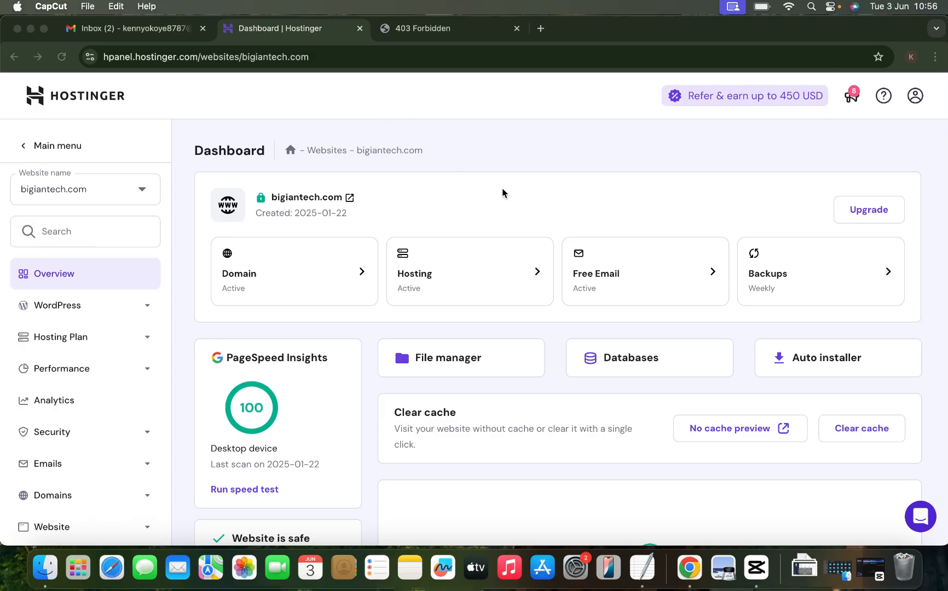
Open bigiantech.com's File Manager from the hPanel dashboard in a new browser tab
click(457, 361)
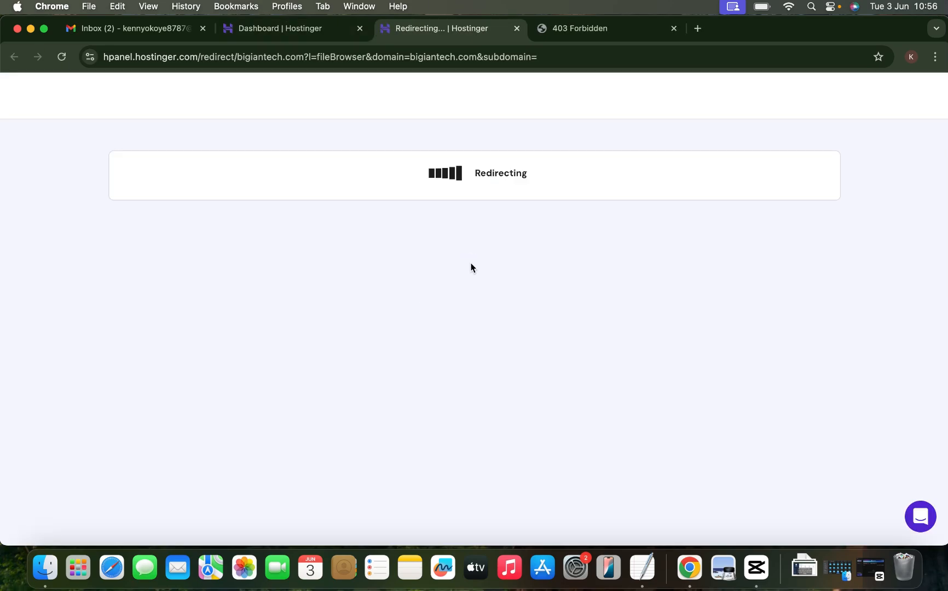
click(590, 31)
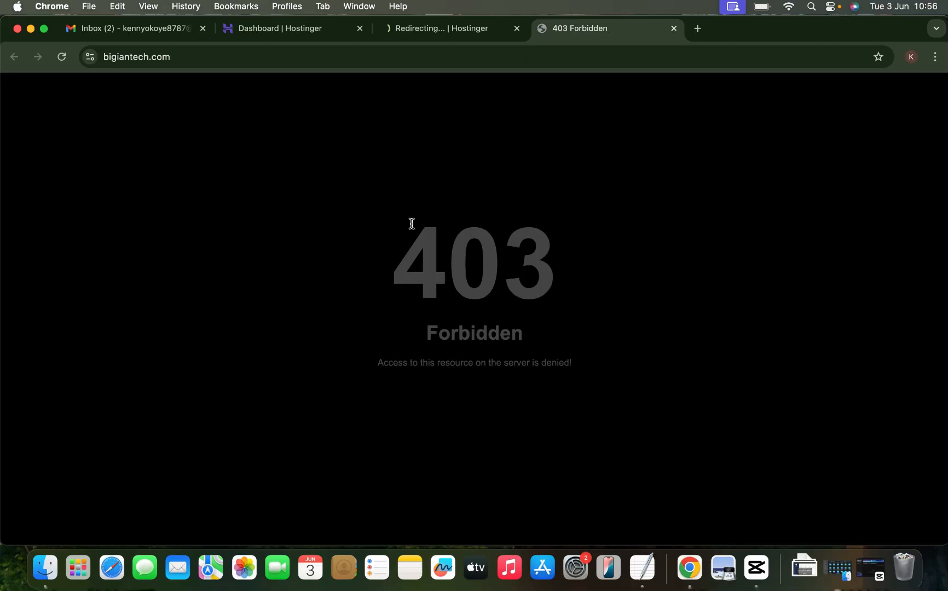
click(452, 30)
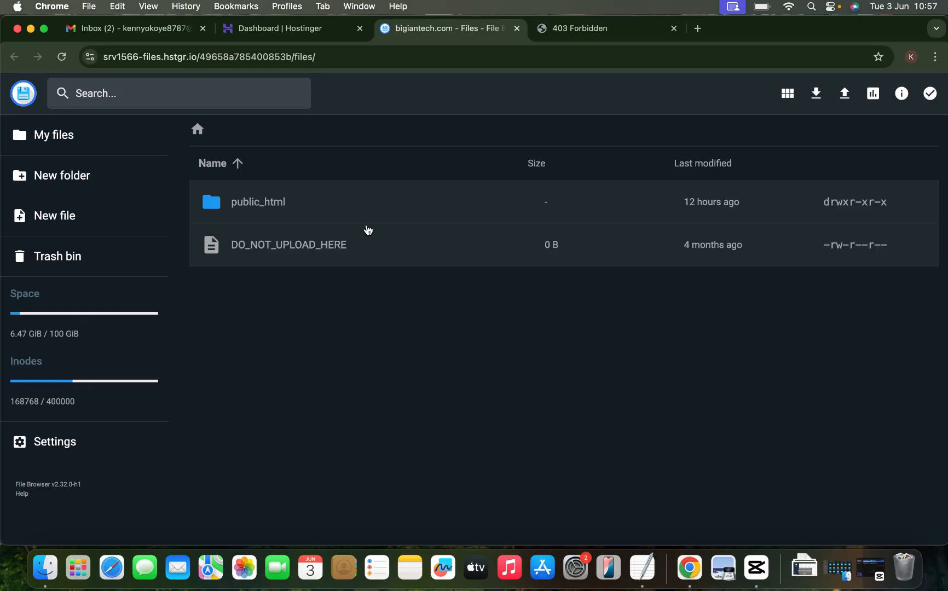
Upload Files.zip into public_html and head back to the hPanel dashboard while it transfers
double_click(375, 207)
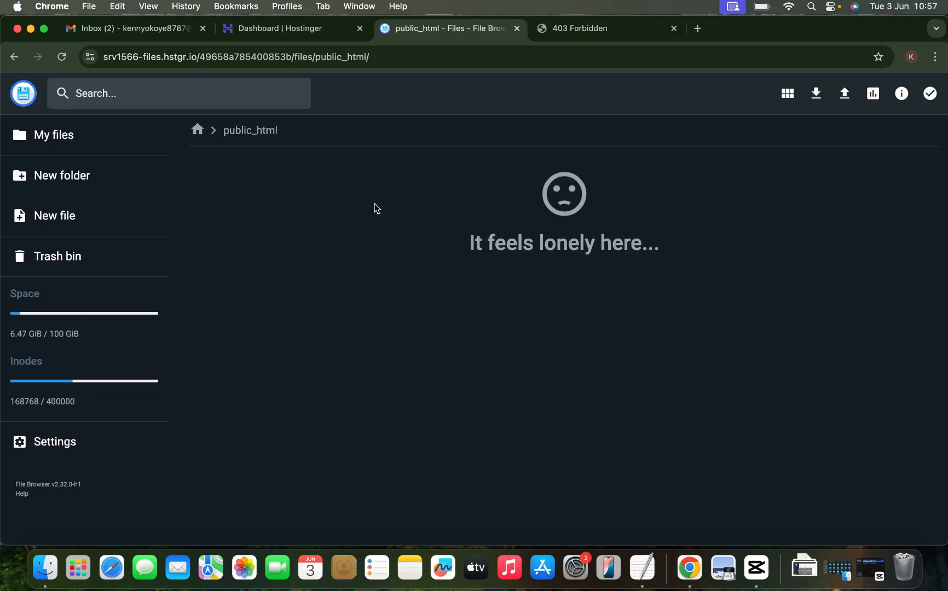
click(844, 97)
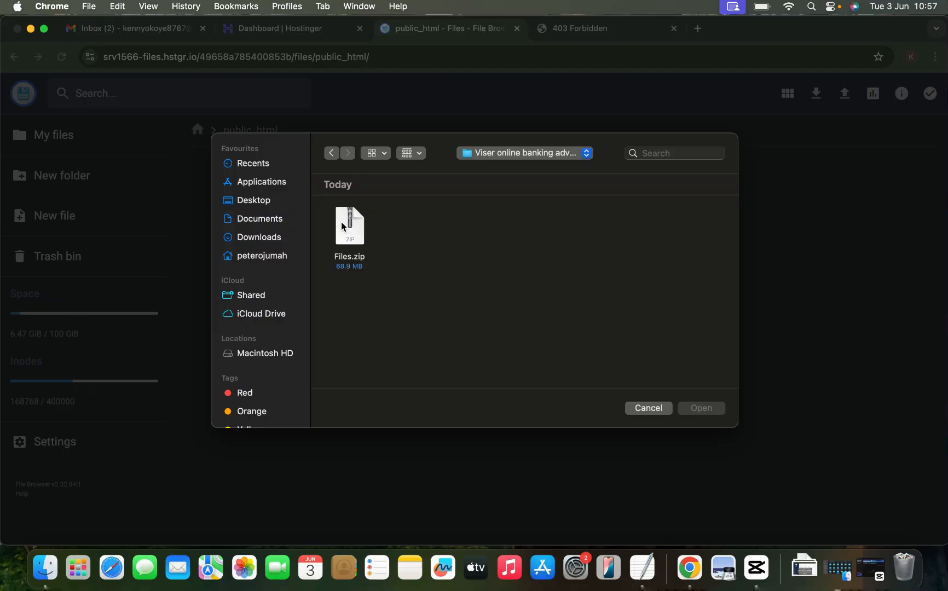
click(342, 227)
click(707, 409)
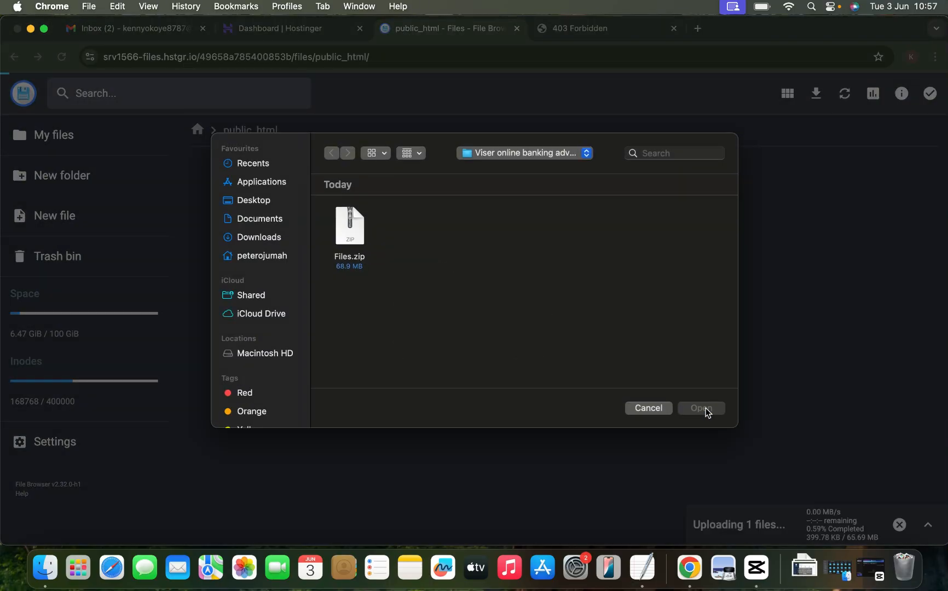
click(659, 407)
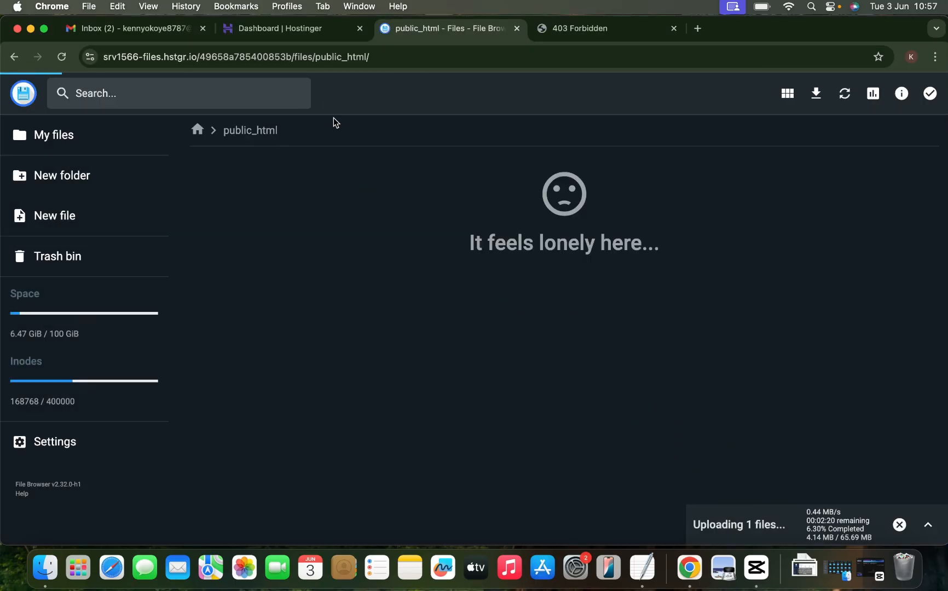
click(303, 33)
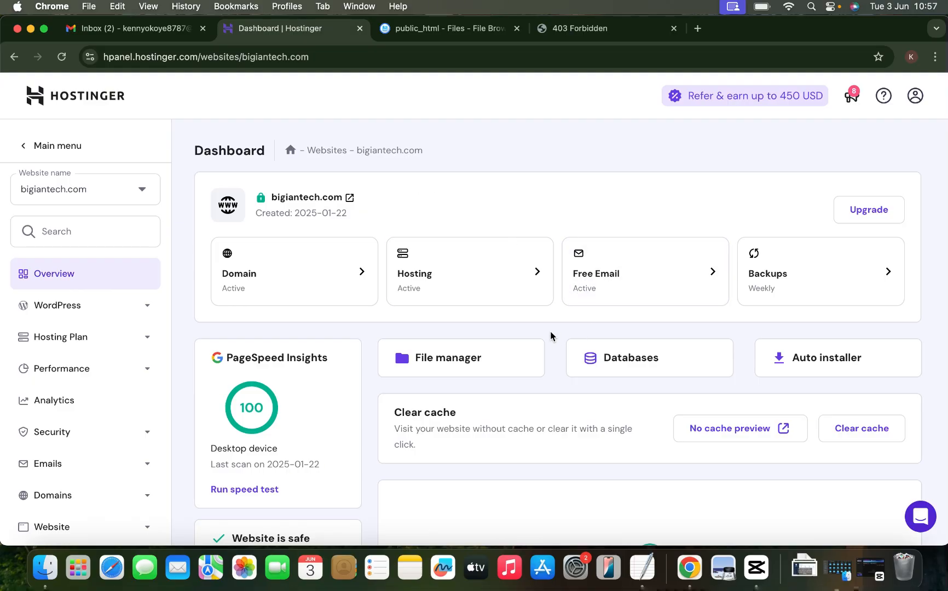
Create MySQL database viseronlindb with user viseronlinuser, copying the generated password
click(617, 360)
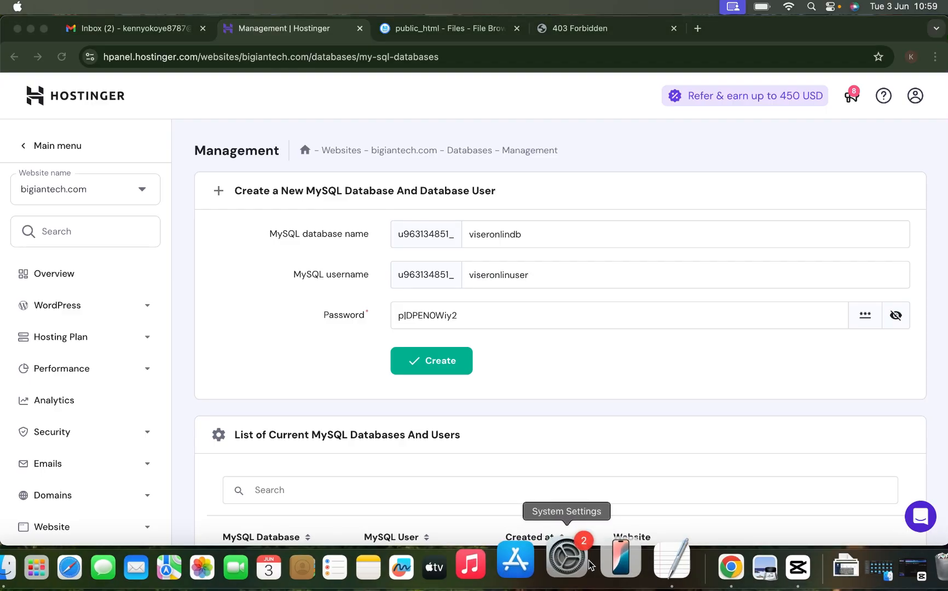
click(565, 366)
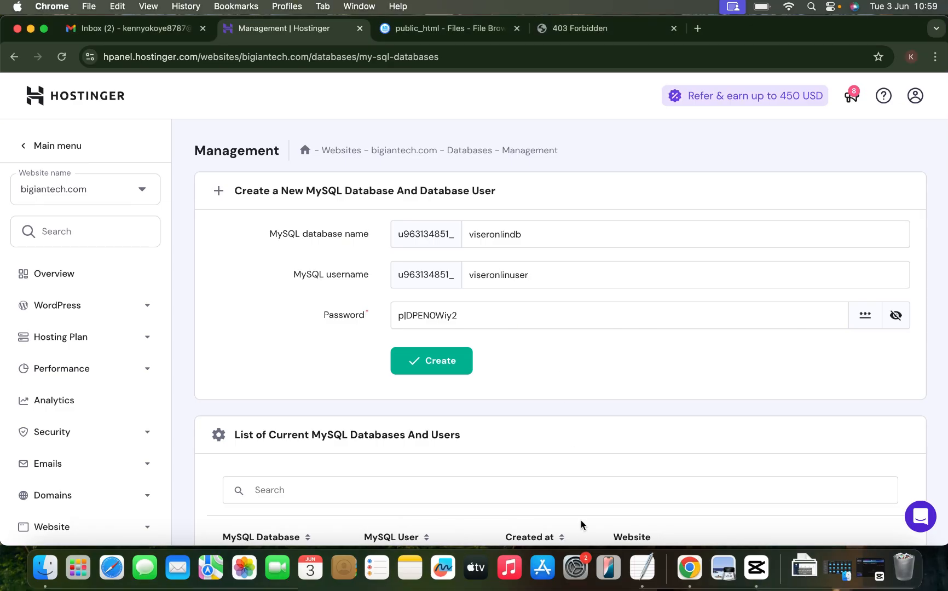
click(575, 563)
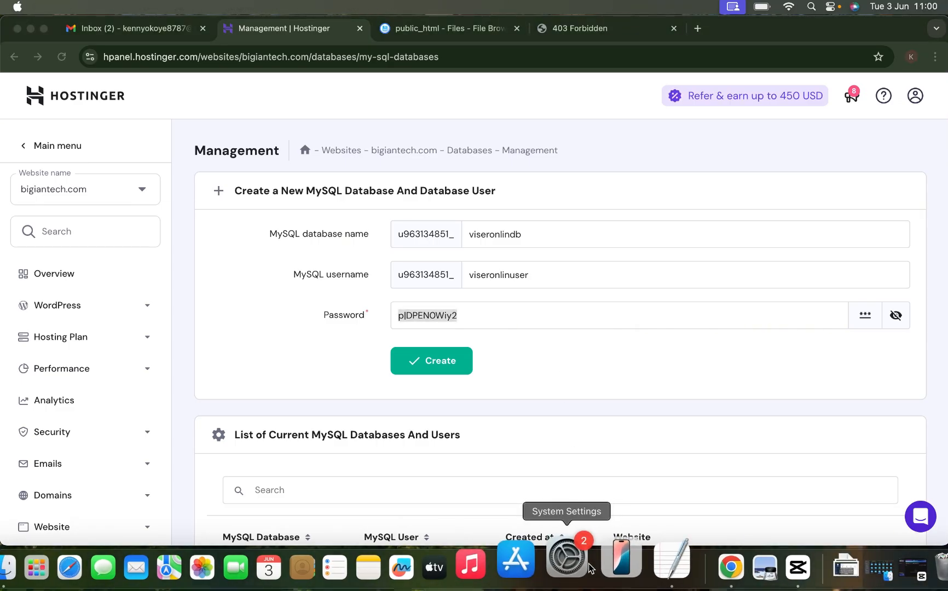
click(279, 354)
click(437, 371)
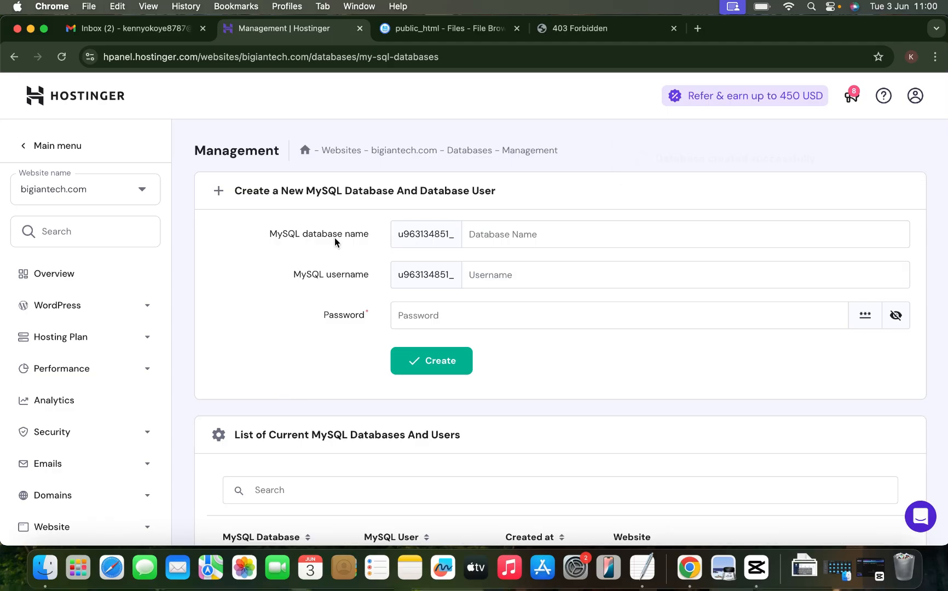
Extract Files.zip into a new folder named hdie inside public_html
click(463, 34)
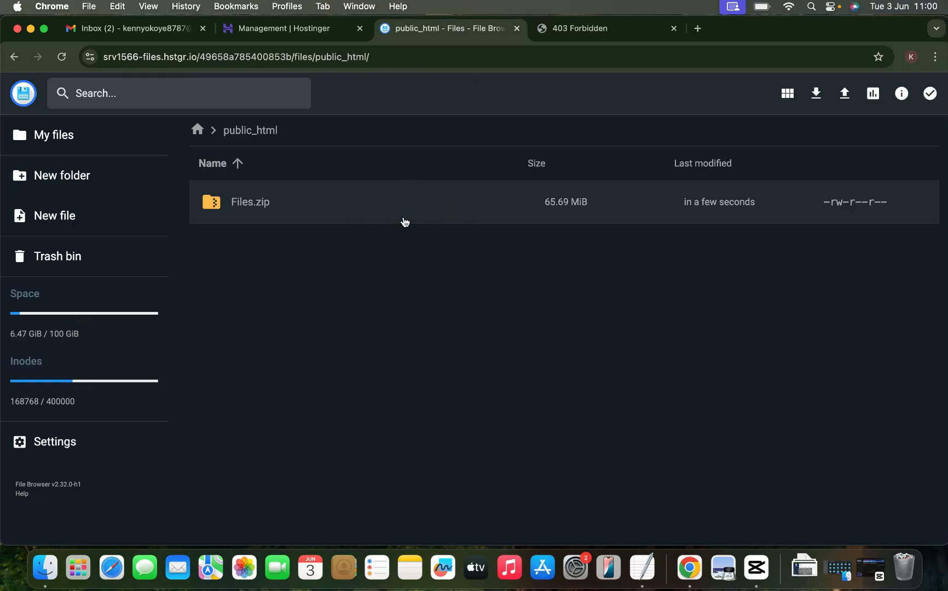
right_click(363, 206)
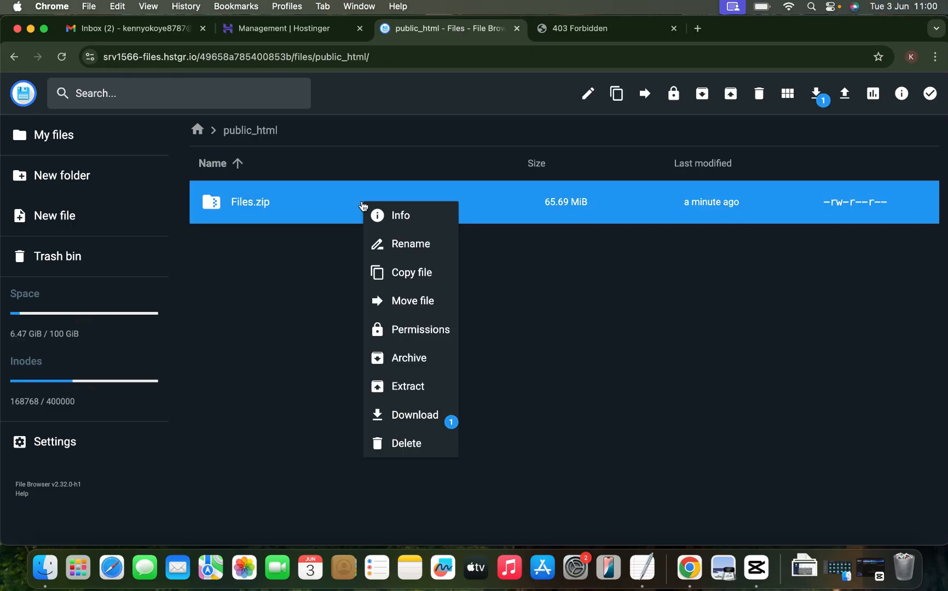
click(421, 387)
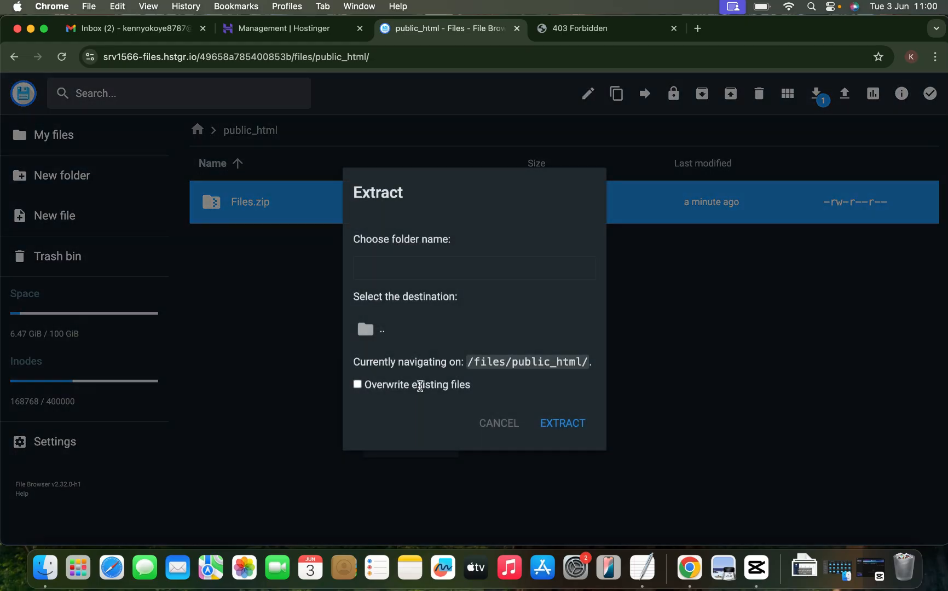
click(422, 267)
text(hdie)
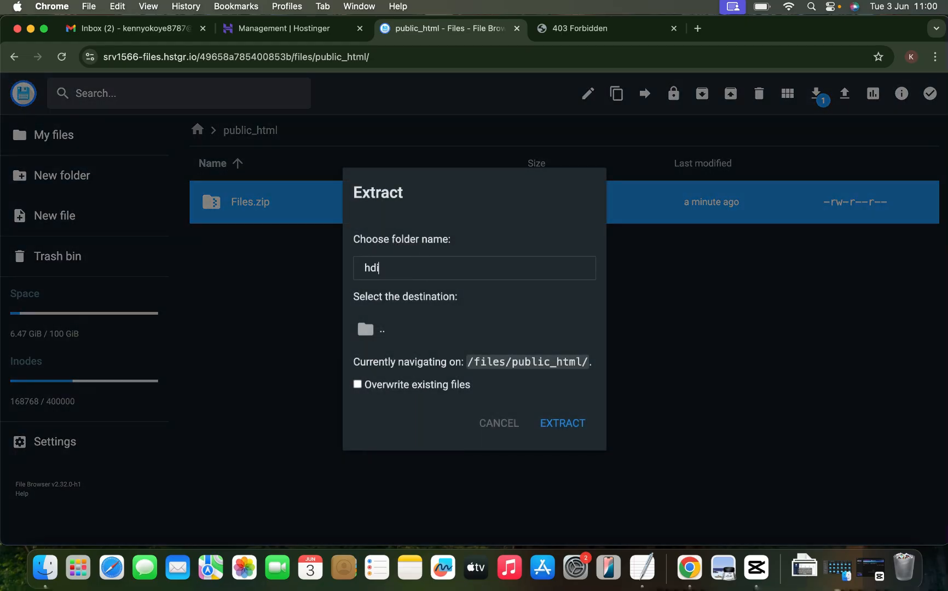
click(573, 426)
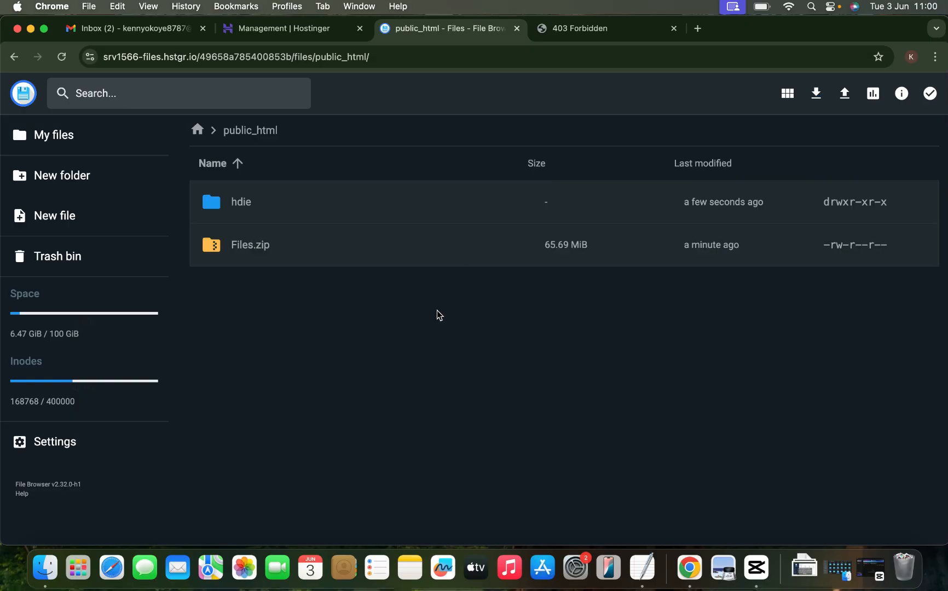
Move everything in hdie/Files directly into /public_html/
double_click(396, 202)
double_click(397, 205)
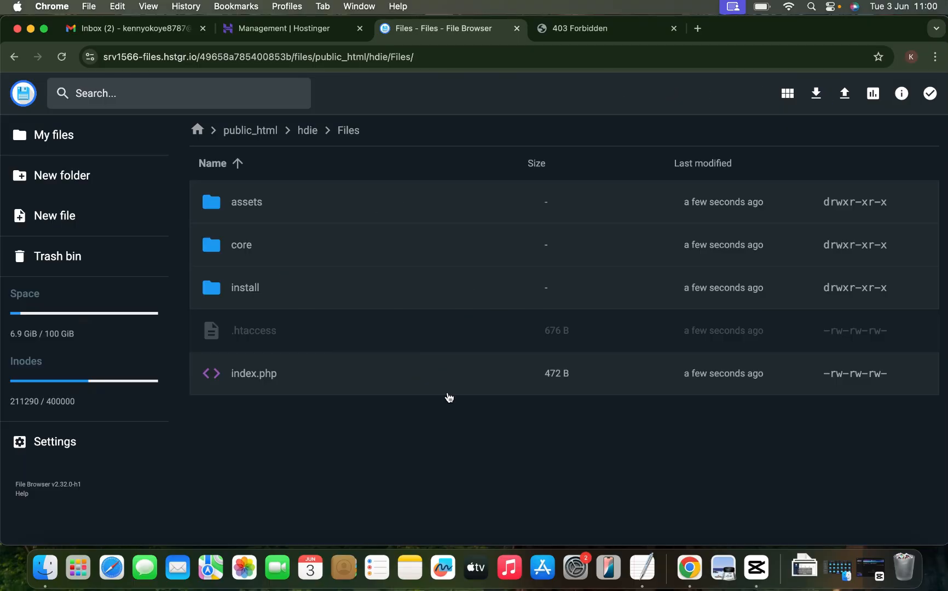
key(super+a)
click(702, 94)
double_click(378, 241)
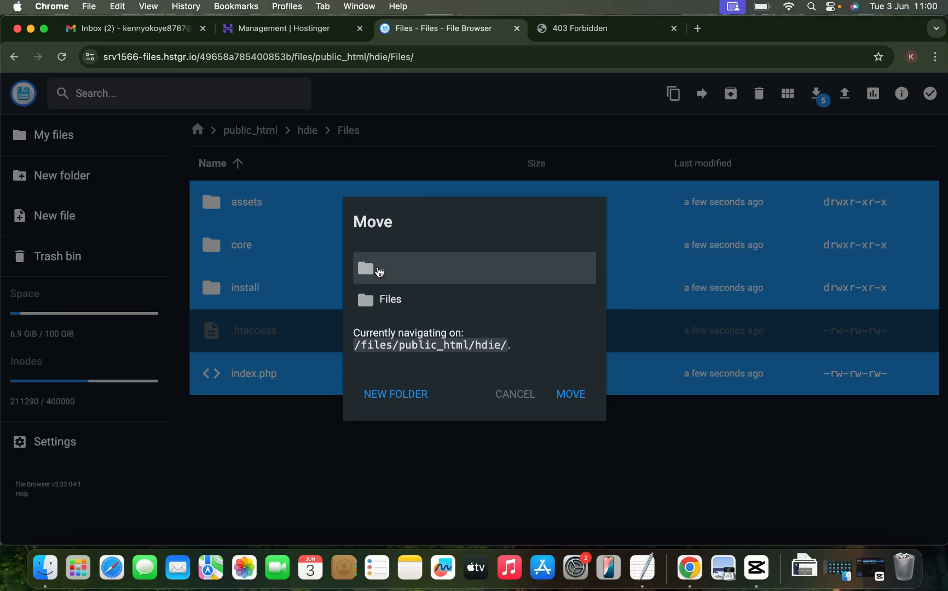
double_click(378, 271)
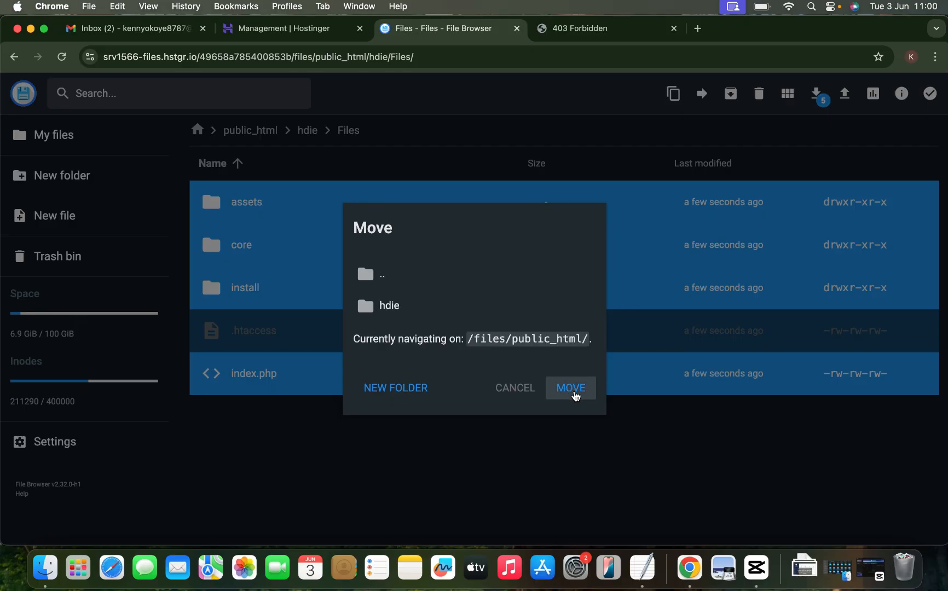
click(572, 392)
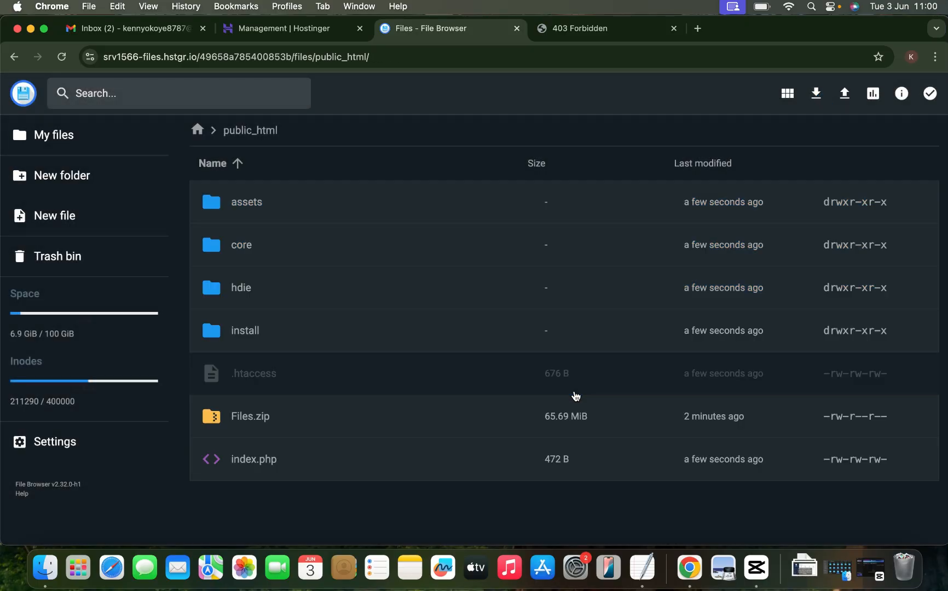
Delete the leftover hdie folder and Files.zip from public_html
click(331, 302)
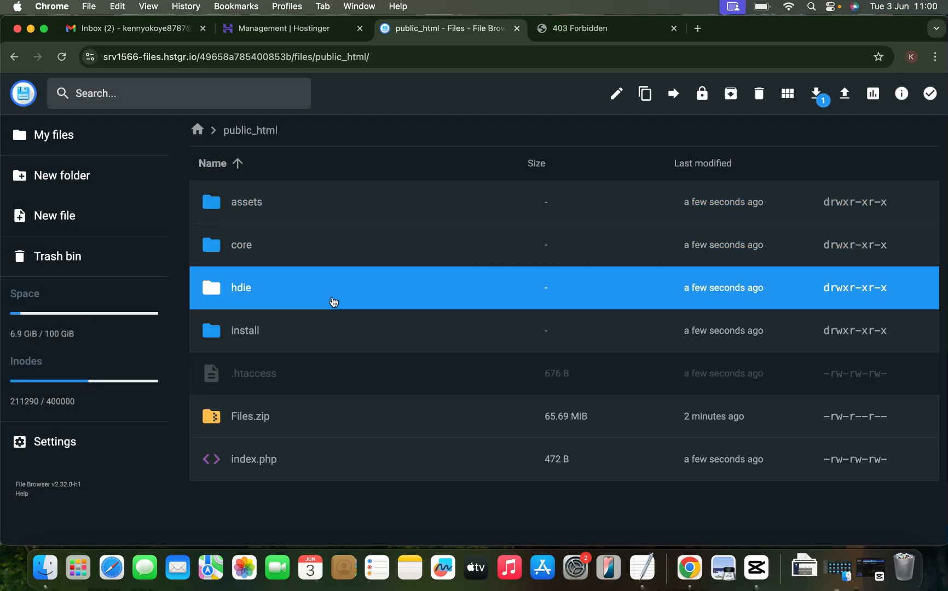
click(758, 95)
click(569, 336)
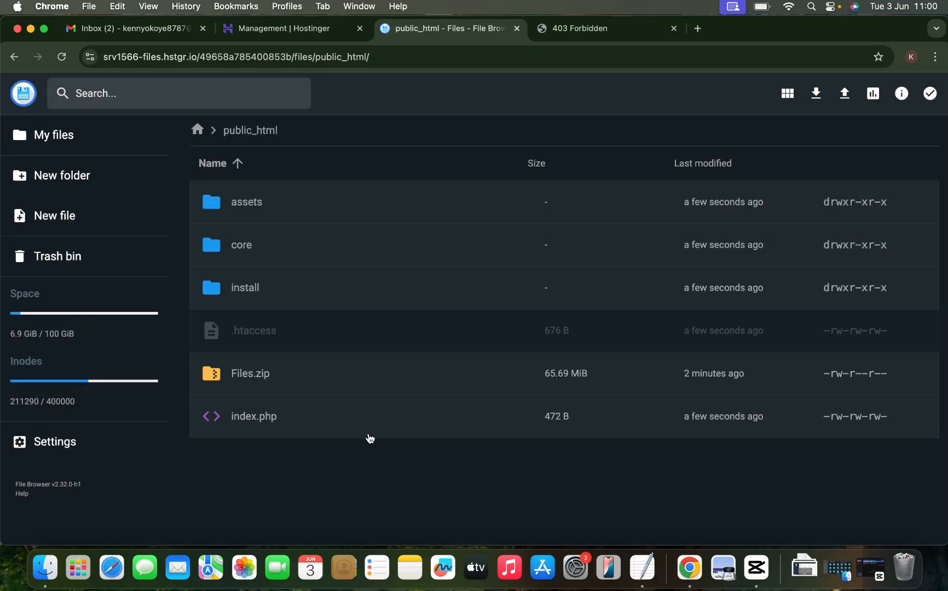
click(343, 383)
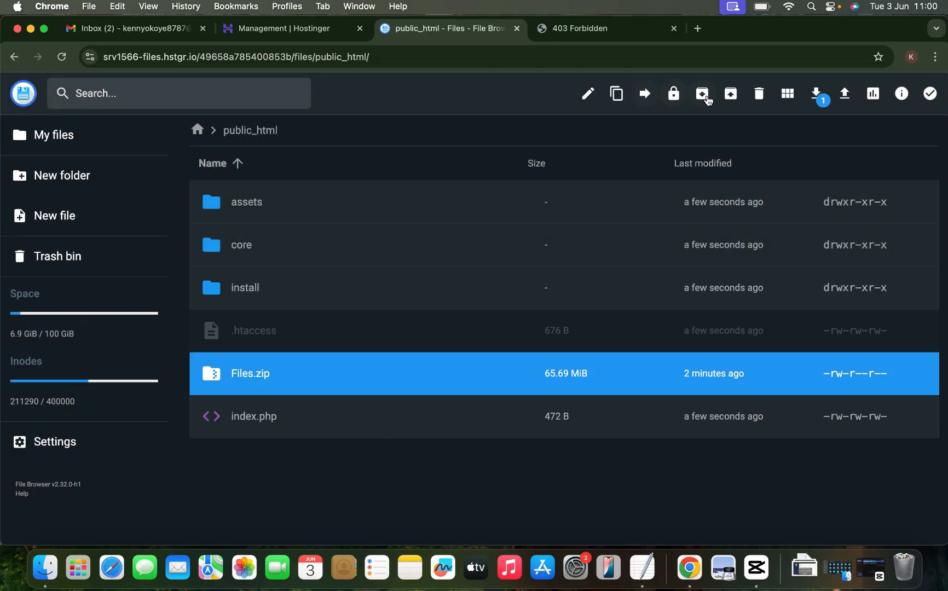
click(758, 94)
click(572, 335)
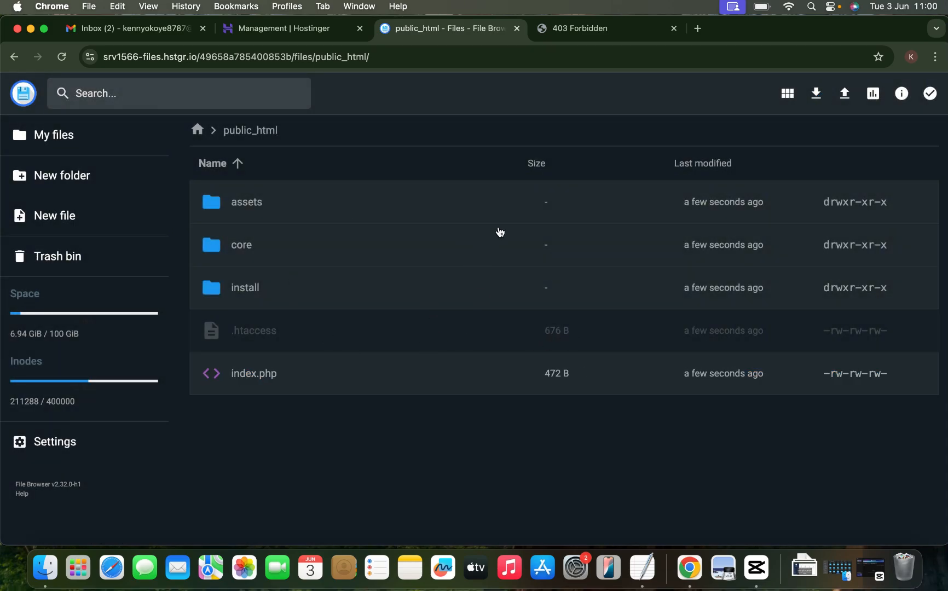
click(581, 30)
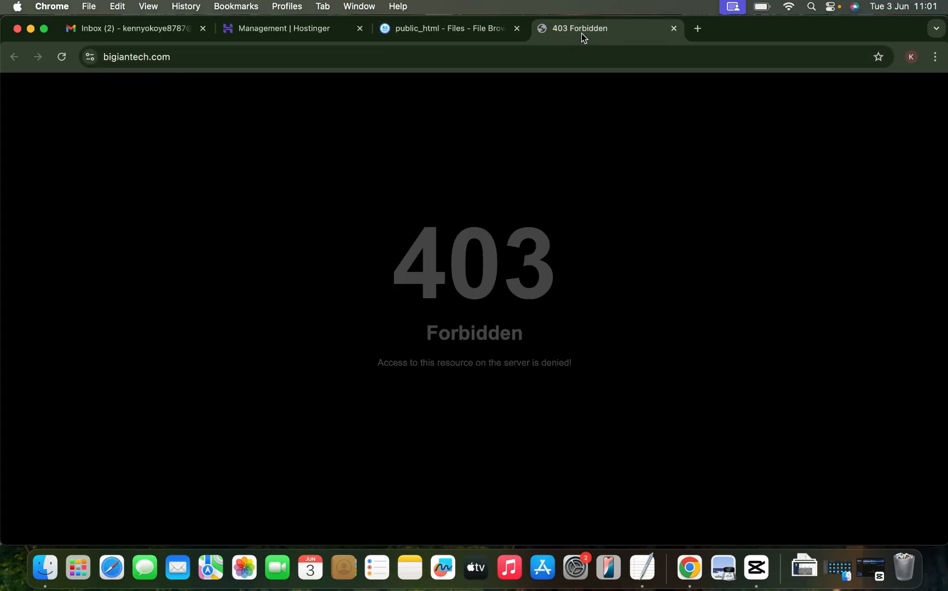
Switch bigiantech.com's PHP version from 8.1 to 8.3 in hPanel's PHP Configuration
click(64, 62)
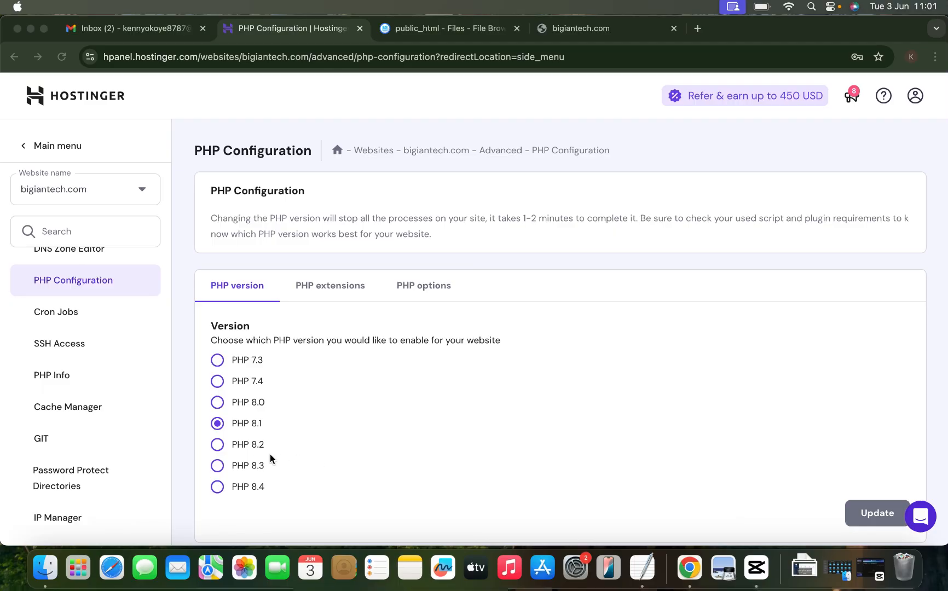
click(216, 467)
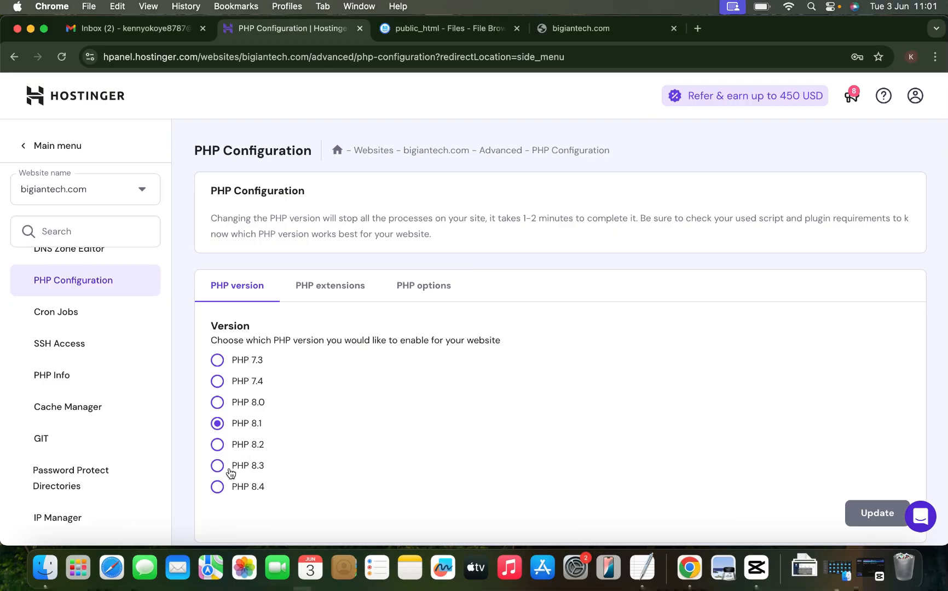
click(218, 465)
scroll(312, 475, down, 1)
scroll(312, 475, down, 2)
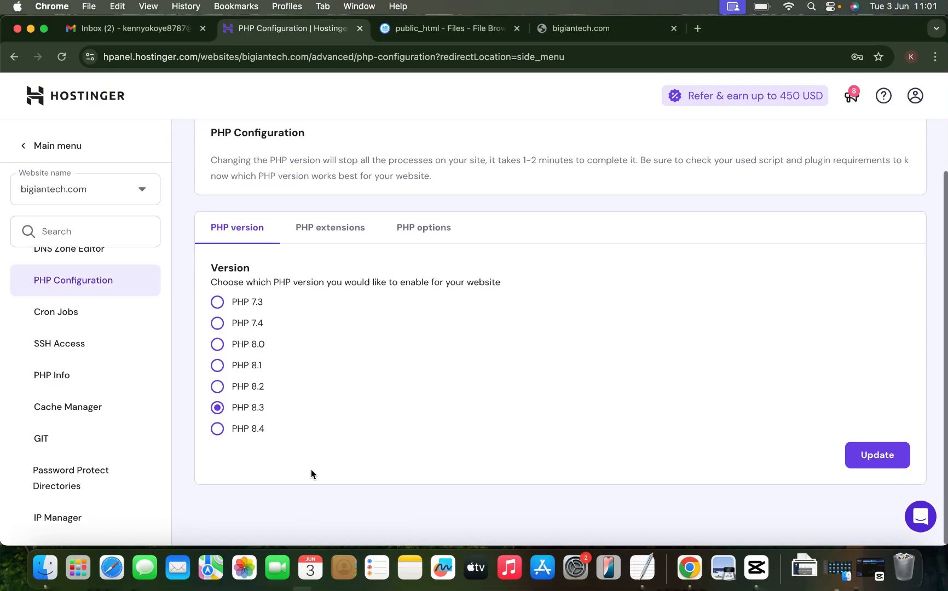
click(864, 454)
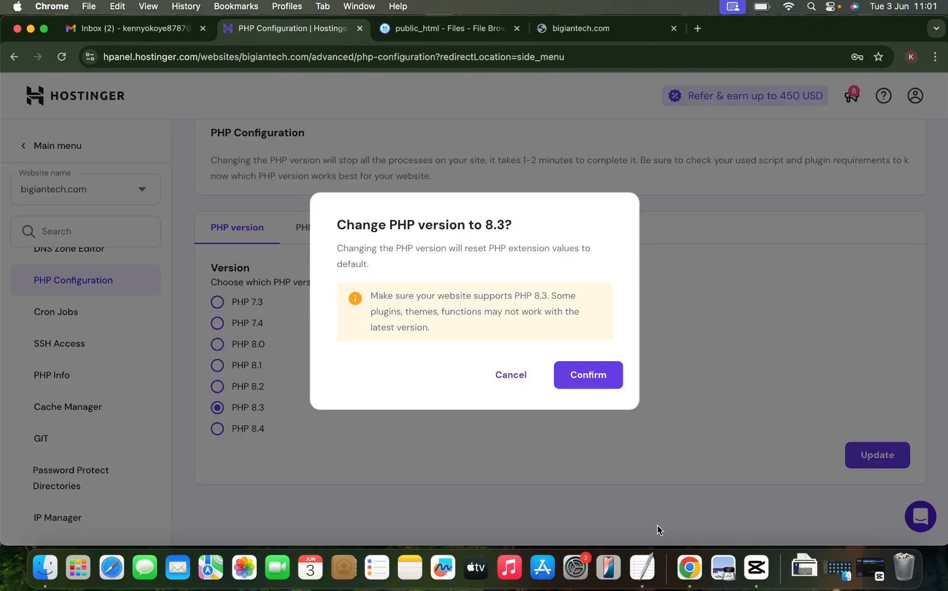
click(612, 376)
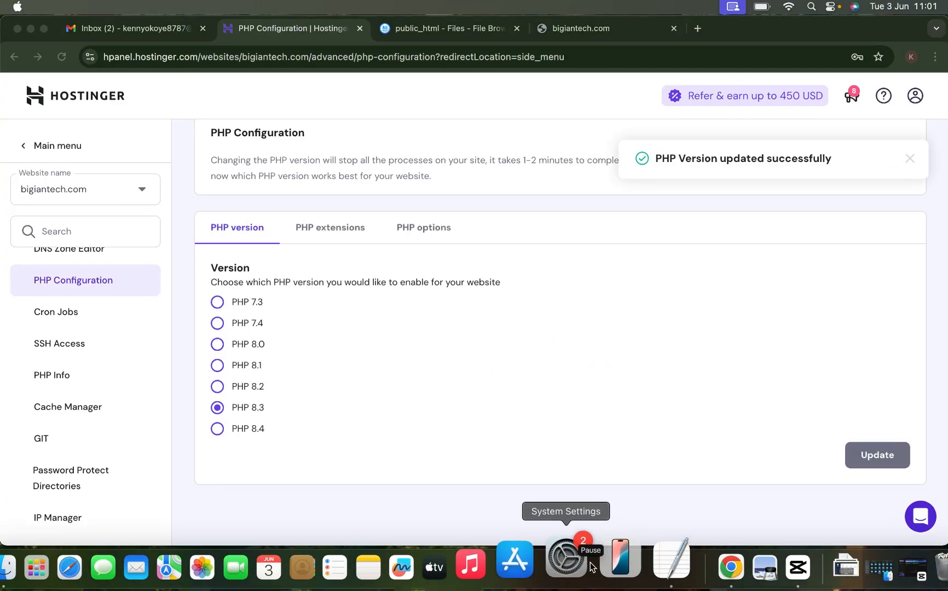
click(598, 30)
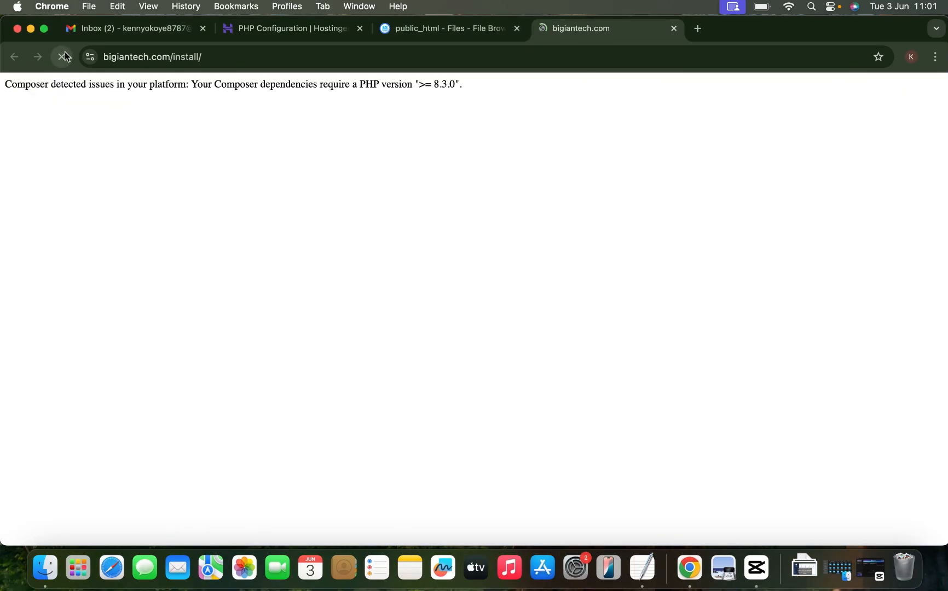
Agree to the ViserLab licence terms and proceed to the Requirements check
scroll(334, 199, down, 5)
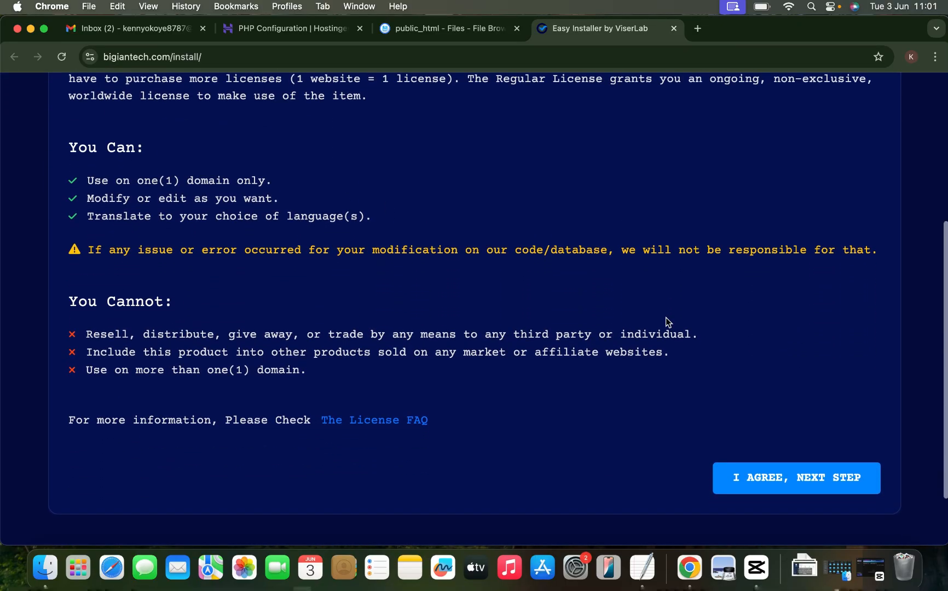
click(794, 490)
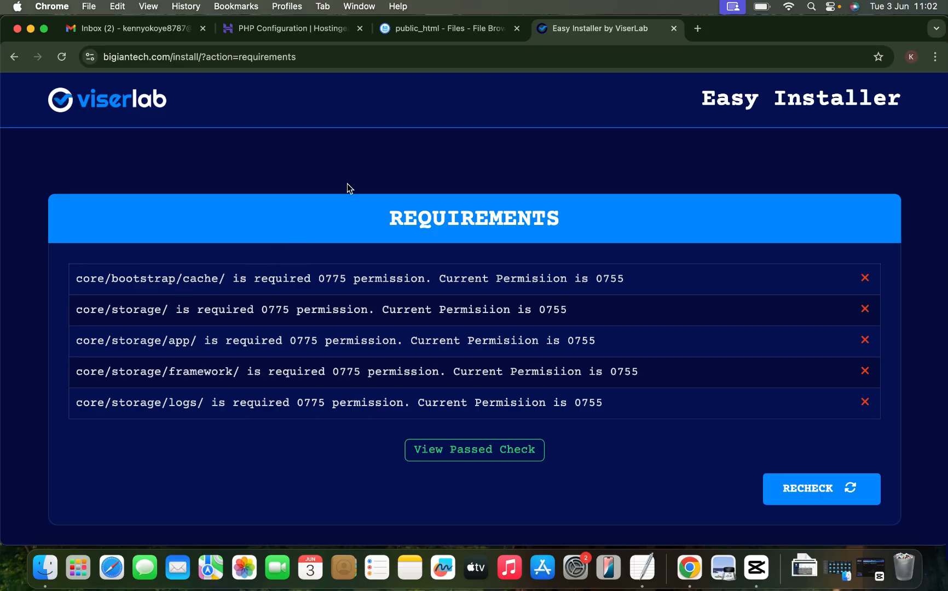
Set core/bootstrap/cache to 775 by adding group write permission
click(430, 29)
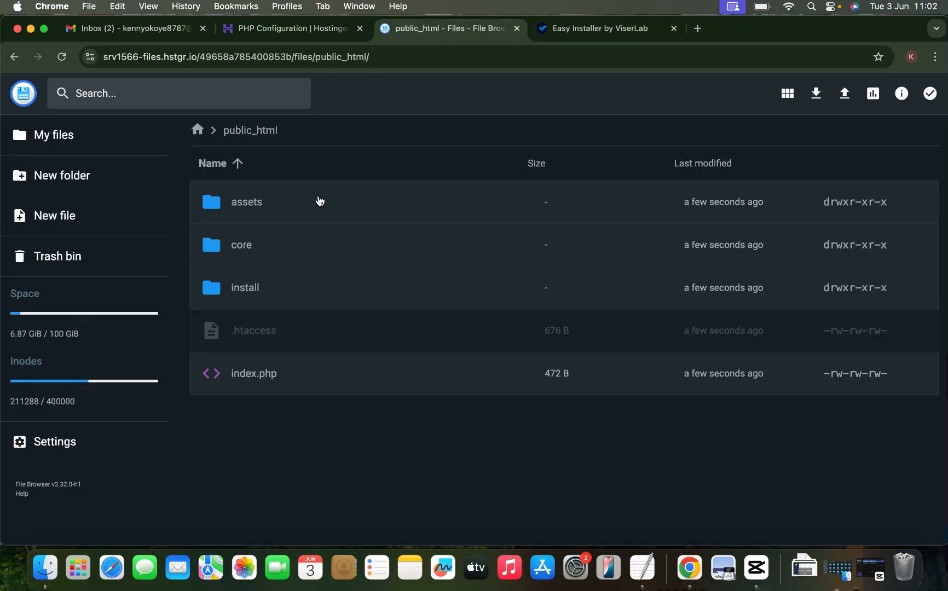
double_click(298, 247)
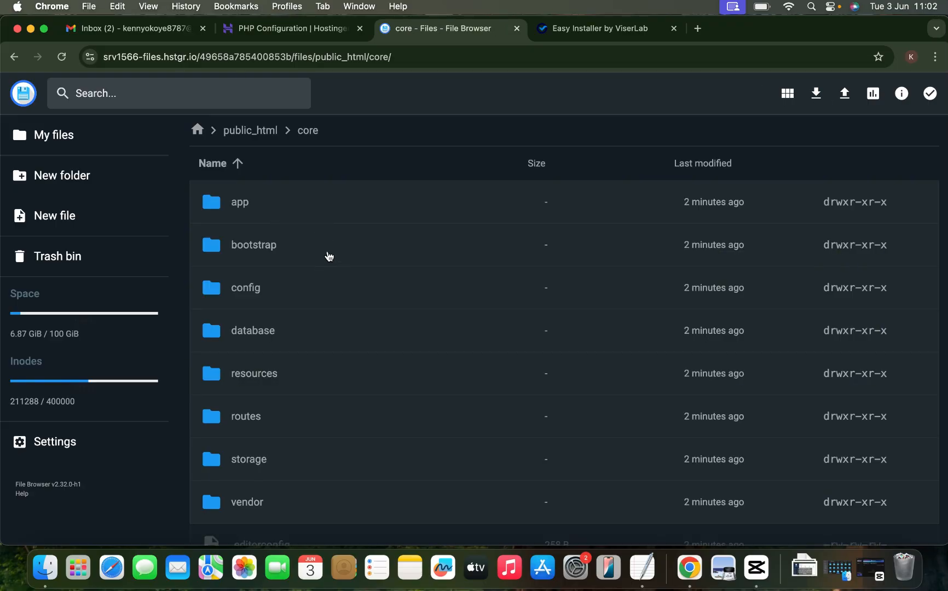
double_click(327, 253)
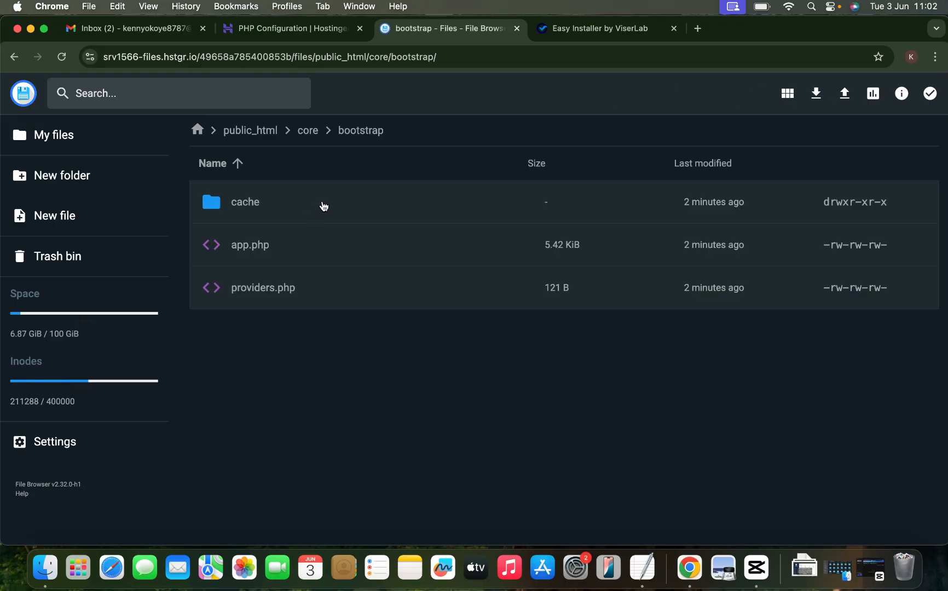
right_click(323, 205)
click(386, 328)
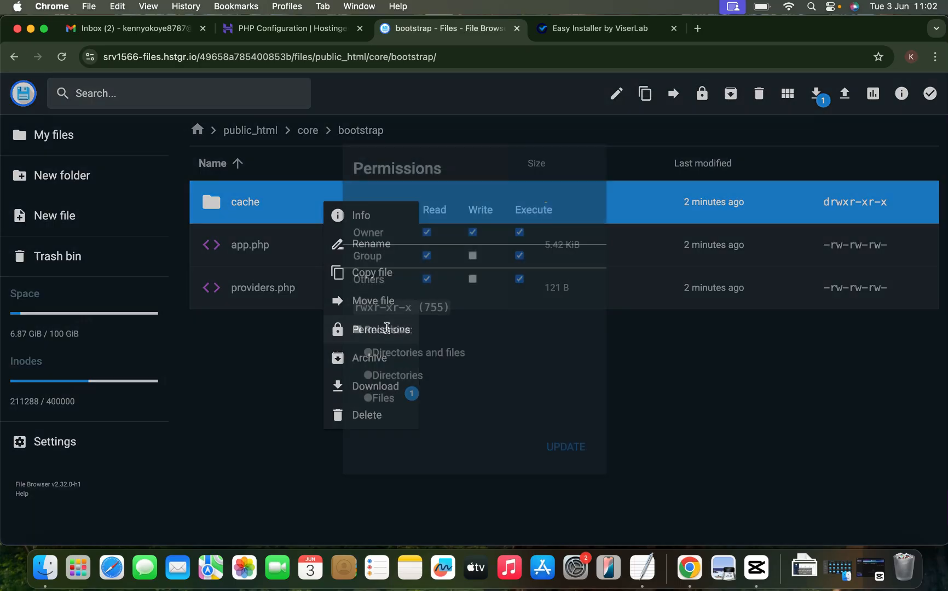
click(472, 255)
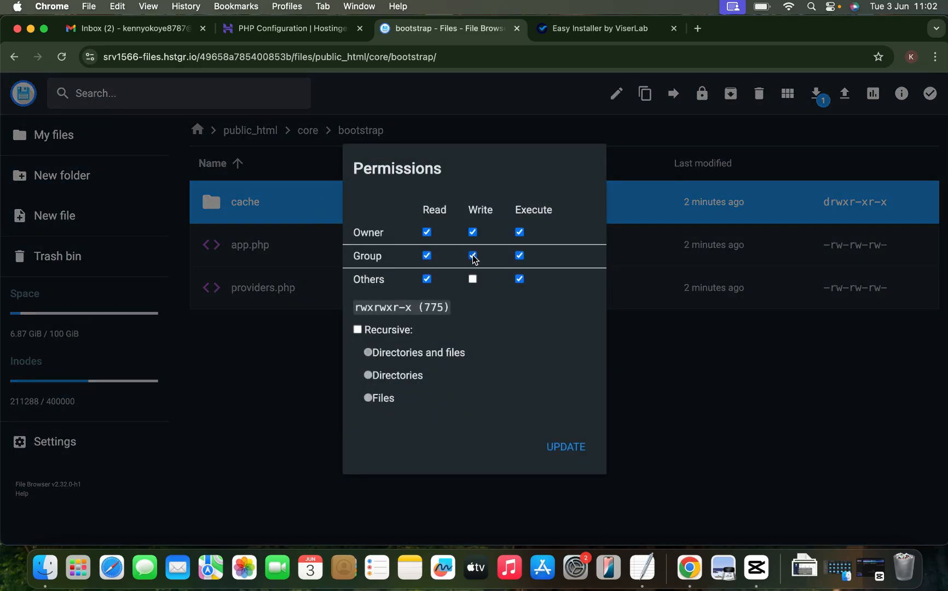
click(564, 448)
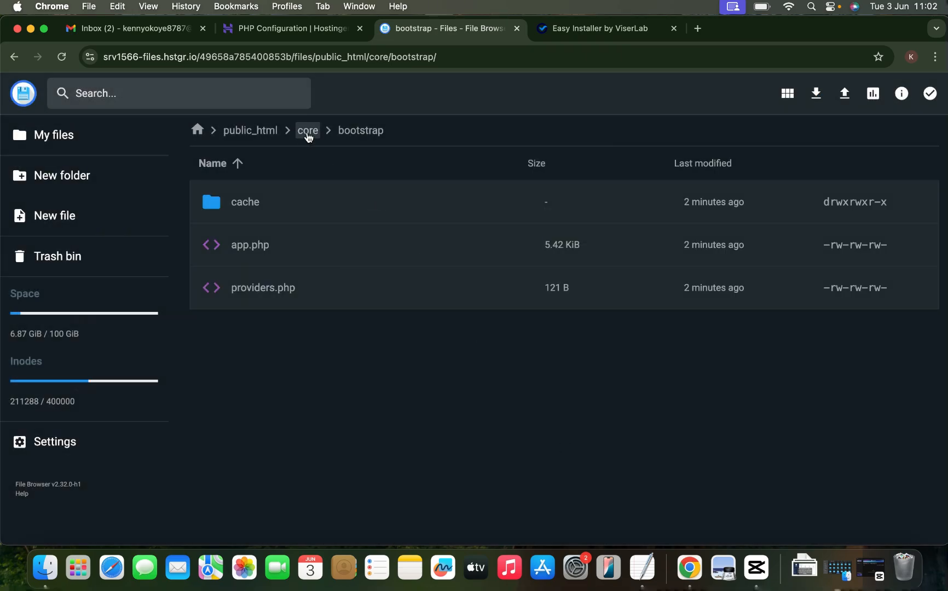
Set the core/storage folder to 775 with group write access
click(308, 132)
scroll(310, 348, down, 1)
scroll(310, 345, down, 1)
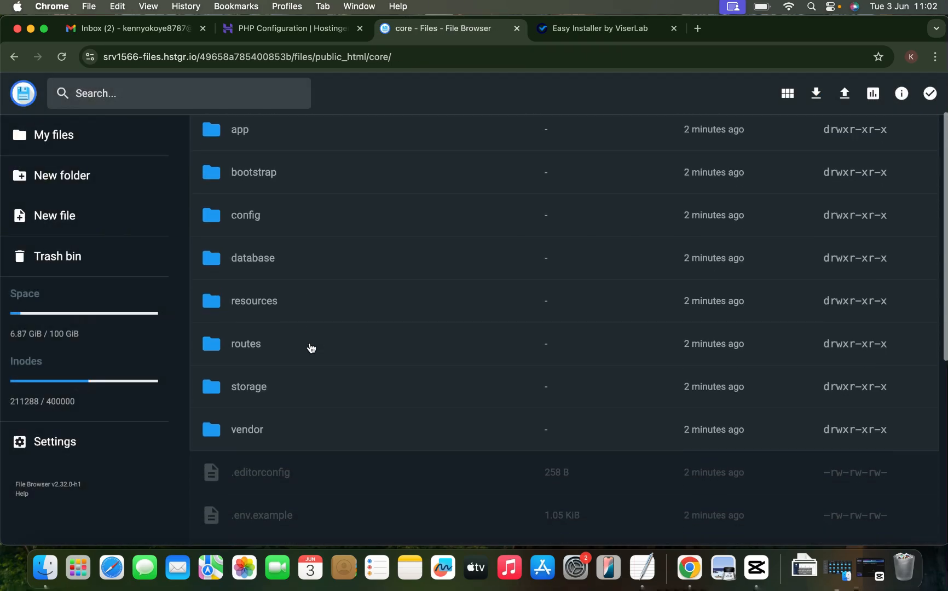
click(574, 28)
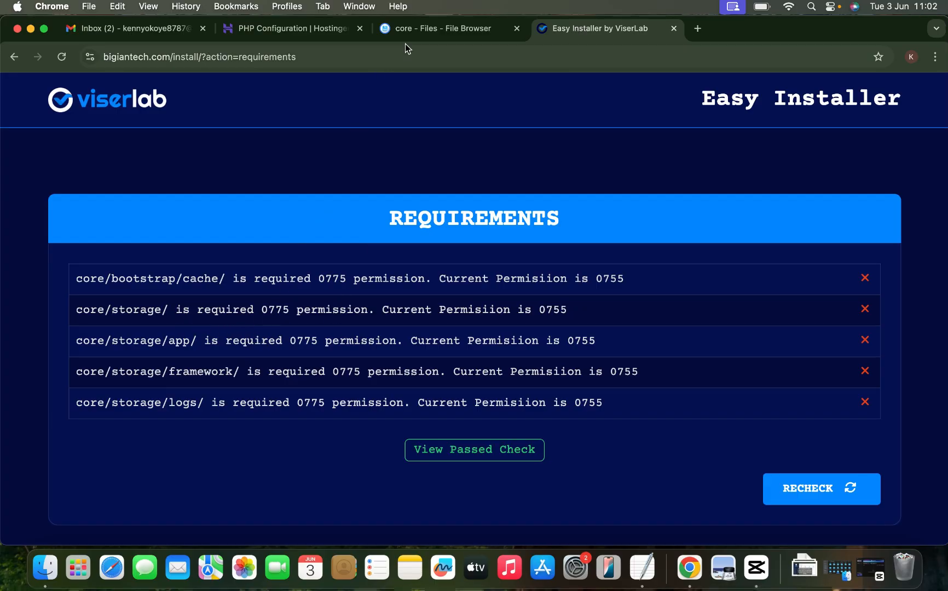
click(429, 29)
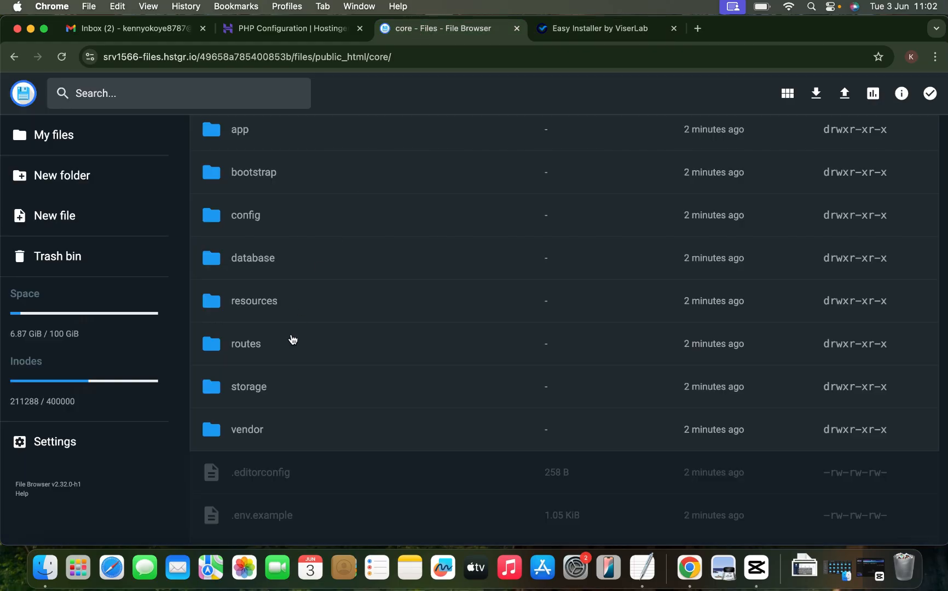
right_click(289, 394)
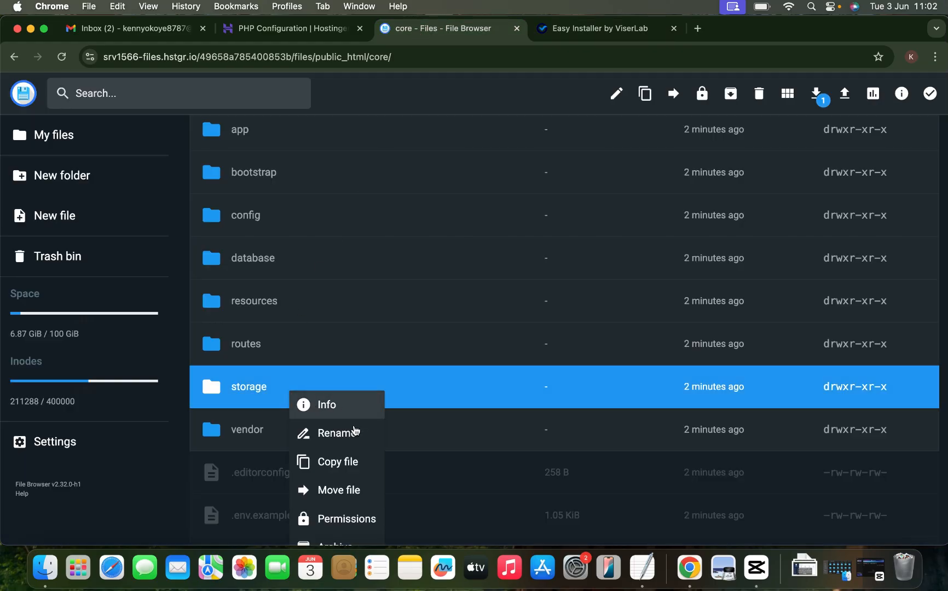
click(351, 520)
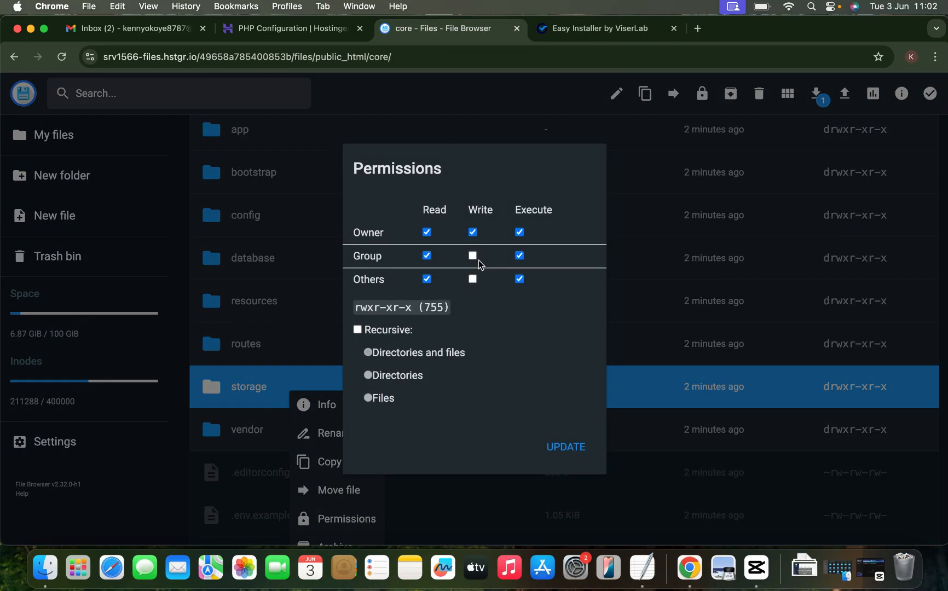
click(472, 255)
click(581, 455)
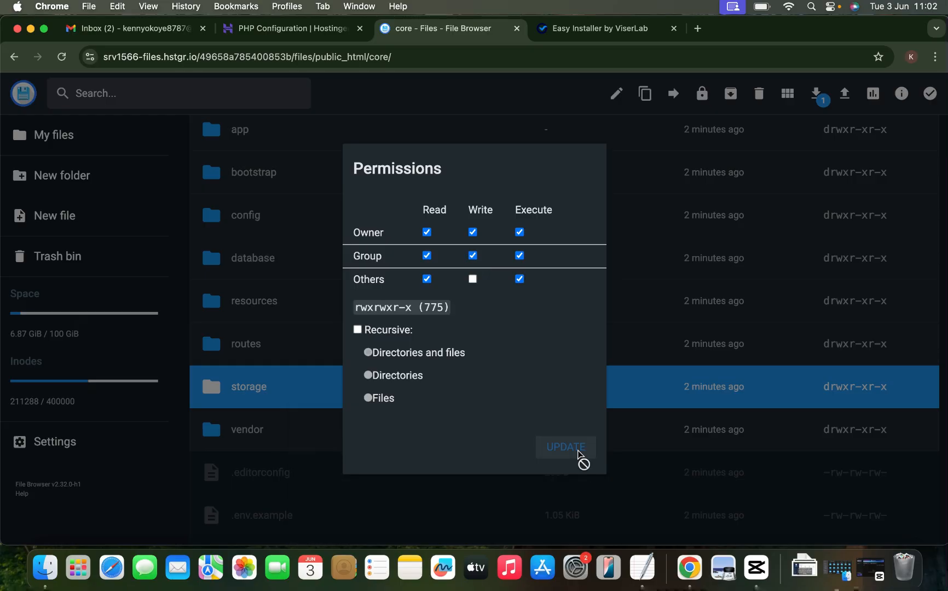
Inside core/storage, set the app folder to 775
scroll(317, 434, down, 3)
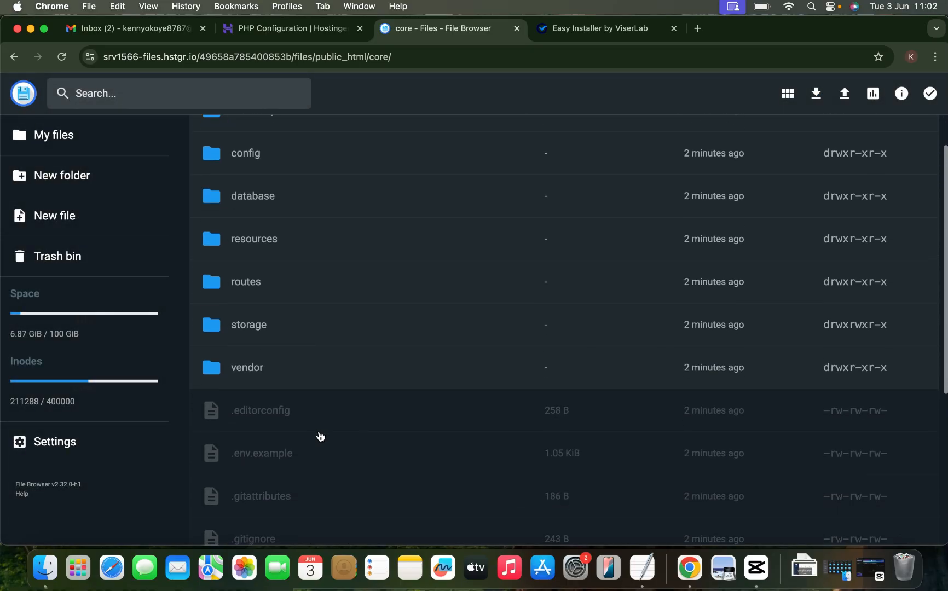
double_click(316, 328)
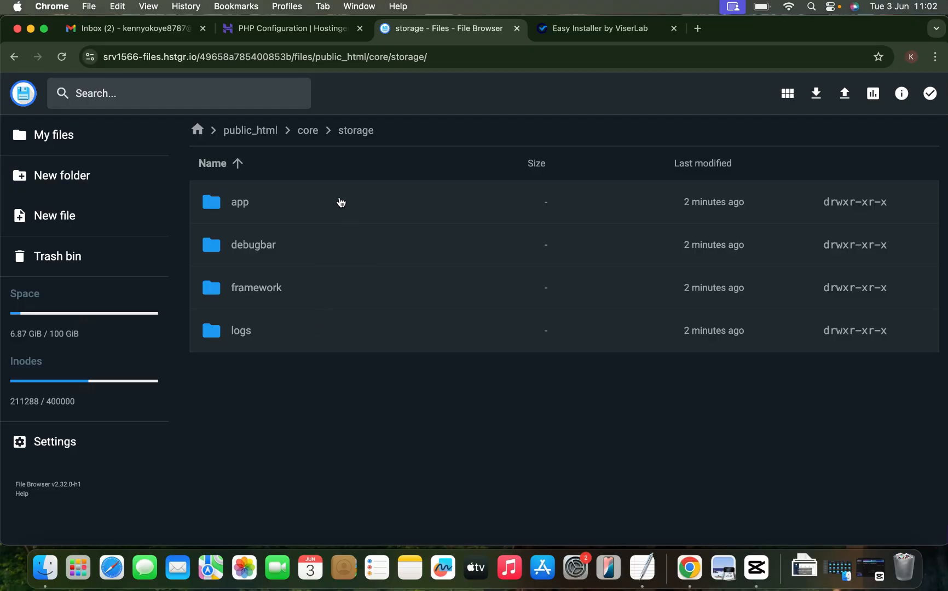
click(616, 27)
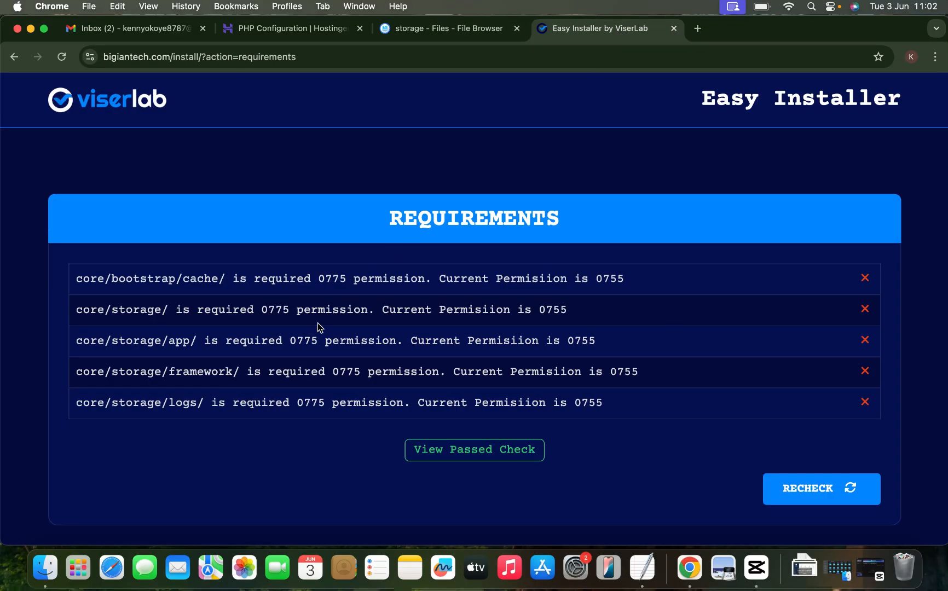
click(455, 29)
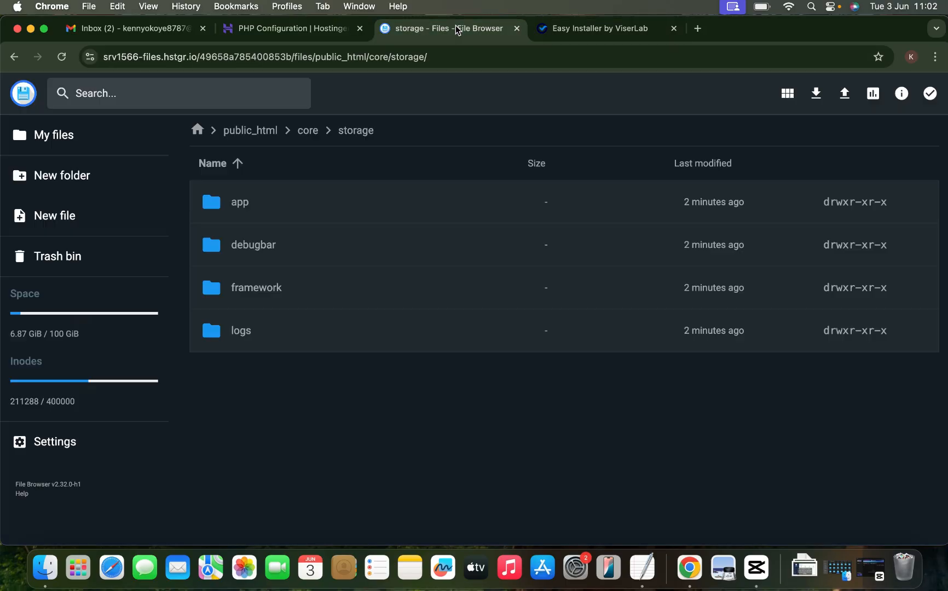
right_click(302, 209)
click(361, 332)
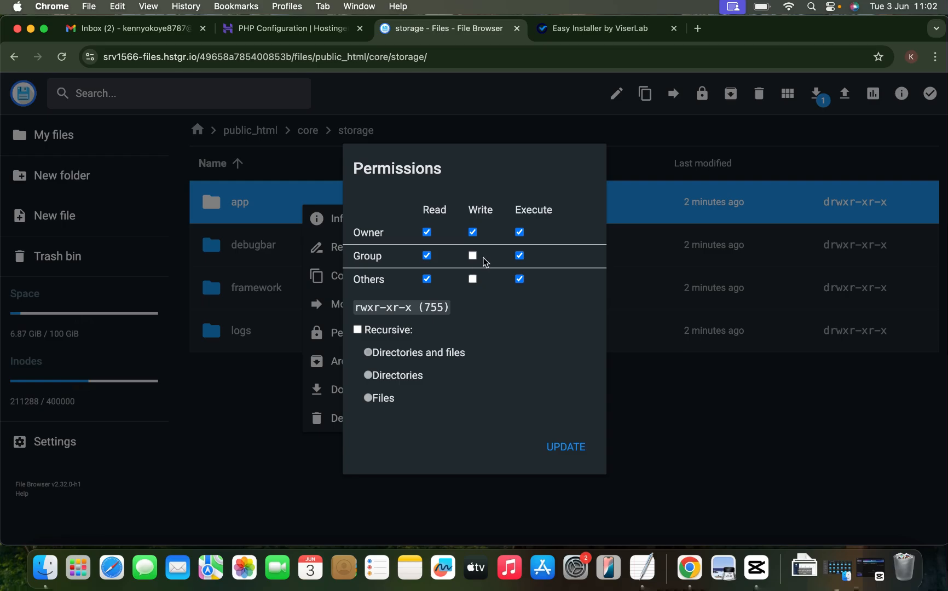
click(472, 255)
click(569, 450)
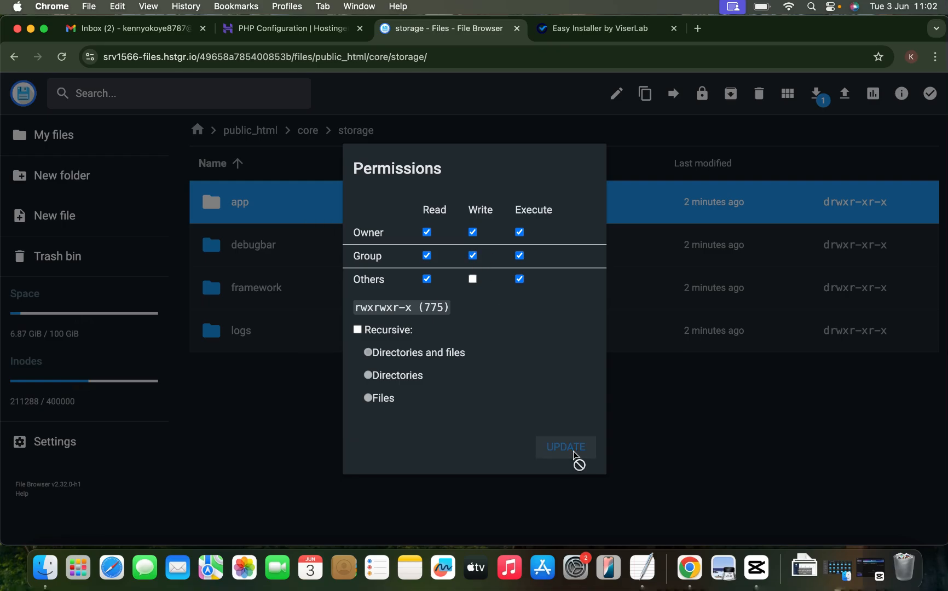
Set storage's framework and logs folders to 775 as well
right_click(352, 292)
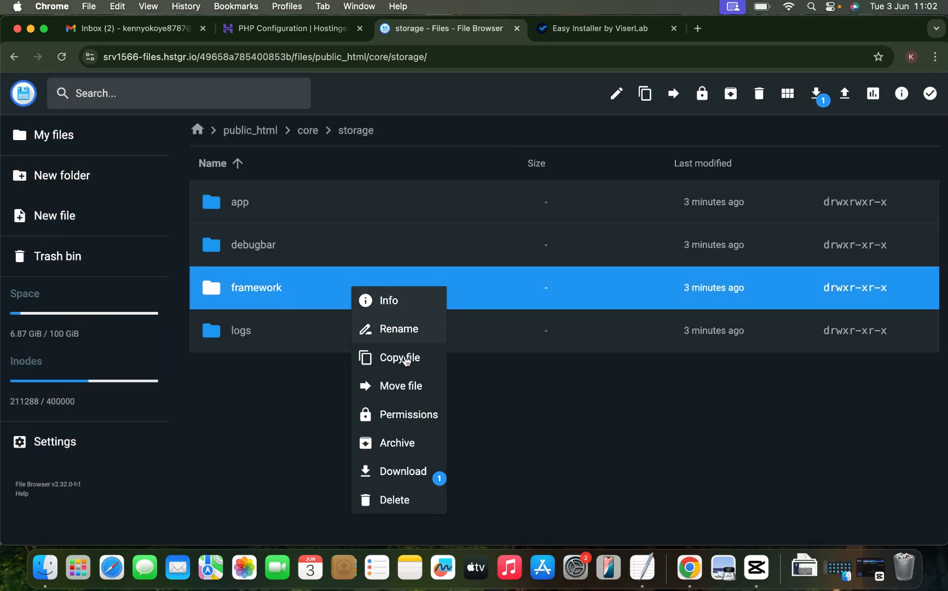
click(415, 416)
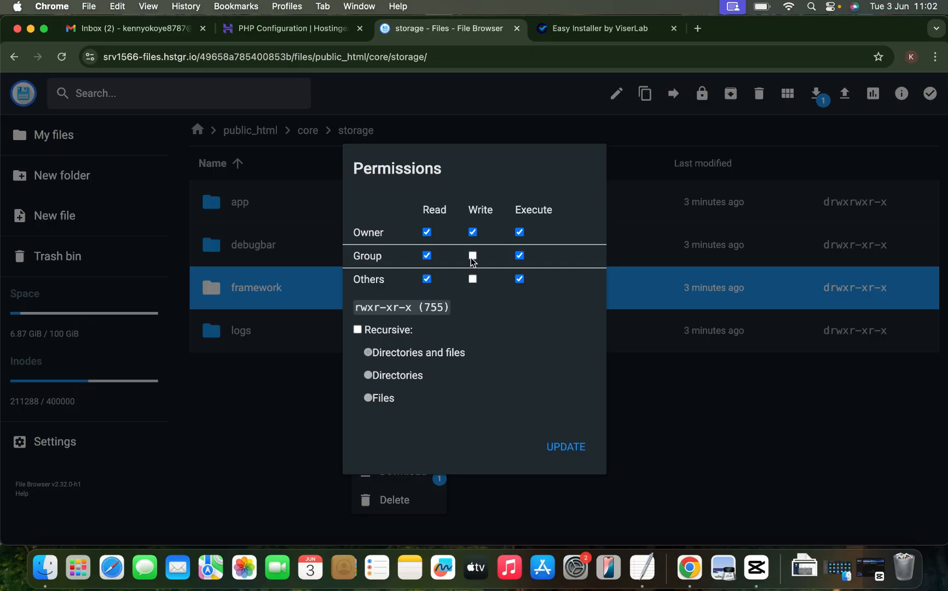
click(472, 255)
click(571, 459)
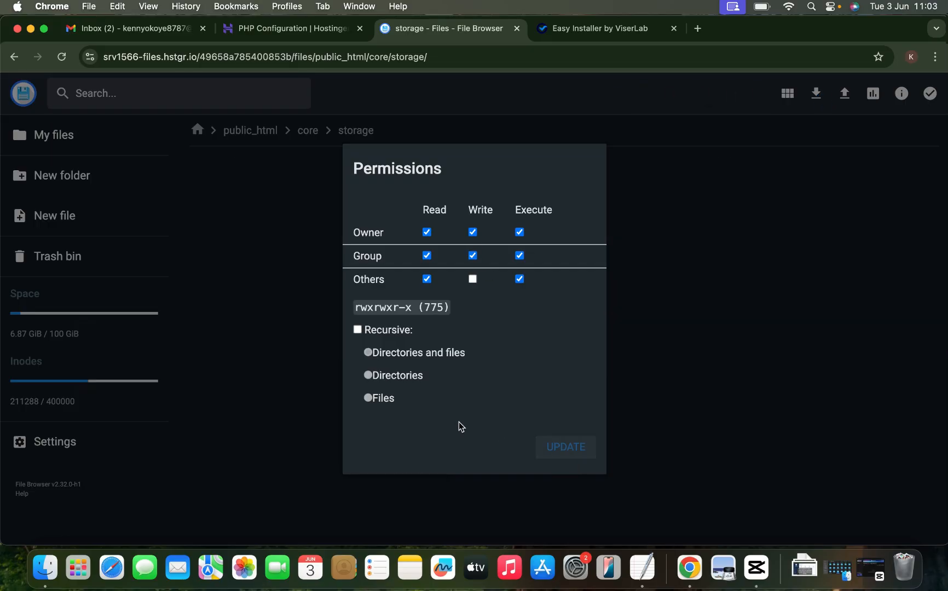
right_click(347, 343)
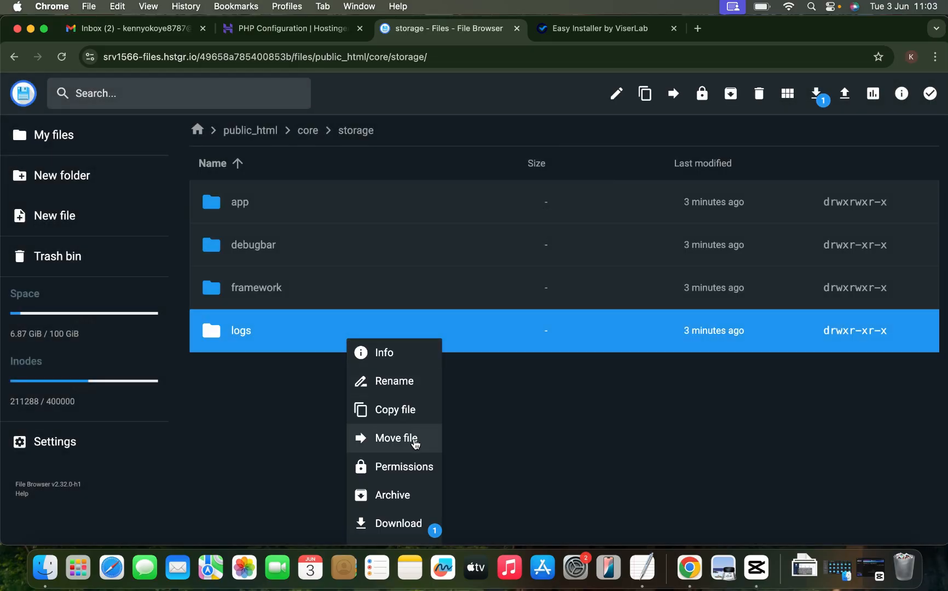
click(416, 468)
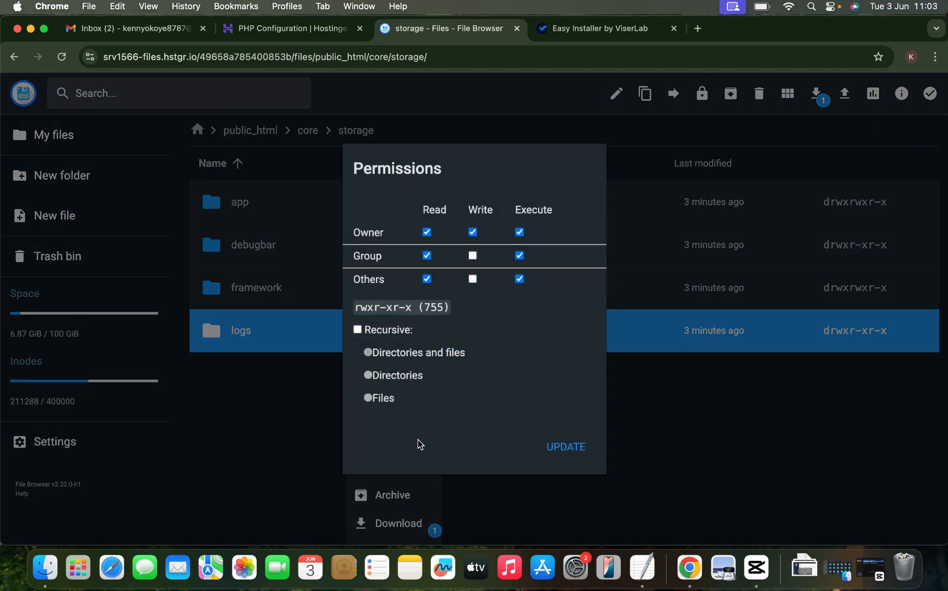
click(474, 256)
click(571, 455)
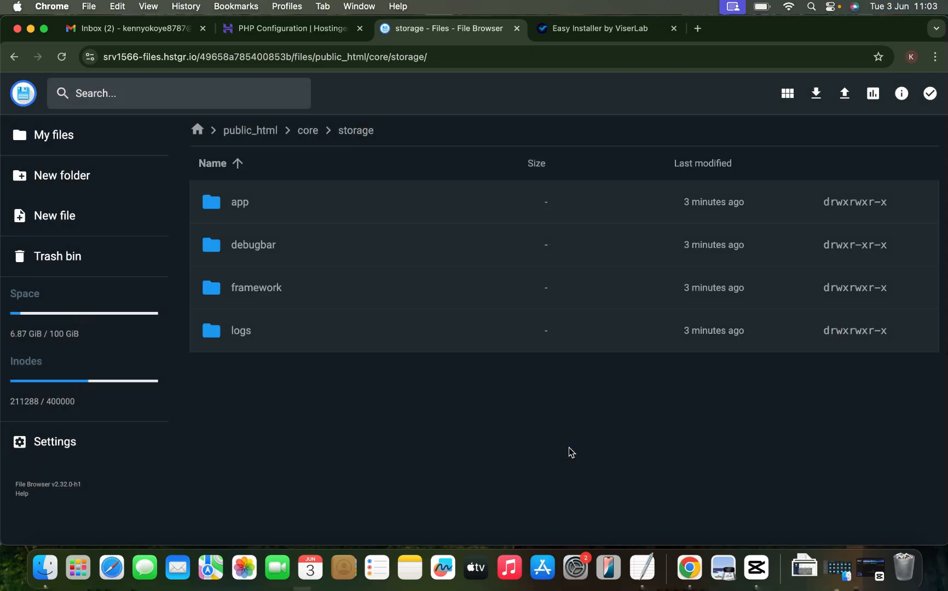
click(608, 32)
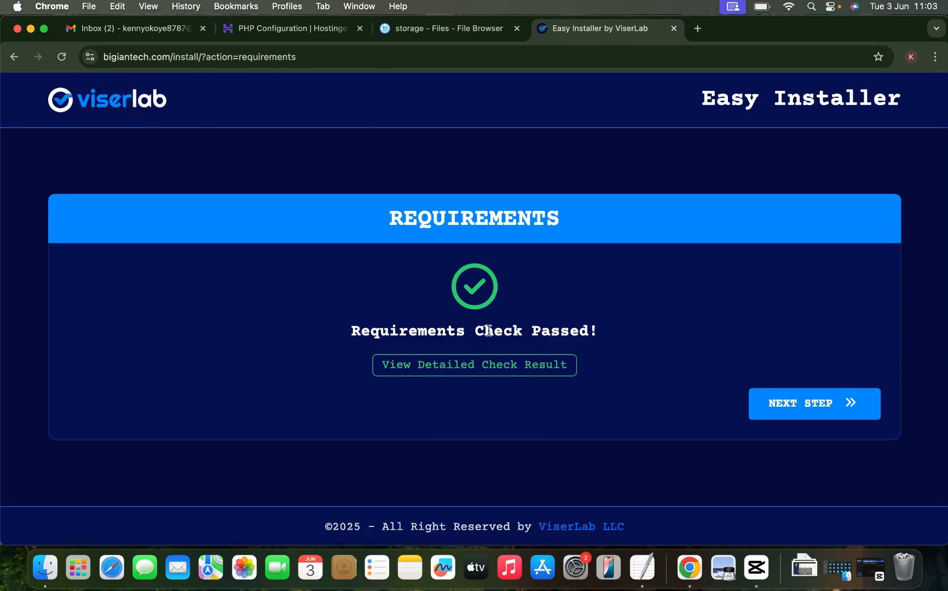
click(793, 404)
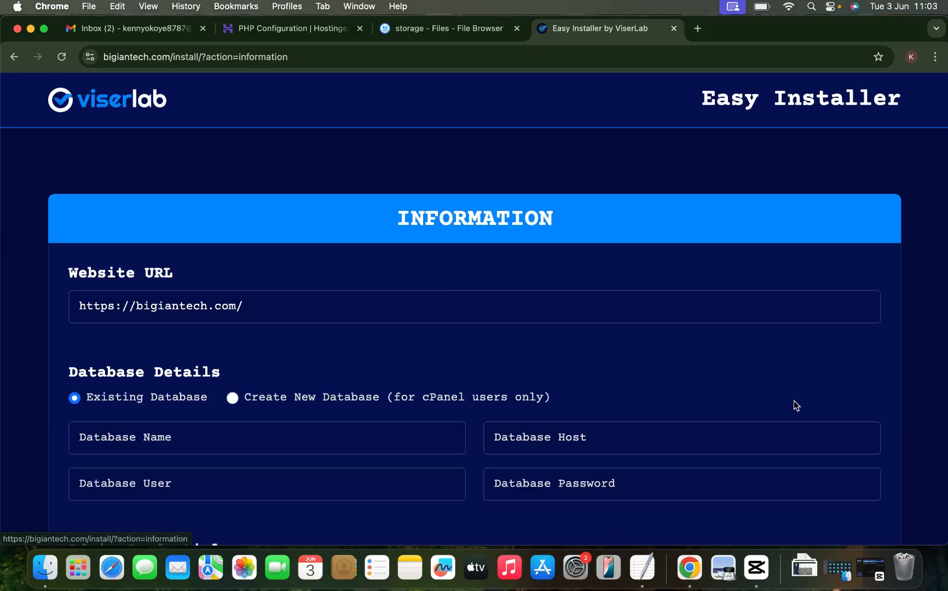
scroll(639, 400, down, 5)
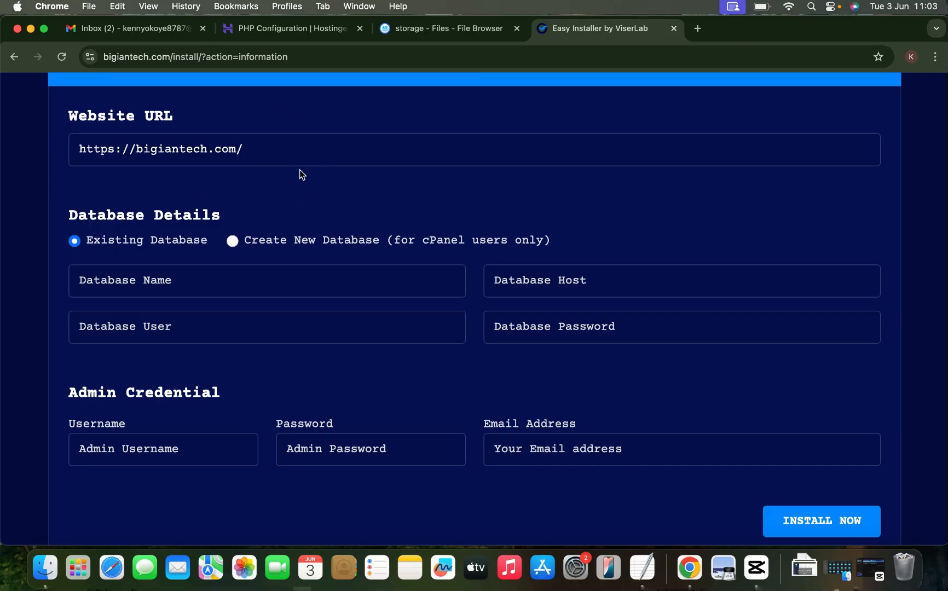
scroll(257, 193, down, 1)
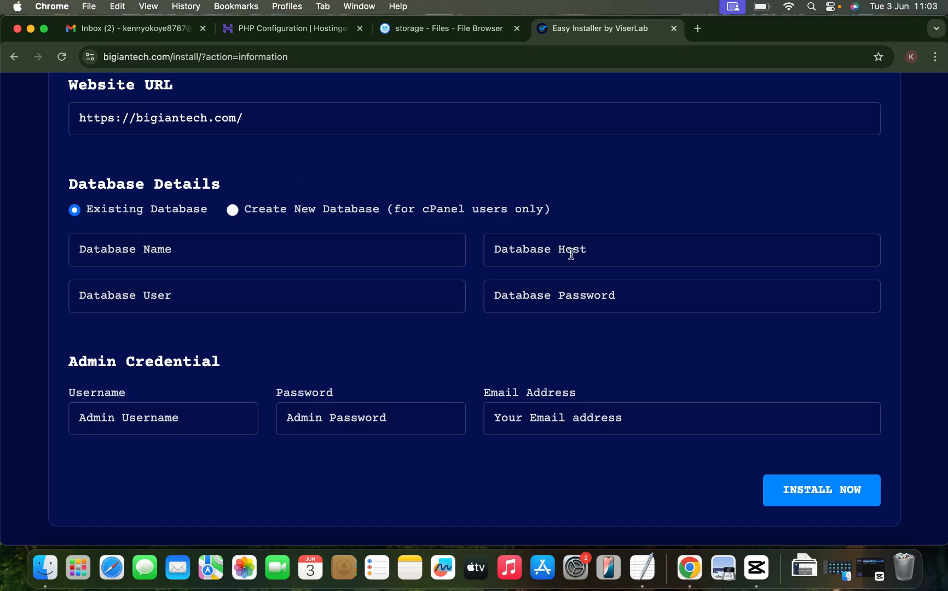
Copy viseronlindb from the notes into the installer's Database Name field
click(642, 567)
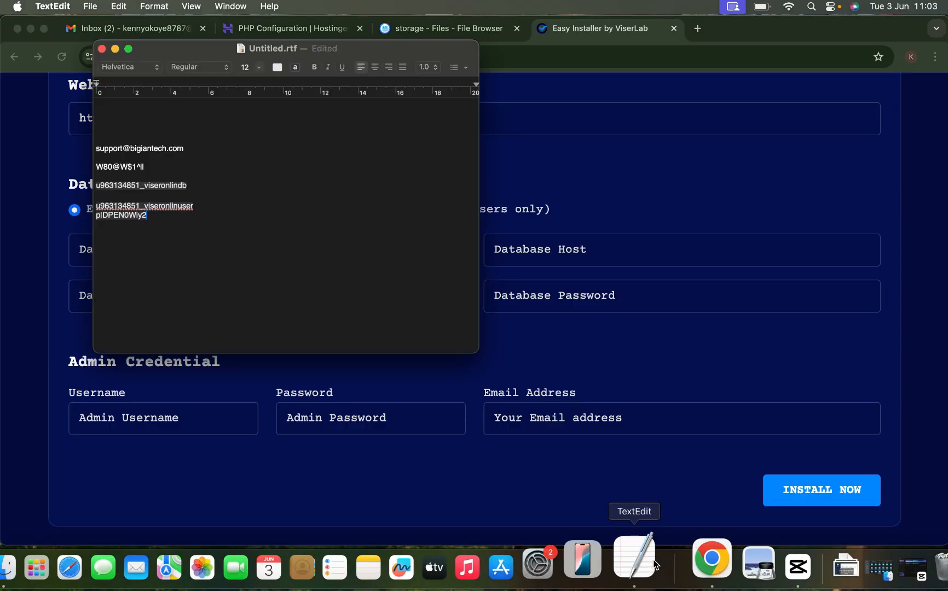
triple_click(198, 185)
triple_click(198, 184)
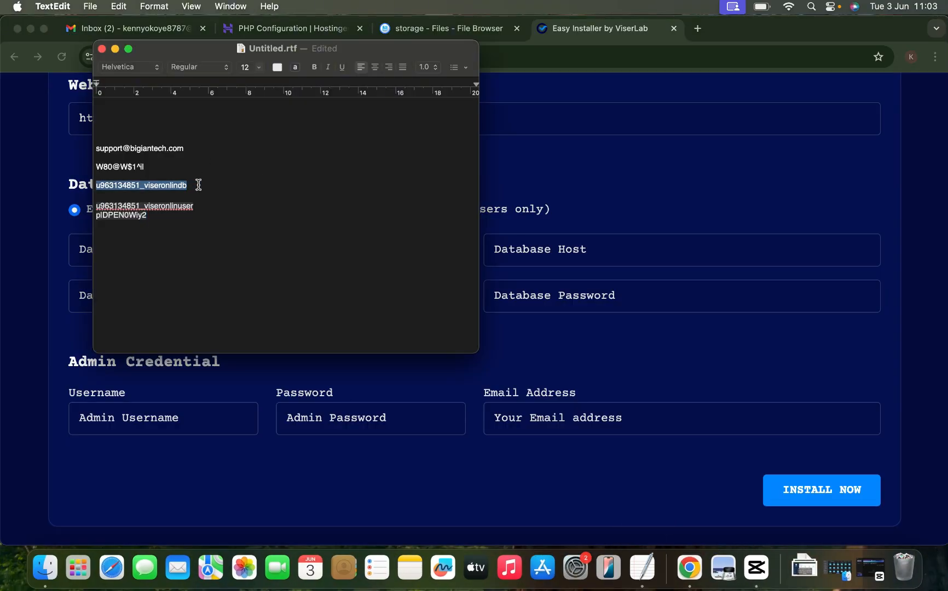
double_click(198, 185)
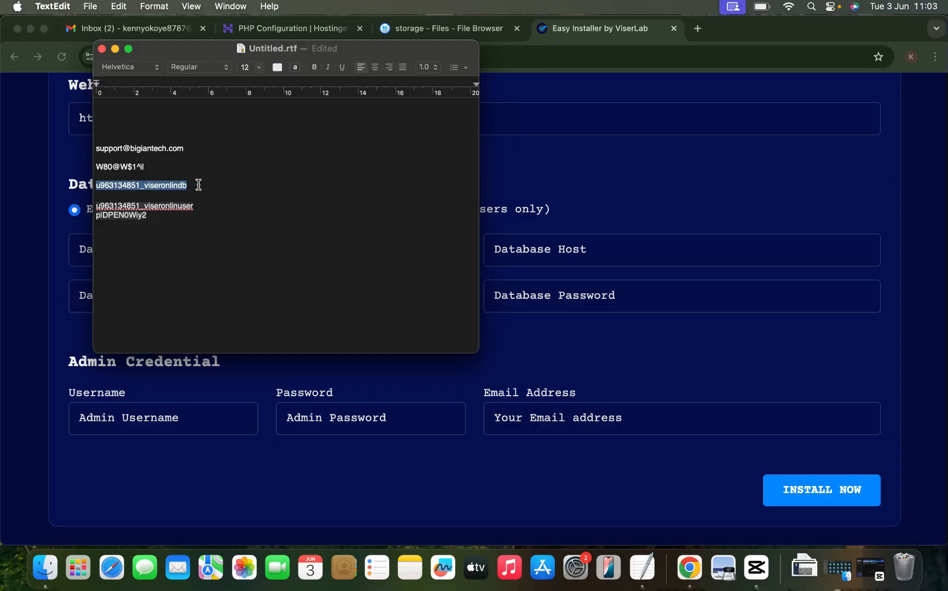
key(super+c)
click(555, 330)
click(273, 256)
key(super+v)
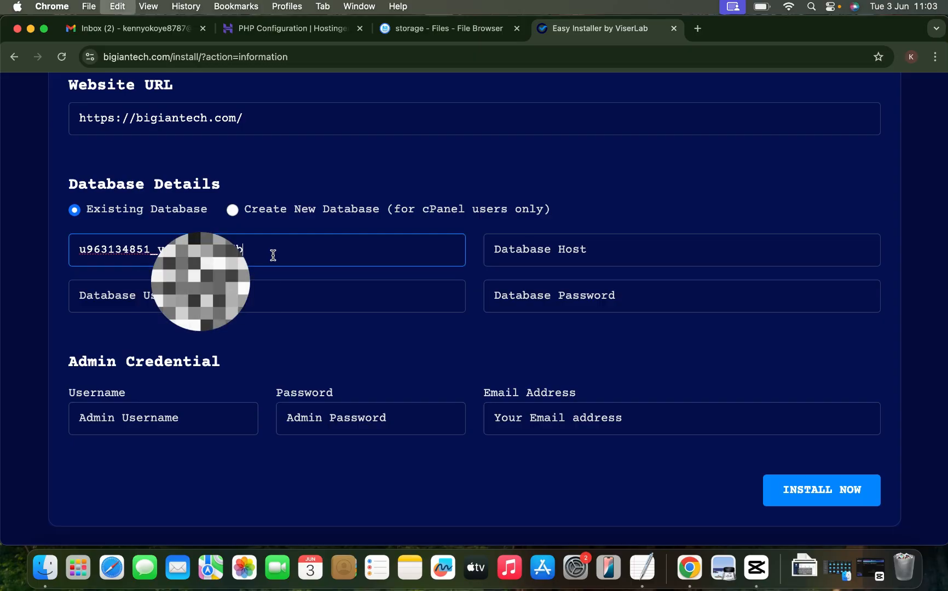
Enter viseronlinuser as Database User and localhost as Database Host
click(251, 287)
key(super+v)
key(BackSpace)
key(BackSpace)
text(u)
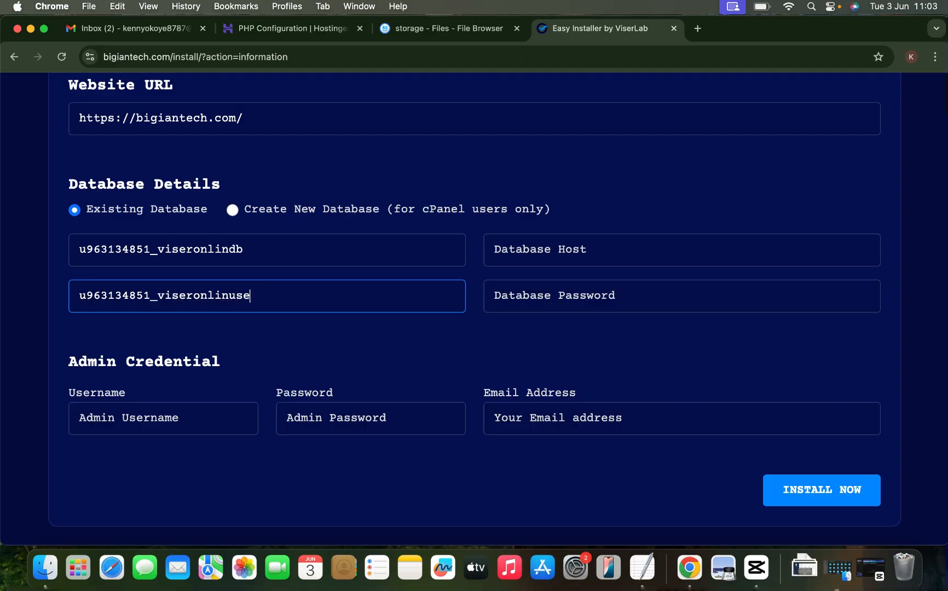
click(625, 245)
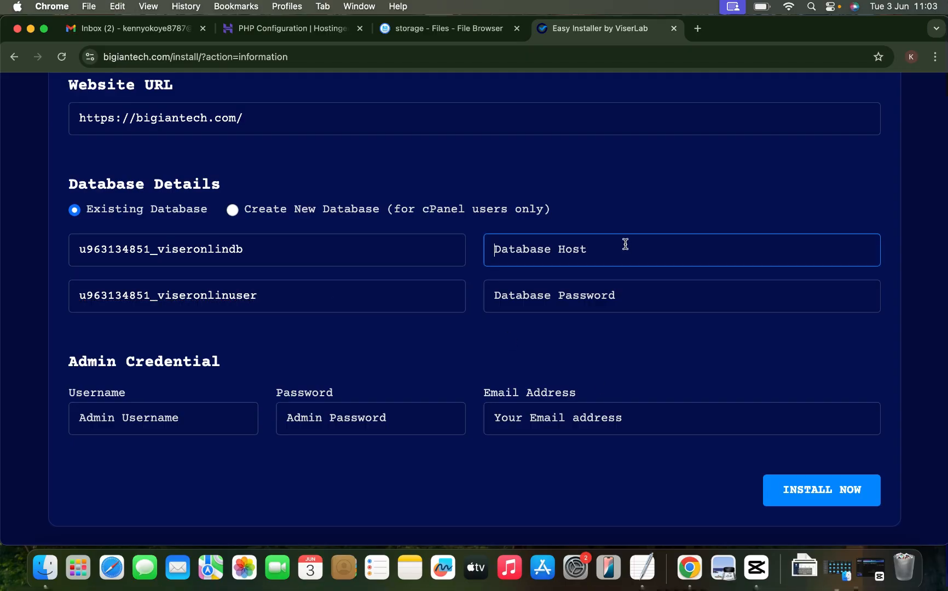
text(localhost)
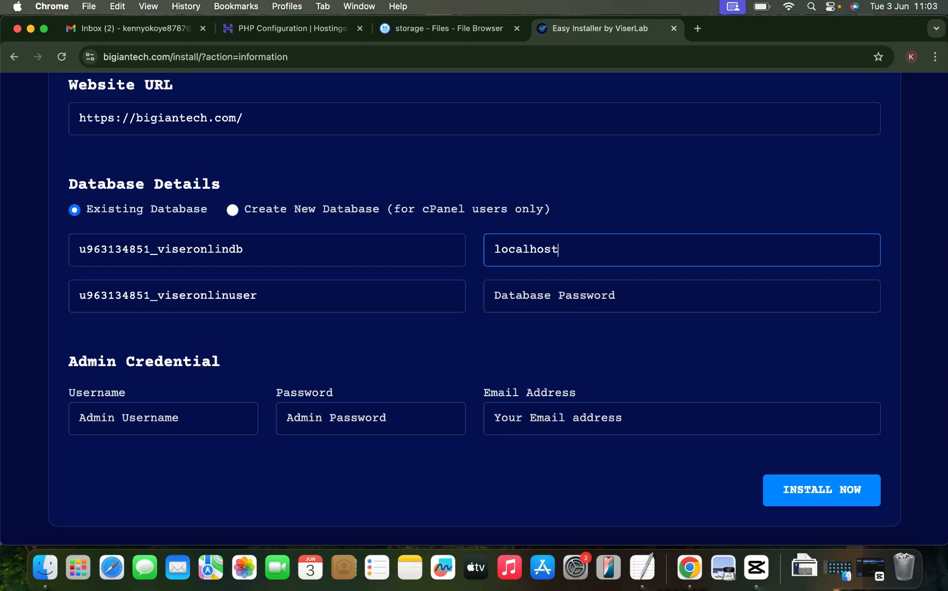
Paste the saved database password from the notes into the Database Password field
click(645, 563)
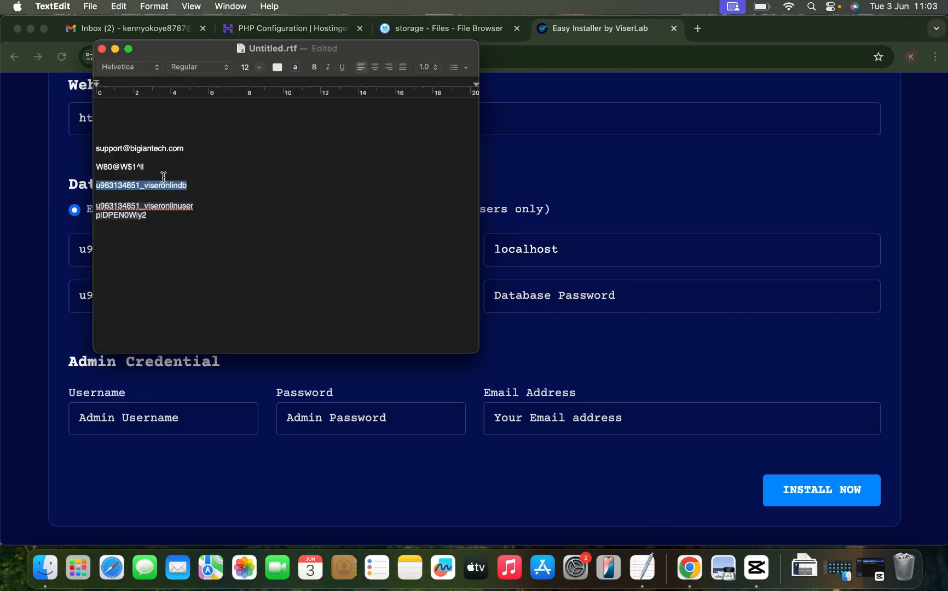
double_click(157, 218)
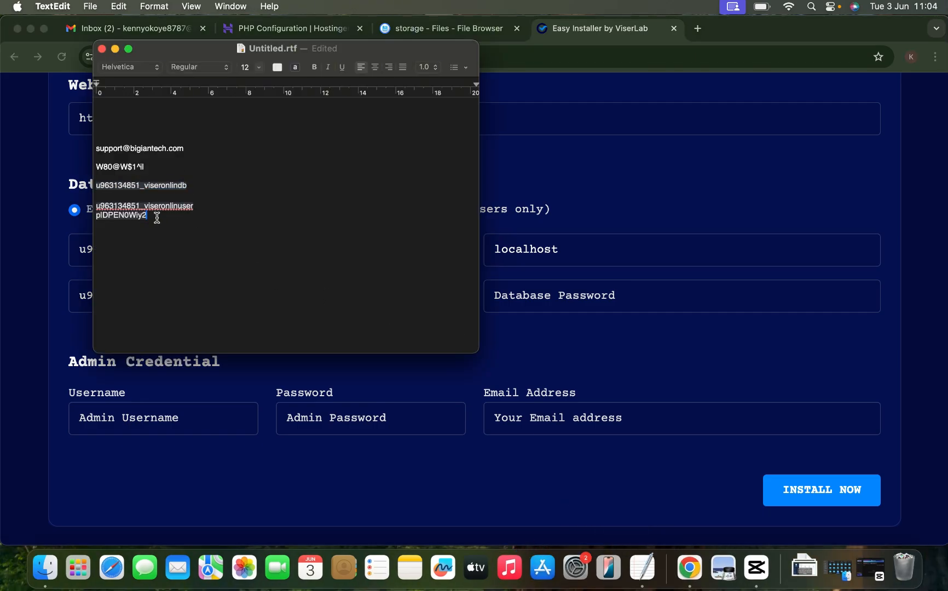
drag(157, 218, 99, 218)
click(678, 313)
click(651, 303)
key(cmd+v)
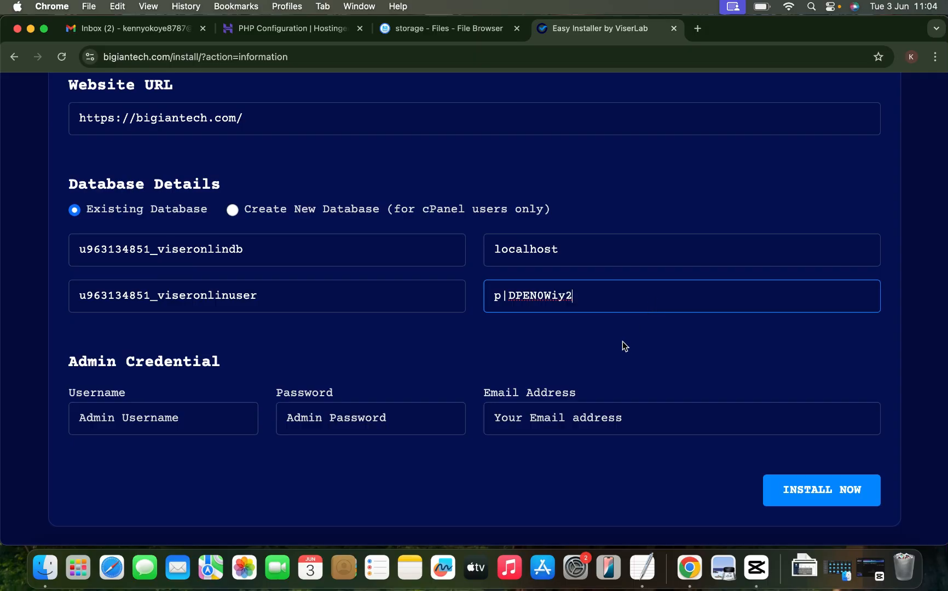
click(654, 568)
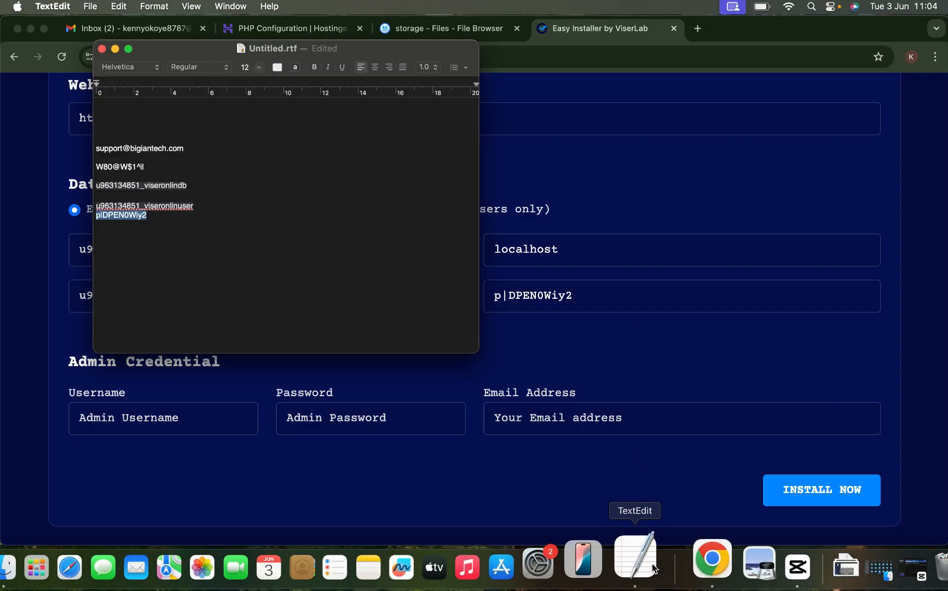
click(641, 326)
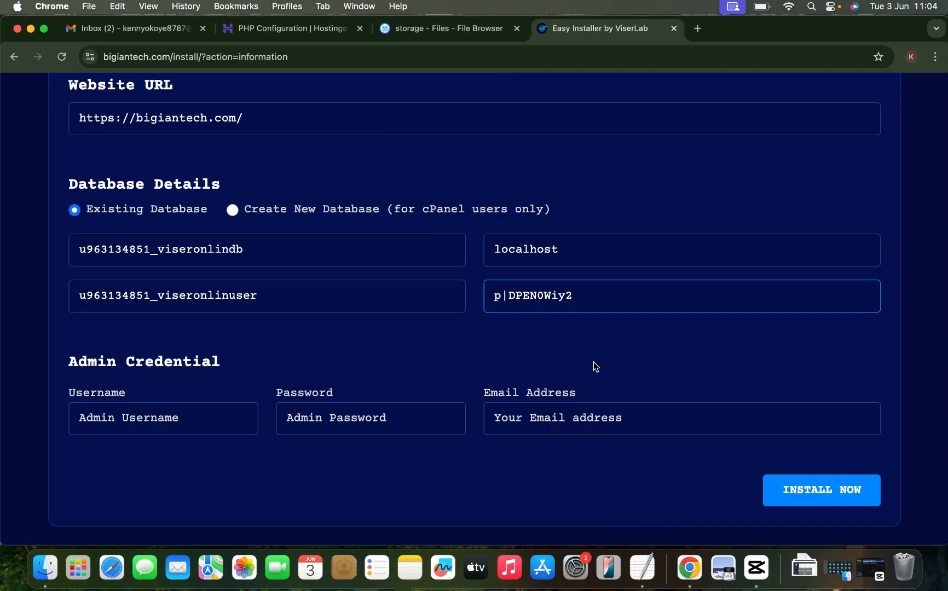
Enter admin as the admin username
scroll(593, 366, down, 1)
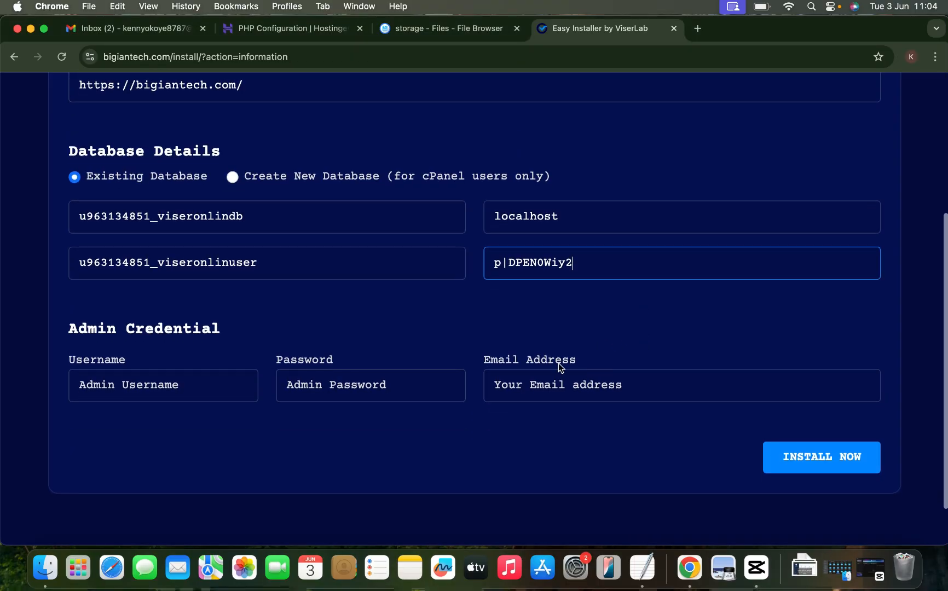
click(212, 395)
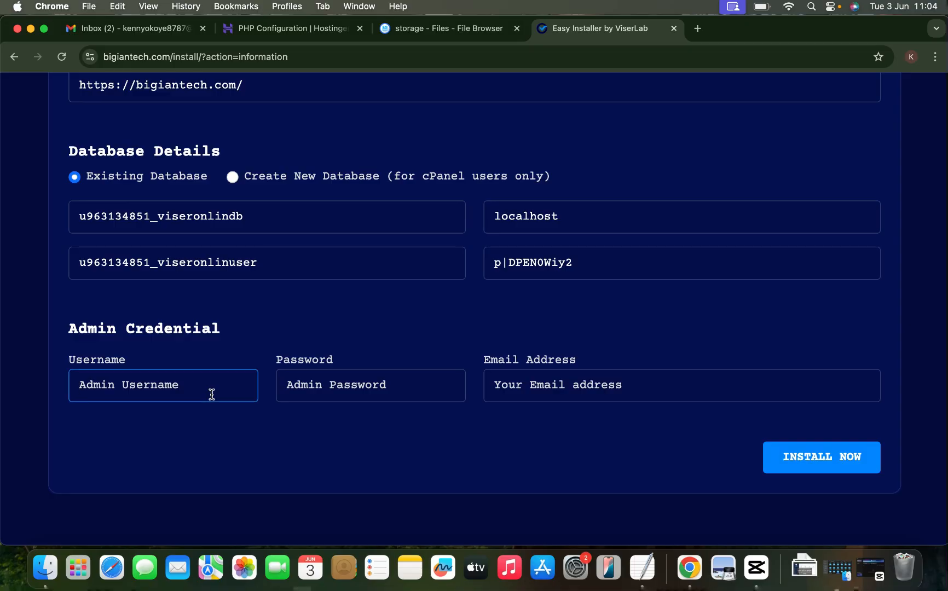
text(admin)
Write a new admin password in TextEdit and paste it into the Password field
click(358, 394)
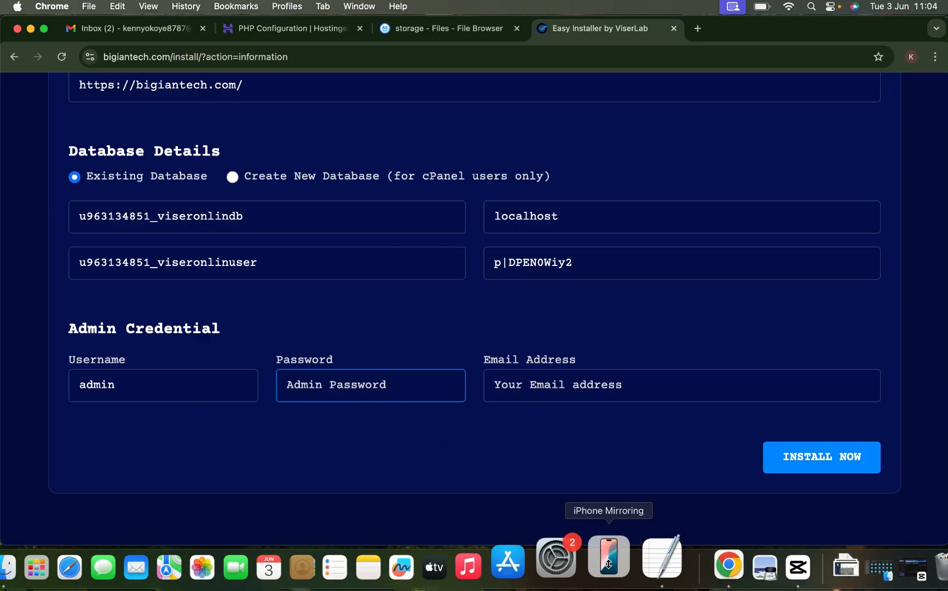
click(641, 568)
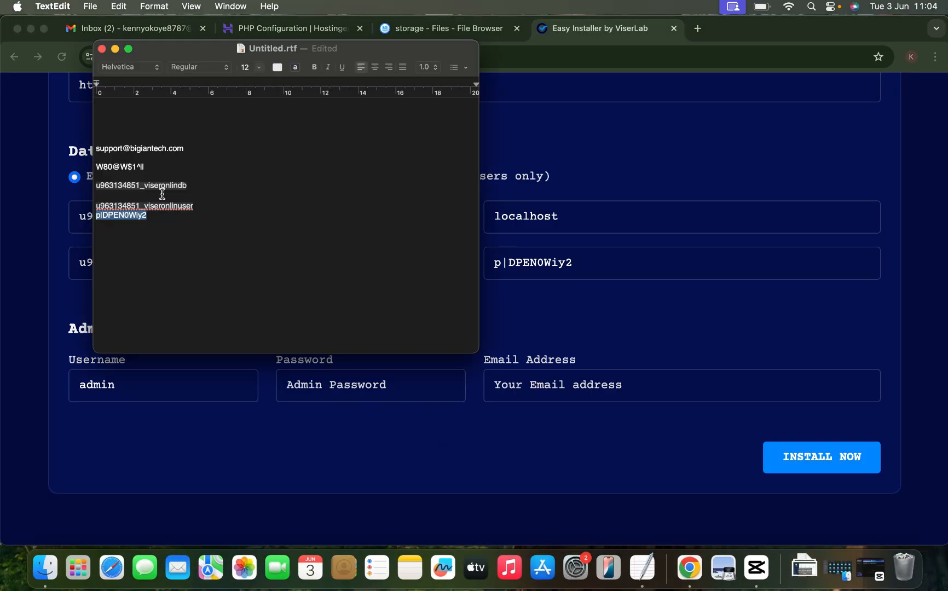
click(155, 213)
key(Return)
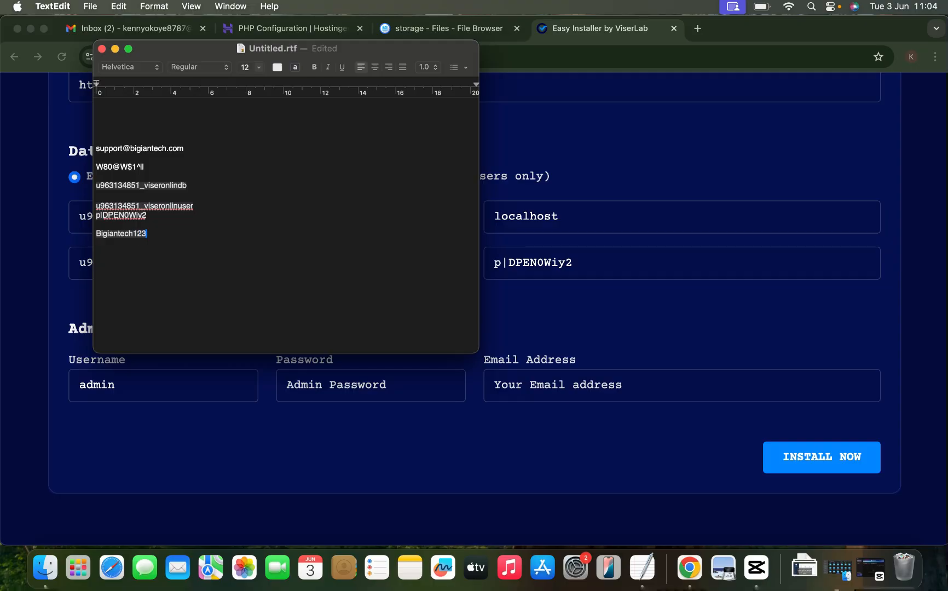
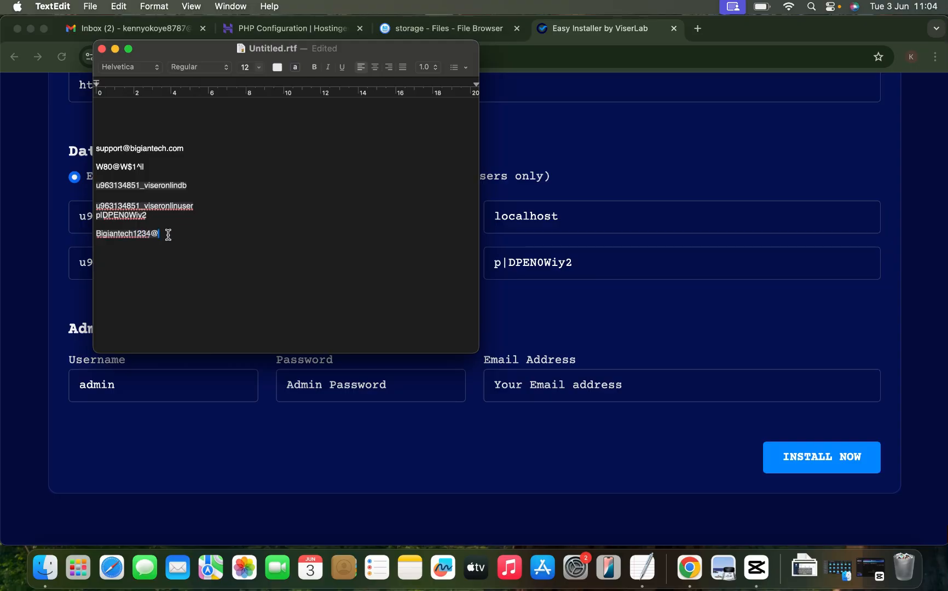
drag(168, 235, 101, 231)
key(super+c)
click(353, 398)
key(super+v)
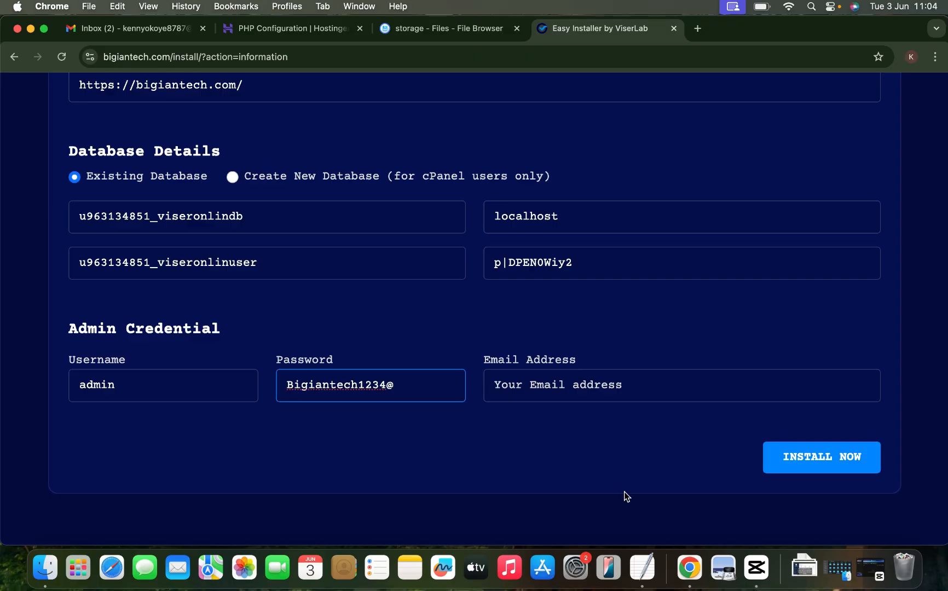
Copy the saved support e-mail address from TextEdit into the Email Address field
click(642, 568)
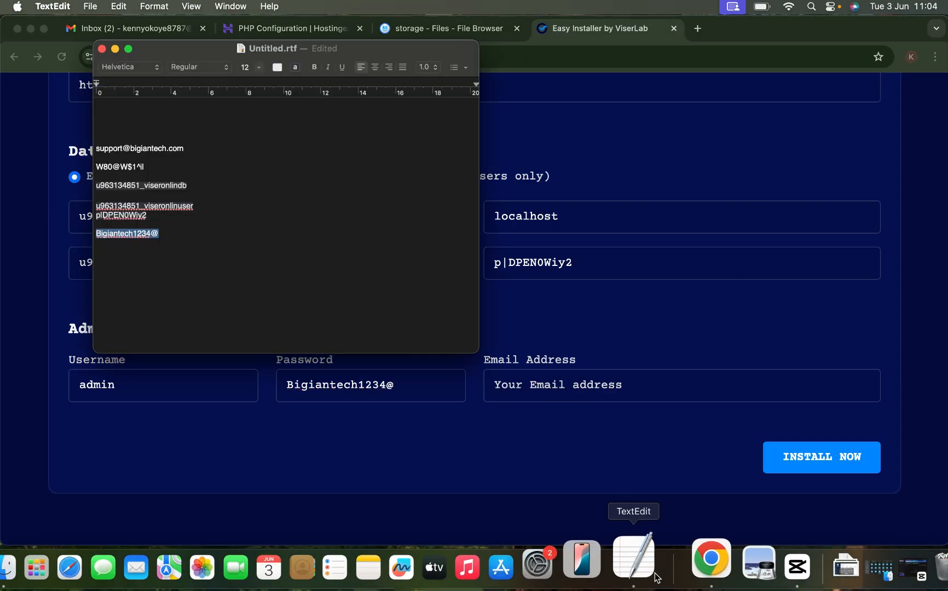
triple_click(190, 148)
double_click(189, 148)
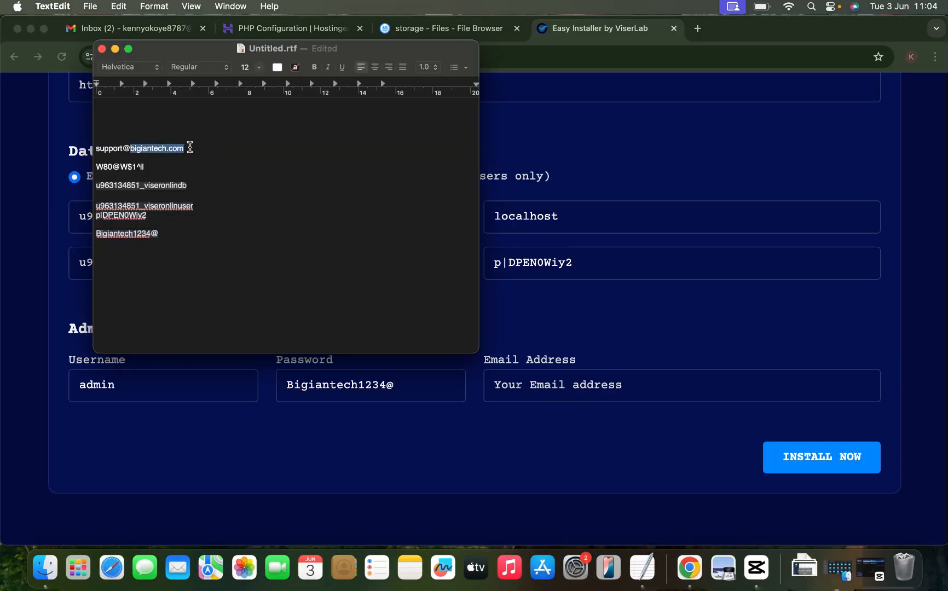
drag(189, 147, 96, 147)
key(super+Tab)
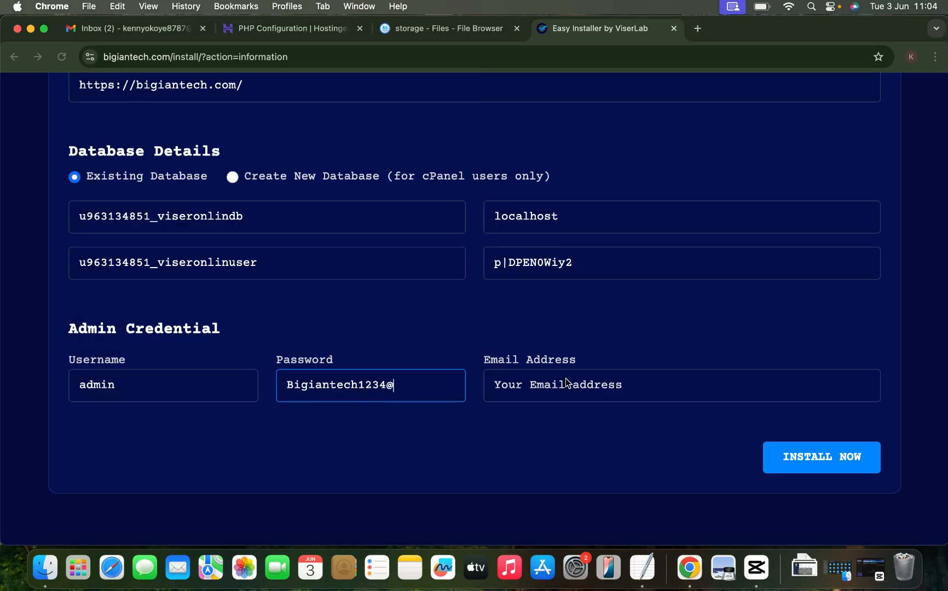
click(565, 382)
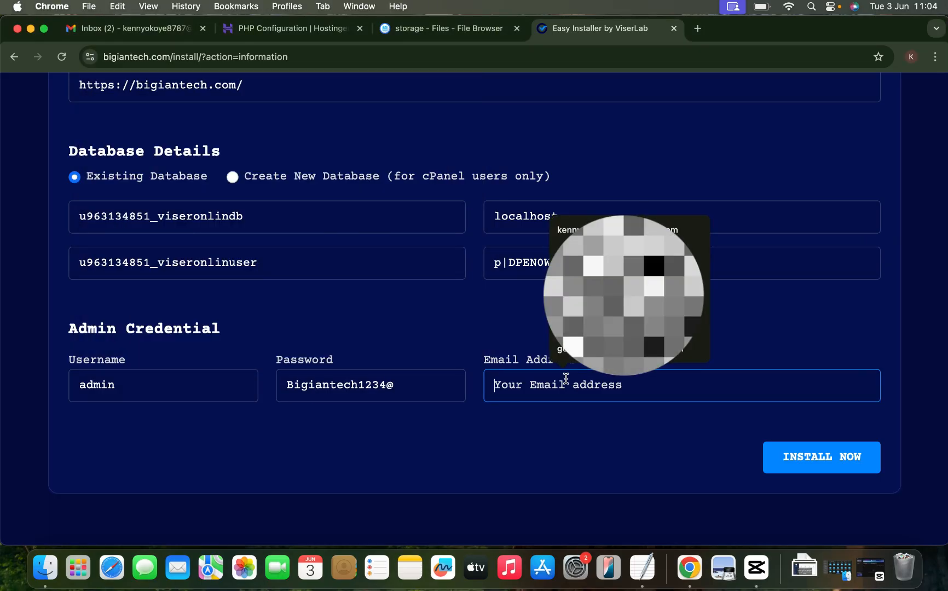
key(super+v)
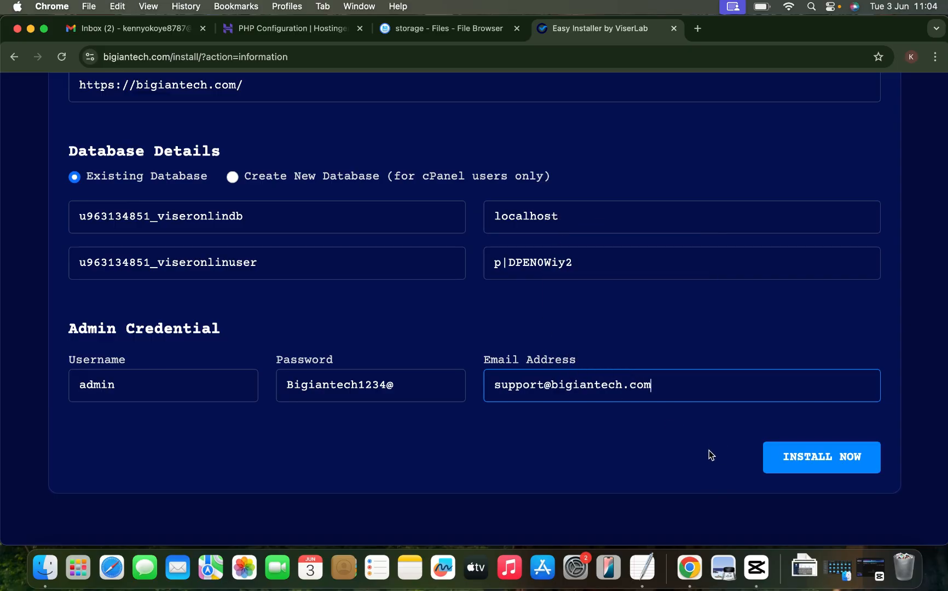
click(593, 564)
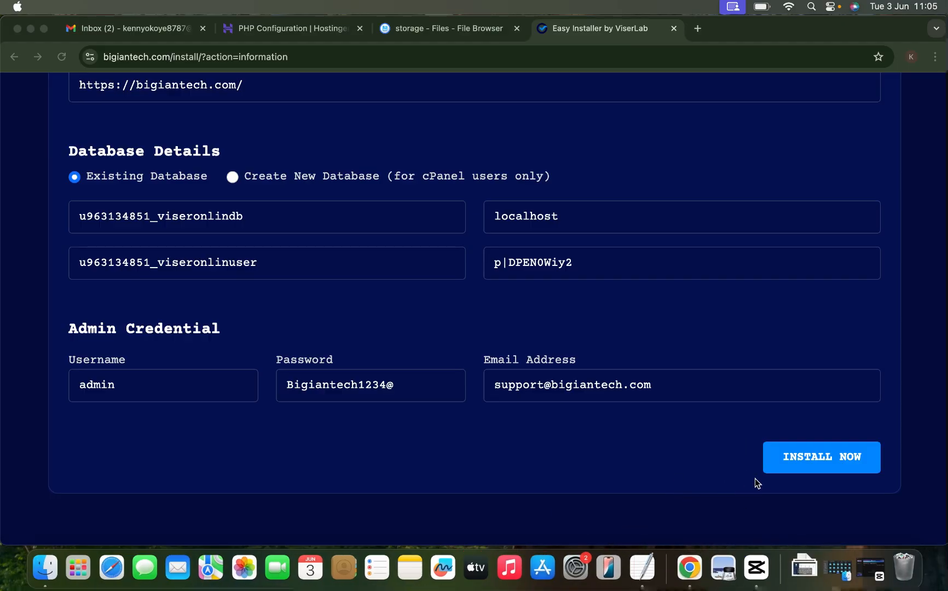
click(798, 461)
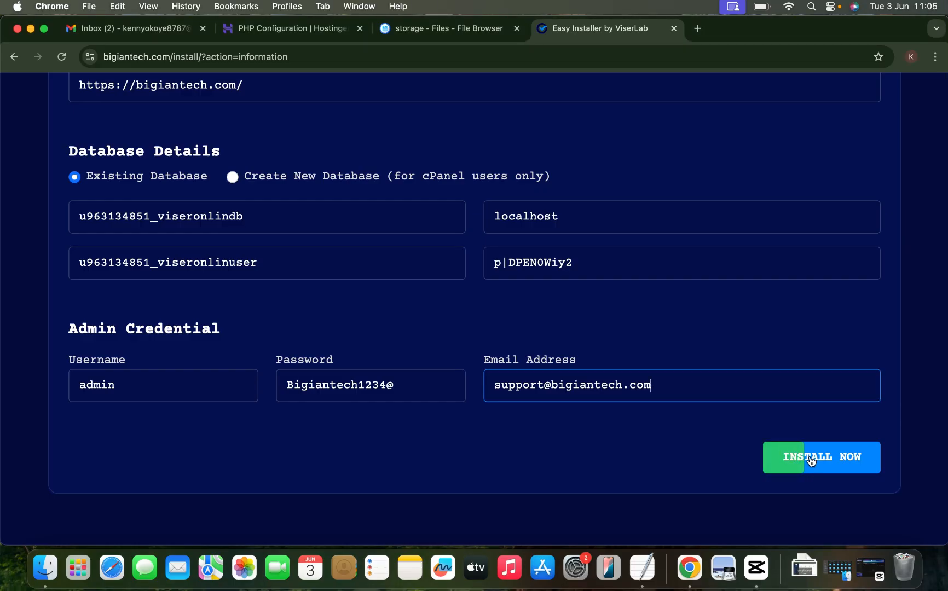
Run INSTALL NOW, then open the new site with GO TO WEBSITE AND ACTIVATE after it succeeds
click(814, 458)
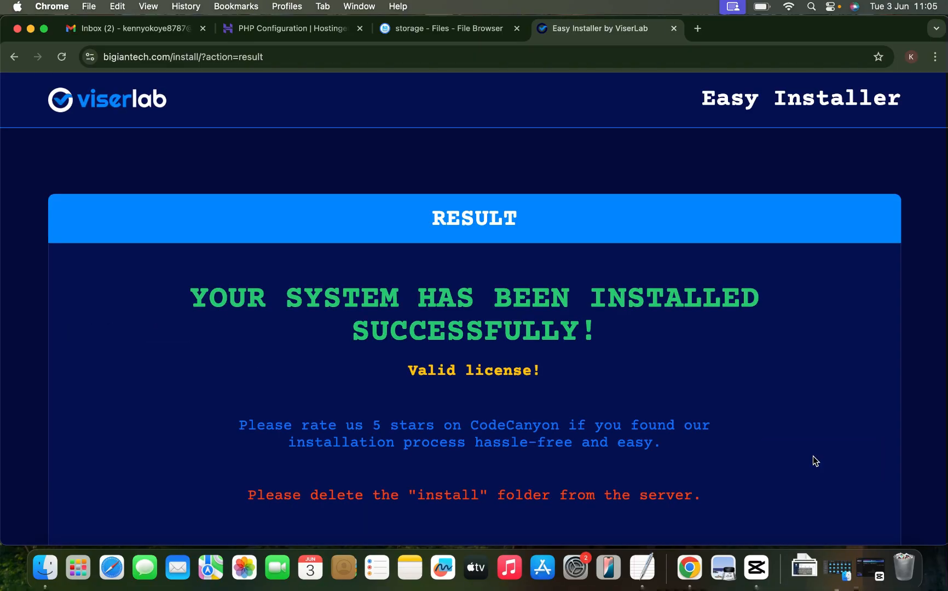
scroll(812, 456, down, 3)
scroll(812, 456, down, 1)
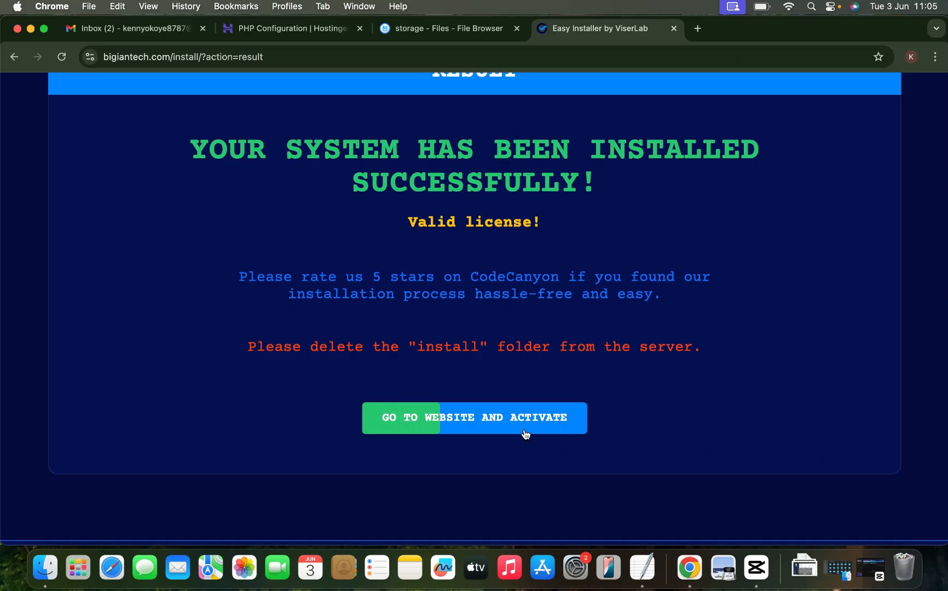
click(461, 430)
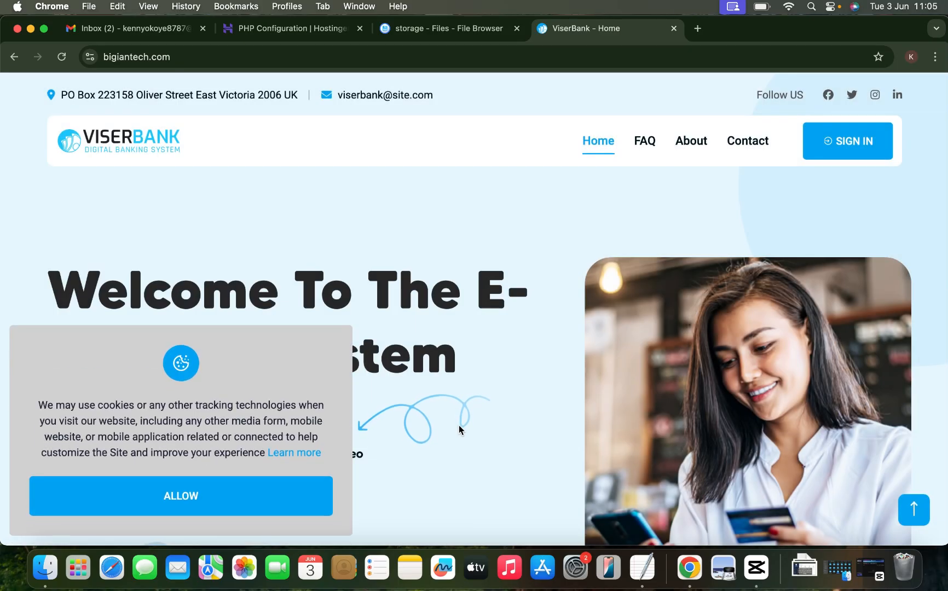
Accept the cookie notice and scroll through the ViserBank home page at bigiantech.com
click(218, 496)
scroll(394, 319, down, 15)
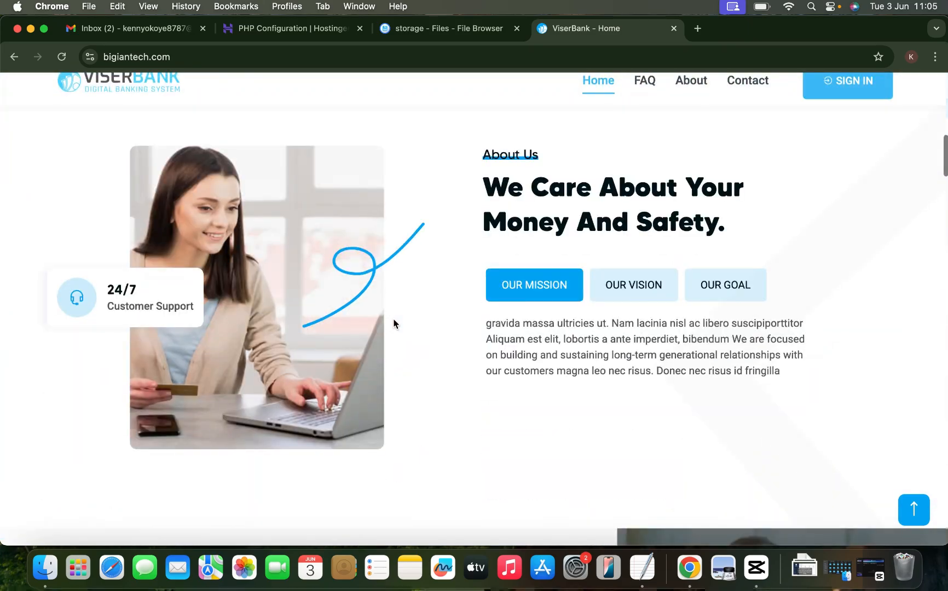
scroll(393, 323, down, 15)
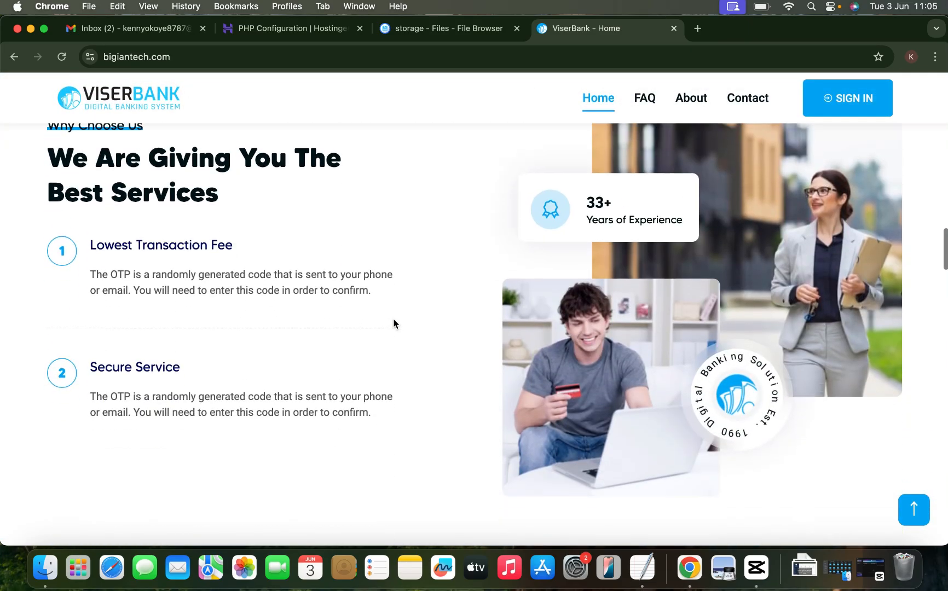
scroll(394, 323, down, 15)
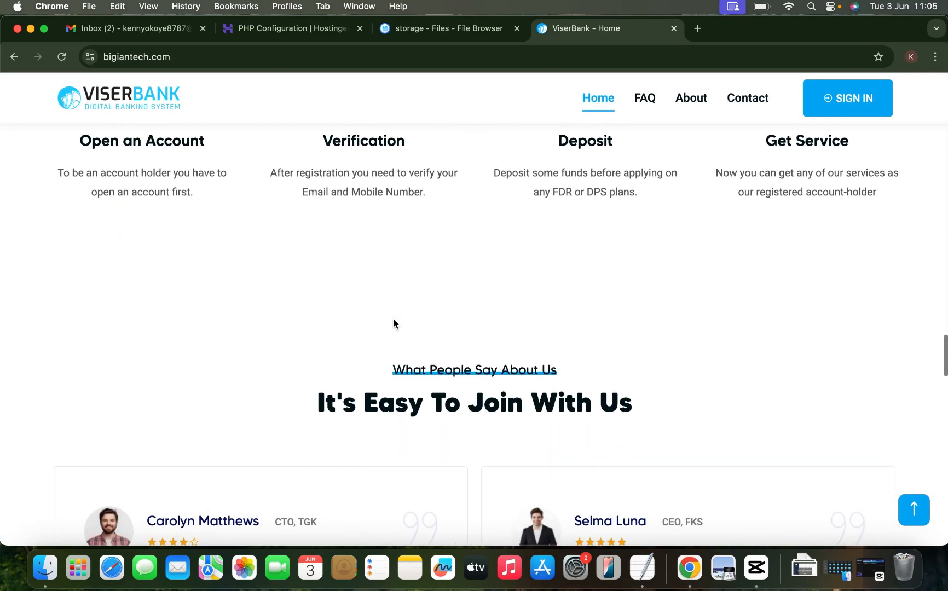
scroll(393, 323, down, 15)
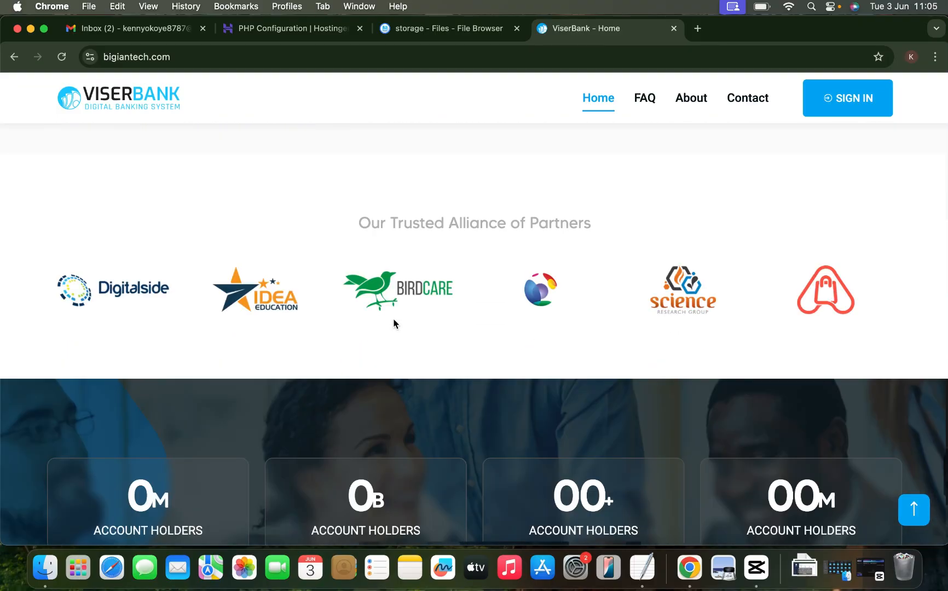
scroll(394, 323, up, 20)
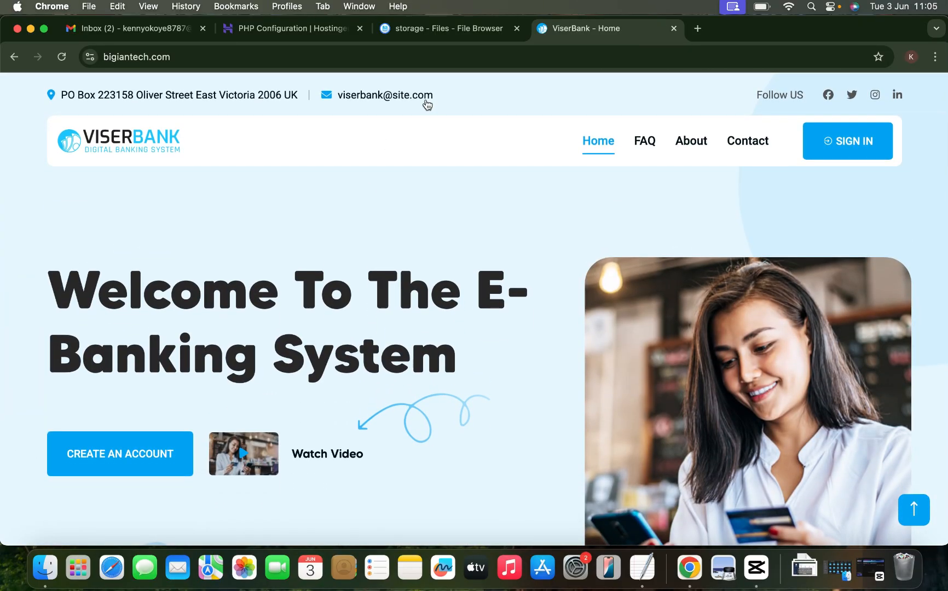
Navigate from core back up to public_html, then switch to the bank site's admin login tab
click(459, 36)
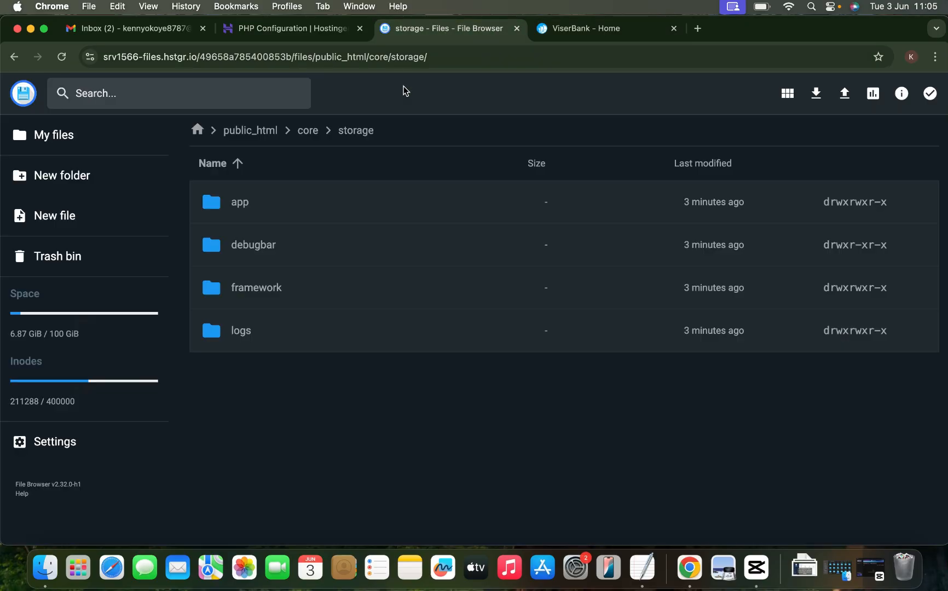
click(308, 131)
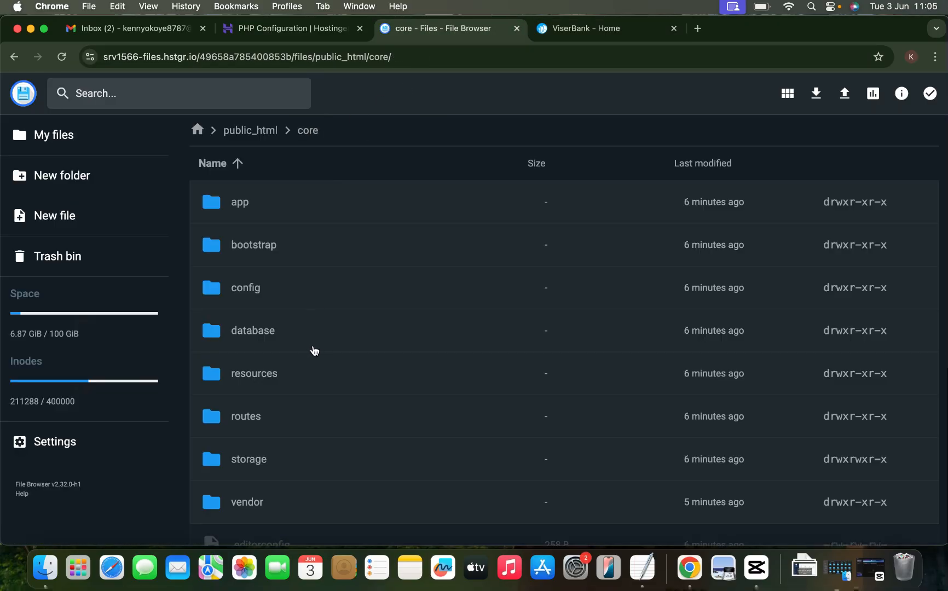
scroll(313, 349, down, 3)
scroll(314, 350, up, 3)
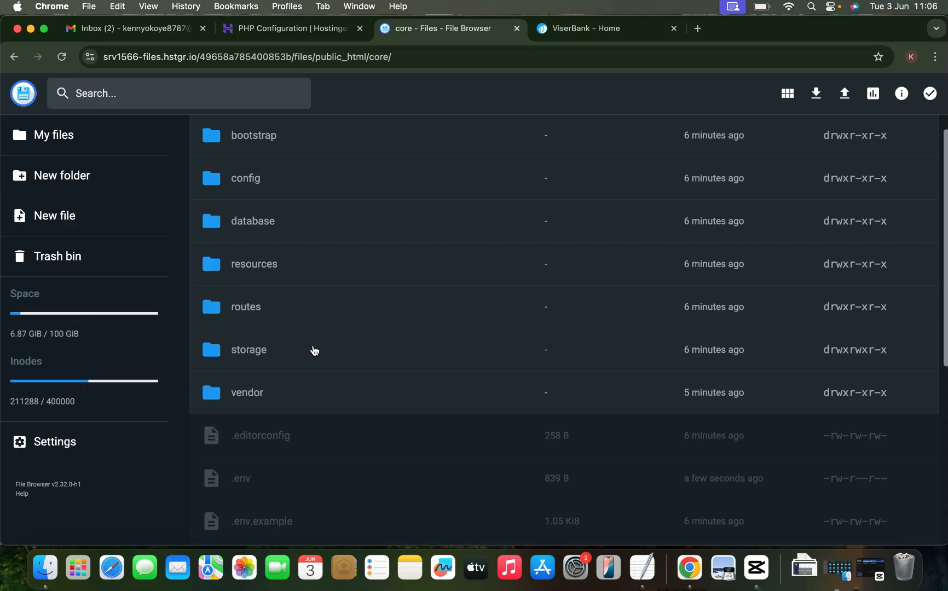
scroll(288, 178, up, 2)
click(255, 132)
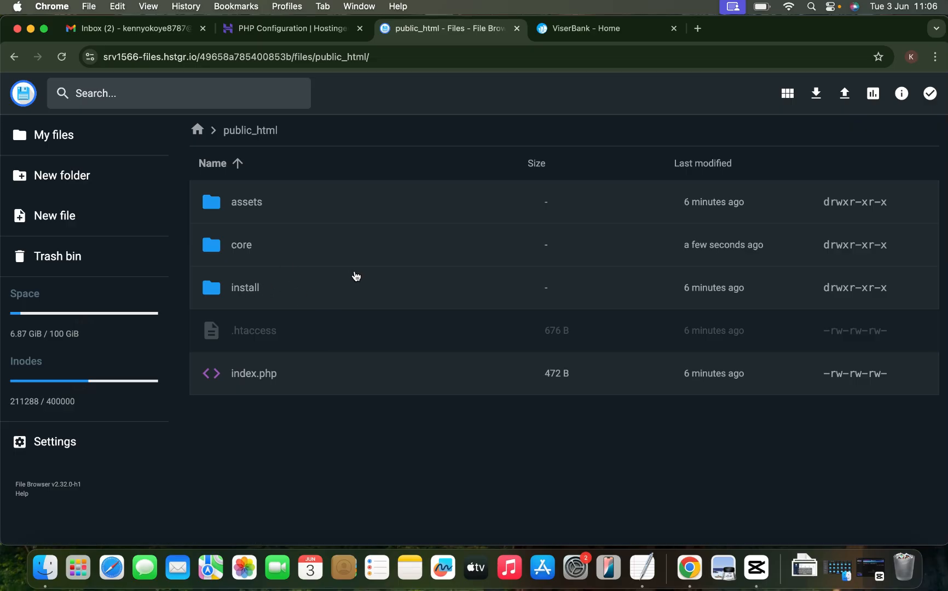
click(622, 30)
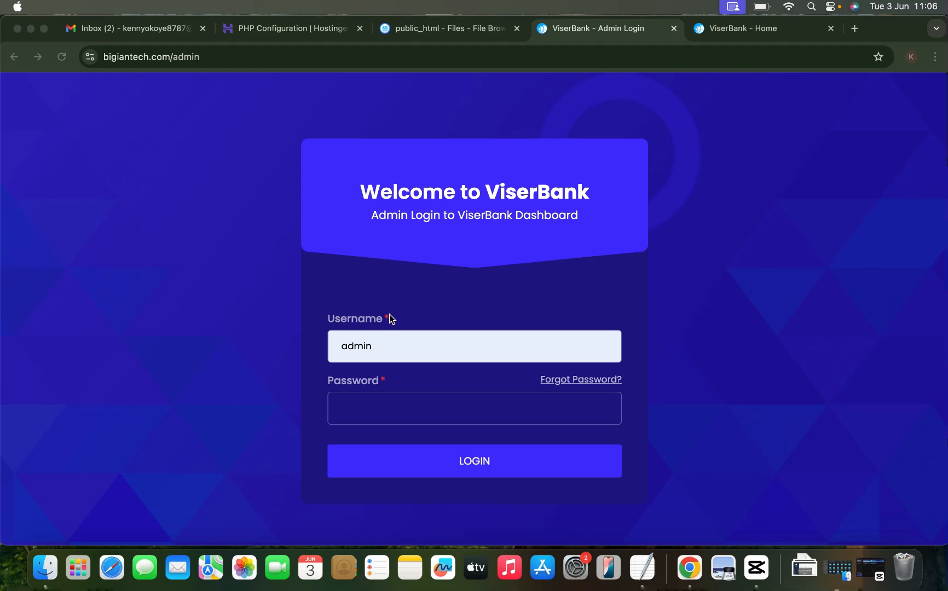
click(379, 410)
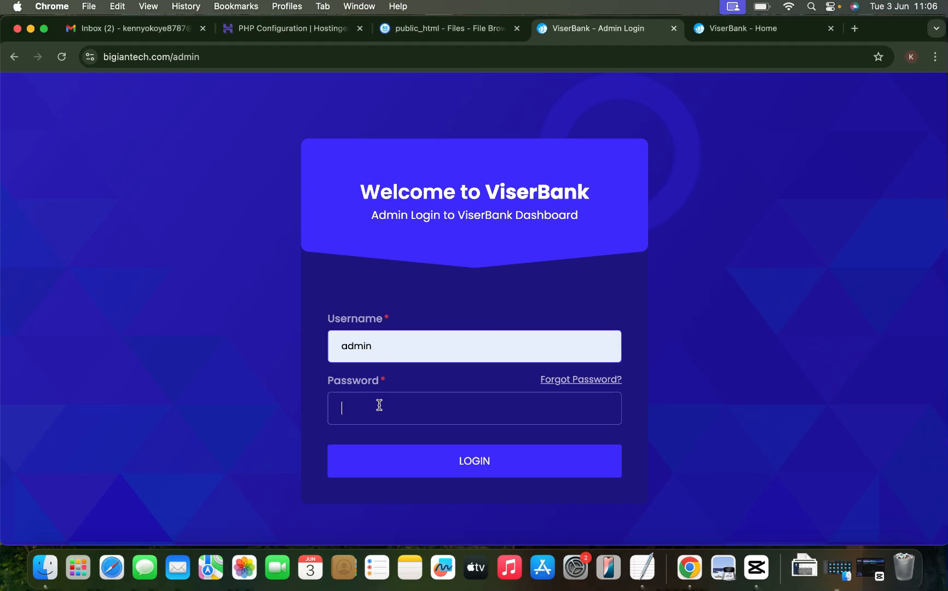
key(super+v)
click(541, 463)
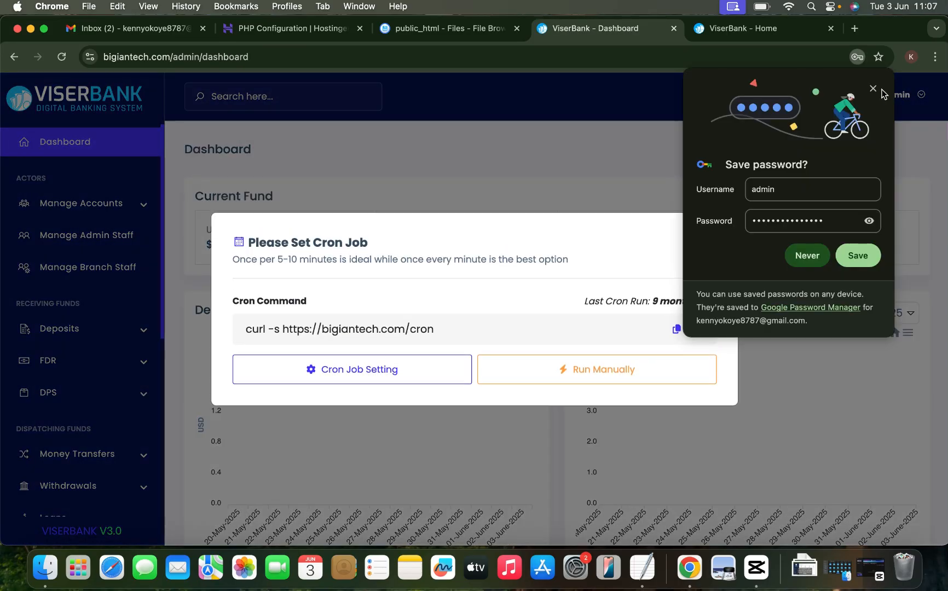
click(872, 88)
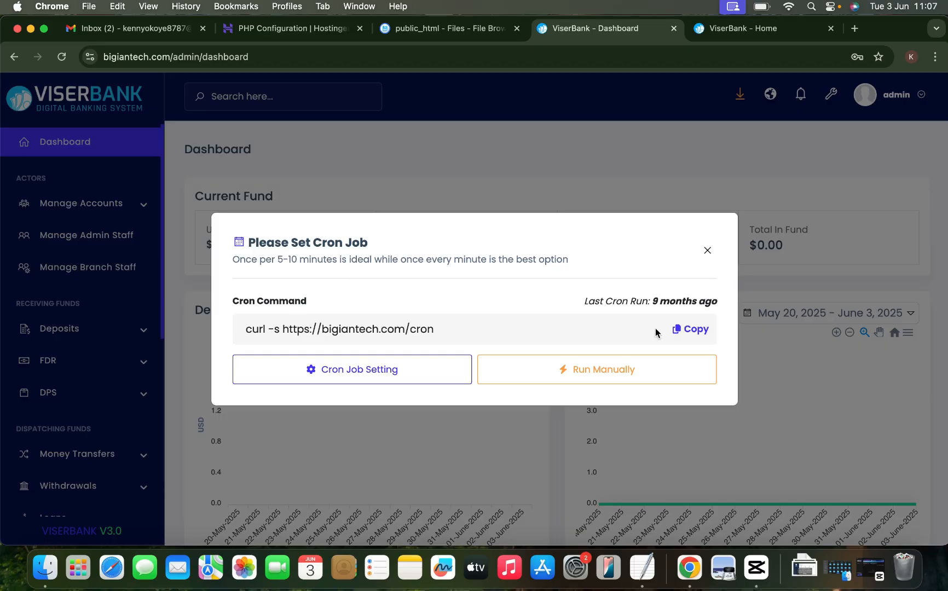
click(687, 330)
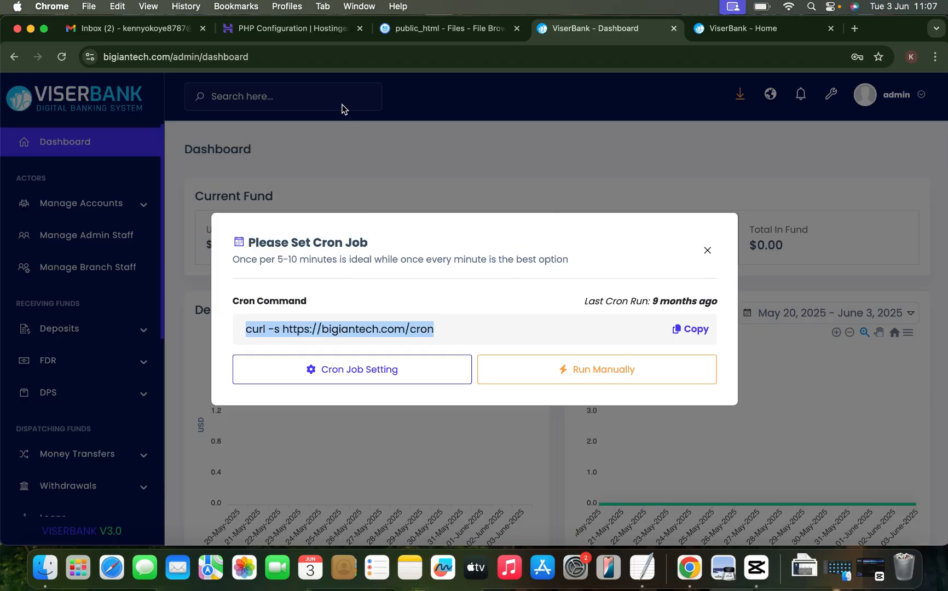
click(308, 35)
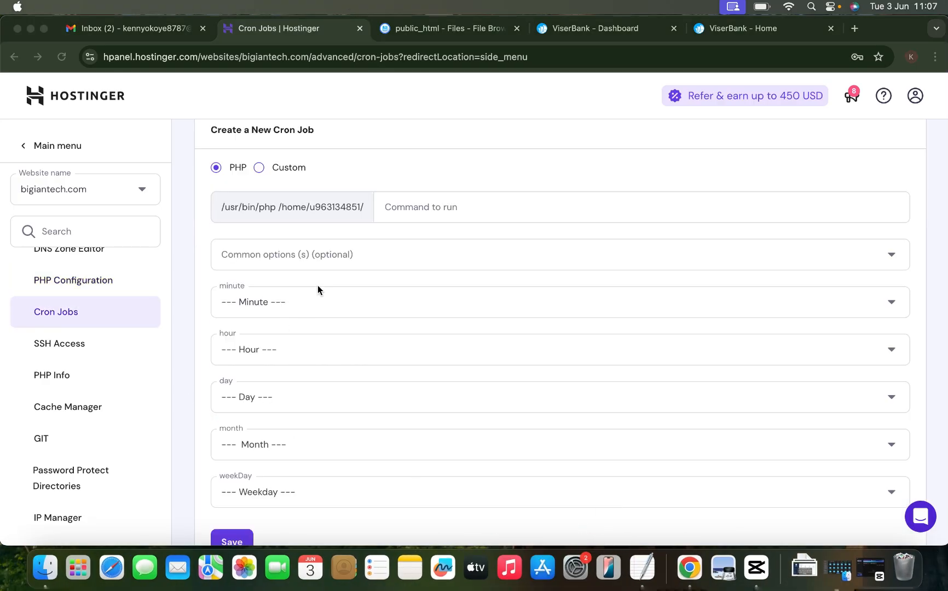
click(258, 169)
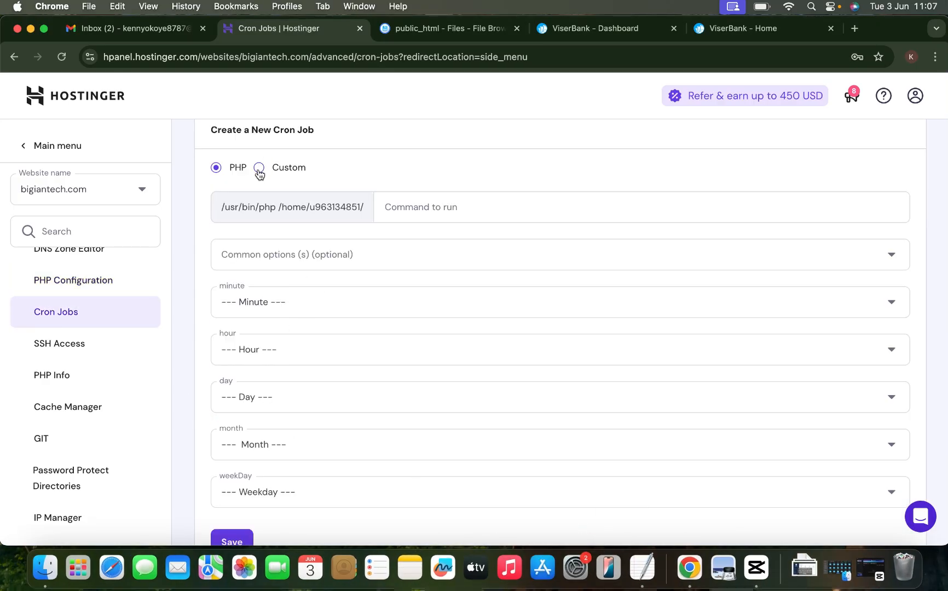
click(258, 169)
click(289, 208)
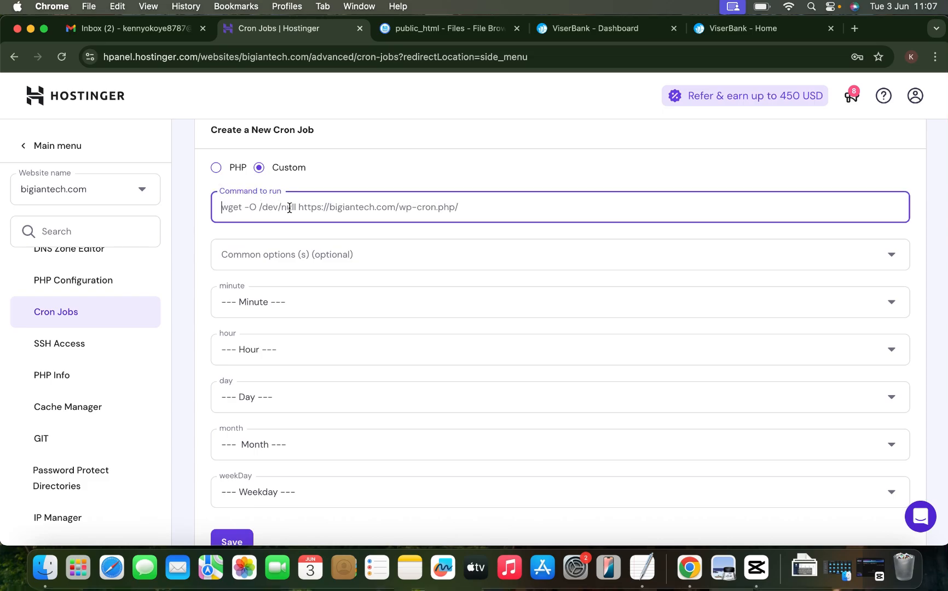
key(super+v)
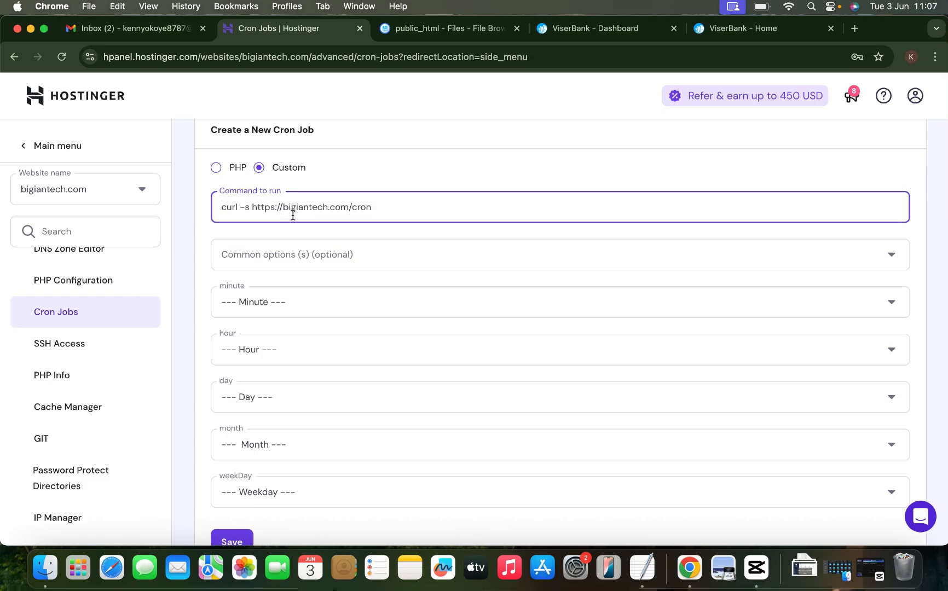
click(356, 256)
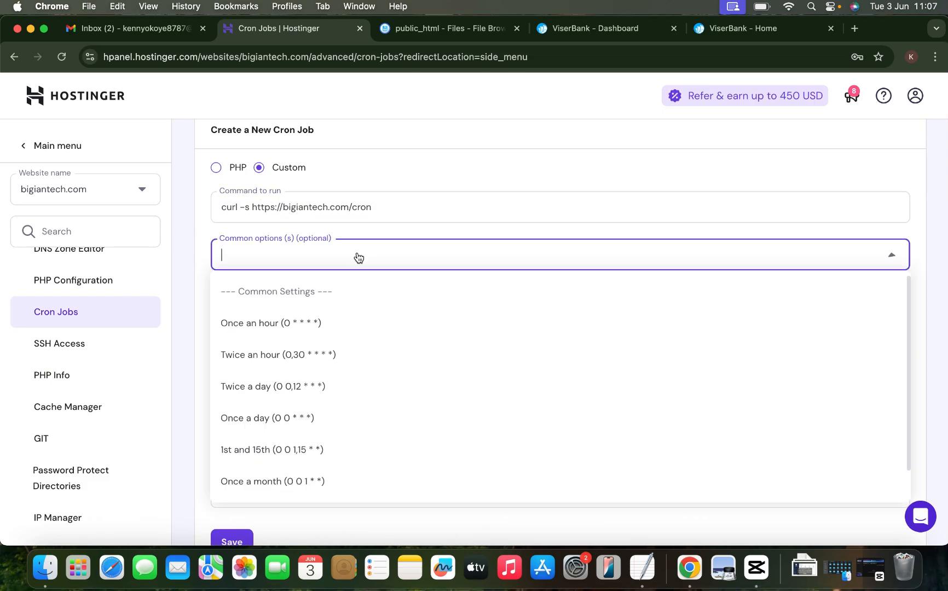
click(304, 327)
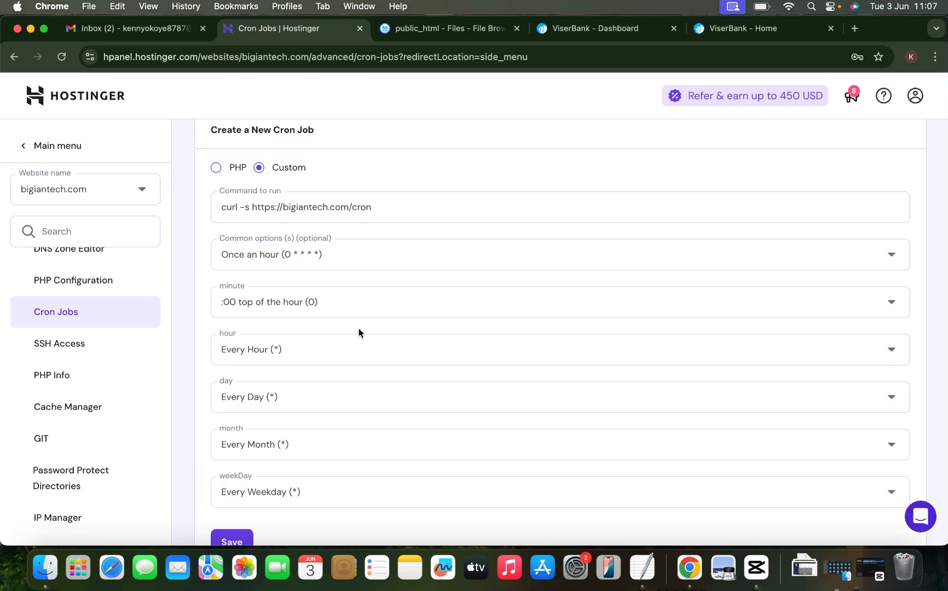
scroll(359, 328, down, 1)
click(386, 250)
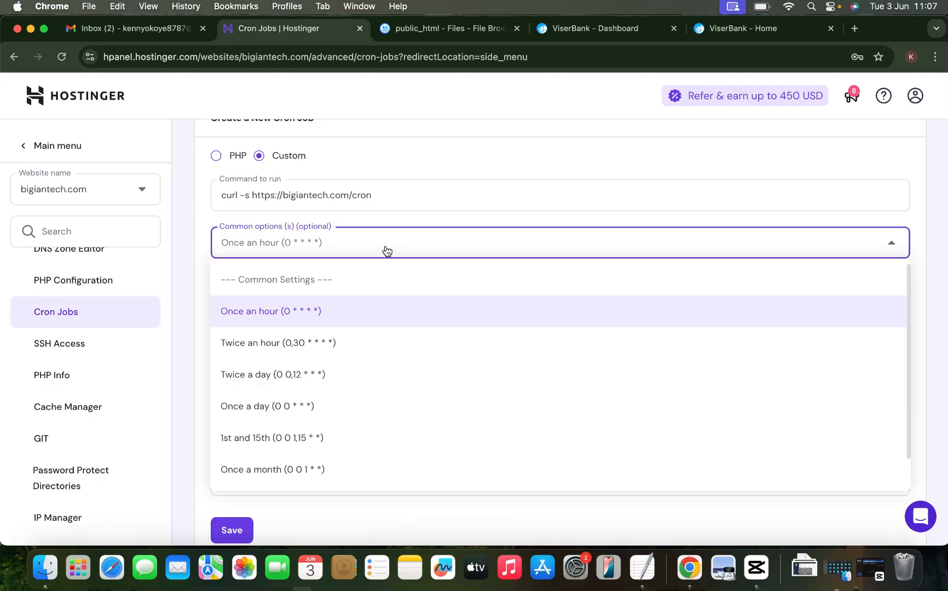
click(387, 250)
click(338, 264)
click(237, 532)
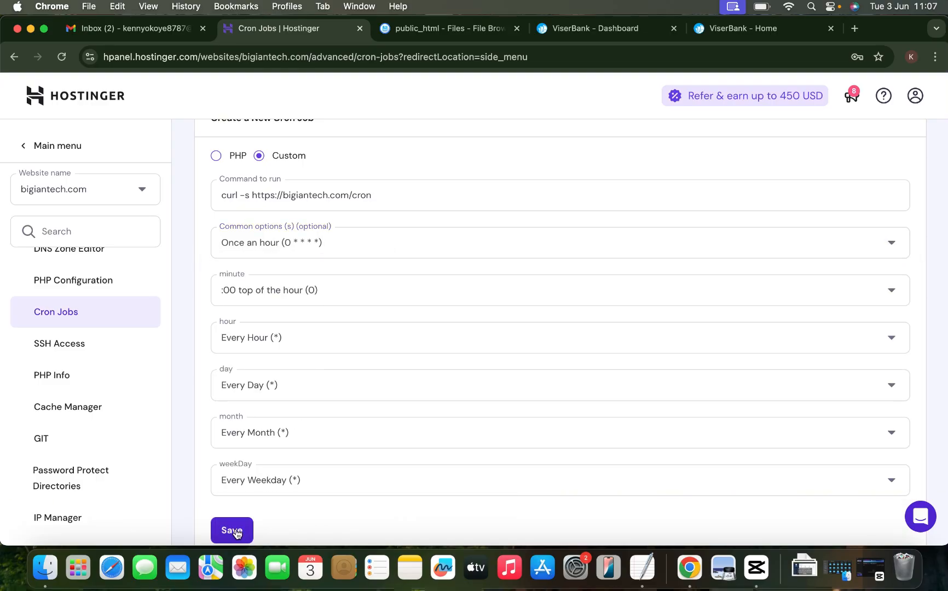
click(577, 558)
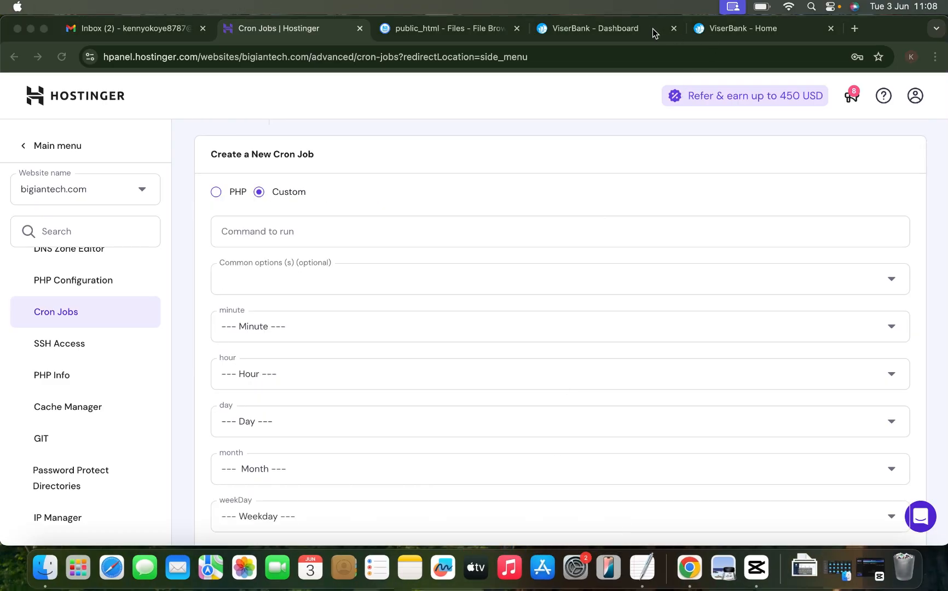
click(634, 30)
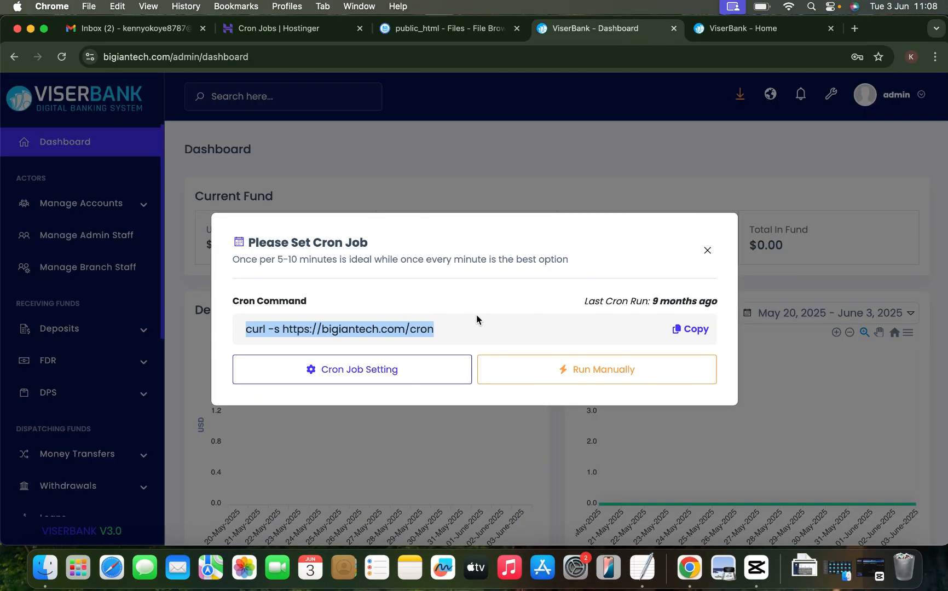
Open Cron Job Setting to review the four default 5-minute cron jobs
click(431, 373)
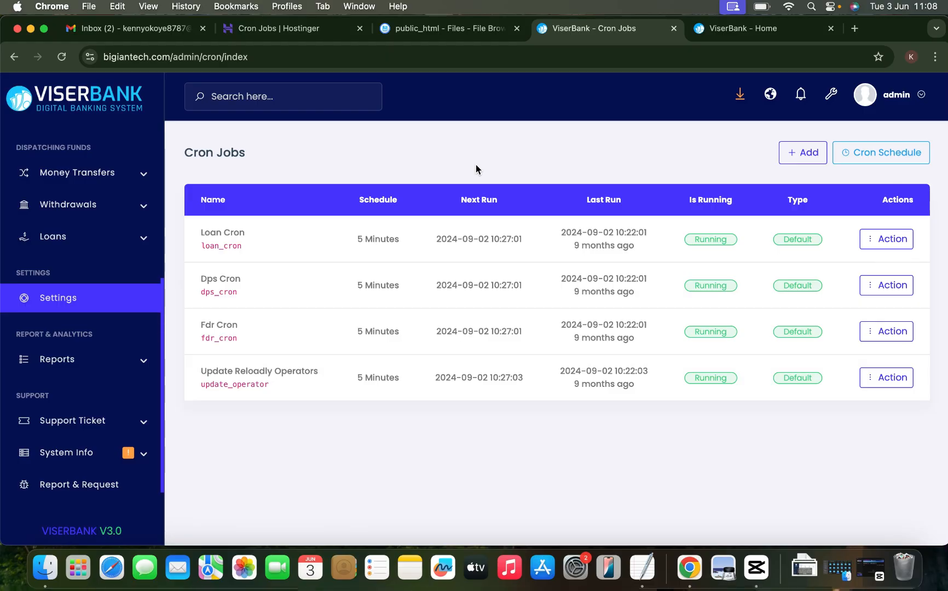
scroll(46, 287, down, 2)
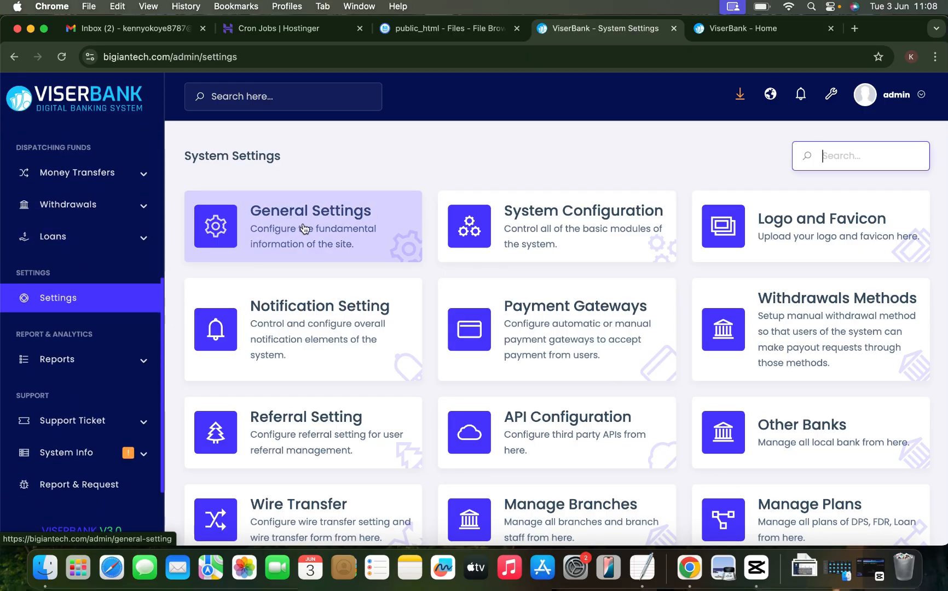
Open General Settings and start changing the site title to Bigiantech
scroll(304, 228, down, 14)
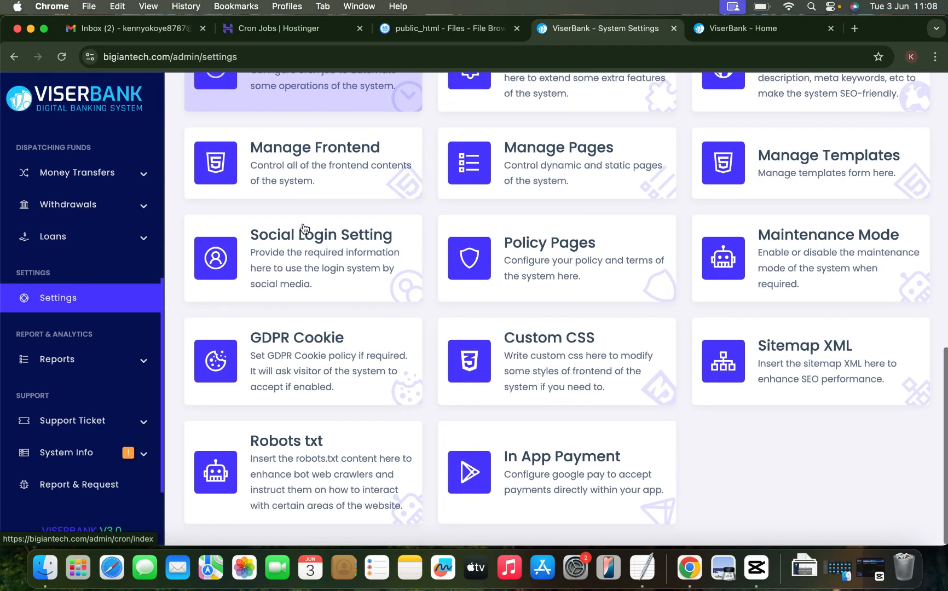
scroll(304, 228, up, 14)
click(304, 228)
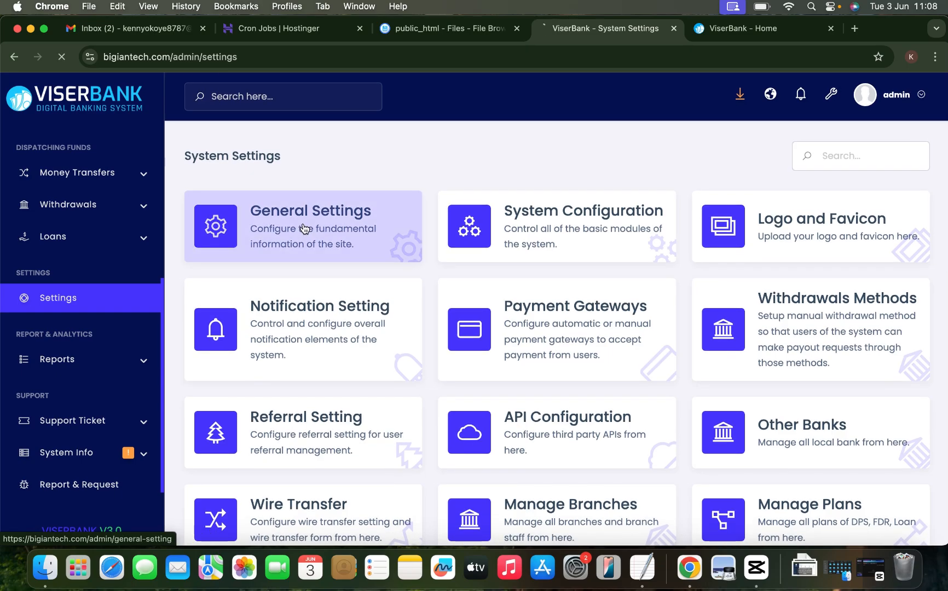
click(282, 220)
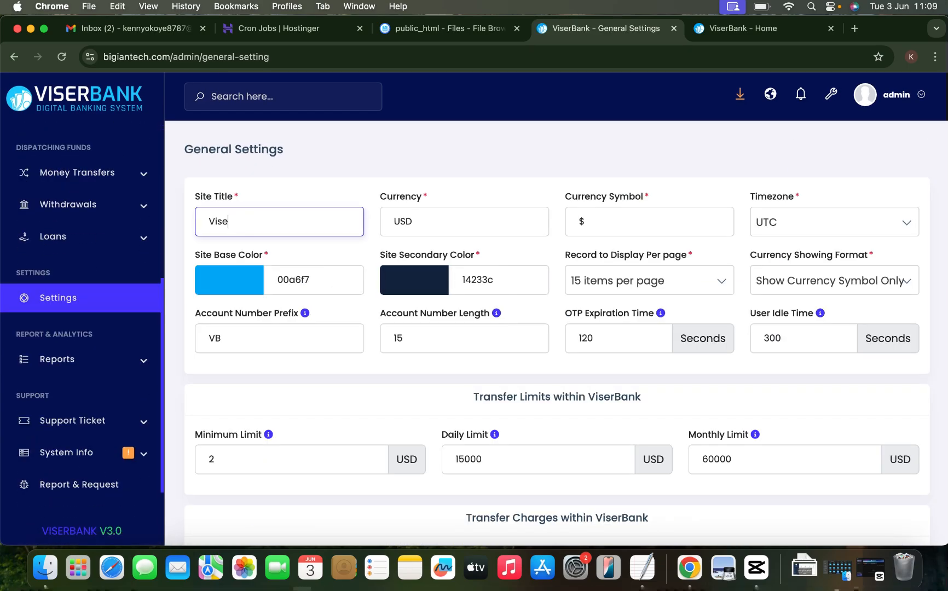
text(Bigiantech)
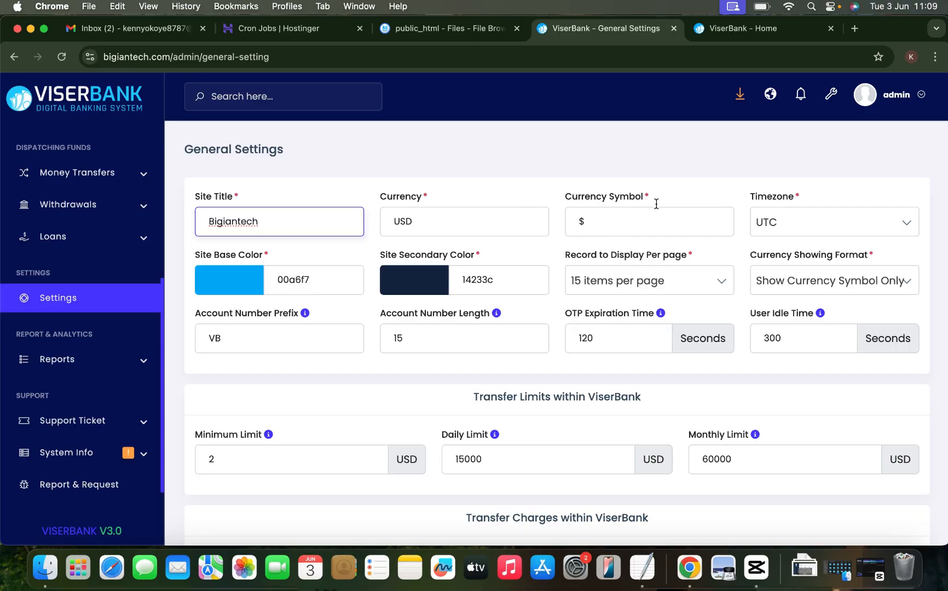
scroll(664, 186, down, 2)
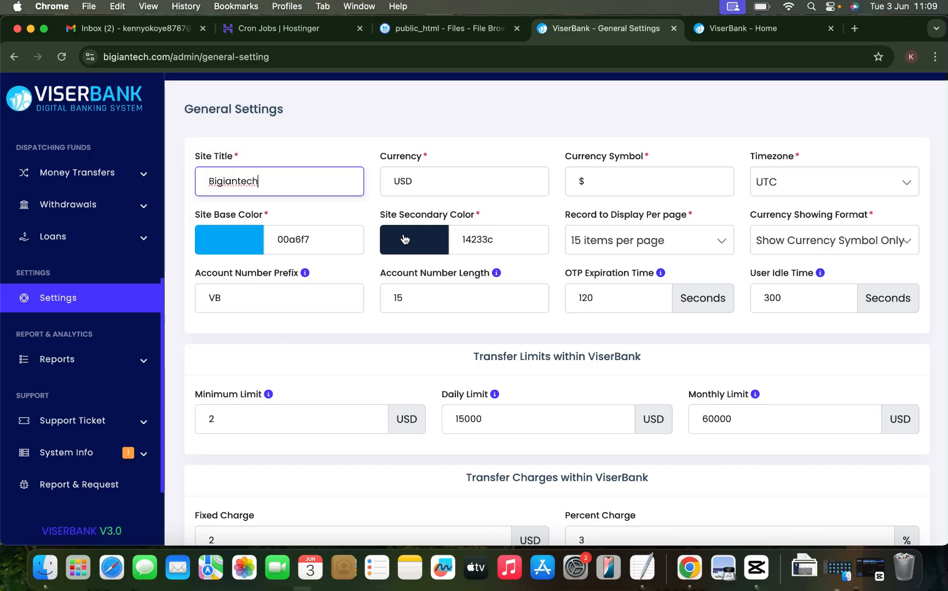
click(729, 28)
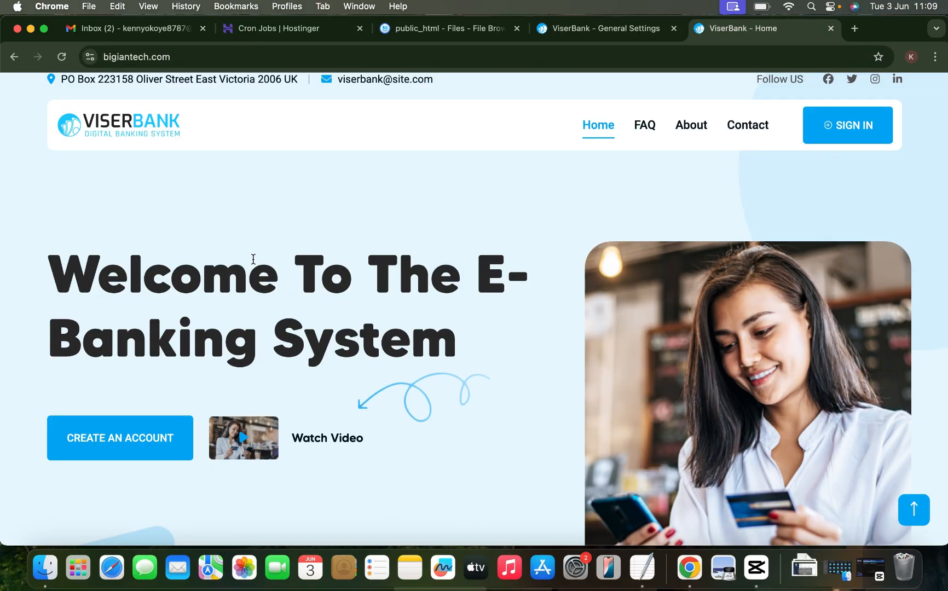
click(598, 32)
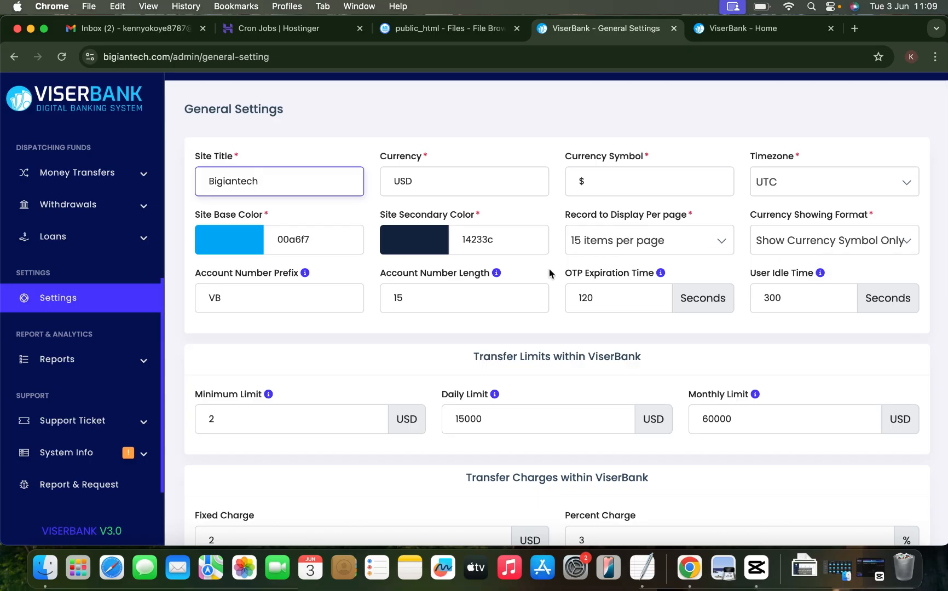
Set the account number prefix to BT and the account number length to 11
click(248, 299)
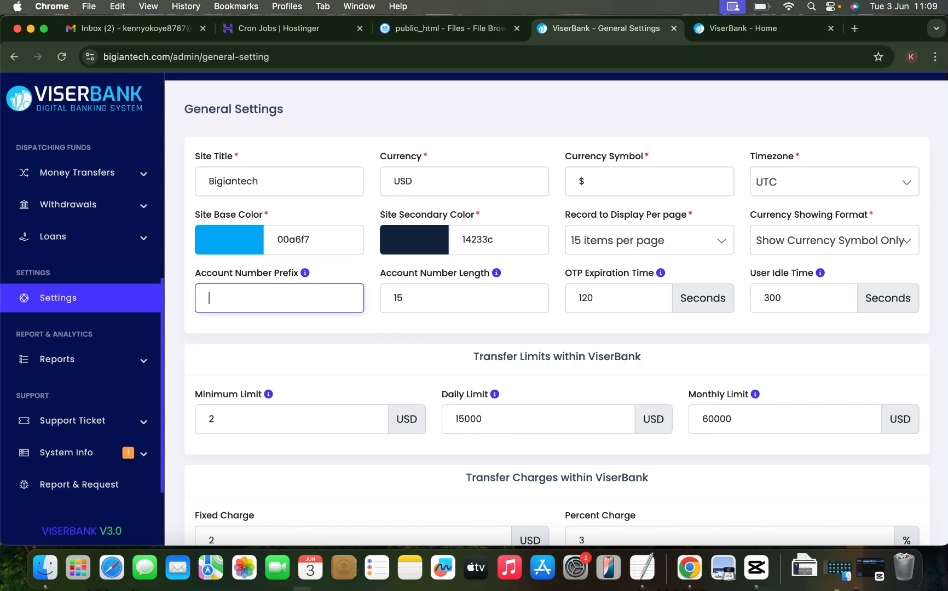
text(B)
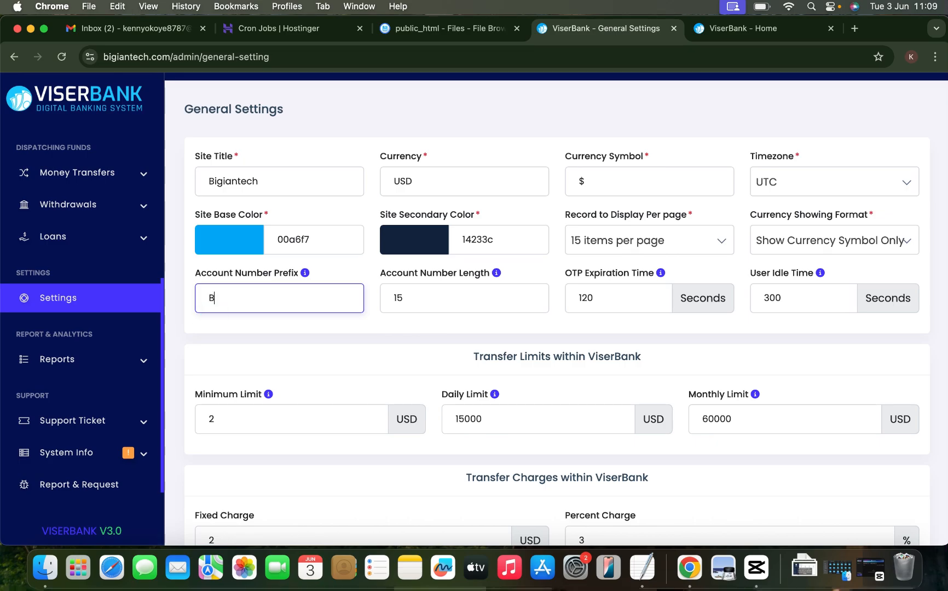
text(T)
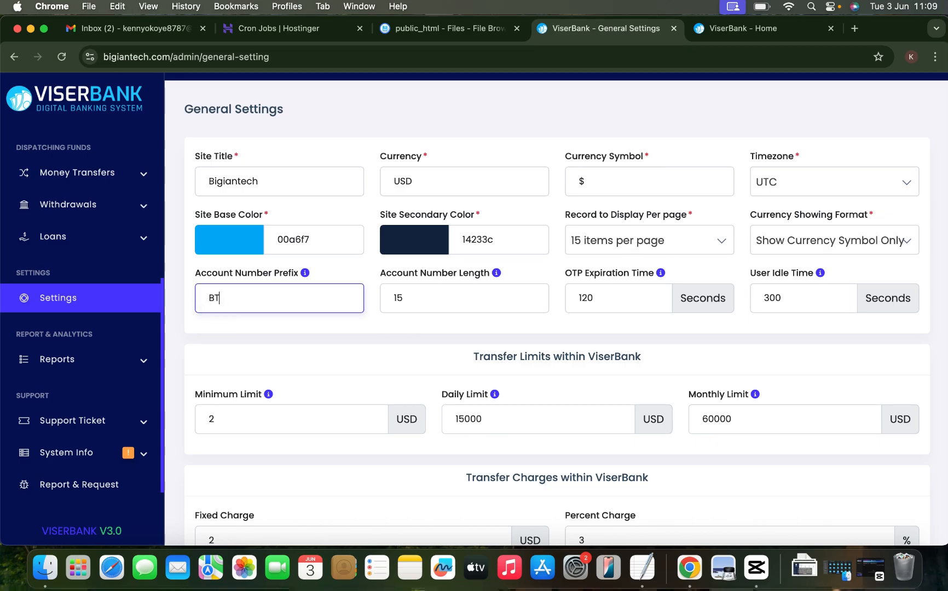
click(422, 299)
key(BackSpace)
text(1)
click(404, 343)
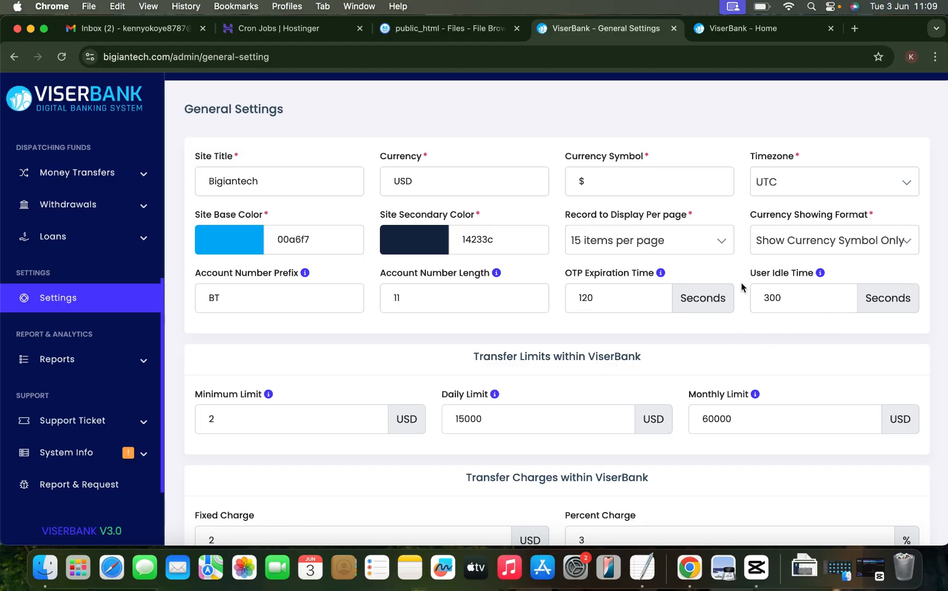
scroll(635, 362, down, 3)
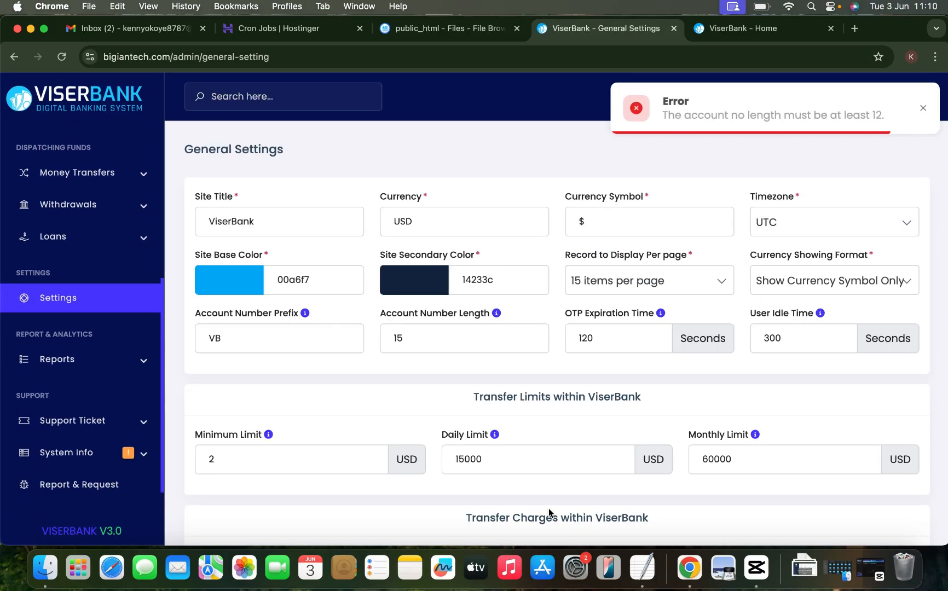
Correct the account number length to 12 and set the prefix to BT
click(425, 343)
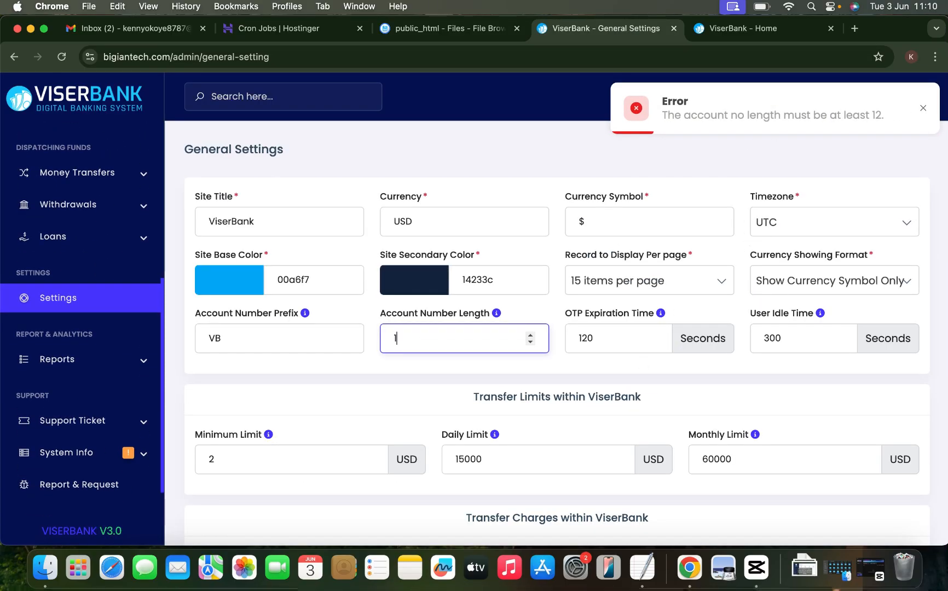
text(2)
click(220, 340)
text(BT)
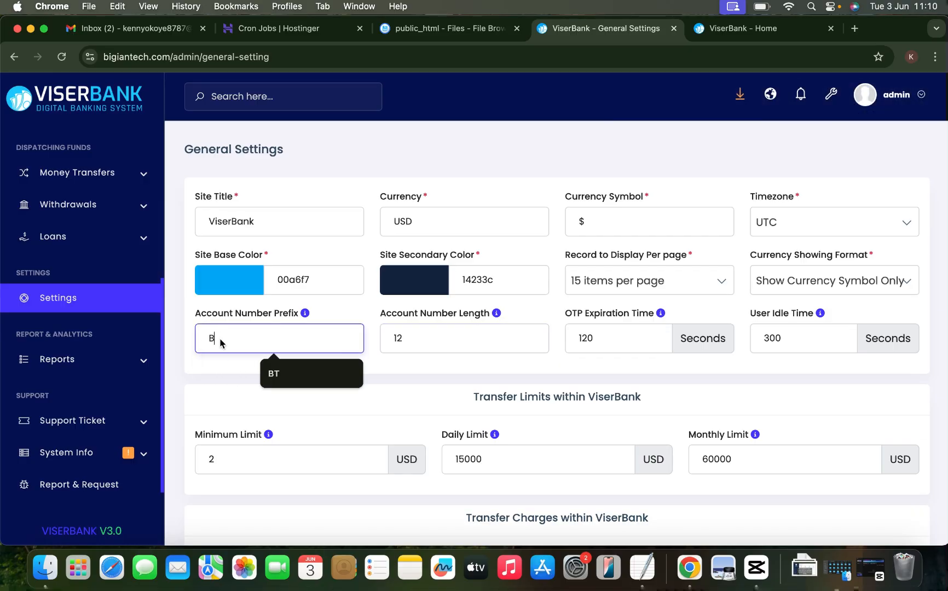
Rename the site title to Bigiantech Bank and submit the general settings
click(263, 215)
key(super+a)
text(B)
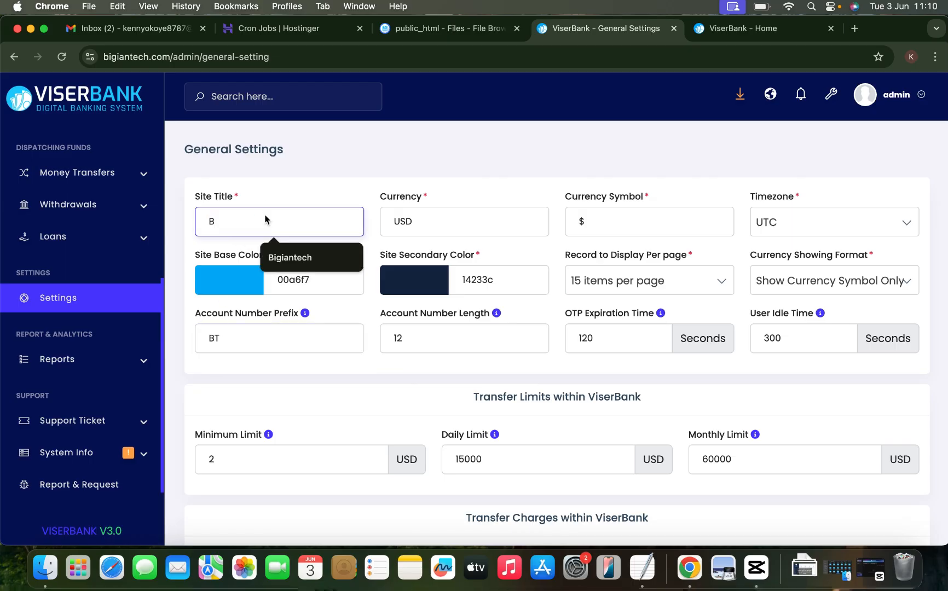
click(282, 250)
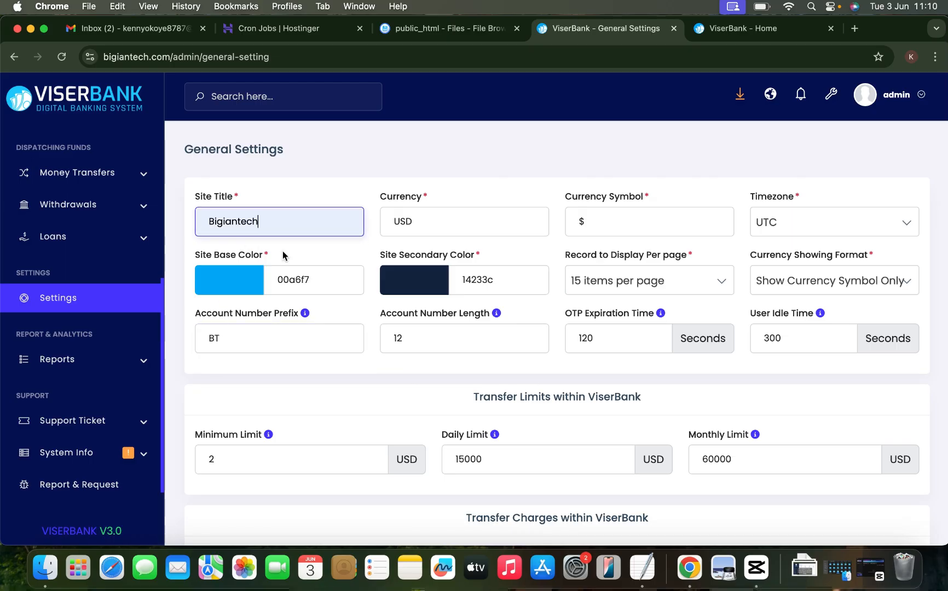
text(Bank)
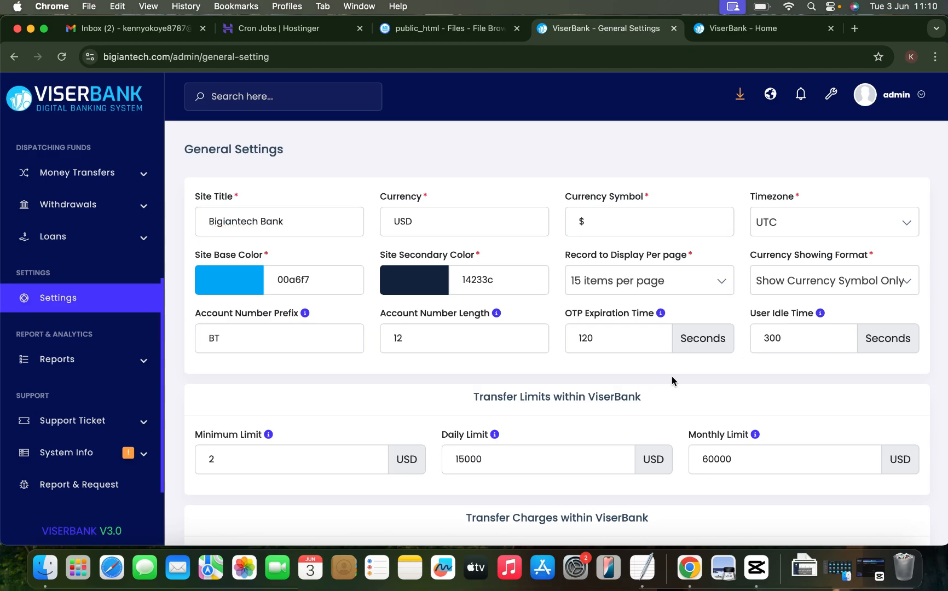
scroll(671, 376, down, 5)
click(599, 511)
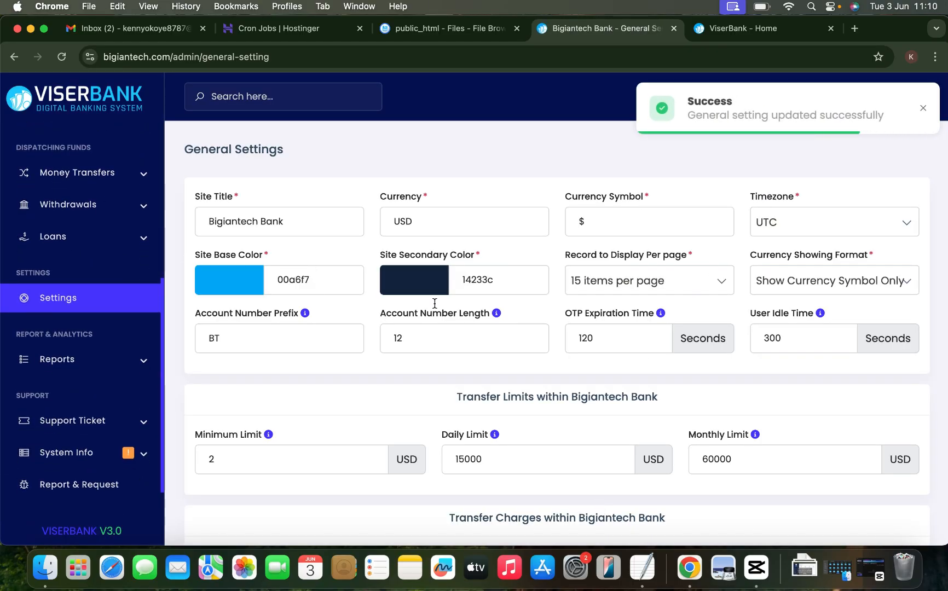
click(71, 297)
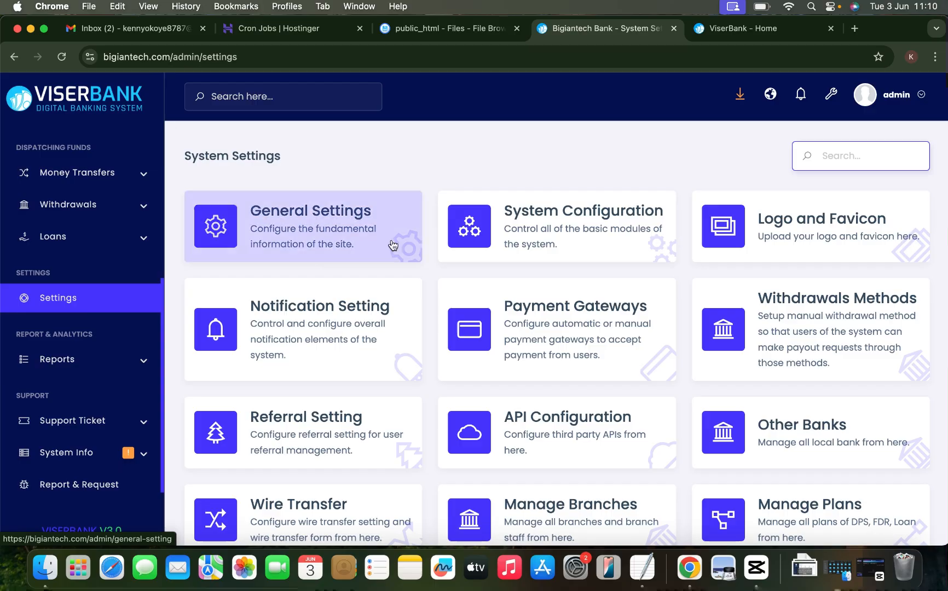
Enable Online and Branch User Registration, Agree Policy, Force Secure Password, KYC, Email and Mobile Verification
click(533, 243)
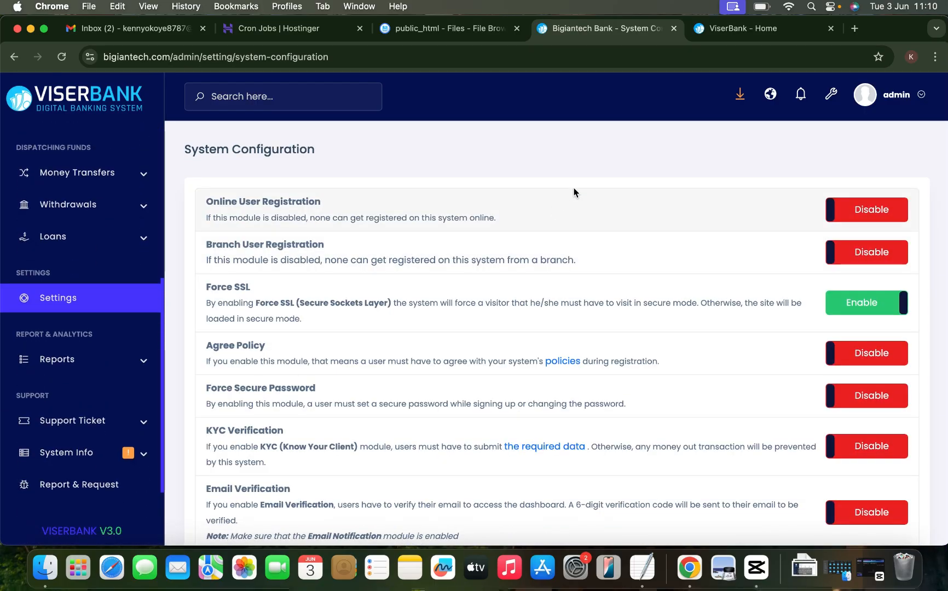
scroll(434, 201, down, 2)
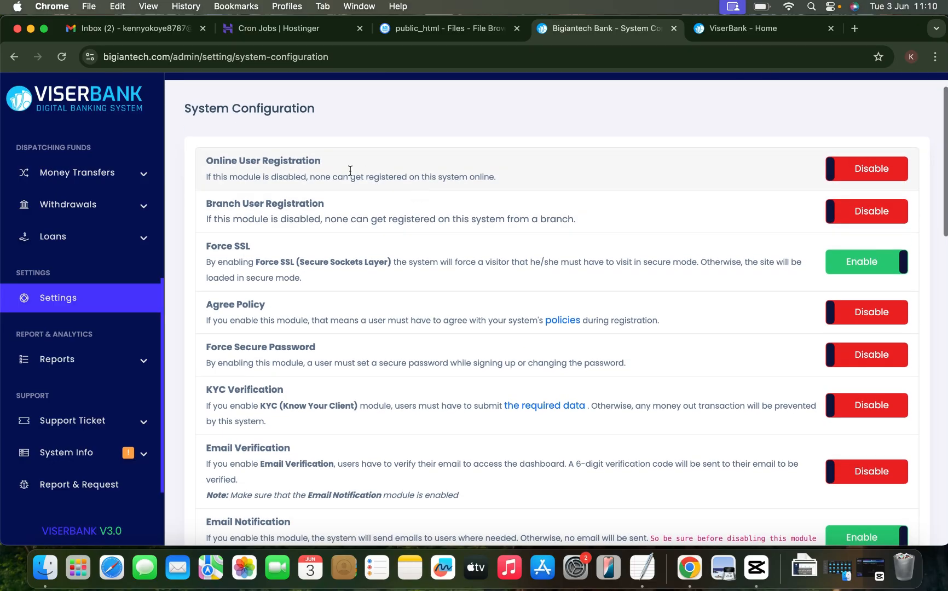
click(874, 172)
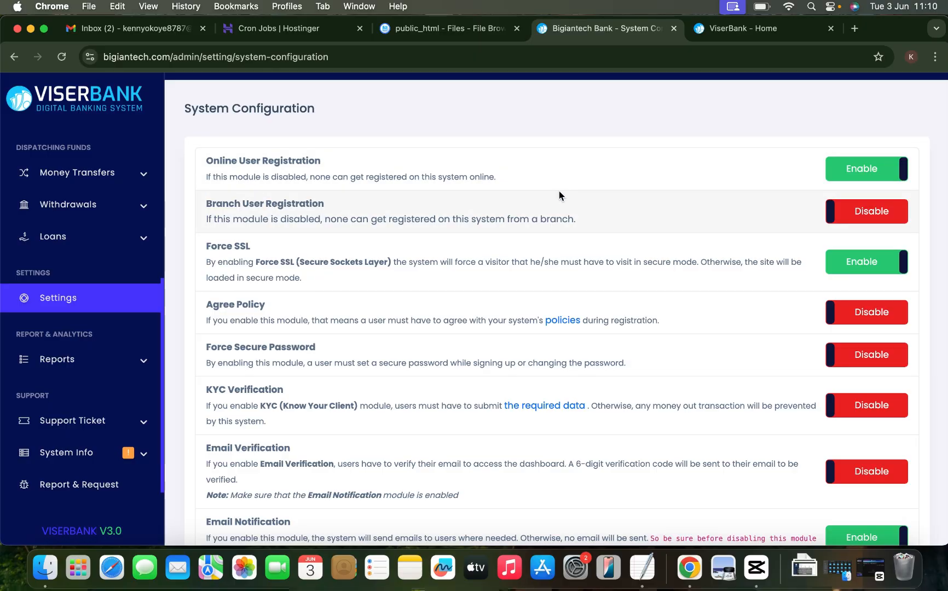
scroll(682, 238, down, 2)
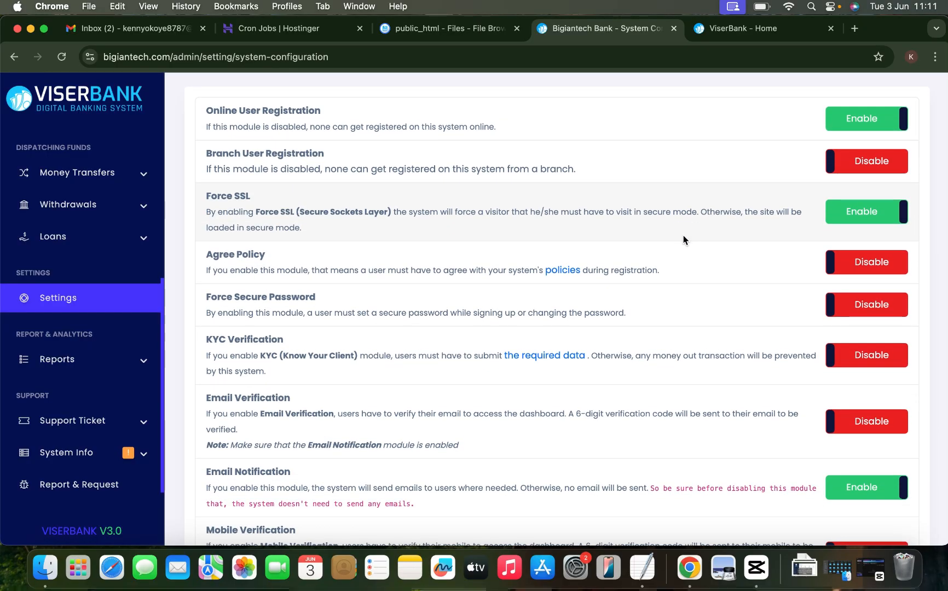
click(866, 161)
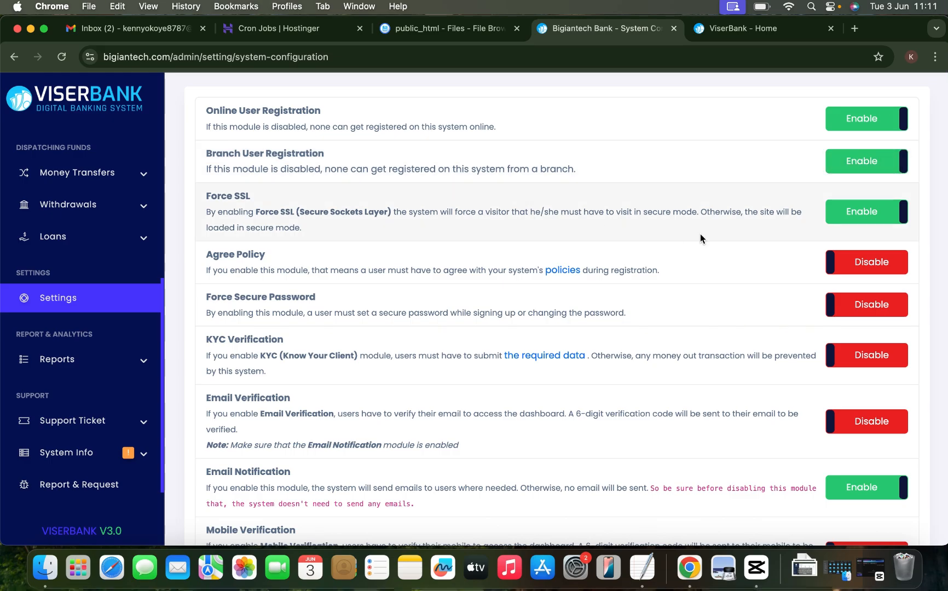
scroll(438, 231, down, 3)
click(859, 178)
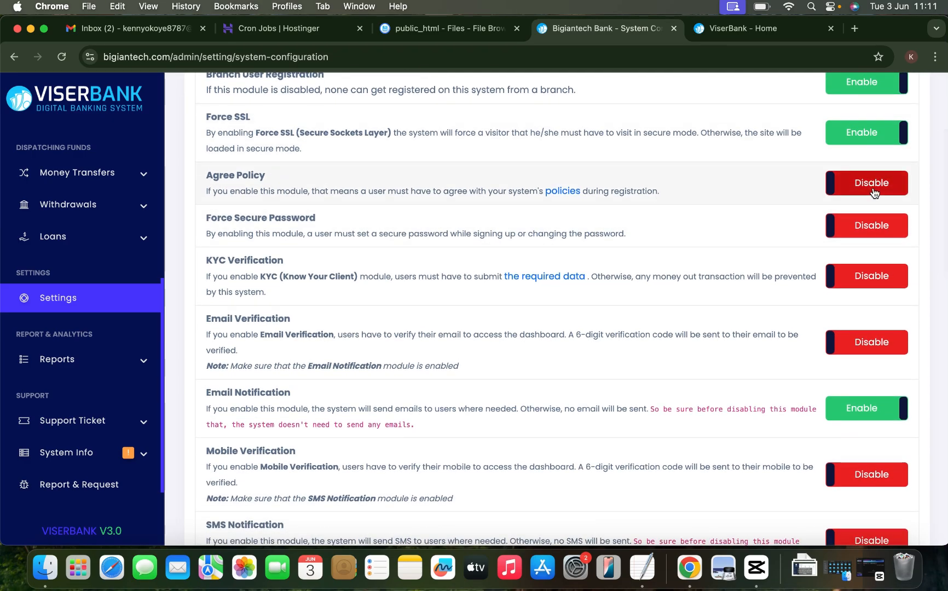
click(868, 236)
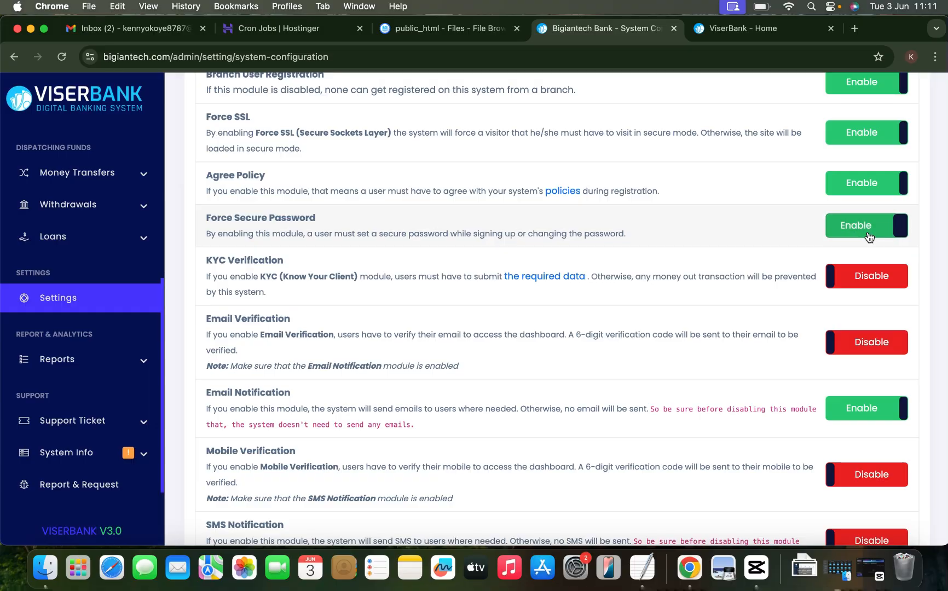
click(864, 283)
click(865, 353)
scroll(864, 303, down, 5)
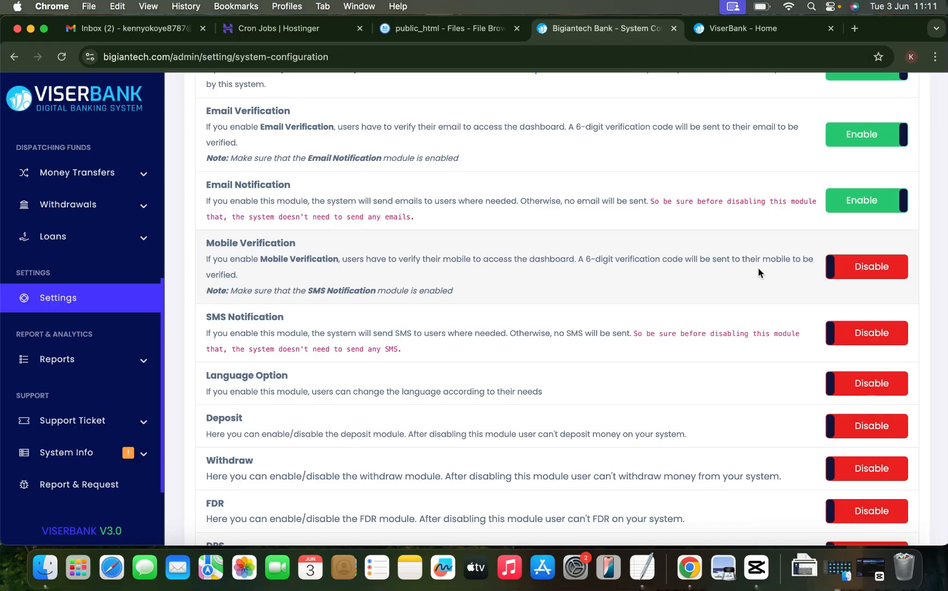
click(853, 267)
Enable Language Option, Deposit, Withdraw, FDR, DPS, Loan, Own Bank and Other Bank Transfer modules
scroll(755, 296, down, 4)
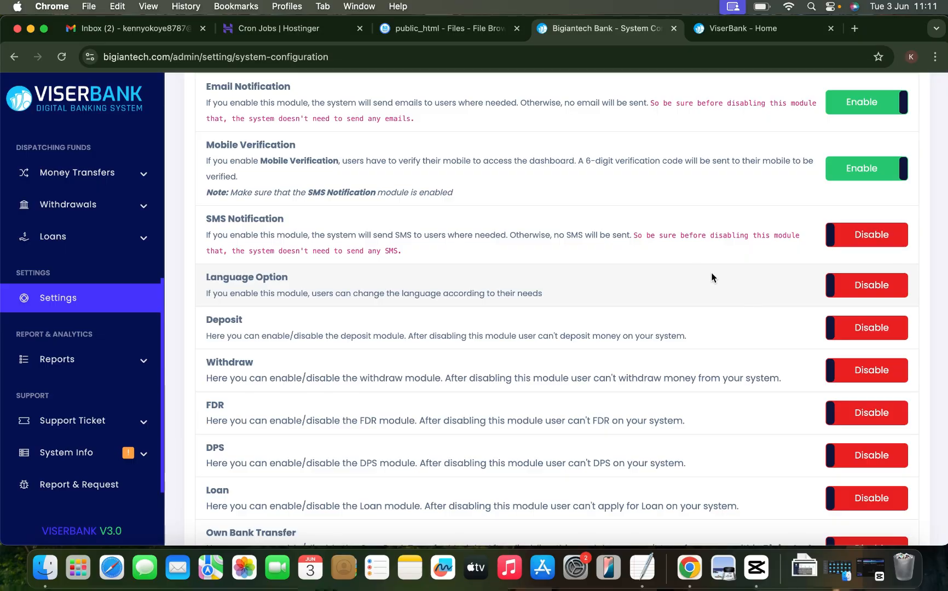
scroll(712, 276, down, 2)
click(849, 237)
click(854, 275)
click(857, 328)
click(857, 361)
click(860, 408)
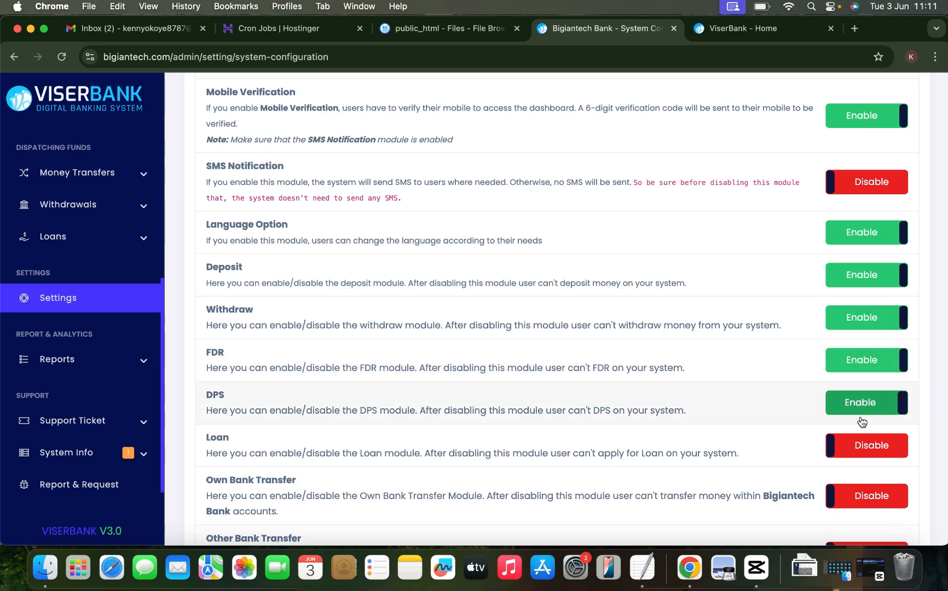
click(865, 444)
scroll(725, 403, down, 5)
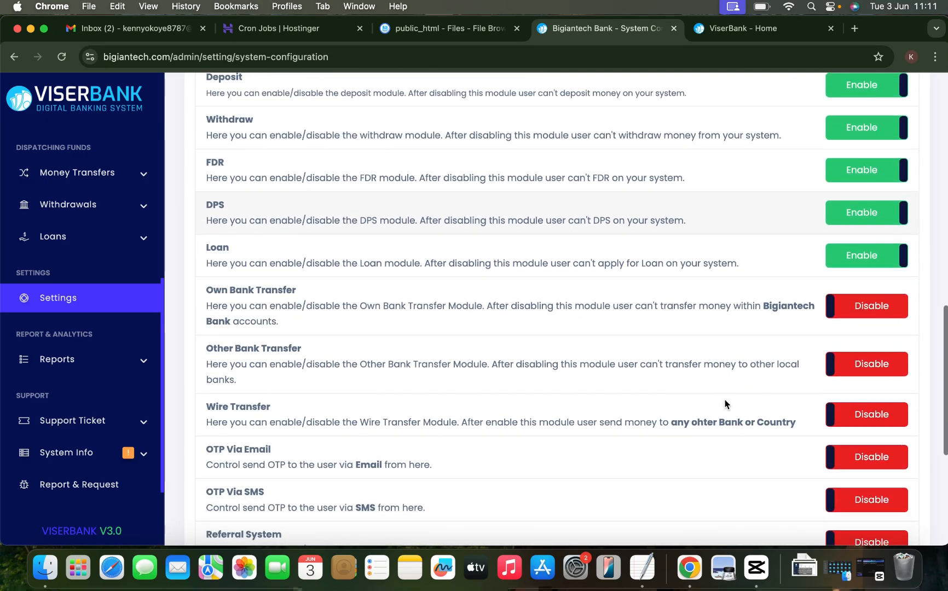
click(882, 301)
click(868, 353)
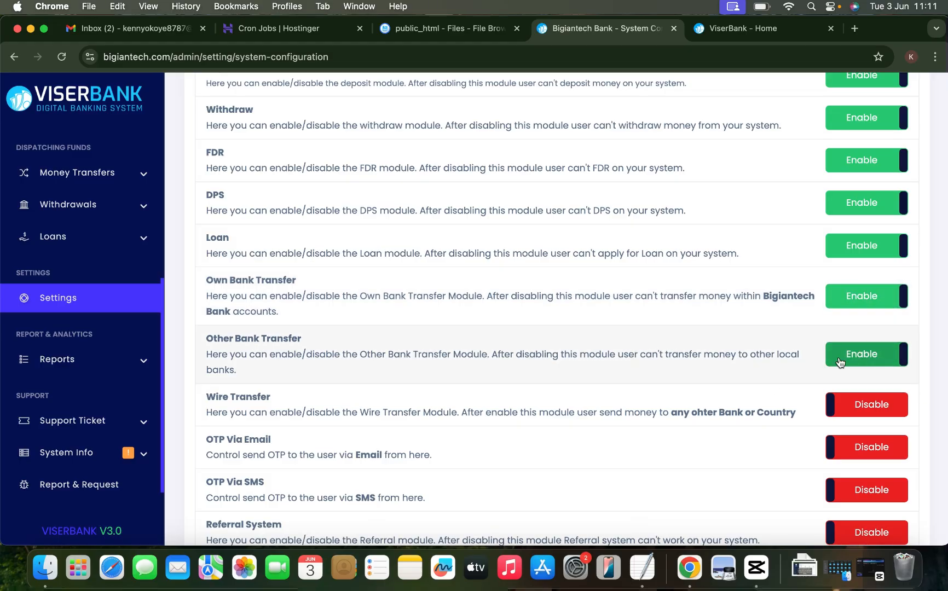
Enable Wire Transfer, OTP Via Email, Referral System, Airtime and Push Notification, leaving Auto Logout disabled
scroll(771, 381, down, 5)
click(890, 241)
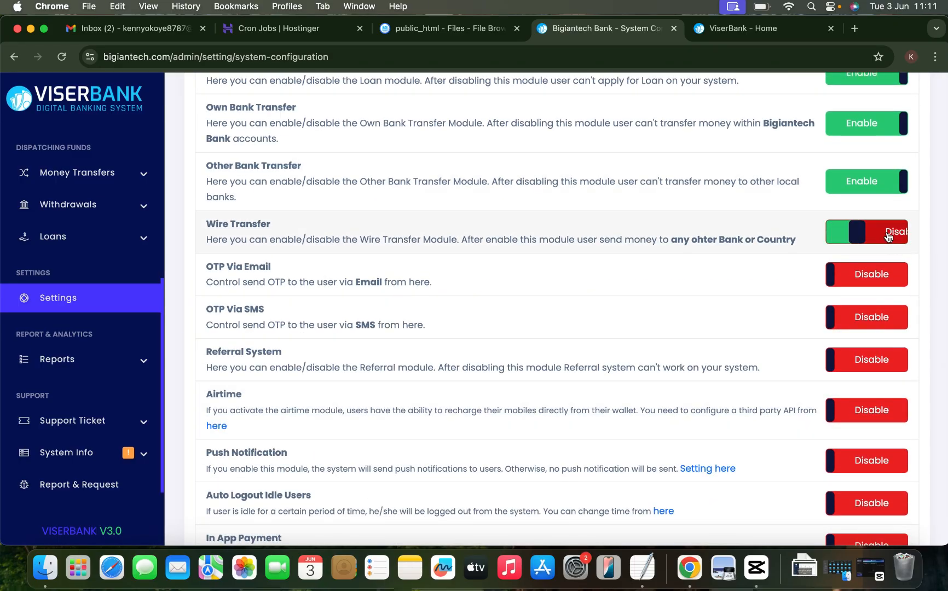
click(872, 276)
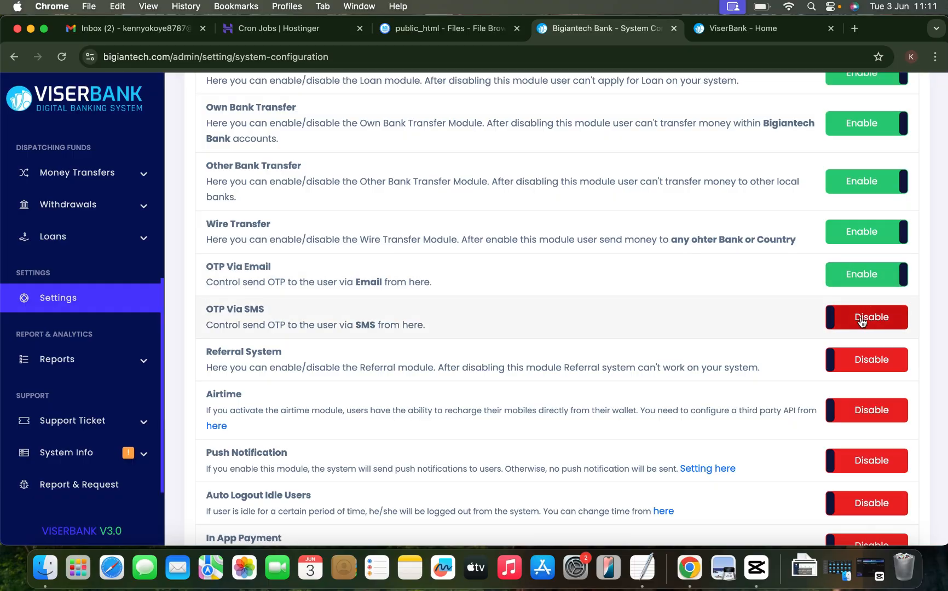
scroll(700, 341, down, 3)
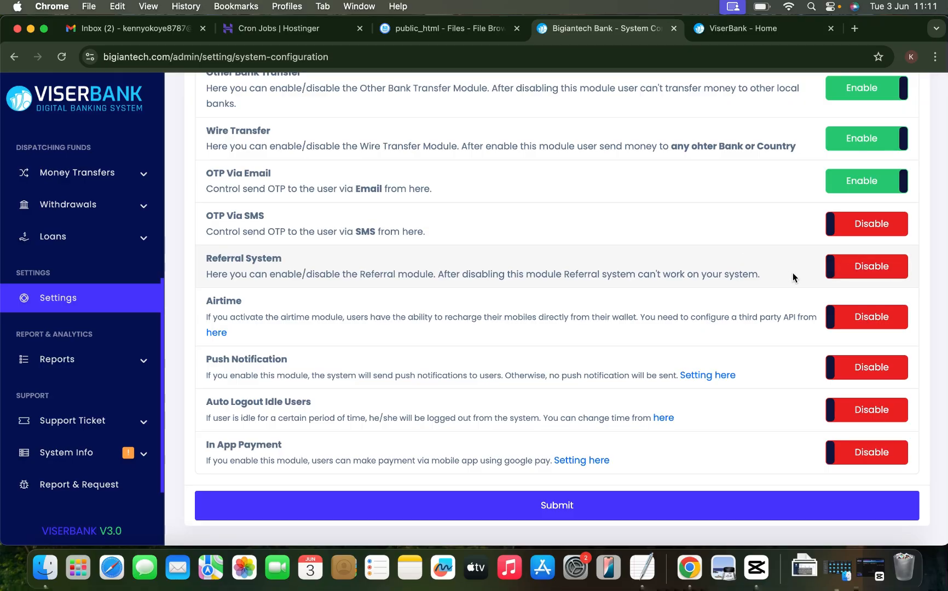
click(836, 276)
click(863, 326)
click(865, 374)
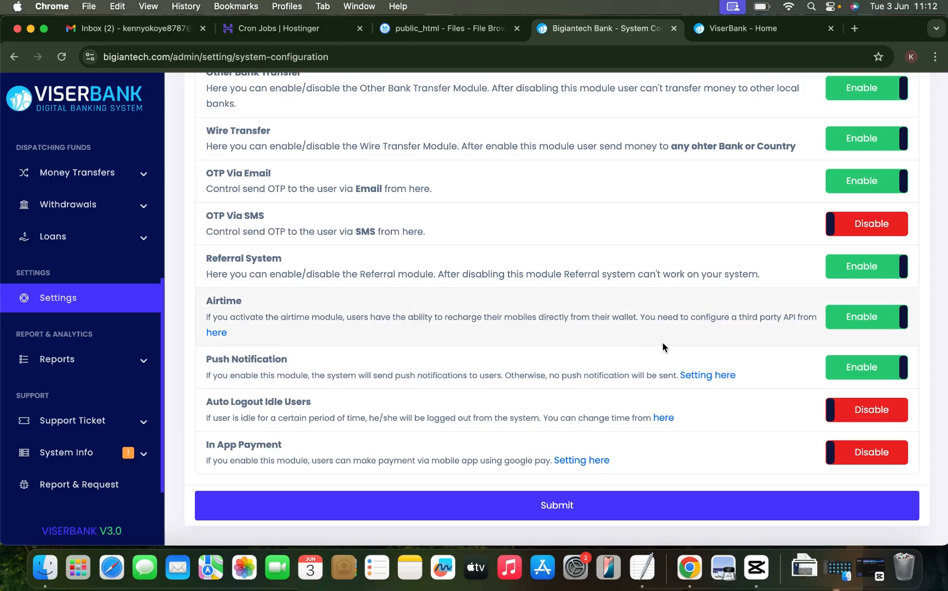
click(851, 418)
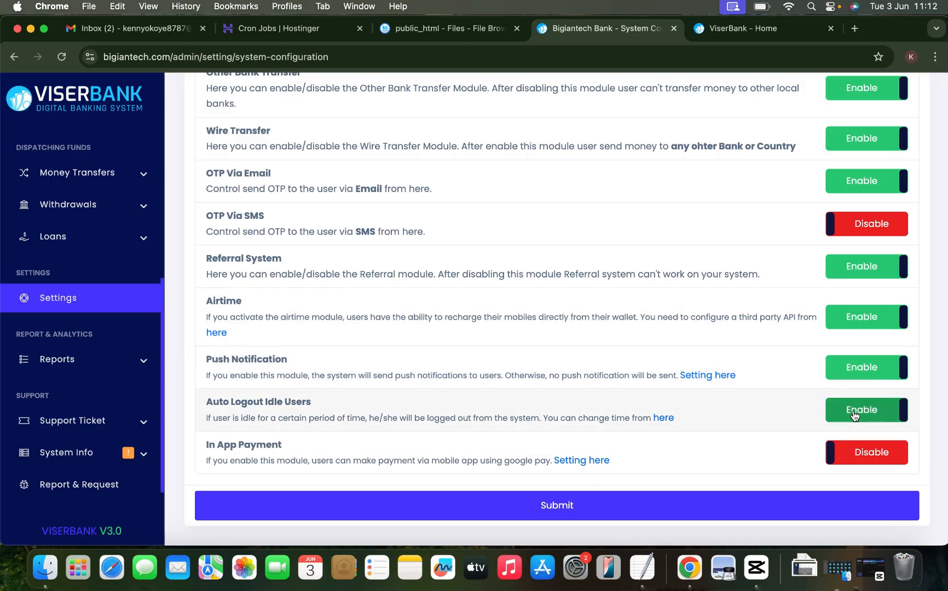
click(853, 415)
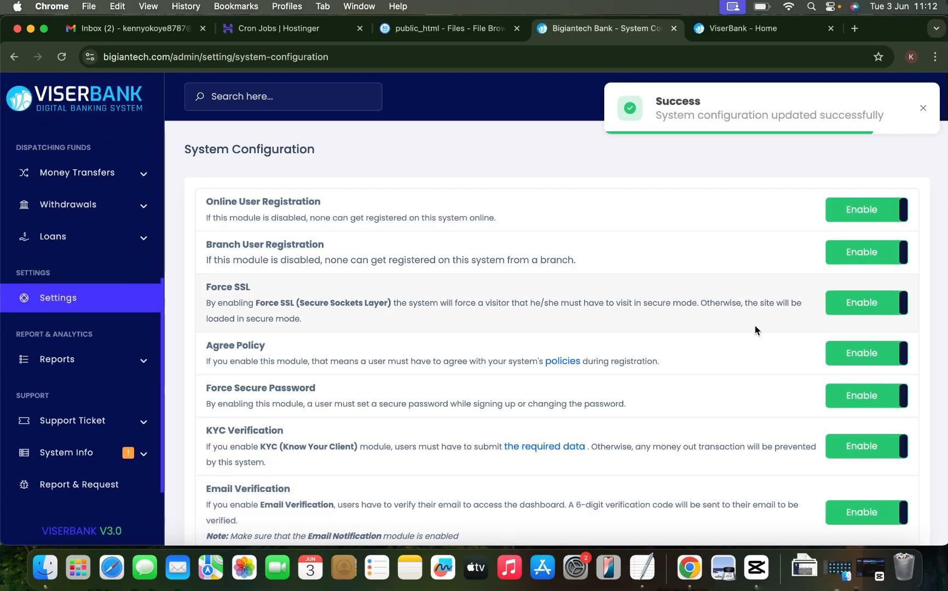
scroll(656, 412, down, 1)
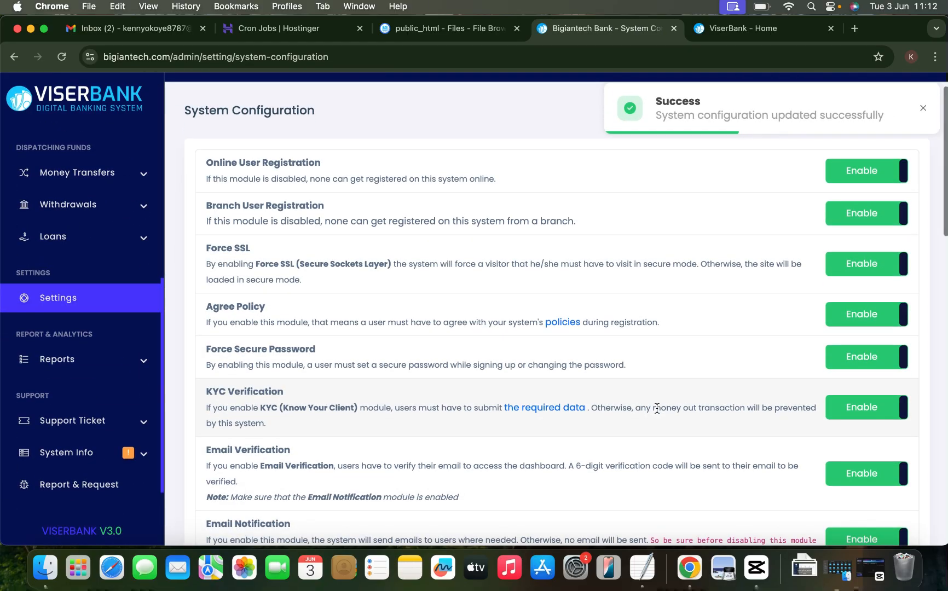
Switch from the admin settings to the bank's public homepage and open the customer sign-in page
click(78, 298)
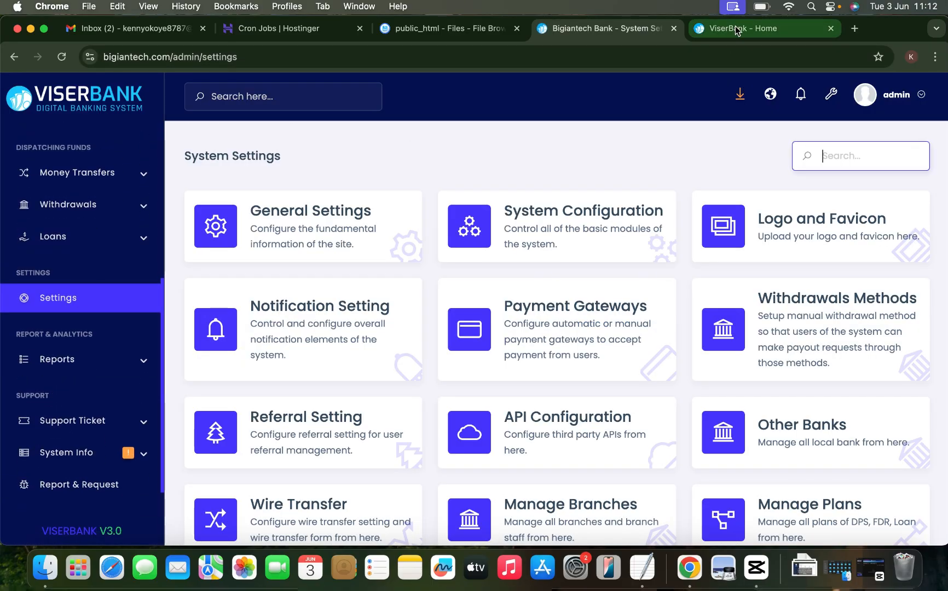
click(711, 28)
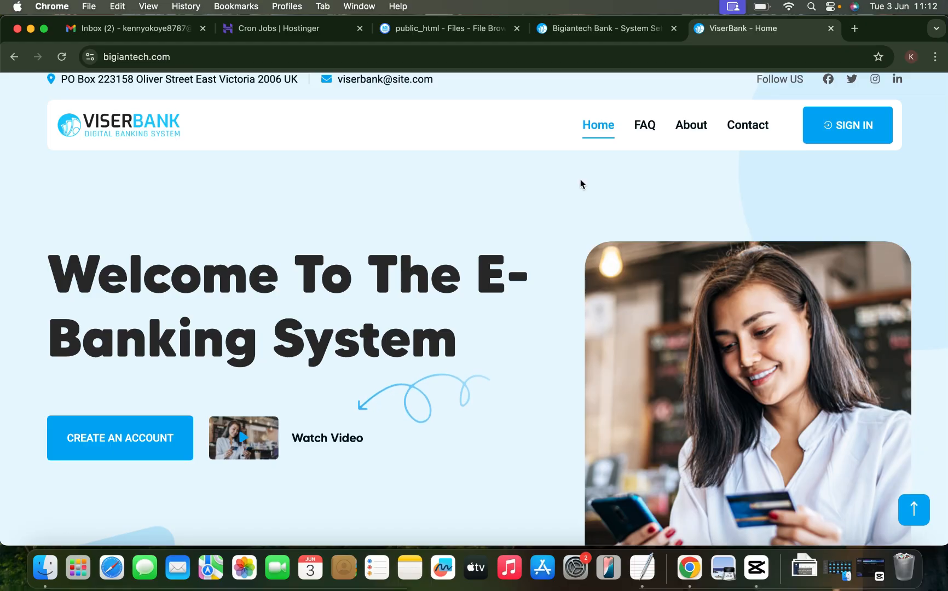
click(831, 131)
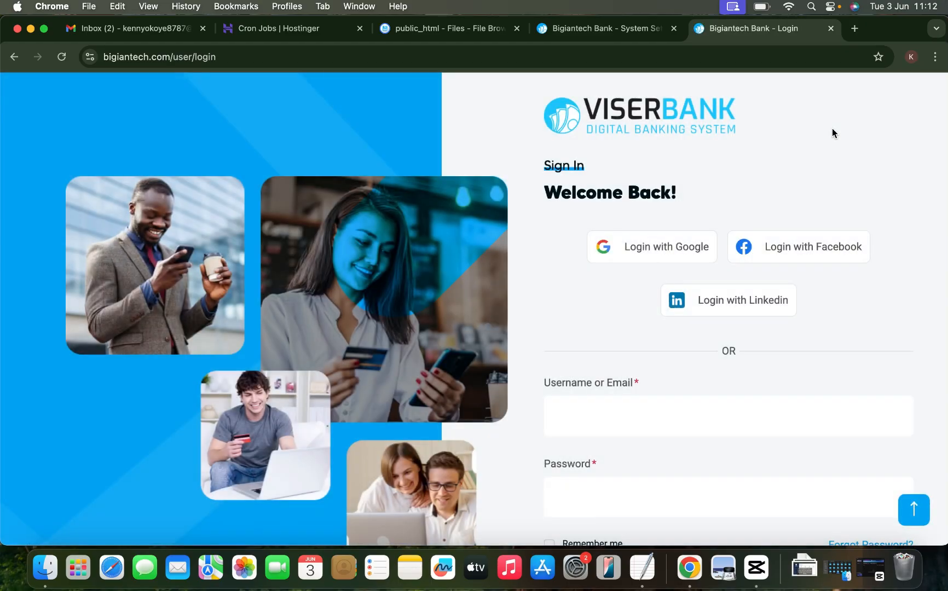
Open the bigiantech.com/user/register sign-up page and review its form fields down to SUBMIT
scroll(631, 331, down, 3)
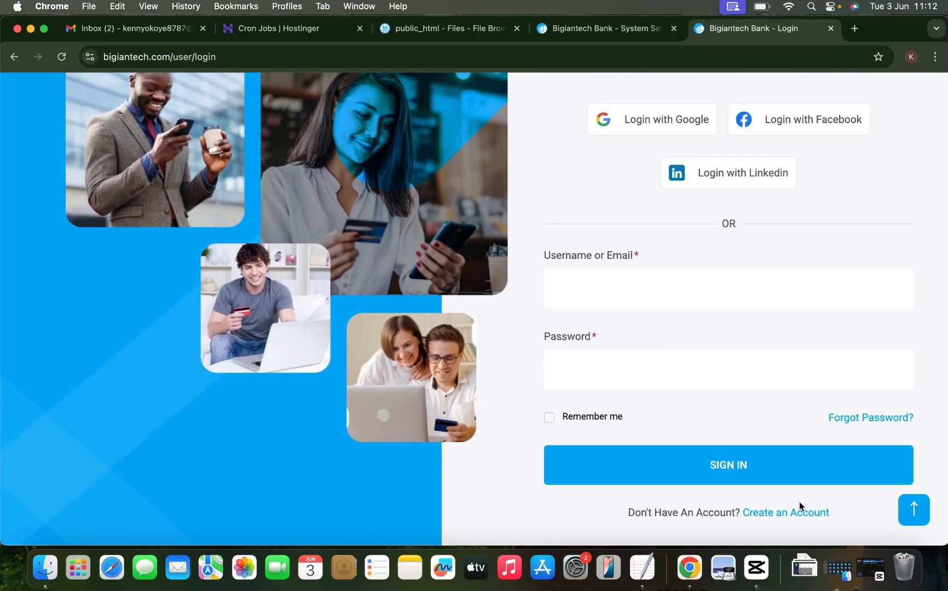
click(794, 517)
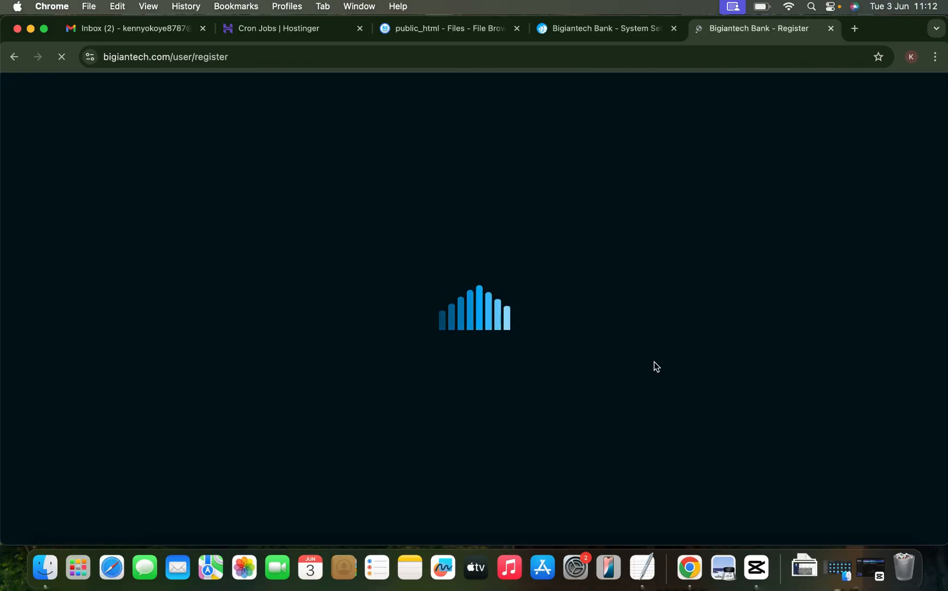
scroll(654, 361, down, 5)
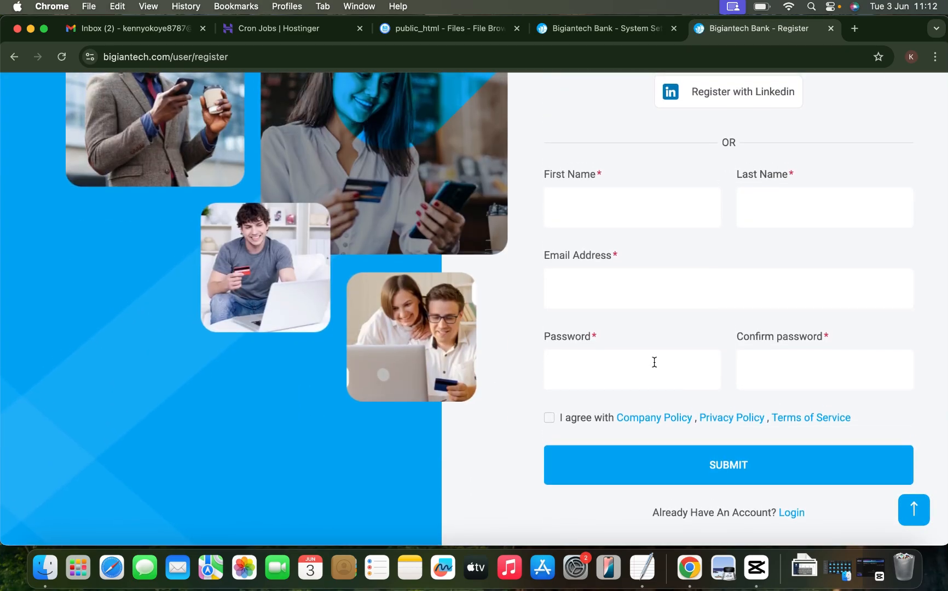
scroll(654, 361, up, 5)
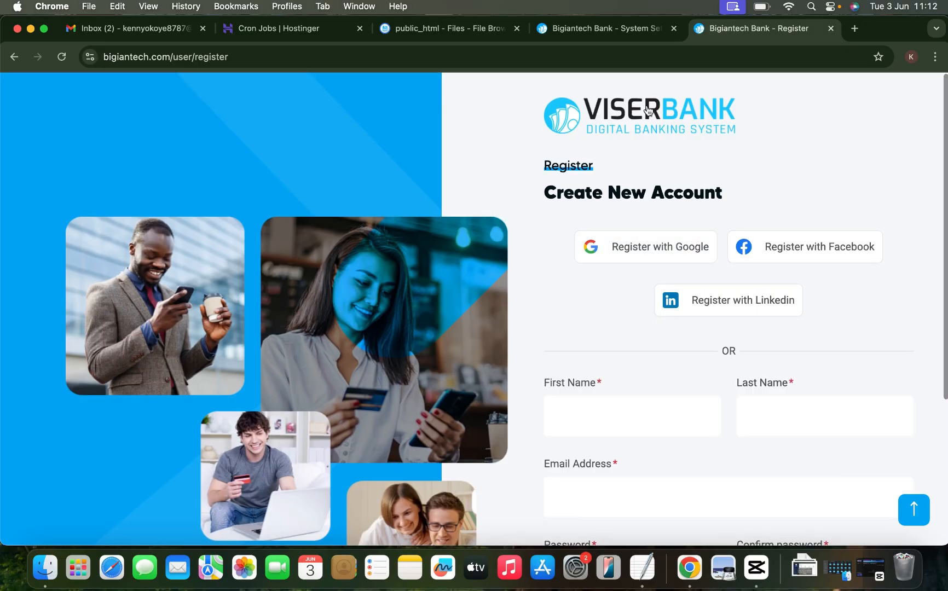
Look over the Logo and Favicon settings, then return to the System Settings overview
click(614, 33)
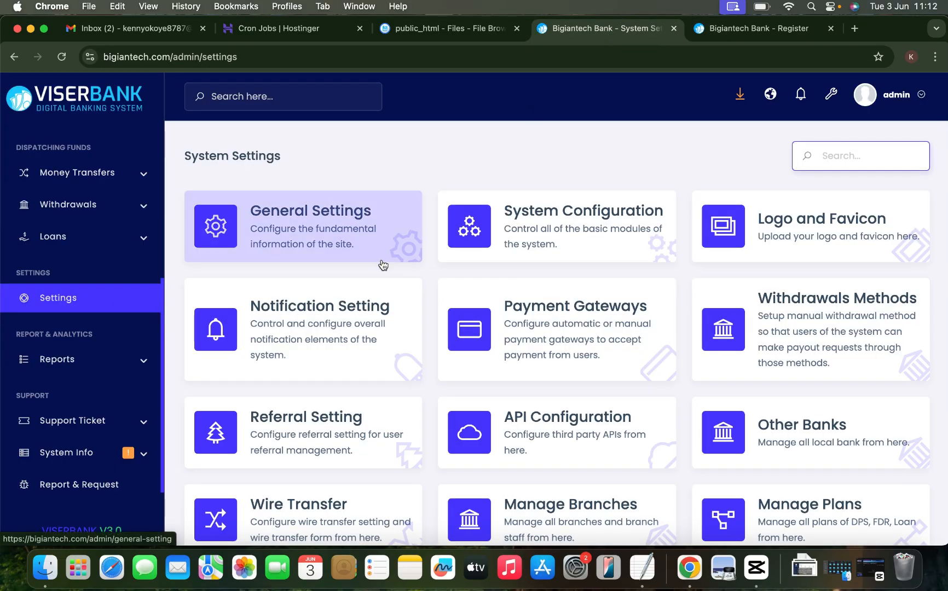
click(802, 240)
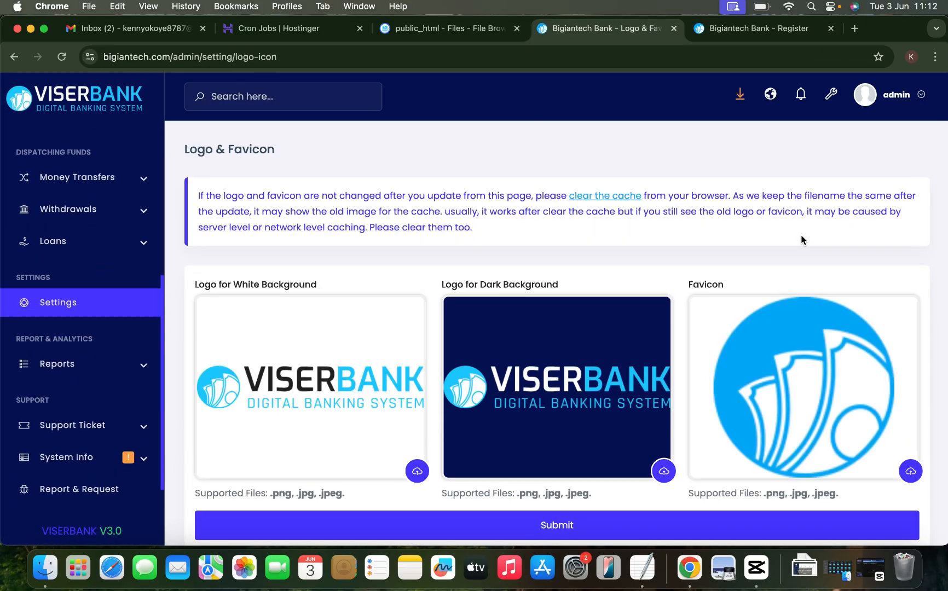
scroll(613, 323, down, 1)
scroll(613, 322, up, 1)
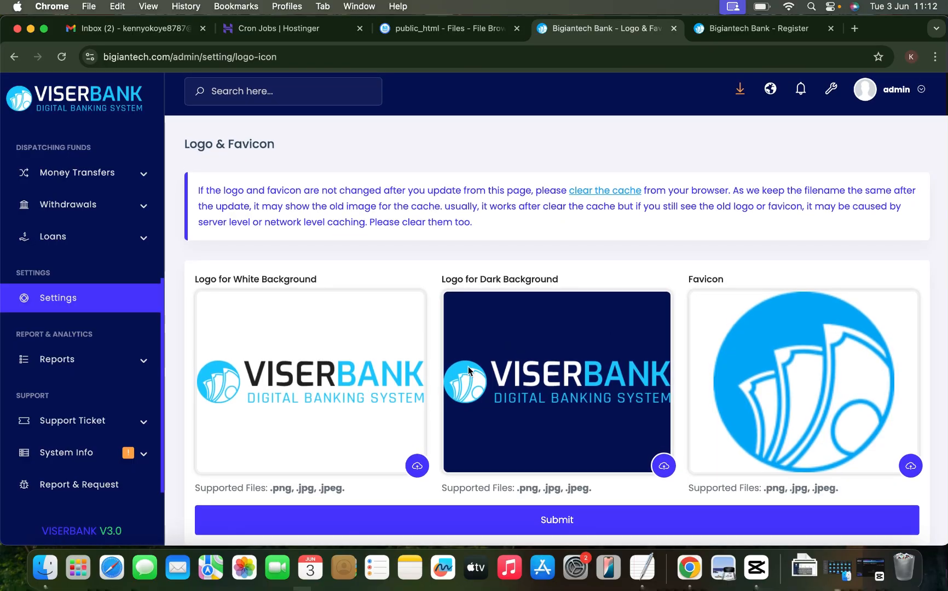
click(102, 310)
Open Notification Setting and review the Global Email Template's sender fields, HTML body and preview
click(300, 312)
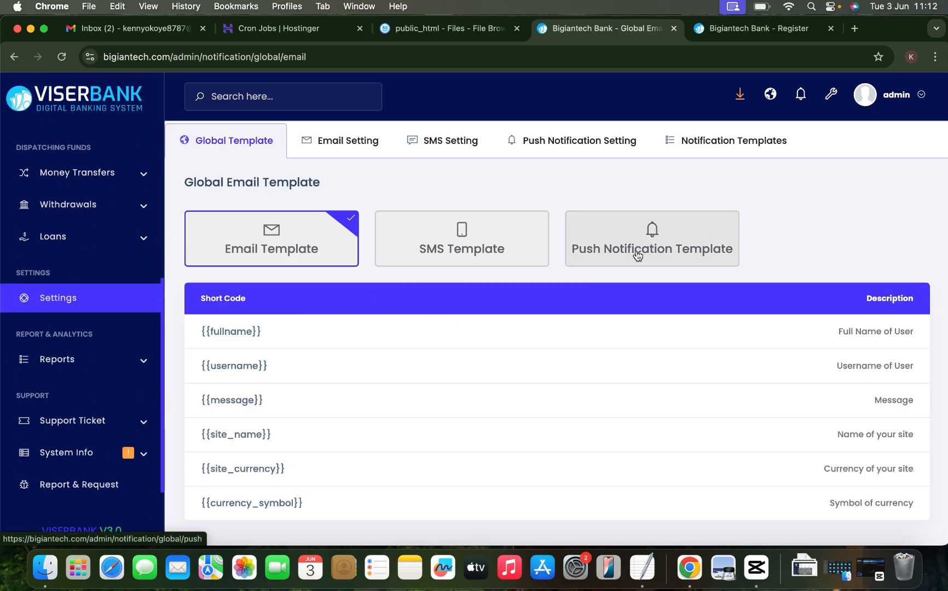
scroll(856, 222, down, 4)
scroll(856, 222, down, 4)
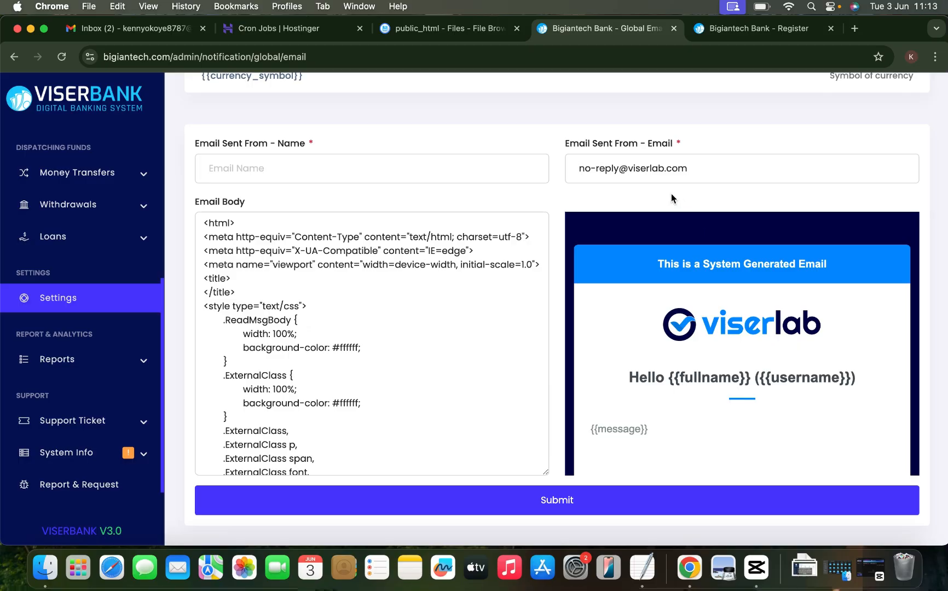
scroll(468, 342, down, 7)
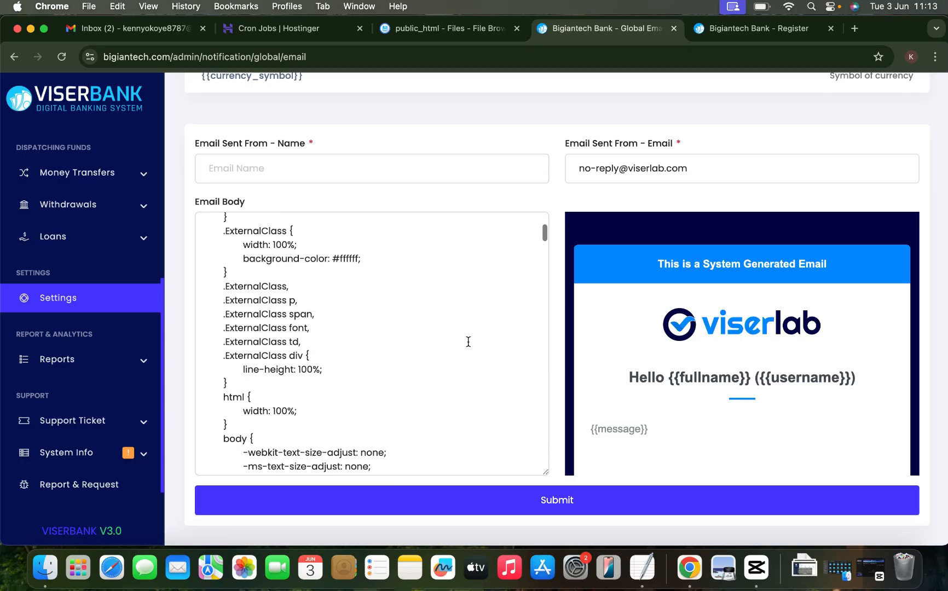
scroll(468, 342, down, 15)
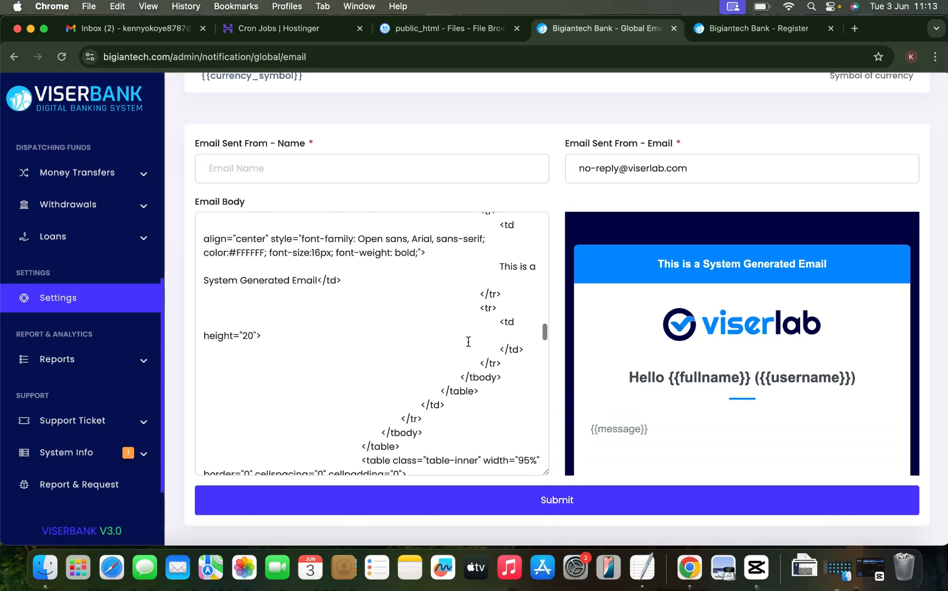
scroll(468, 341, down, 10)
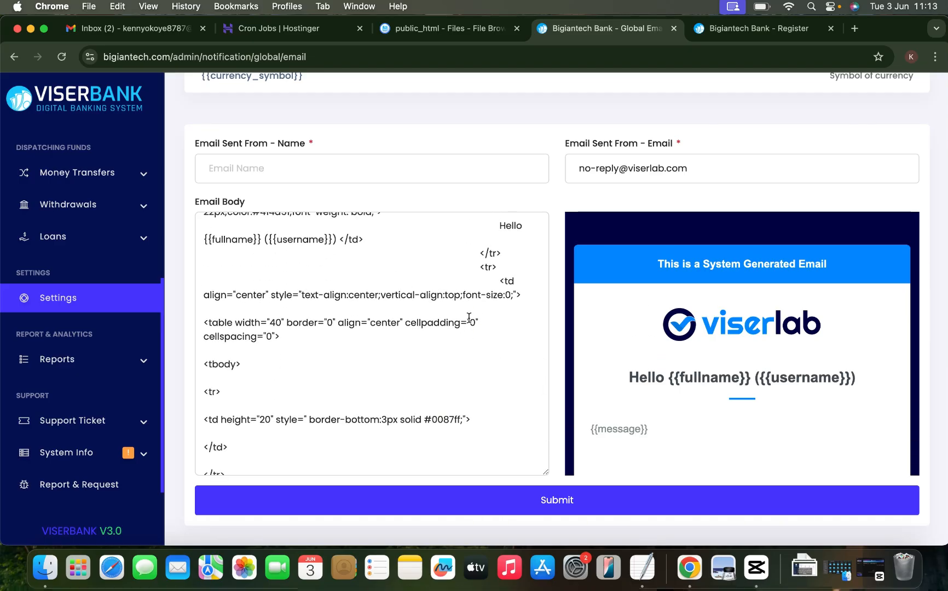
scroll(469, 317, up, 5)
scroll(423, 358, up, 5)
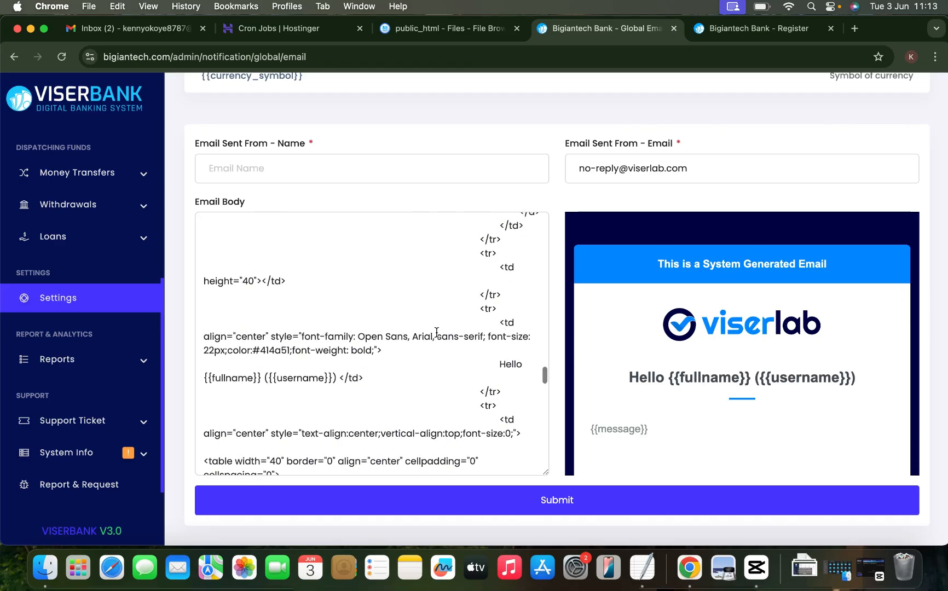
scroll(428, 130, up, 3)
scroll(427, 132, down, 3)
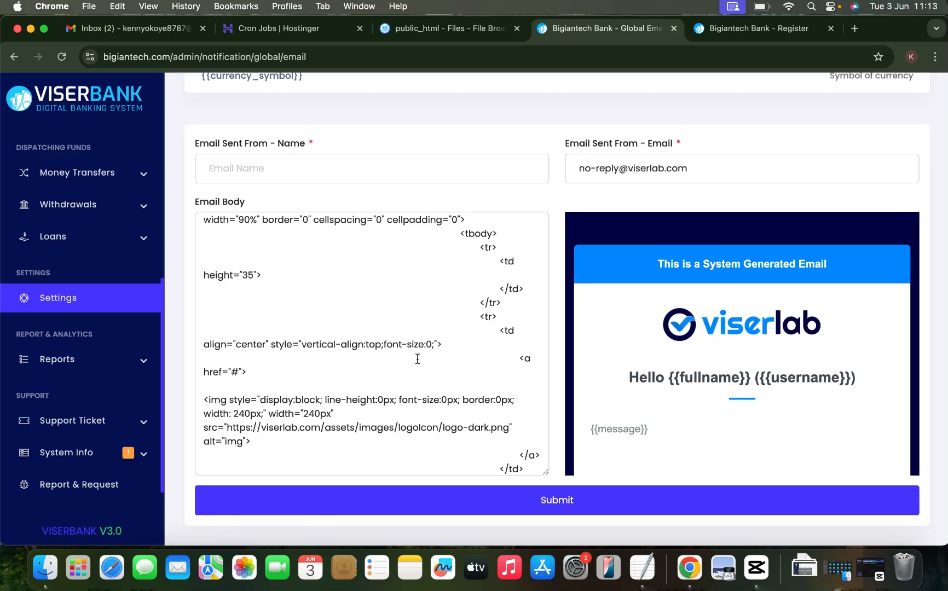
scroll(417, 358, up, 15)
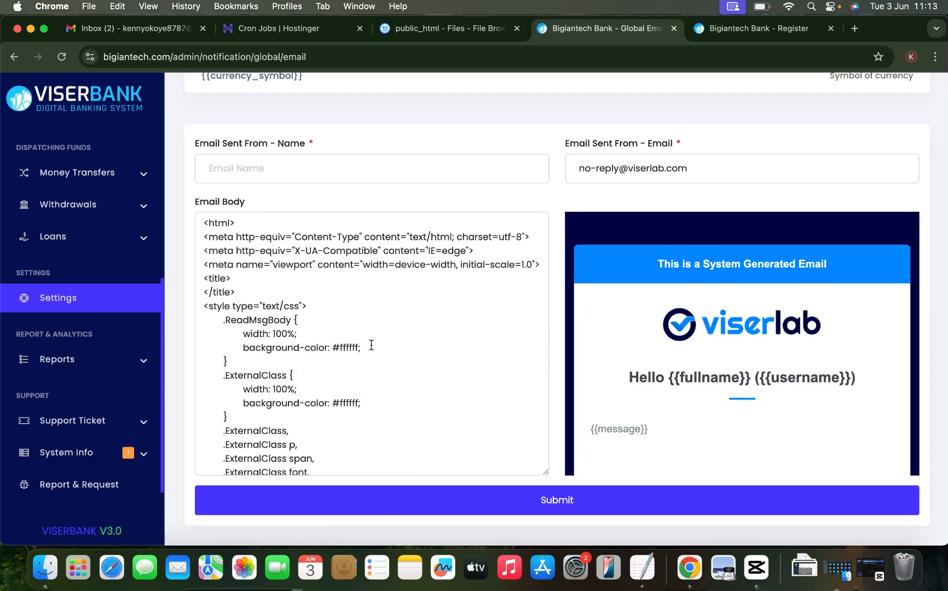
scroll(400, 339, down, 15)
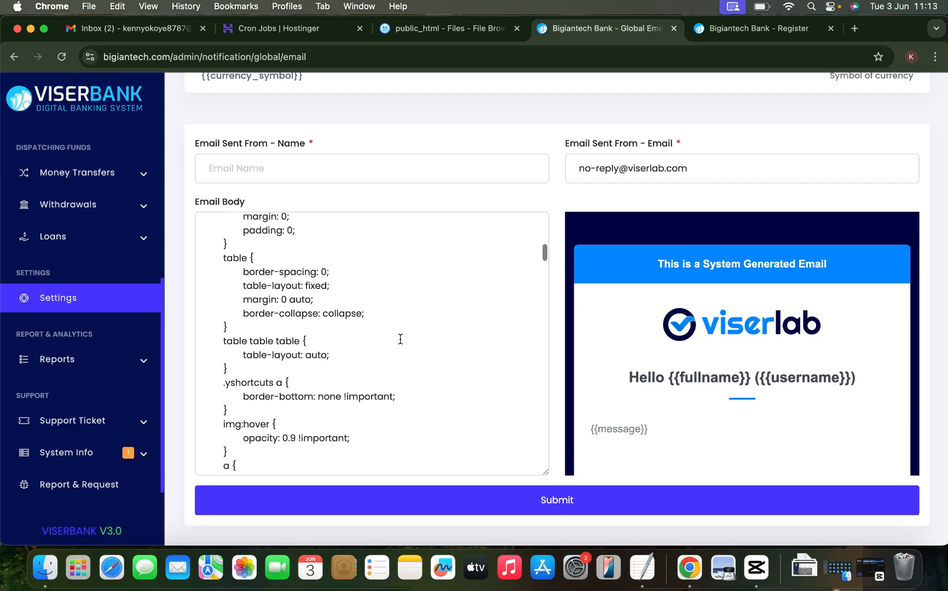
scroll(400, 339, down, 15)
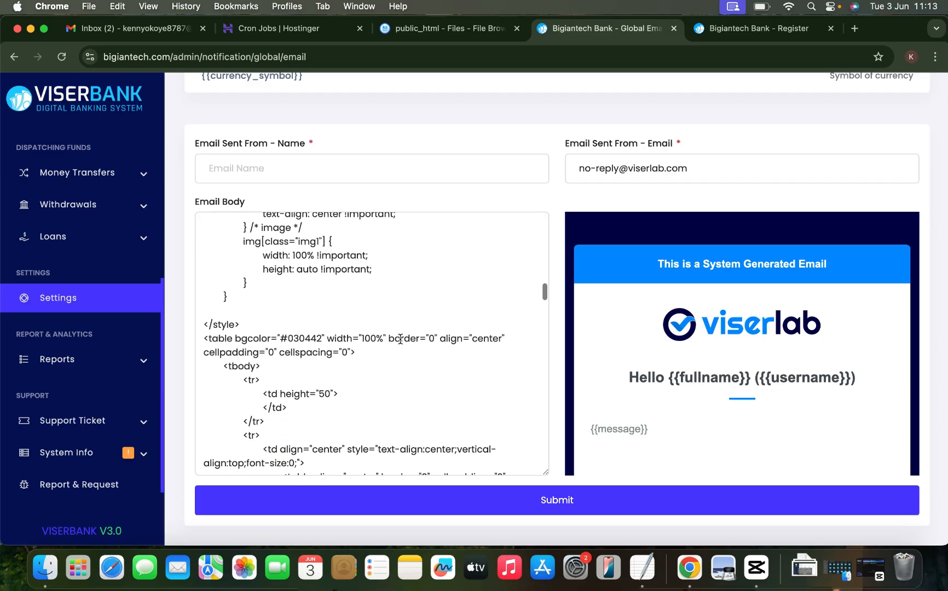
scroll(400, 339, down, 15)
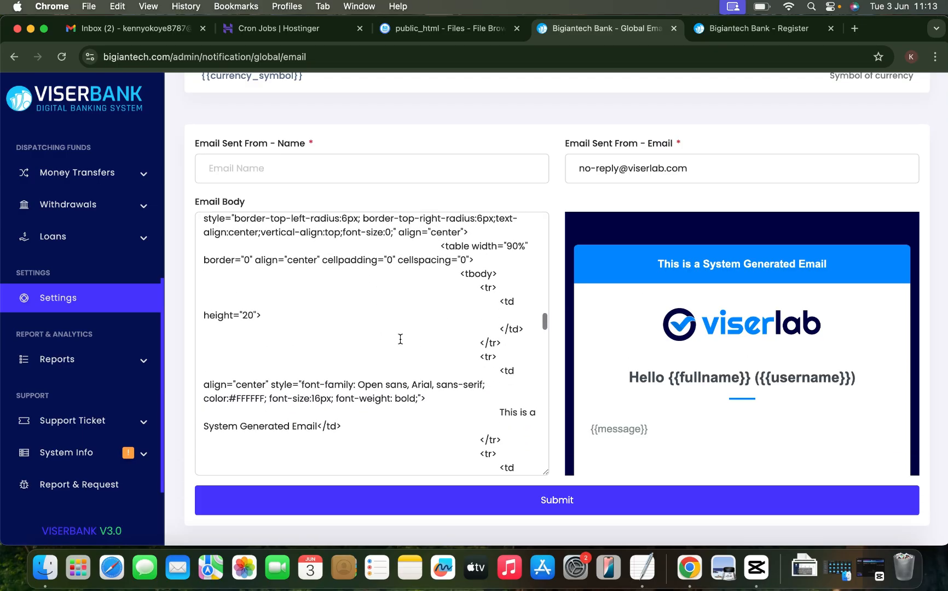
scroll(400, 339, down, 10)
scroll(400, 339, up, 5)
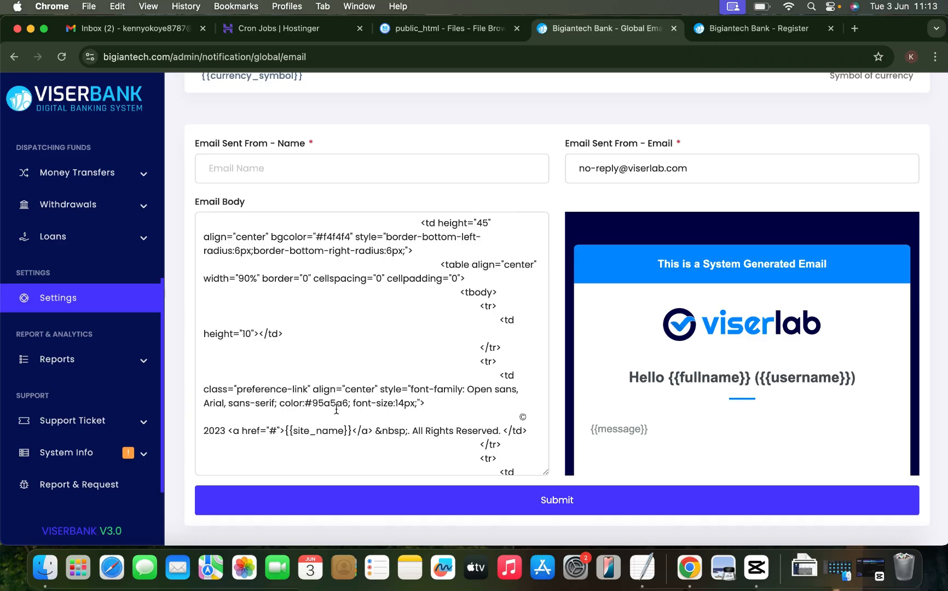
Edit the Email Body footer so the copyright year reads 2025 instead of 2023, then review the code
click(223, 432)
key(BackSpace)
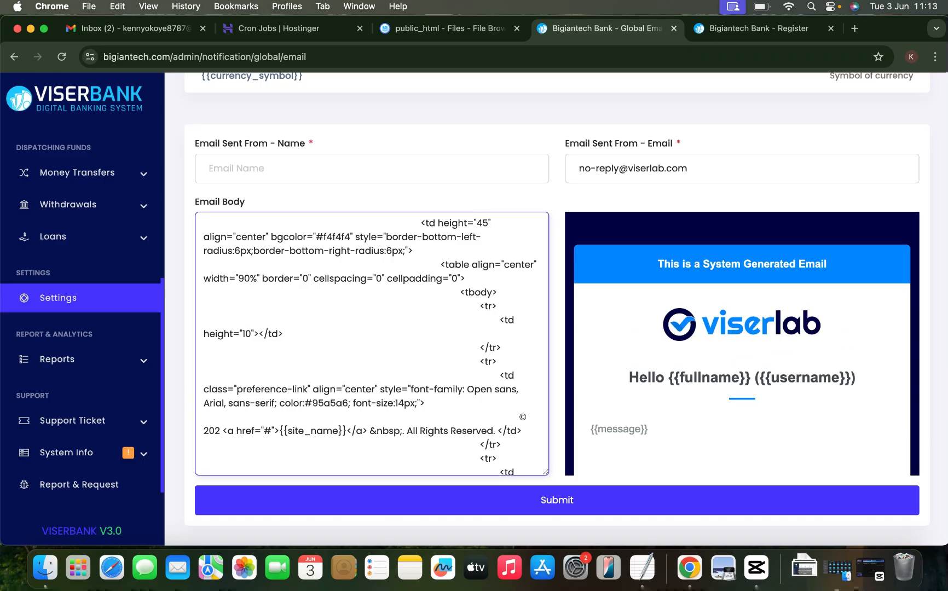
text(5)
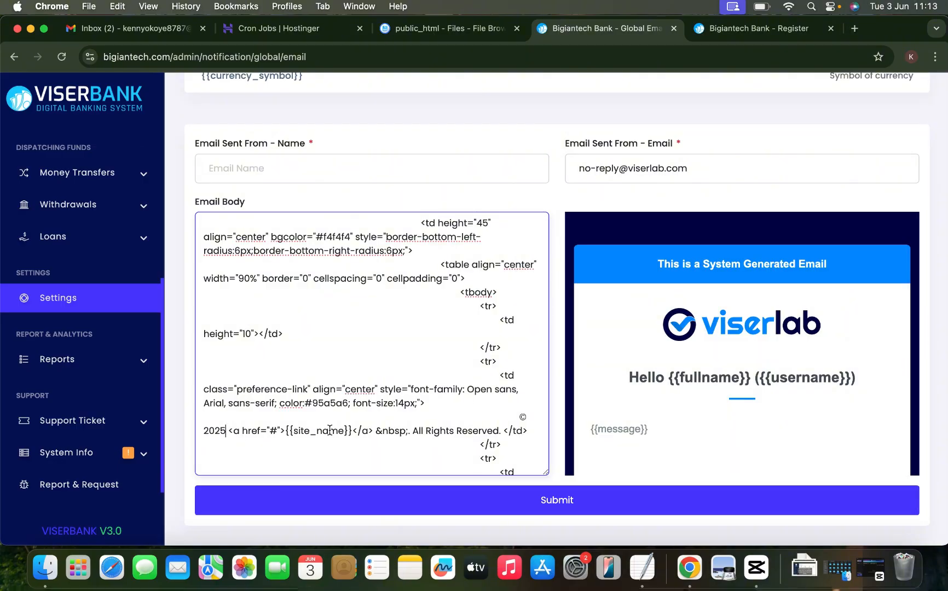
scroll(380, 431, up, 5)
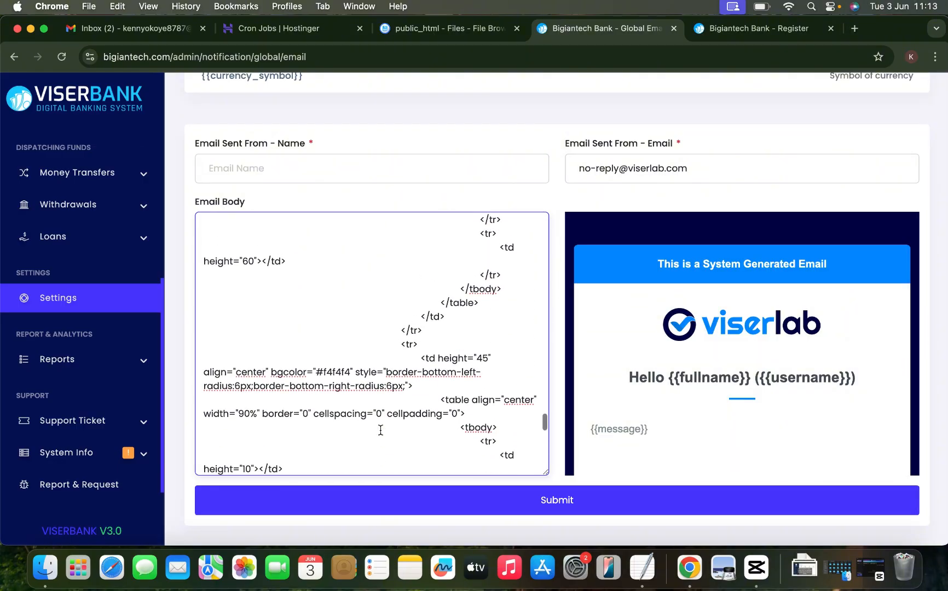
scroll(380, 430, up, 8)
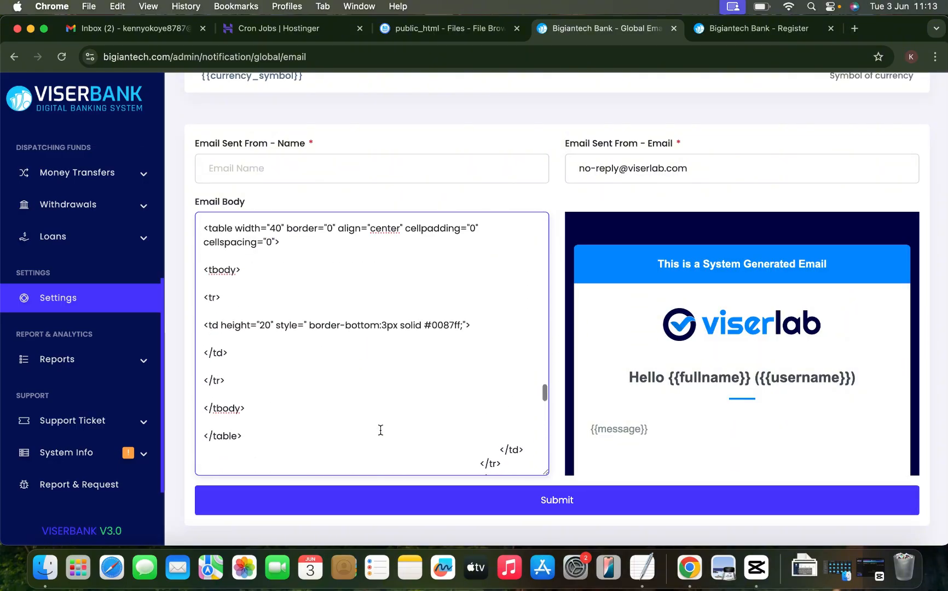
scroll(379, 430, up, 8)
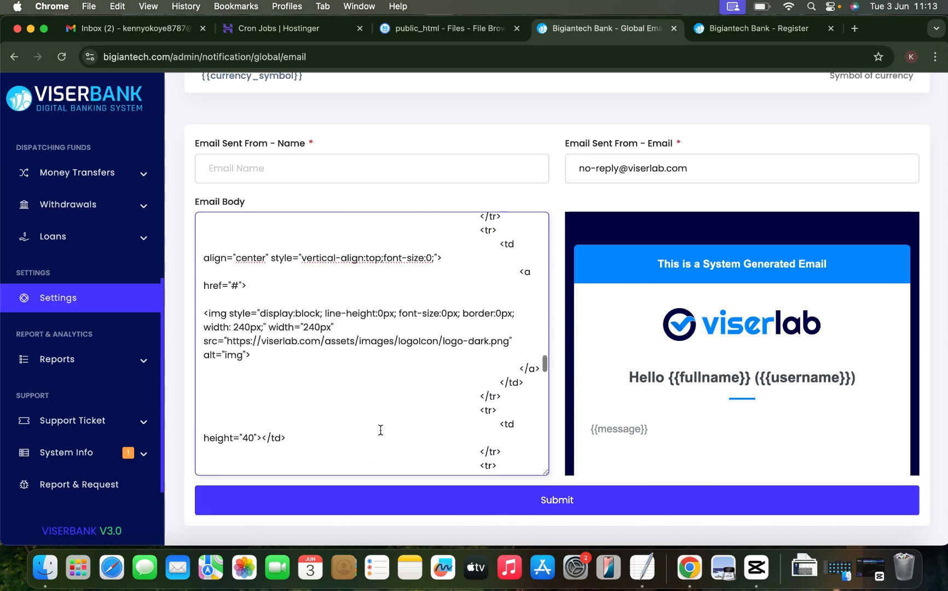
scroll(380, 430, down, 6)
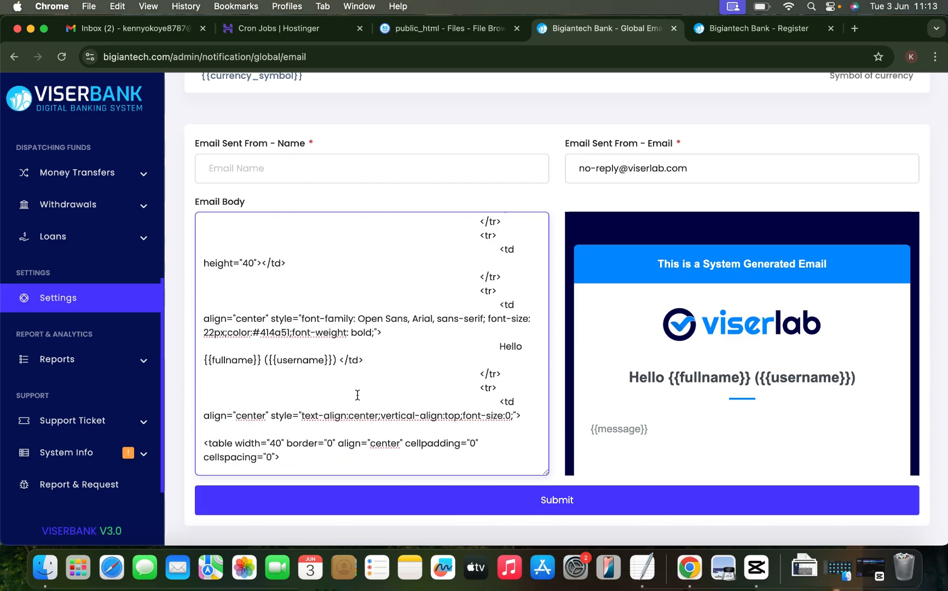
scroll(381, 358, up, 5)
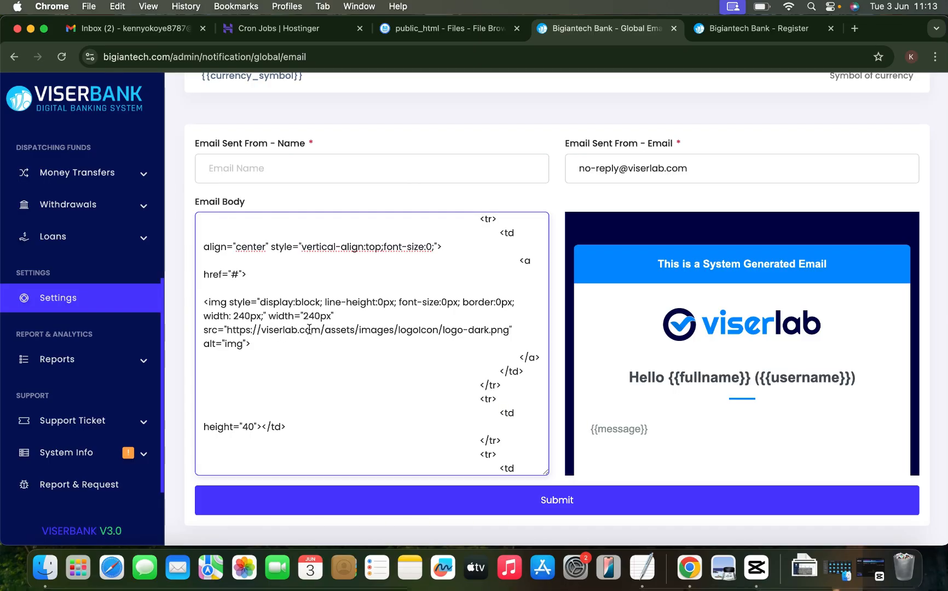
scroll(384, 339, up, 10)
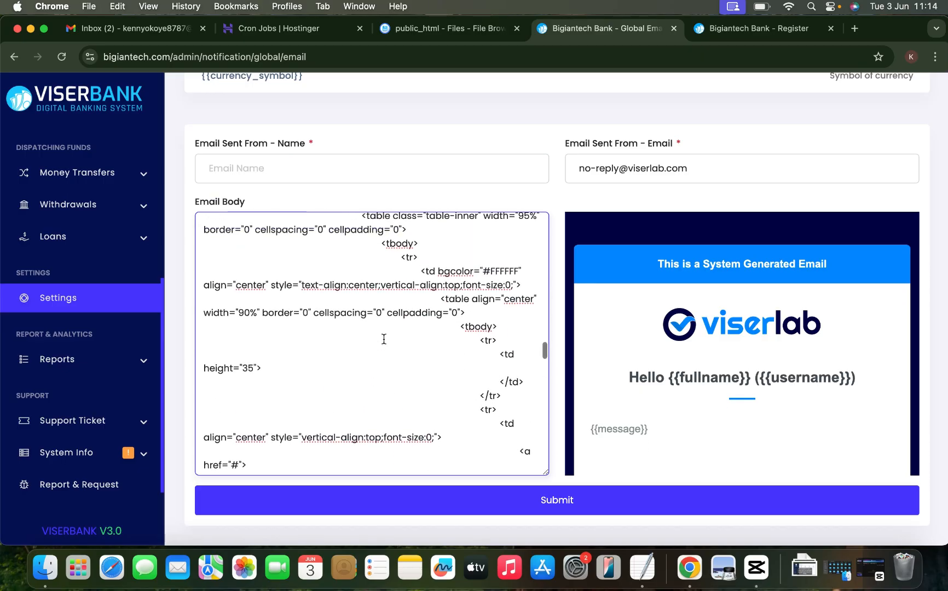
scroll(383, 339, up, 2)
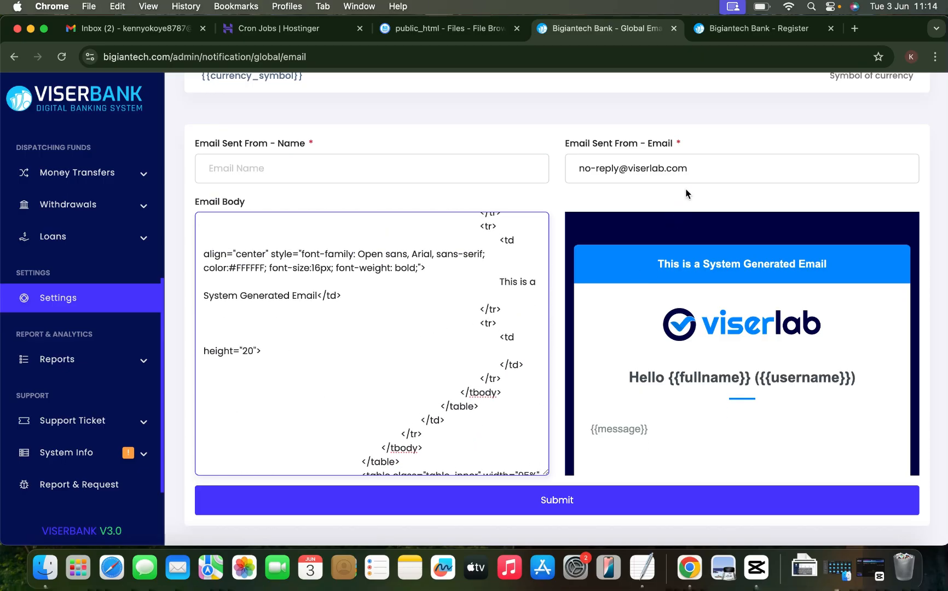
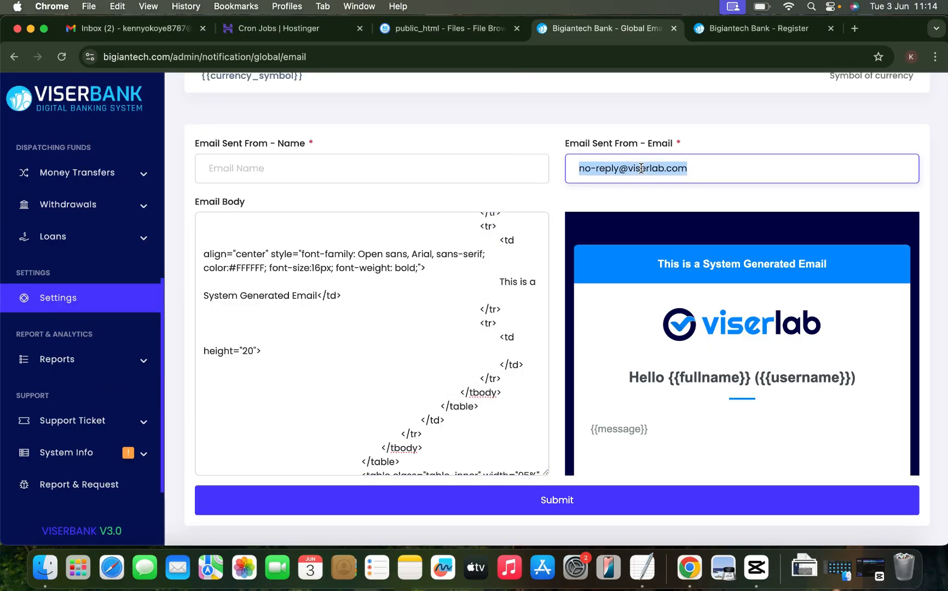
Set the global email sender to the support address with name Bigiantech Bank and save
key(super+v)
click(407, 179)
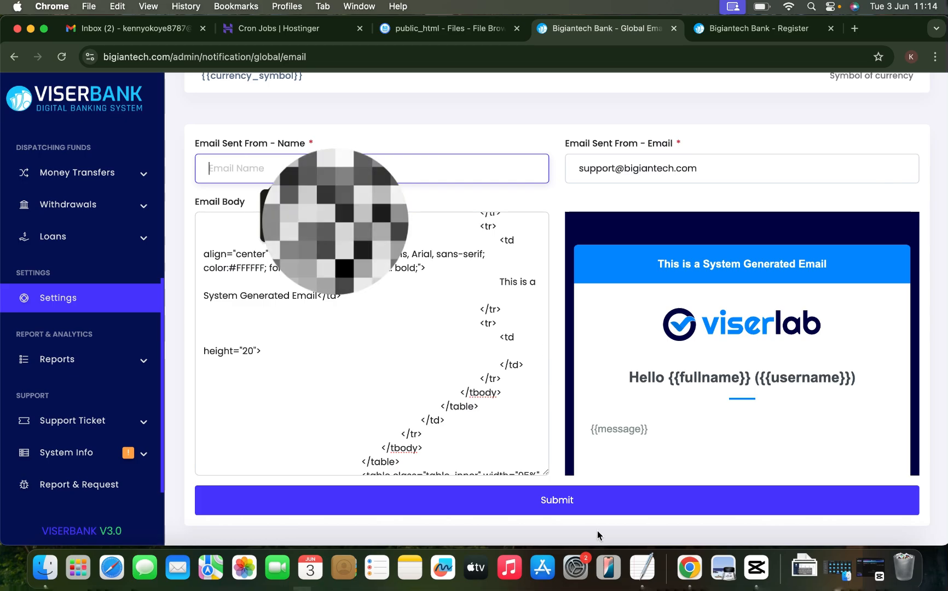
text(B)
click(581, 560)
click(275, 171)
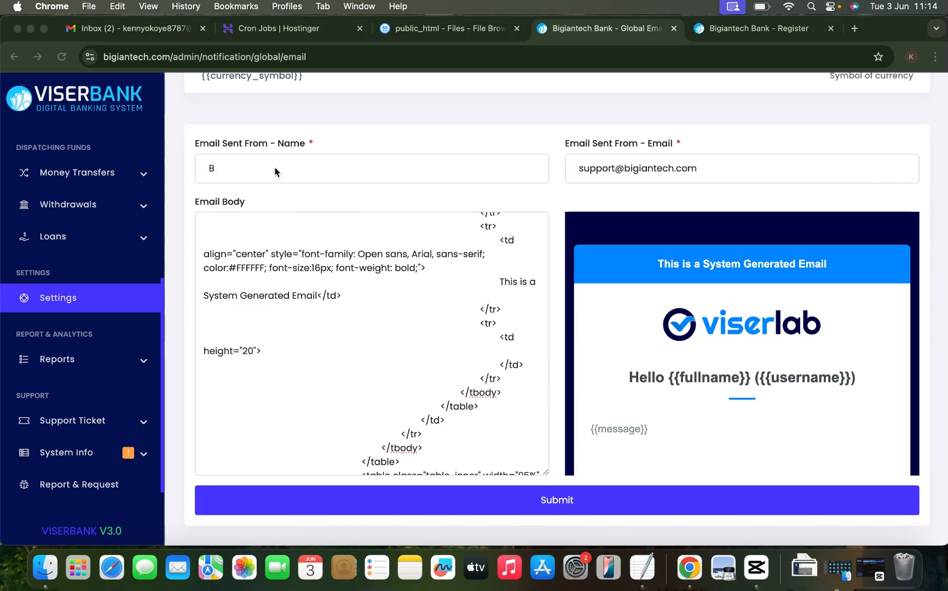
text(igiantech)
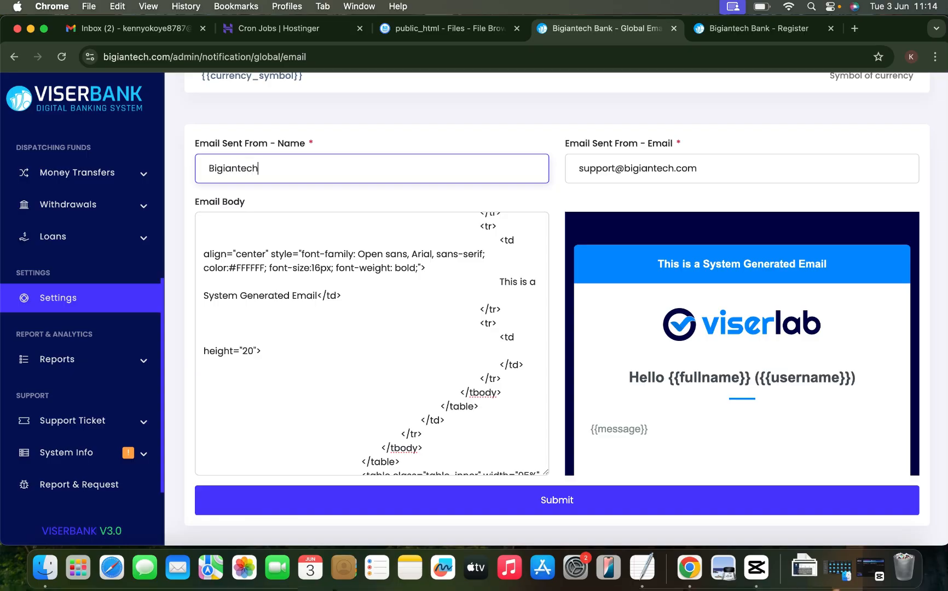
text( Bank)
scroll(526, 145, up, 3)
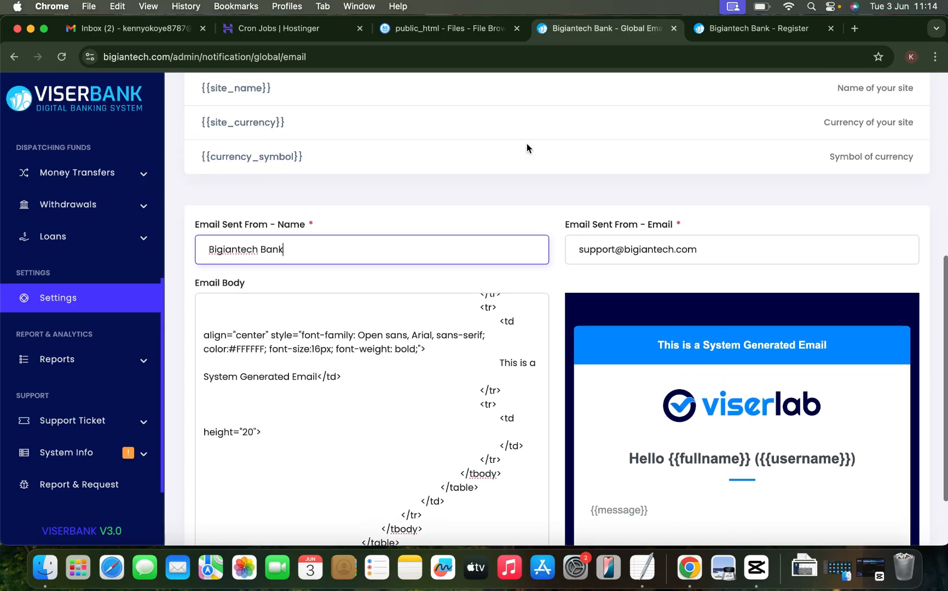
scroll(527, 145, up, 5)
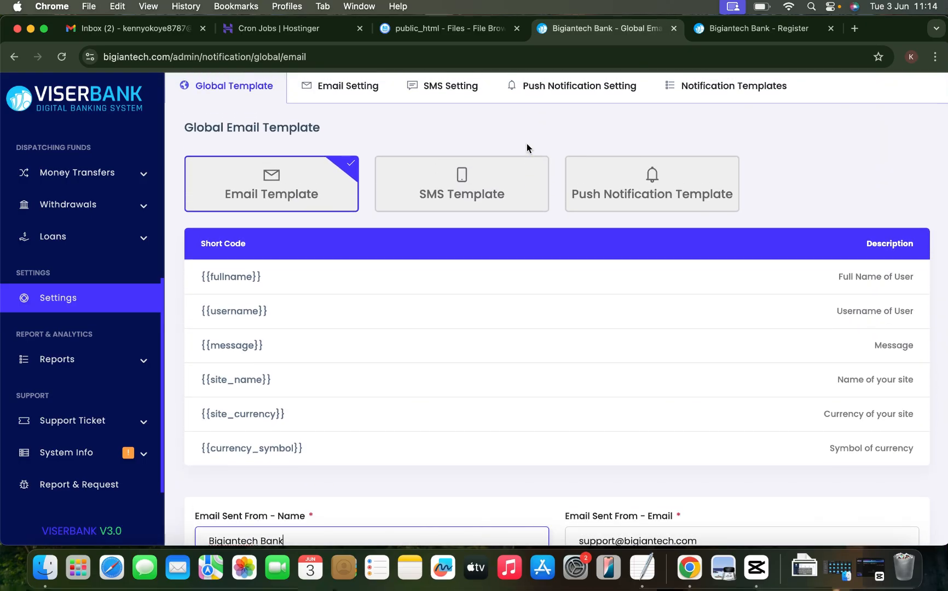
scroll(526, 144, down, 7)
click(557, 500)
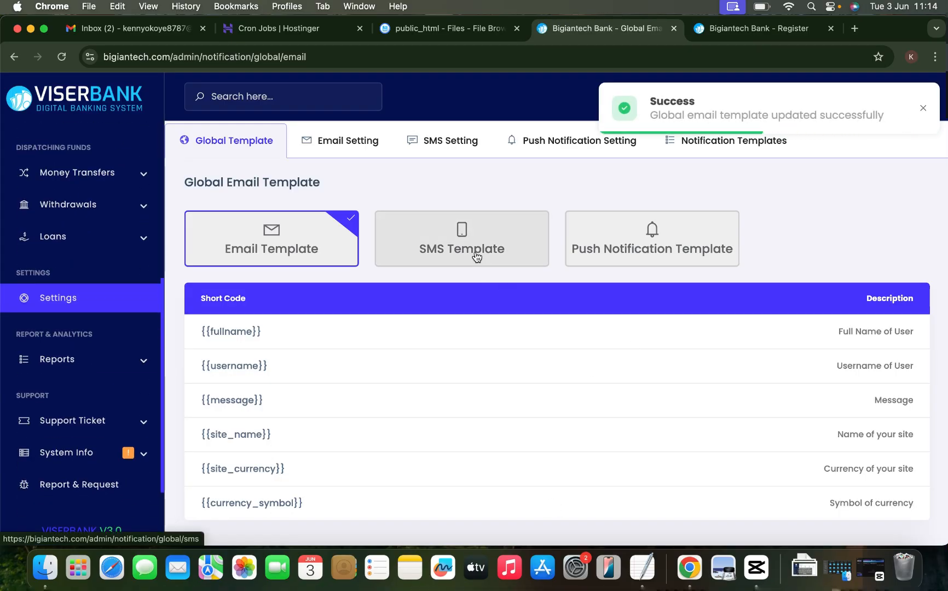
Open the Global Push Notification Template and look it over
click(615, 247)
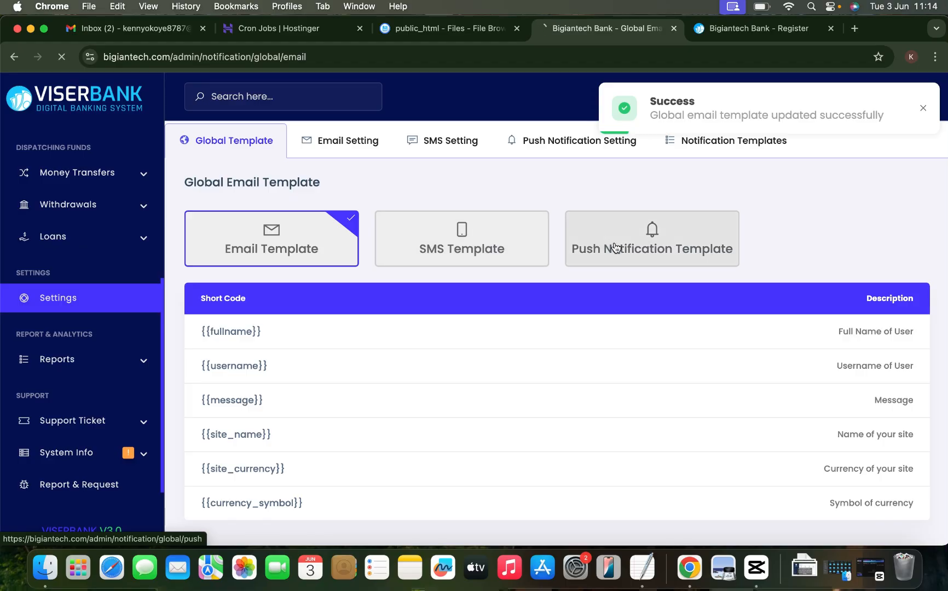
scroll(559, 365, down, 5)
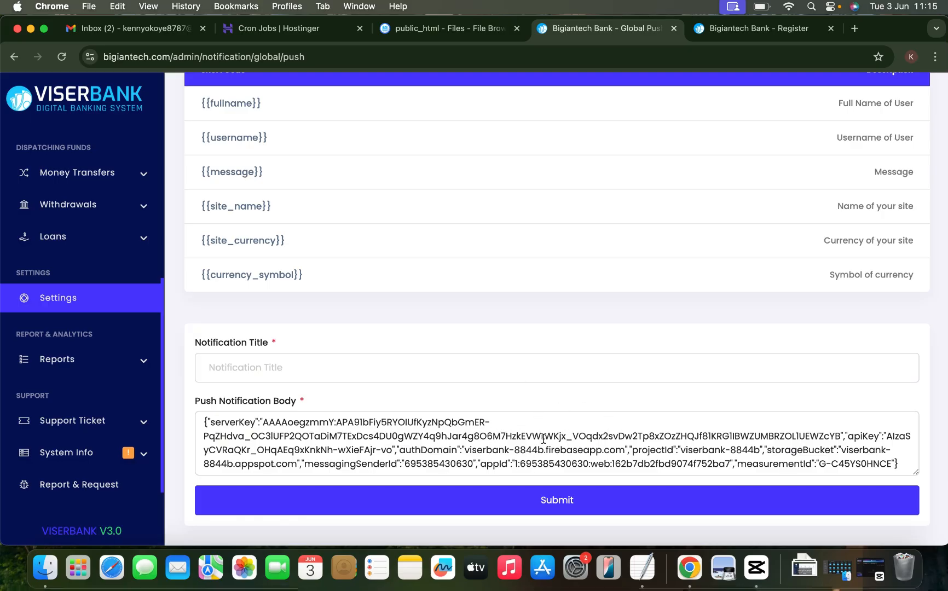
scroll(482, 386, up, 5)
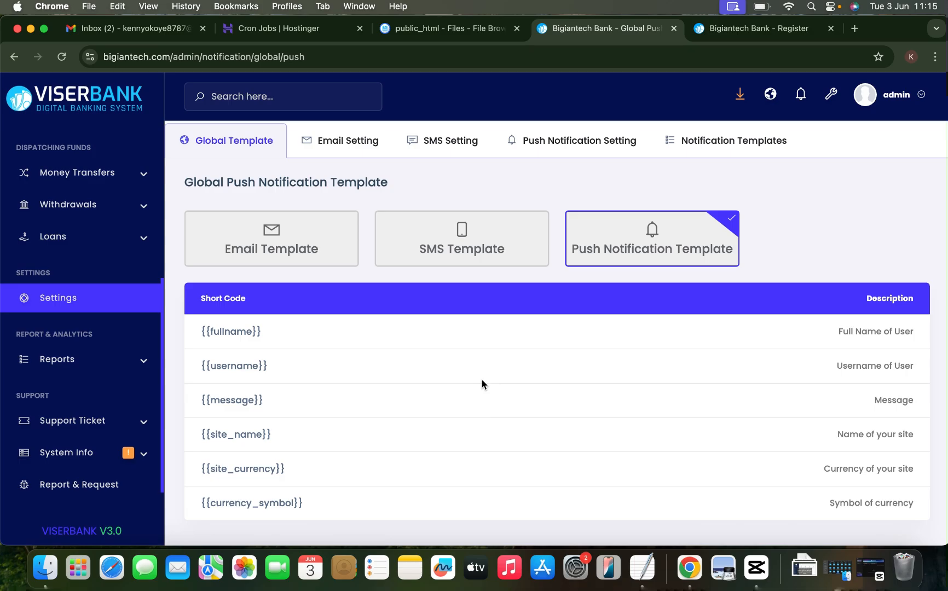
Switch the email send method to SMTP with host smtp.hostinger.com and port 465
click(360, 150)
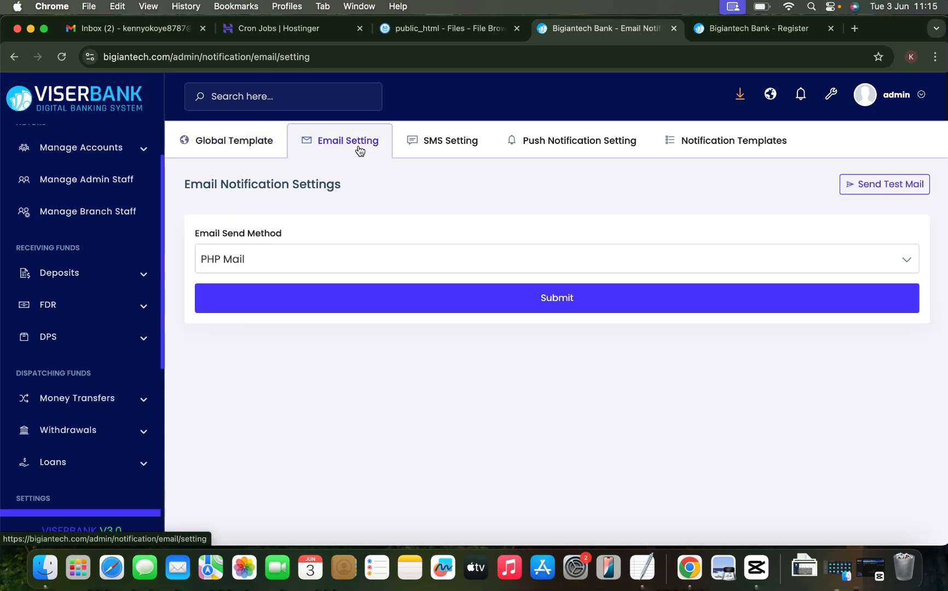
click(375, 268)
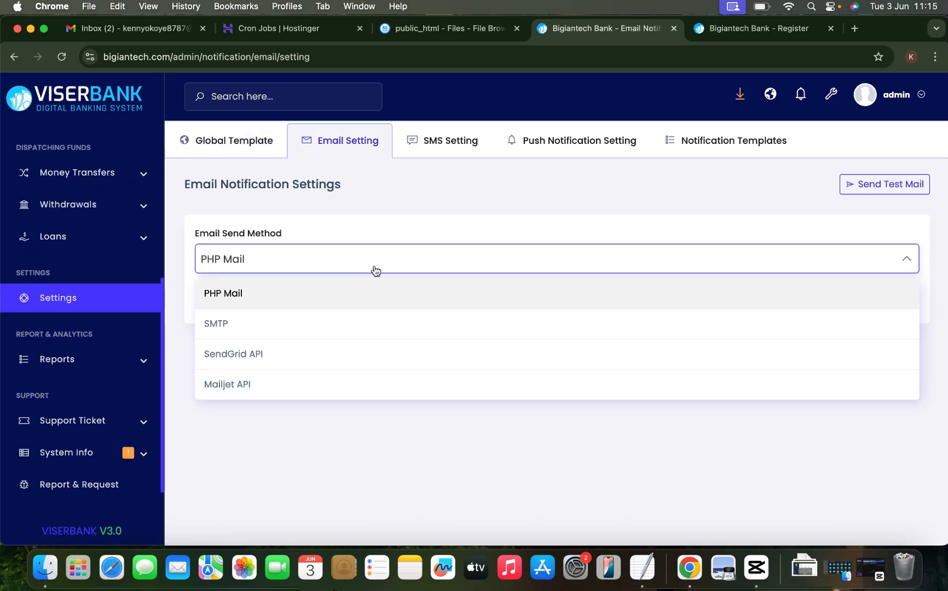
click(327, 325)
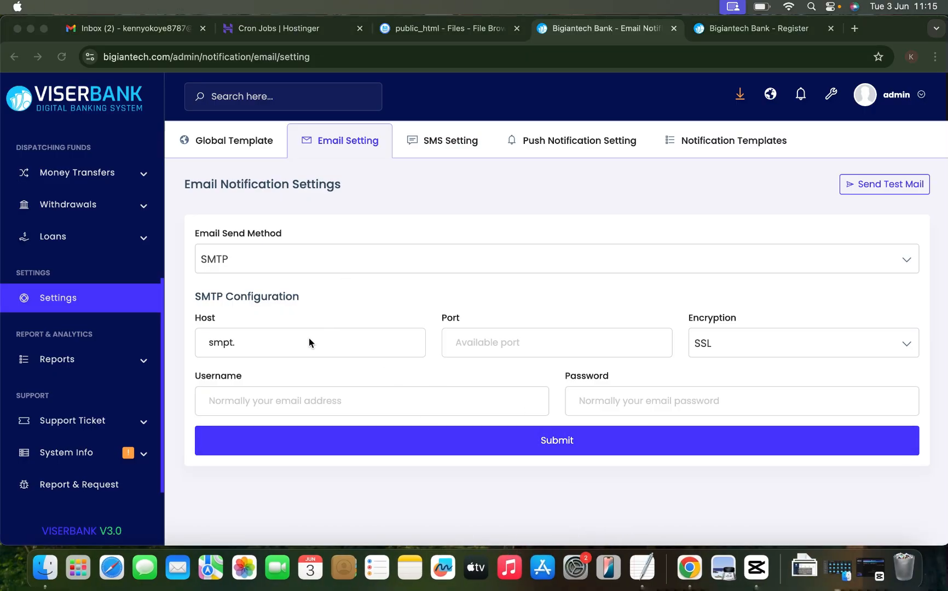
click(306, 343)
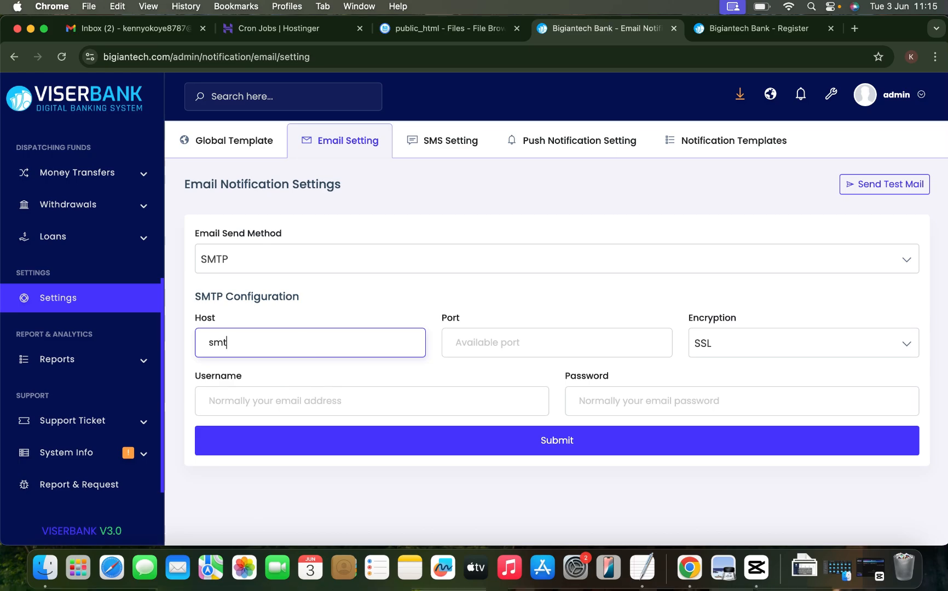
text(hostinger.com)
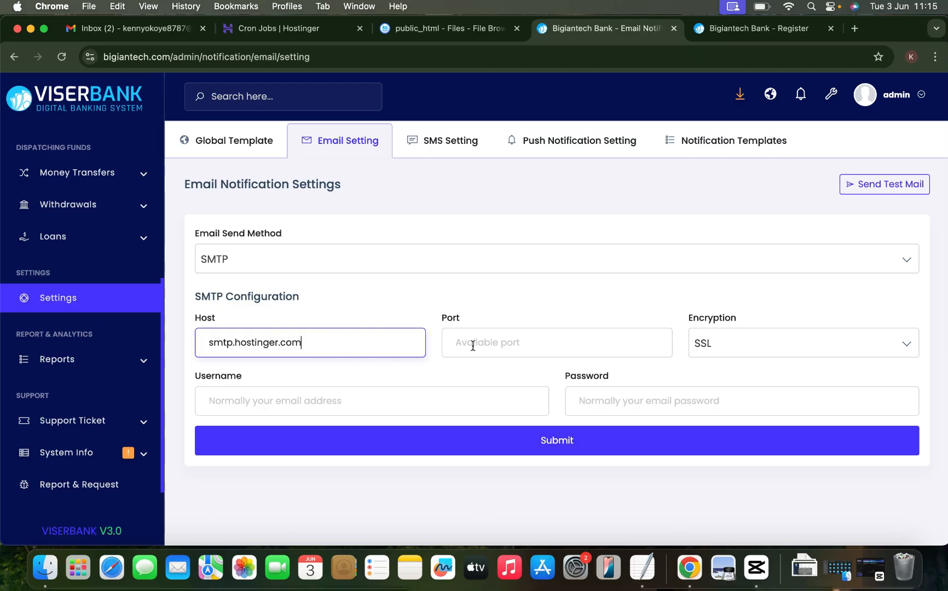
click(473, 345)
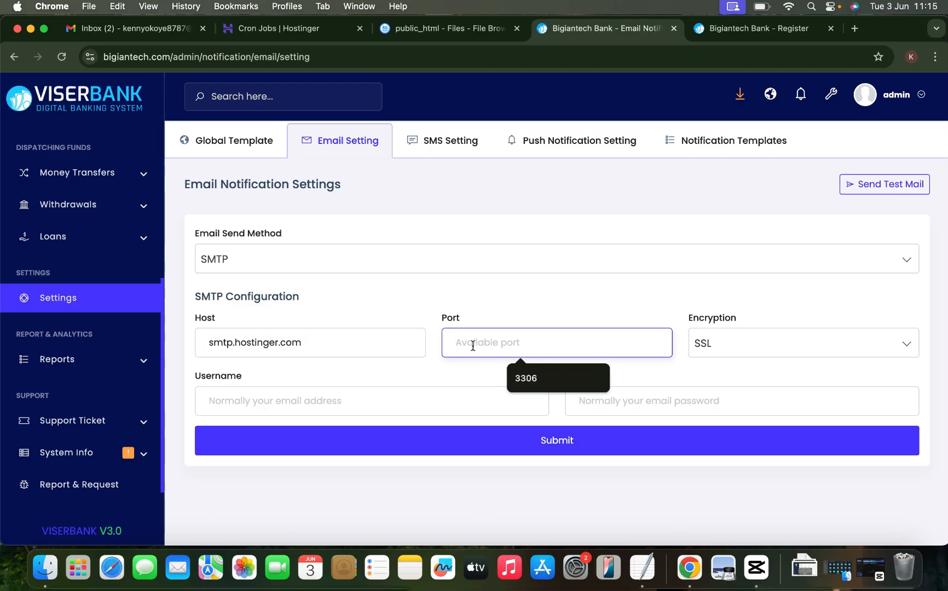
text(465)
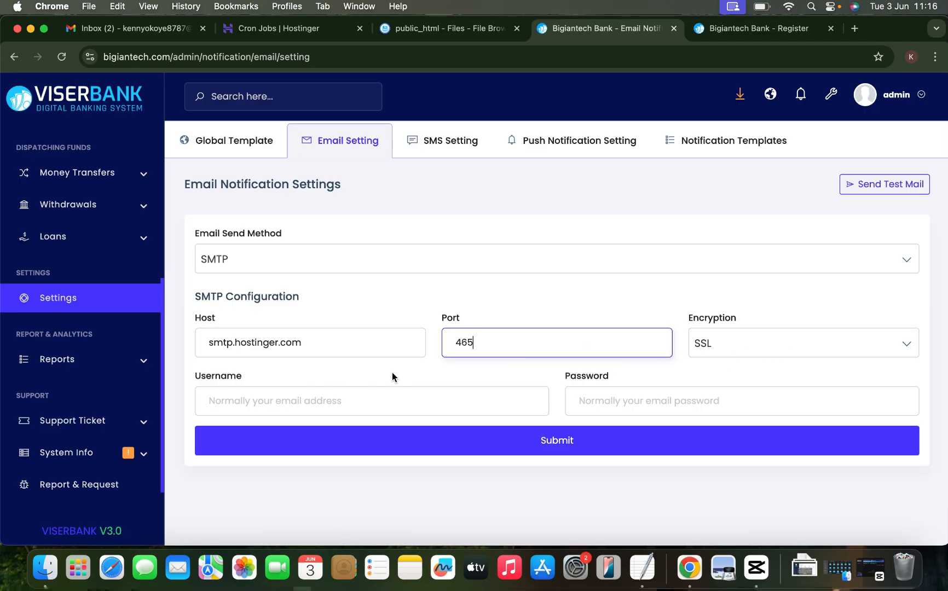
Enter the support account's username and password, then save the SMTP settings
click(355, 399)
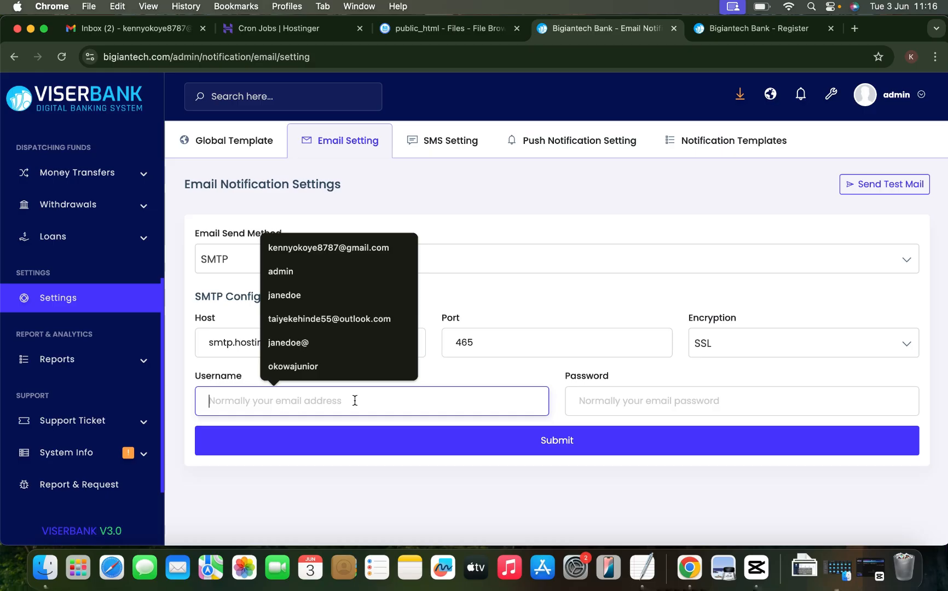
key(super+v)
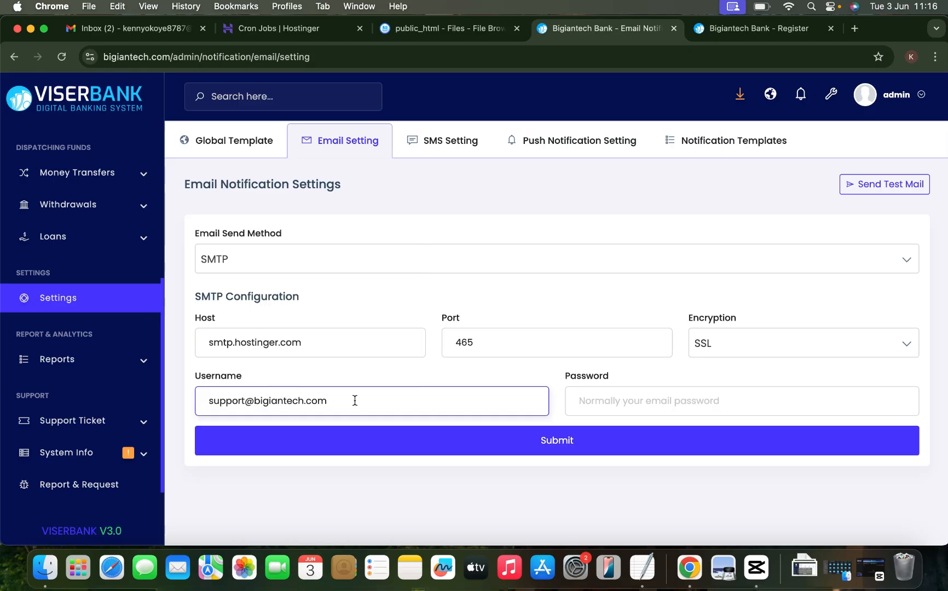
click(645, 575)
drag(145, 167, 93, 167)
key(super+c)
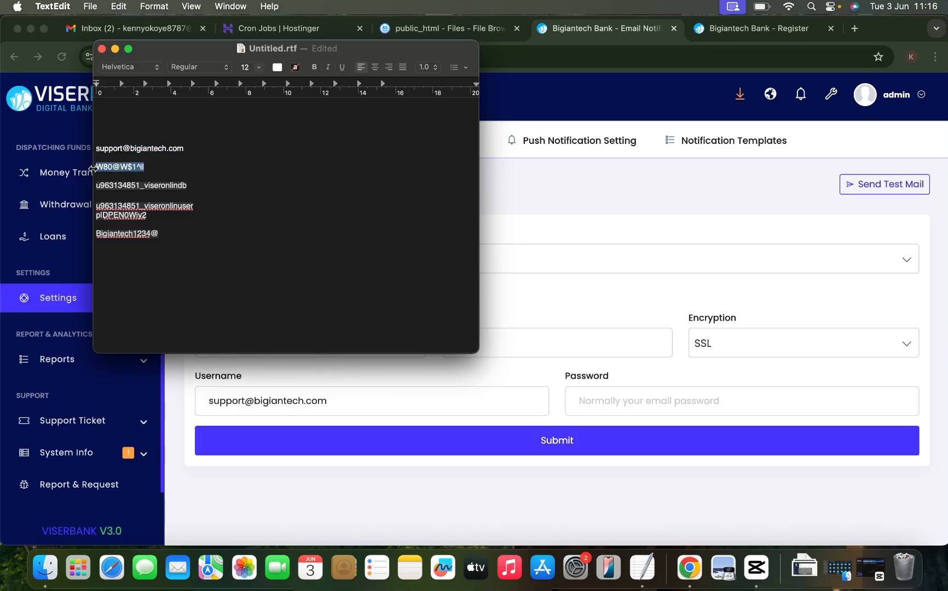
click(660, 399)
click(661, 400)
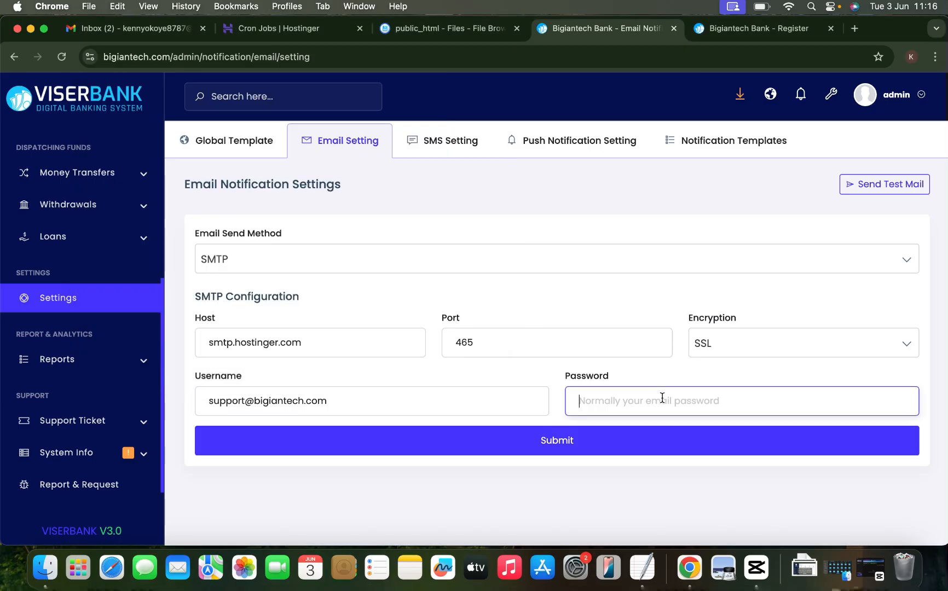
key(super+v)
click(572, 441)
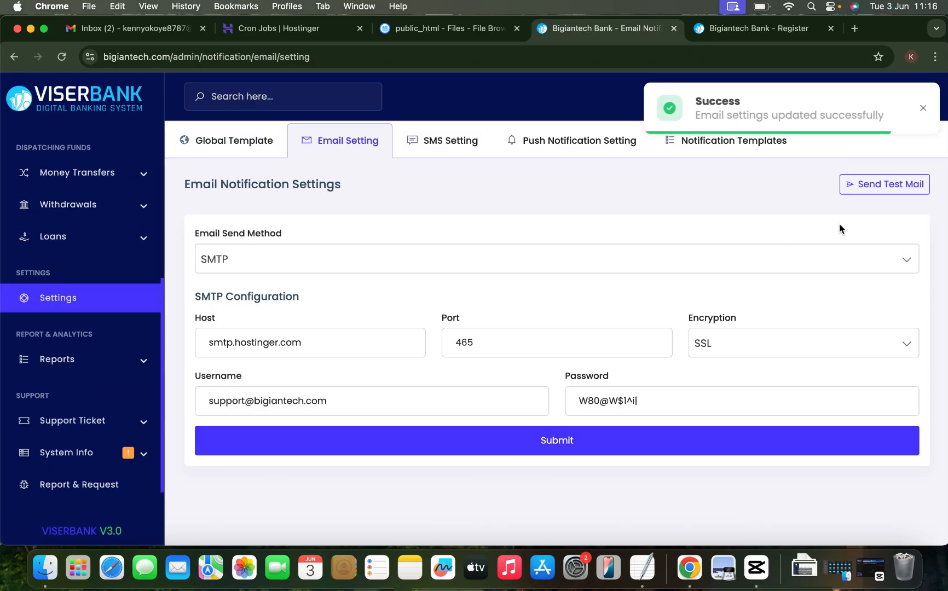
Send a test mail to the admin's own e-mail address
click(881, 184)
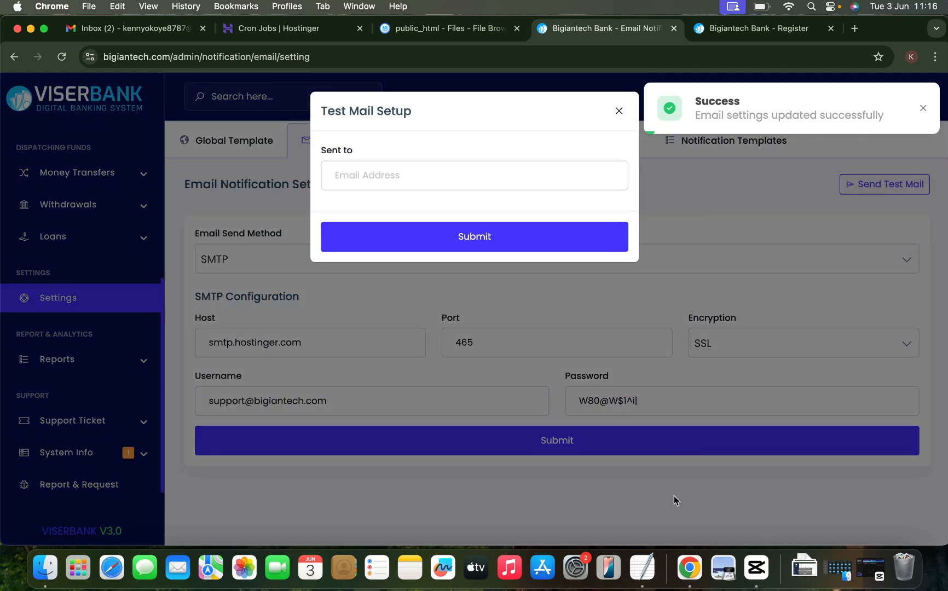
key(Down)
key(Return)
click(581, 568)
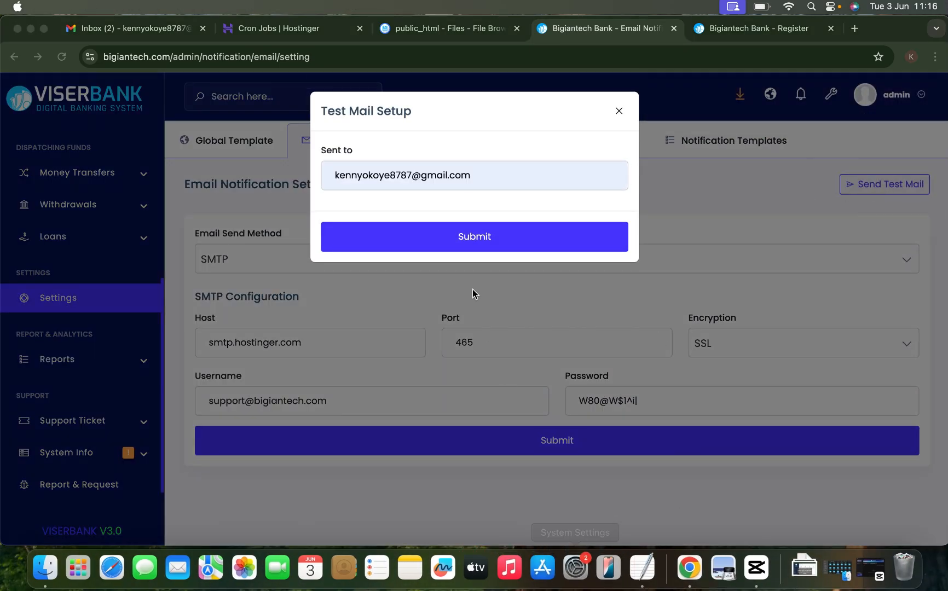
click(478, 239)
click(480, 243)
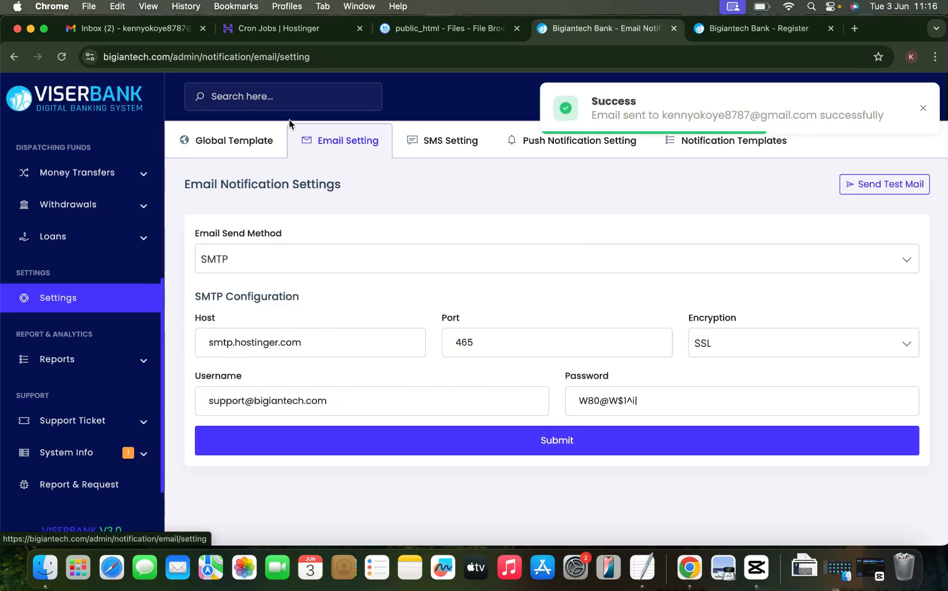
Refresh Gmail and read the SMTP Configuration Success email from Bigiantech Bank
click(153, 29)
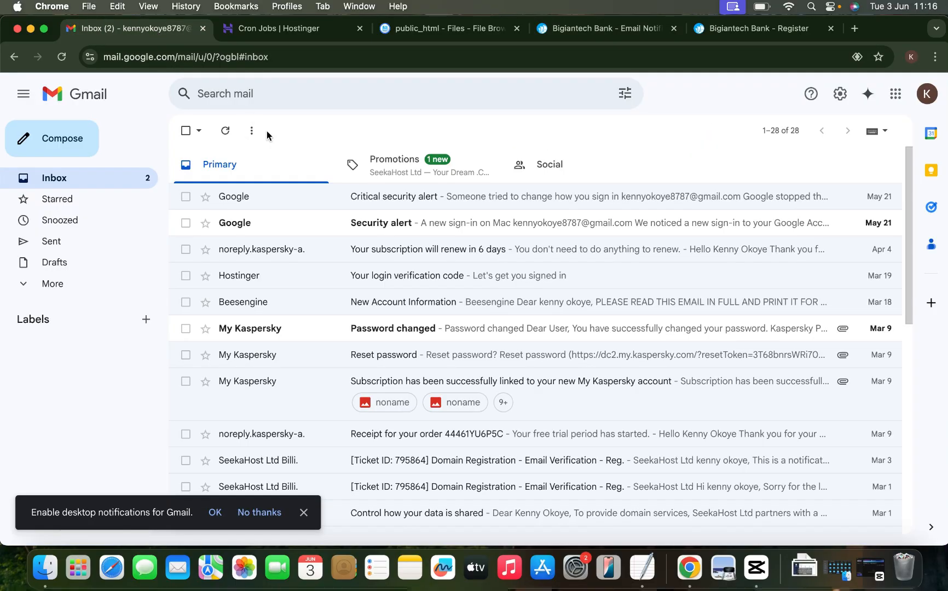
click(226, 132)
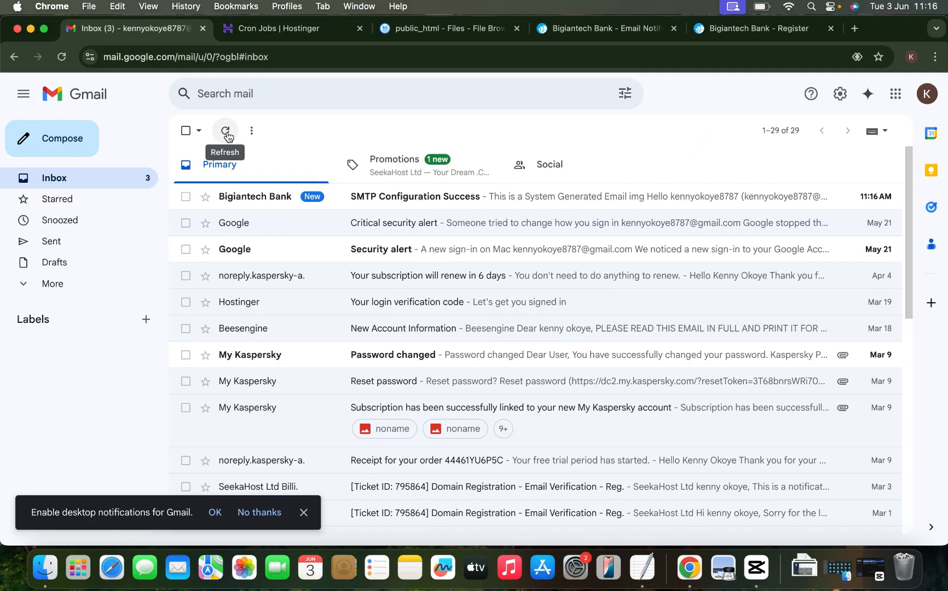
click(333, 196)
scroll(445, 336, down, 5)
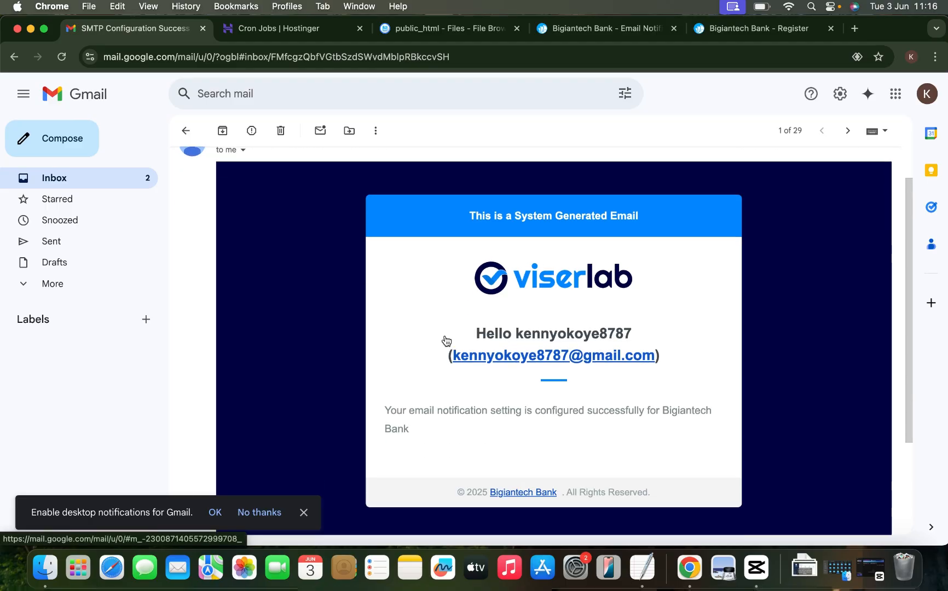
scroll(444, 336, up, 8)
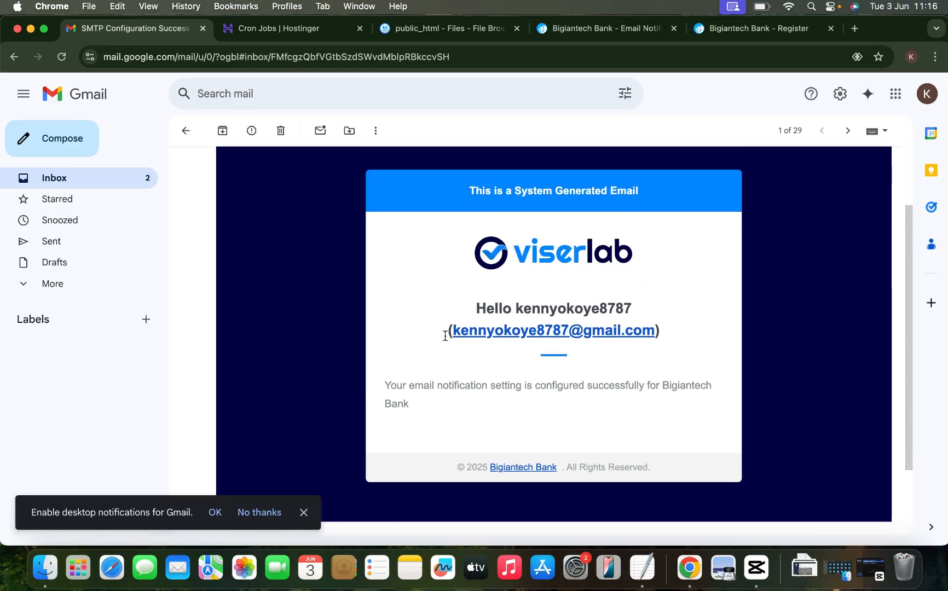
scroll(445, 336, down, 8)
scroll(446, 341, up, 4)
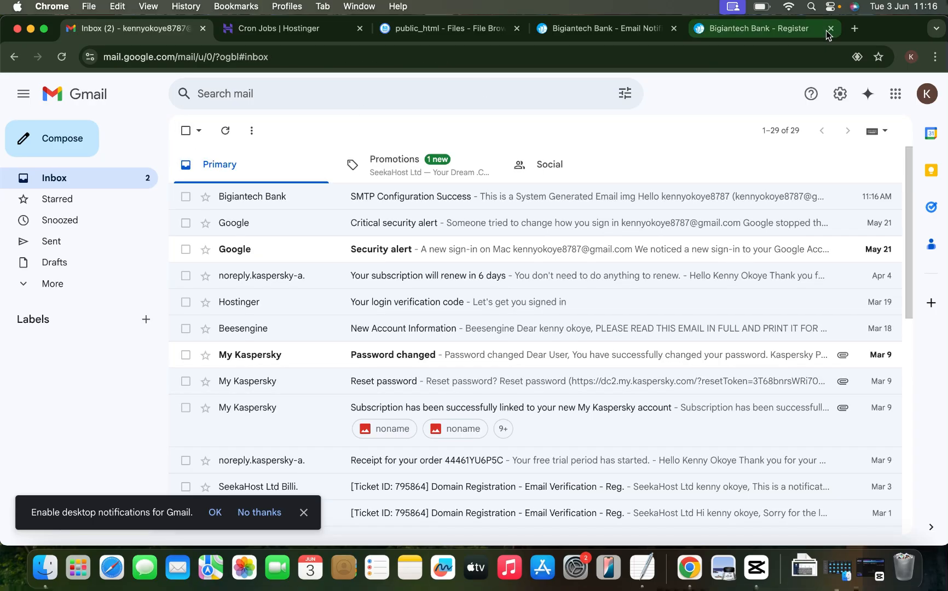
Review the SMS send-method options leaving Nexmo selected, then go to Push Notification Setting
click(623, 35)
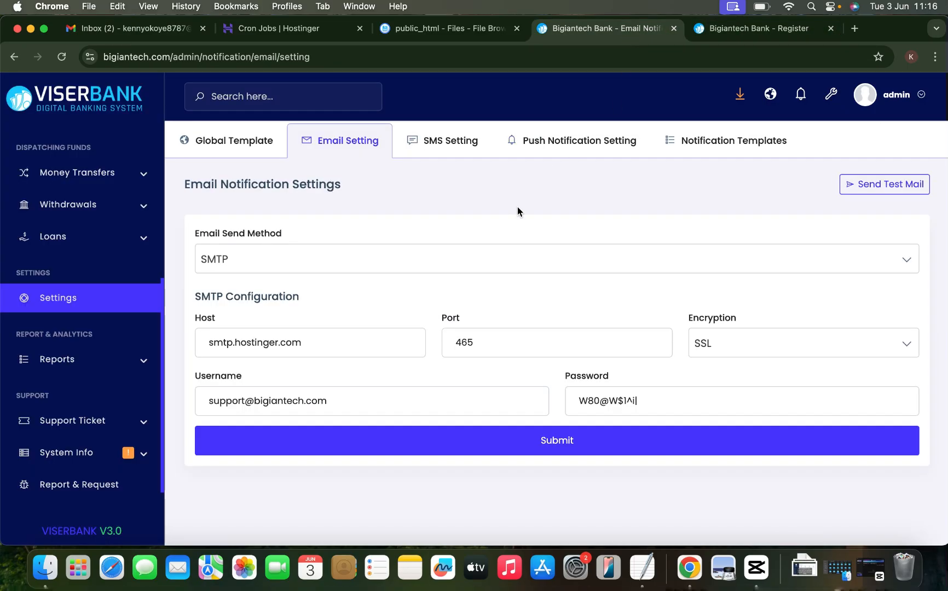
click(459, 148)
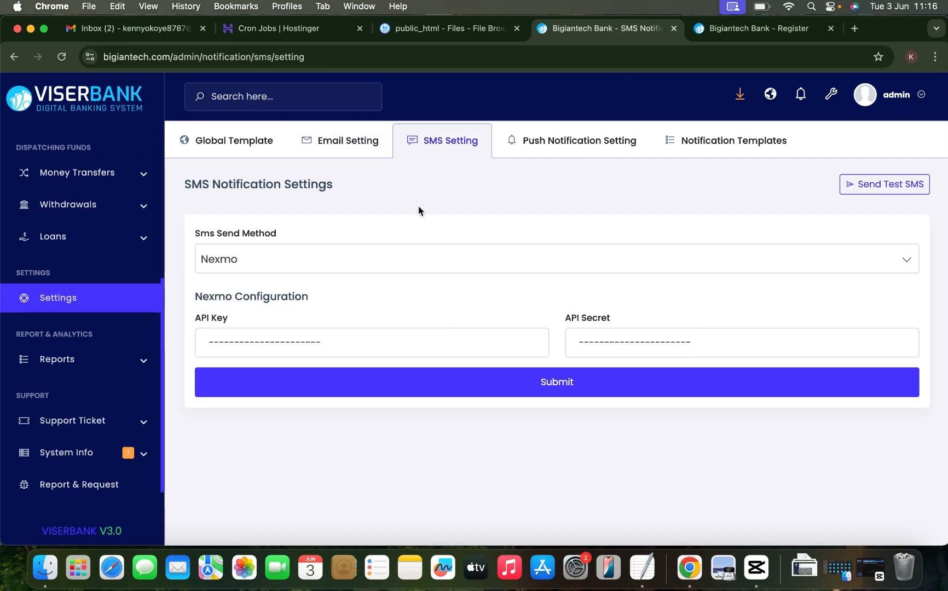
click(348, 266)
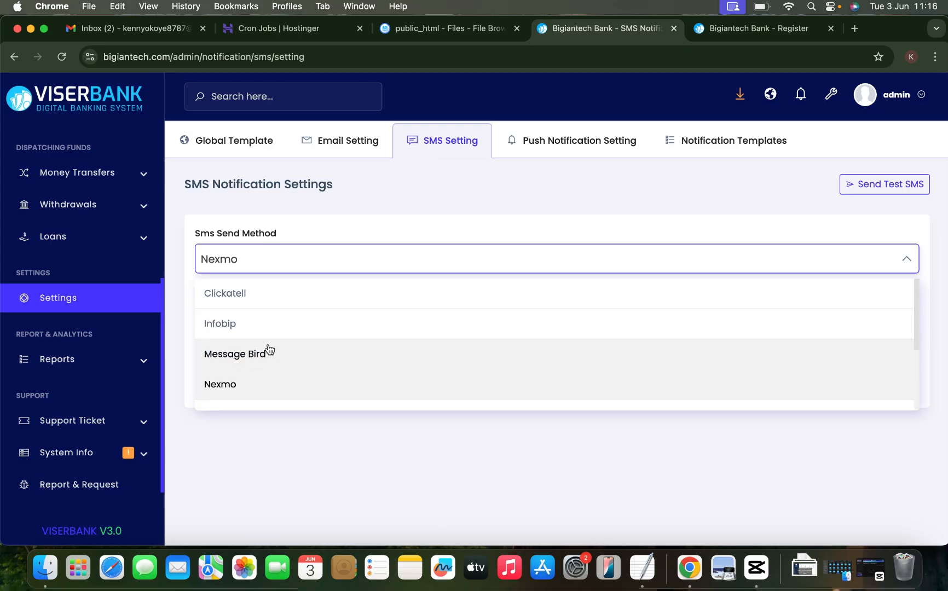
click(321, 222)
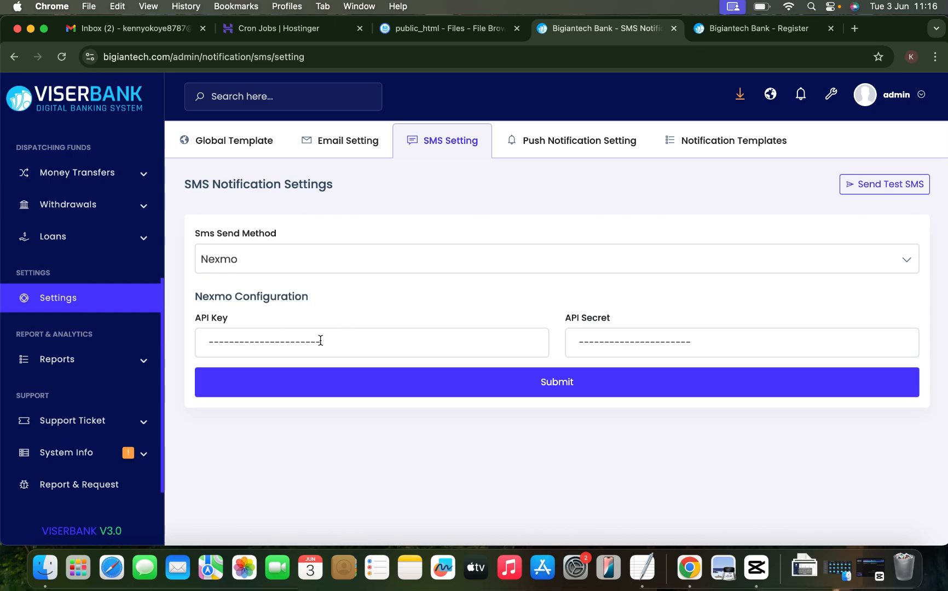
click(569, 135)
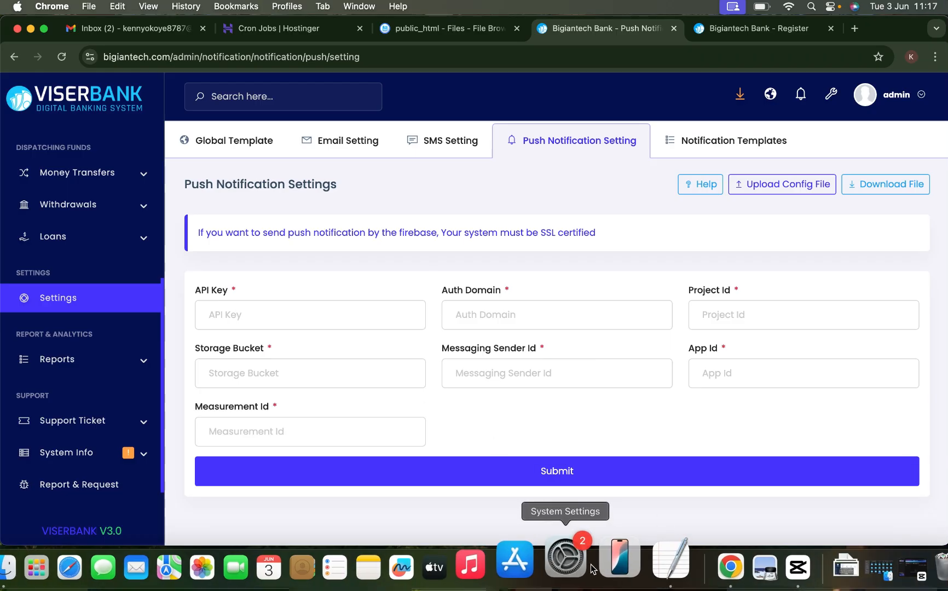
click(569, 566)
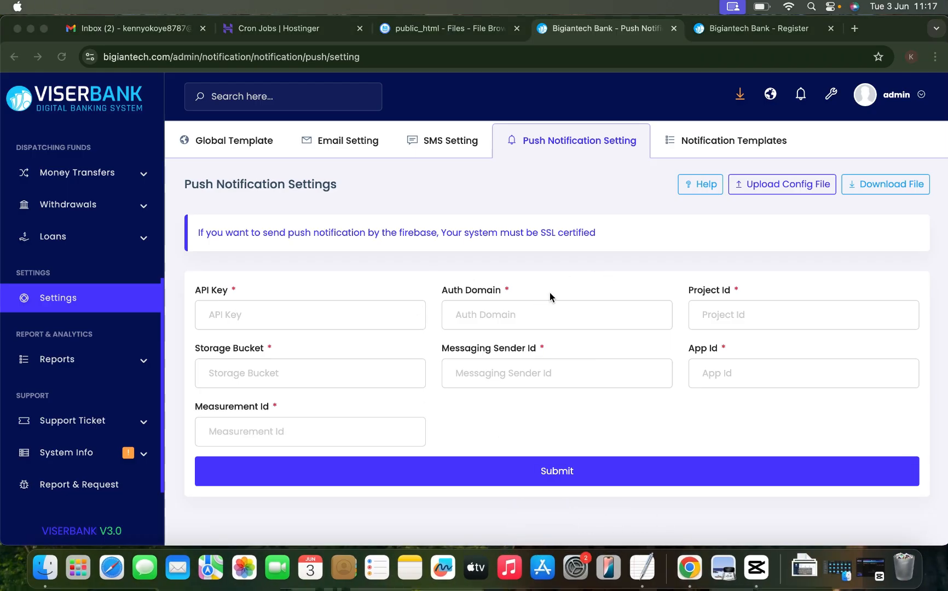
click(704, 187)
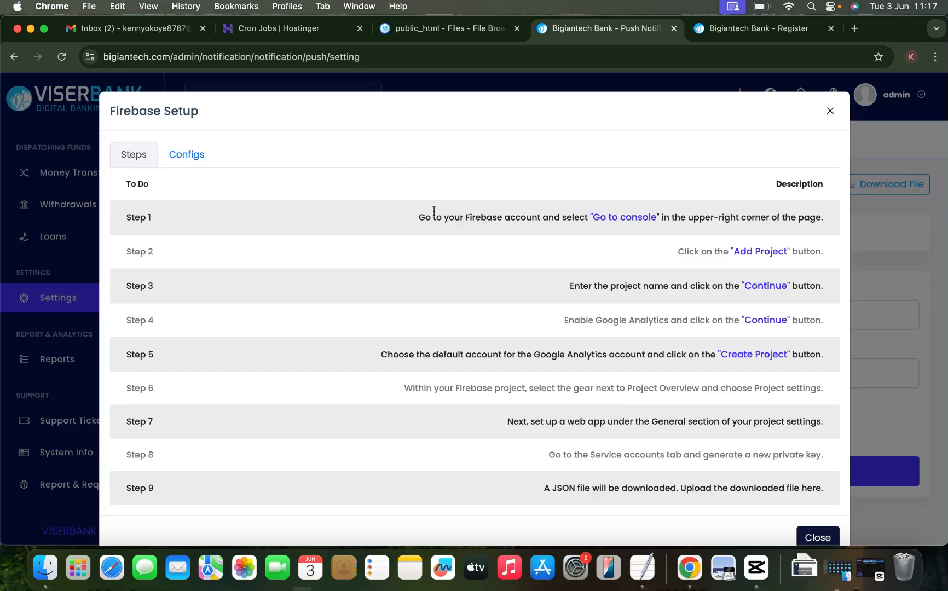
scroll(433, 210, down, 1)
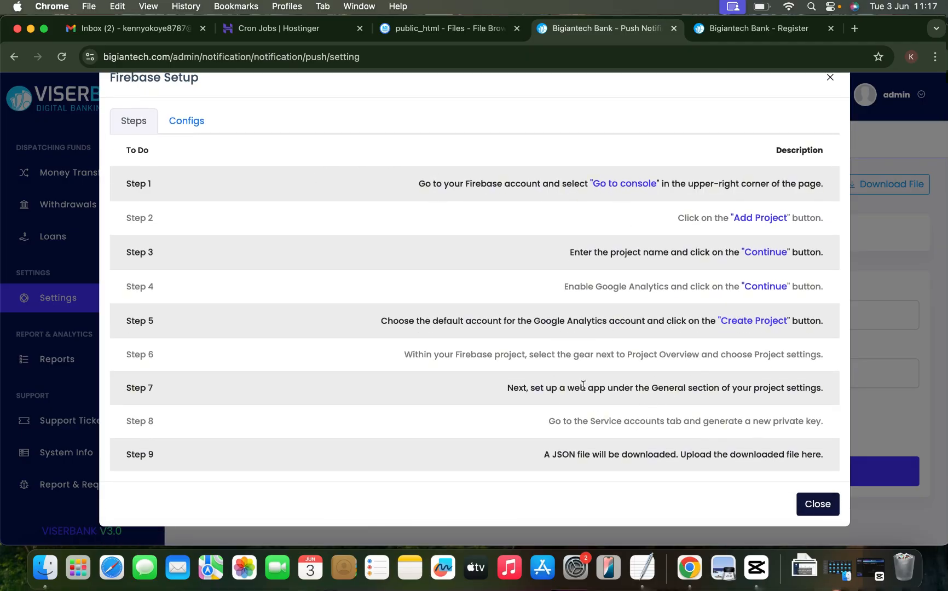
scroll(514, 298, up, 1)
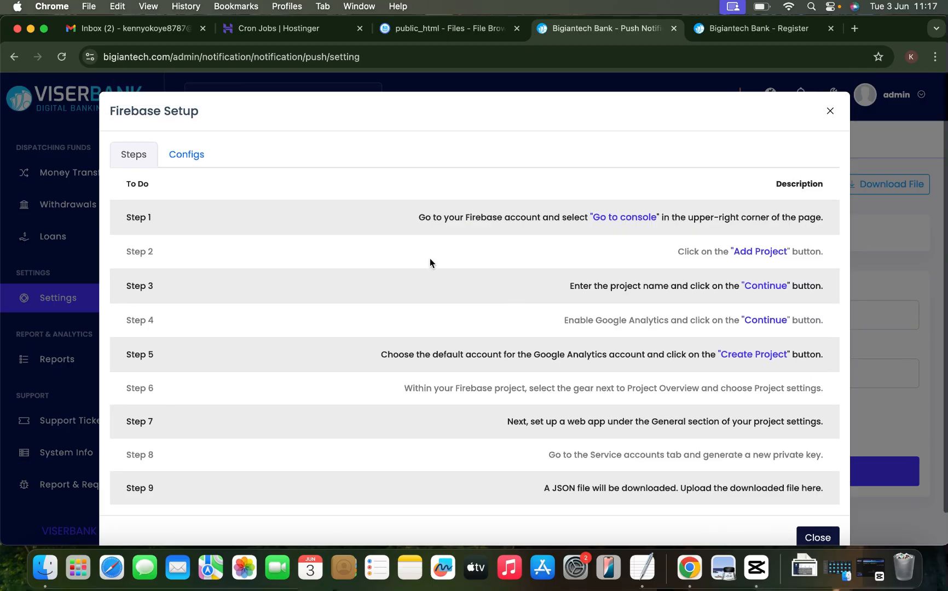
click(201, 157)
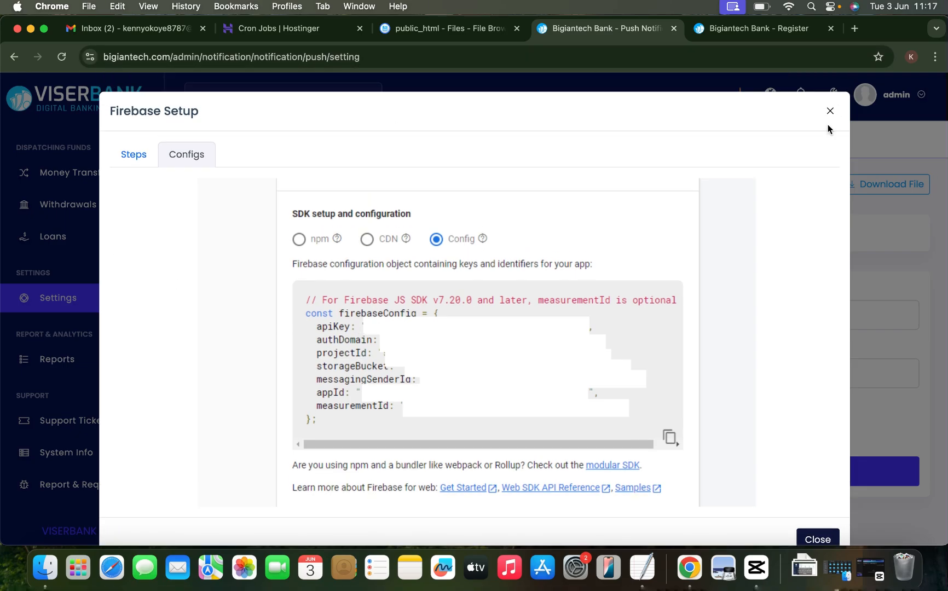
click(829, 113)
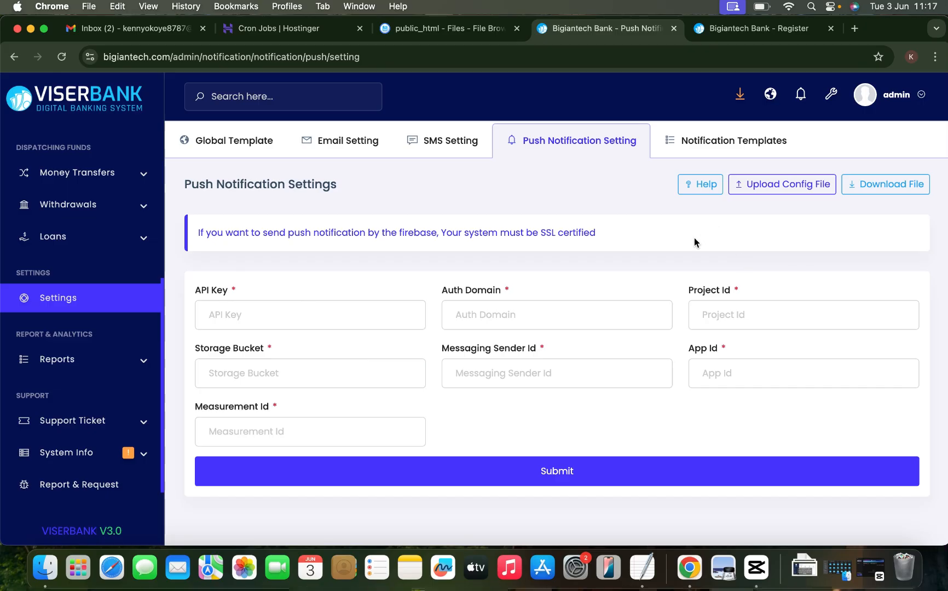
Scroll through the Notification Templates list from Account Opened to Withdraw From Branch
click(715, 147)
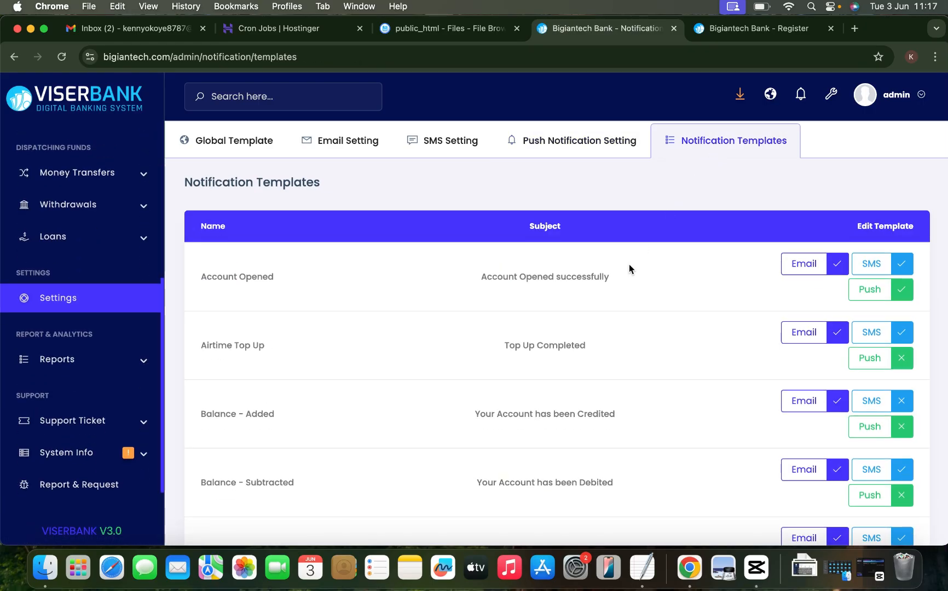
scroll(628, 266, down, 1)
scroll(628, 264, down, 2)
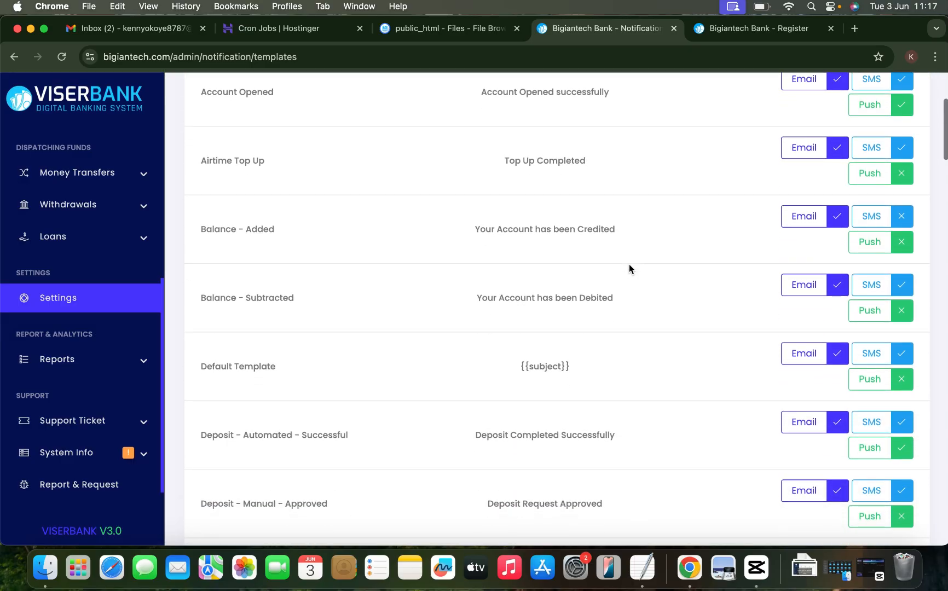
scroll(629, 264, up, 2)
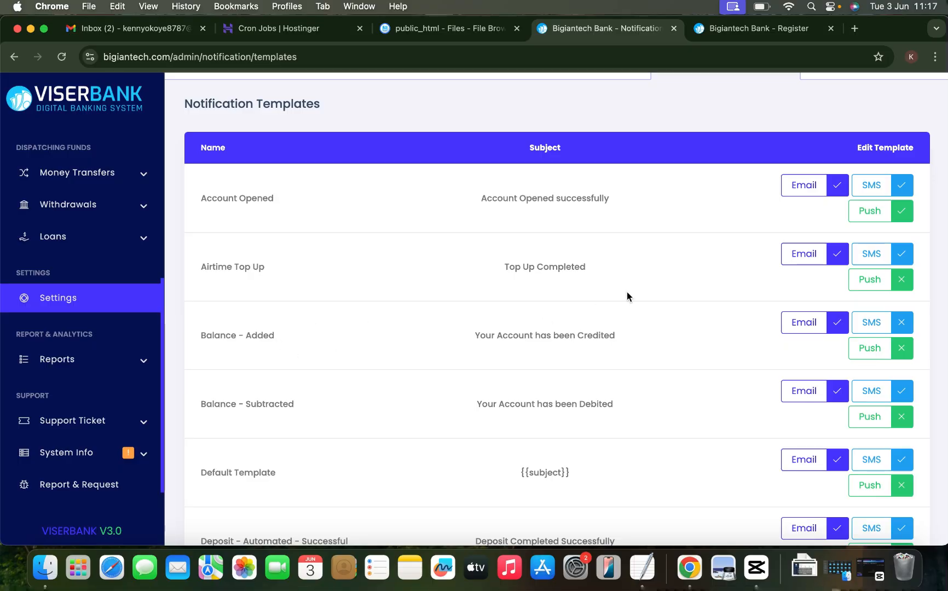
scroll(517, 358, down, 20)
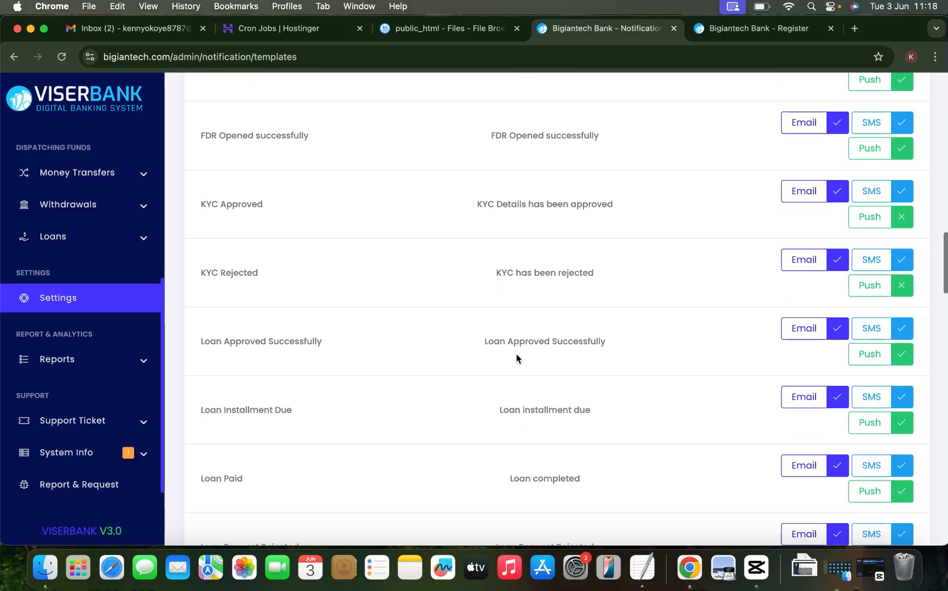
scroll(516, 357, down, 15)
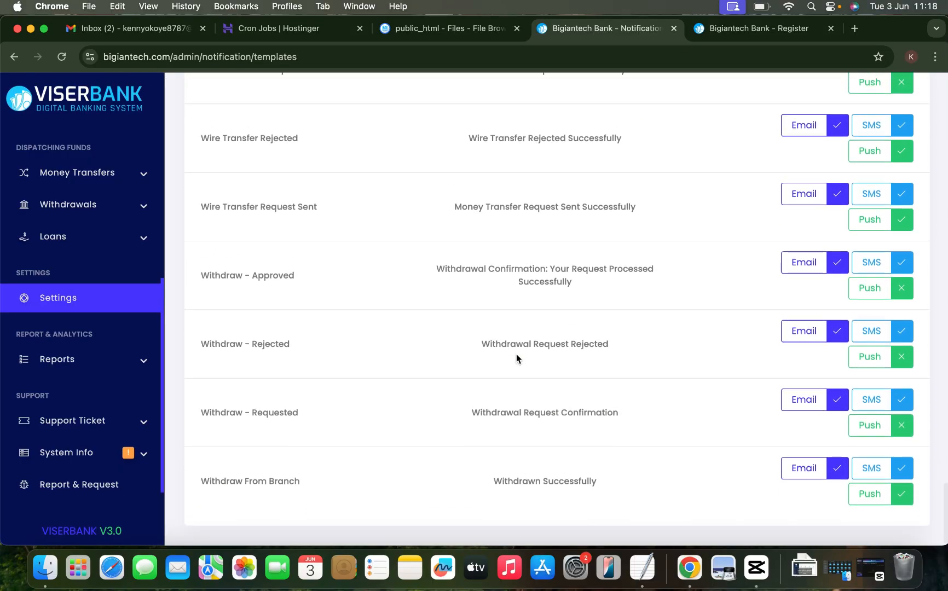
scroll(516, 356, up, 20)
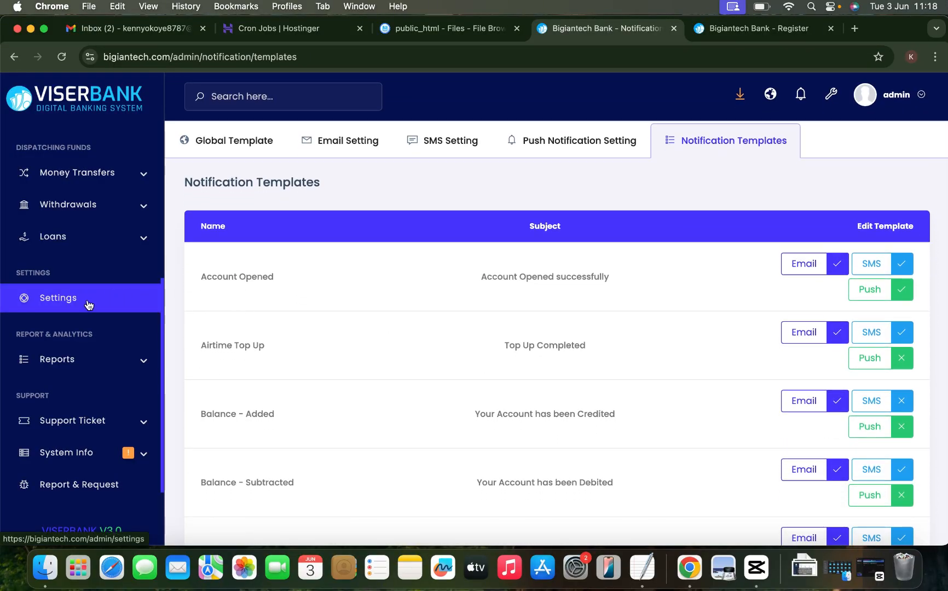
Open Payment Gateways and scroll through the Automatic Gateways list
click(87, 301)
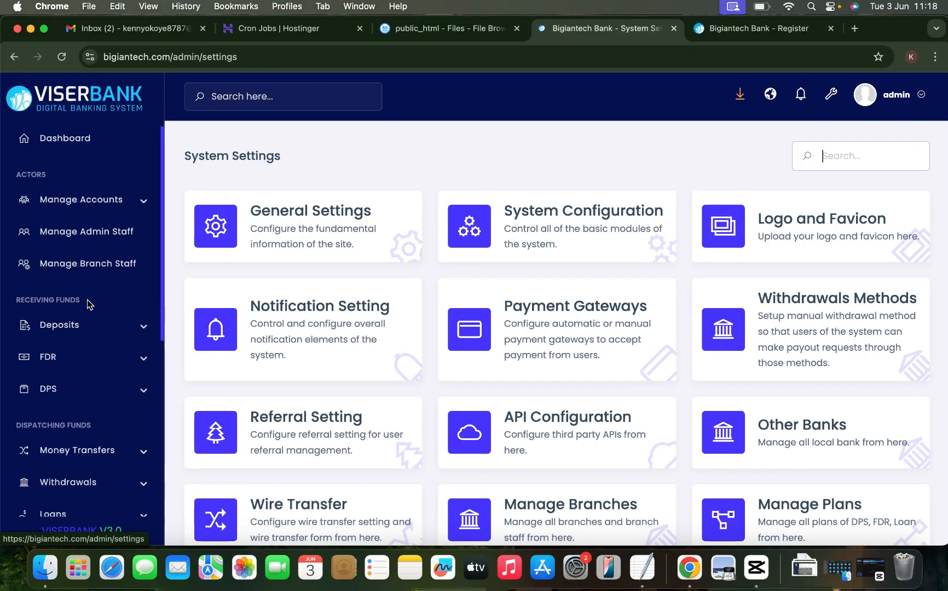
click(539, 339)
scroll(539, 340, down, 2)
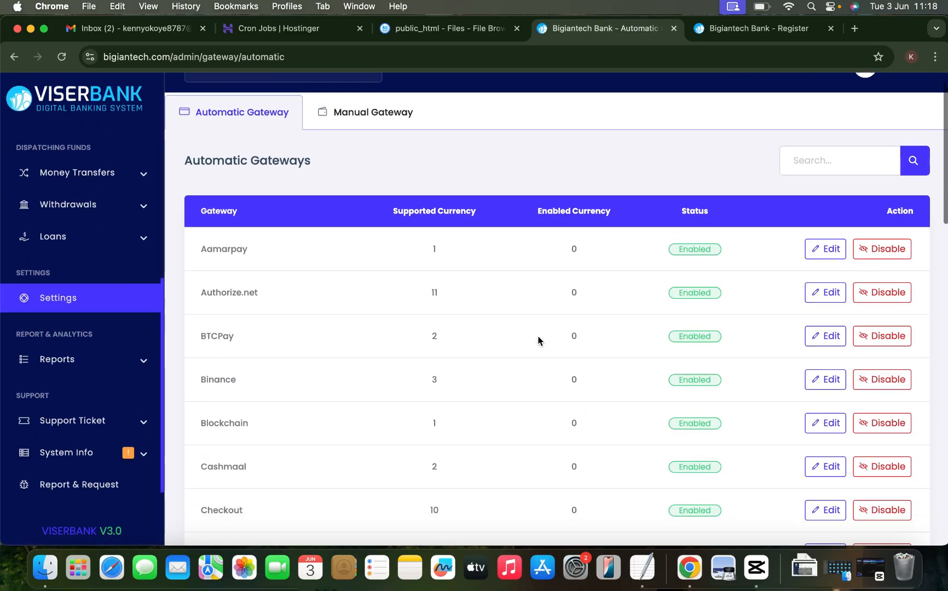
scroll(539, 339, up, 2)
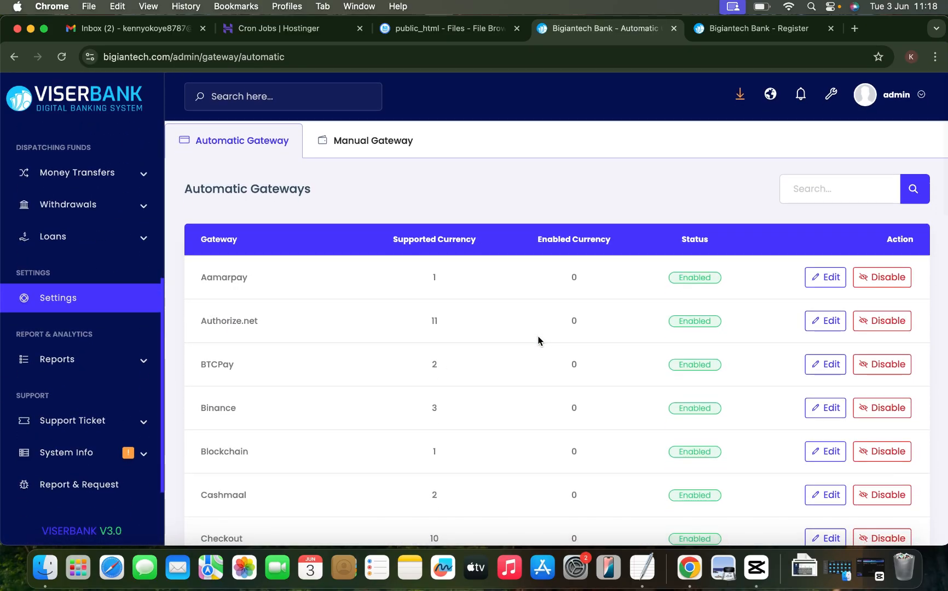
scroll(539, 341, down, 10)
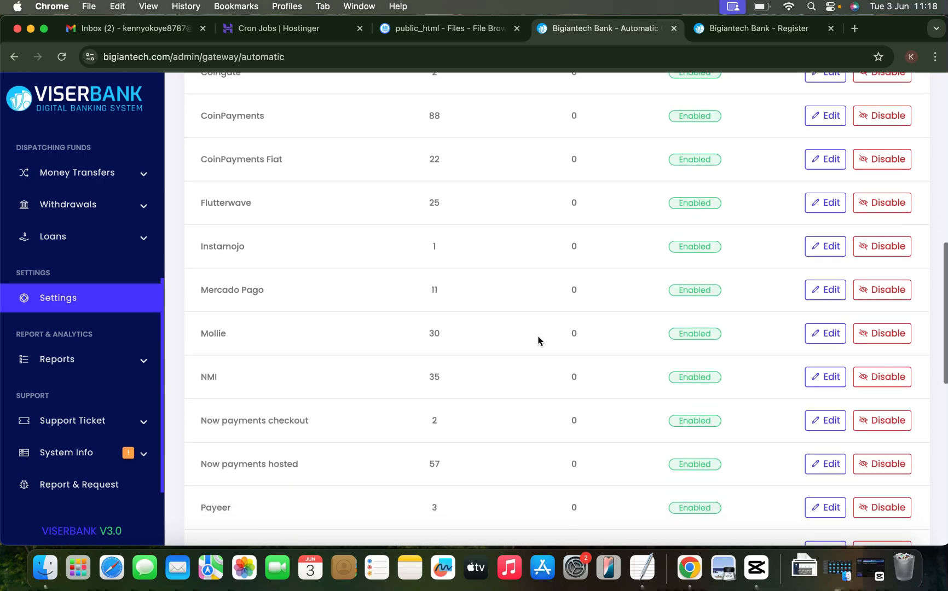
scroll(537, 340, down, 10)
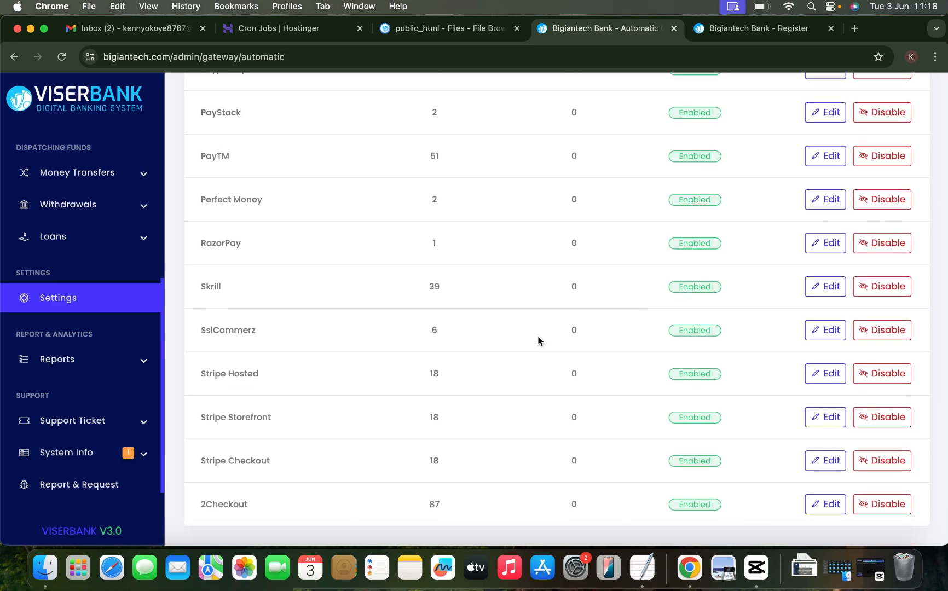
scroll(539, 340, up, 20)
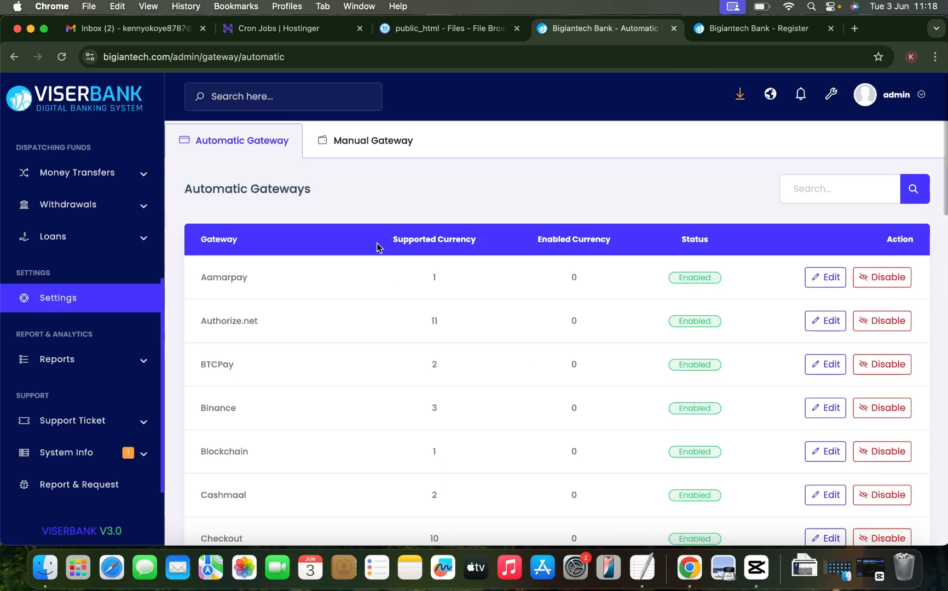
Check the empty Manual Gateways list, then return to the Automatic Gateways list
click(385, 157)
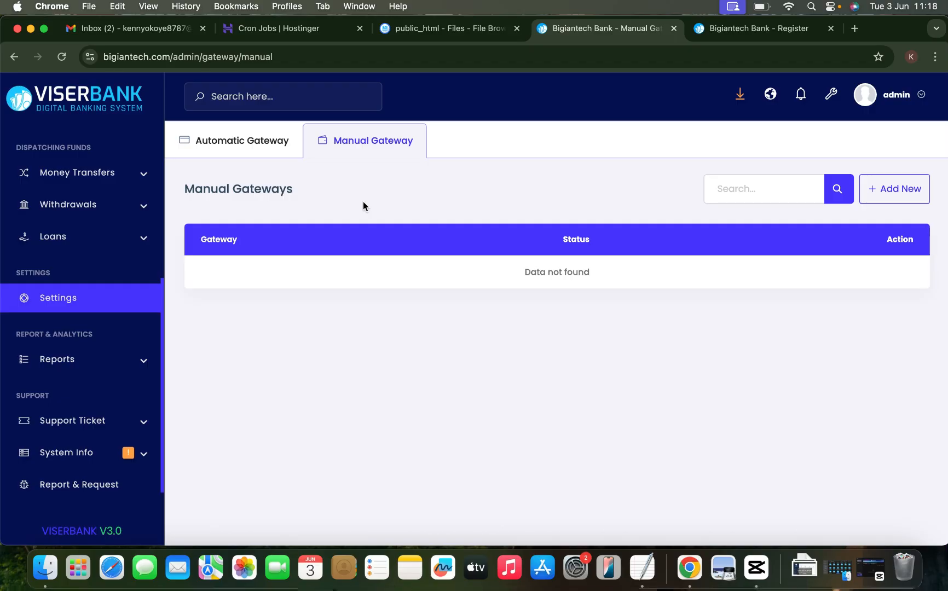
click(239, 149)
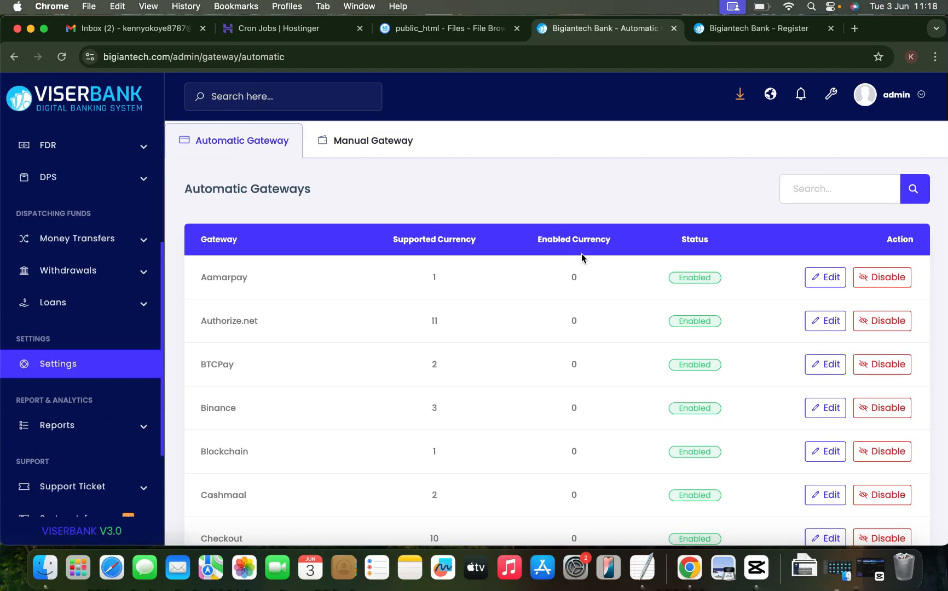
scroll(605, 403, down, 10)
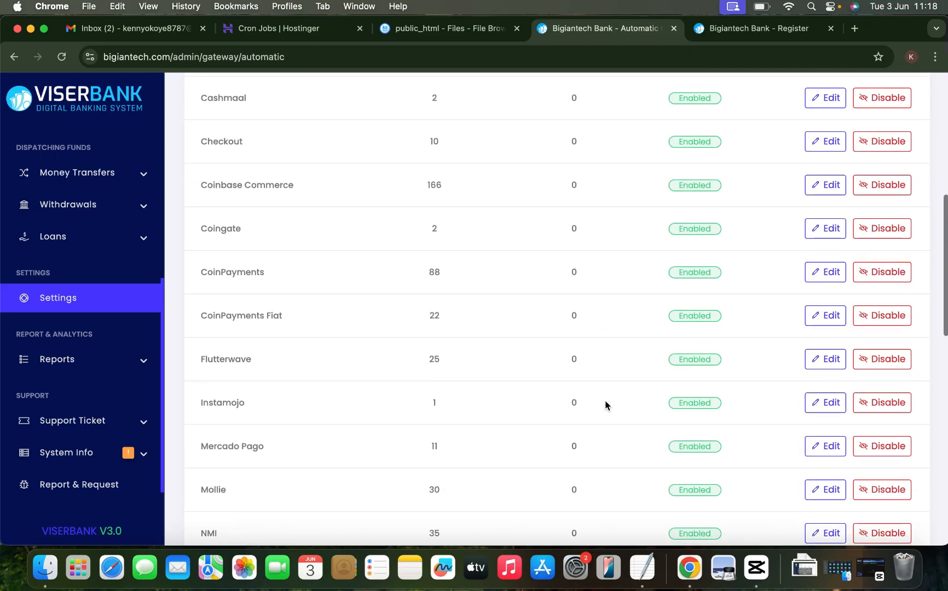
scroll(605, 400, down, 1)
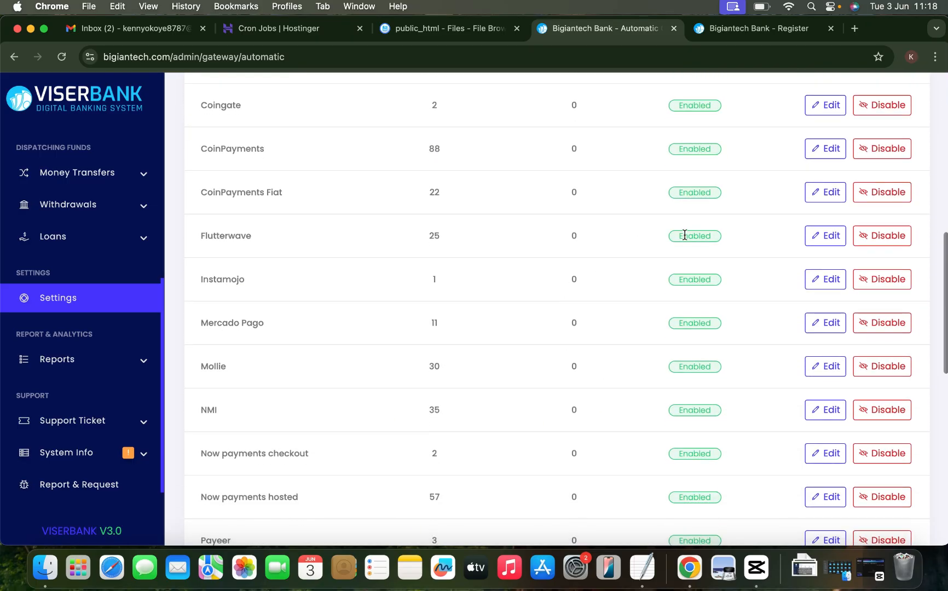
Review Flutterwave's settings and currency list without changes, then reopen the Manual Gateways list
click(809, 234)
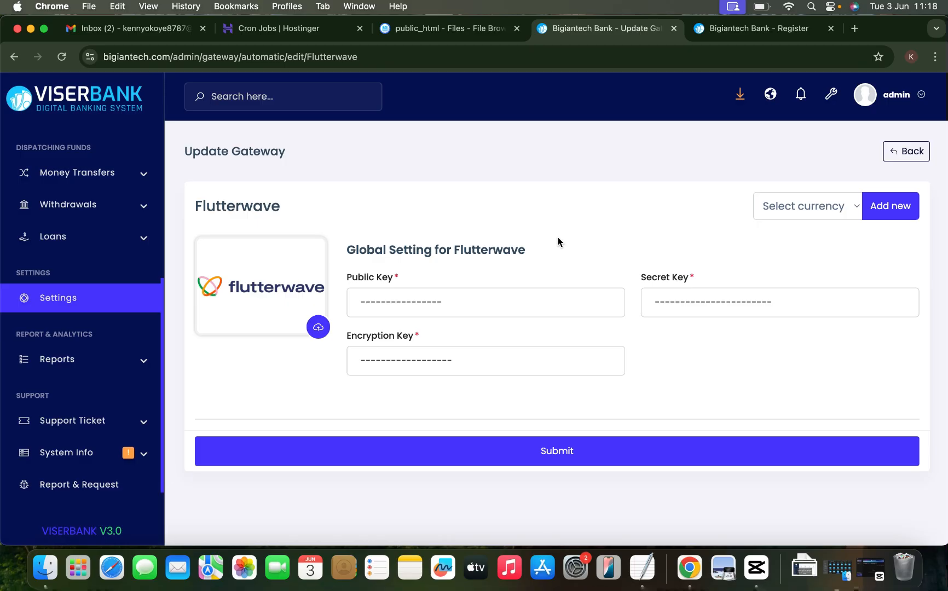
click(804, 206)
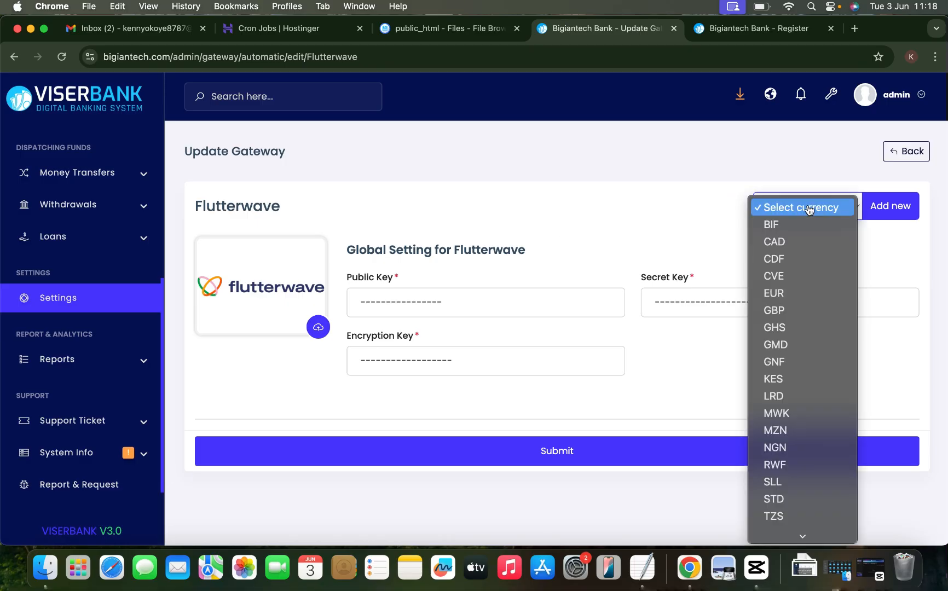
click(640, 212)
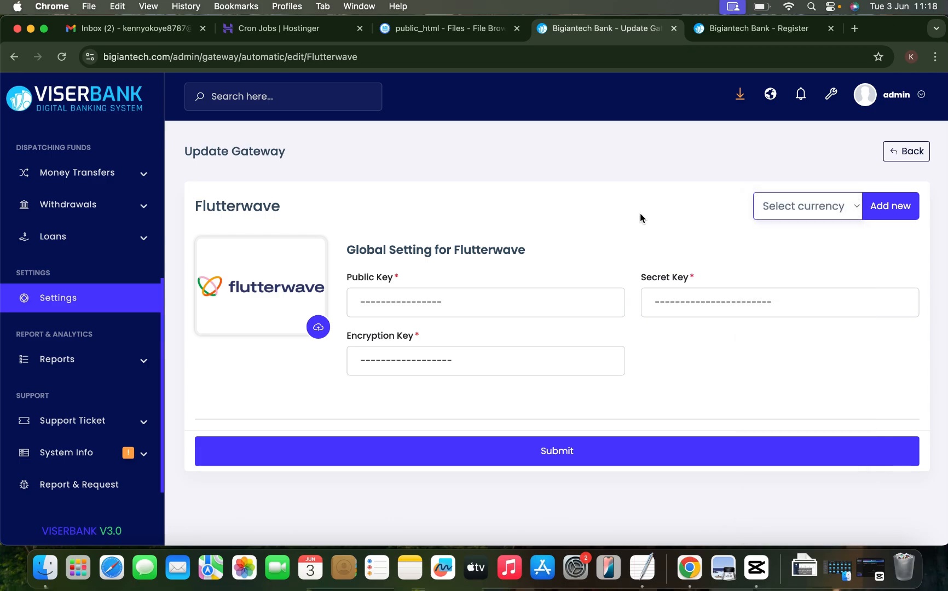
click(918, 149)
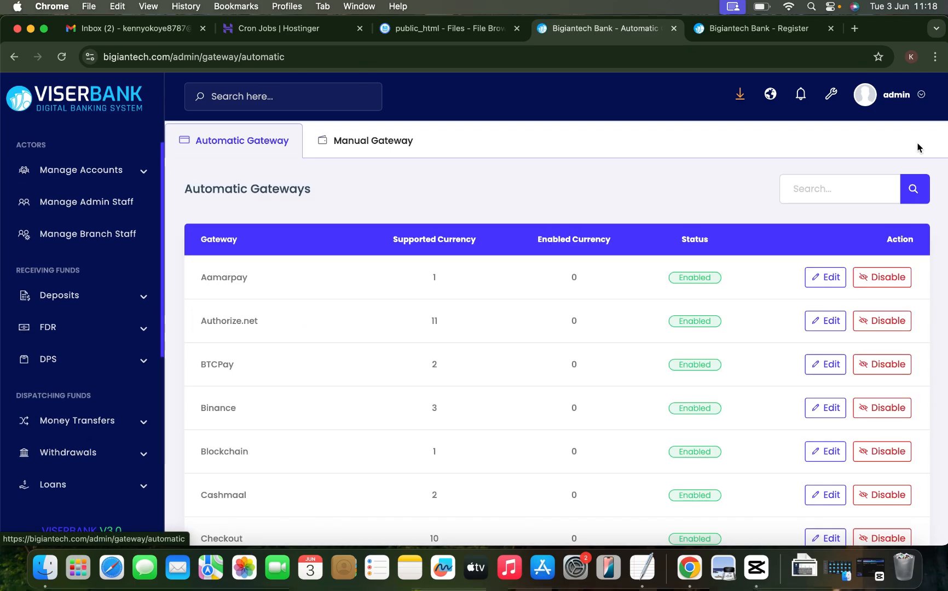
click(405, 159)
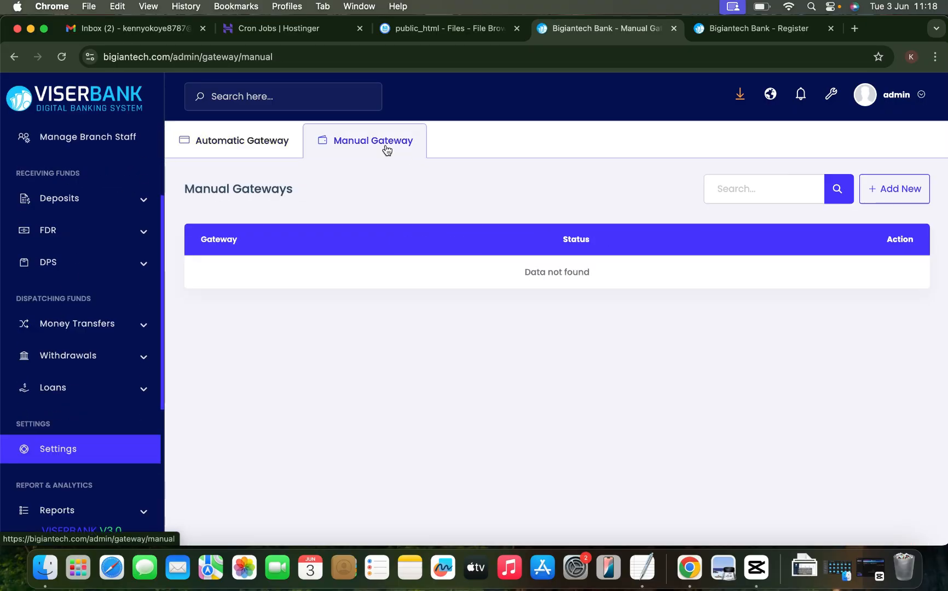
Start a new manual gateway with a bank image, named BANK TRANSFER, in currency USD
click(909, 193)
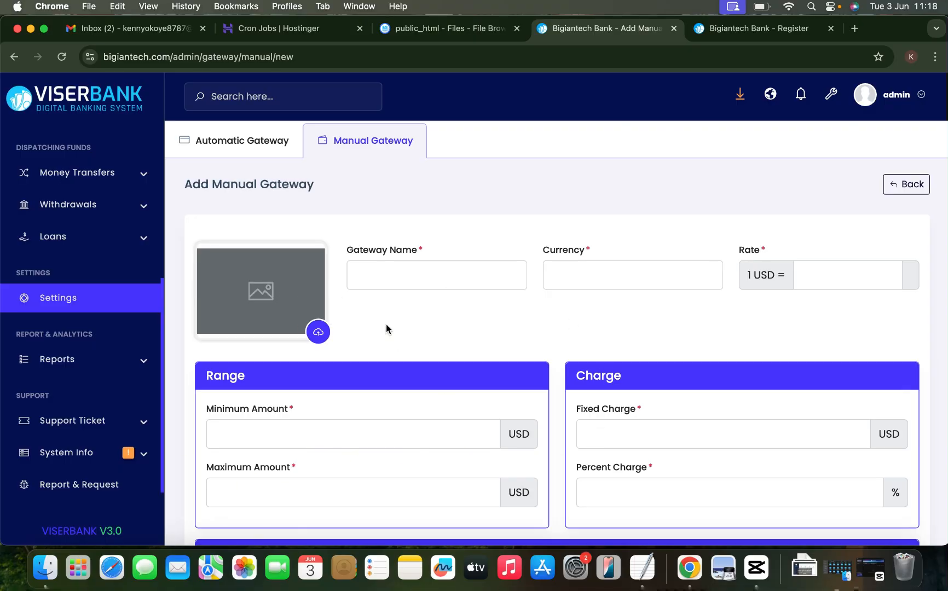
click(589, 559)
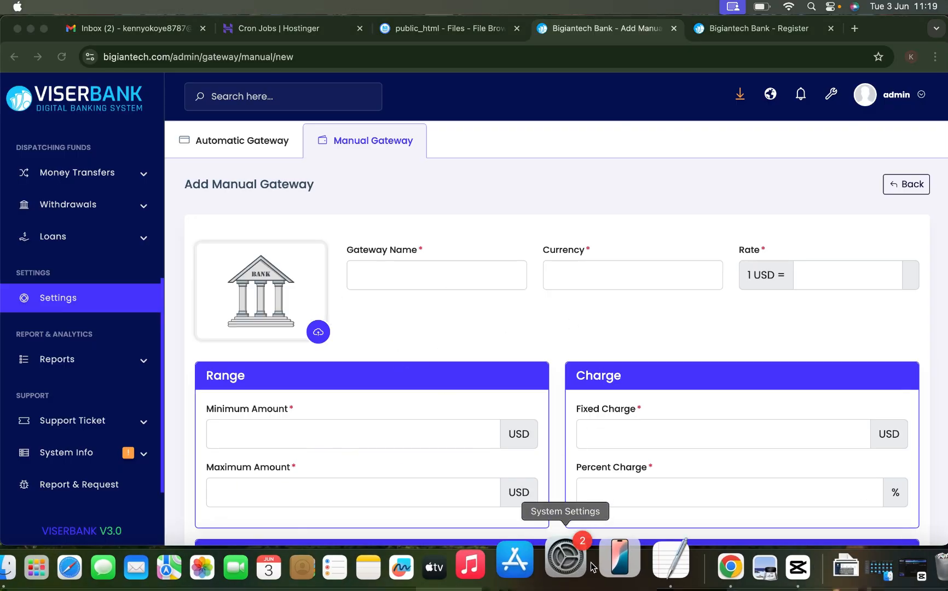
click(435, 276)
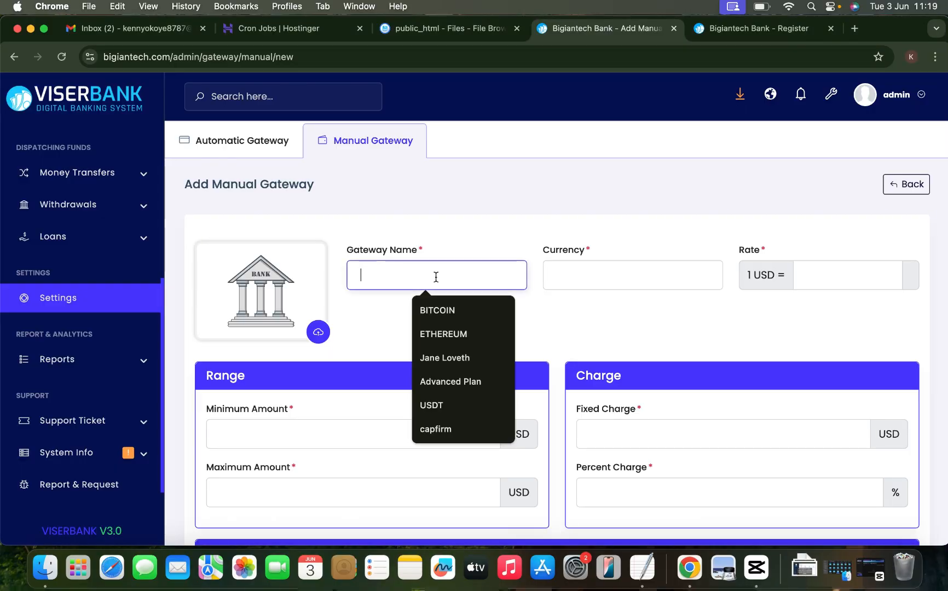
text(B)
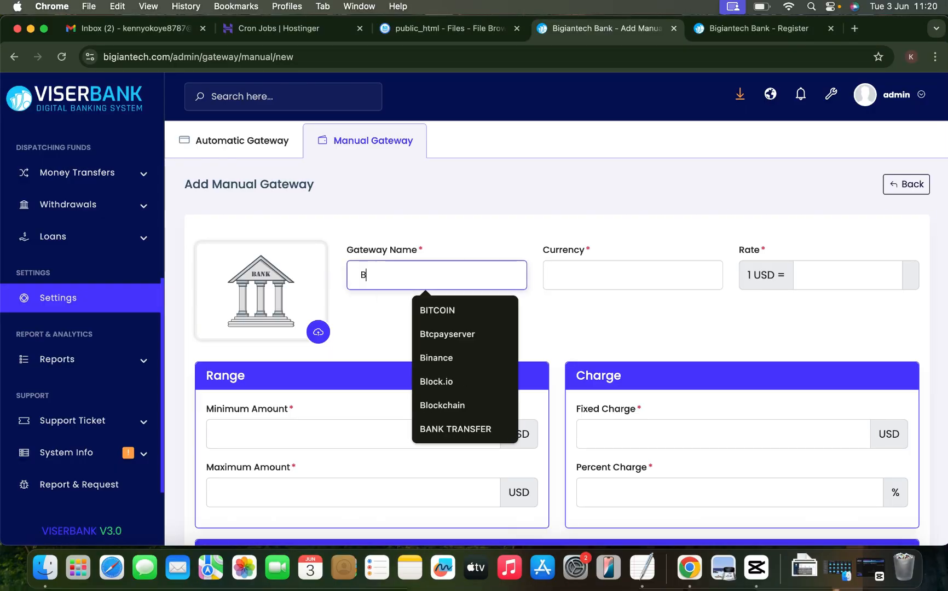
click(466, 428)
click(575, 277)
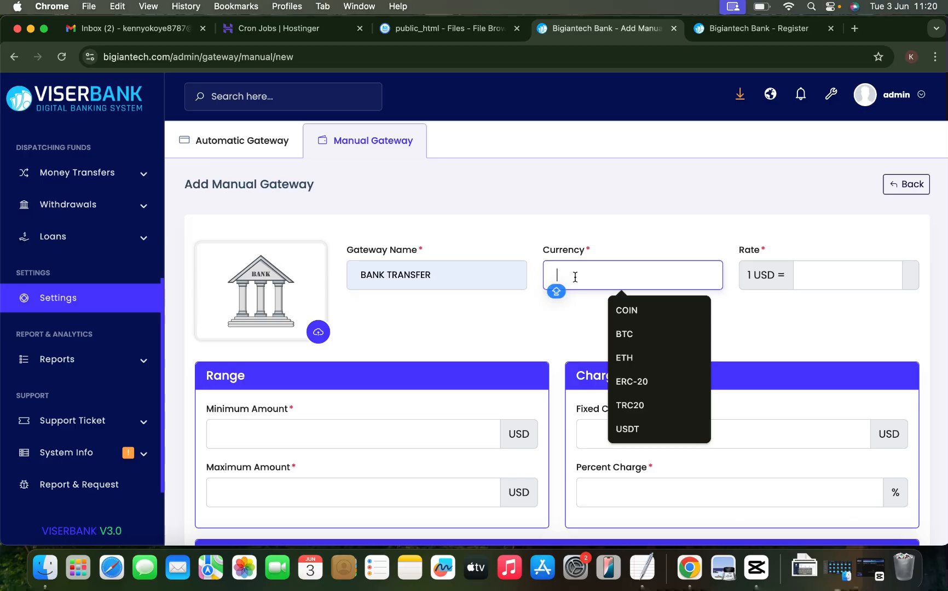
text(USD)
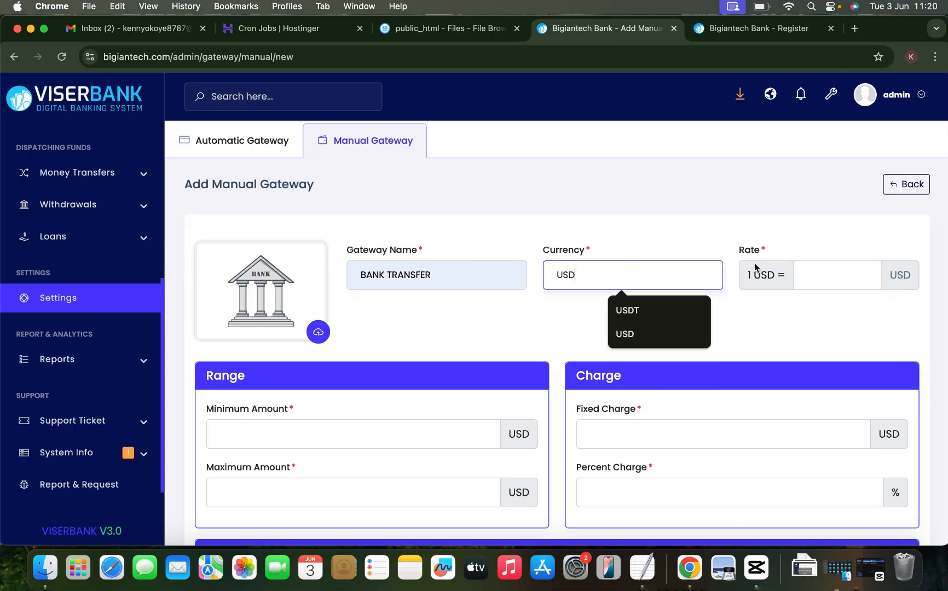
click(814, 284)
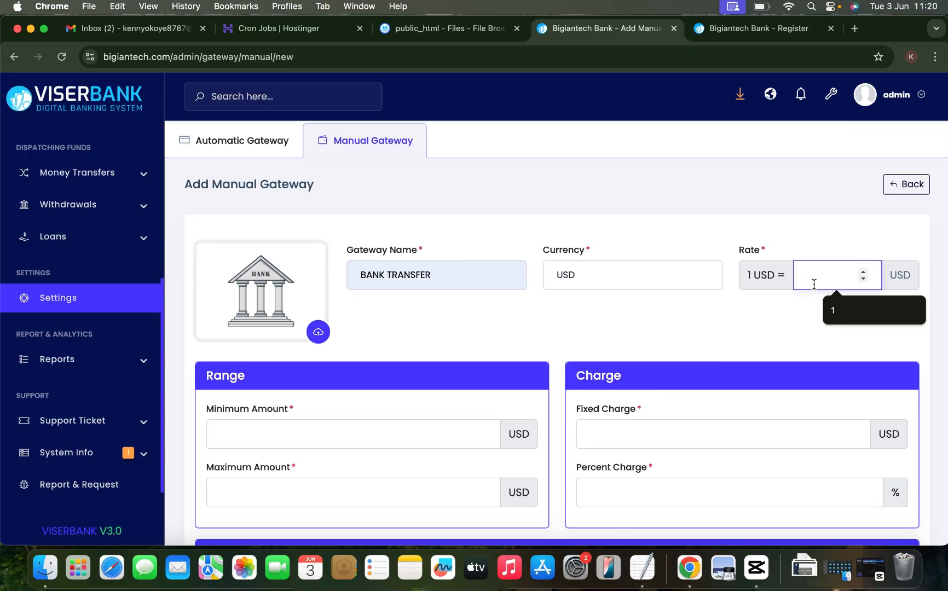
Set rate 1, deposit limits 100 to 1000000 USD, and fixed and percent charges 0
text(1)
scroll(765, 322, down, 5)
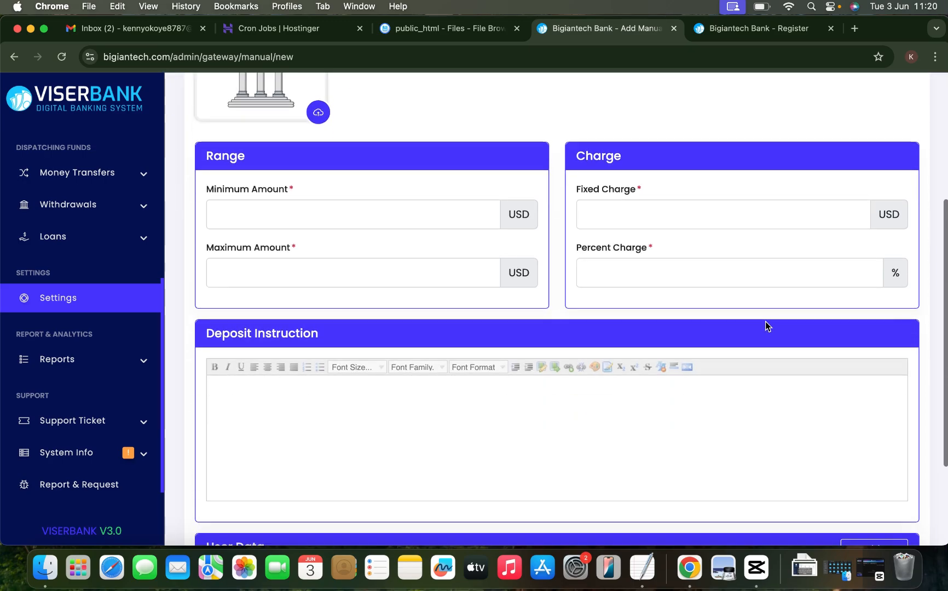
click(364, 199)
text(1)
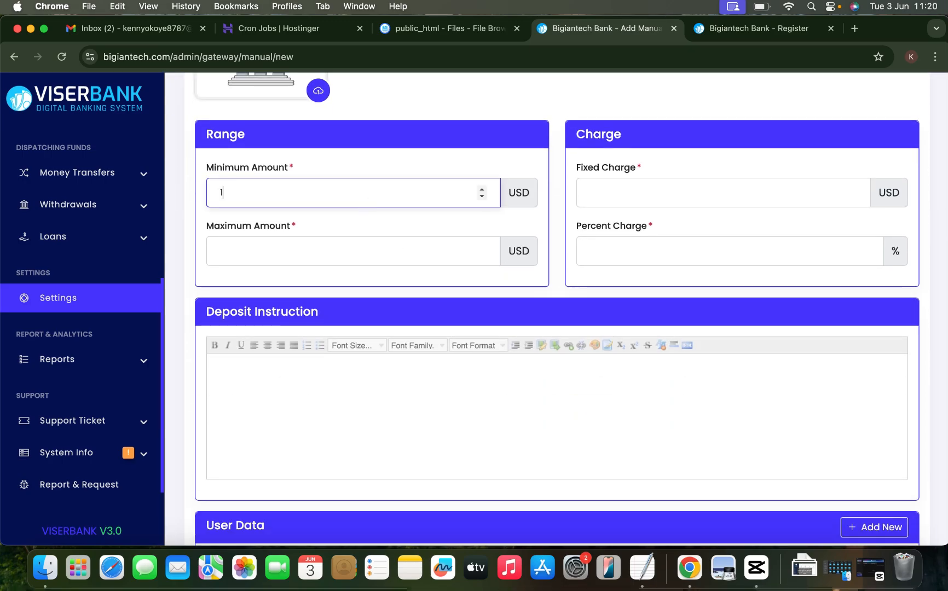
text(00)
click(340, 245)
text(1000)
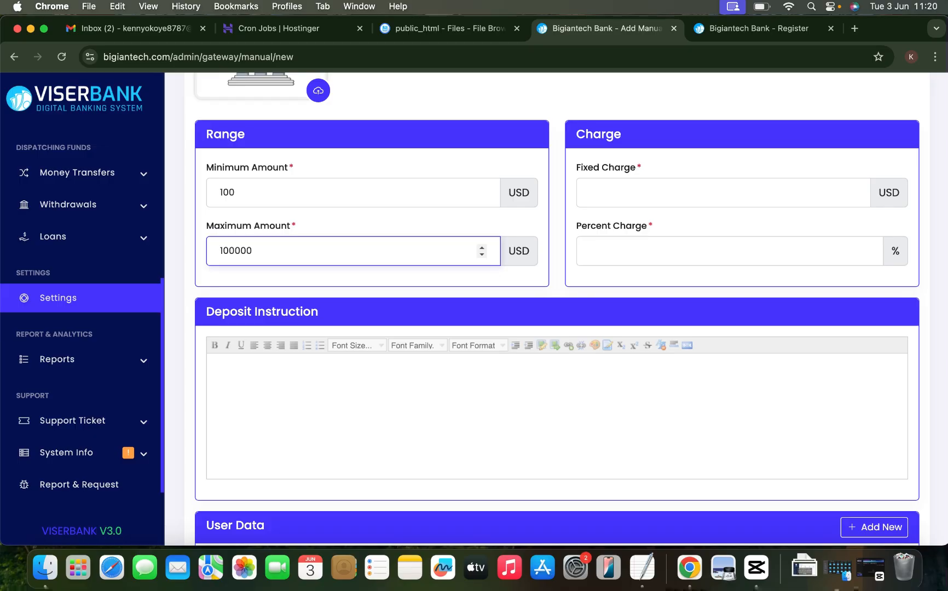
click(640, 192)
text(0)
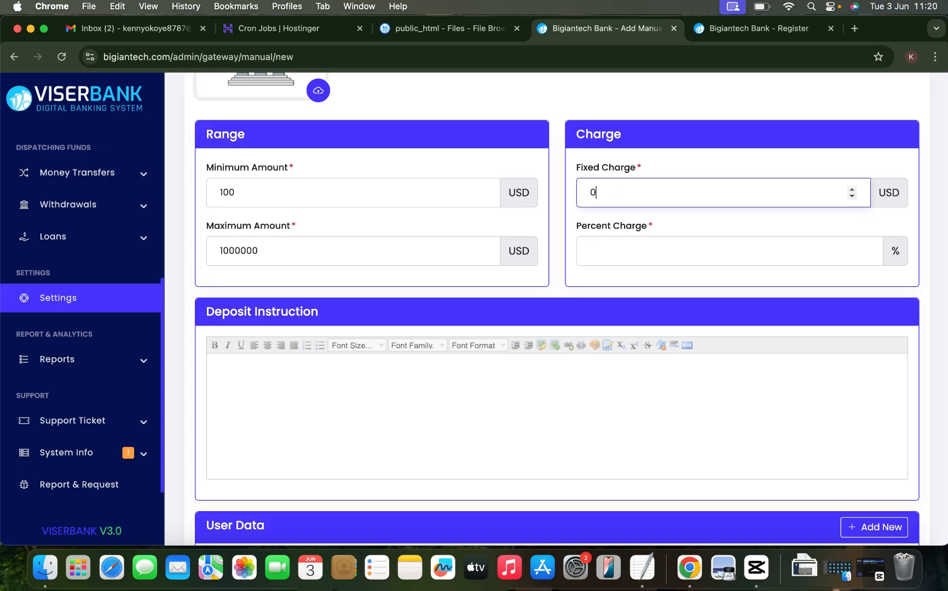
click(625, 247)
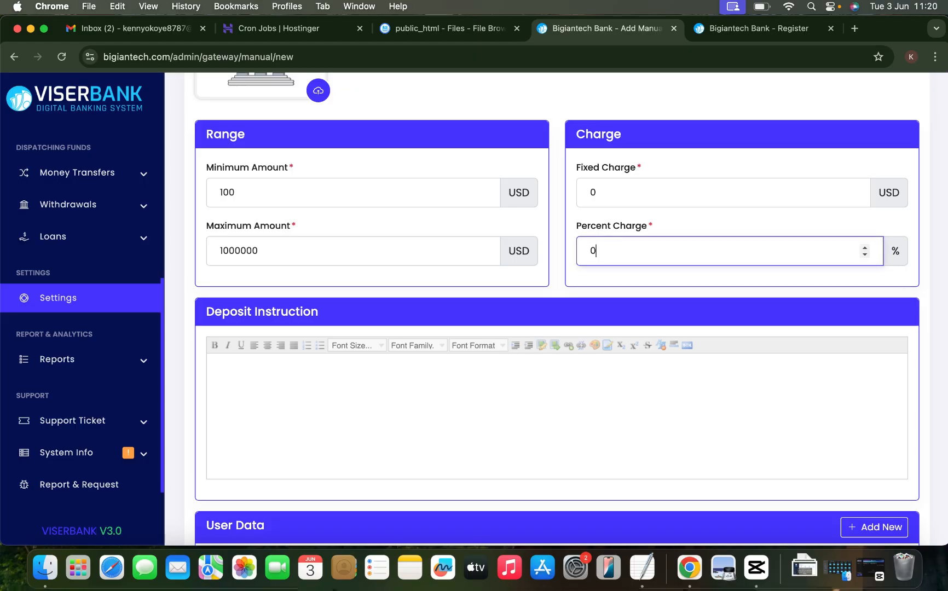
scroll(508, 290, down, 4)
Write deposit instructions to pay into the opay bank account, with its account number and holder name
click(508, 290)
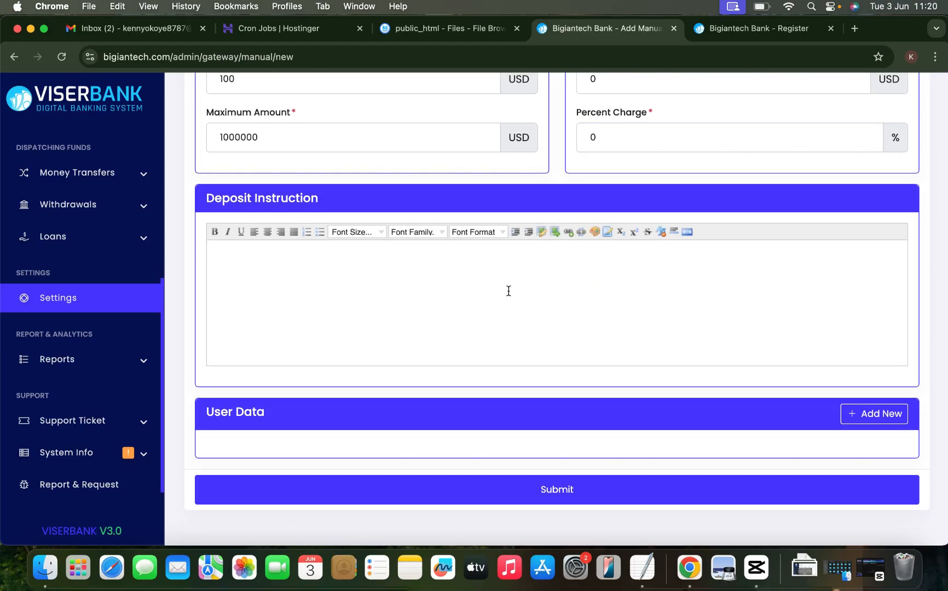
text(make thr )
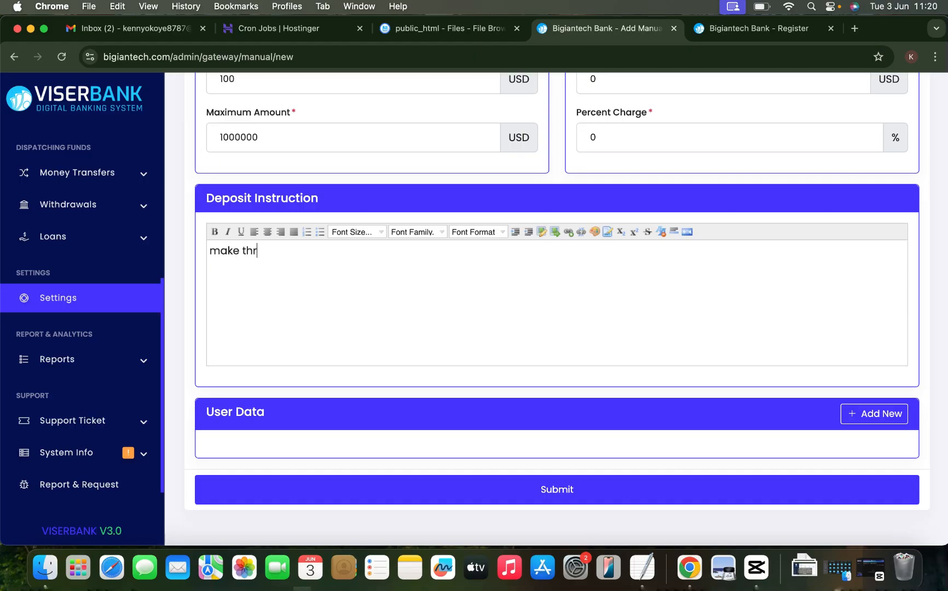
key(BackSpace)
key(BackSpace)
text(e payment to the)
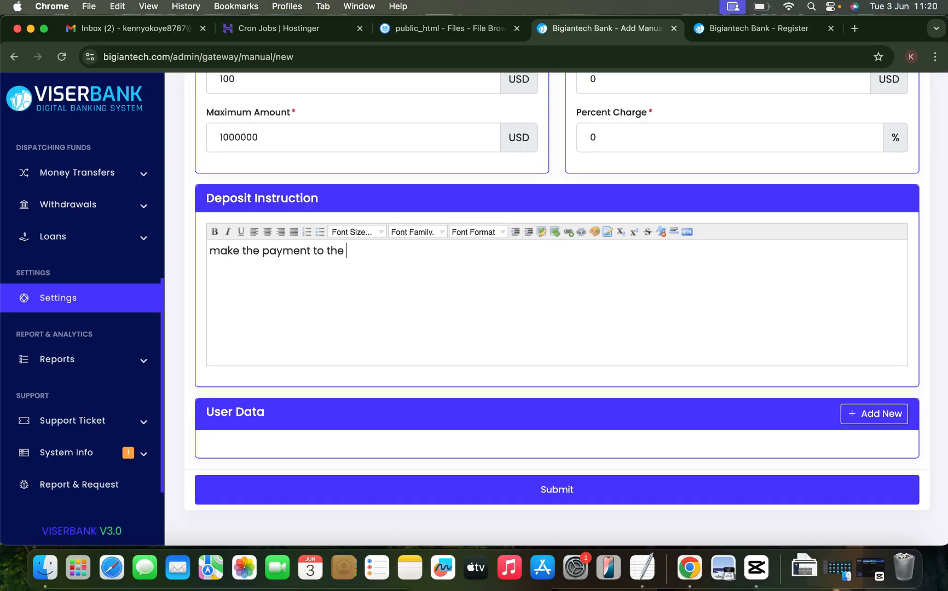
text( bank account below)
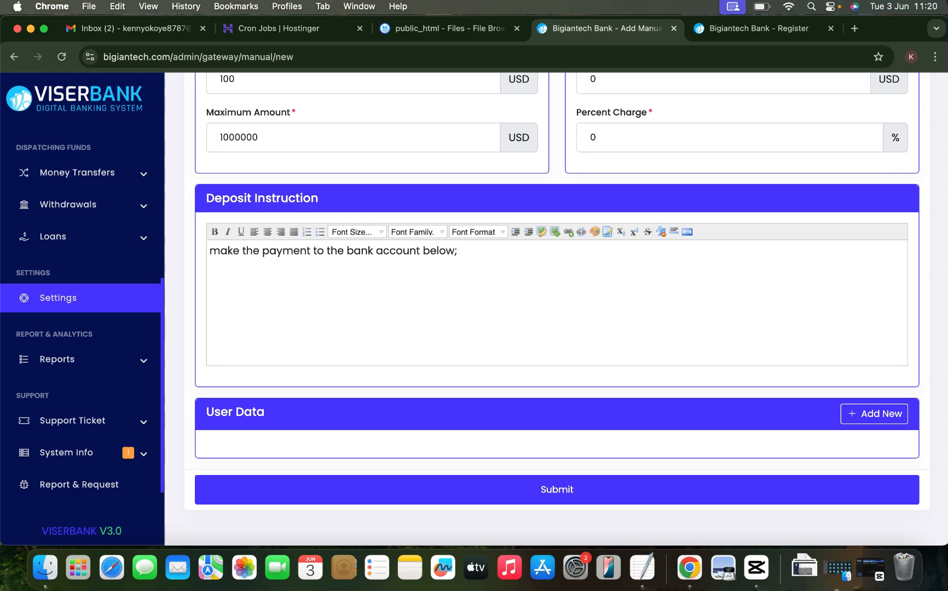
text(opay)
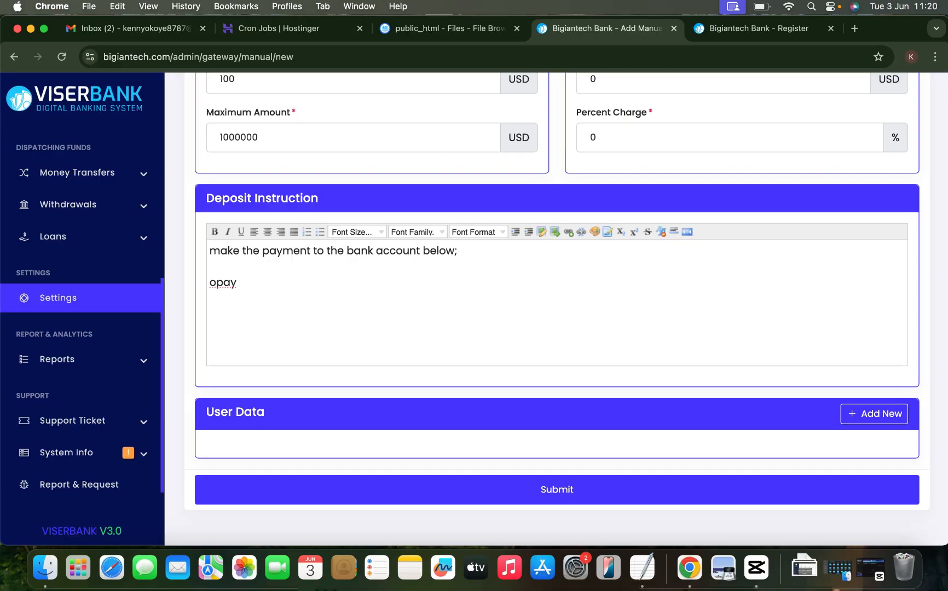
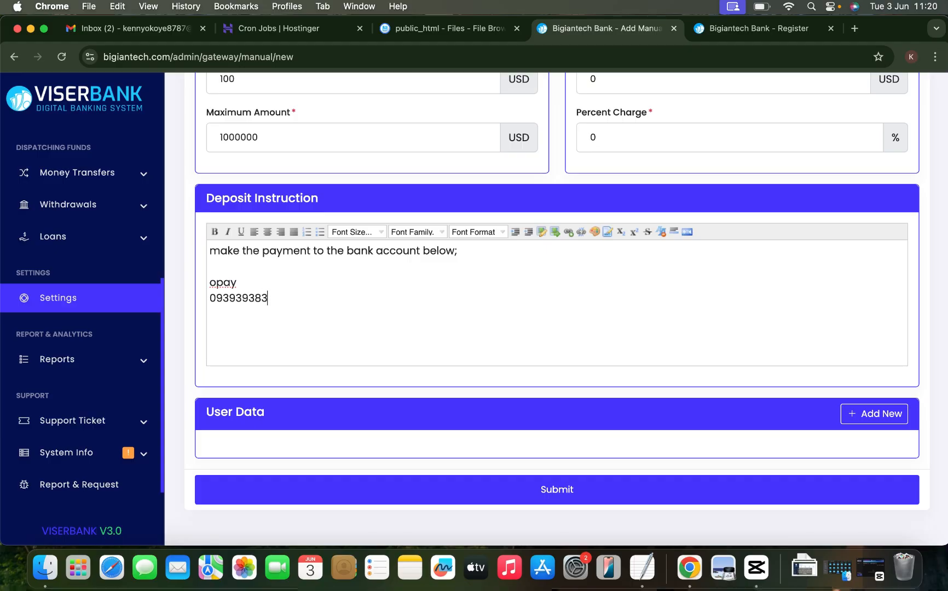
key(Return)
text(bigiantech)
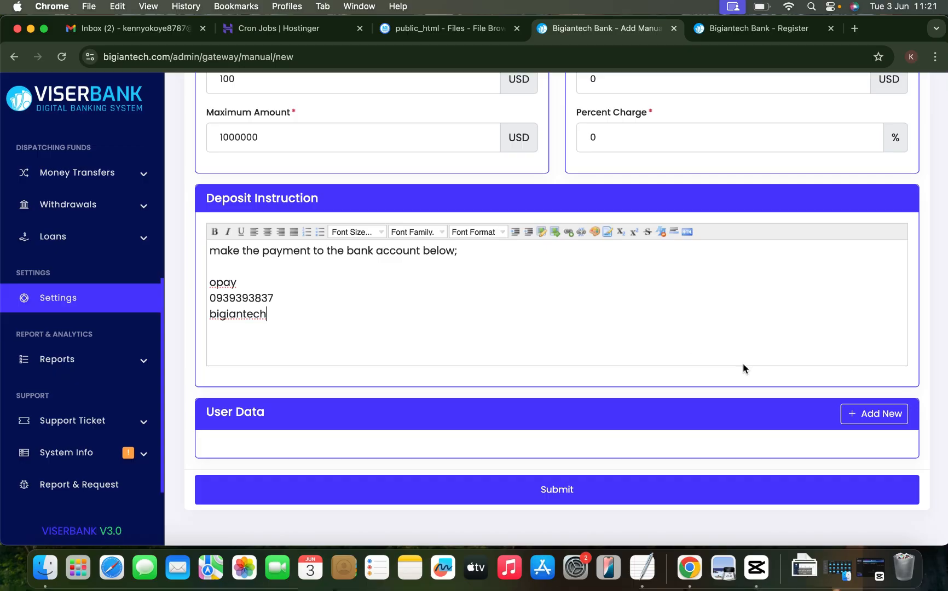
Add a required File user-data field labelled 'Upload payment proof'
click(859, 414)
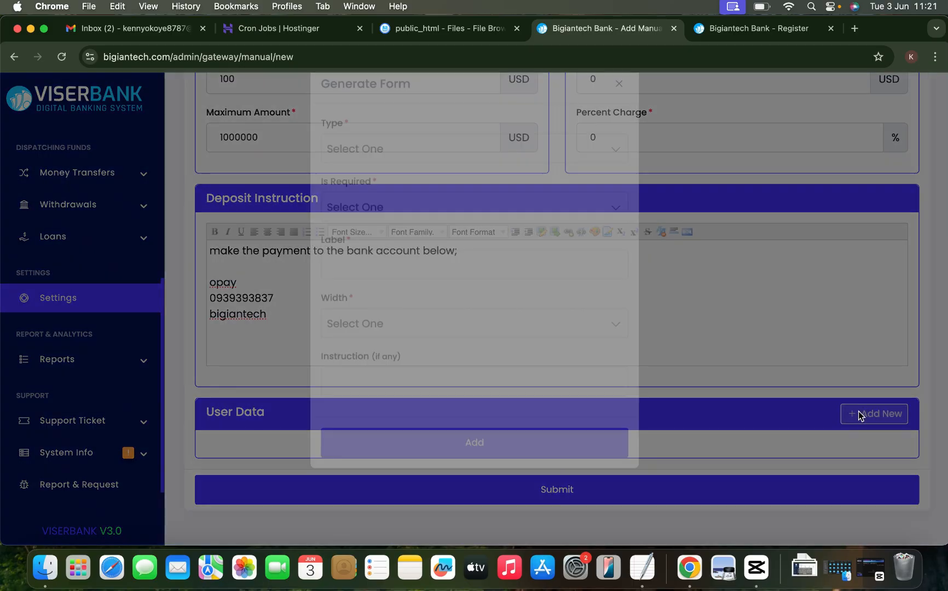
click(454, 180)
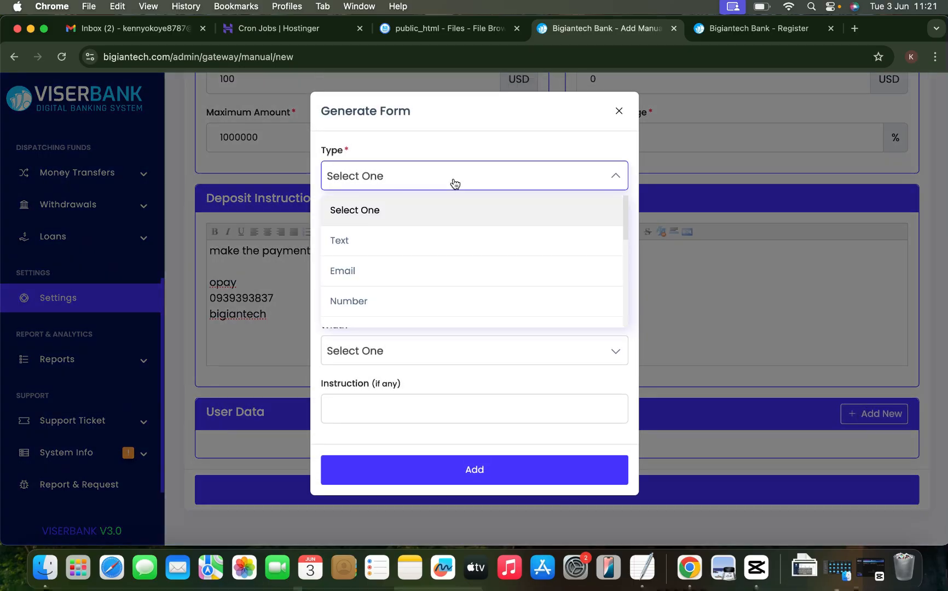
scroll(426, 274, down, 3)
scroll(426, 274, down, 3)
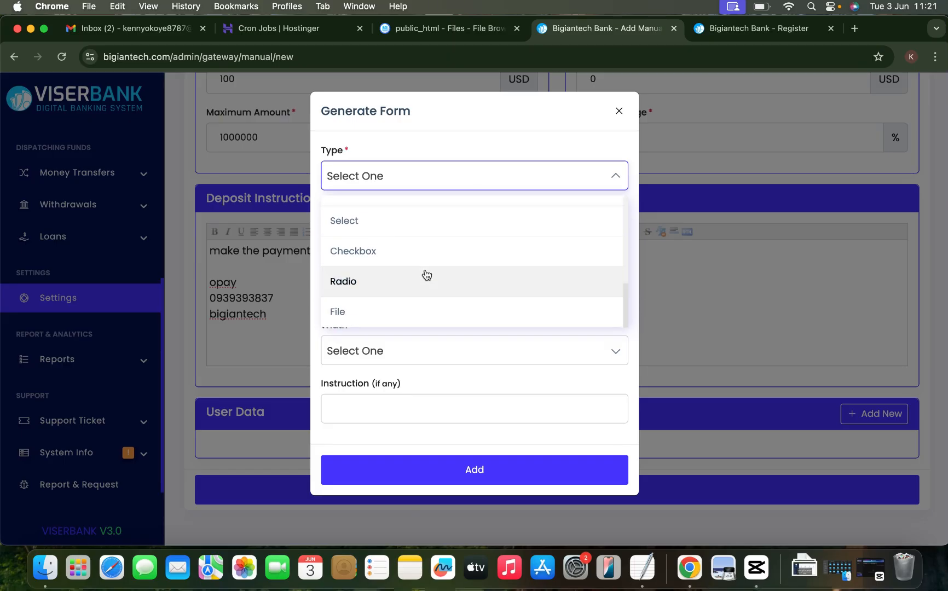
click(405, 314)
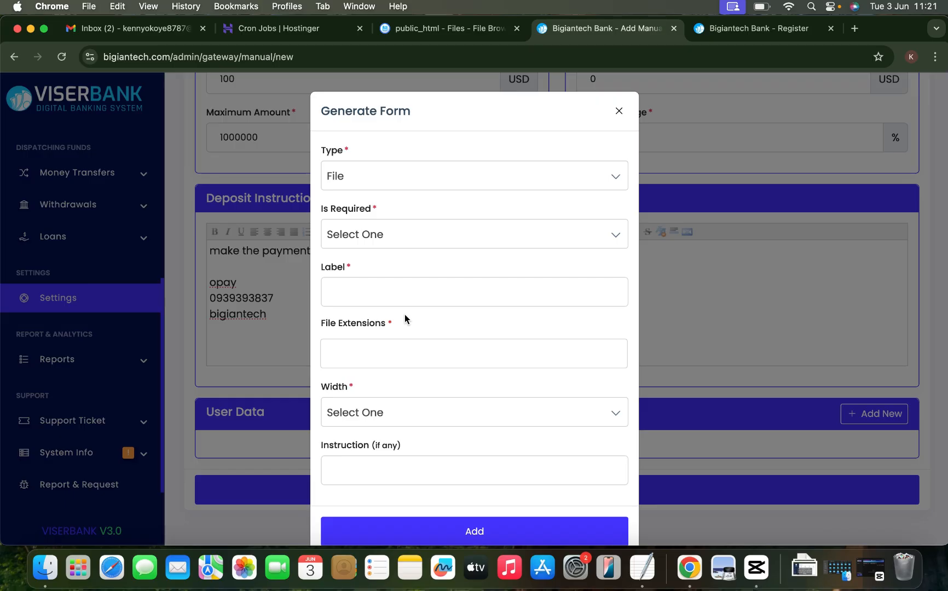
click(435, 235)
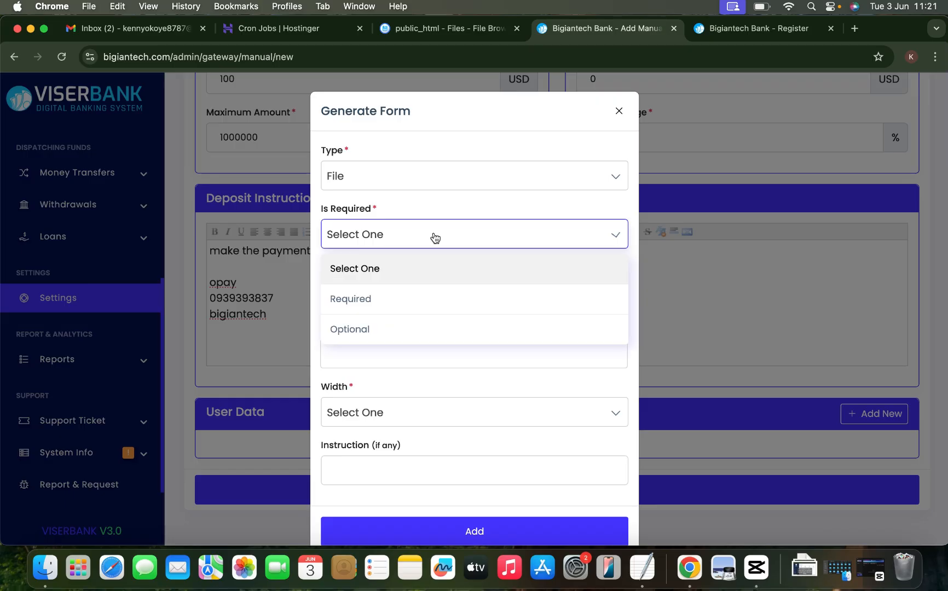
click(414, 298)
text(Uploa)
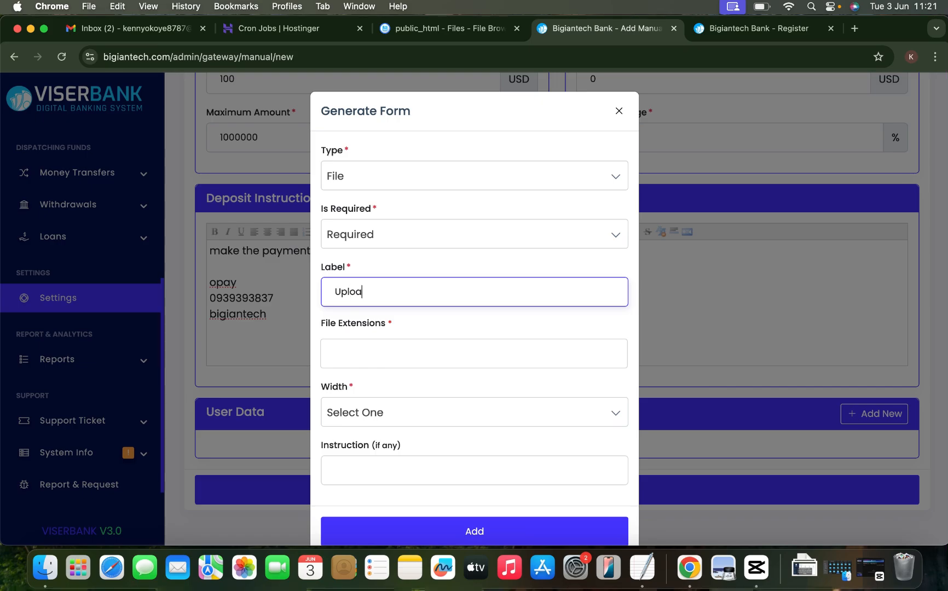
text(d paymen)
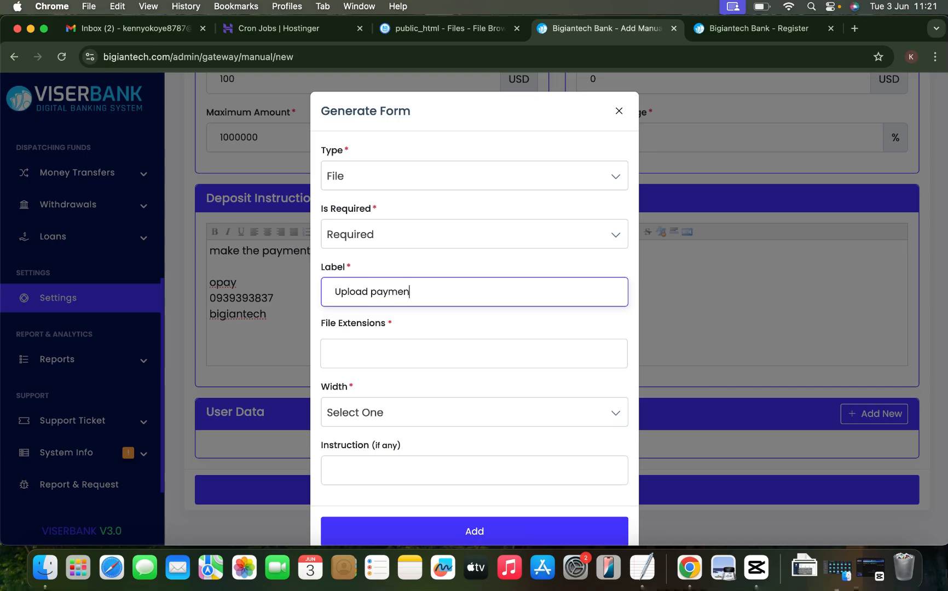
text(t proof)
Allow JPG, JPEG, PNG and PDF extensions and set the field width to 100%
click(389, 350)
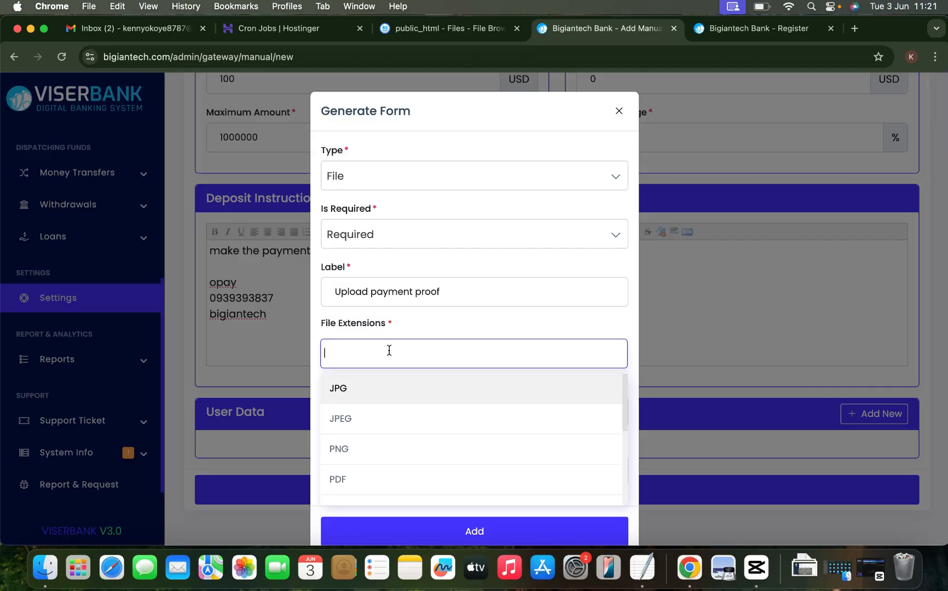
click(382, 390)
click(405, 352)
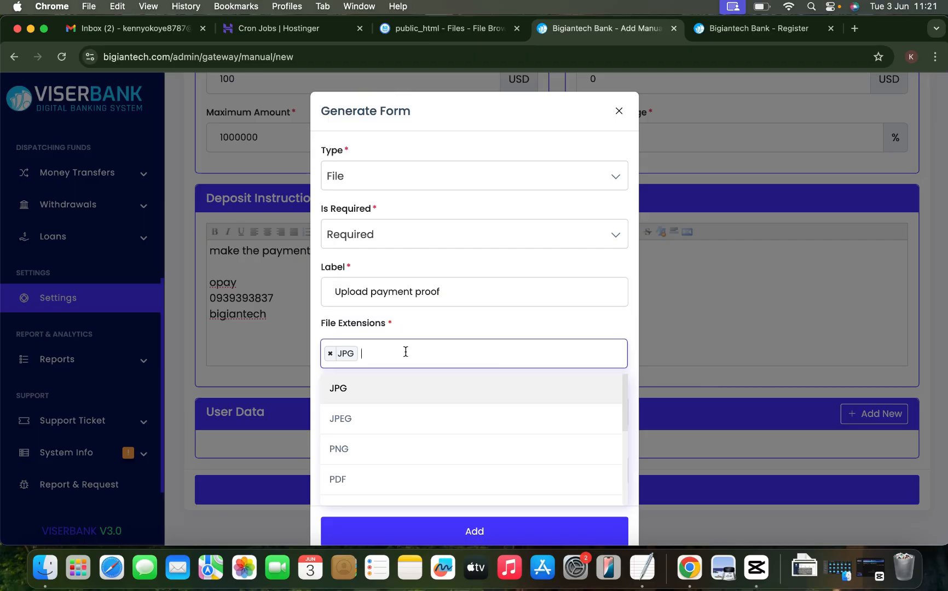
click(404, 419)
click(443, 355)
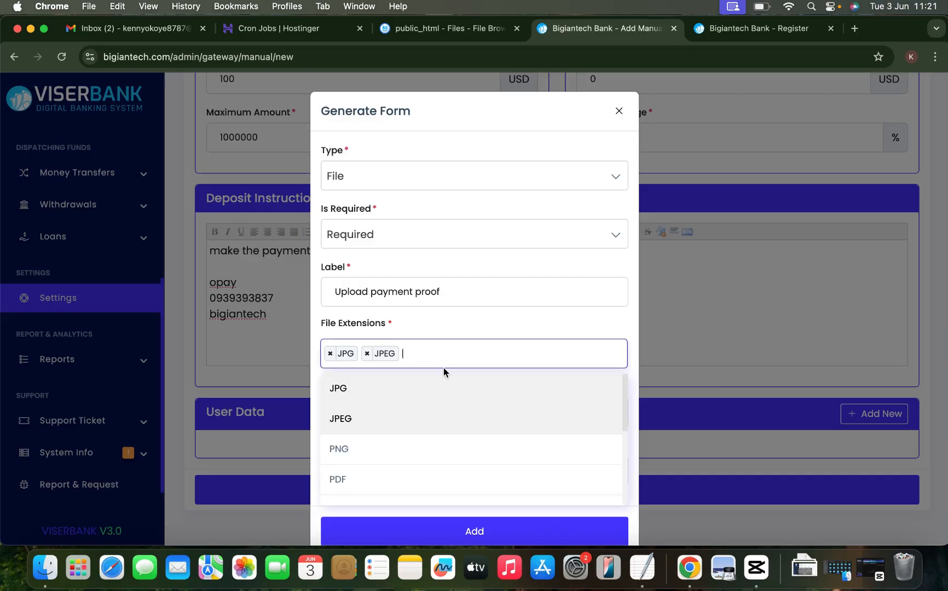
click(434, 466)
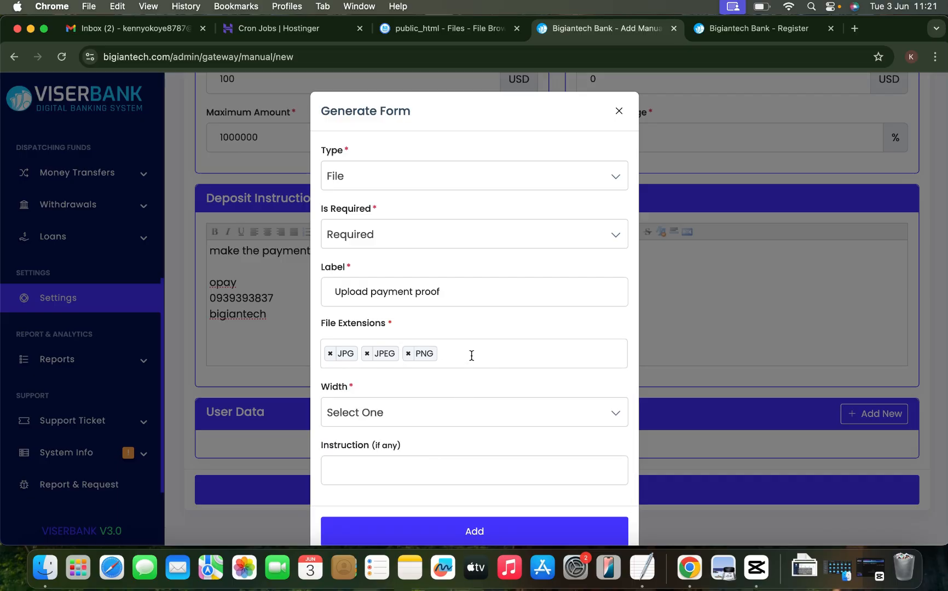
click(471, 355)
scroll(442, 487, down, 3)
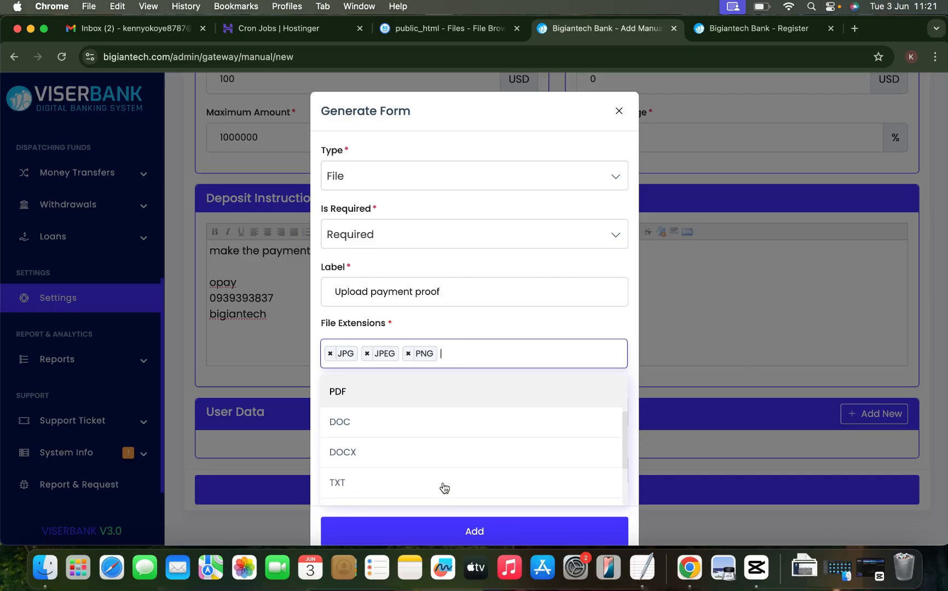
click(424, 393)
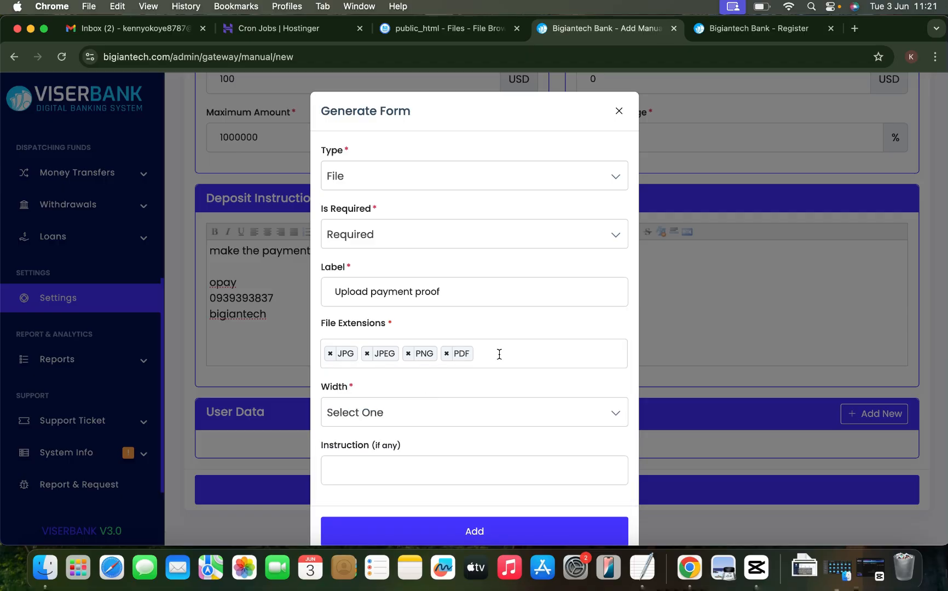
scroll(498, 353, down, 1)
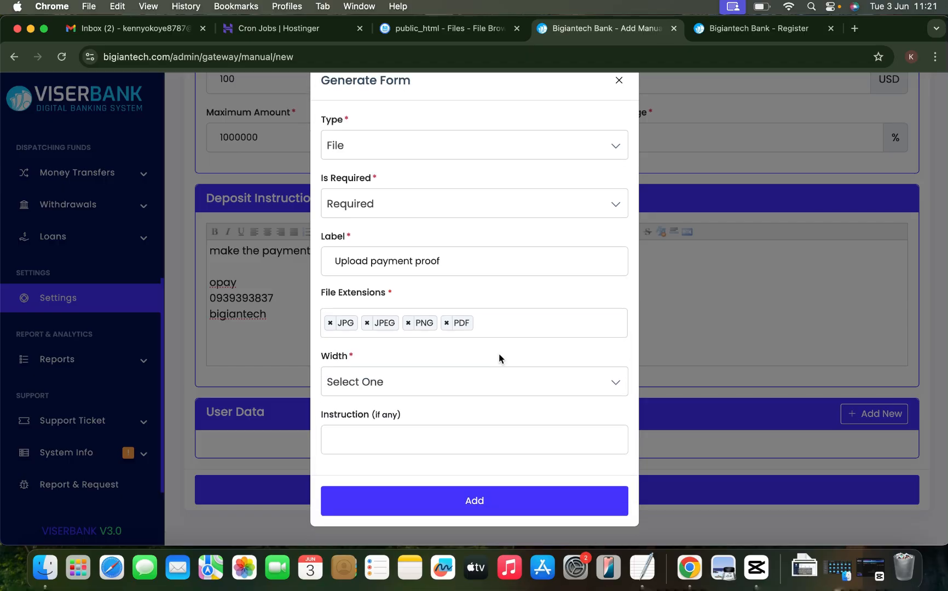
click(448, 395)
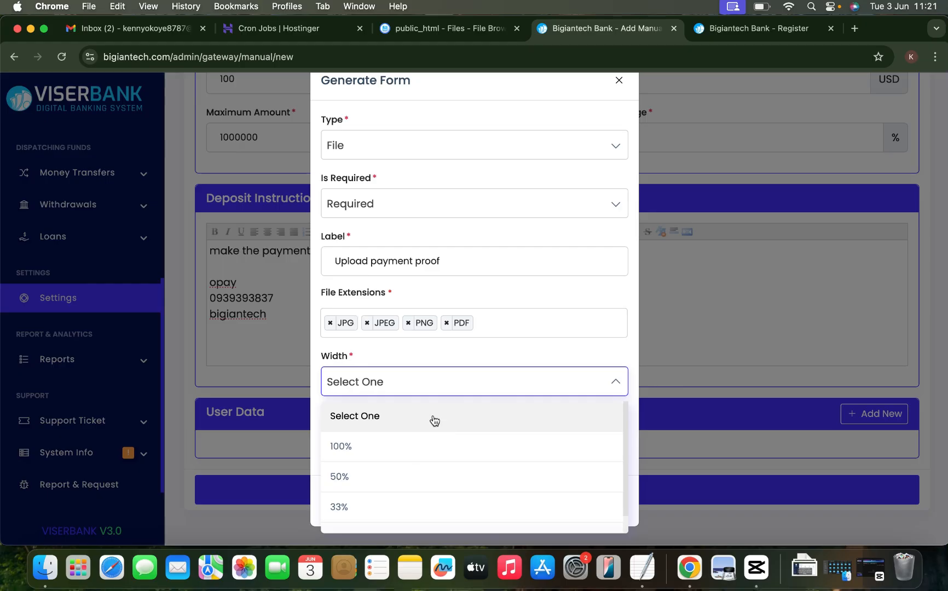
click(373, 446)
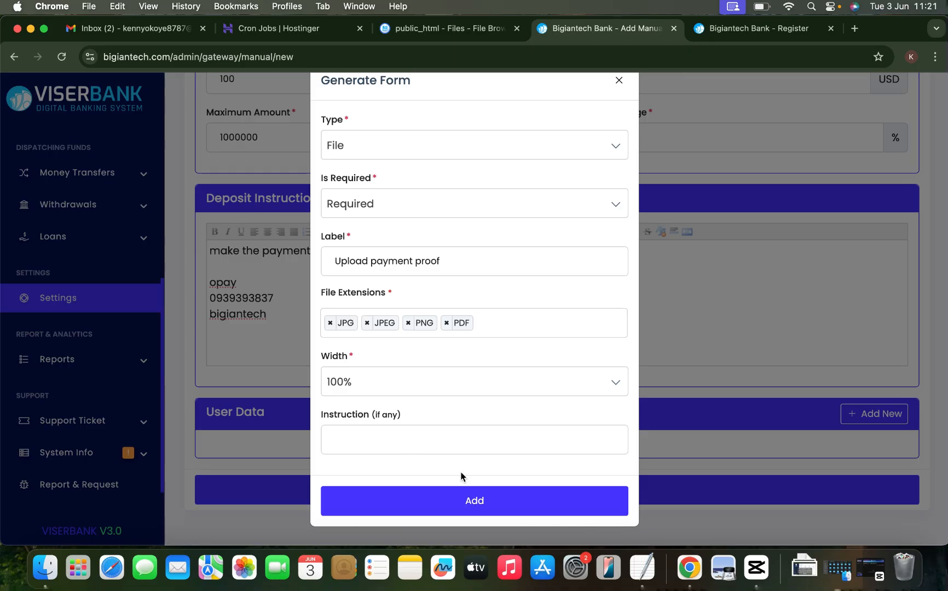
Add the 'Upload payment proof' field to User Data and submit the BANK TRANSFER gateway
click(485, 508)
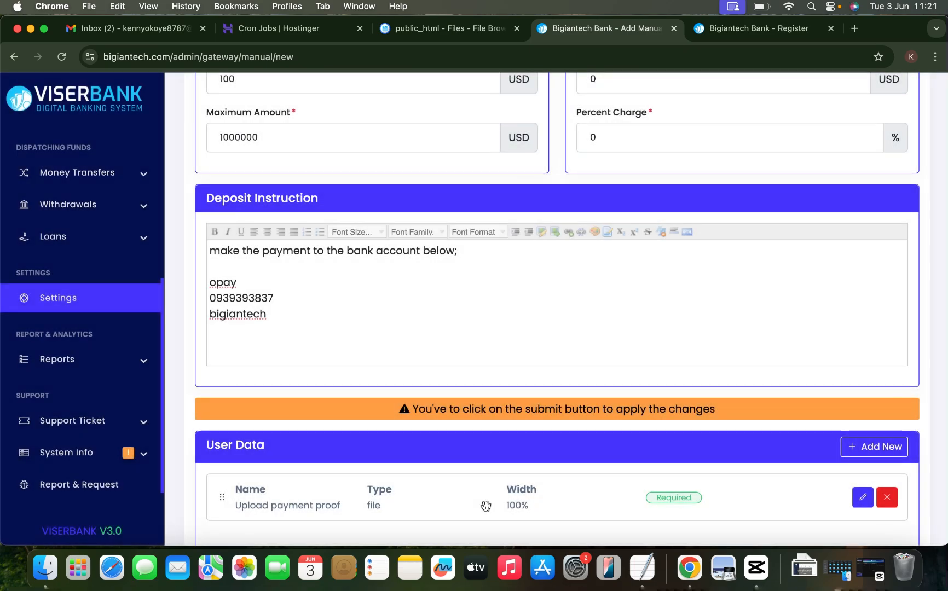
scroll(576, 369, down, 3)
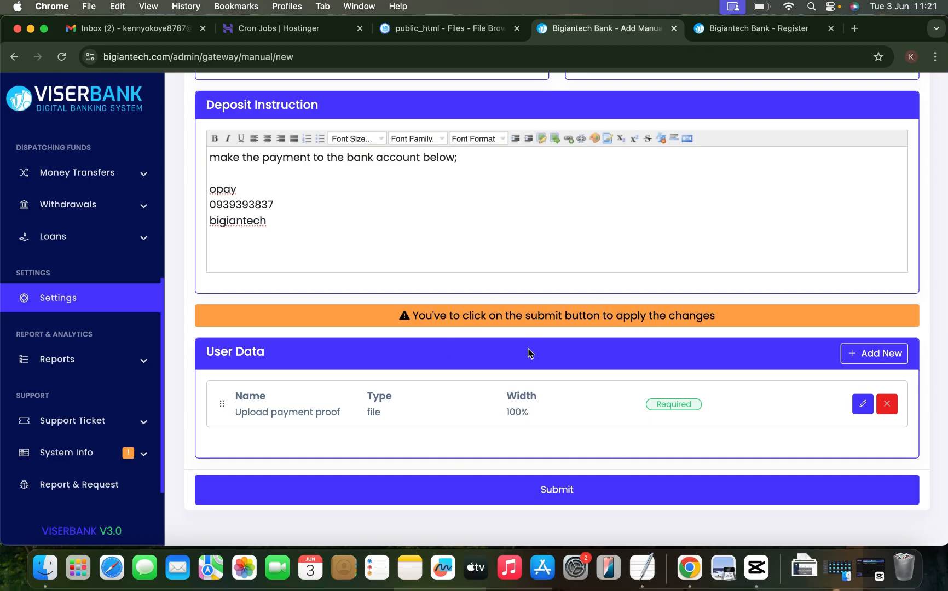
scroll(338, 311, up, 10)
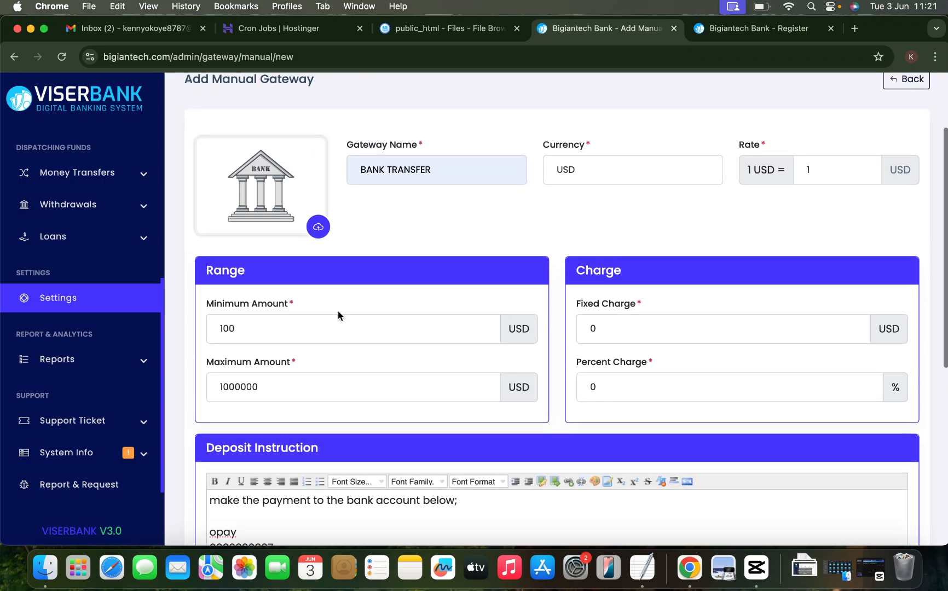
scroll(338, 310, down, 10)
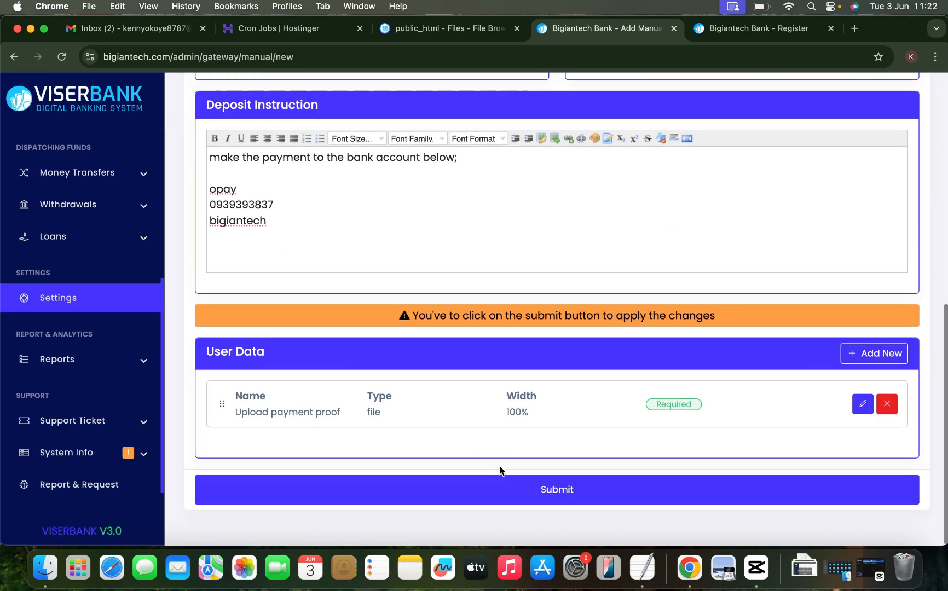
click(525, 501)
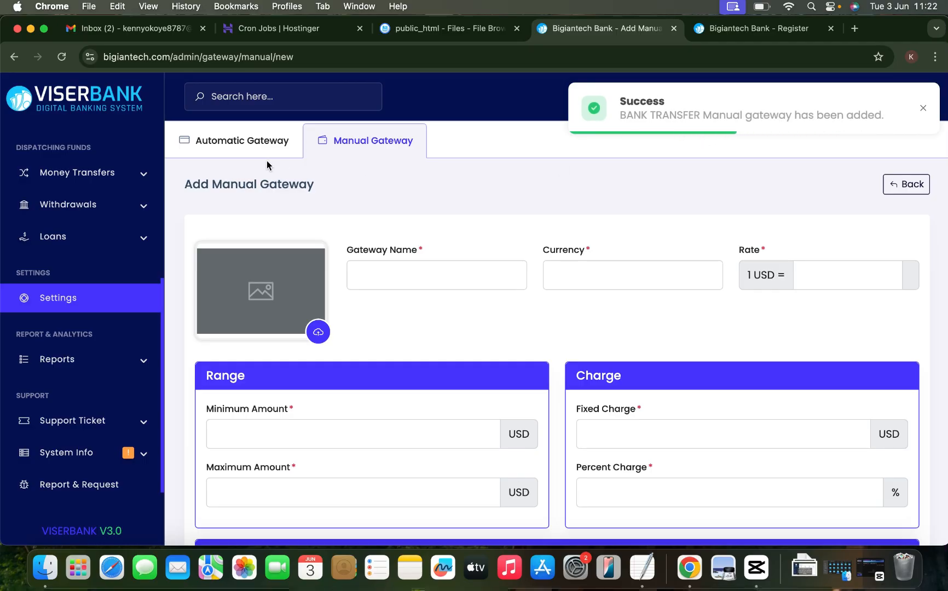
Go to Settings > Withdrawal Methods and start a new withdrawal method
click(250, 147)
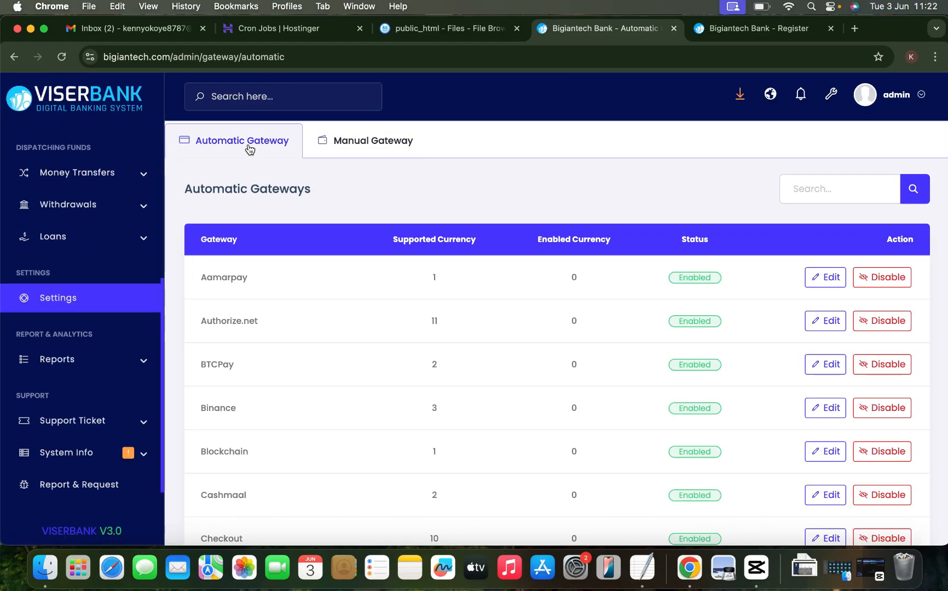
click(339, 141)
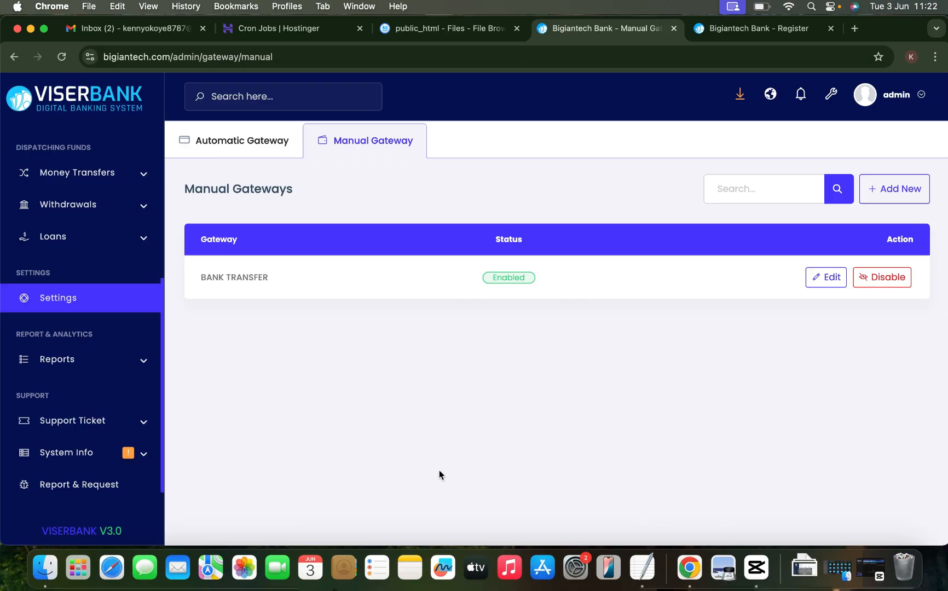
click(87, 308)
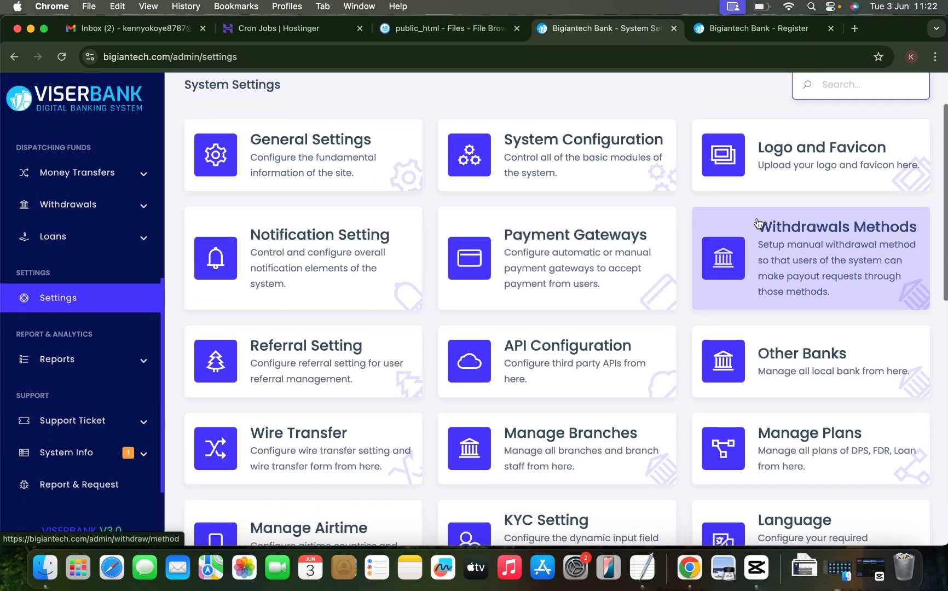
click(781, 224)
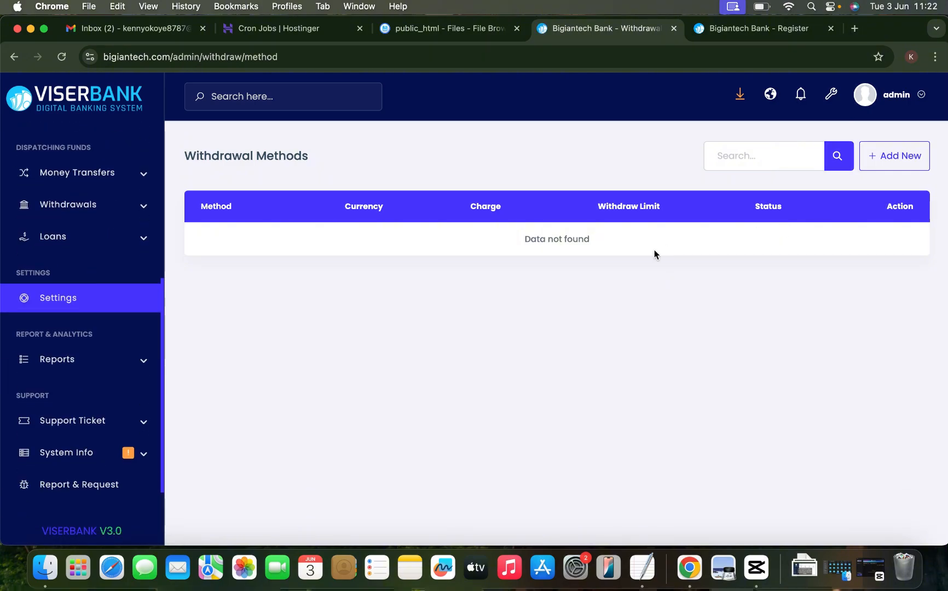
click(874, 156)
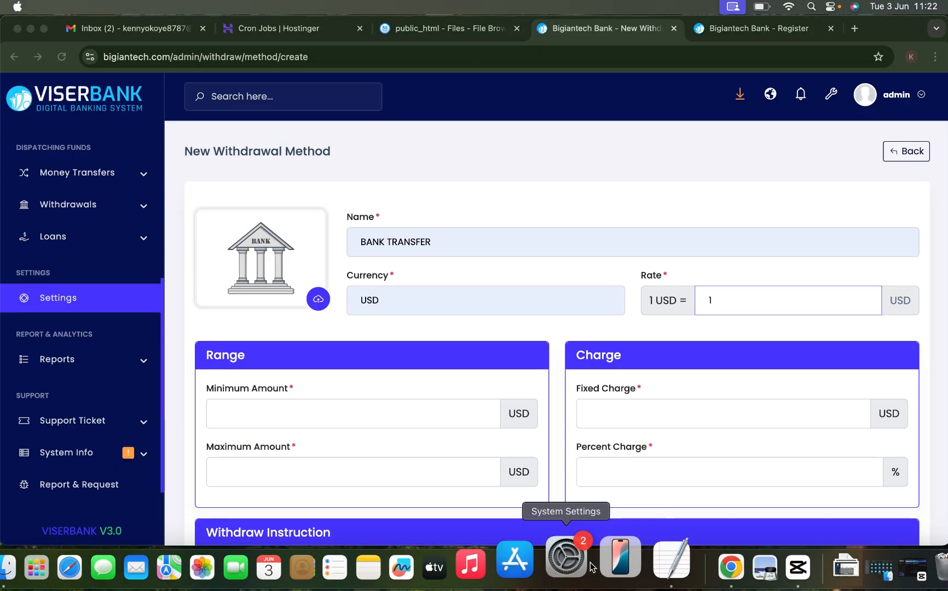
Set minimum amount 100, maximum 1000000 USD, and fixed and percent charges to 0
scroll(612, 203, down, 3)
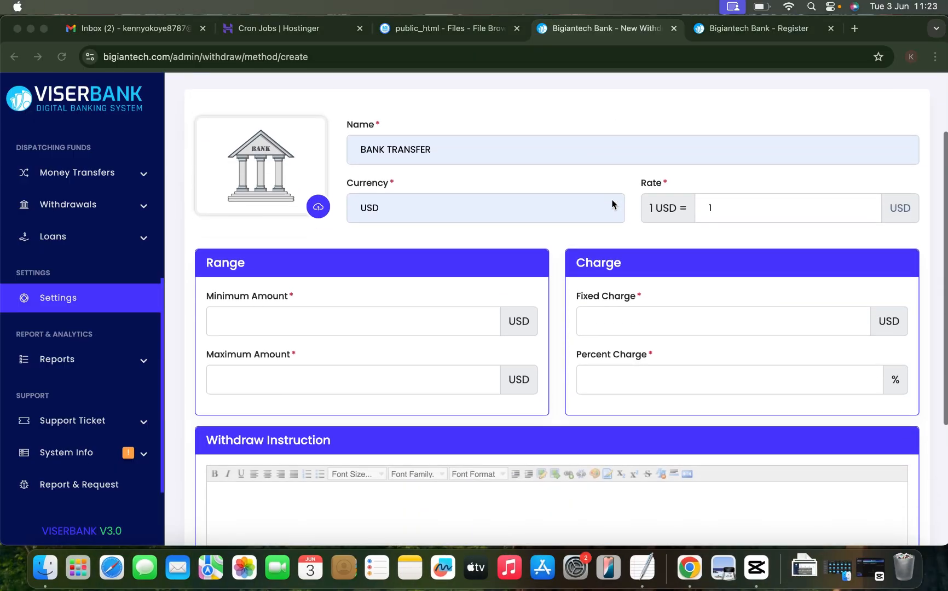
scroll(512, 323, down, 2)
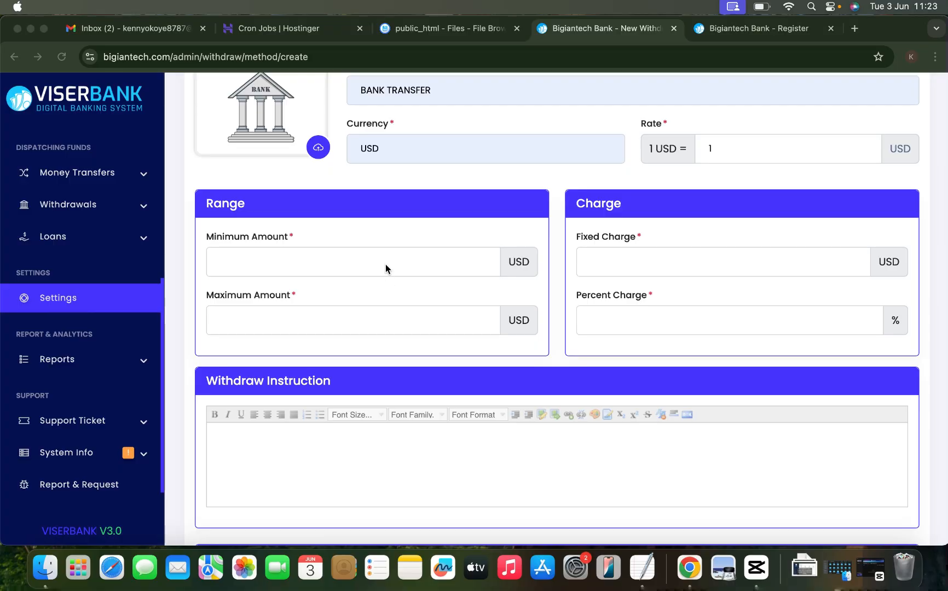
click(385, 264)
click(385, 264)
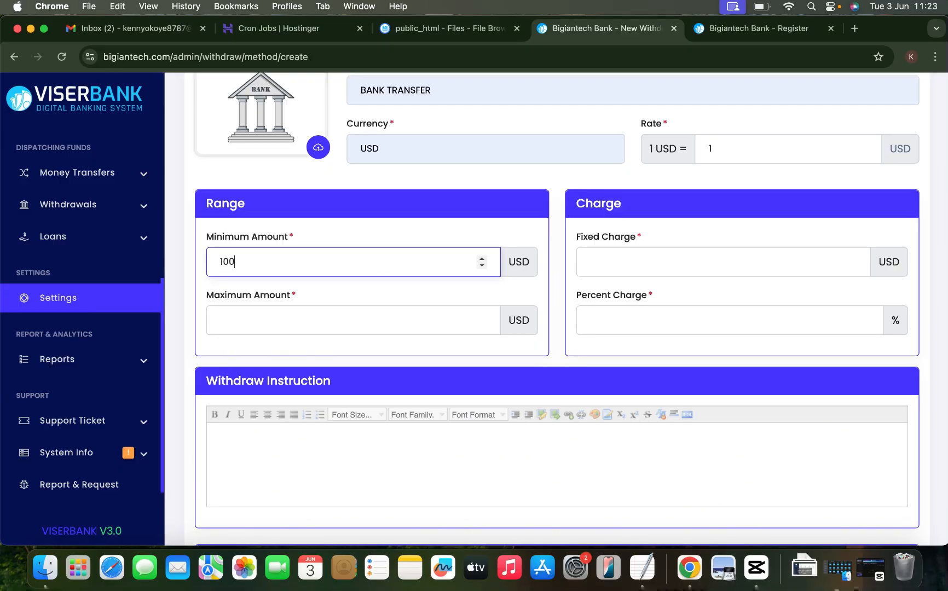
click(350, 321)
text(1000000)
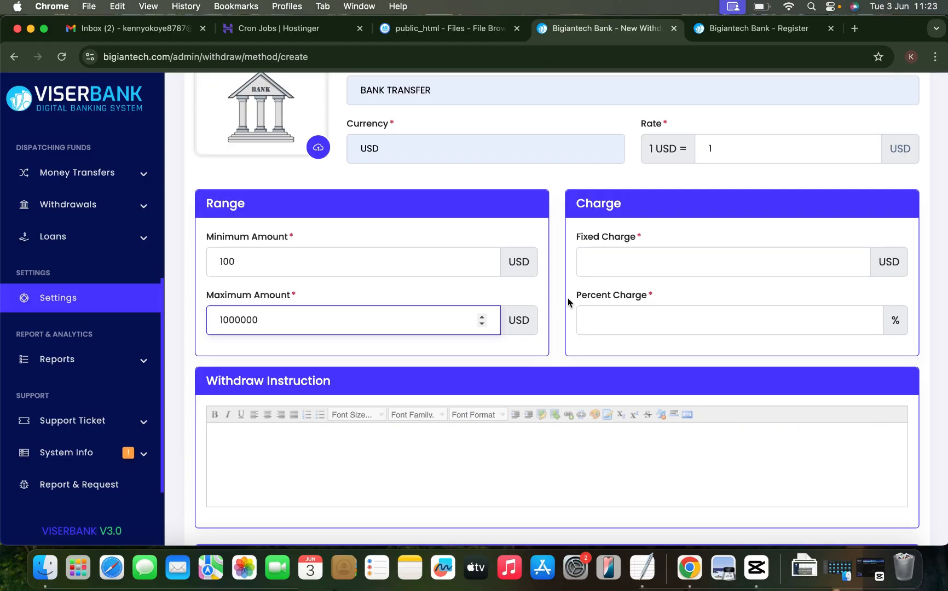
click(610, 268)
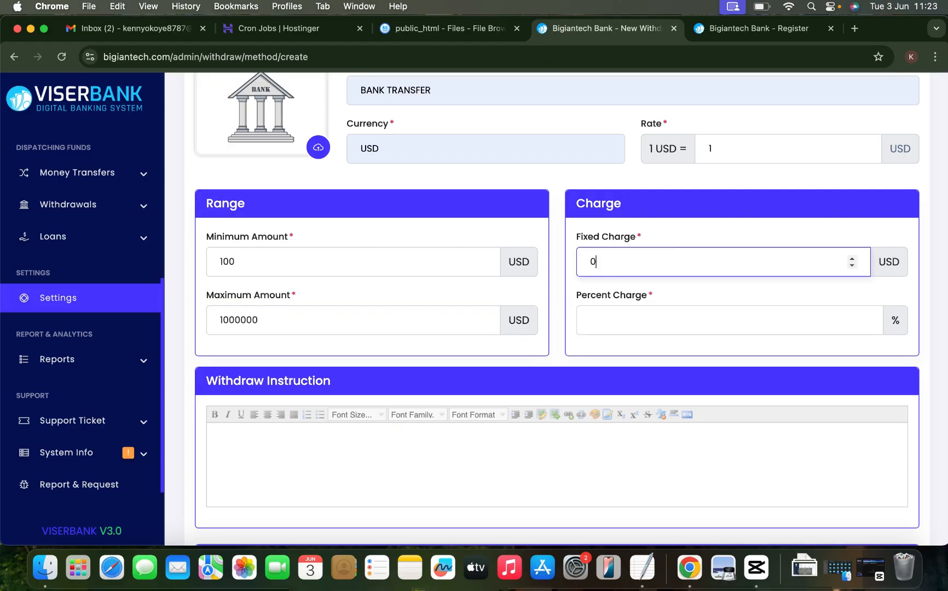
click(619, 323)
text(0)
scroll(620, 323, down, 1)
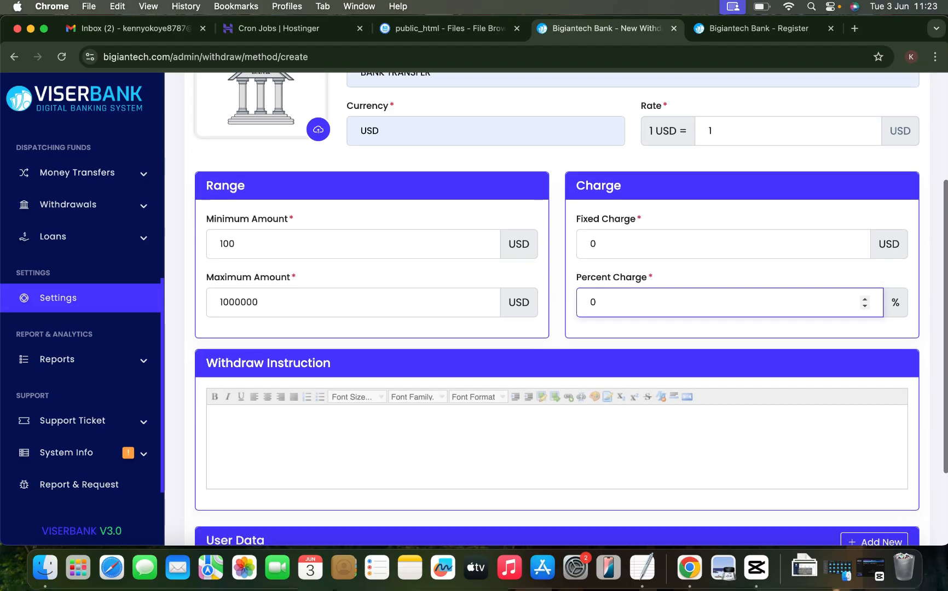
scroll(618, 325, down, 4)
Write the withdraw instruction 'All withdrawers takes within 24hrs'
click(618, 324)
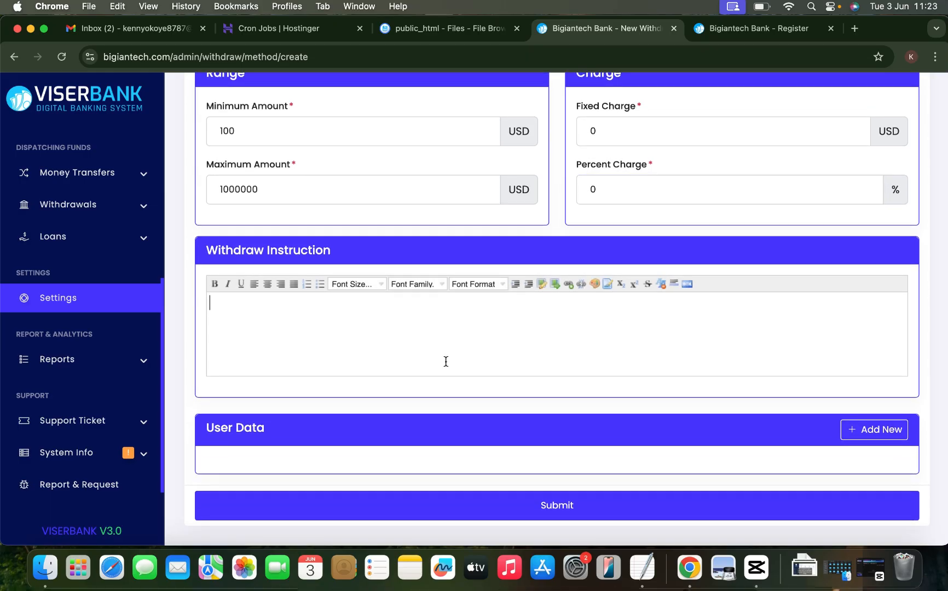
text(all)
key(BackSpace)
key(BackSpace)
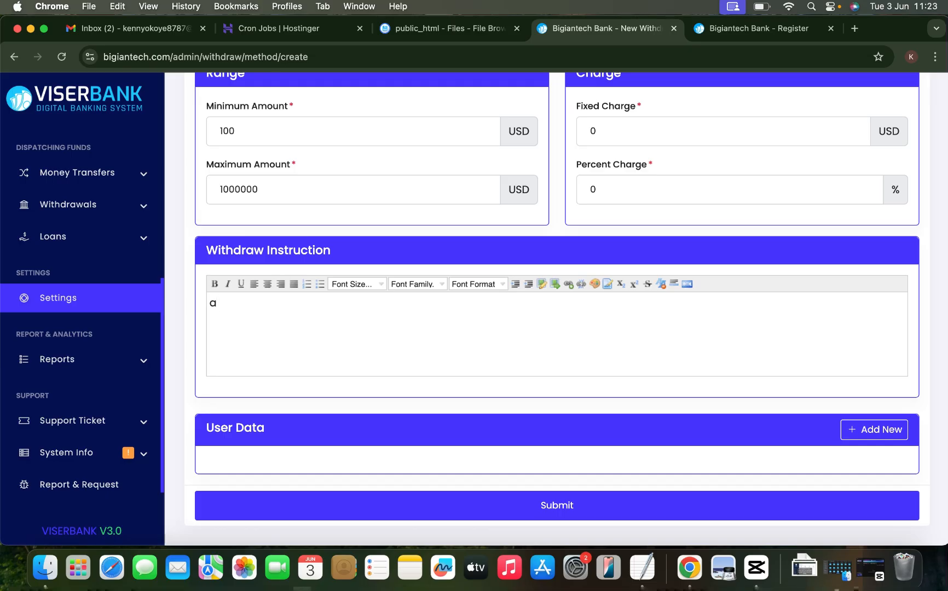
text(All withdrawe)
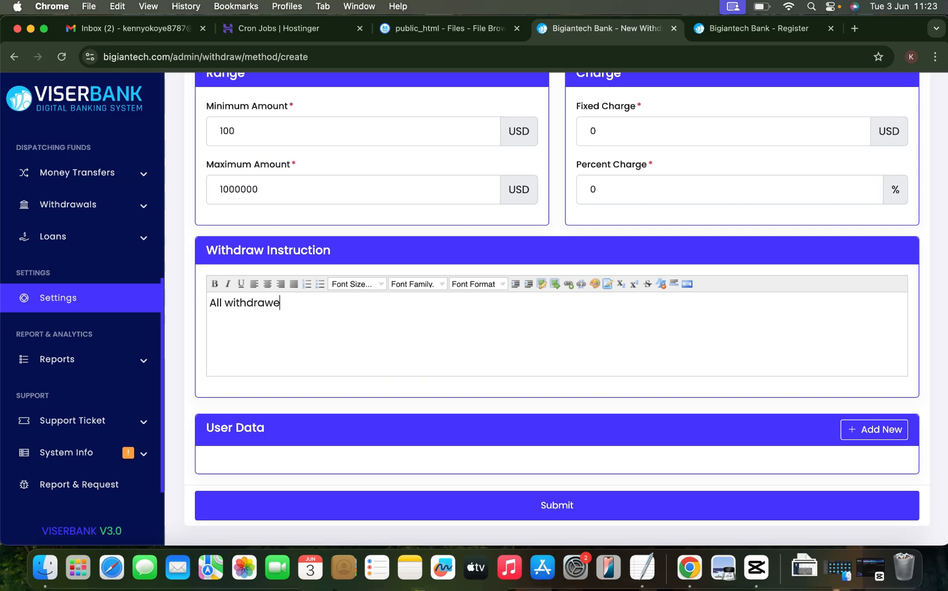
text(rs)
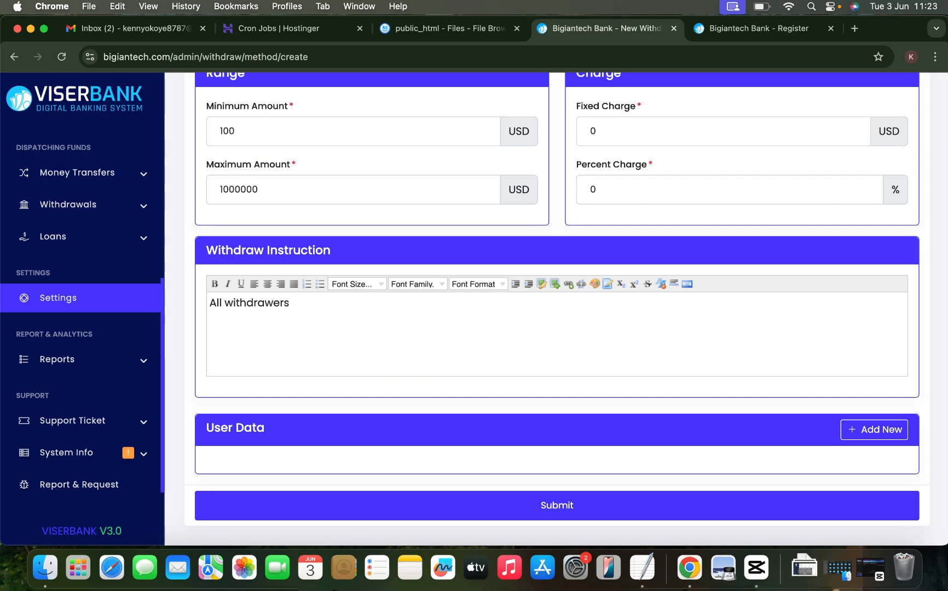
text( takes w)
key(BackSpace)
key(BackSpace)
text(s within 24hrs)
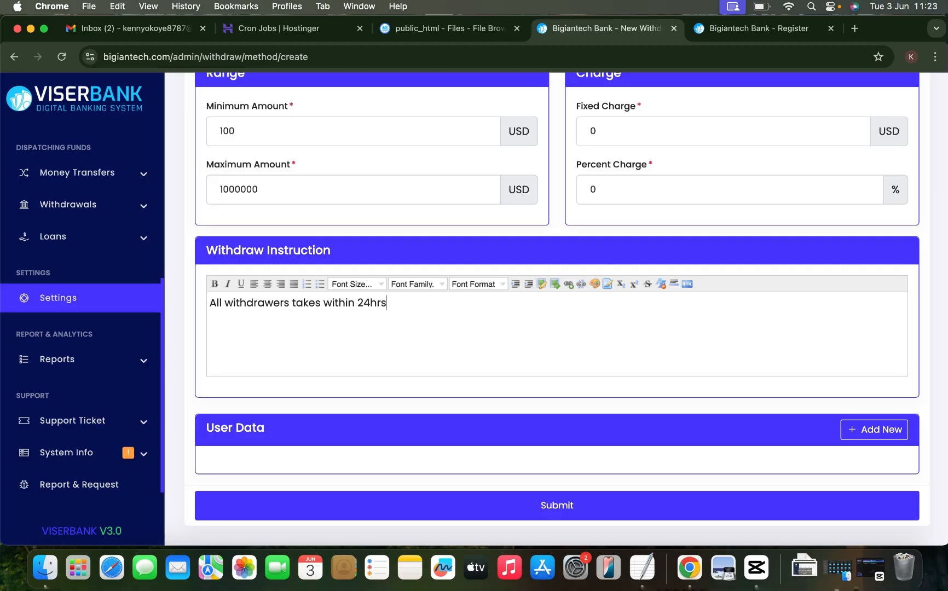
Start a new withdrawal user-data field and set its type to Text
click(895, 430)
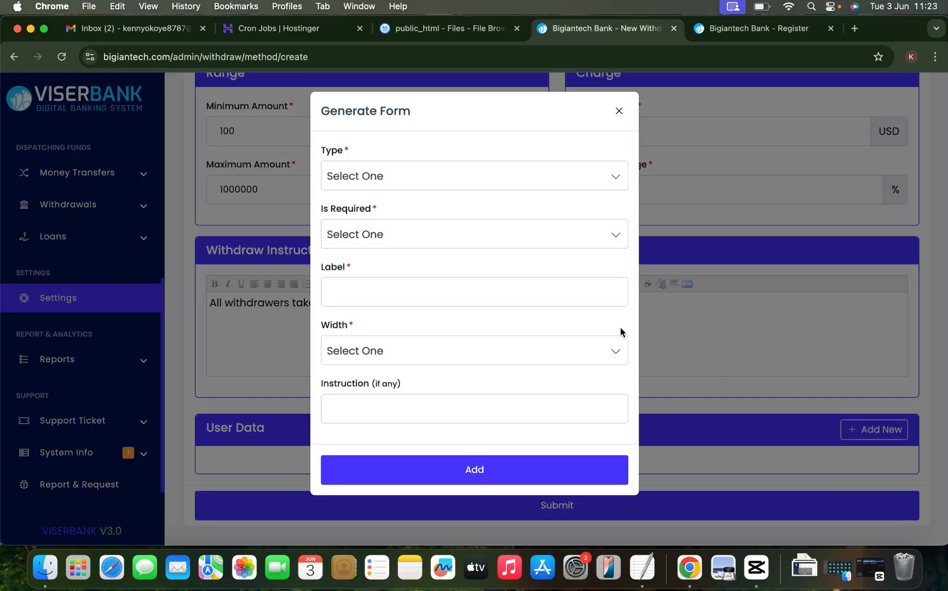
click(471, 181)
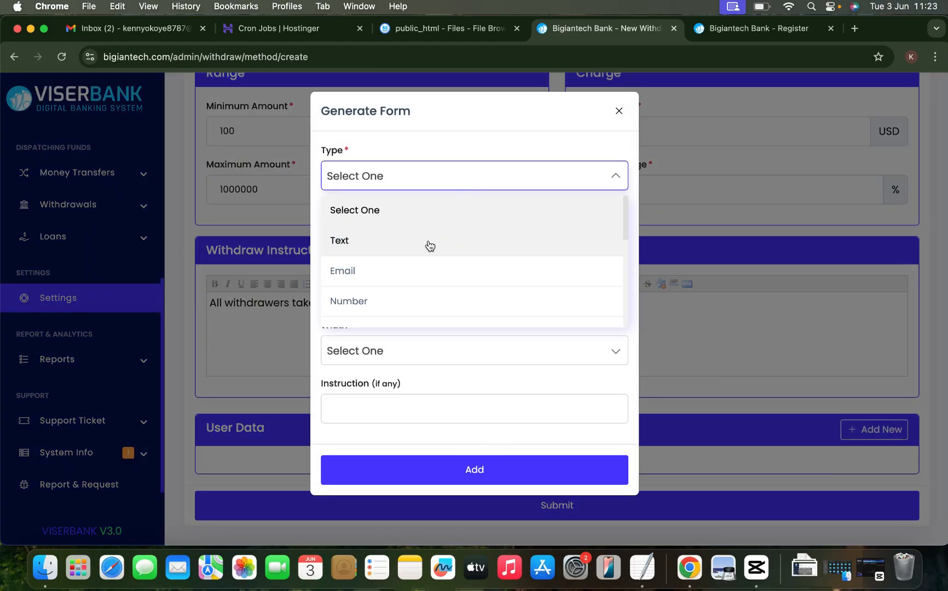
scroll(423, 266, down, 3)
scroll(423, 266, up, 1)
scroll(423, 267, down, 2)
scroll(423, 267, down, 3)
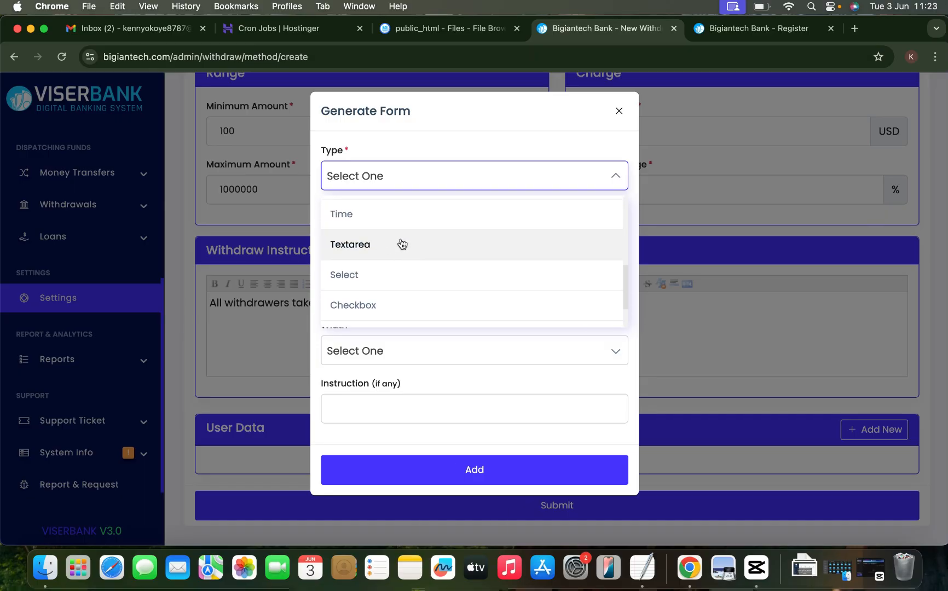
click(397, 245)
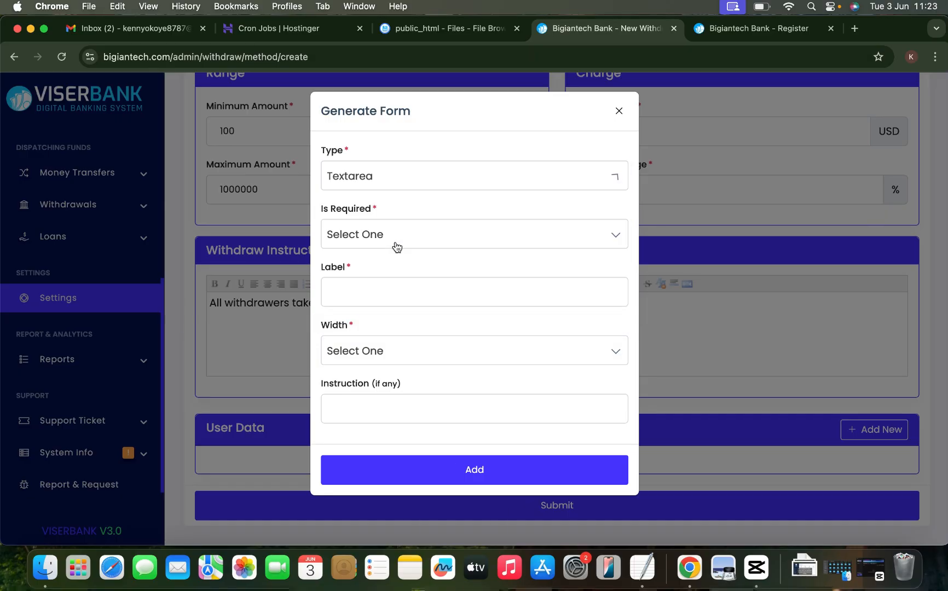
click(423, 243)
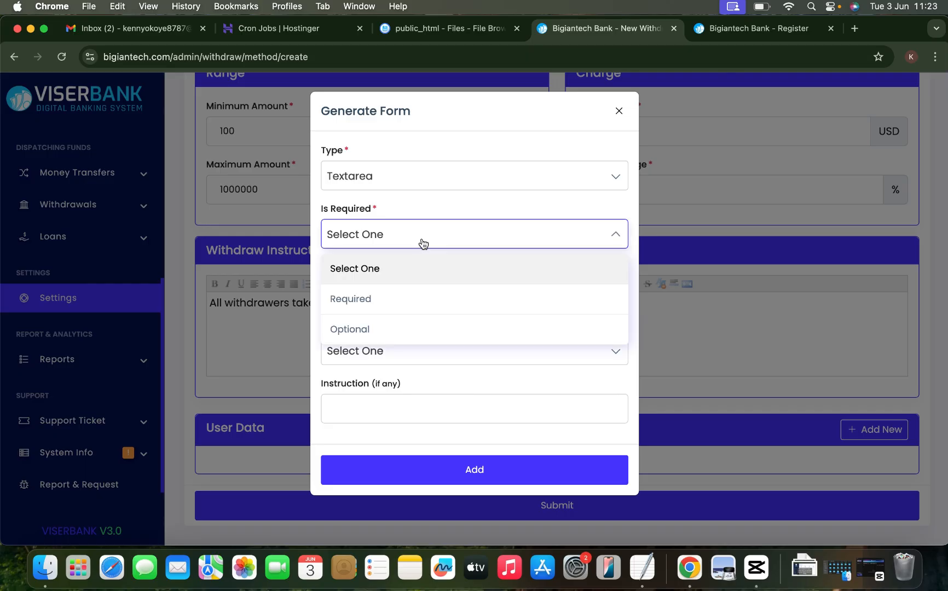
click(435, 182)
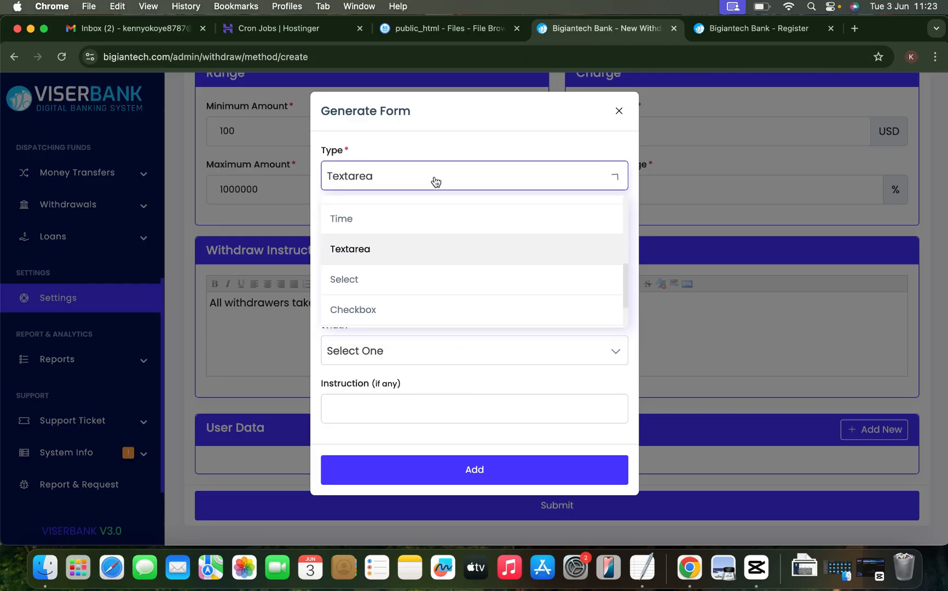
scroll(403, 244, up, 5)
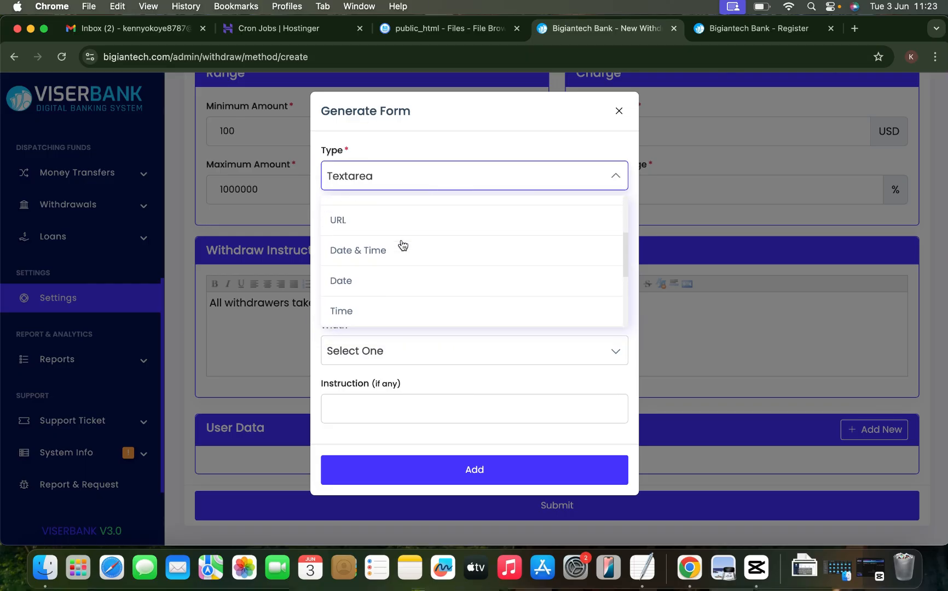
click(391, 245)
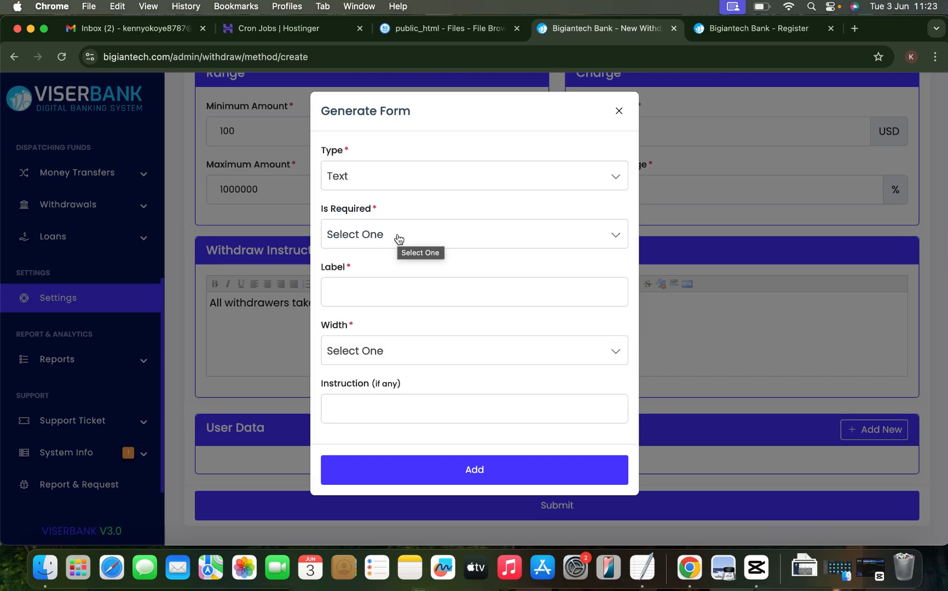
Make it a required 'Bank Name' field at 50% width and add it
click(398, 239)
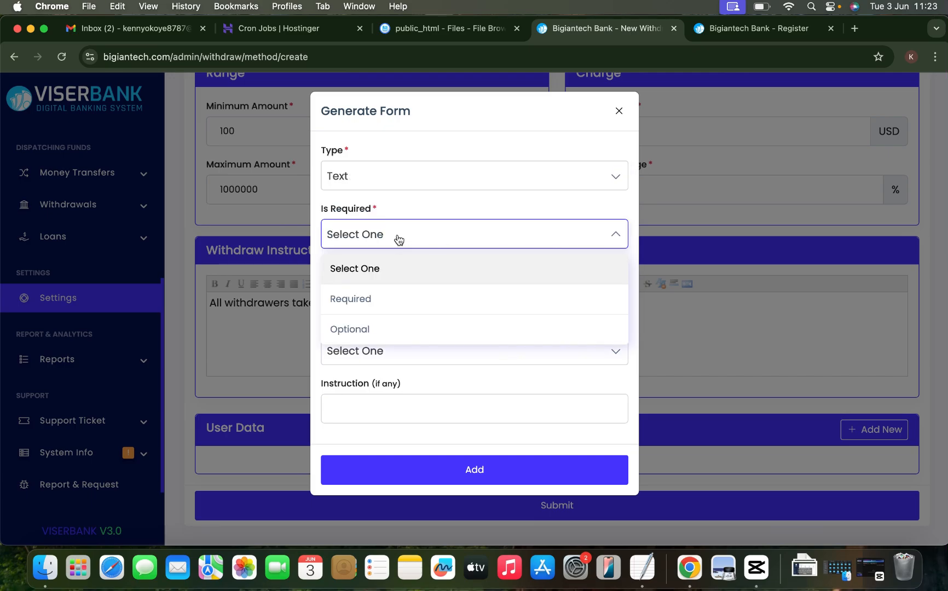
click(377, 299)
click(370, 301)
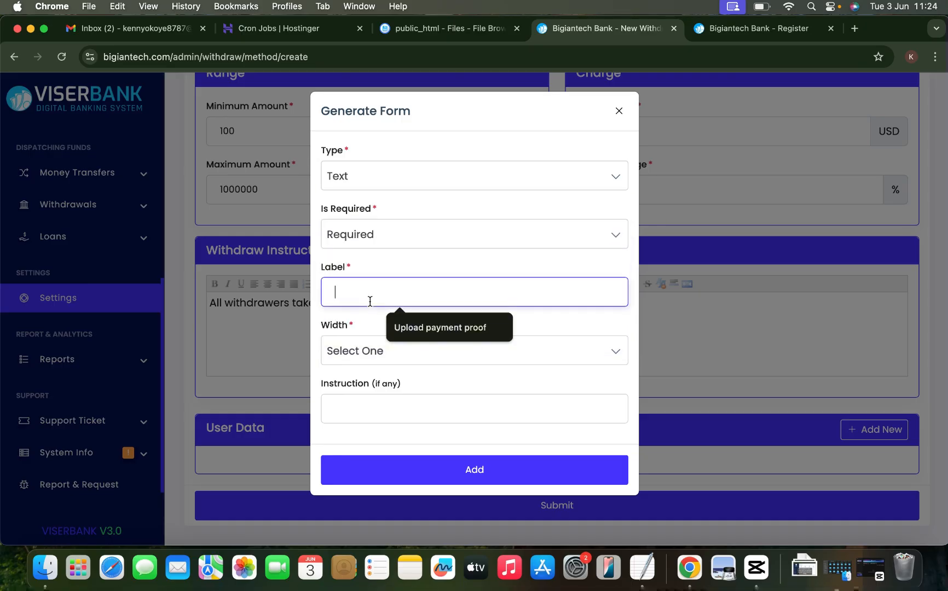
text(Bank Name)
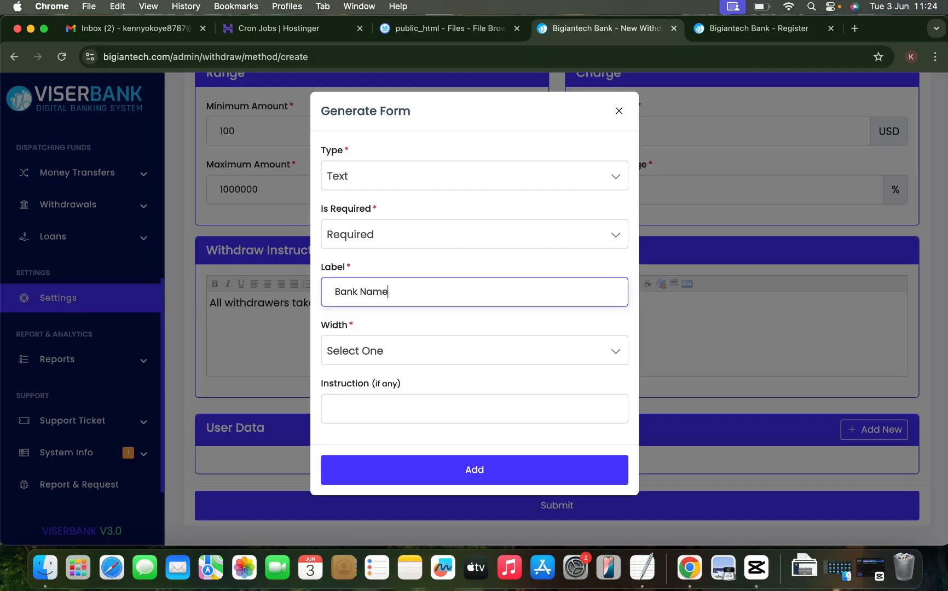
click(374, 353)
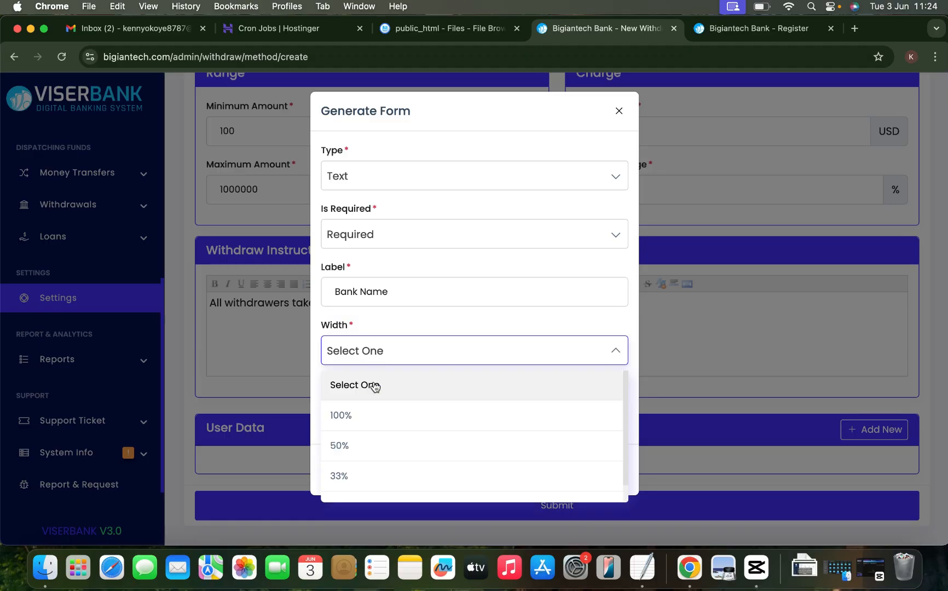
click(359, 448)
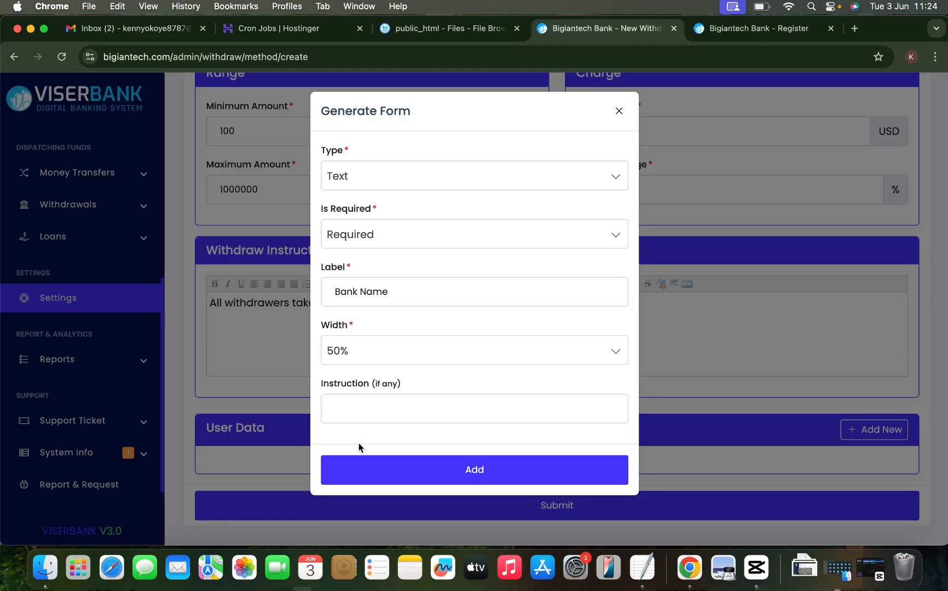
click(463, 472)
scroll(558, 426, down, 3)
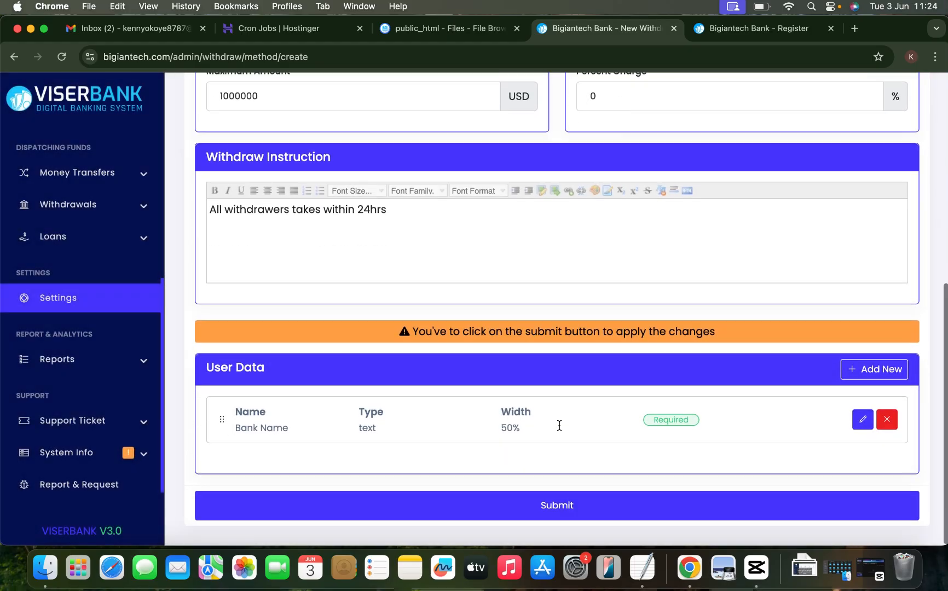
Add a required 50%-wide Text field labelled 'Bank Account'
click(865, 369)
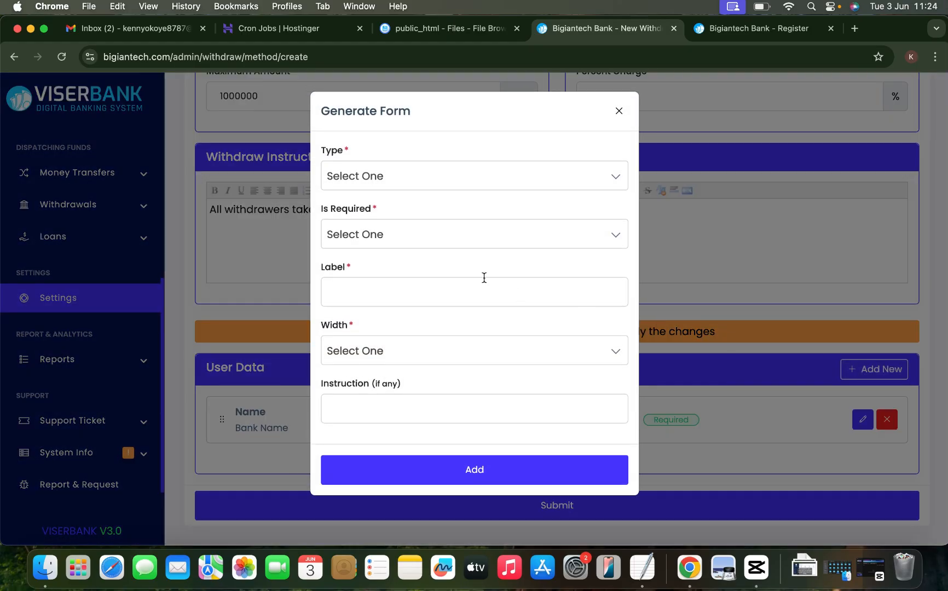
click(447, 177)
click(393, 238)
click(394, 241)
click(380, 299)
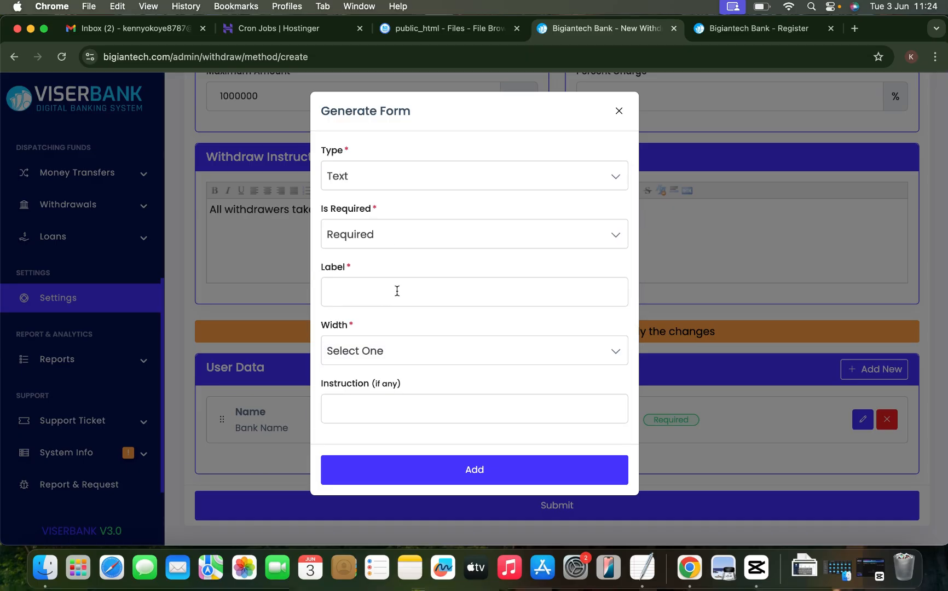
click(397, 291)
text(B)
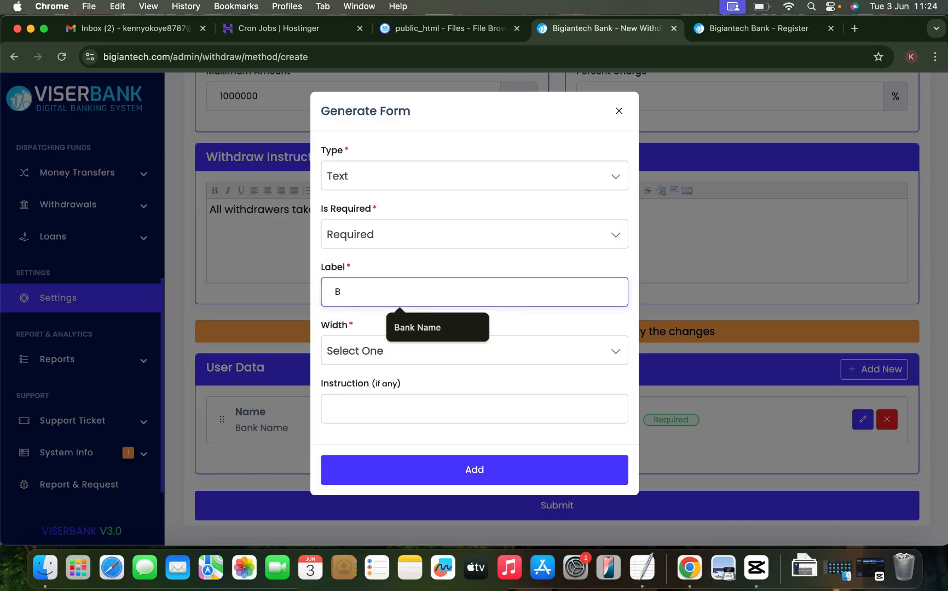
text(ank A)
key(BackSpace)
text(Account)
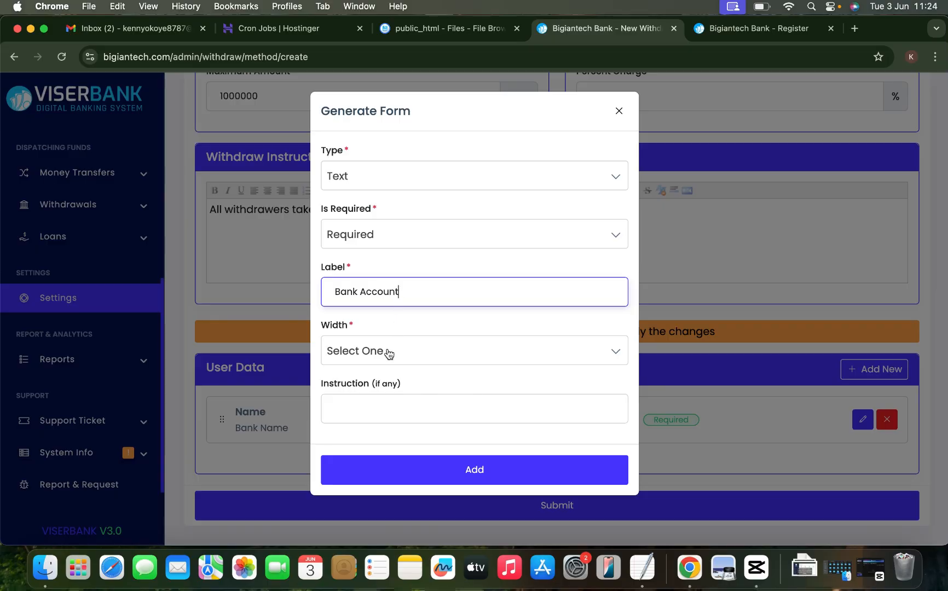
click(389, 353)
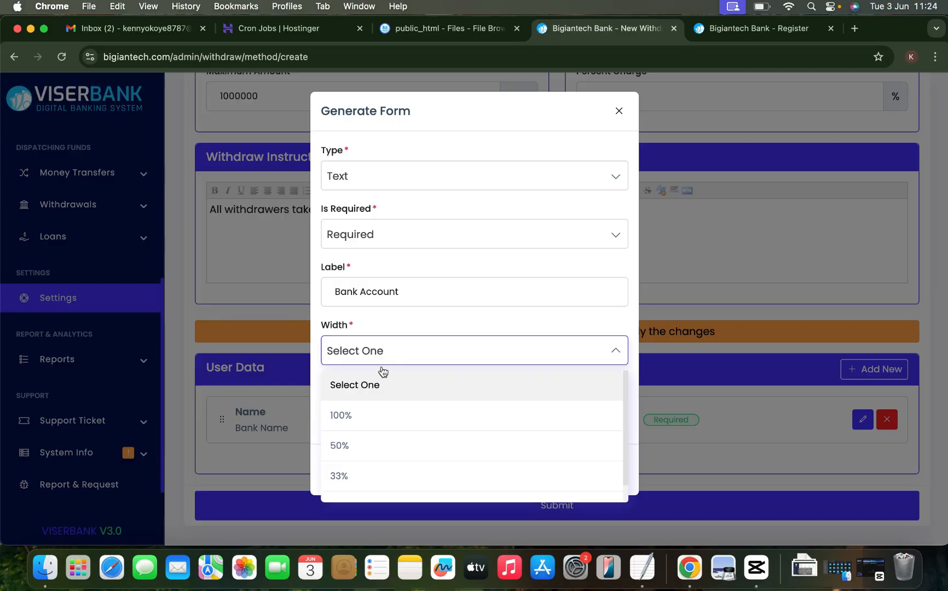
click(366, 444)
click(459, 474)
scroll(375, 447, down, 2)
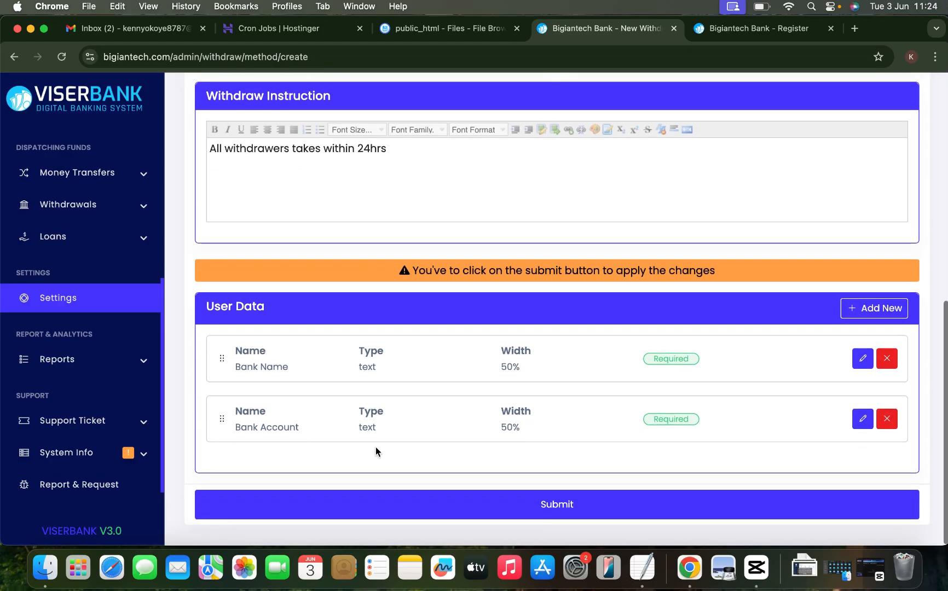
Add a required 50%-wide Text field labelled 'Account No'
click(873, 311)
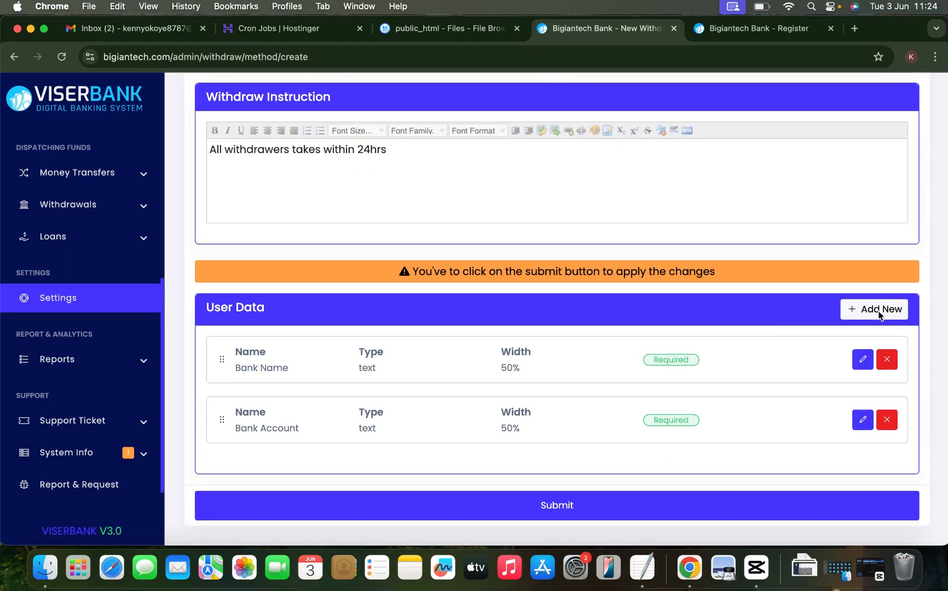
click(432, 184)
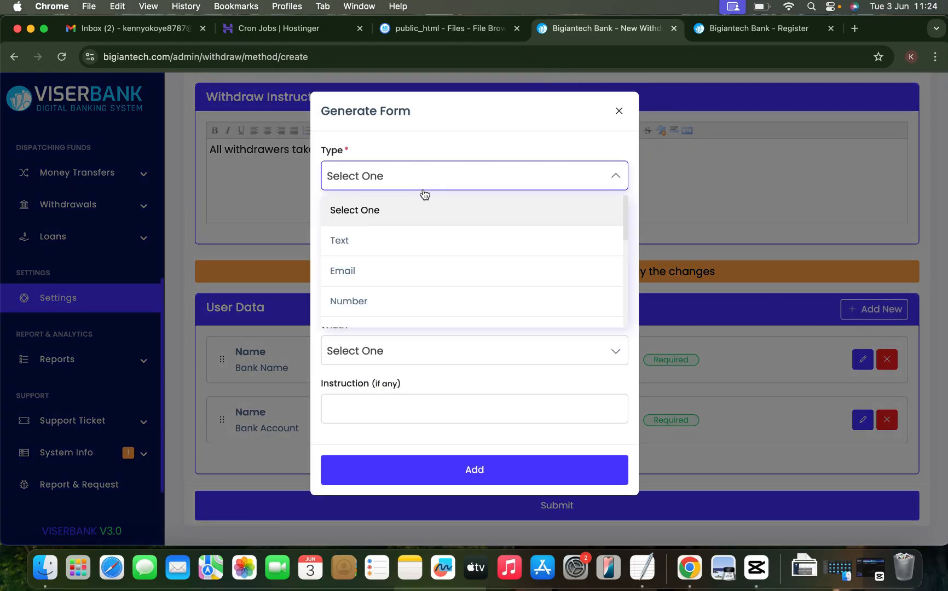
click(389, 243)
click(401, 239)
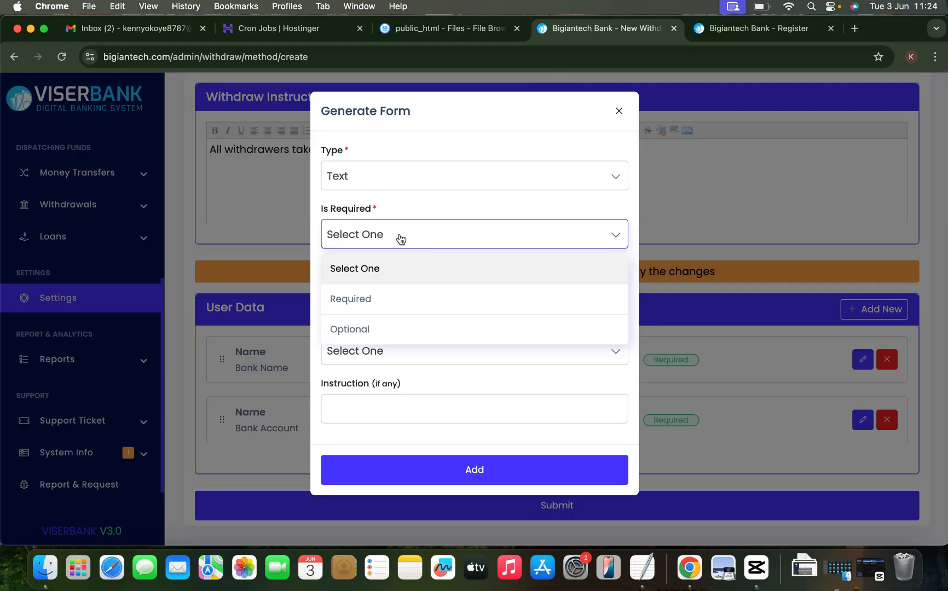
click(383, 298)
click(380, 292)
key(Caps_Lock)
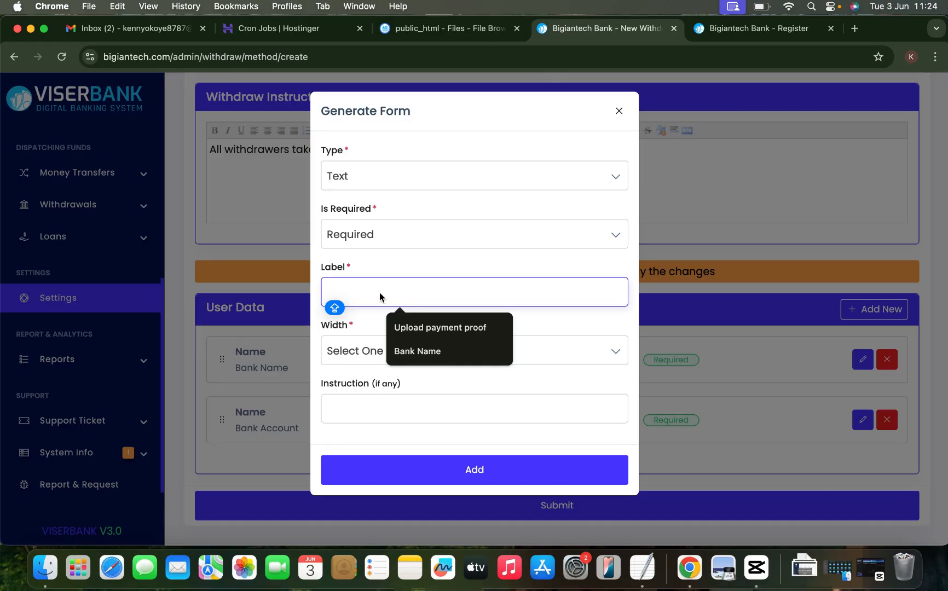
text(Account No)
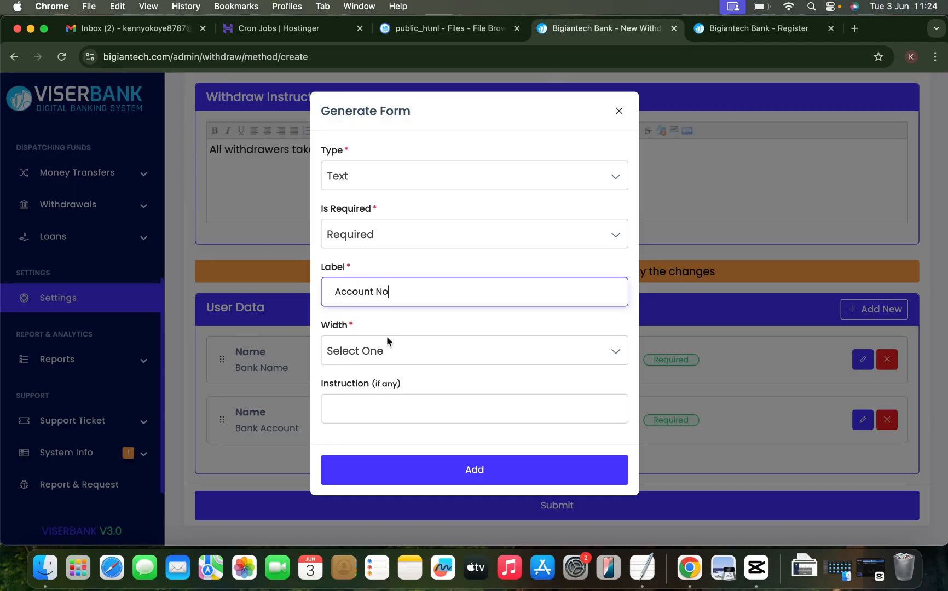
click(392, 353)
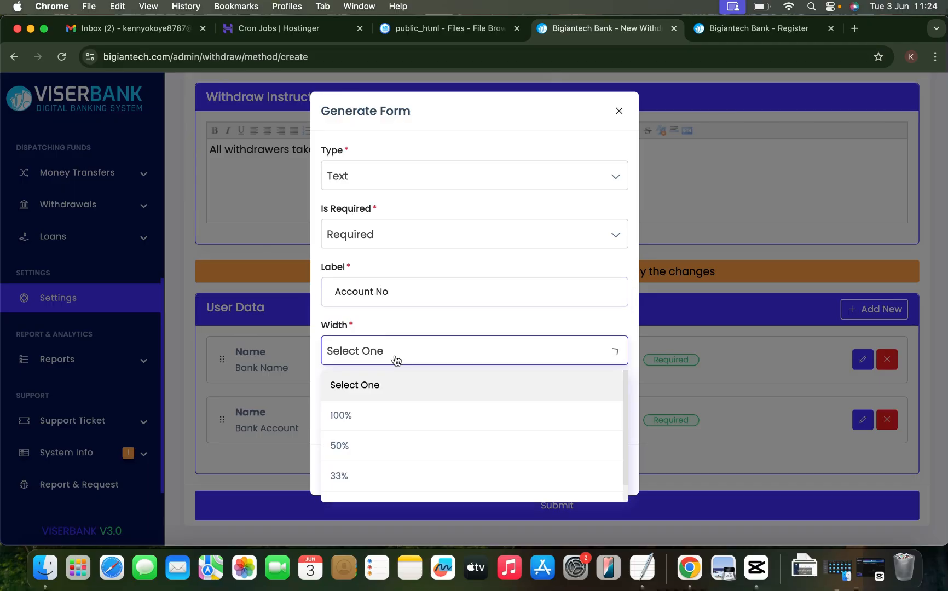
click(378, 448)
click(461, 471)
click(871, 310)
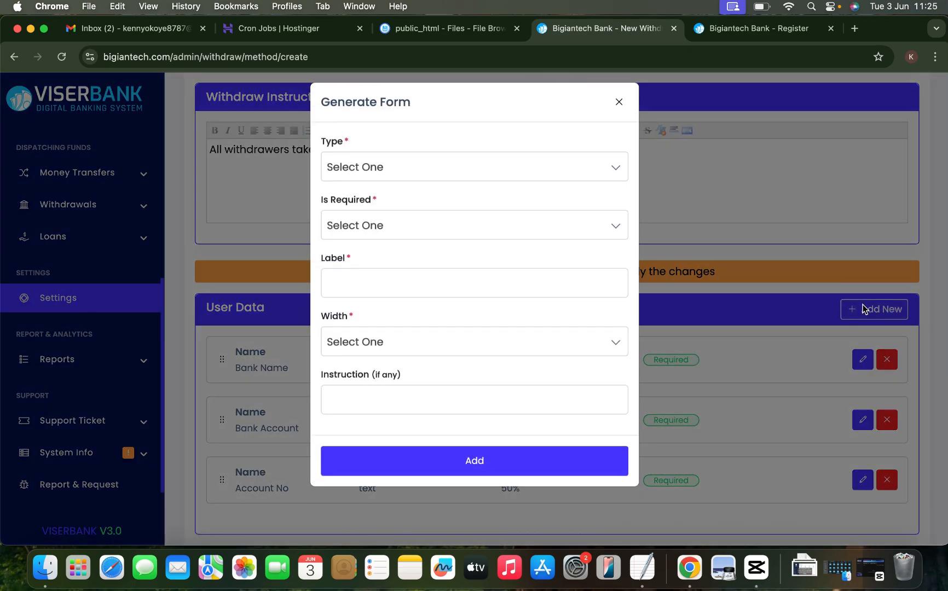
Add a required 50%-wide Text field labelled 'Swift / IBAN code'
click(389, 176)
click(367, 239)
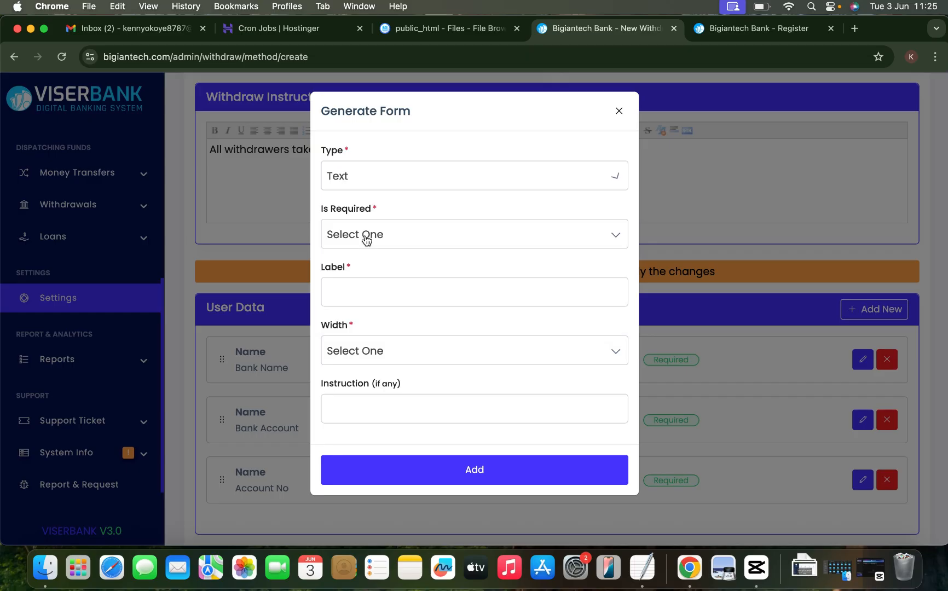
click(393, 241)
click(383, 305)
click(395, 295)
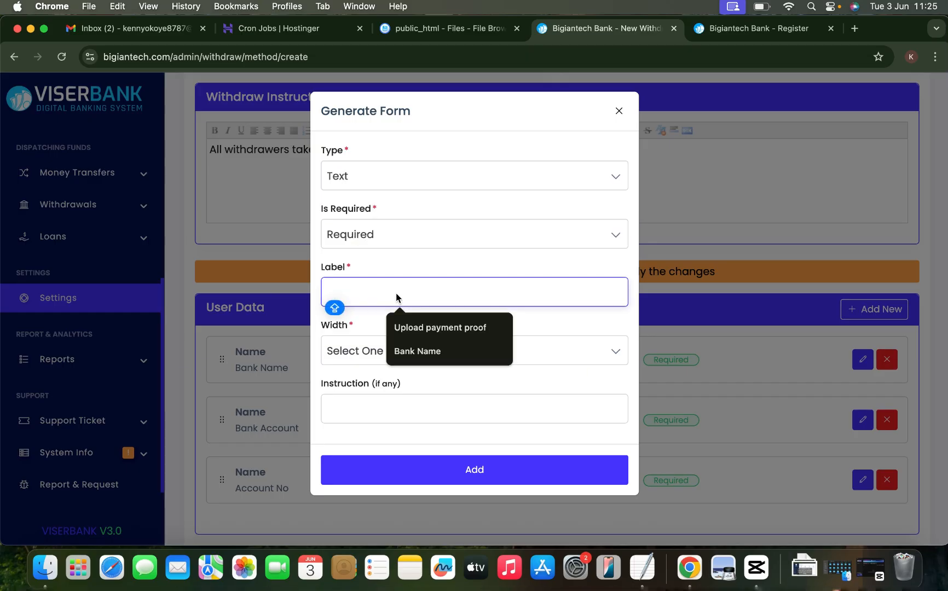
text(Swift /)
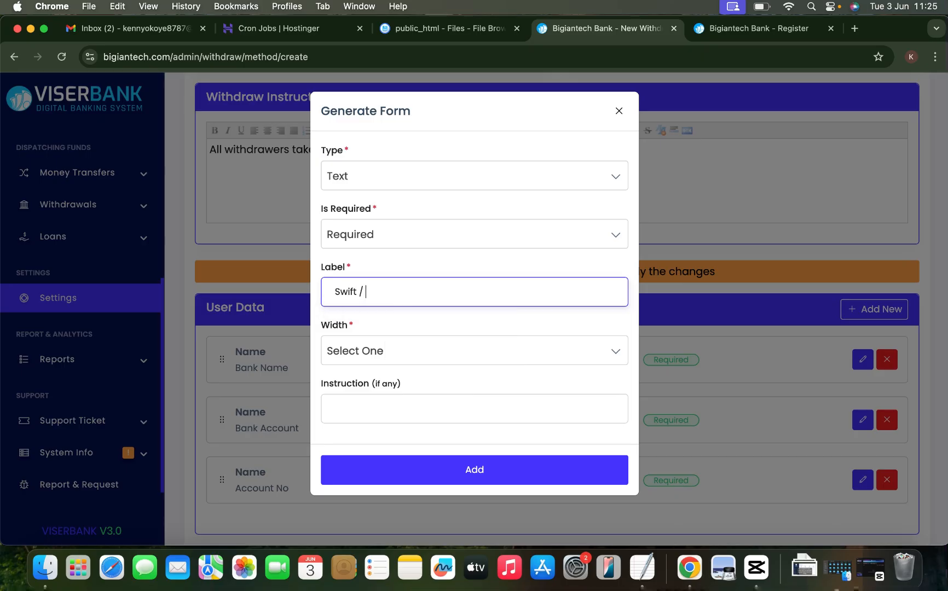
text(IBAN code)
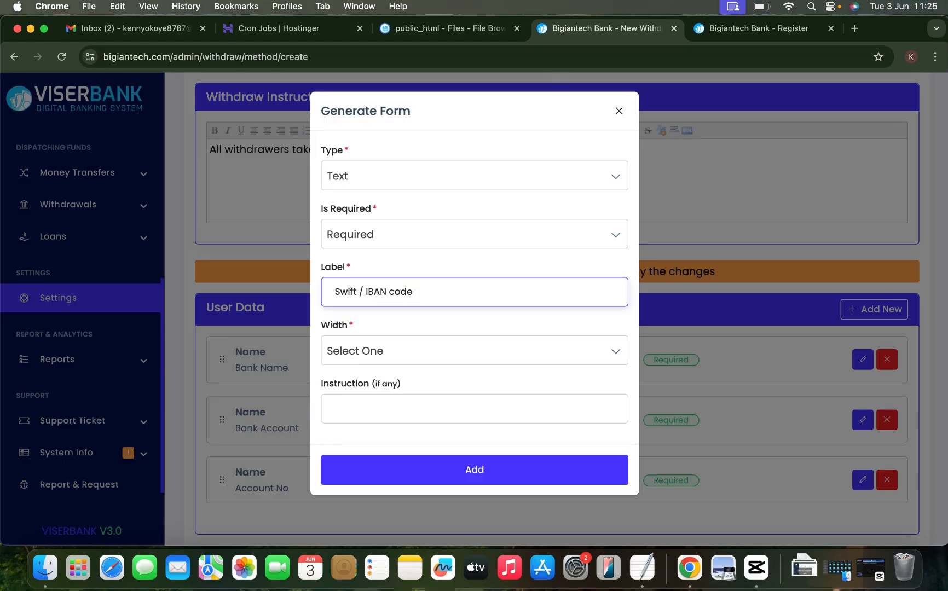
click(393, 340)
click(373, 445)
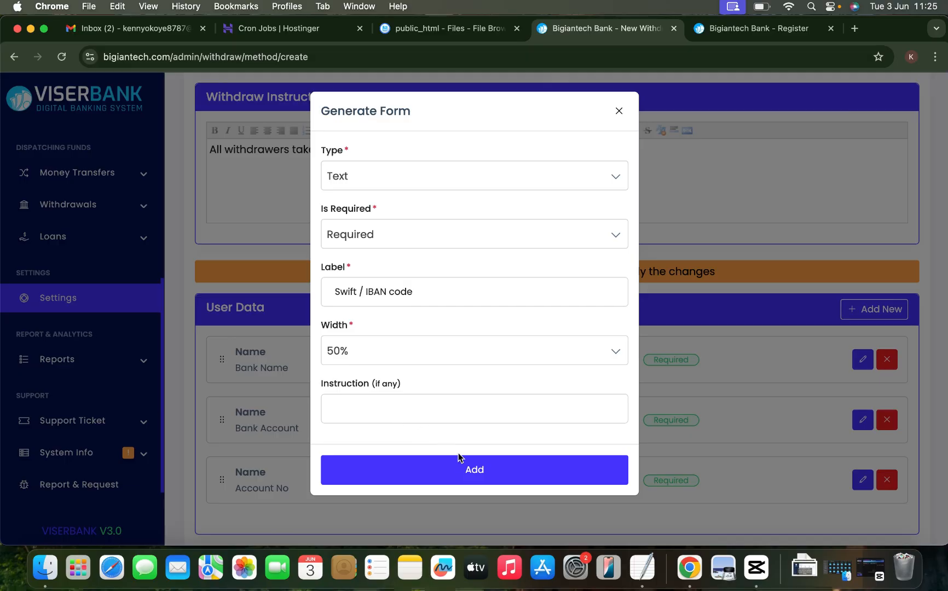
click(469, 469)
Submit the BANK TRANSFER withdrawal method
scroll(468, 468, down, 2)
scroll(467, 468, down, 2)
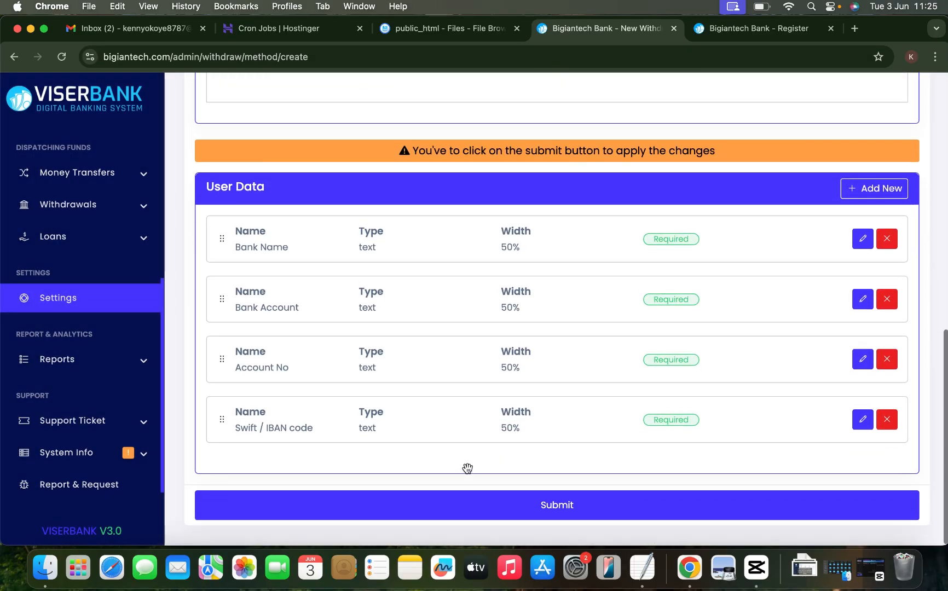
click(598, 507)
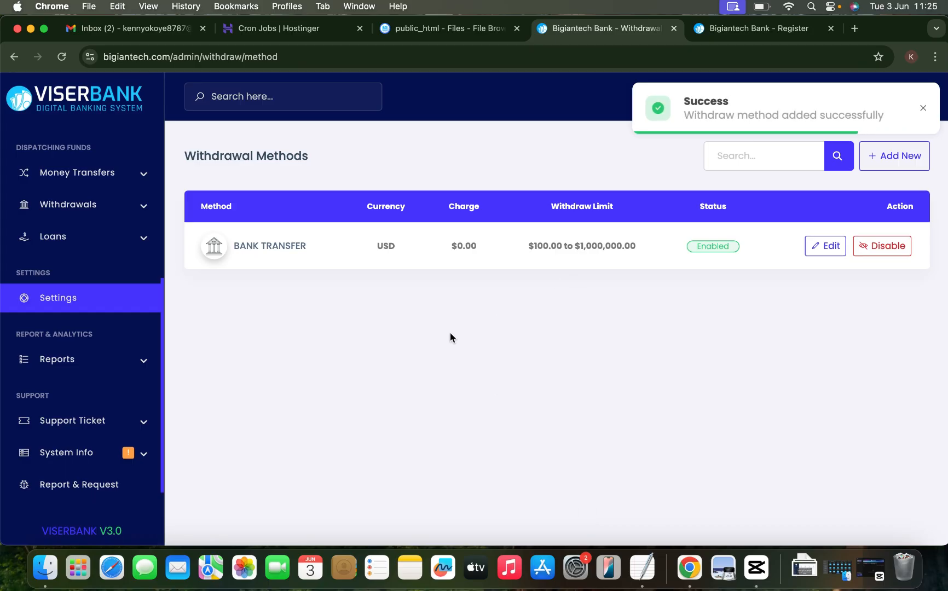
Open the Referral Setting page from System Settings
scroll(116, 352, down, 2)
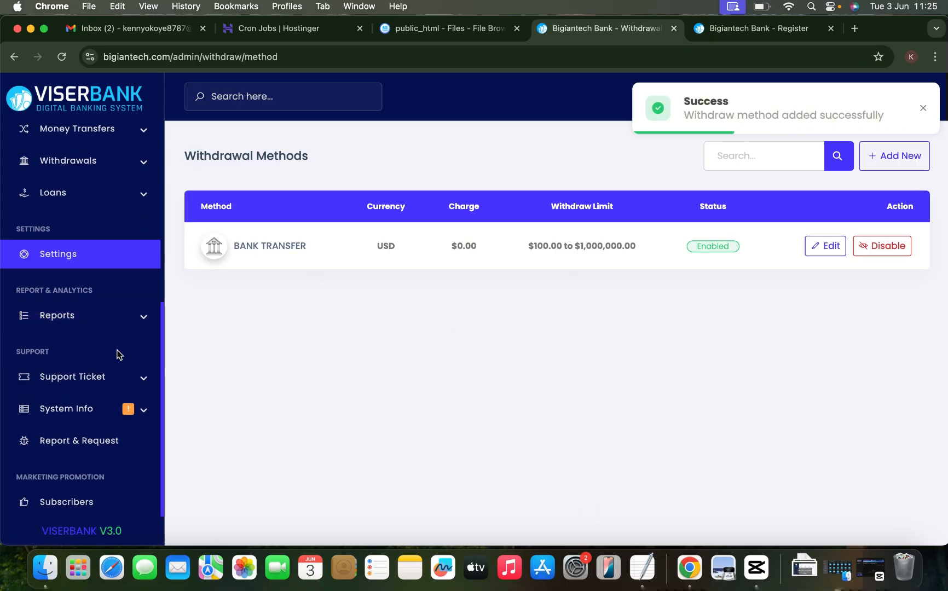
scroll(117, 353, up, 2)
click(94, 302)
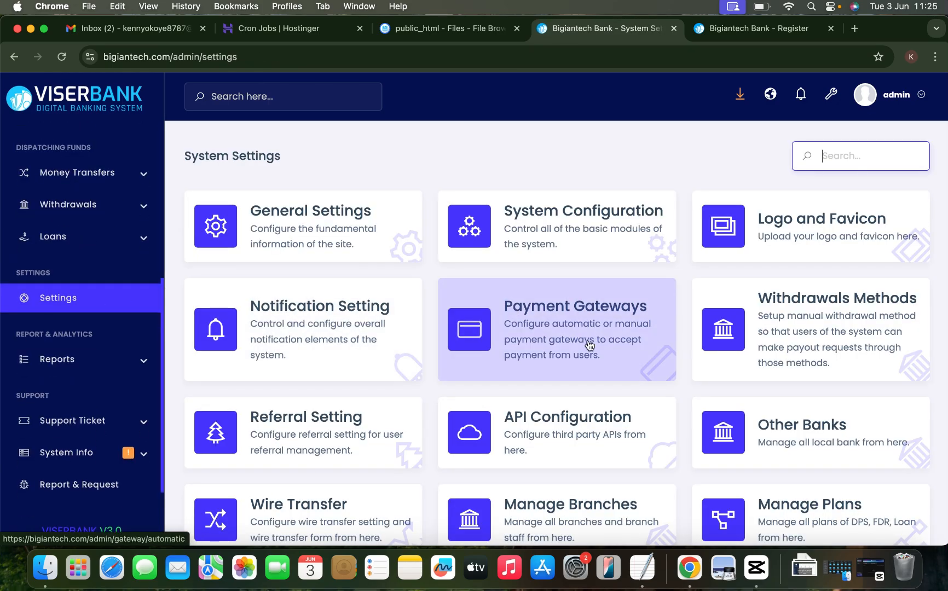
scroll(589, 345, down, 4)
click(376, 232)
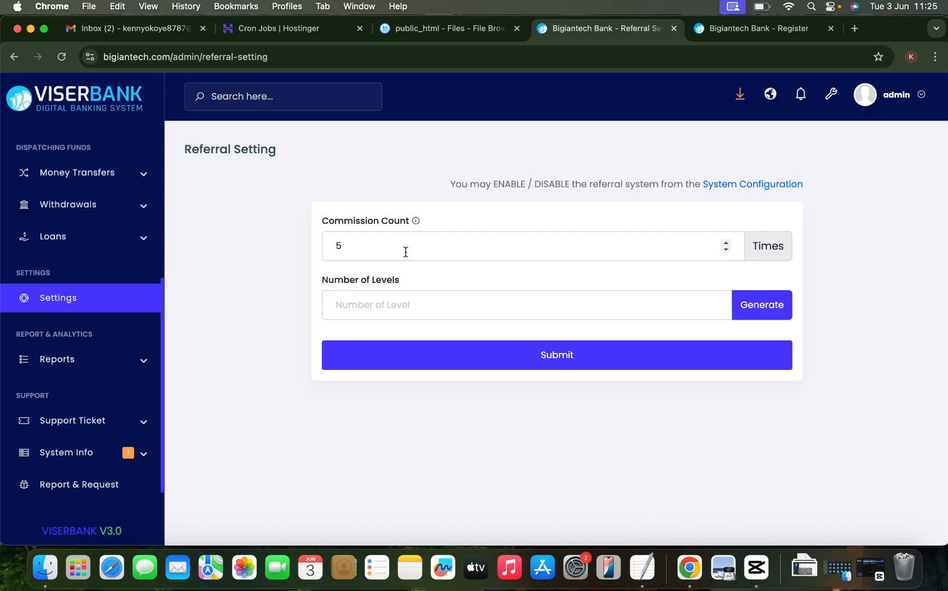
Generate 2 referral levels paying 3% and 5%, submit, and return to Settings
click(399, 250)
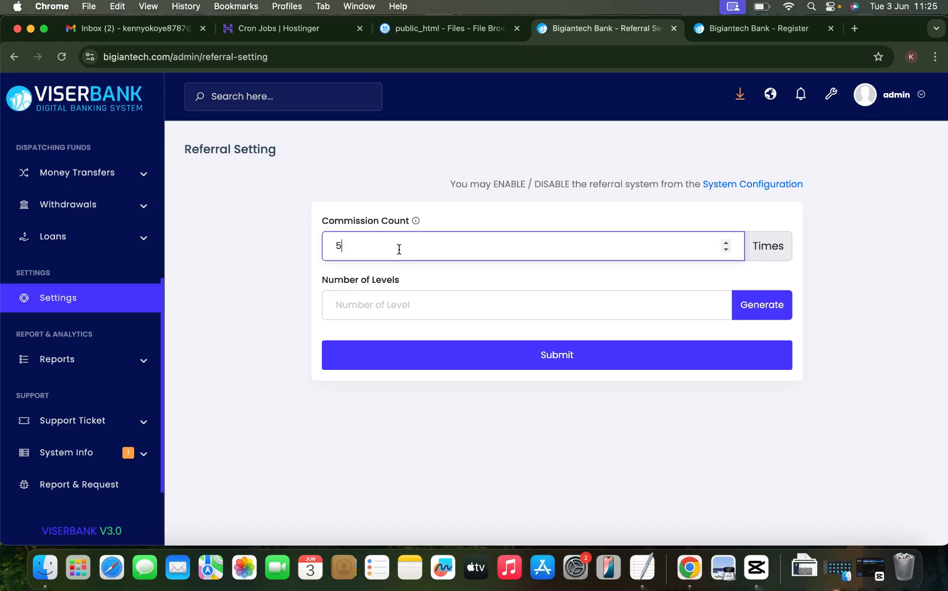
click(672, 309)
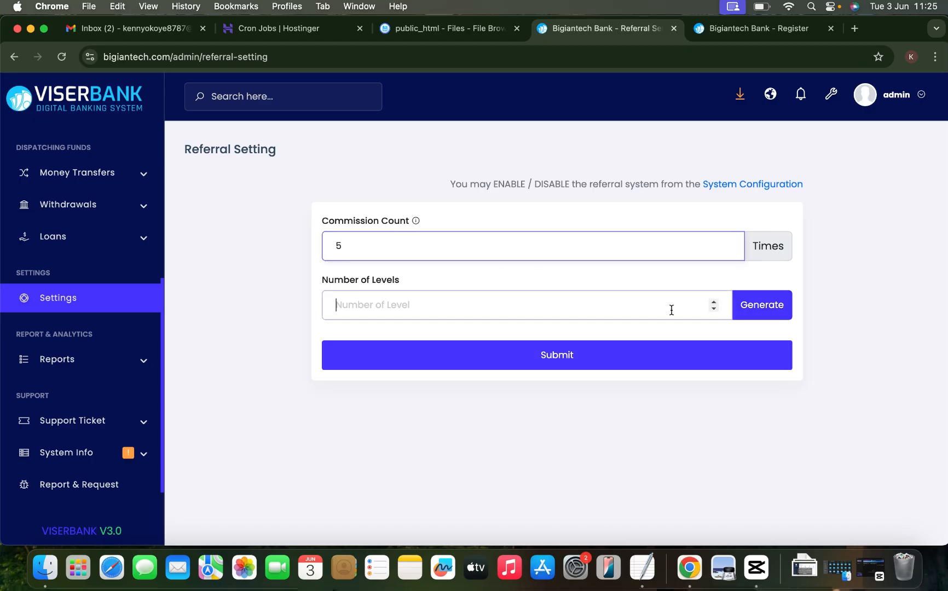
text(2)
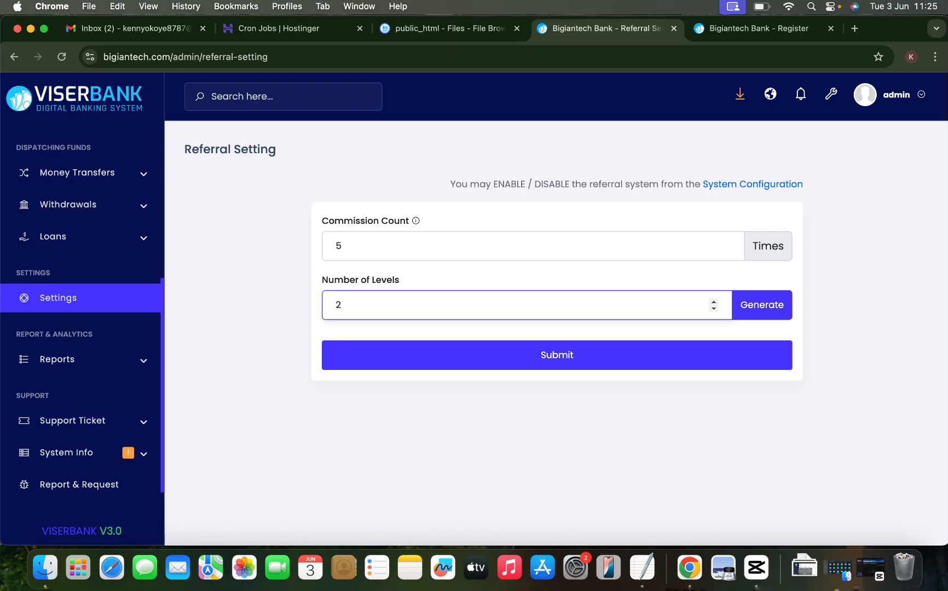
click(761, 308)
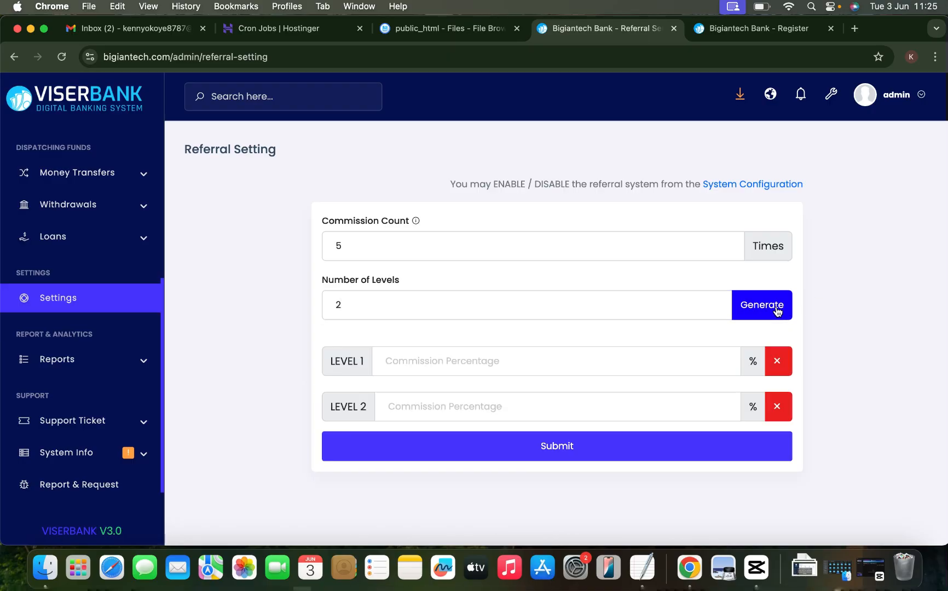
click(540, 367)
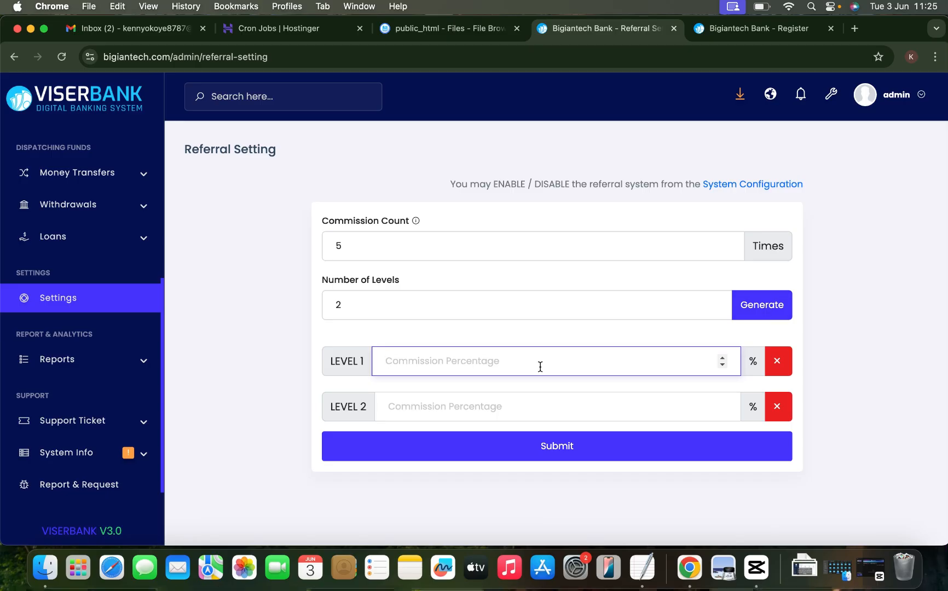
text(3)
click(509, 398)
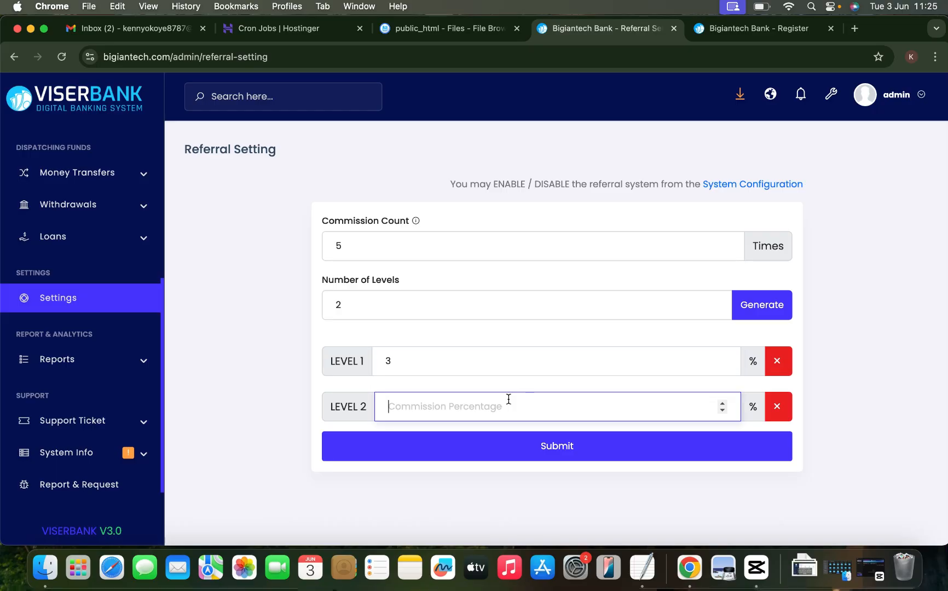
text(5)
click(550, 446)
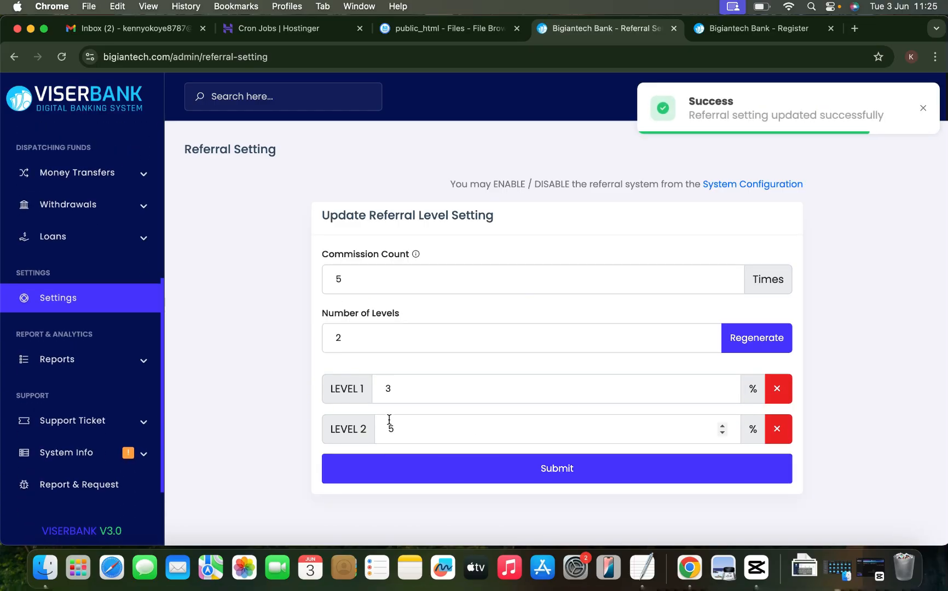
click(92, 314)
scroll(438, 350, down, 2)
View the Airtime API's Reloadly setup help and registration page, then close the help
click(502, 346)
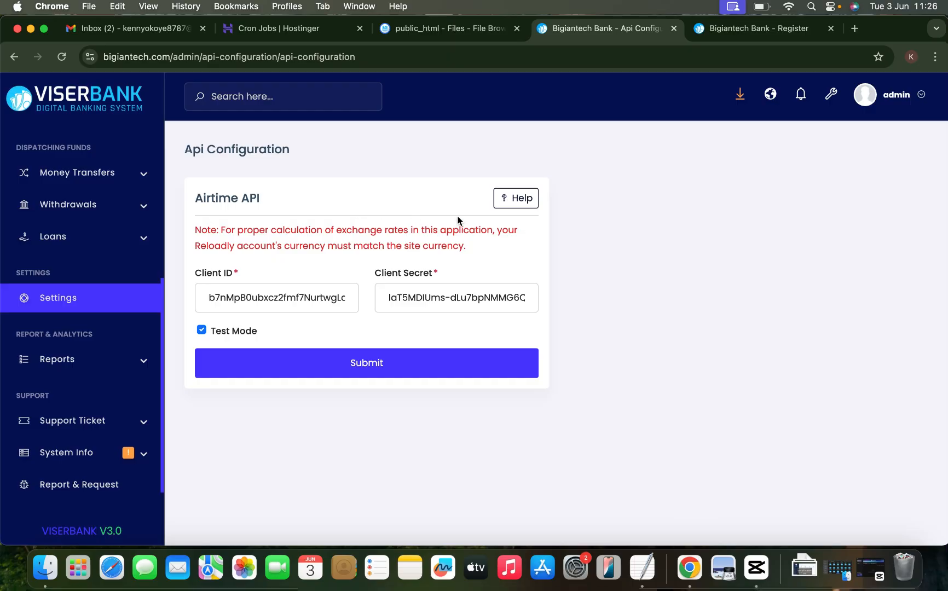
click(510, 199)
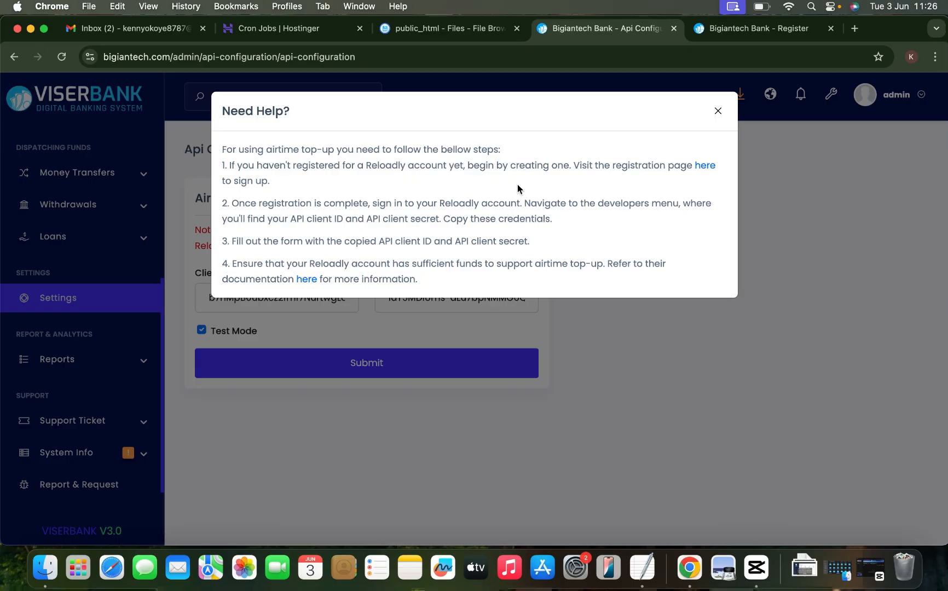
click(707, 166)
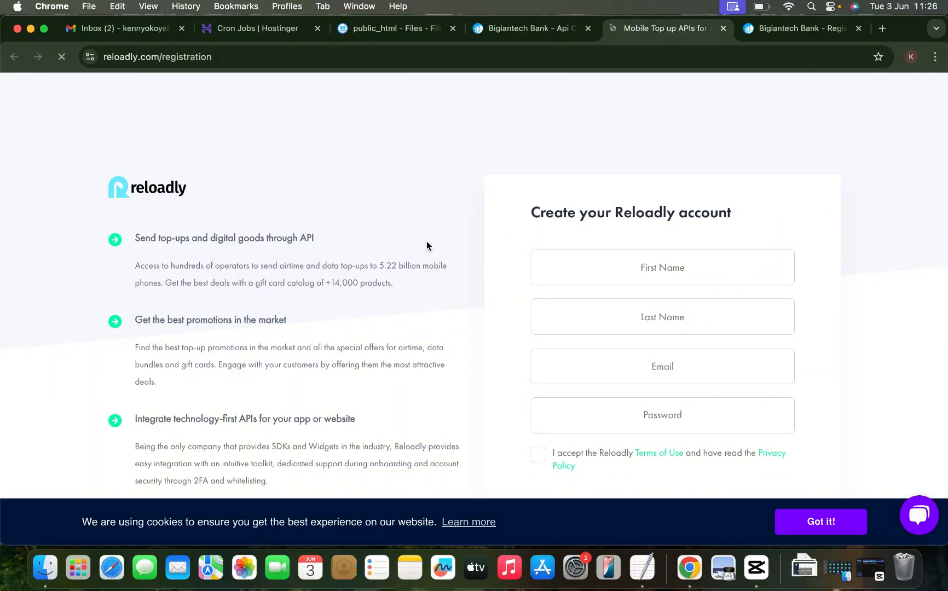
click(723, 28)
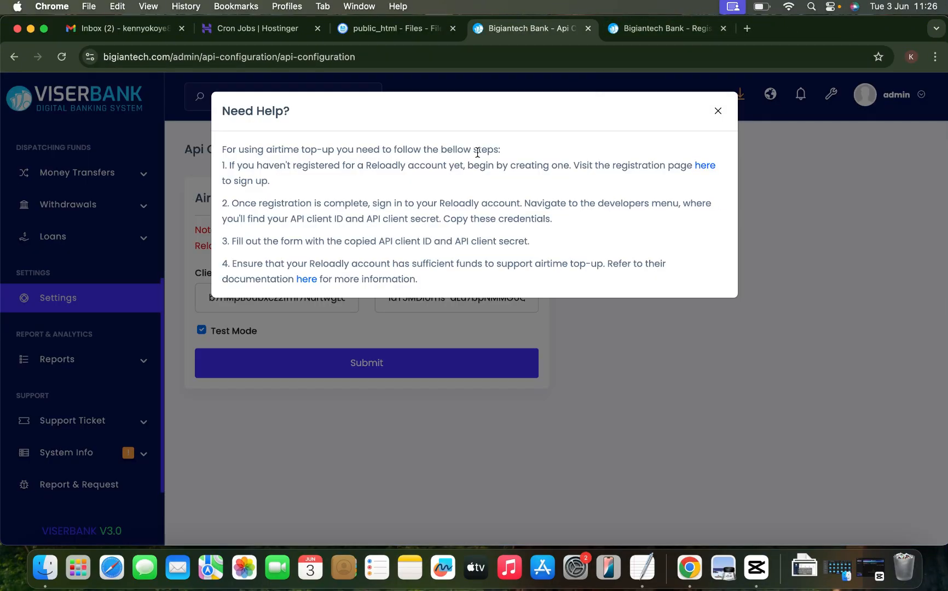
click(718, 111)
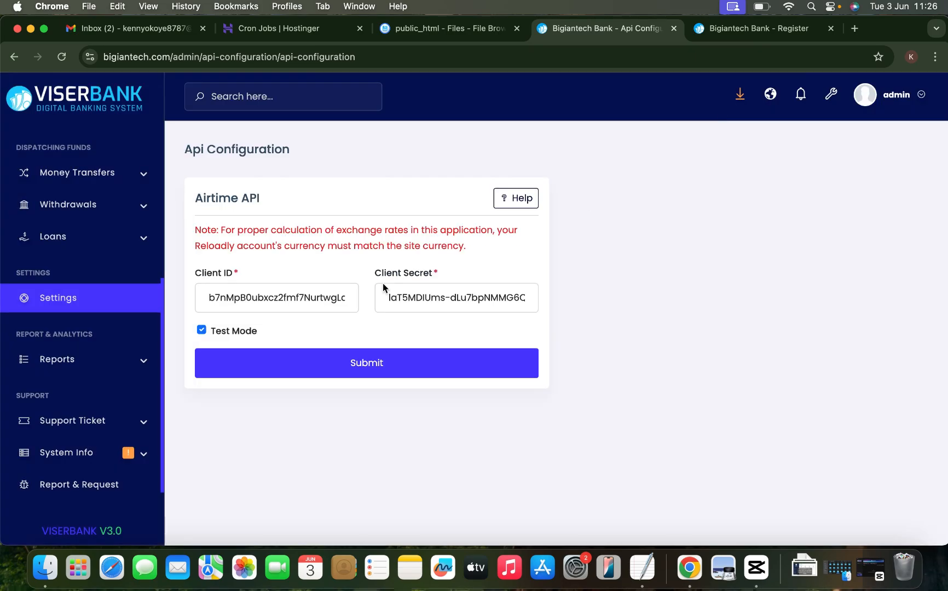
click(97, 306)
Browse the Other Banks Add New Bank form, then return to Settings unsaved
scroll(536, 337, down, 5)
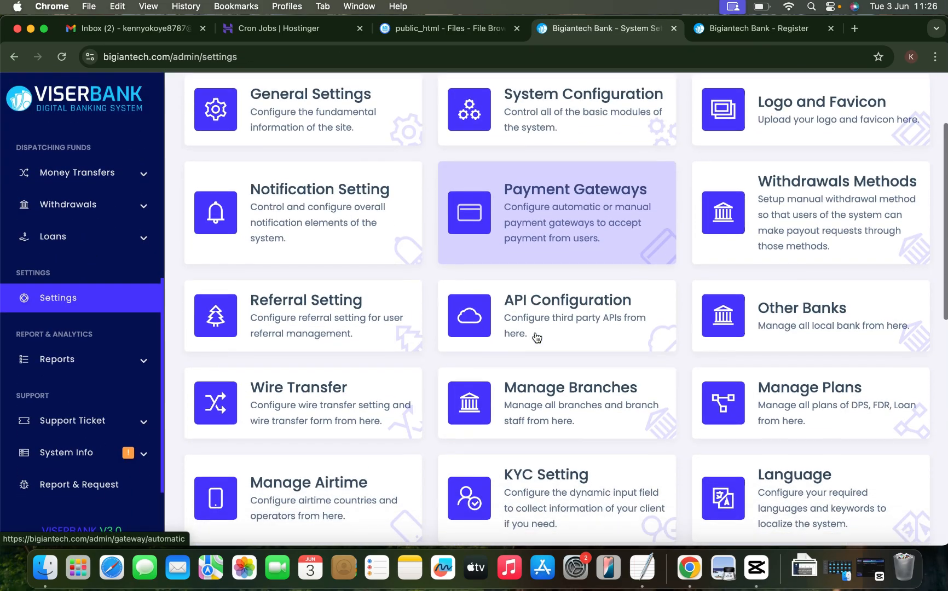
click(769, 242)
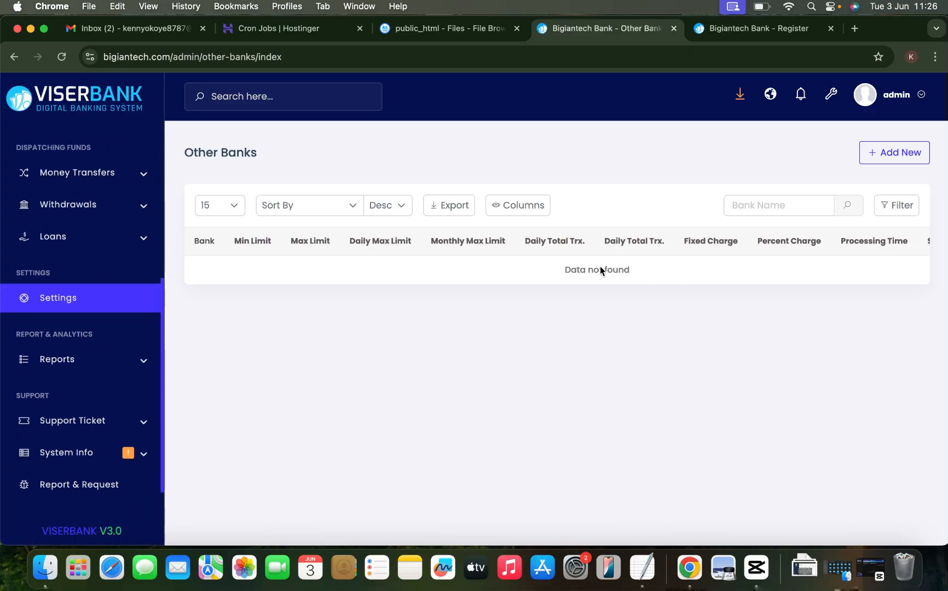
click(882, 153)
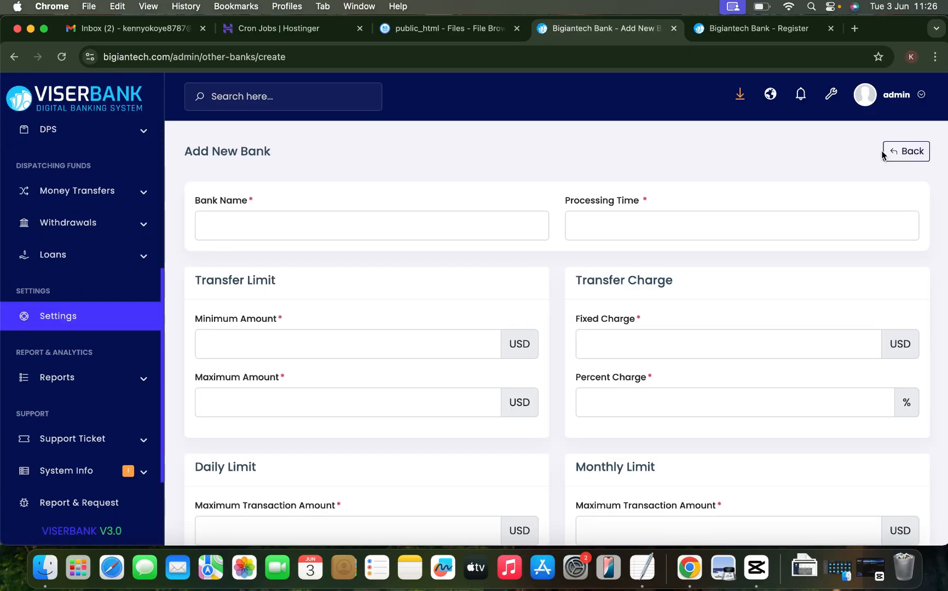
scroll(549, 285, down, 10)
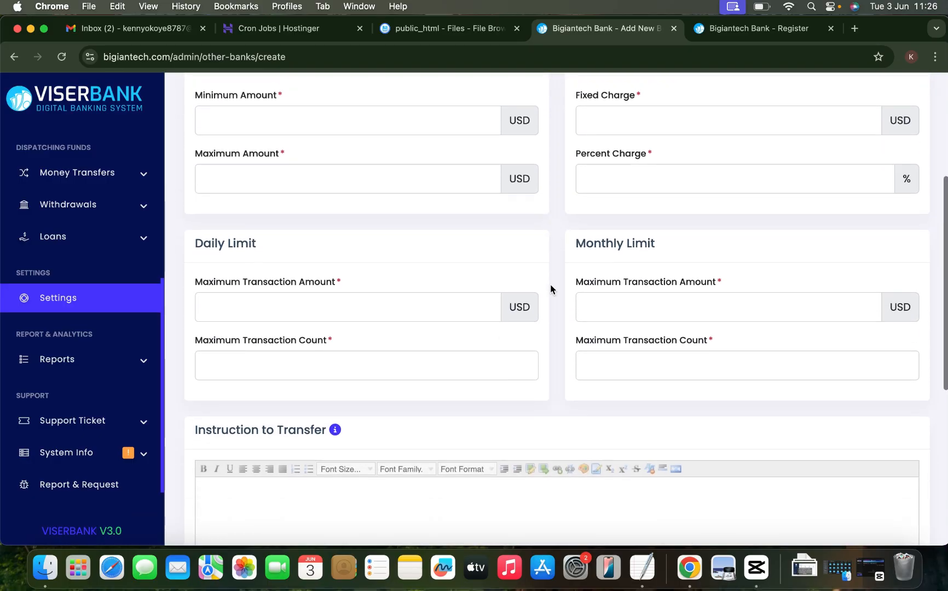
scroll(550, 284, down, 8)
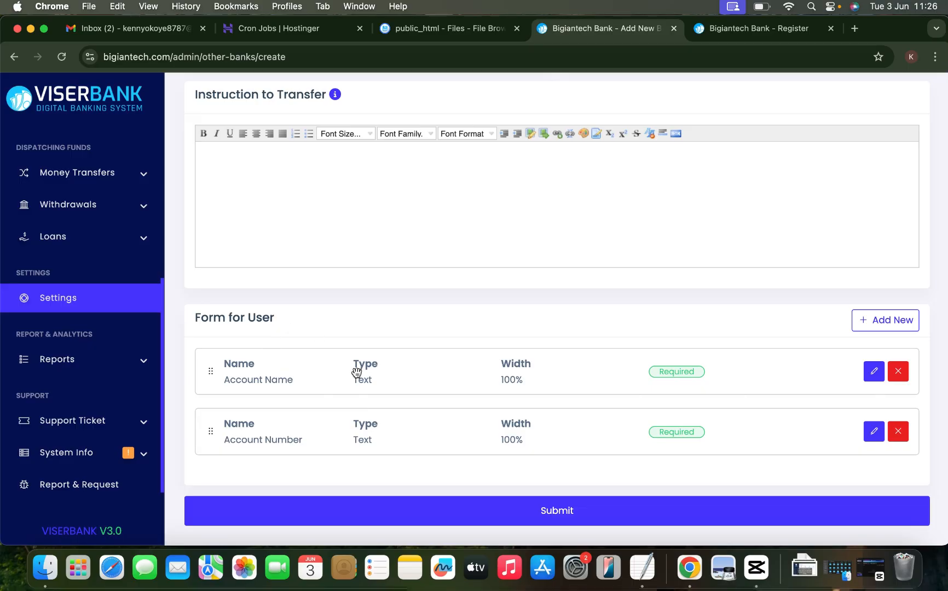
scroll(359, 379, up, 16)
scroll(360, 379, up, 3)
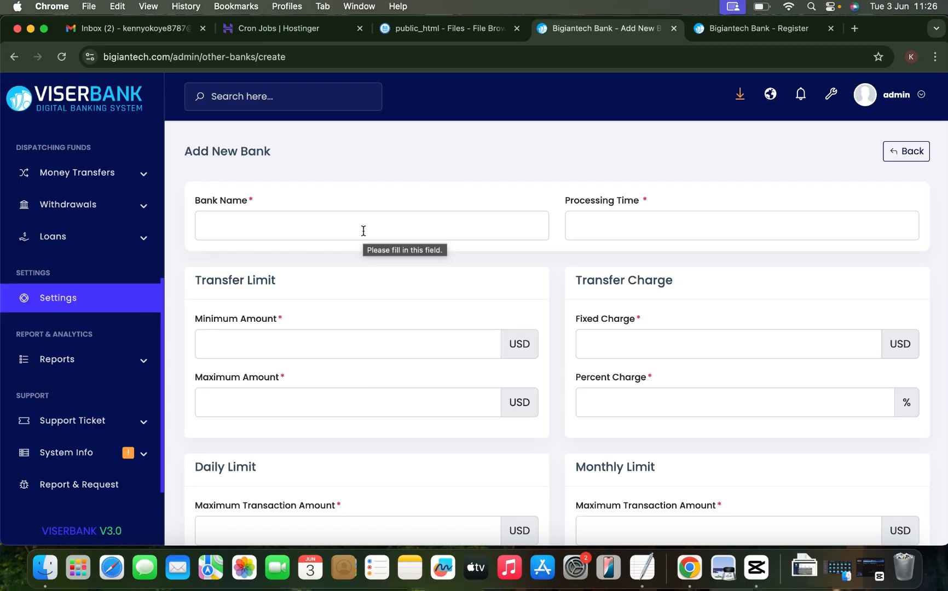
click(110, 304)
scroll(678, 301, down, 6)
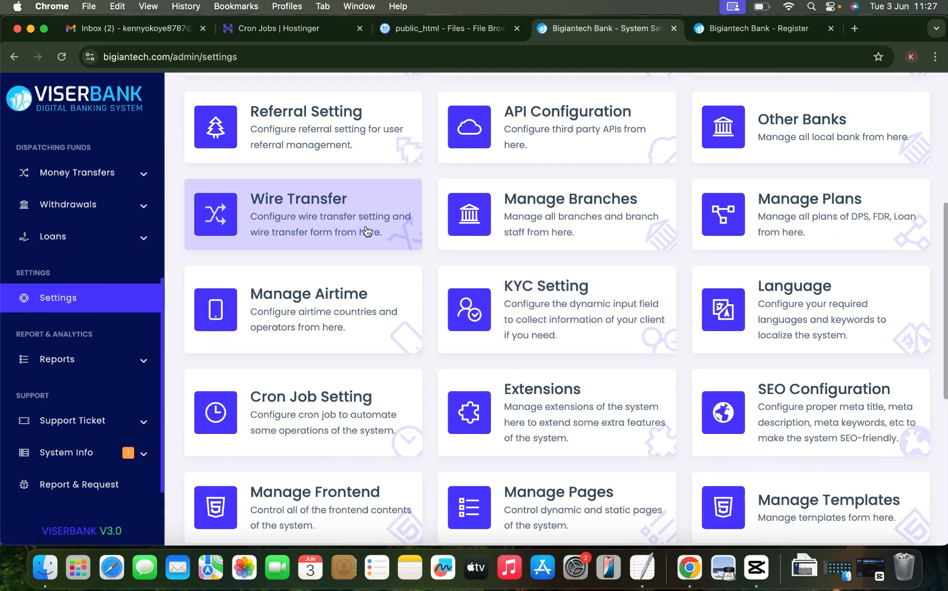
Open the Wire Transfer settings and look through them
click(367, 231)
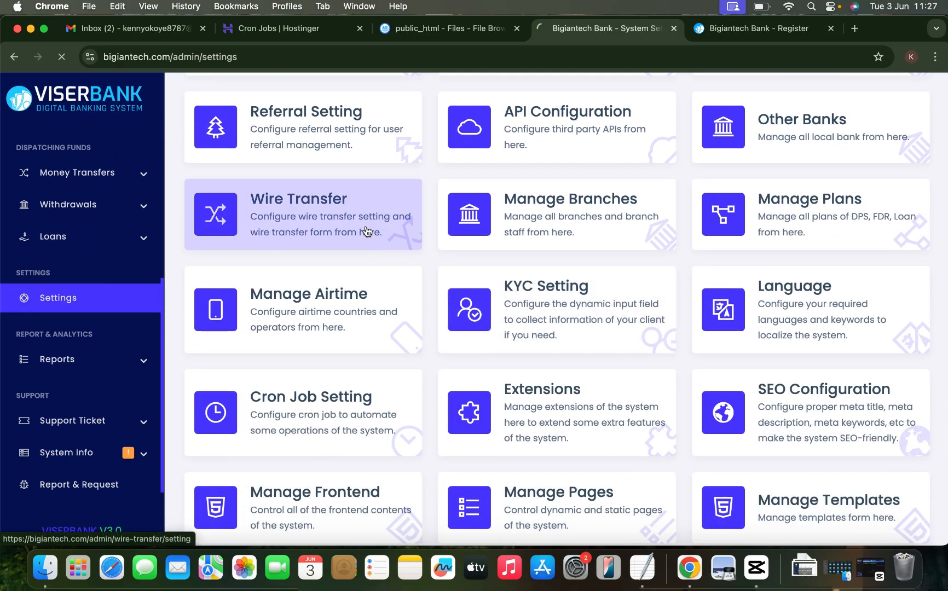
scroll(377, 260, down, 3)
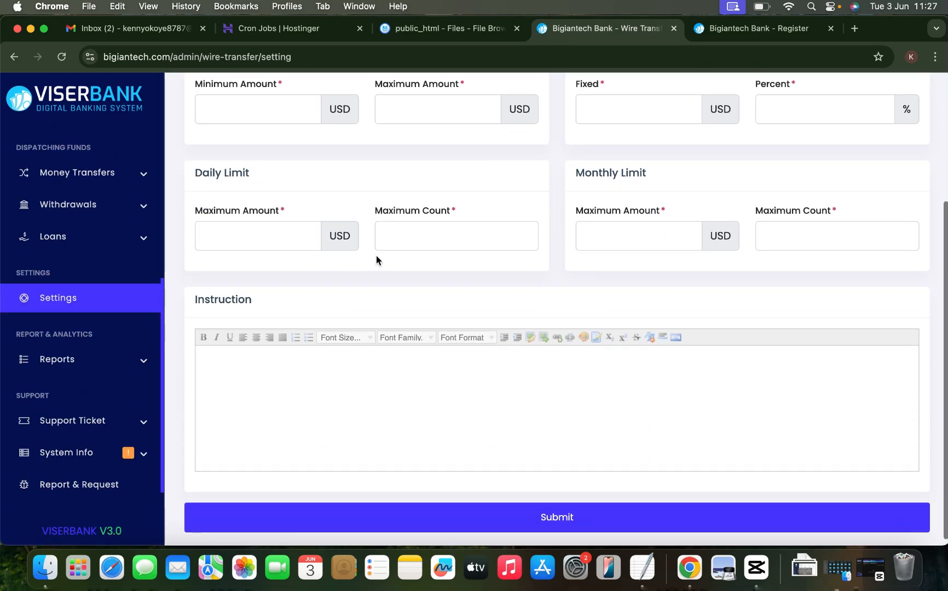
scroll(376, 254, up, 2)
scroll(376, 254, up, 1)
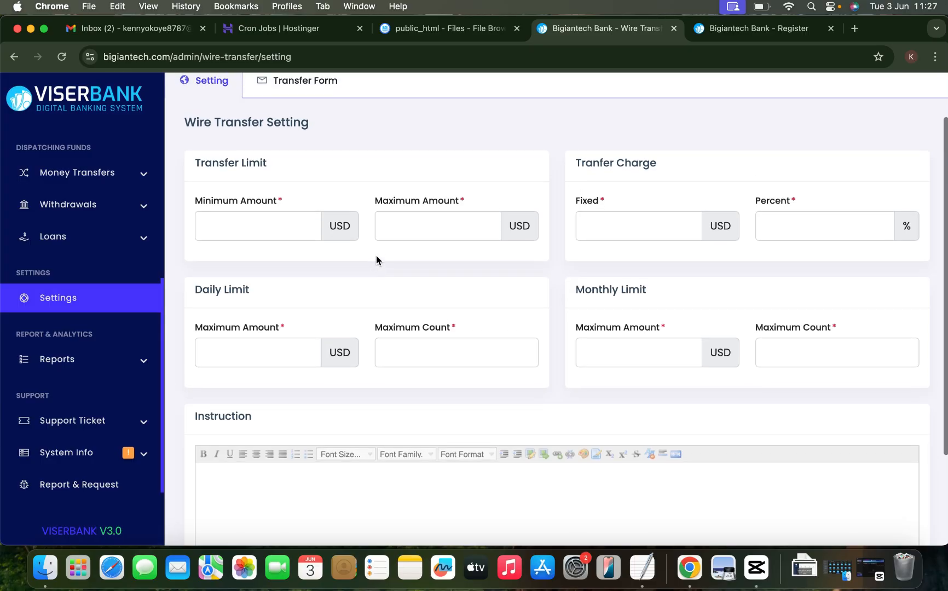
Go to Manage Branches from system settings and bring up the empty Add New Branch form
click(58, 302)
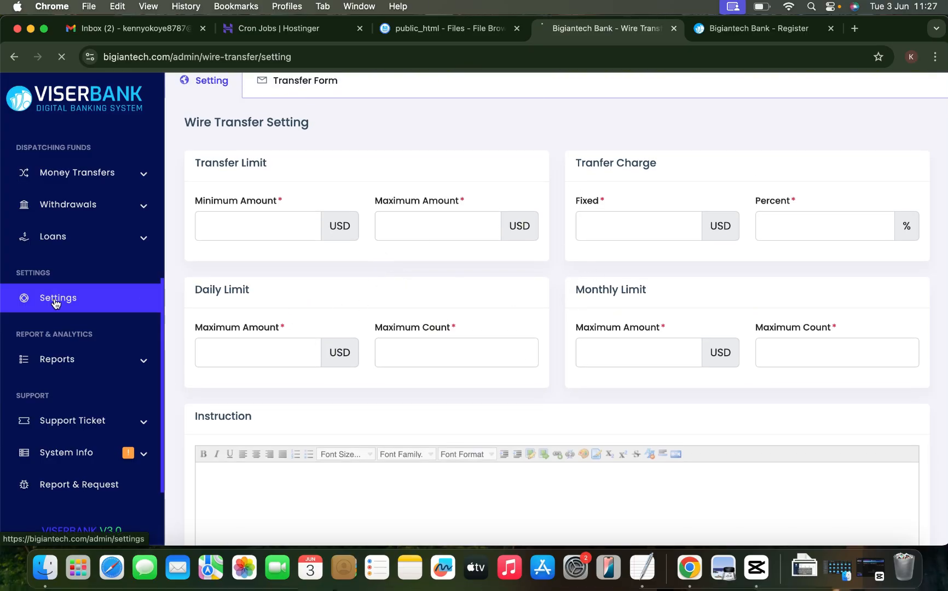
scroll(496, 330, down, 2)
scroll(497, 330, down, 2)
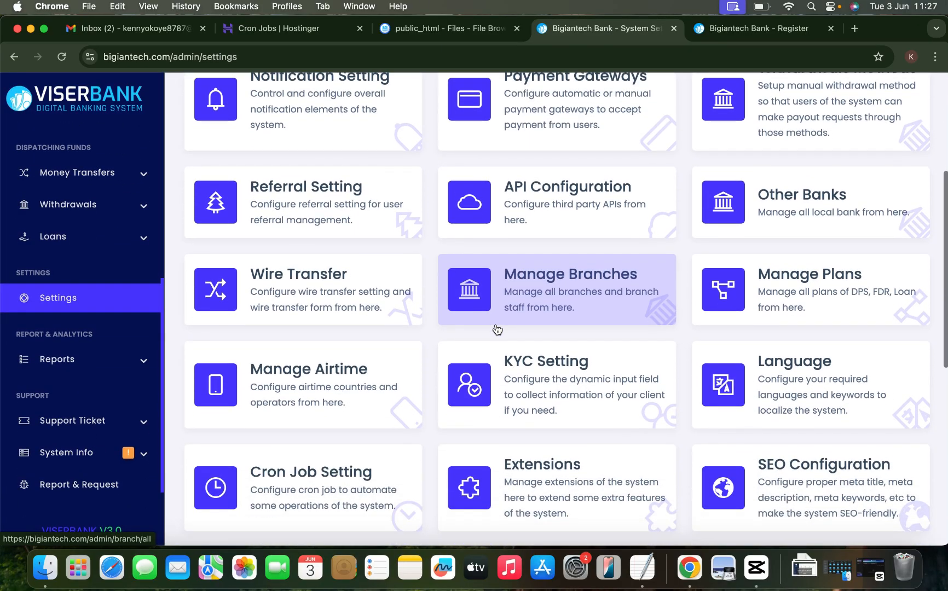
click(555, 288)
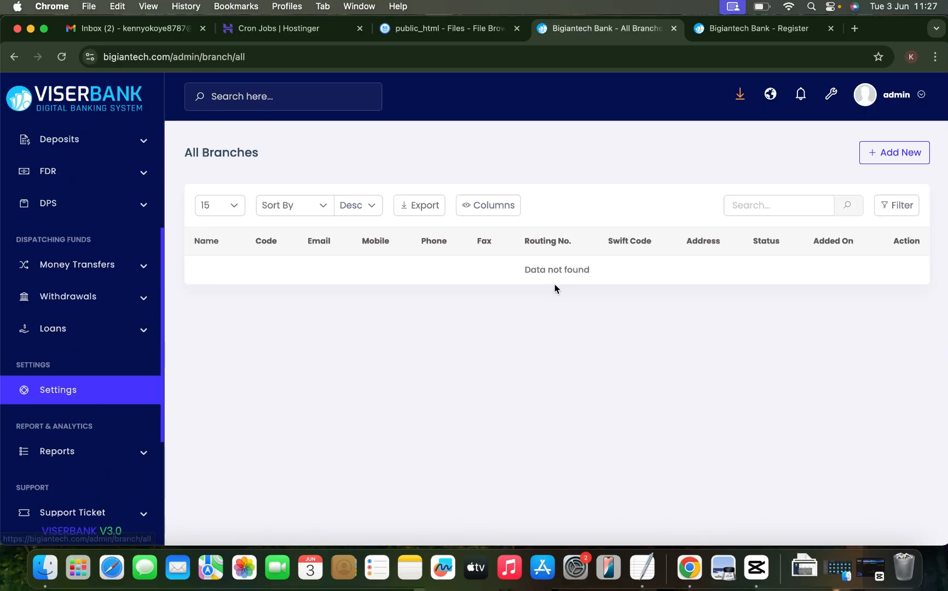
click(894, 153)
scroll(455, 393, down, 2)
scroll(455, 393, up, 2)
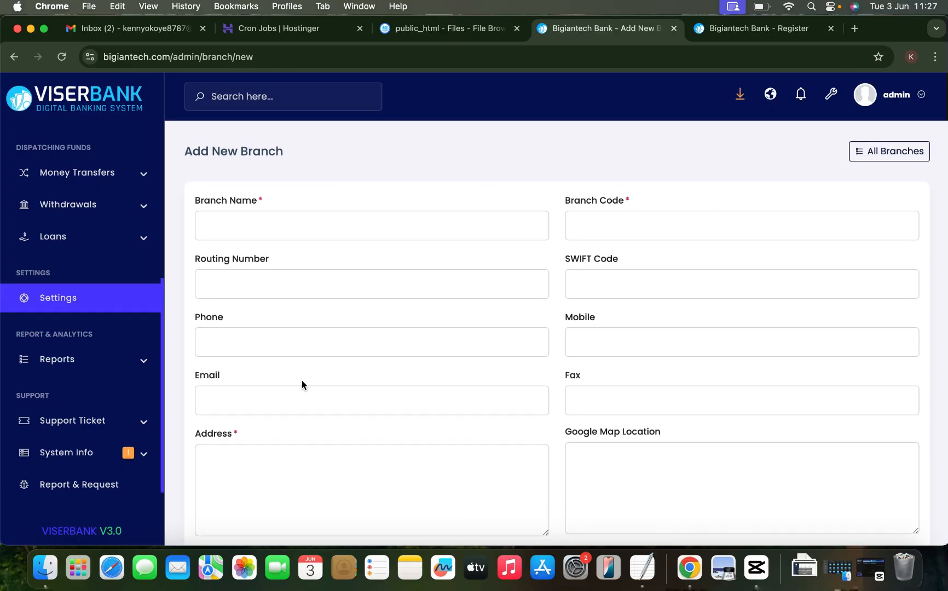
Go to the FDR Plans list under savings and loan plans and start a new plan
click(50, 299)
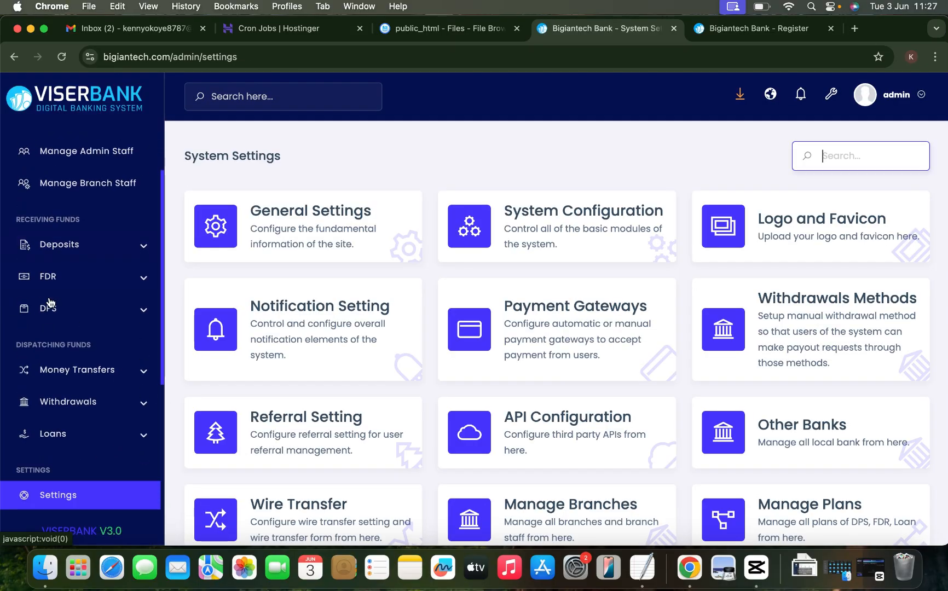
scroll(686, 335, down, 6)
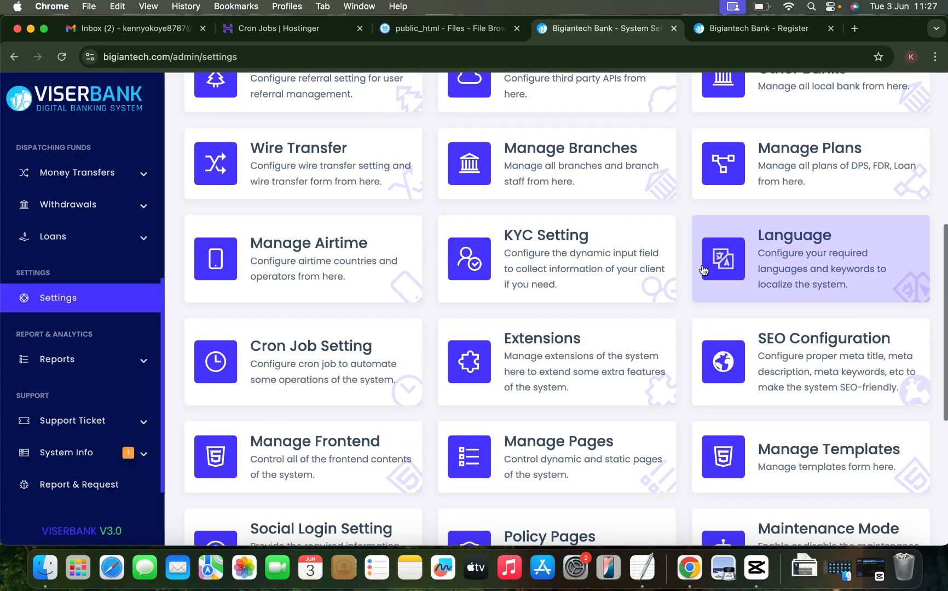
click(797, 164)
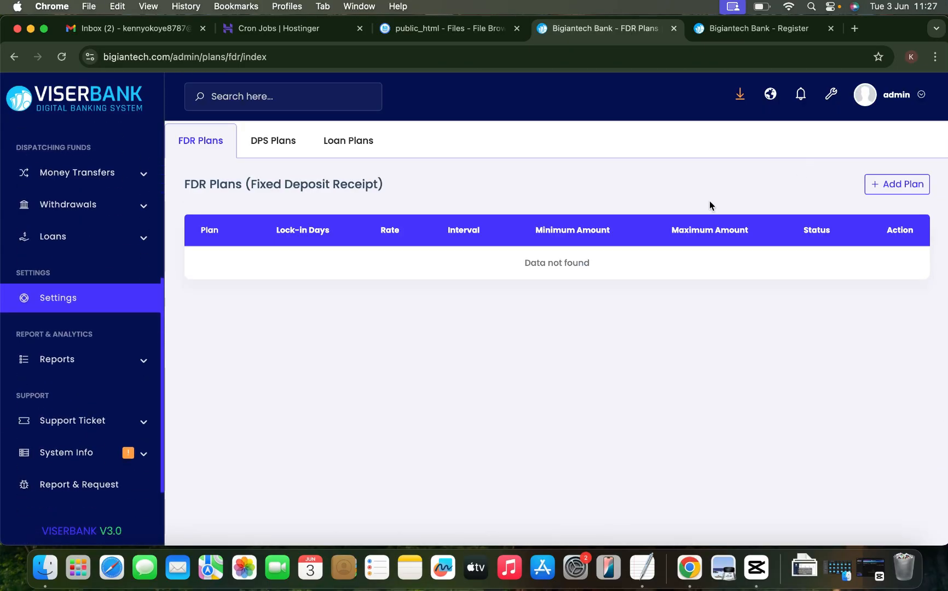
click(270, 144)
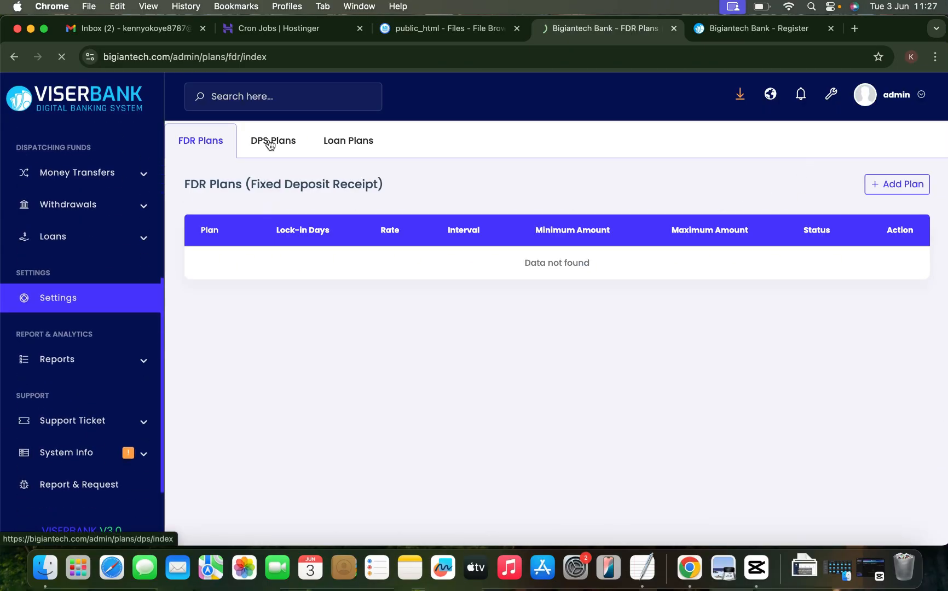
click(356, 146)
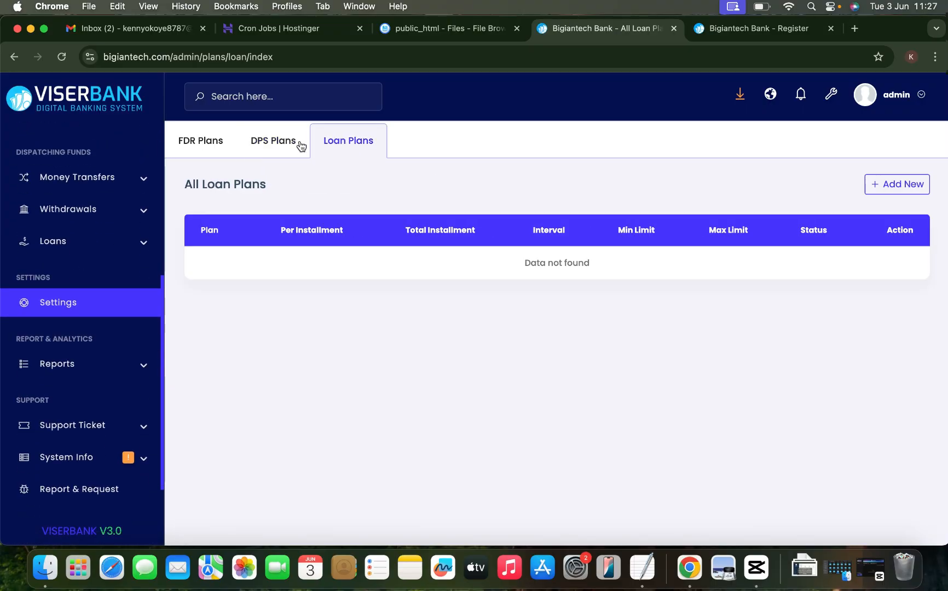
click(214, 143)
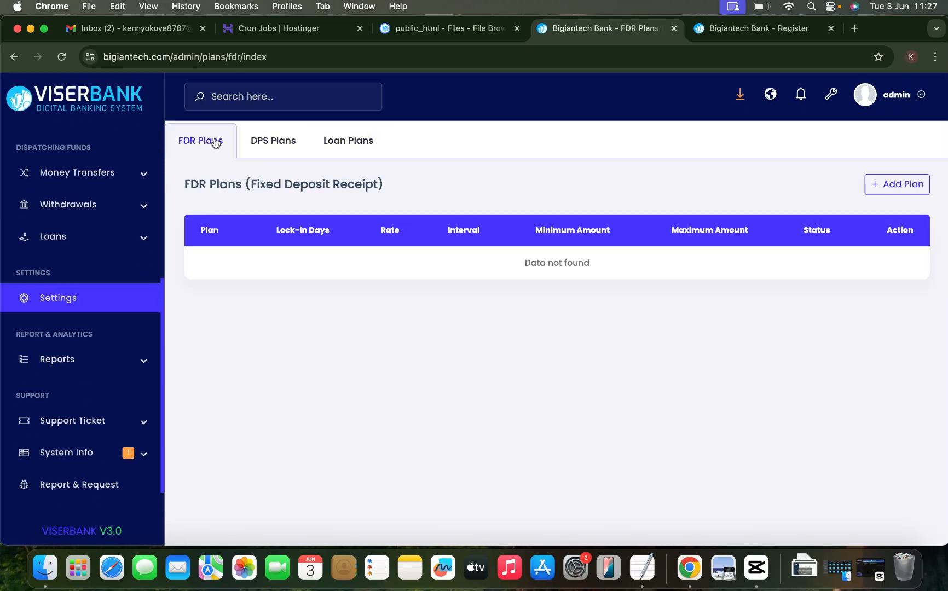
click(918, 185)
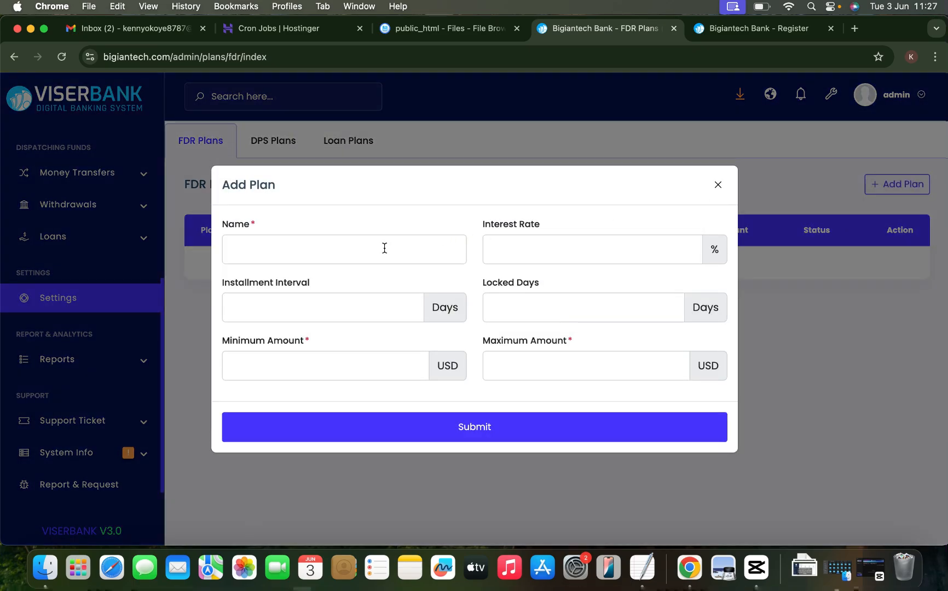
Name the plan Starter Plan and give it a 35% interest rate
click(384, 248)
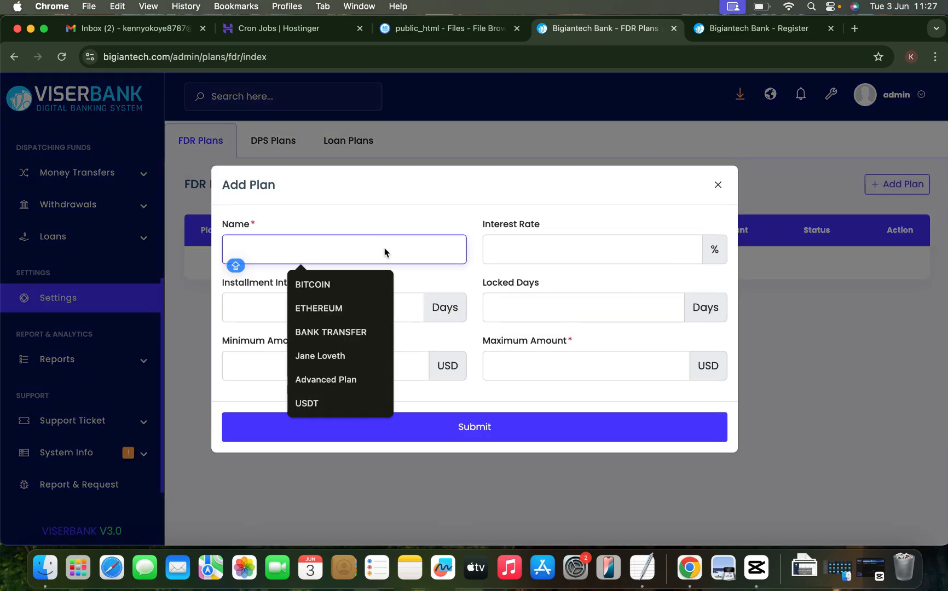
text(Sr)
key(BackSpace)
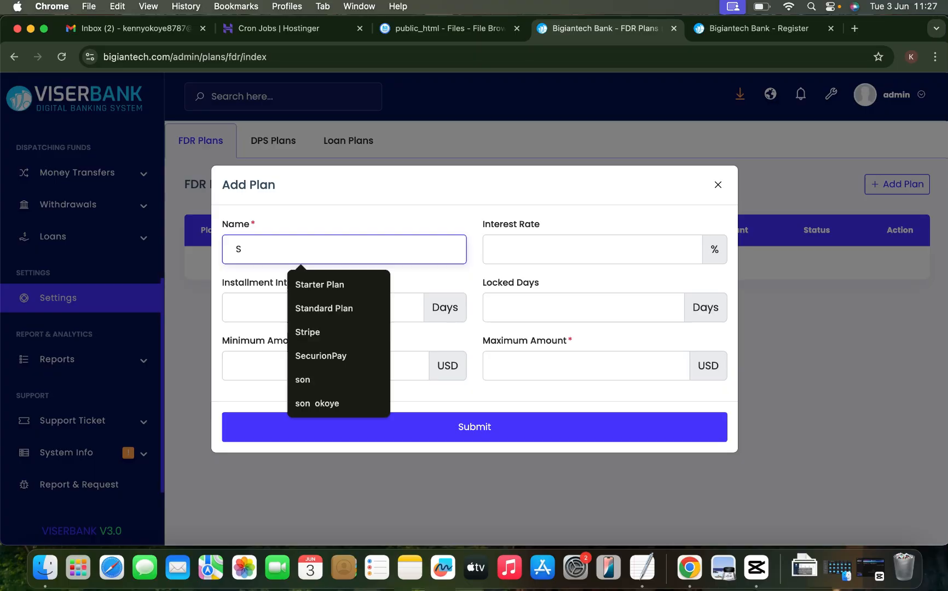
click(350, 283)
click(538, 254)
text(35)
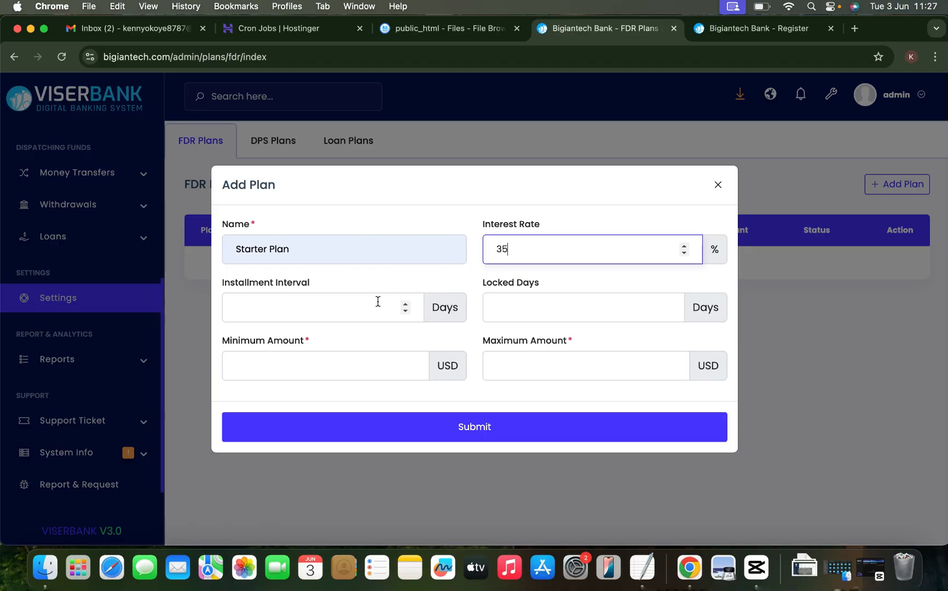
Set a 7-day interval, 14 locked days and 100–1,500 USD limits, then submit the plan
click(356, 307)
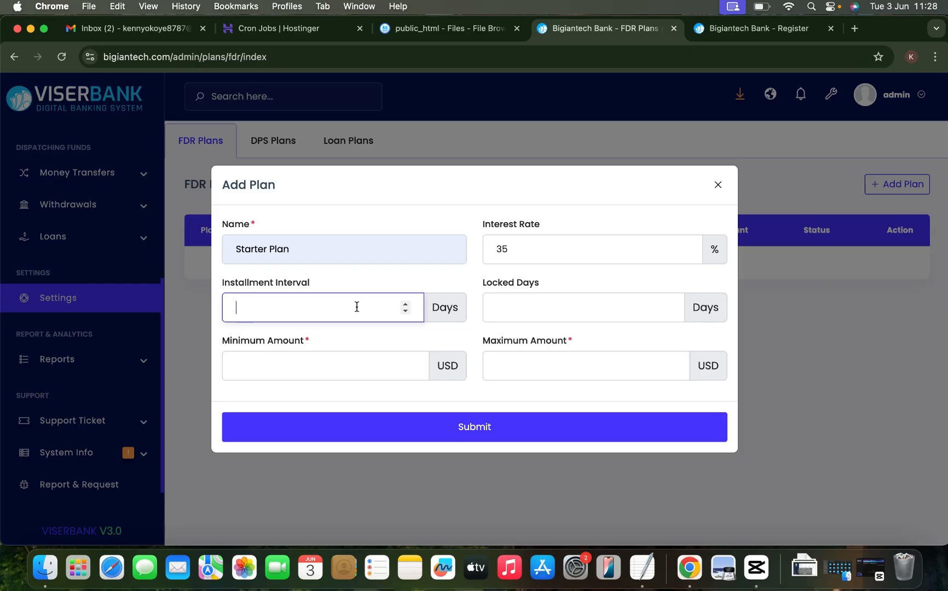
text(5)
click(579, 306)
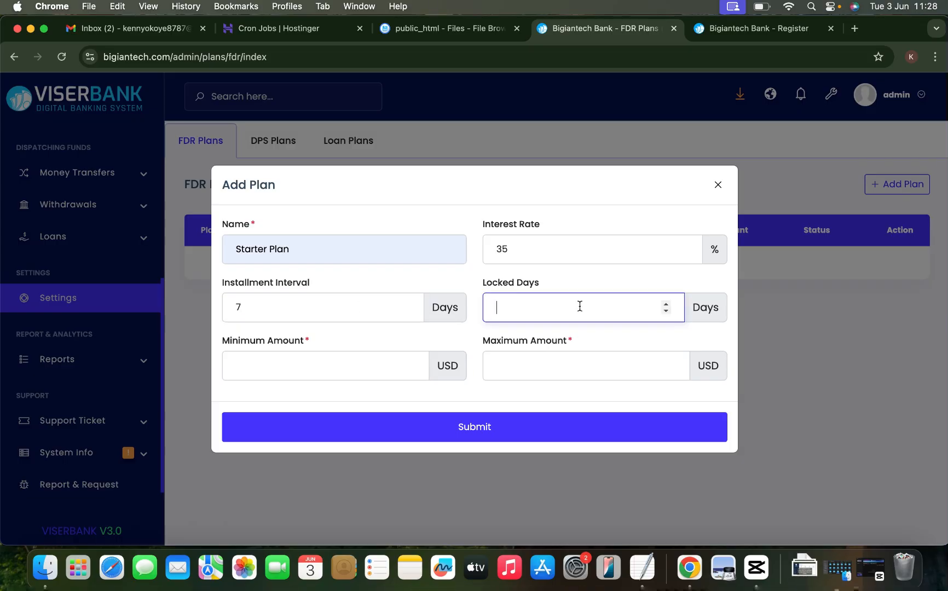
click(347, 368)
text(100)
click(568, 365)
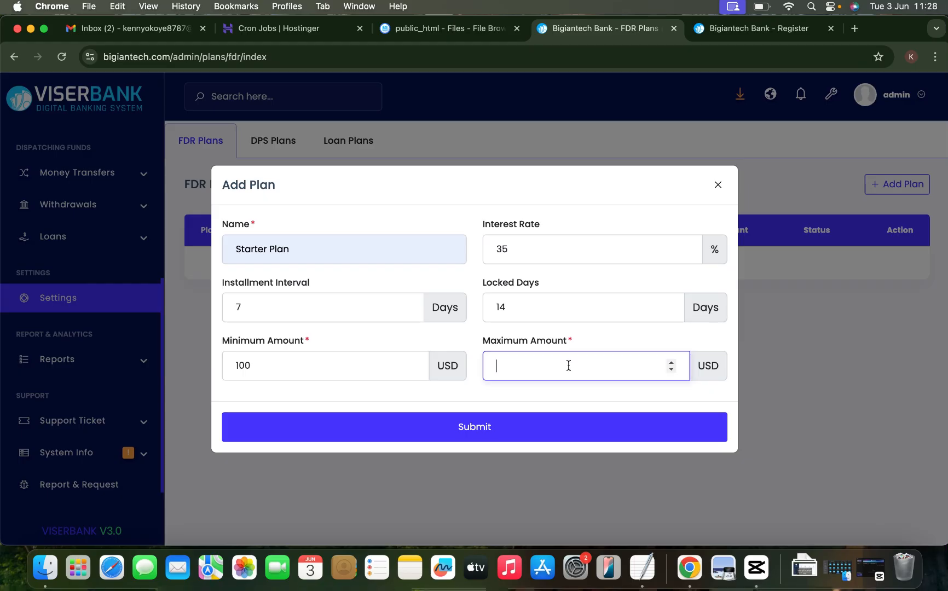
text(1)
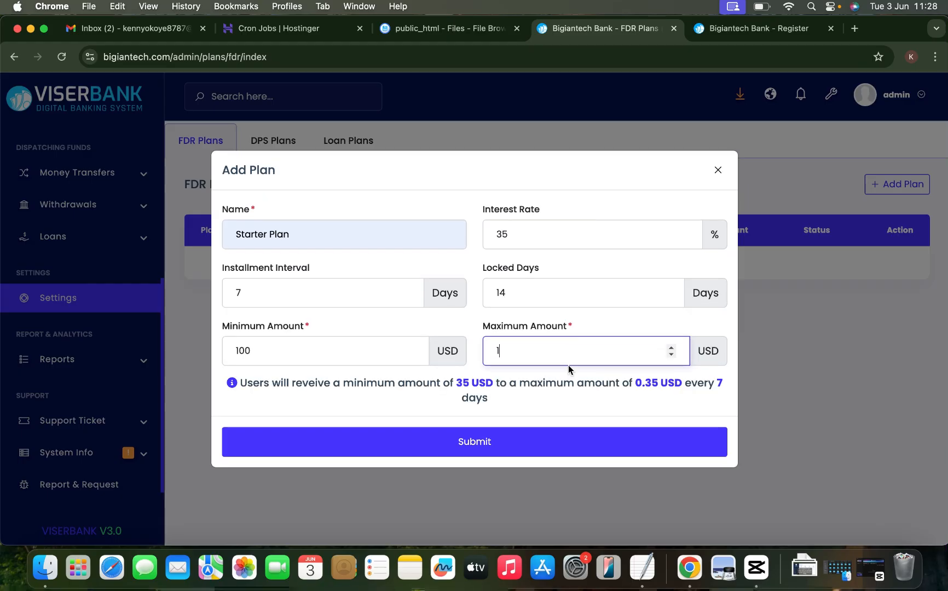
text(500)
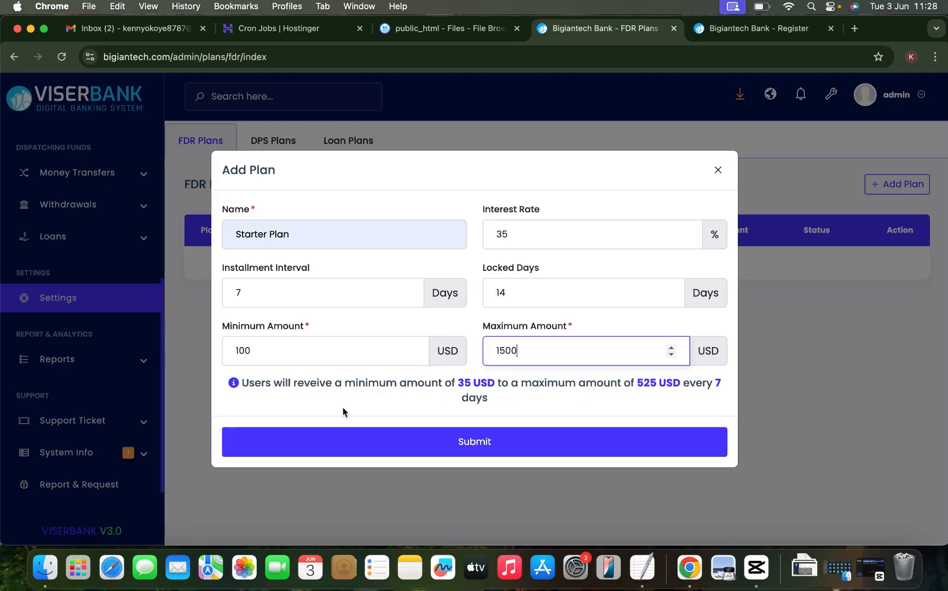
click(480, 442)
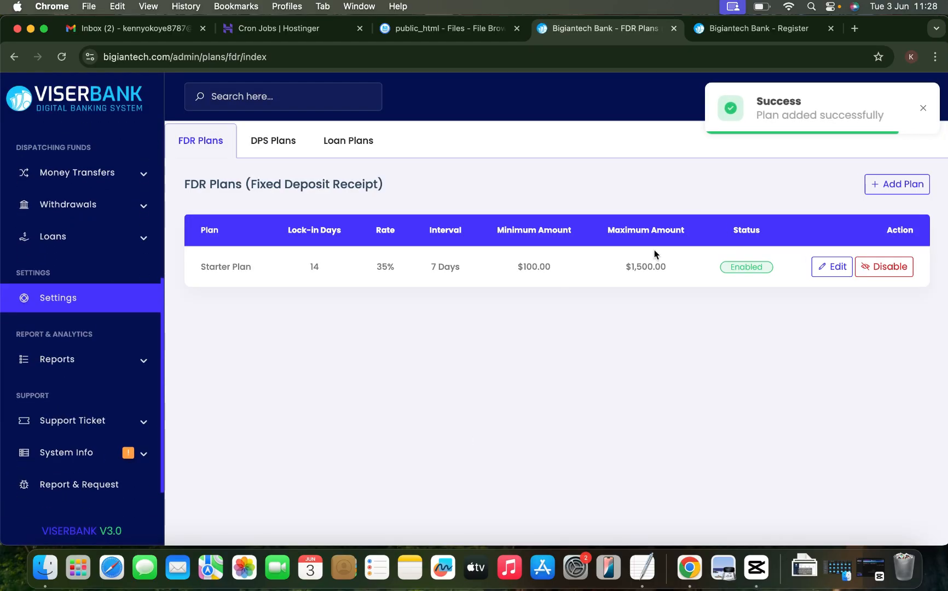
Start a new DPS plan and name it Advanced Plan
click(281, 141)
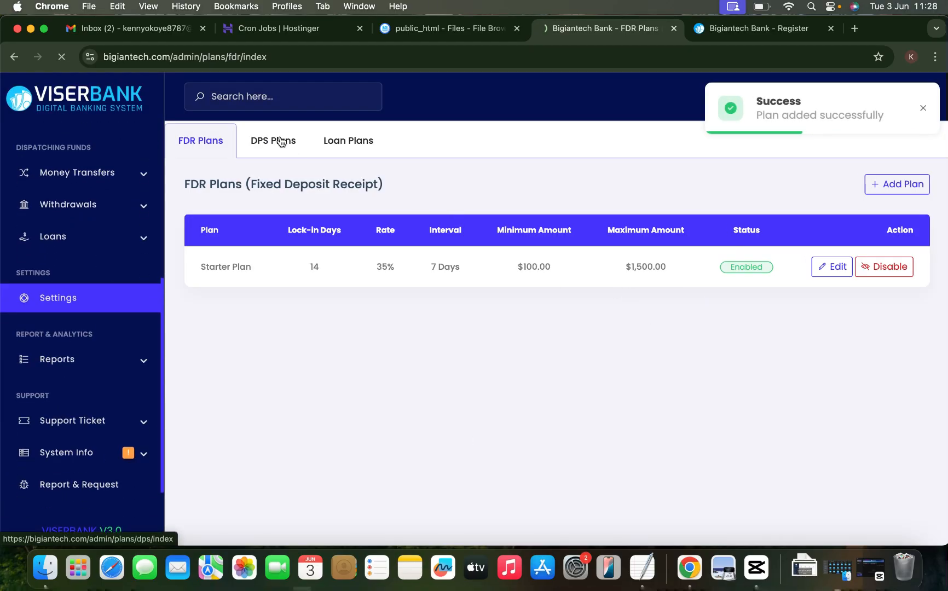
click(893, 186)
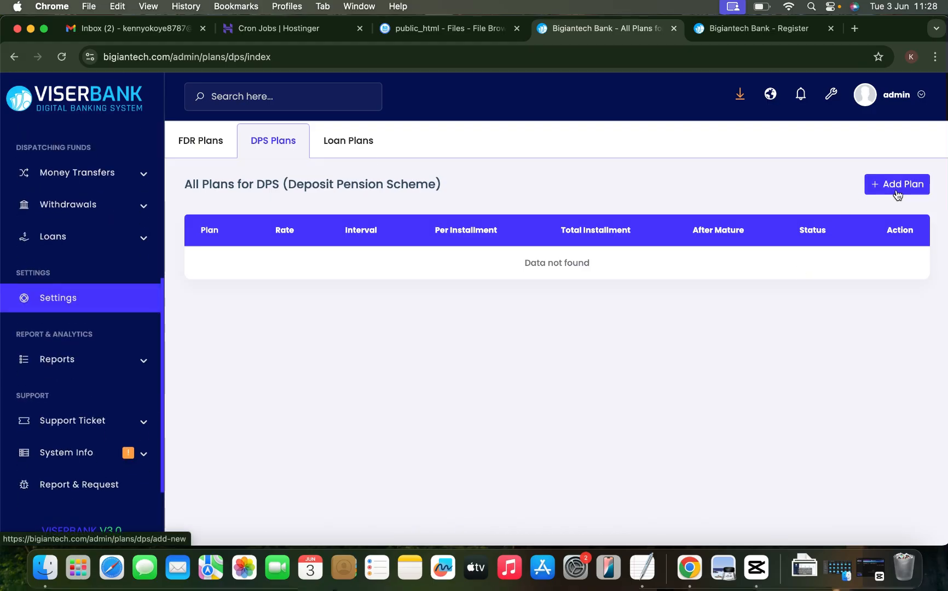
click(383, 256)
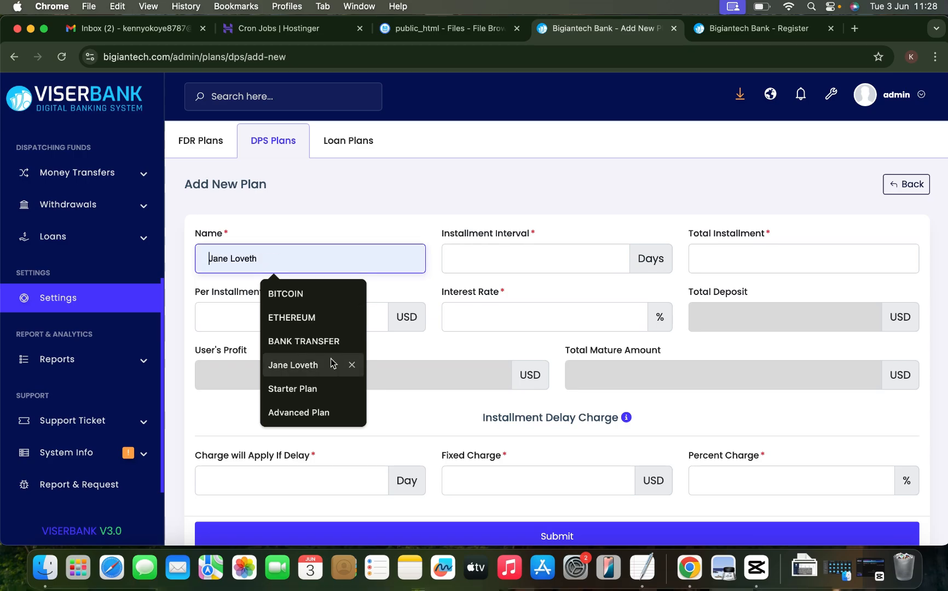
click(312, 413)
Enter a 5-day interval, 1500 USD per installment, 45% interest and 25000 total installments
click(512, 246)
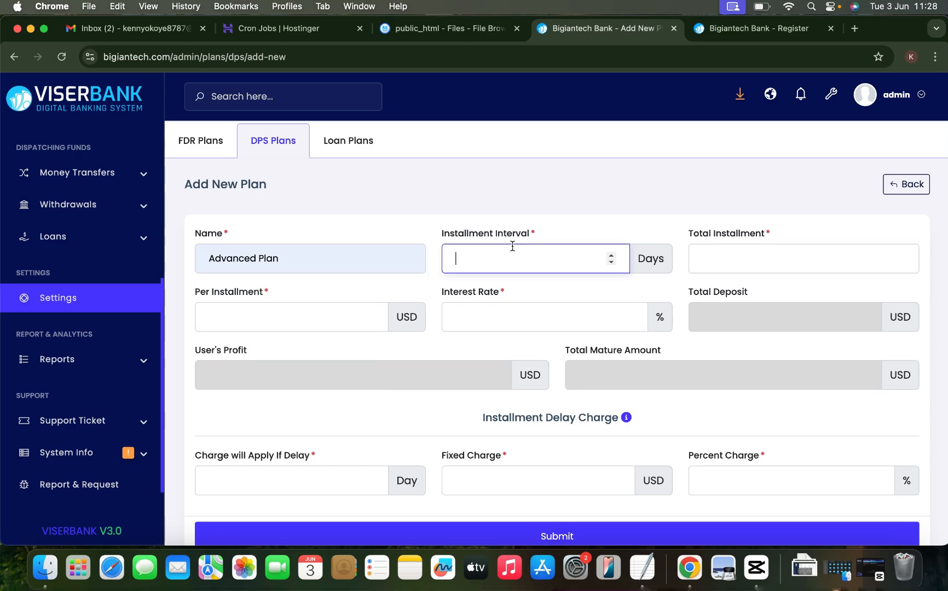
text(7)
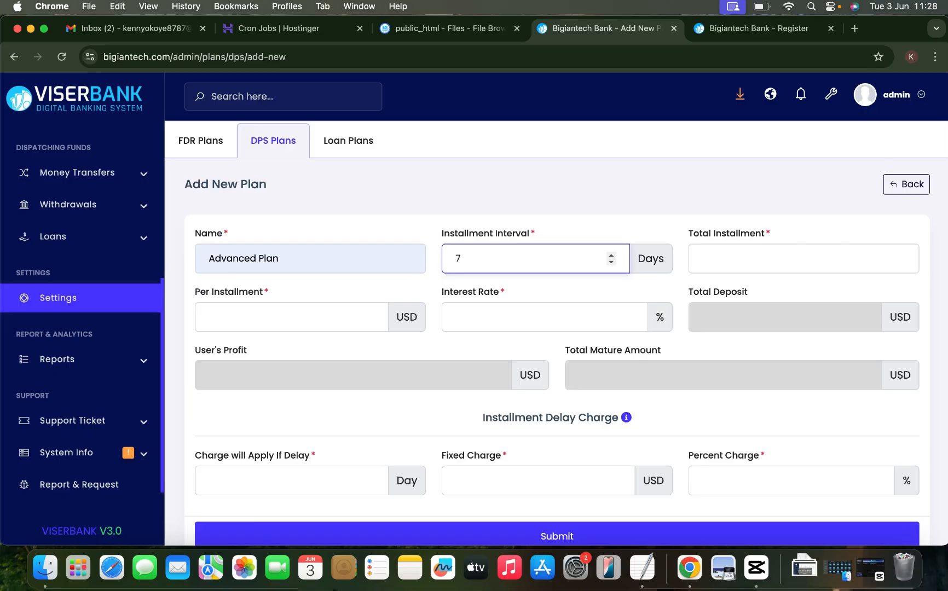
text(5)
click(617, 236)
click(700, 261)
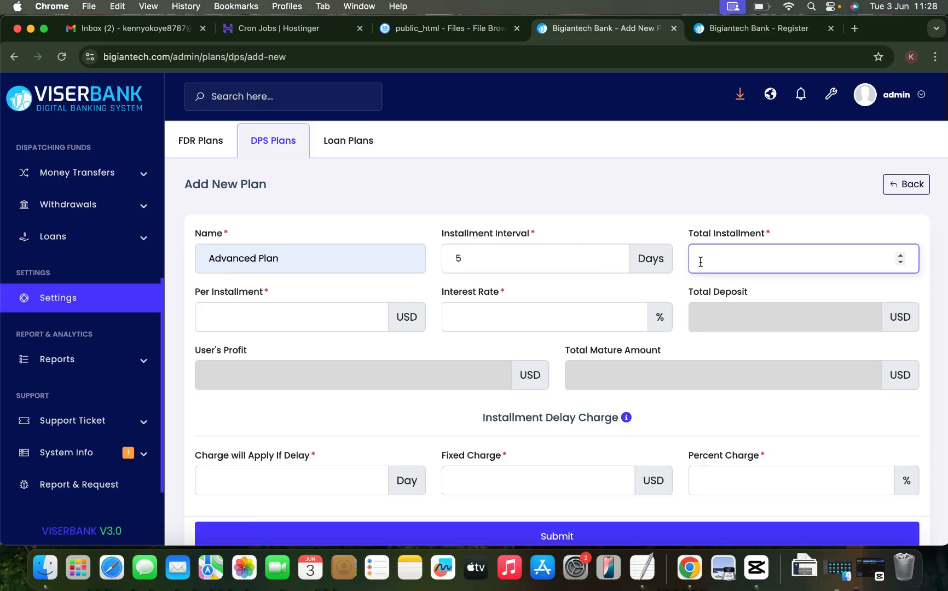
click(286, 321)
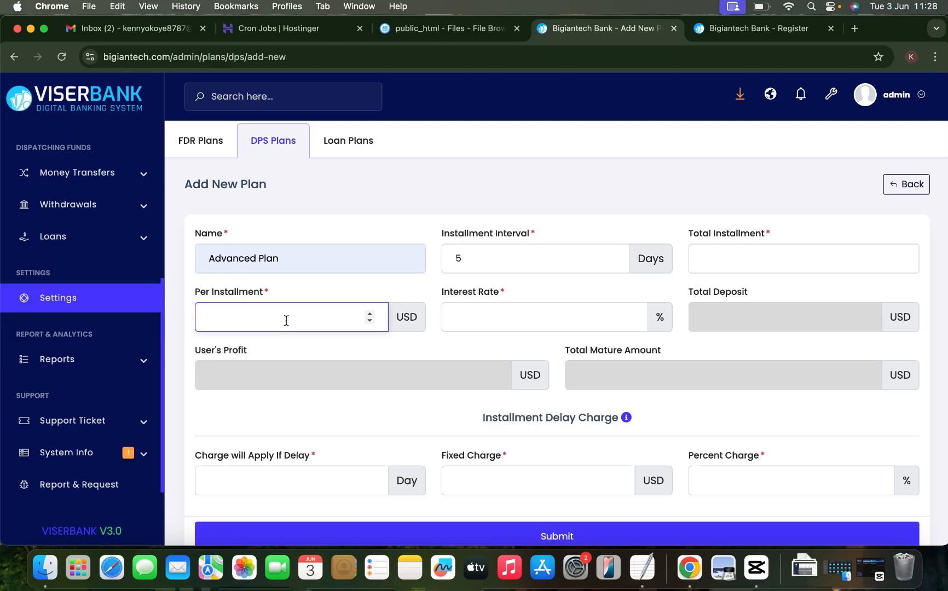
text(1500)
click(462, 315)
text(45)
click(709, 257)
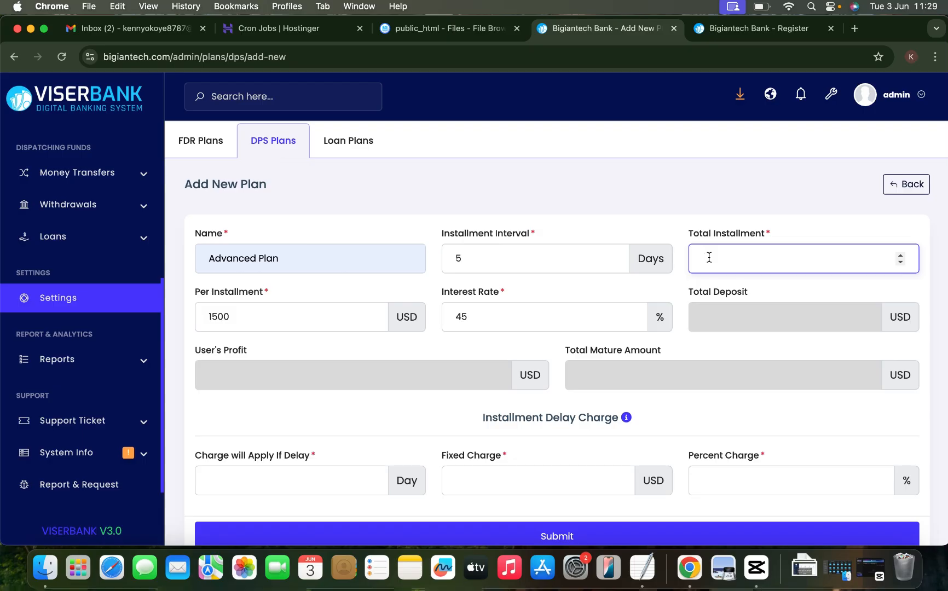
text(25000)
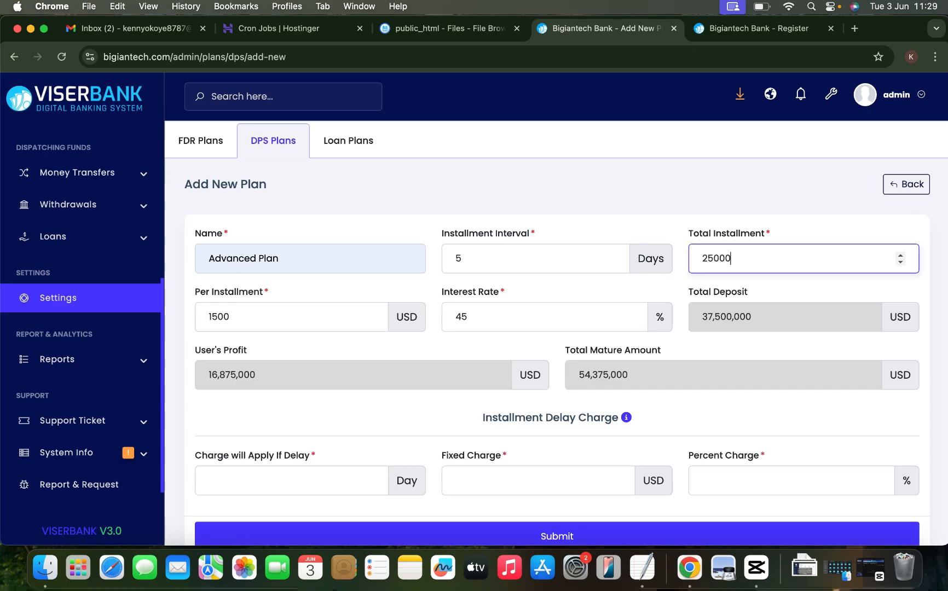
Fill in the delay charge fields, with fixed and percent charges set to 0
scroll(724, 336, down, 1)
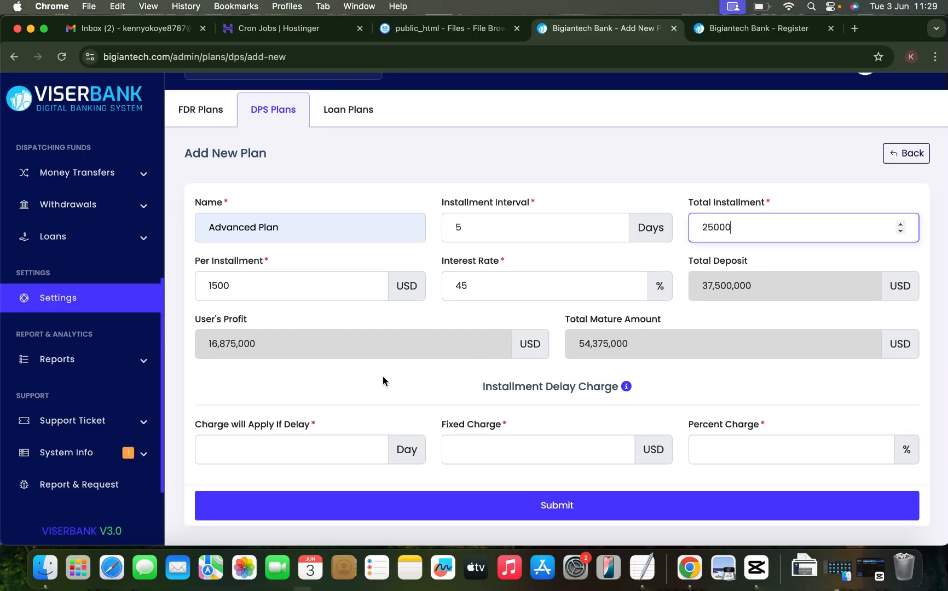
click(284, 458)
text(0)
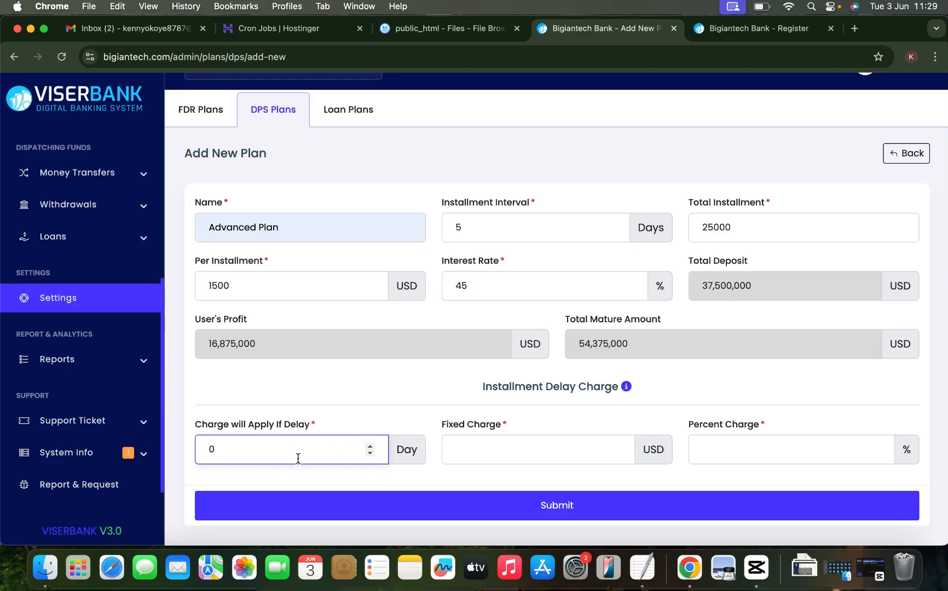
key(BackSpace)
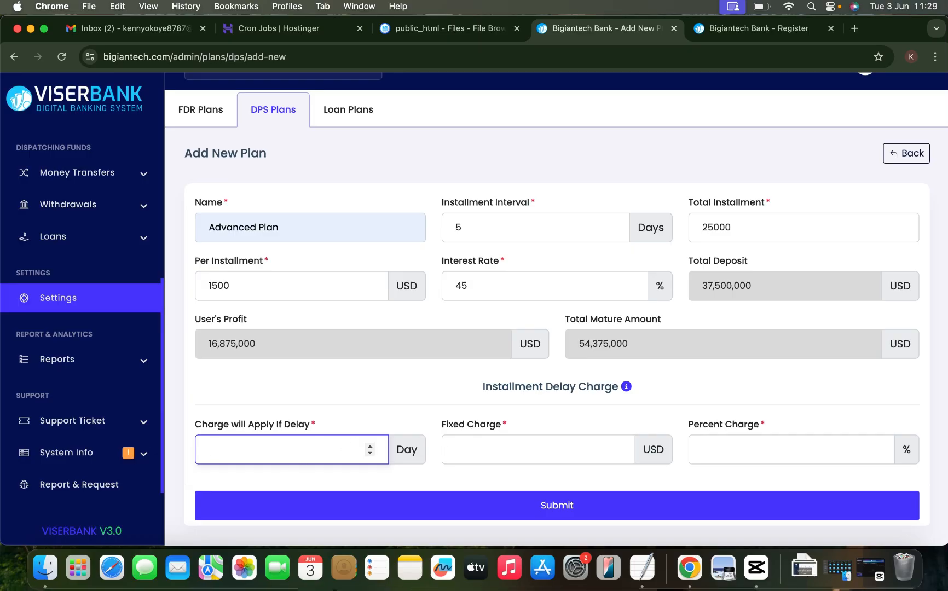
text(4000)
key(BackSpace)
key(BackSpace)
key(BackSpace)
key(BackSpace)
text(500)
click(458, 450)
text(0)
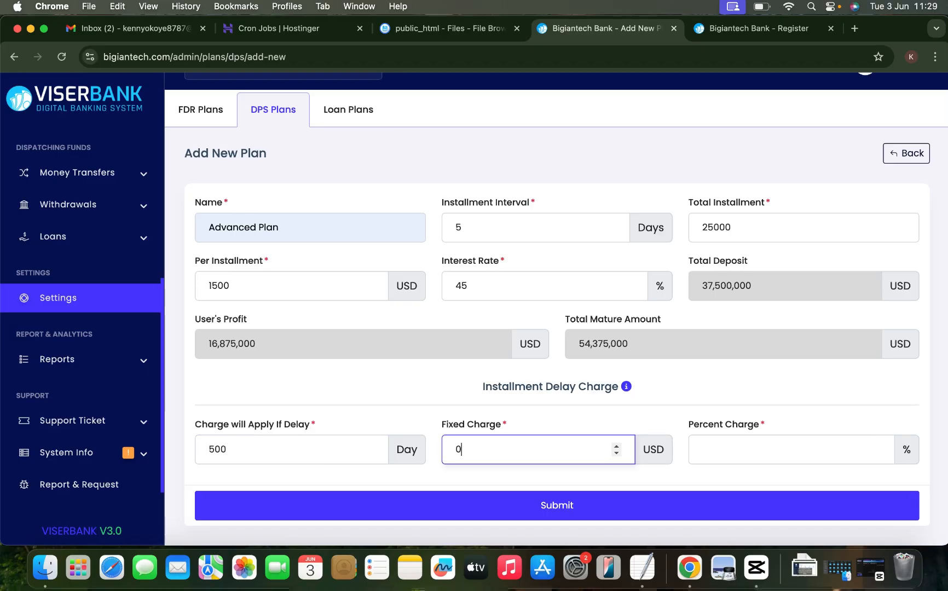
click(721, 444)
text(0)
click(709, 396)
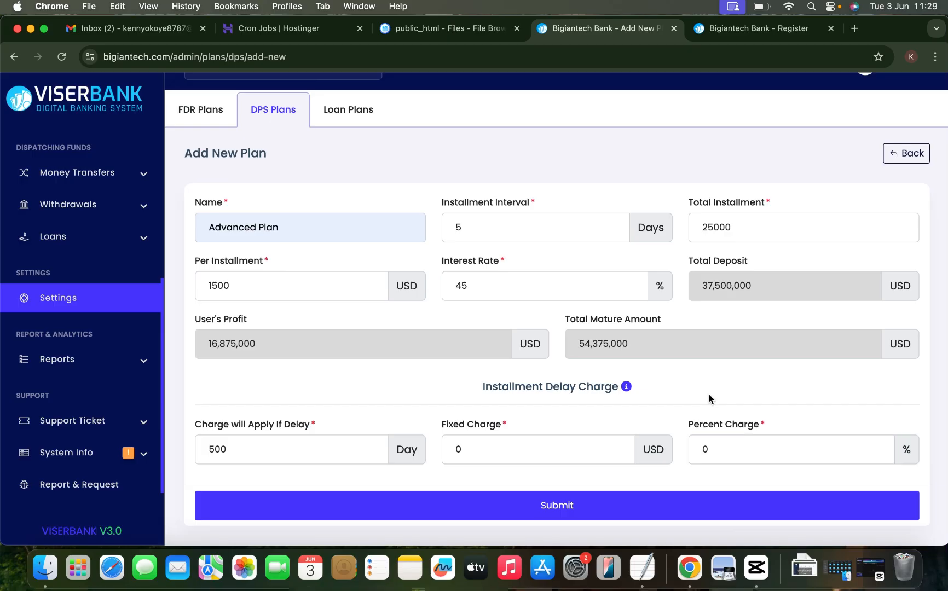
scroll(709, 398, up, 2)
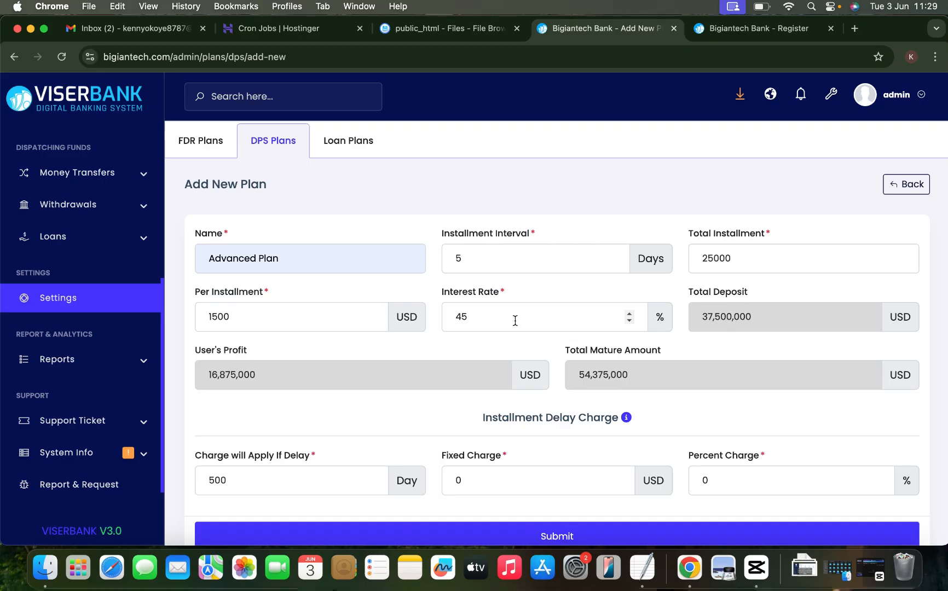
Change the installment interval to 7 days and cut the total installment count down to 4
click(522, 266)
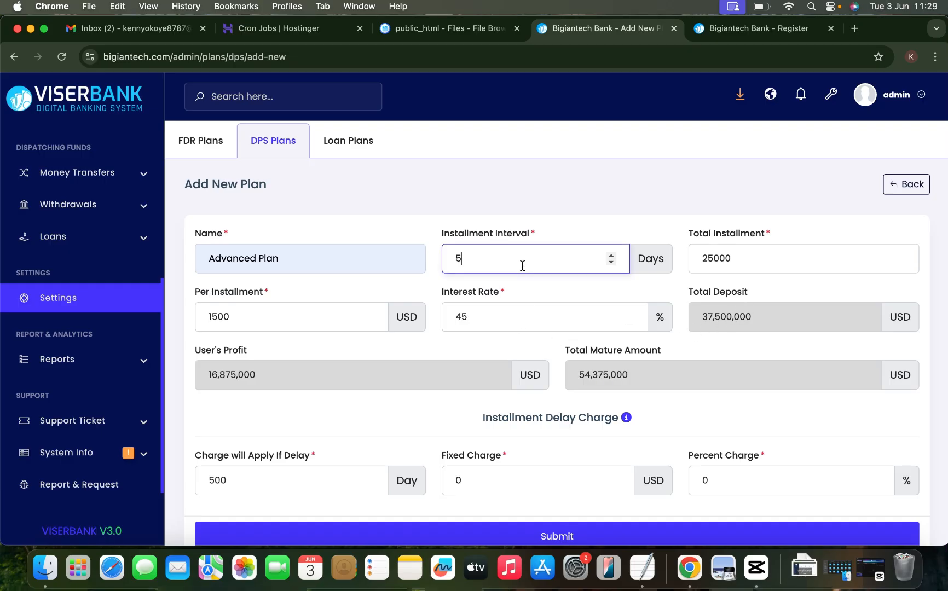
key(BackSpace)
text(3)
click(622, 214)
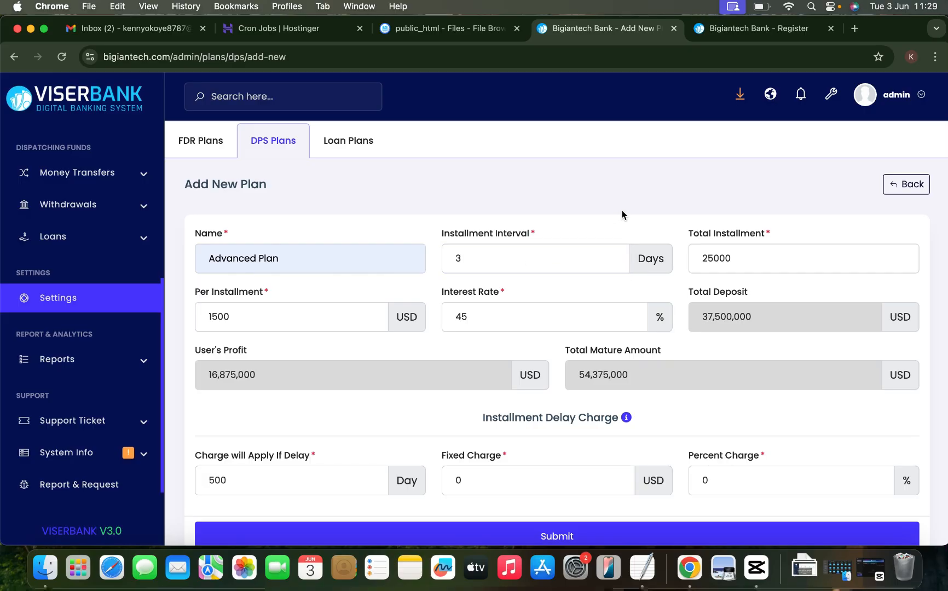
click(540, 258)
key(BackSpace)
text(7)
click(735, 262)
key(BackSpace)
key(BackSpace)
key(BackSpace)
key(BackSpace)
key(BackSpace)
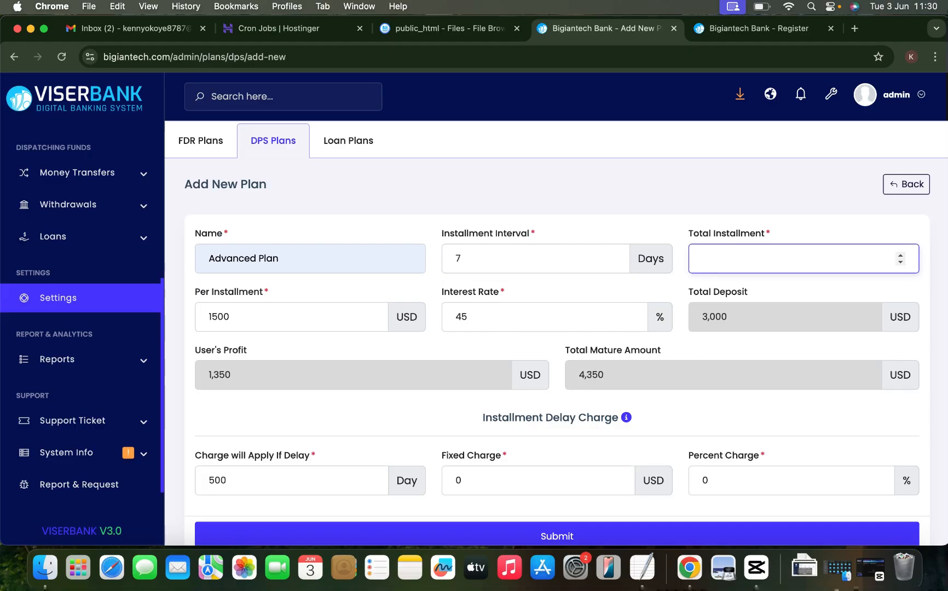
text(4)
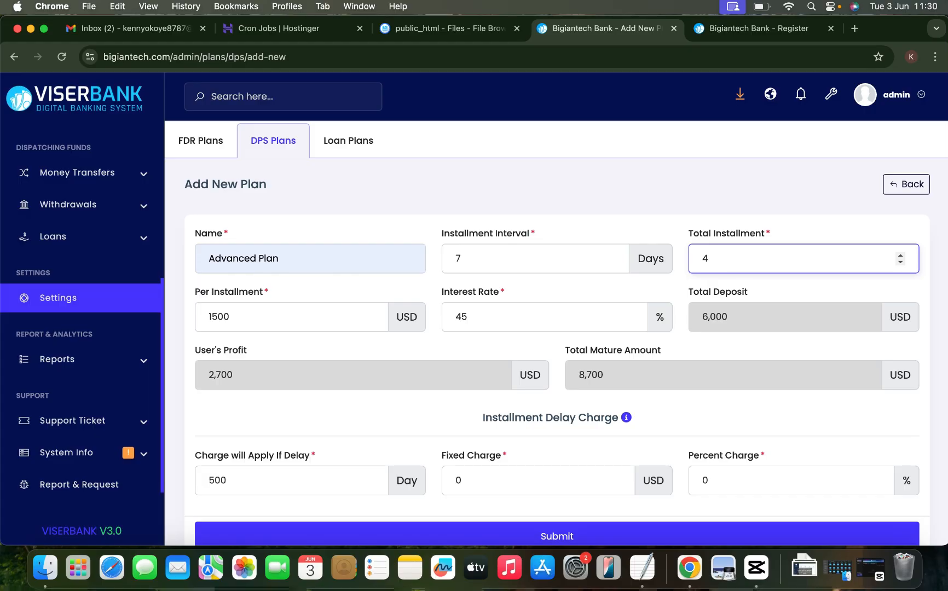
text(000)
key(BackSpace)
key(BackSpace)
key(BackSpace)
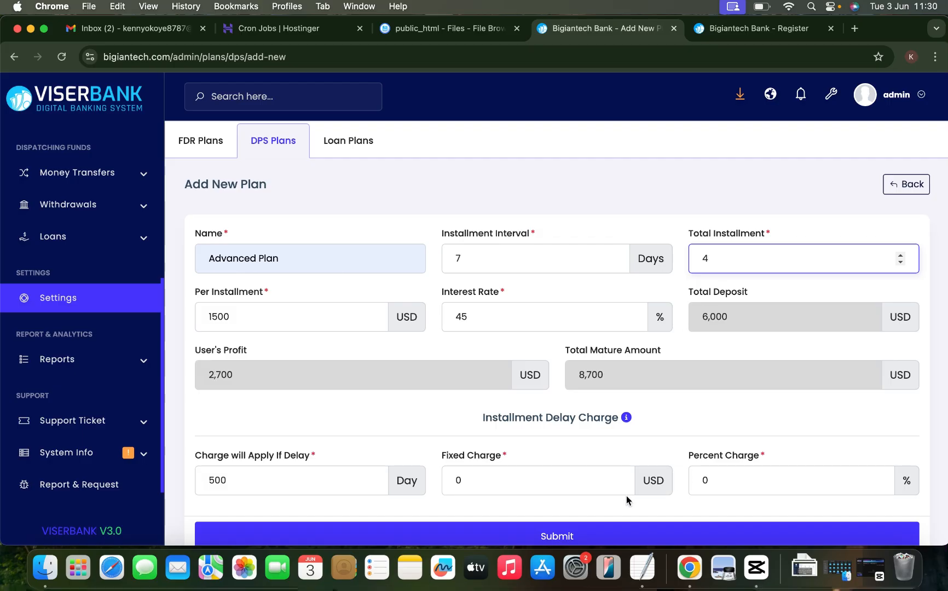
click(591, 572)
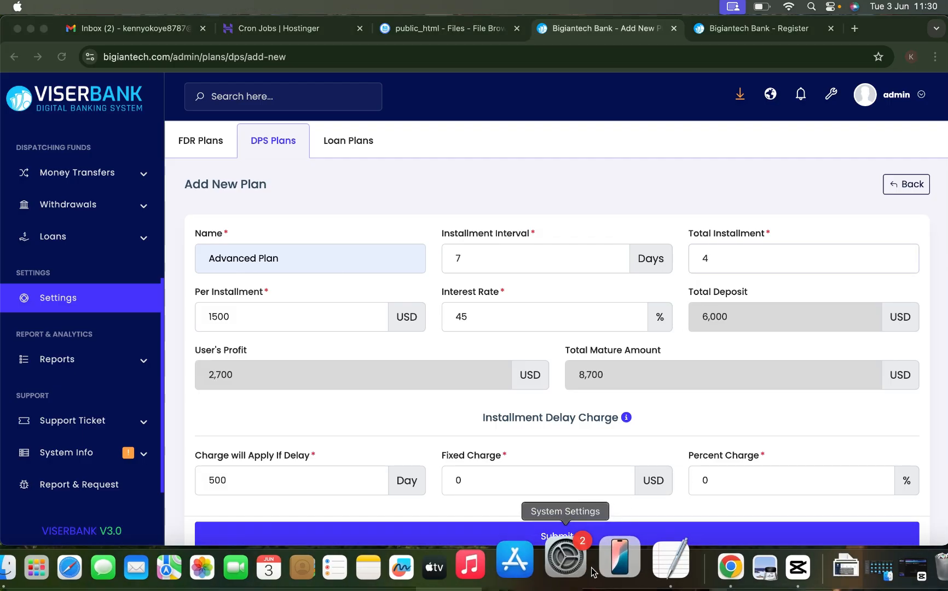
Set the installment interval to 5 days and the total installments to 21
click(732, 261)
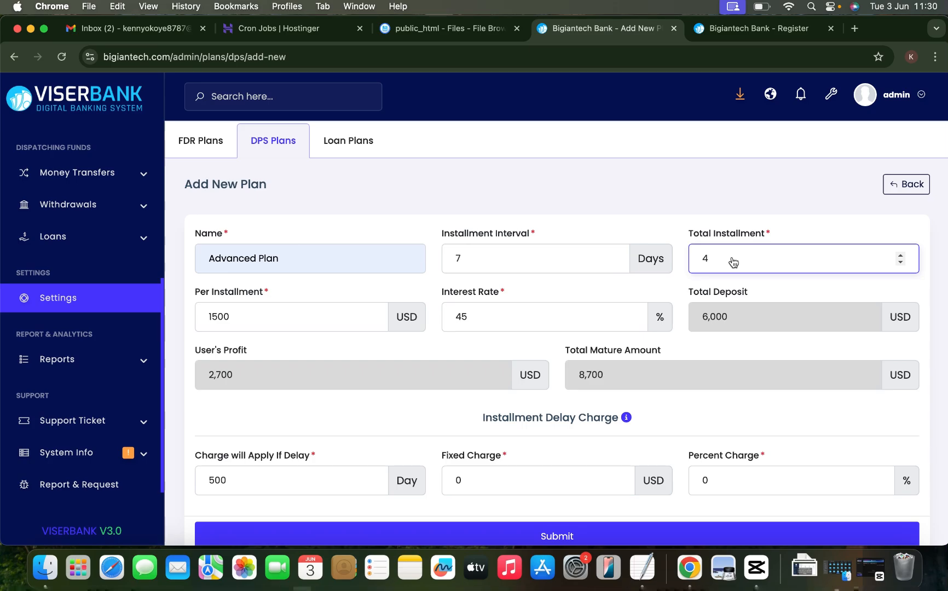
key(BackSpace)
text(25000)
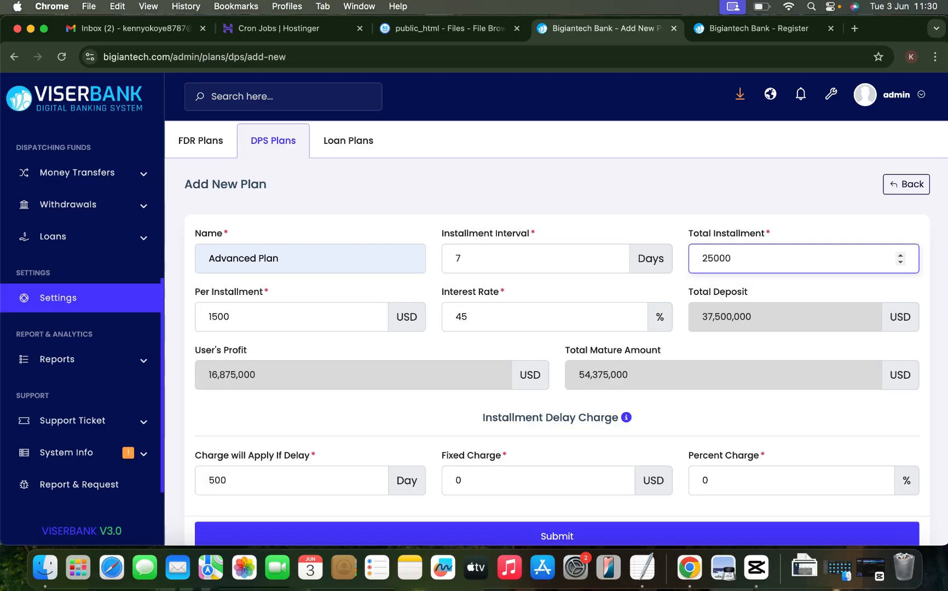
key(BackSpace)
key(BackSpace)
key(BackSpace)
key(BackSpace)
key(BackSpace)
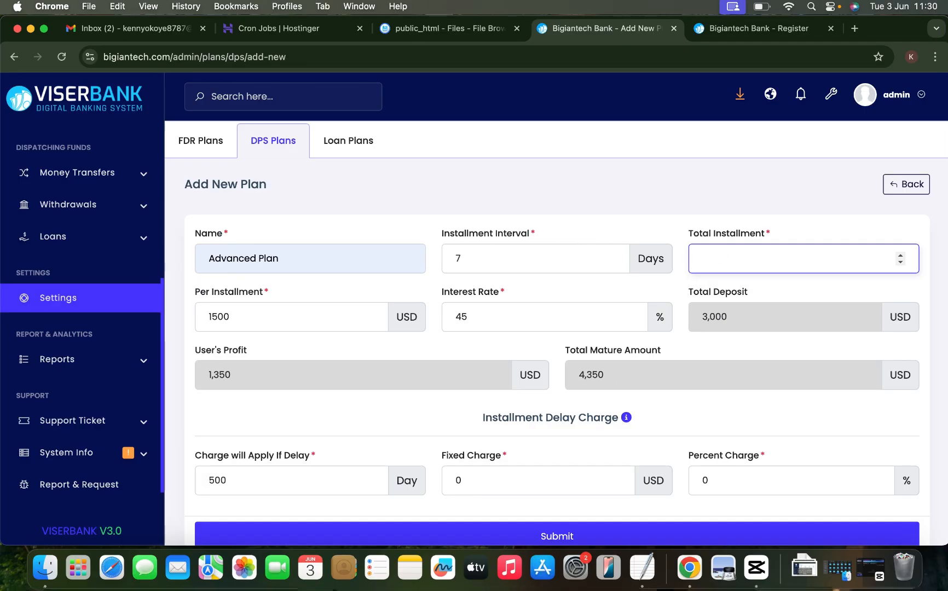
click(524, 250)
key(BackSpace)
text(5)
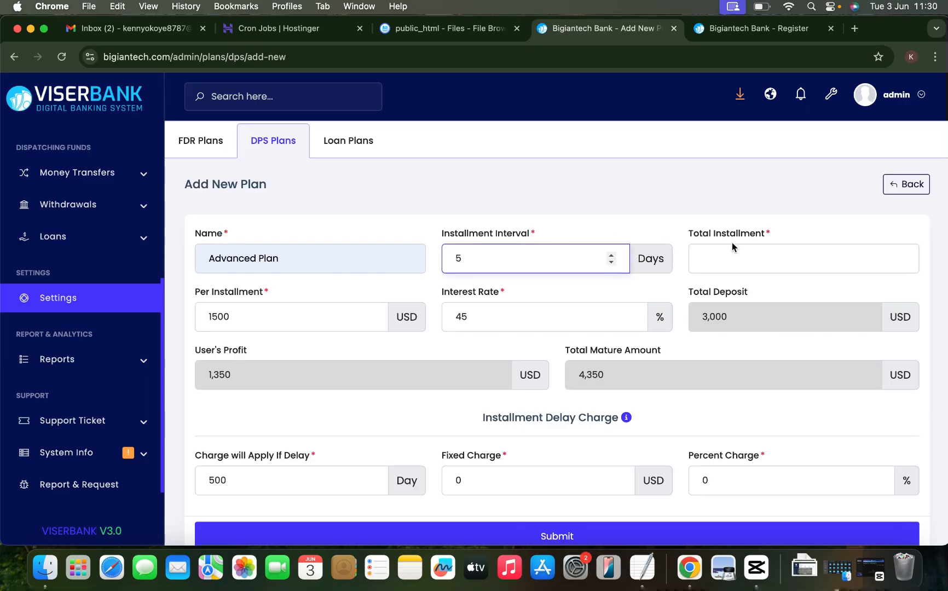
click(711, 257)
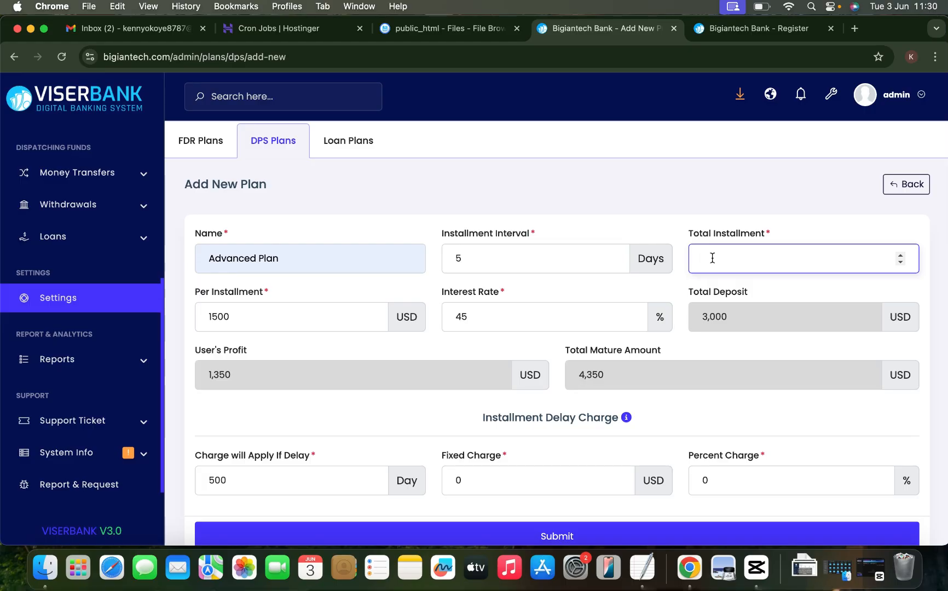
text(21)
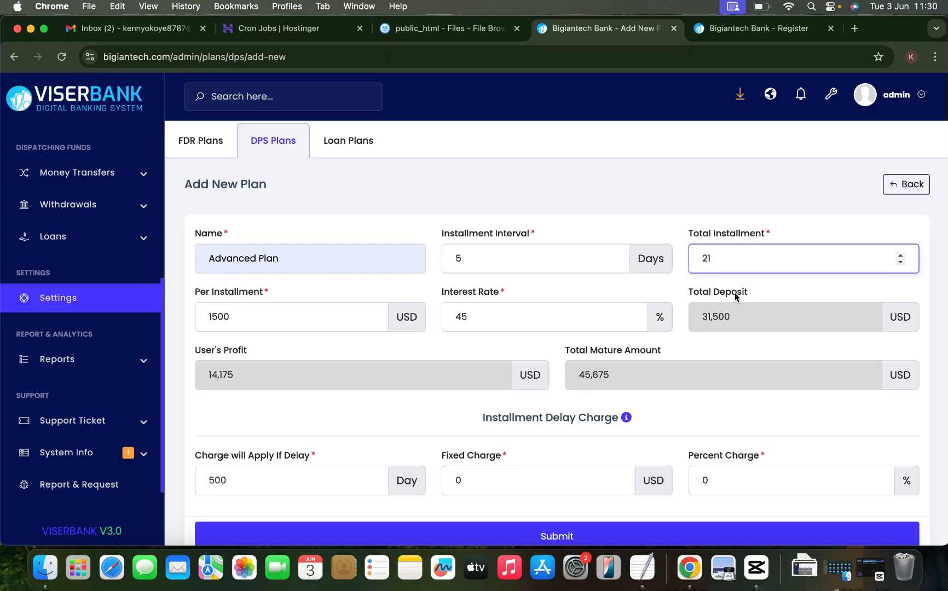
click(719, 318)
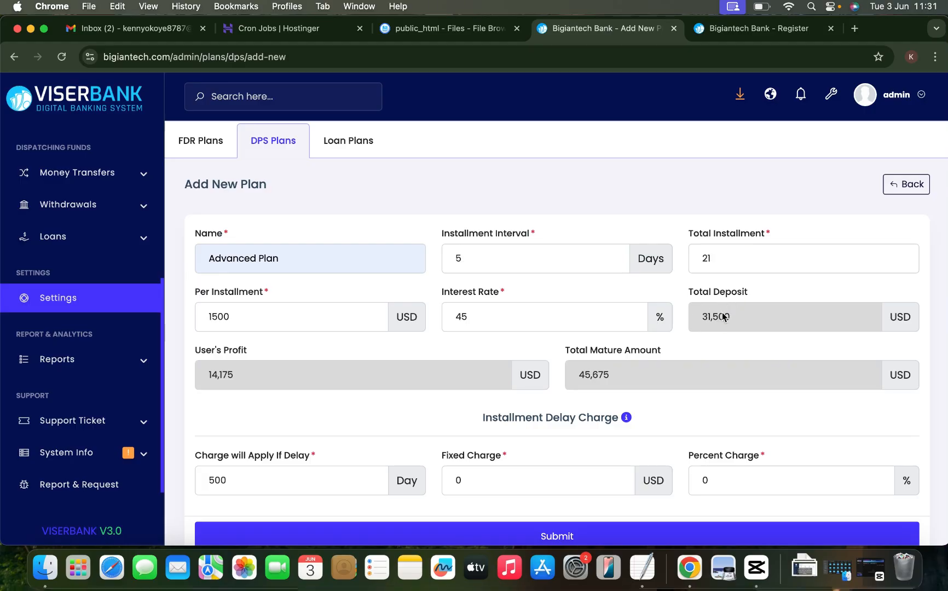
Change the per-installment amount from 1500 to 700 USD and submit Advanced Plan
click(247, 321)
key(BackSpace)
key(BackSpace)
key(BackSpace)
key(BackSpace)
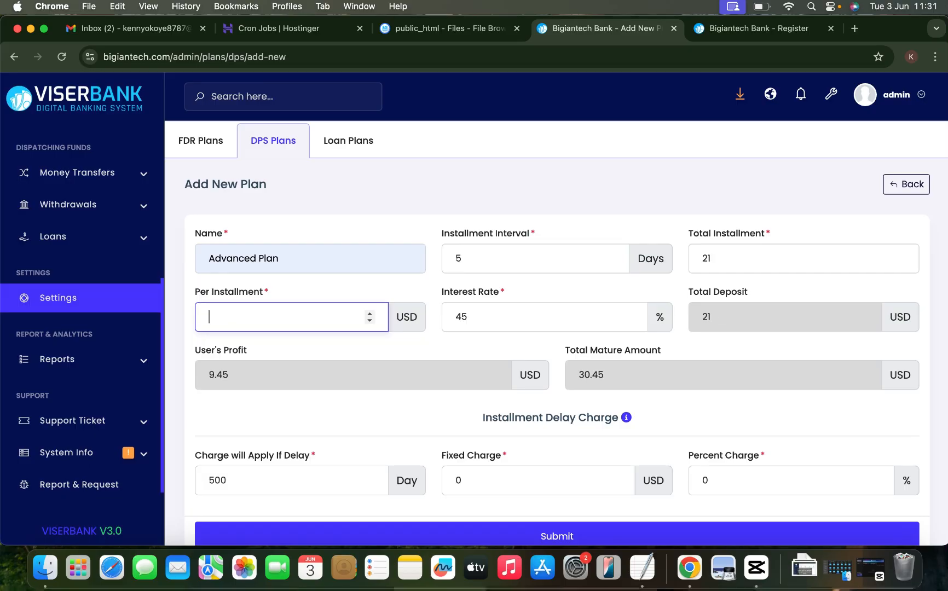
text(700)
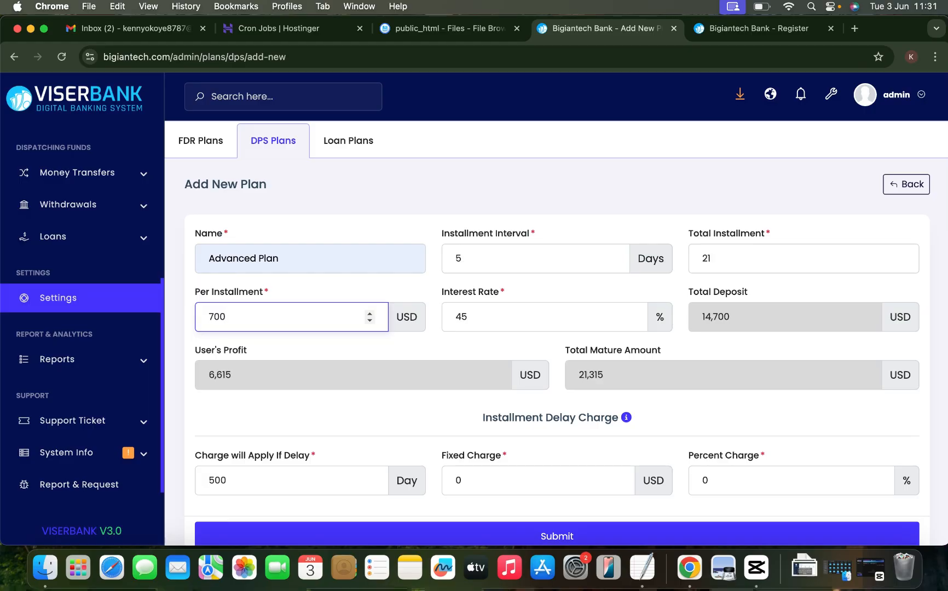
click(295, 402)
scroll(295, 405, down, 1)
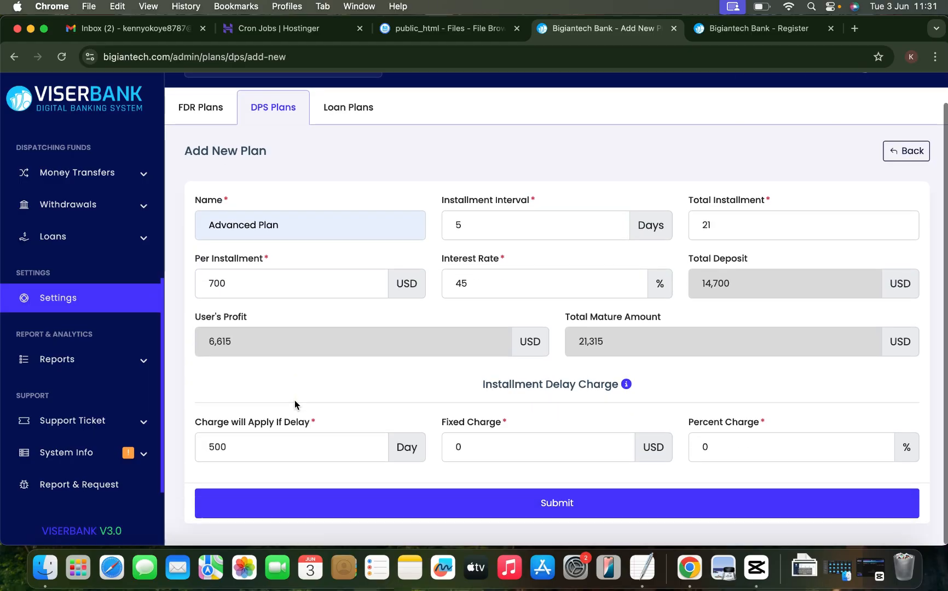
click(541, 509)
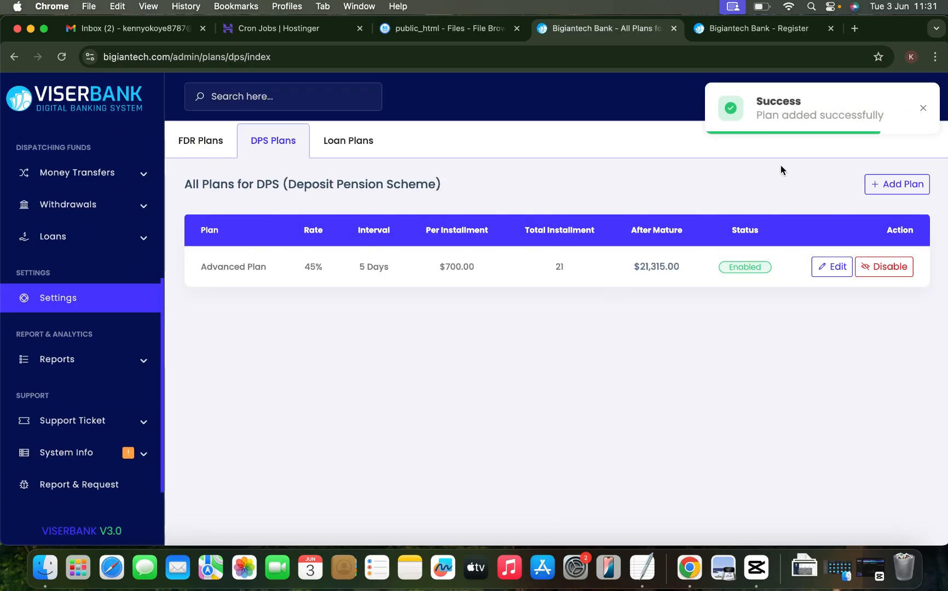
Start a new loan plan named Student Loan with a 100–35000 USD amount range
click(340, 144)
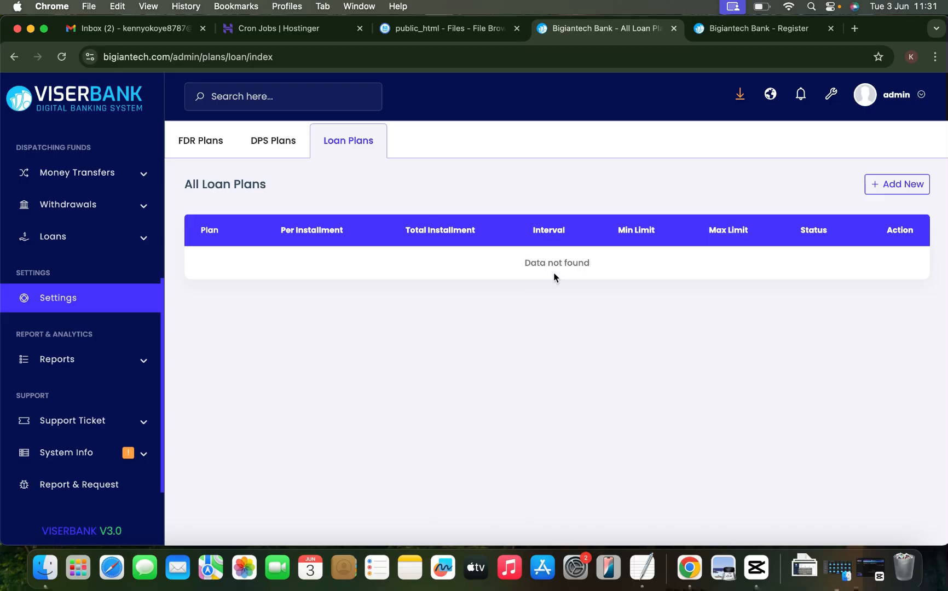
click(898, 184)
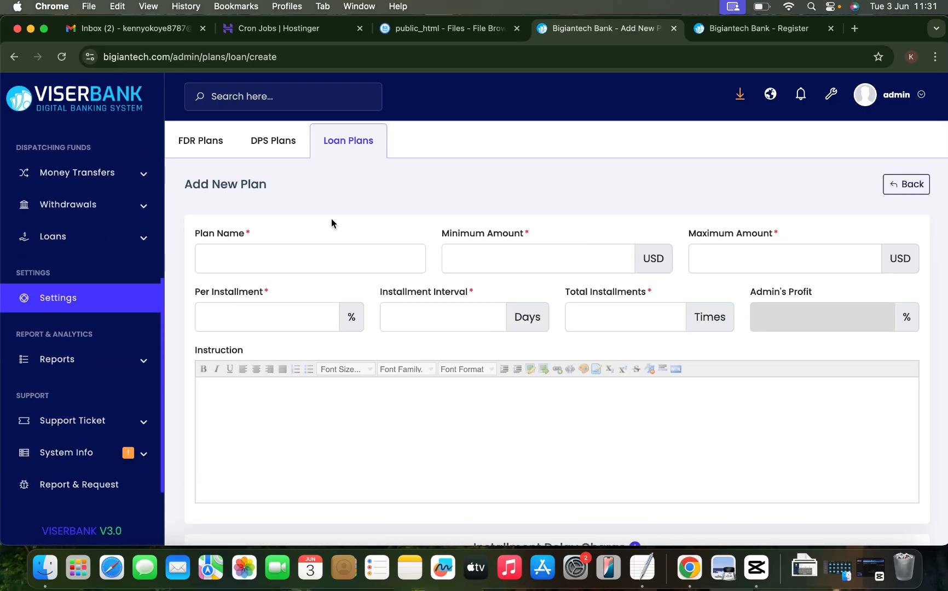
click(317, 252)
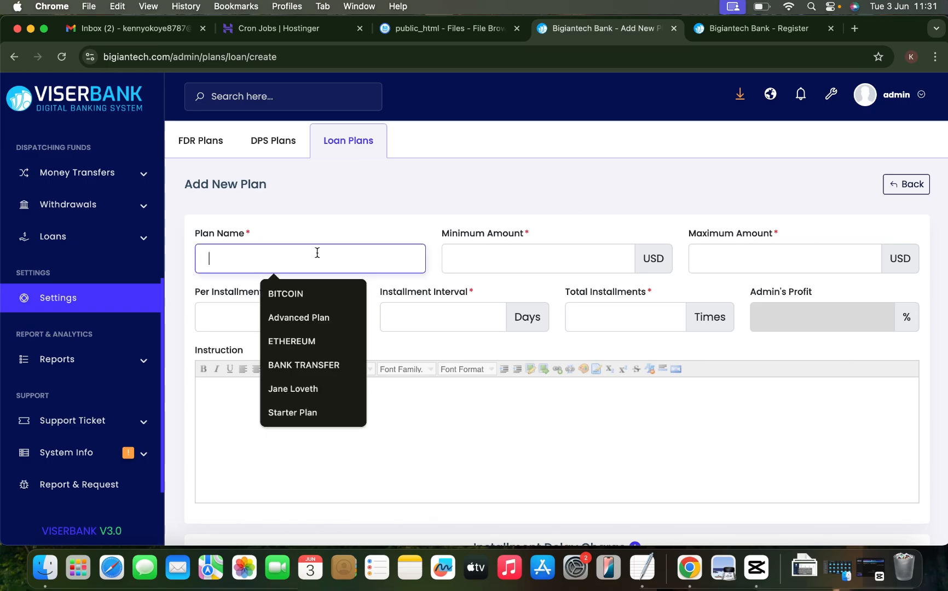
text(S)
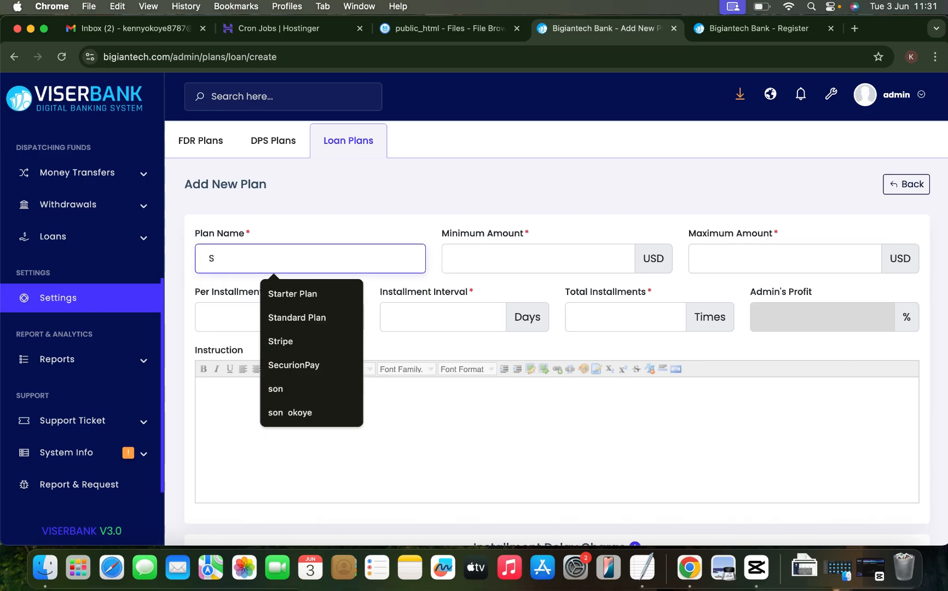
text(tudent Loan)
click(521, 263)
text(100)
click(741, 255)
text(1)
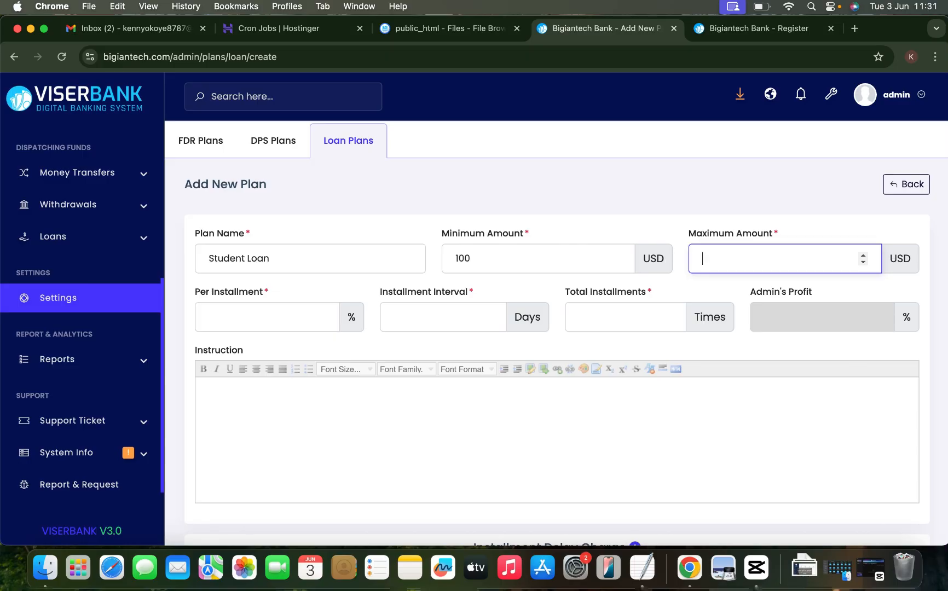
text(35000)
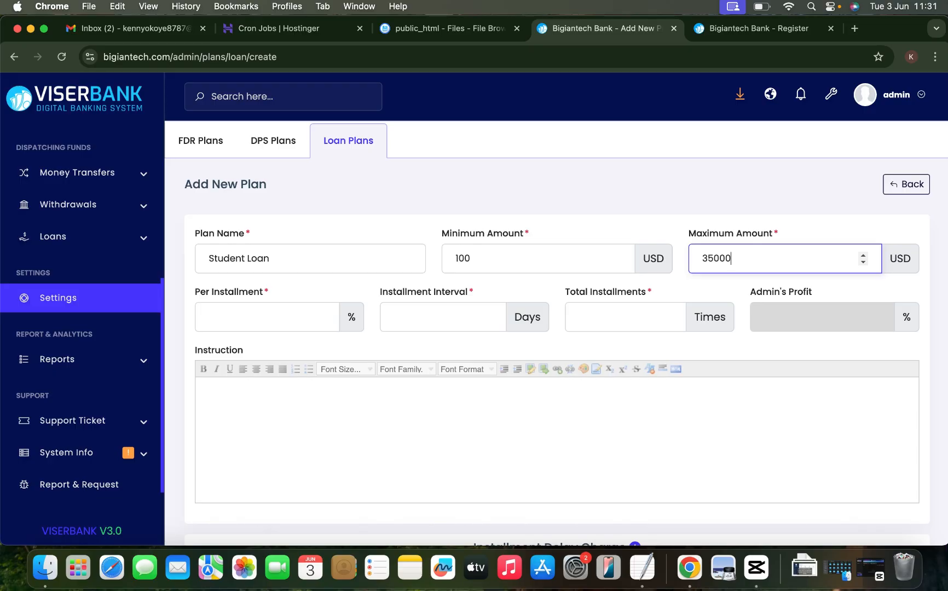
Set 500% per installment, a 30-day interval and 7 total installments
click(283, 317)
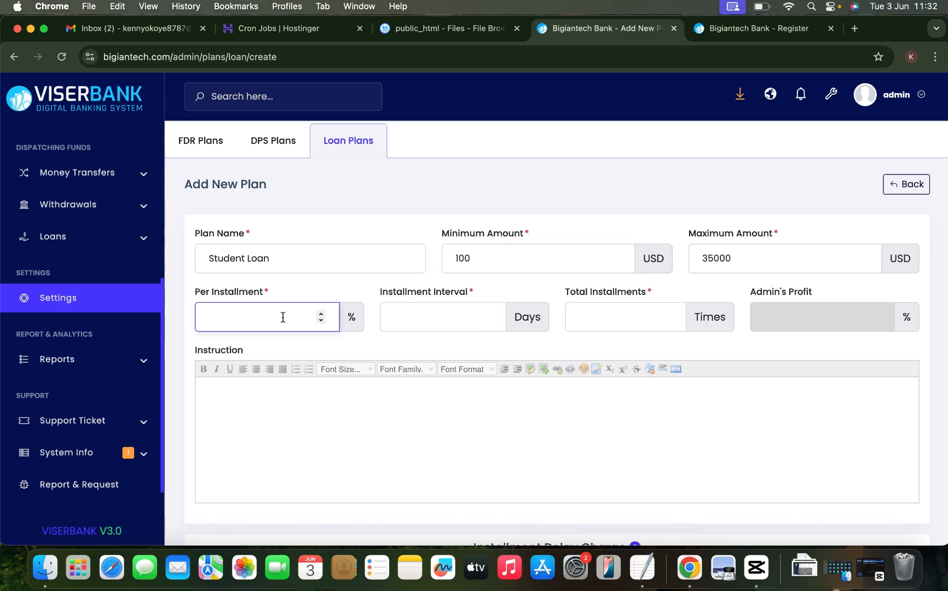
text(4)
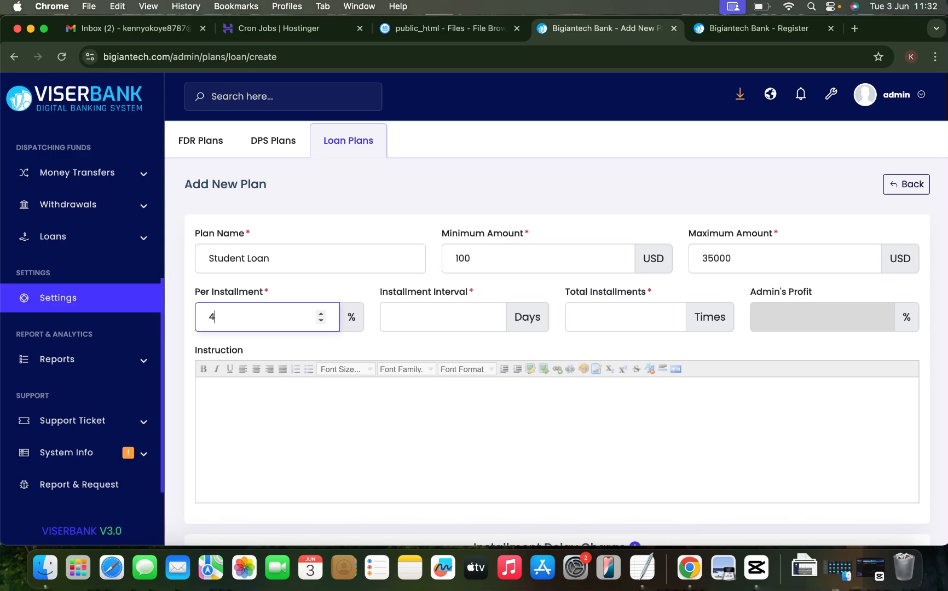
key(BackSpace)
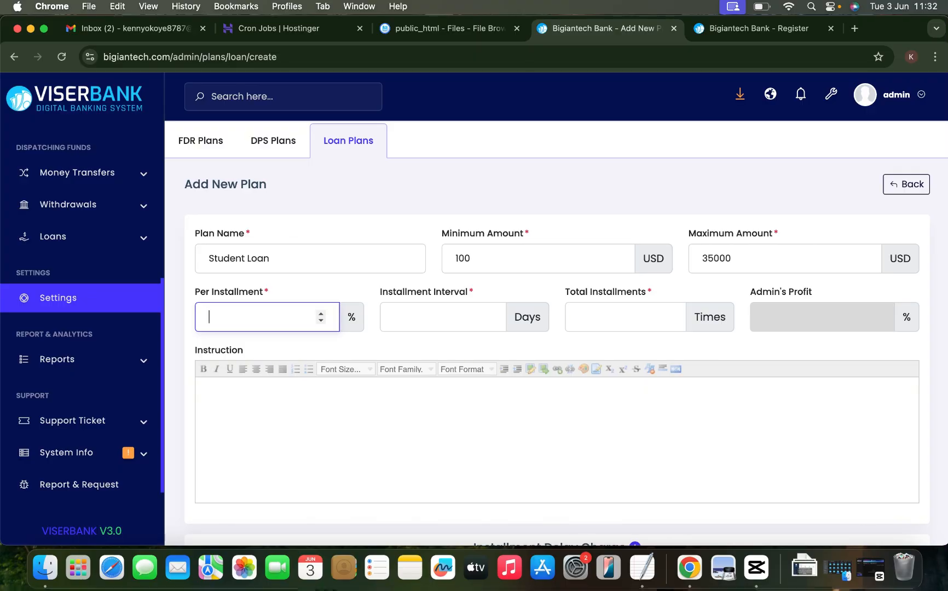
text(500)
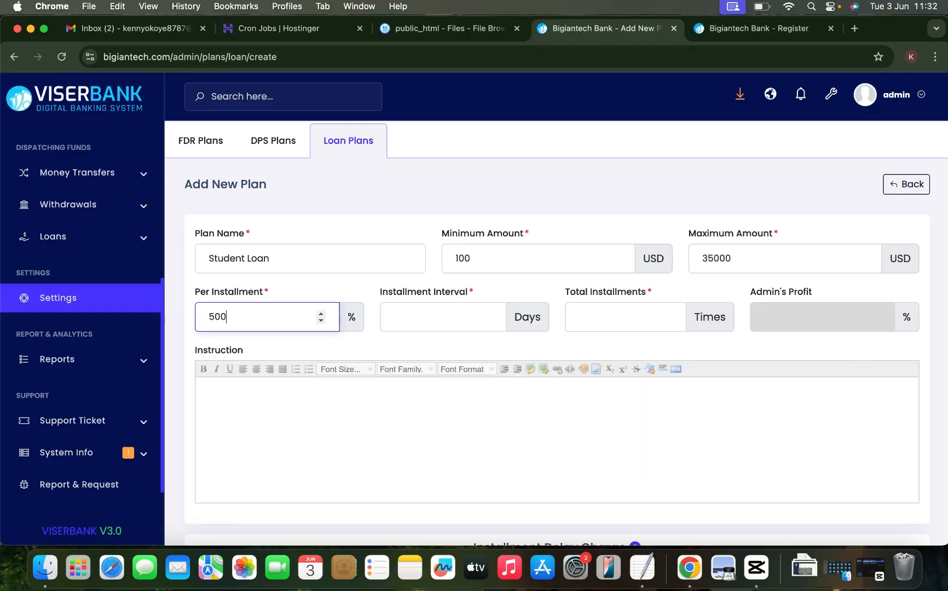
click(425, 316)
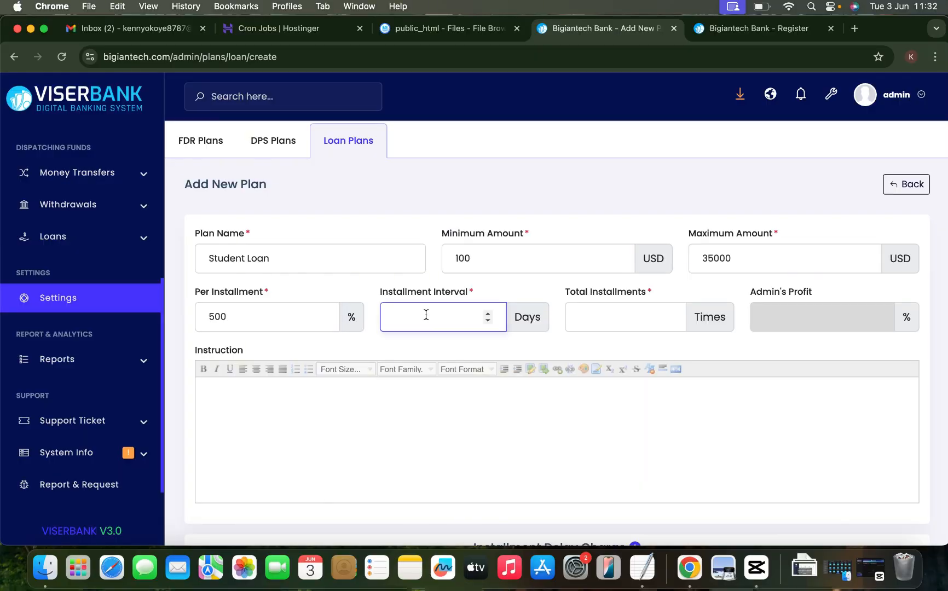
text(30)
click(598, 311)
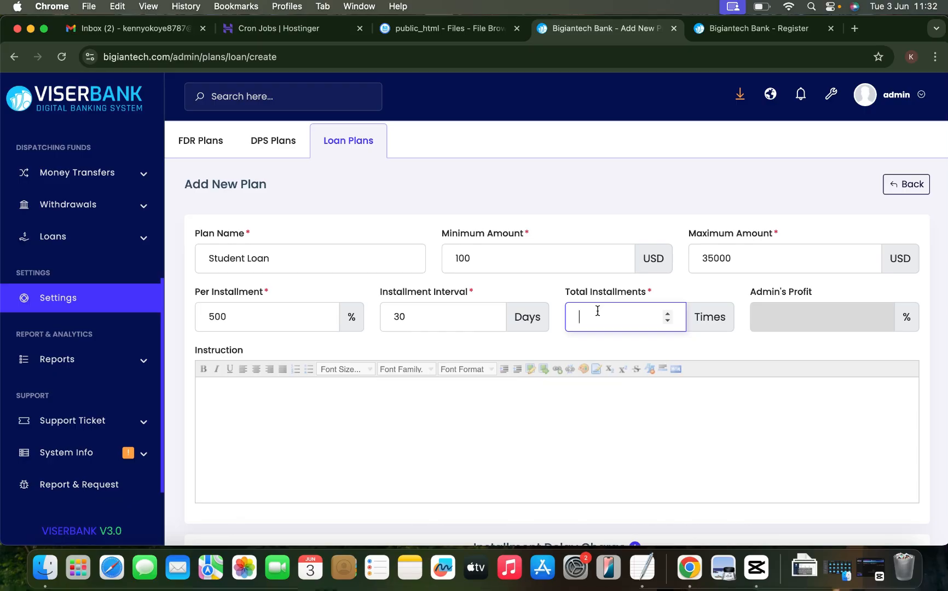
text(7)
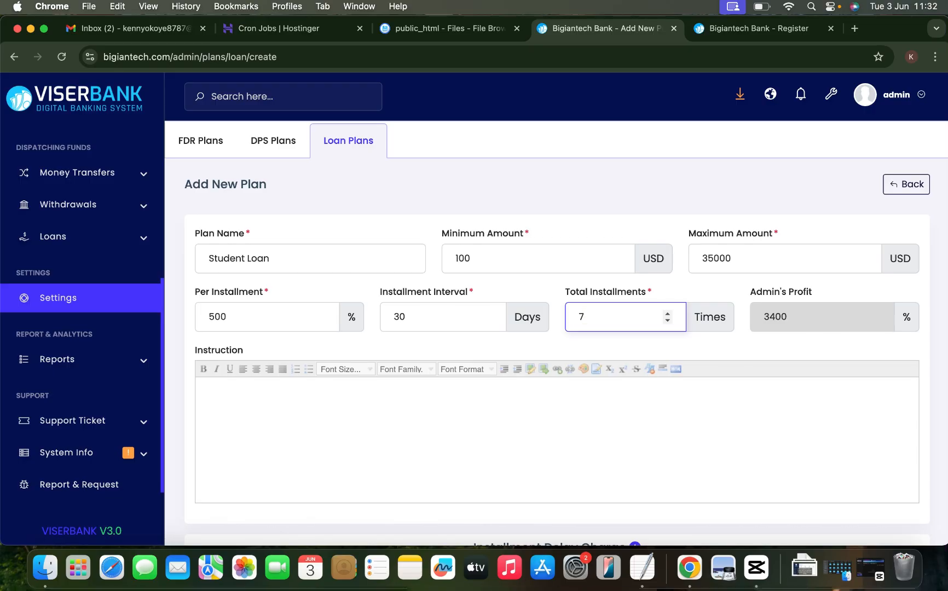
Change the Student Loan per-installment rate to 100%, making Admin's Profit 600%
click(235, 319)
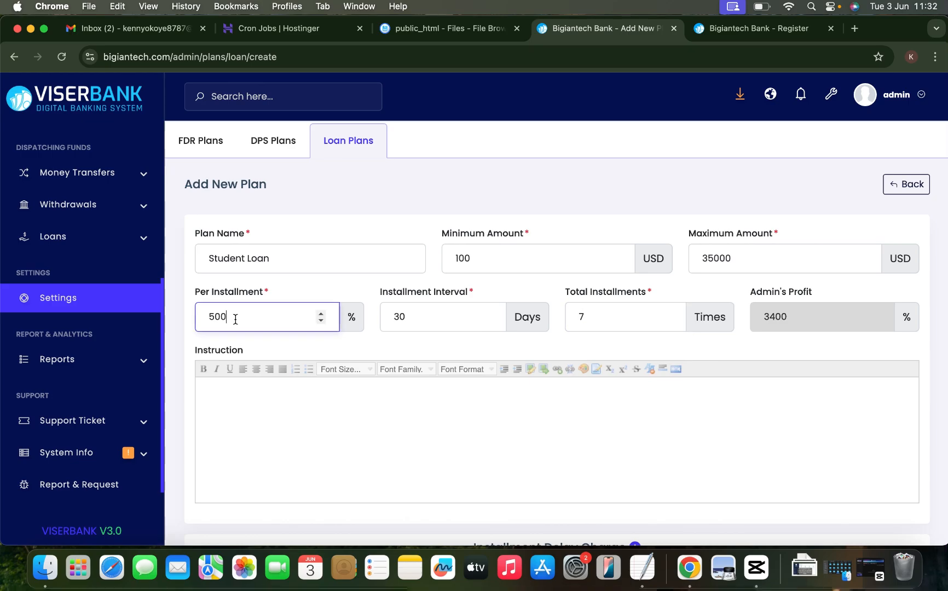
key(BackSpace)
key(BackSpace)
key(BackSpace)
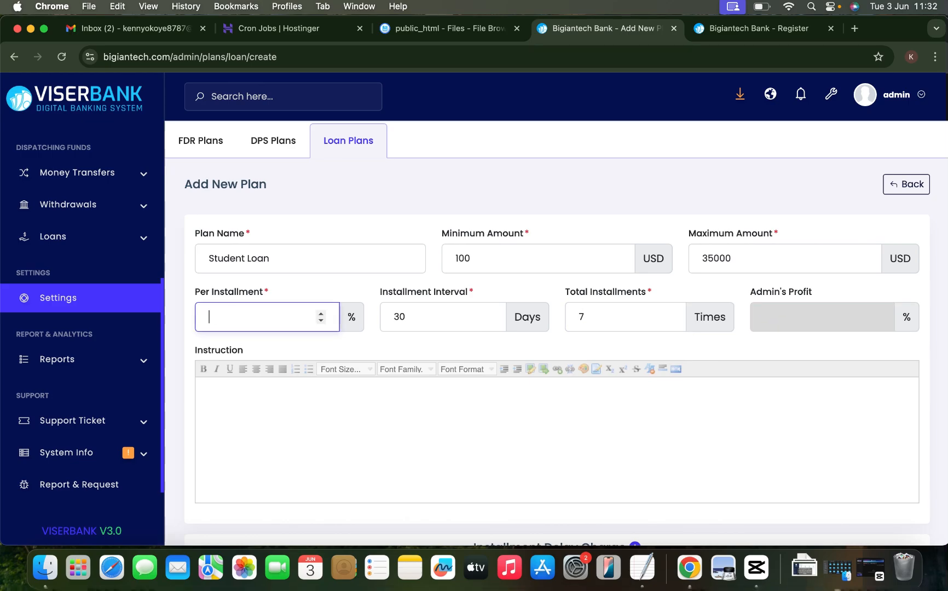
text(5)
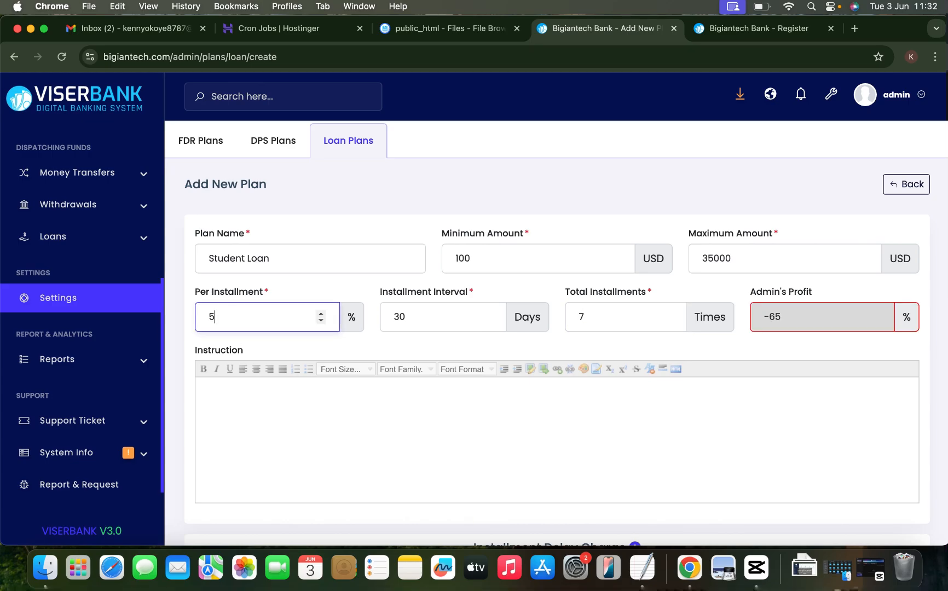
key(BackSpace)
text(10)
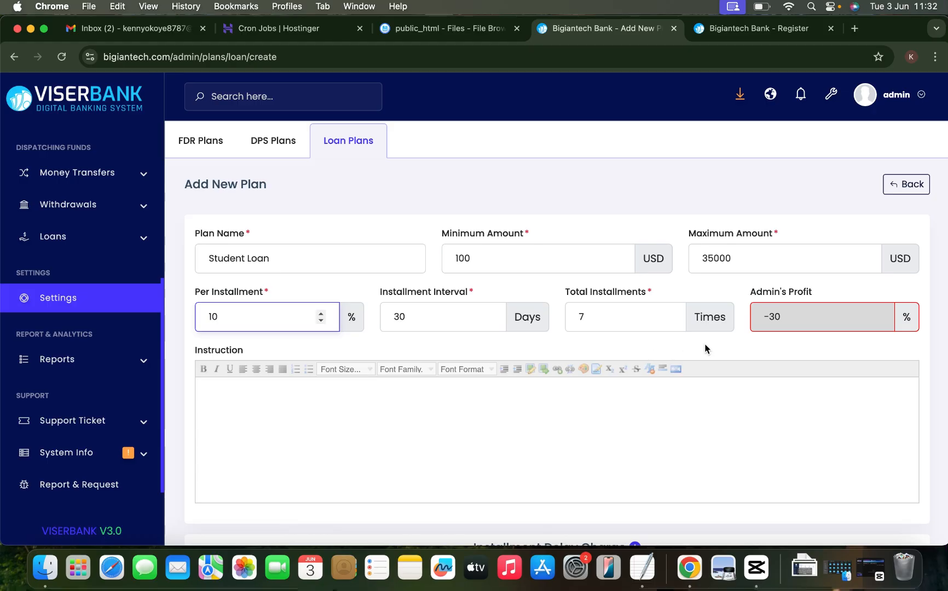
click(783, 316)
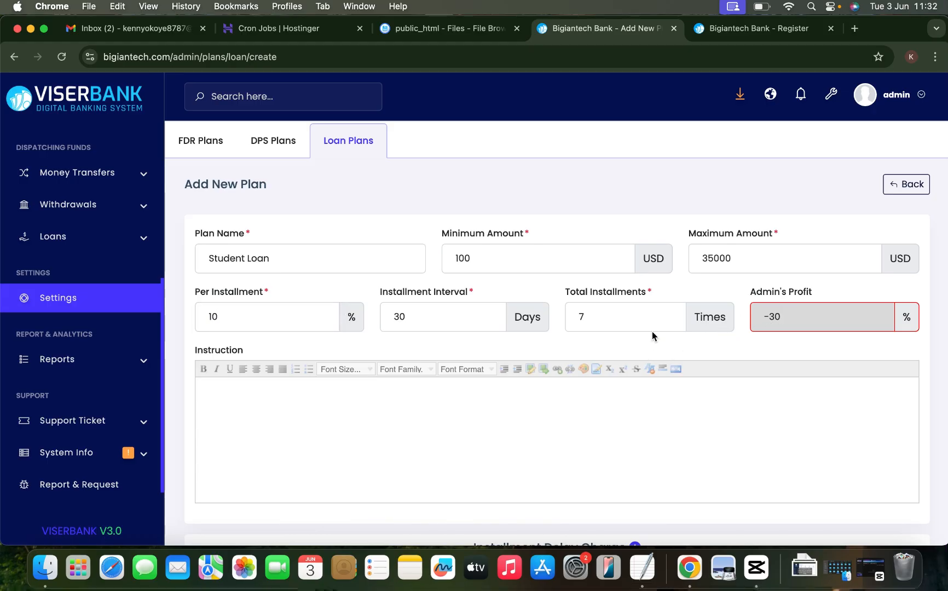
click(230, 314)
text(0)
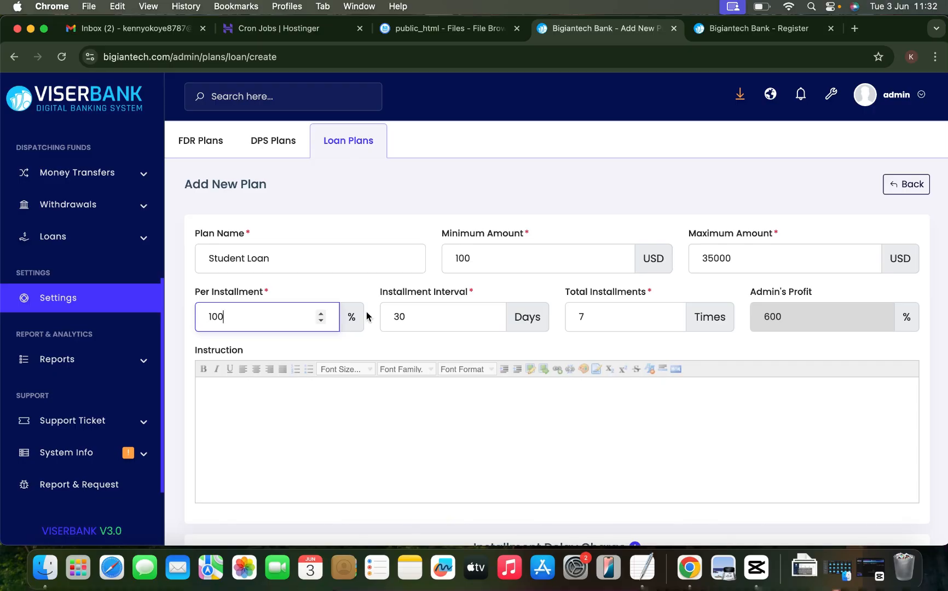
Set the installment delay charge to apply after 0 days, with 0 USD fixed and 2% charge
scroll(561, 354, down, 5)
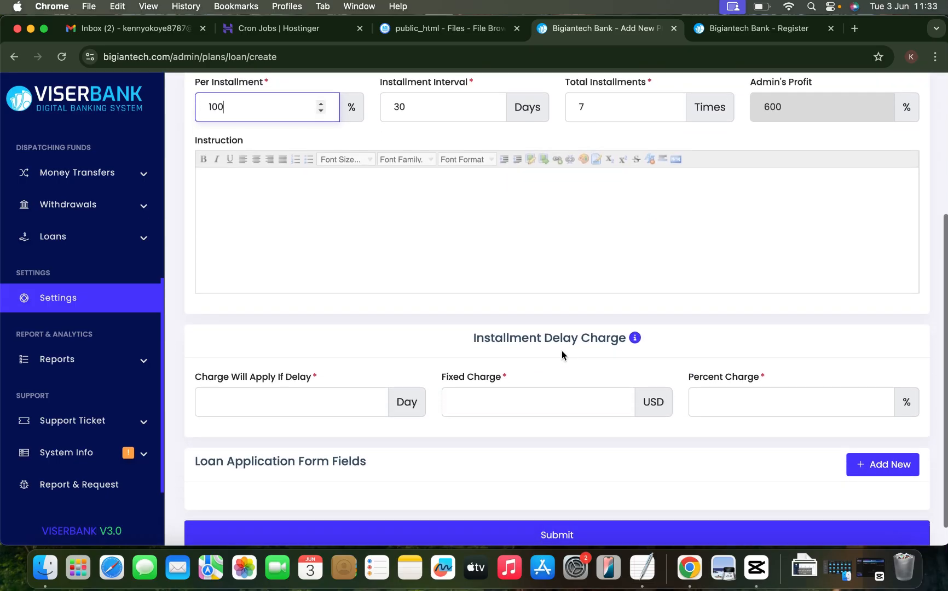
click(349, 391)
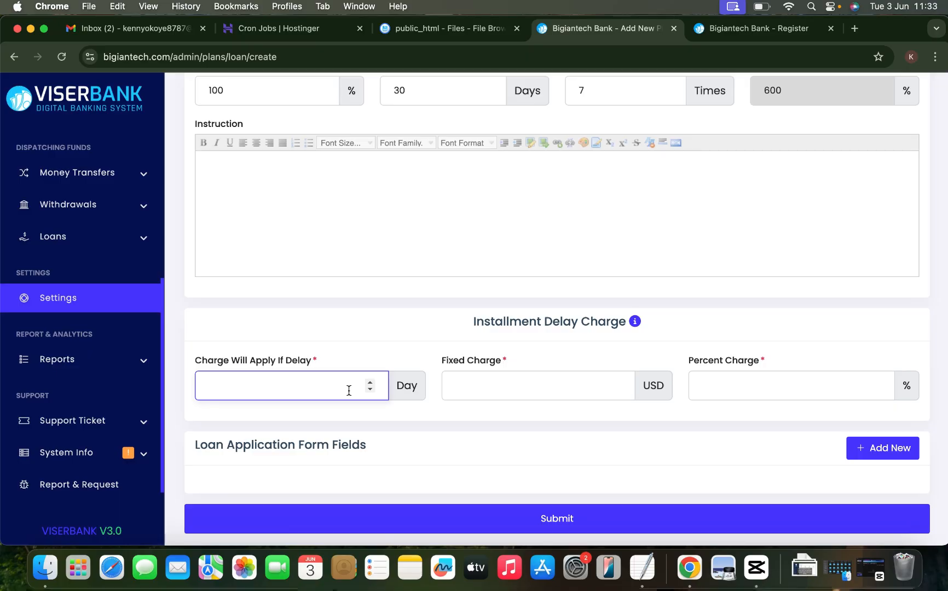
text(300)
click(507, 392)
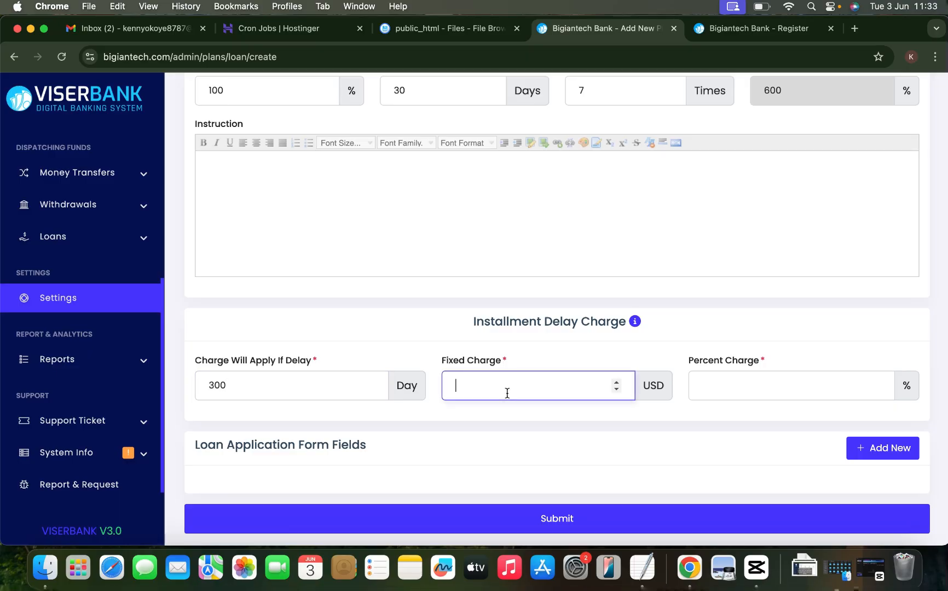
click(246, 387)
key(BackSpace)
key(BackSpace)
key(BackSpace)
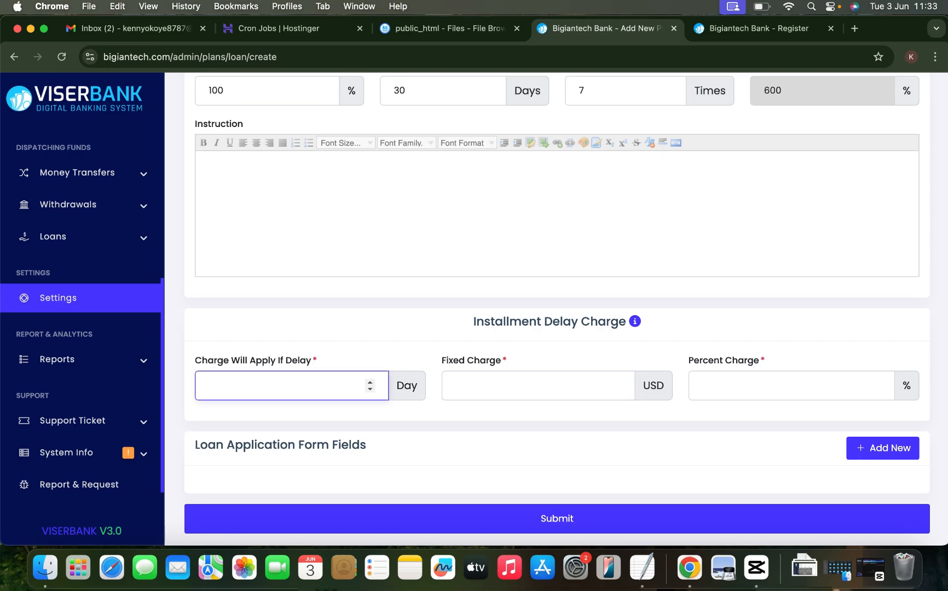
text(0)
click(479, 384)
text(0)
click(722, 386)
text(1)
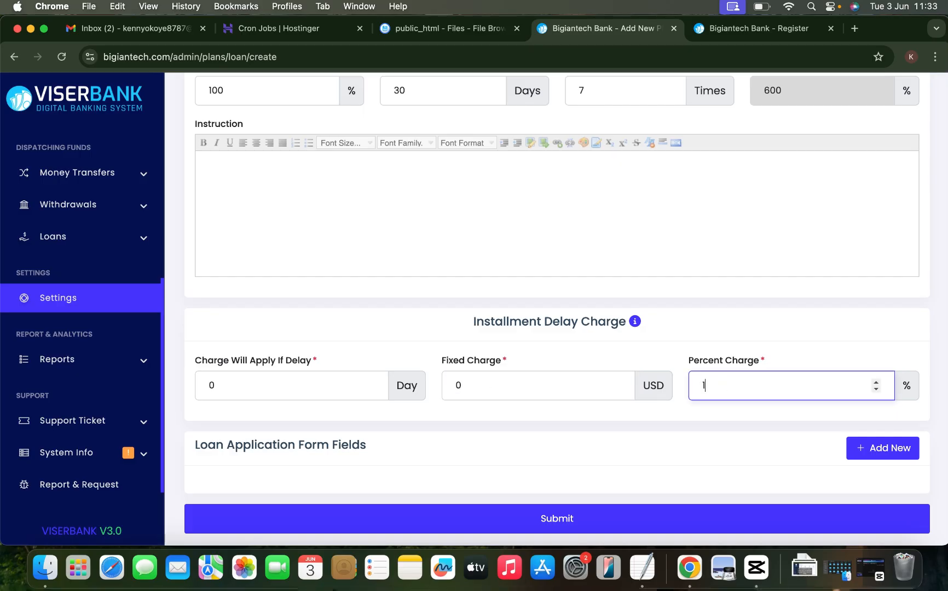
key(BackSpace)
text(2)
click(645, 367)
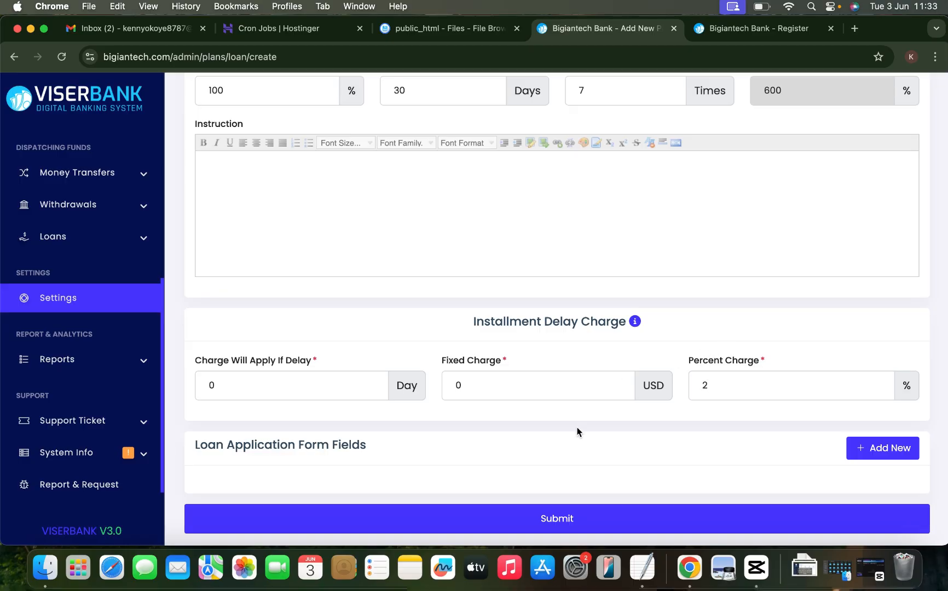
Write the plan instruction 'users must not missed the payout time'
scroll(577, 427, up, 5)
click(490, 389)
text(users must not miss)
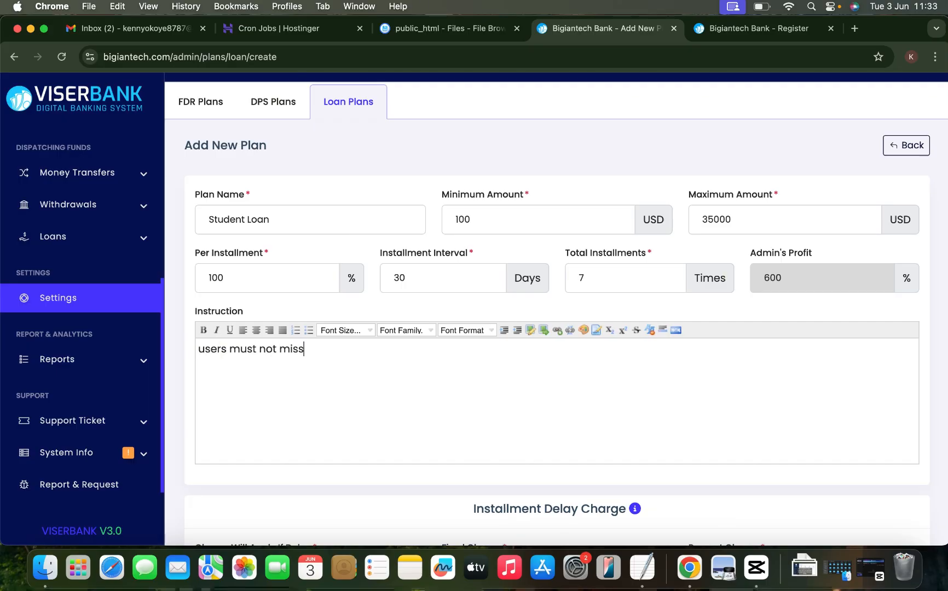
text(ed the payout time)
scroll(764, 438, down, 5)
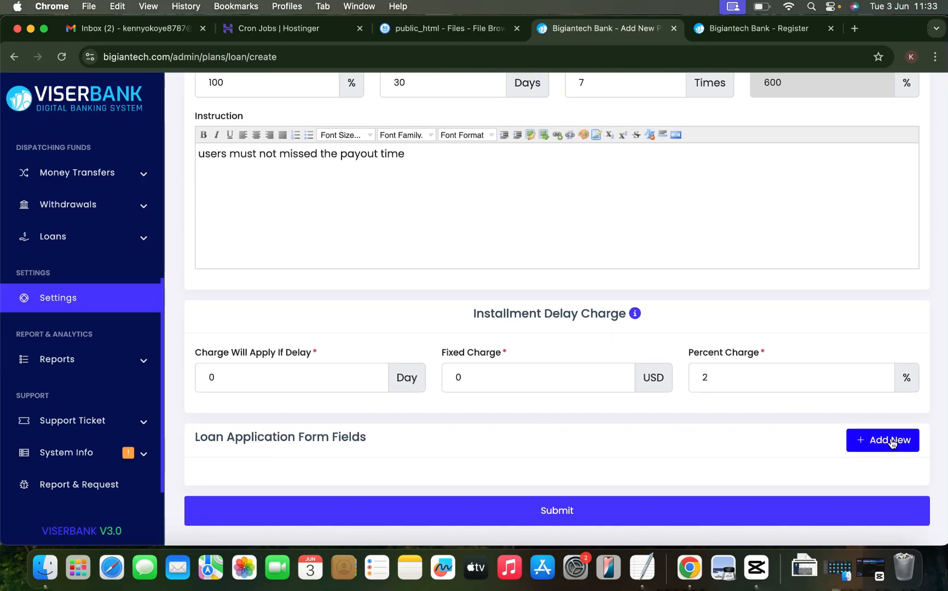
Add a required 100%-wide Text field labelled 'Full name' to the application form
click(891, 441)
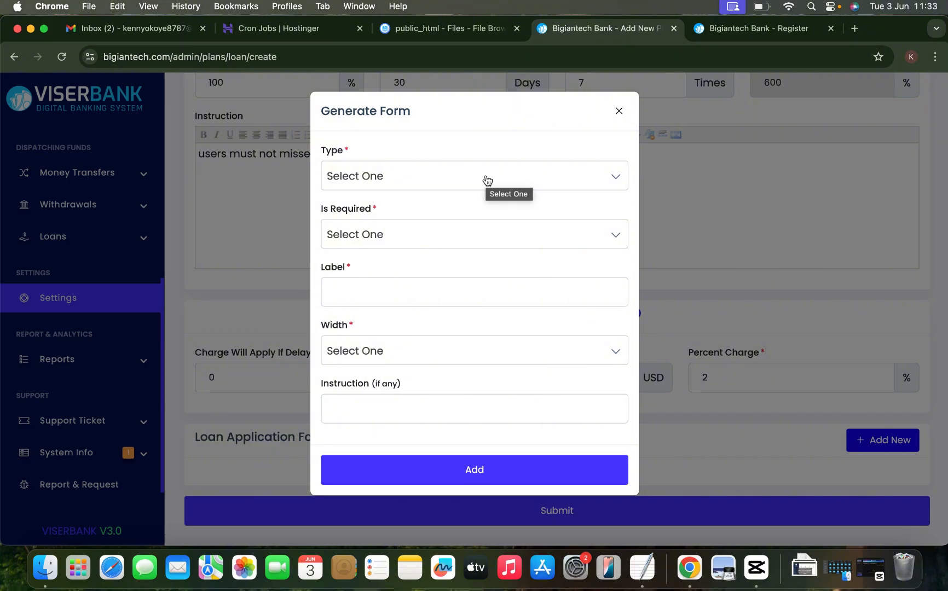
click(486, 180)
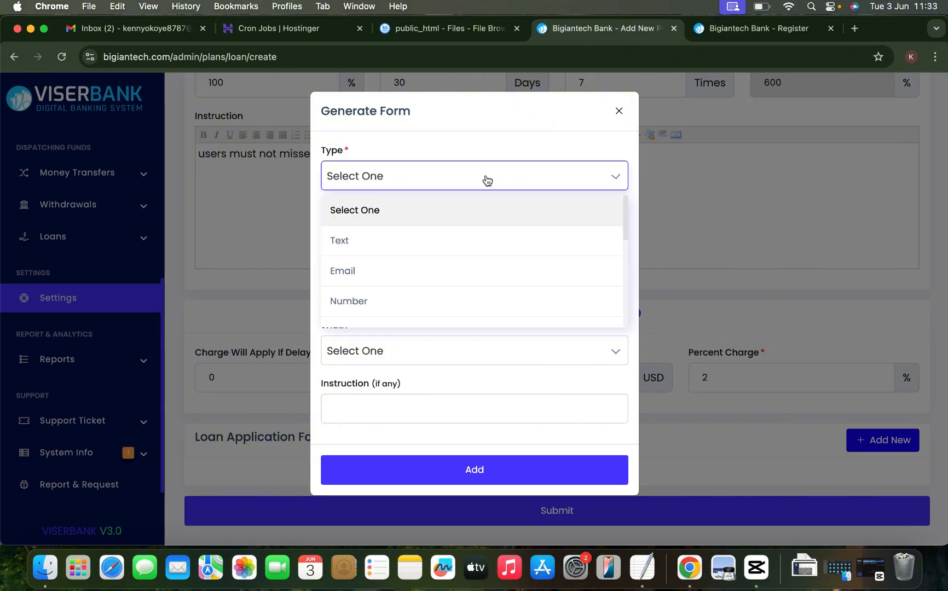
click(447, 239)
click(450, 238)
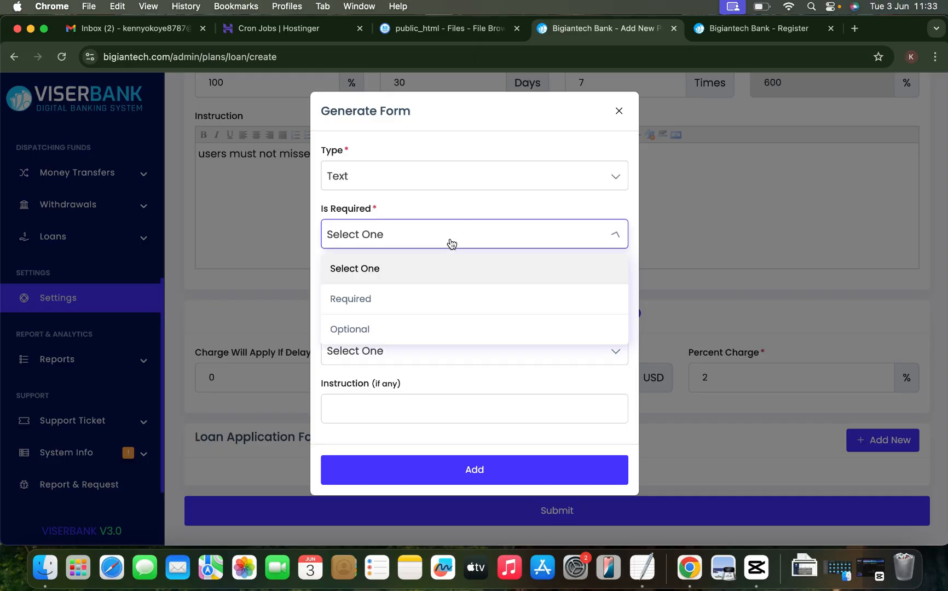
click(418, 298)
click(407, 296)
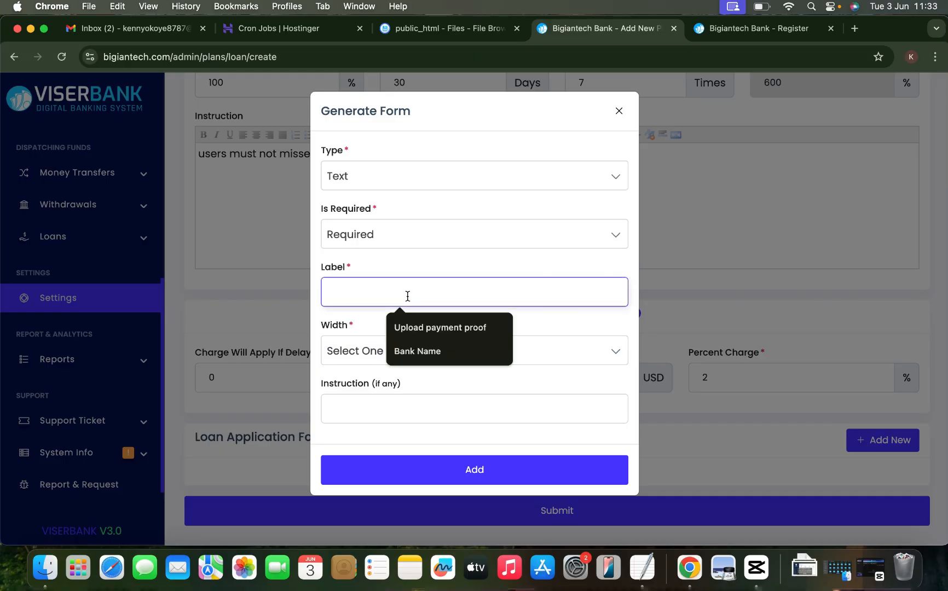
text(Full name)
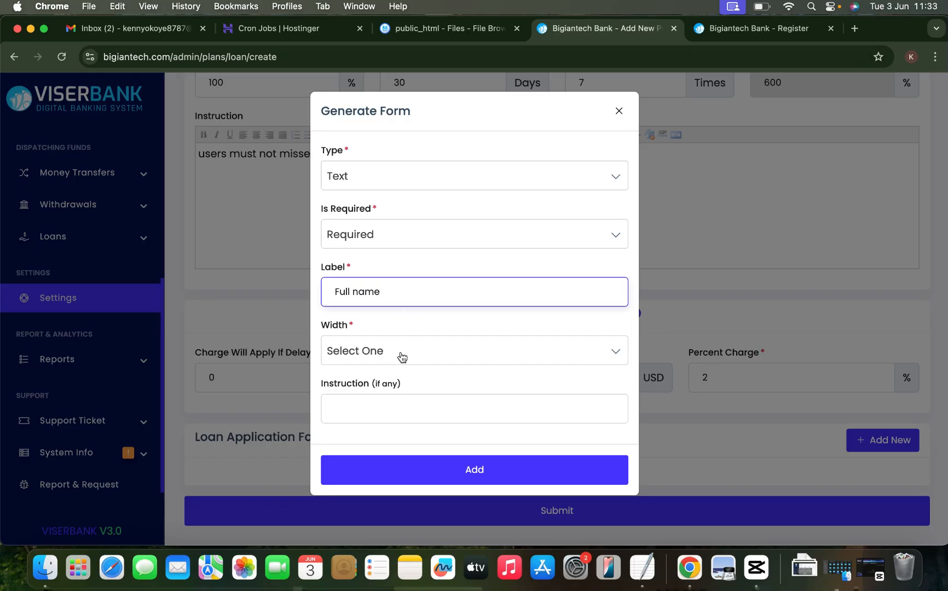
click(401, 357)
click(372, 414)
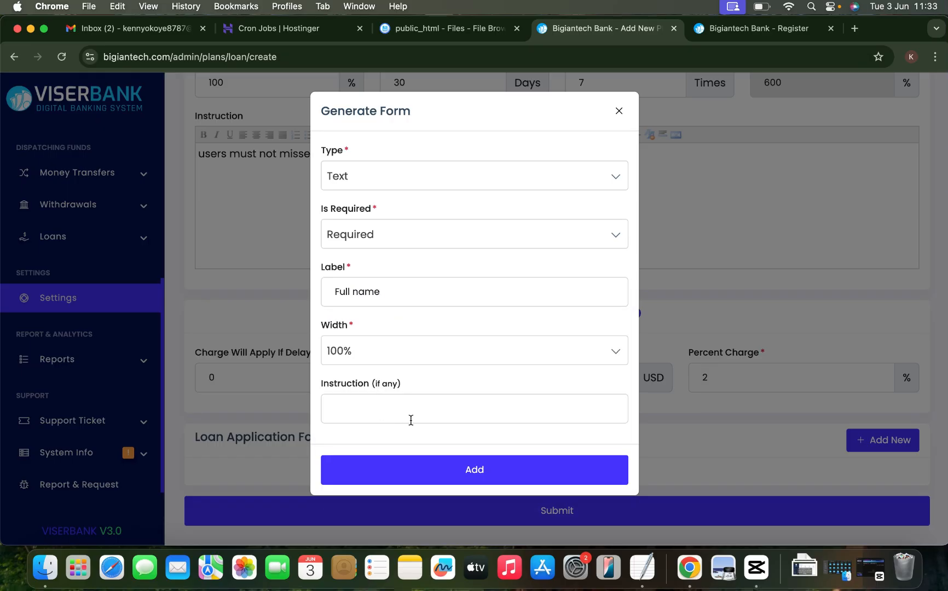
click(444, 471)
Add a required 50%-wide Email field labelled 'Email Address'
scroll(506, 414, down, 2)
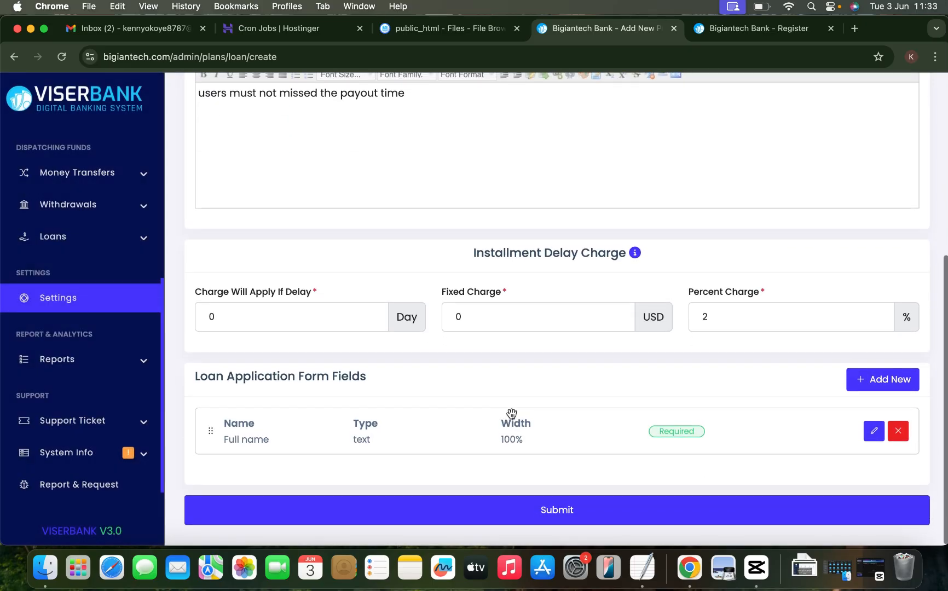
click(878, 383)
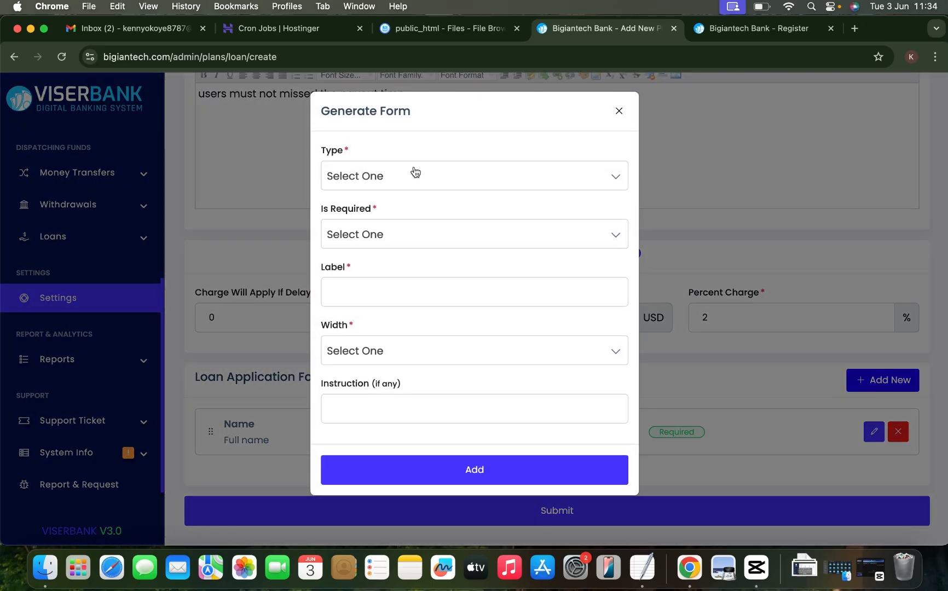
click(415, 173)
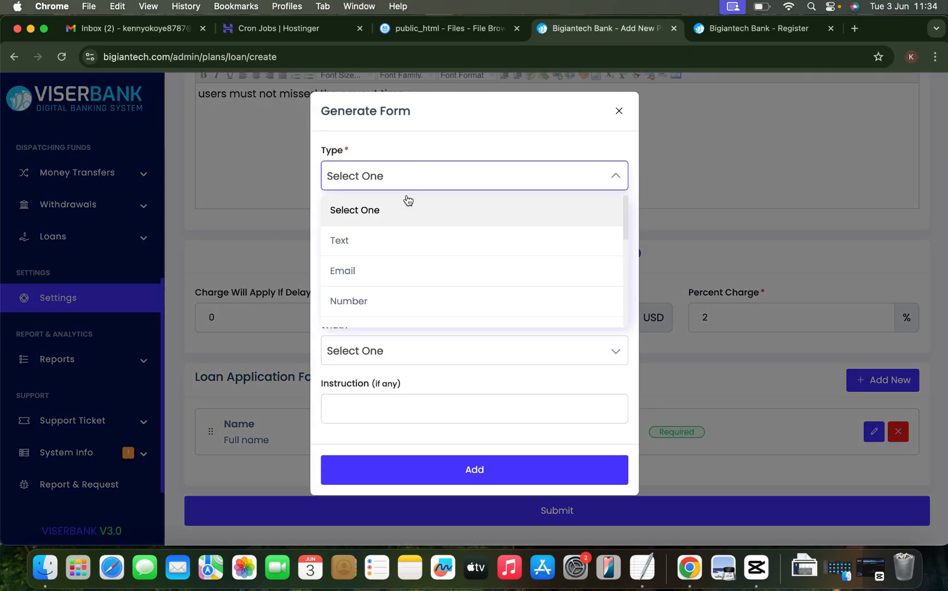
click(392, 275)
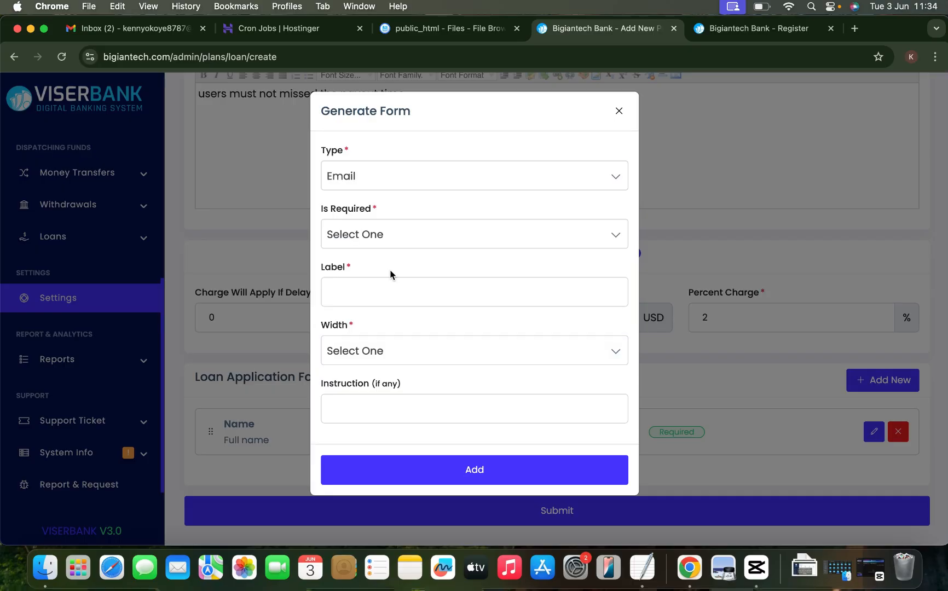
click(414, 241)
click(387, 300)
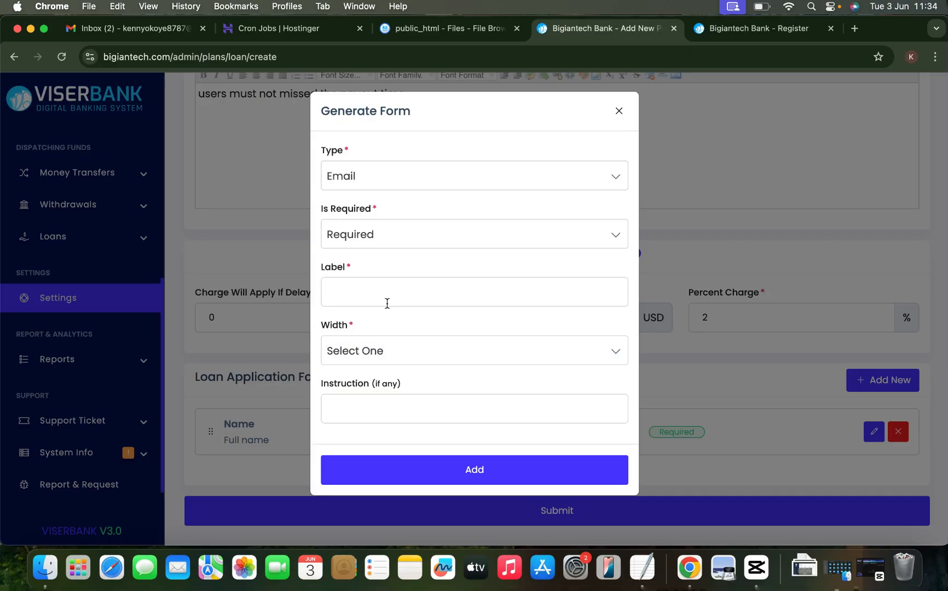
click(387, 302)
text(E)
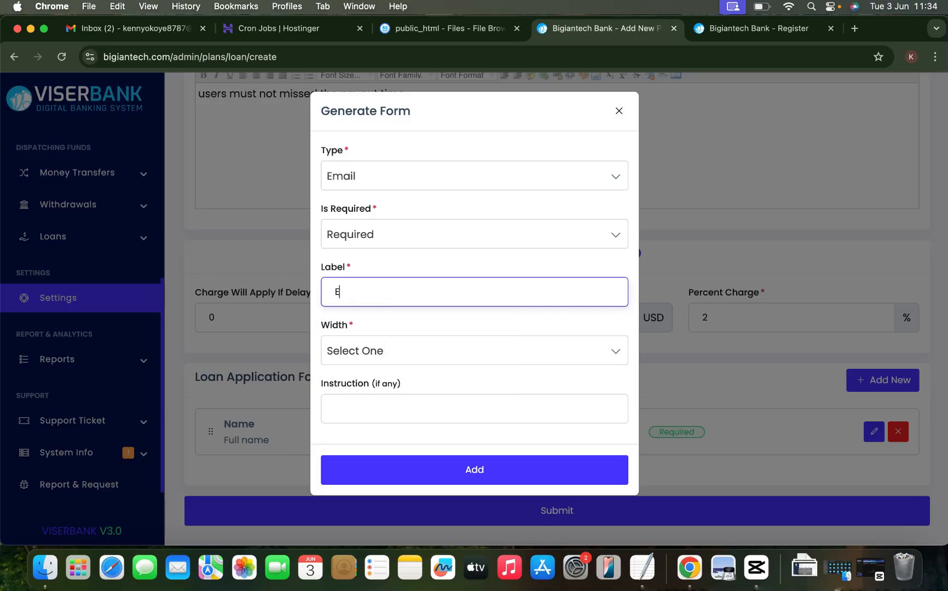
text(mail A)
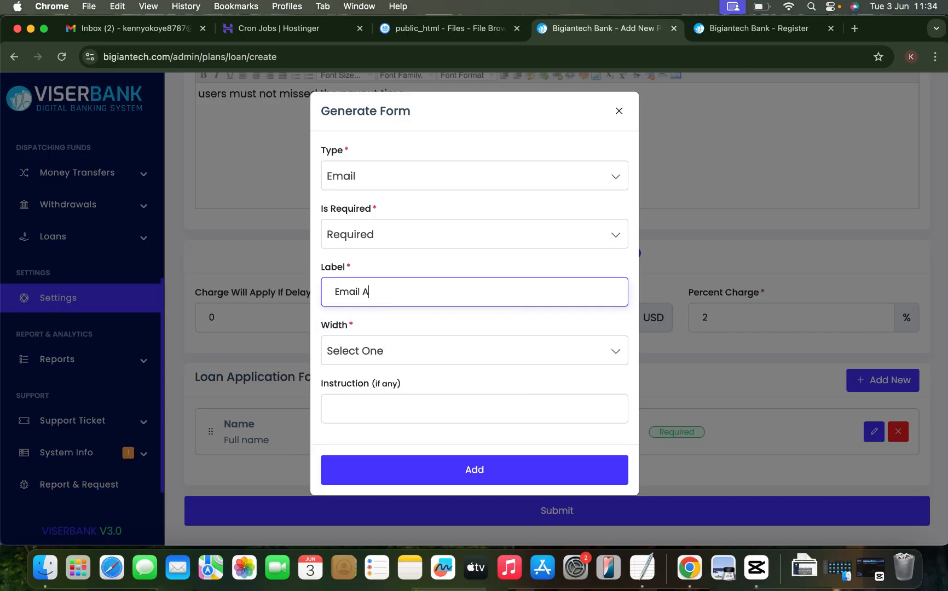
text(ddress)
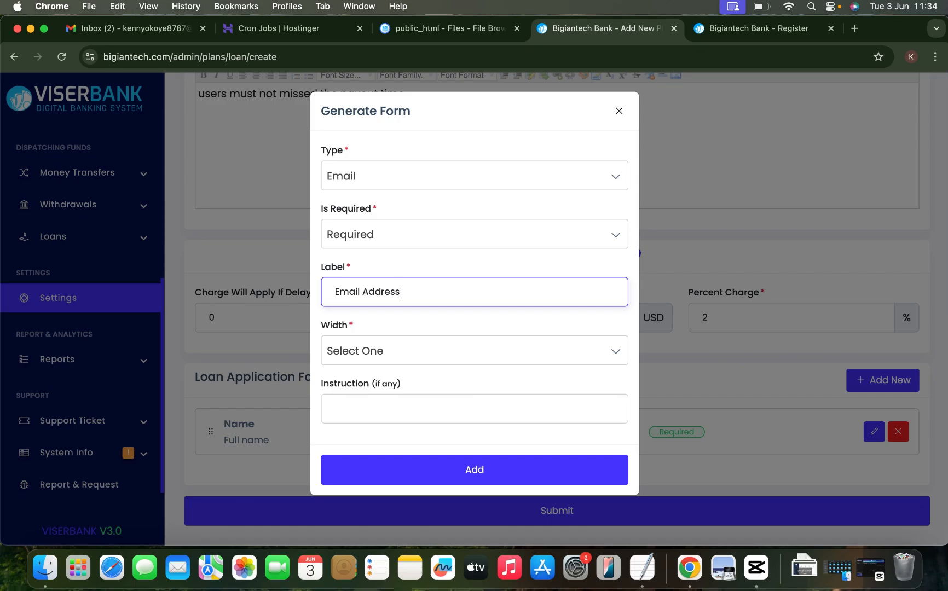
click(428, 356)
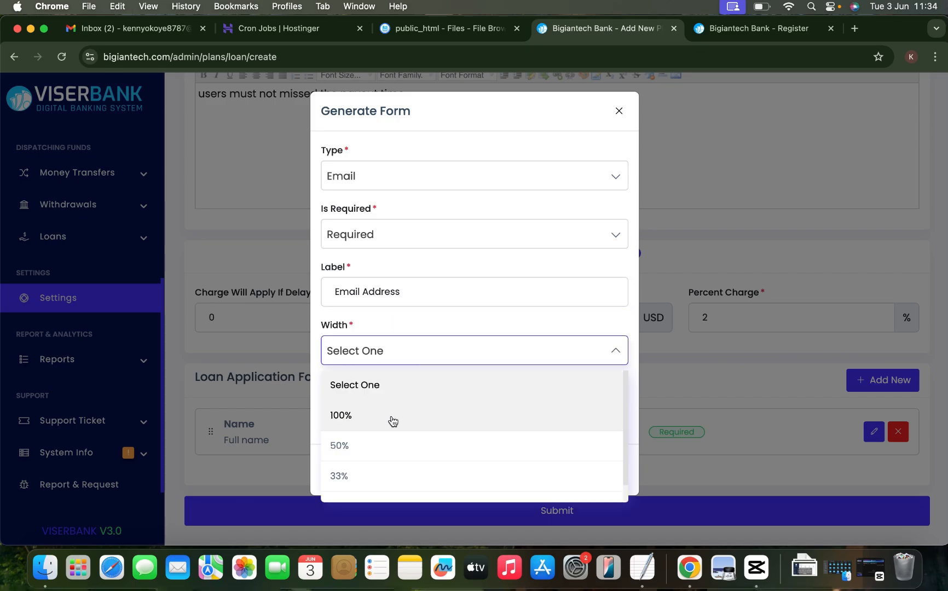
click(382, 450)
click(459, 458)
Add a required 50%-wide Number field labelled 'Phone Number'
click(870, 382)
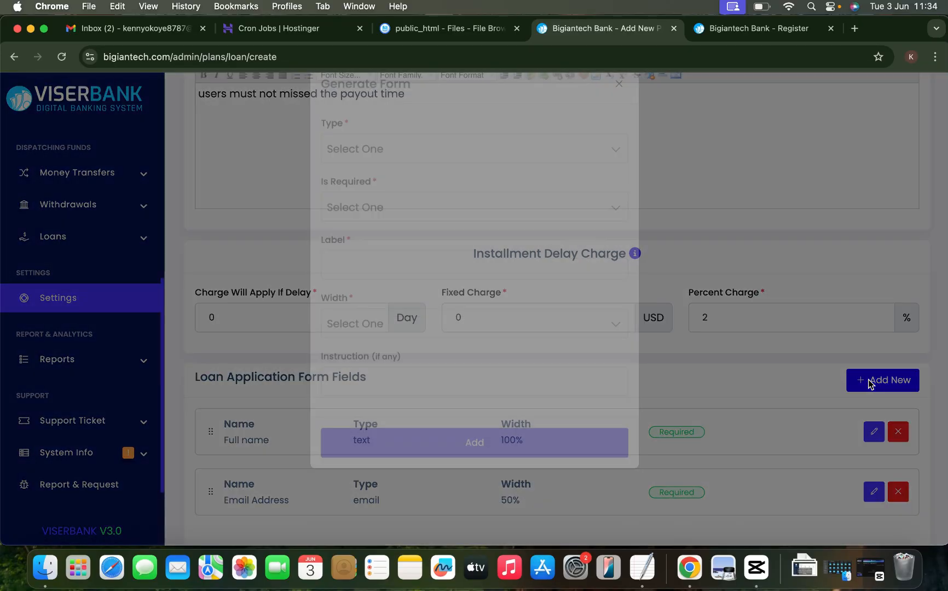
click(420, 172)
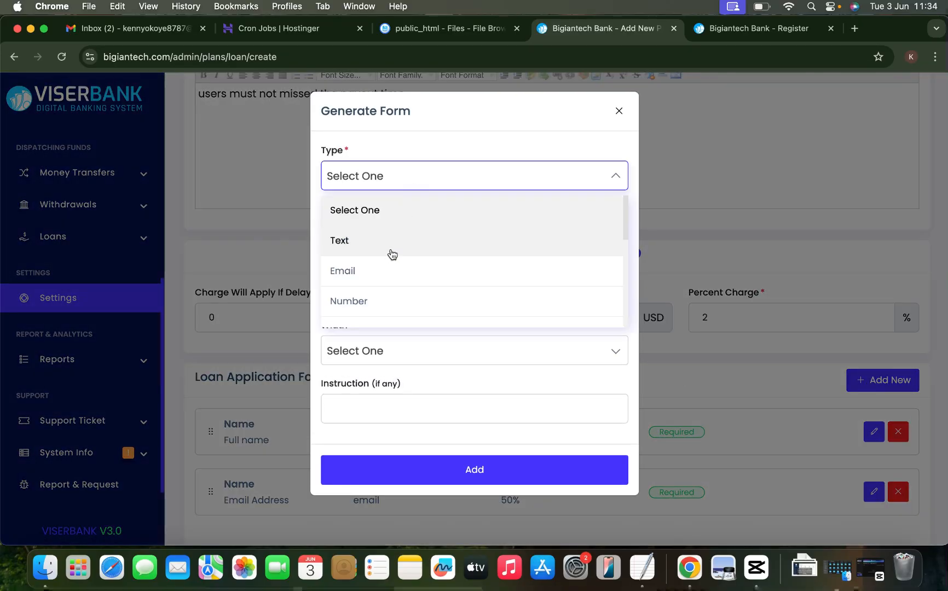
click(383, 301)
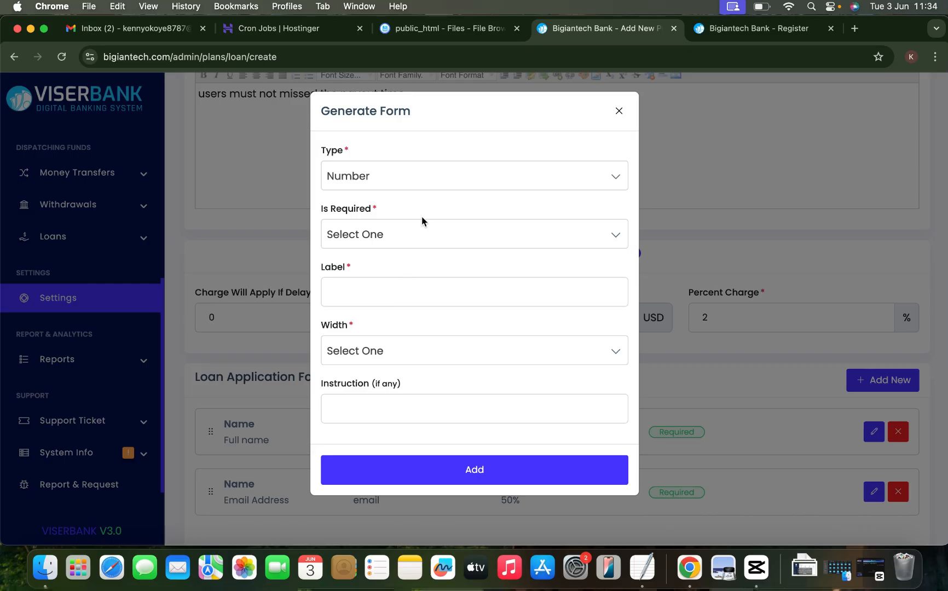
click(416, 240)
click(387, 298)
click(386, 298)
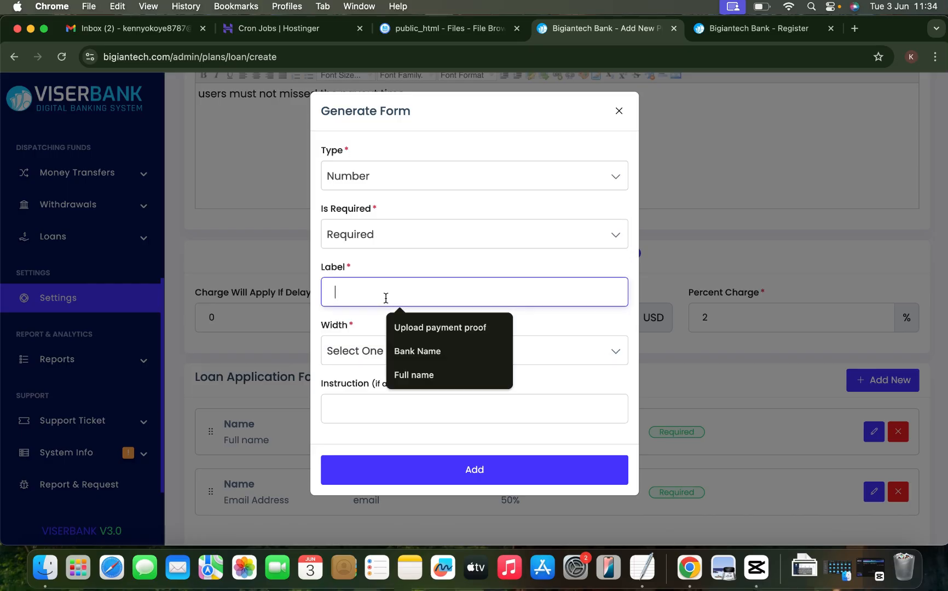
text(Phone Number)
click(403, 350)
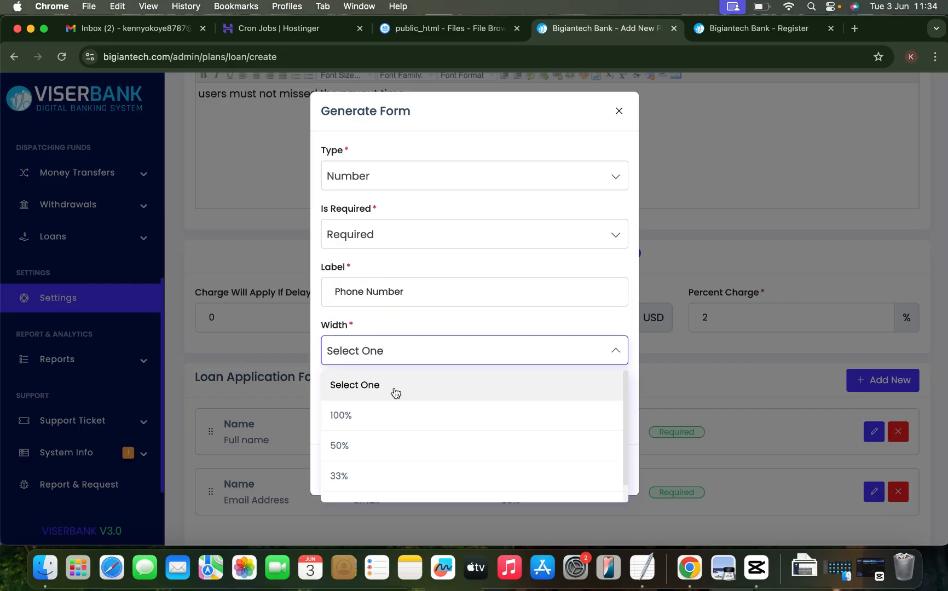
click(382, 446)
click(399, 471)
scroll(400, 470, down, 3)
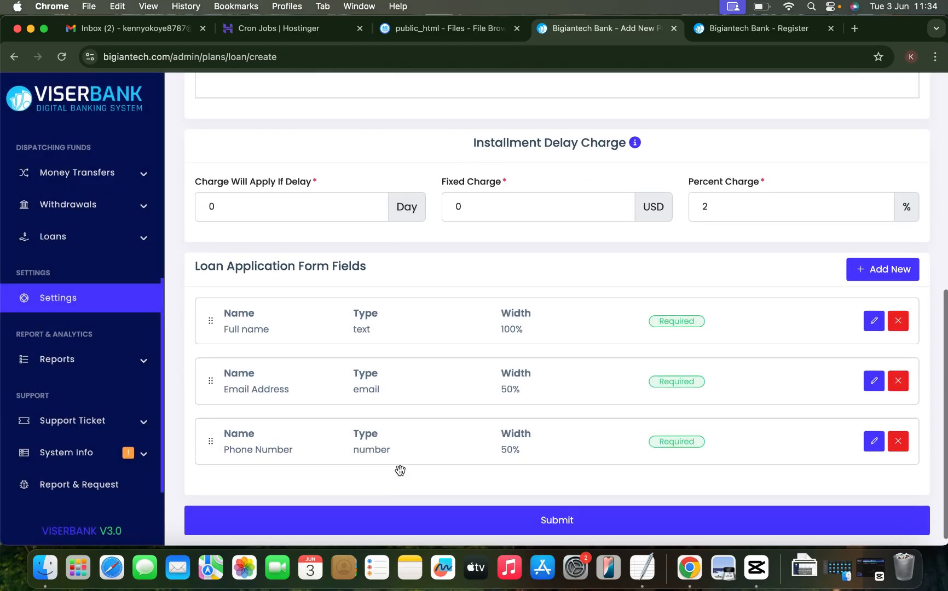
Start a required Select field labelled 'Why you need the loan?'
click(879, 260)
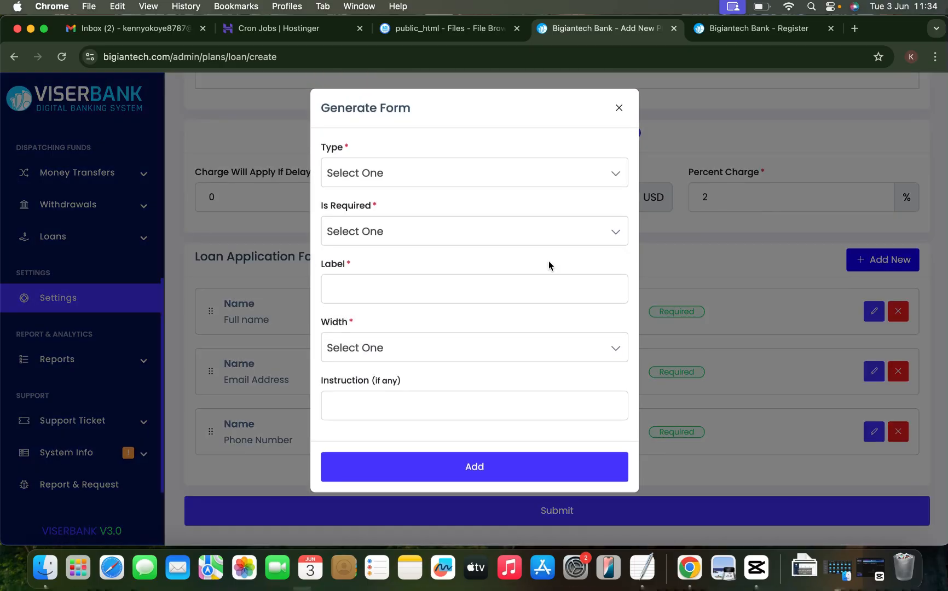
click(429, 186)
scroll(400, 270, down, 5)
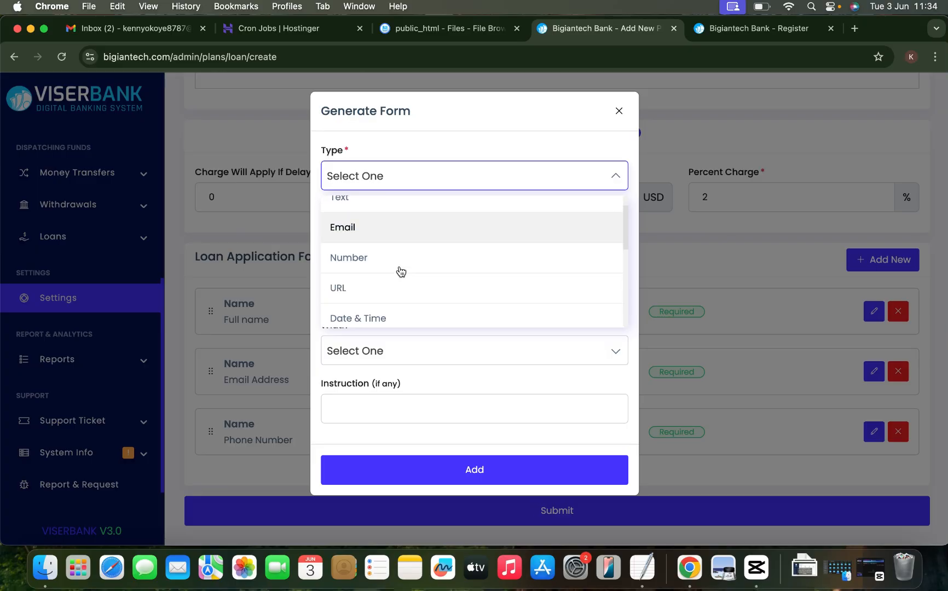
scroll(401, 271, down, 3)
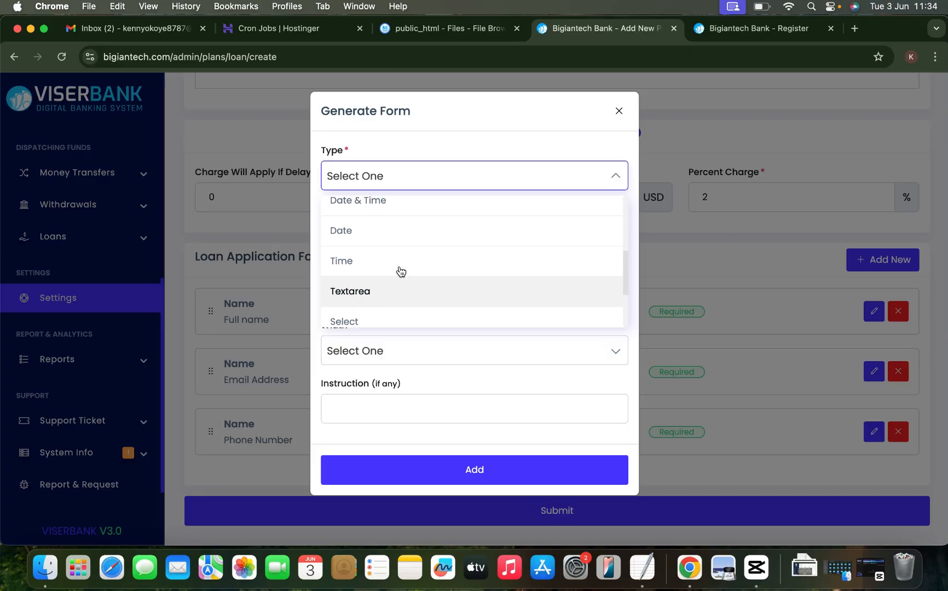
scroll(401, 271, down, 2)
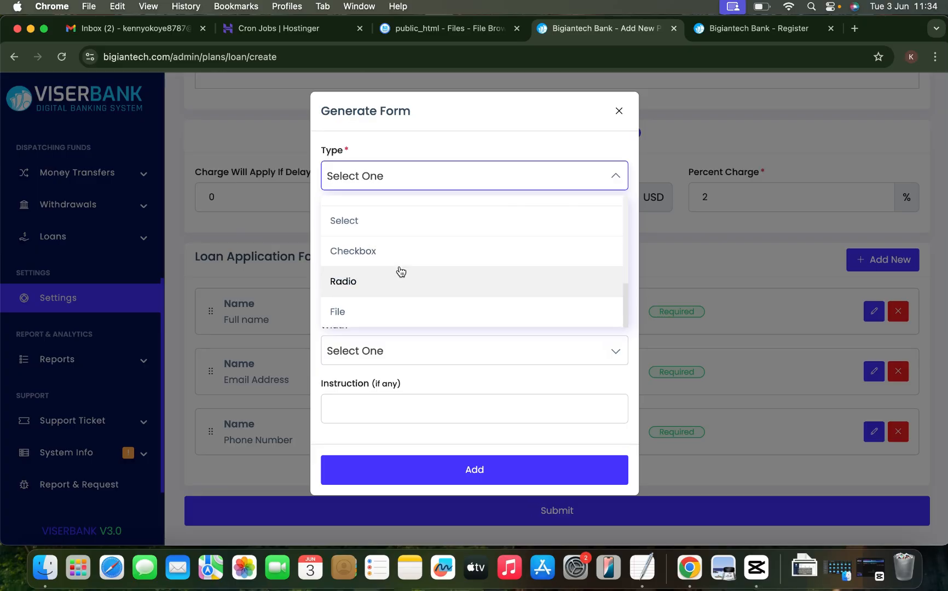
click(400, 227)
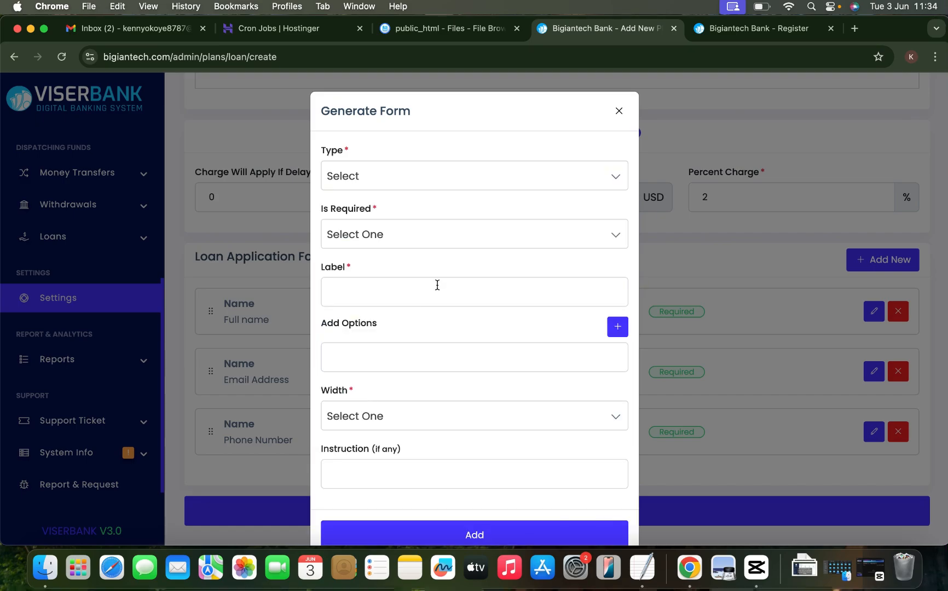
click(414, 184)
click(416, 185)
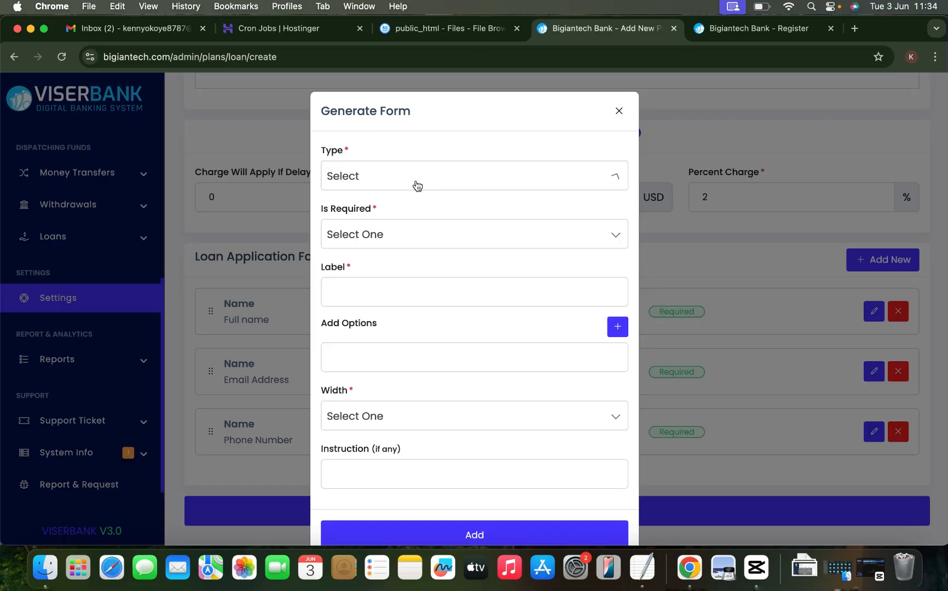
click(432, 237)
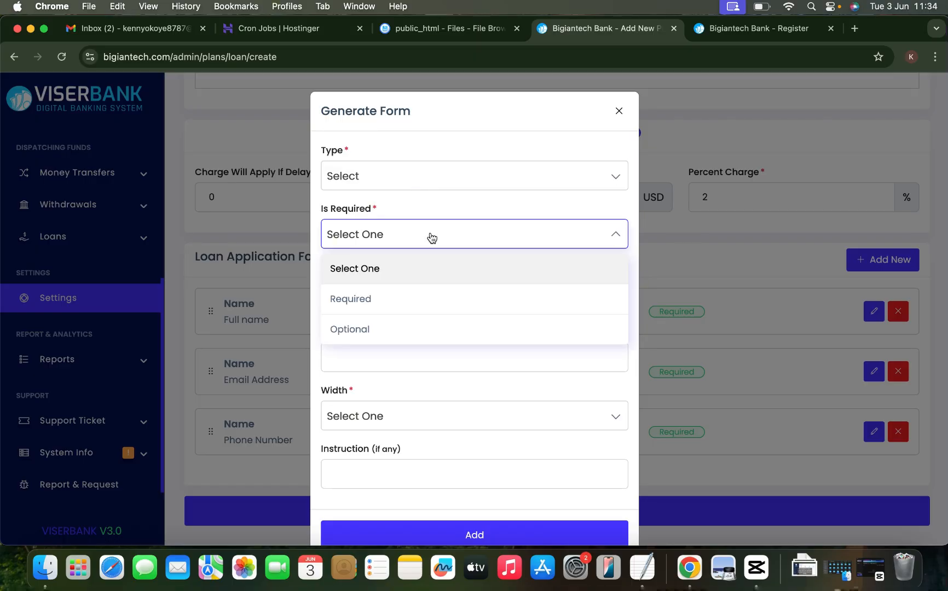
click(409, 299)
click(484, 297)
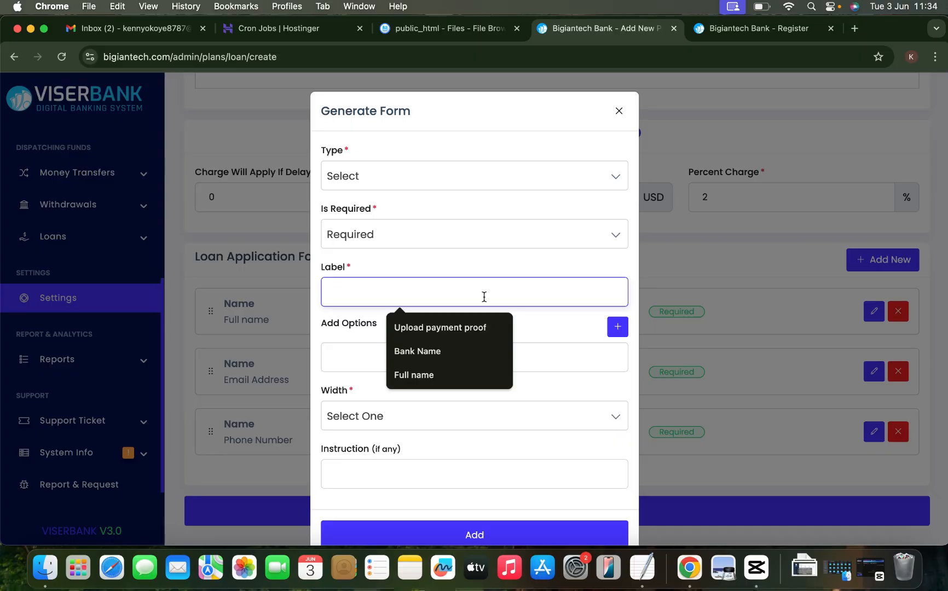
key(Caps_Lock)
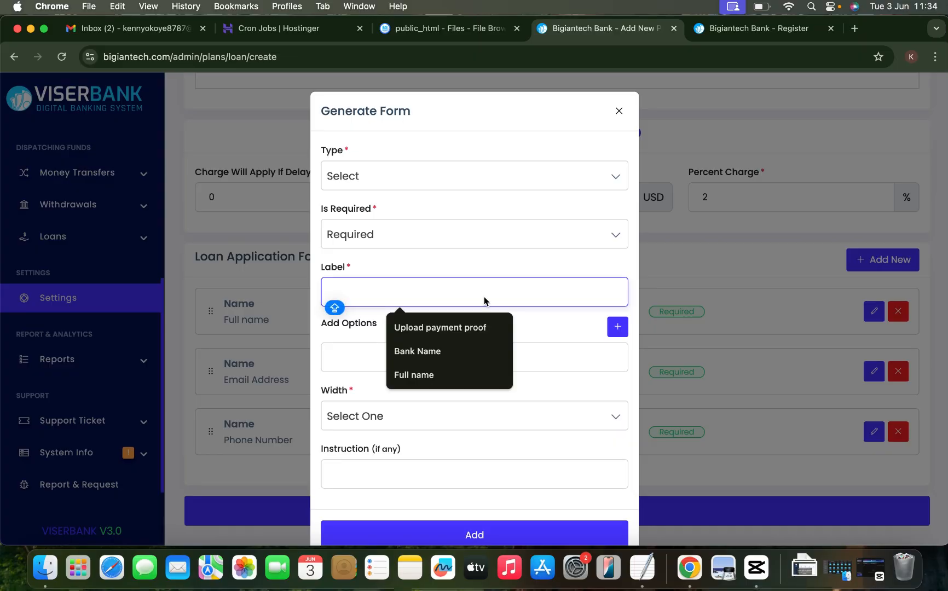
text(WHy)
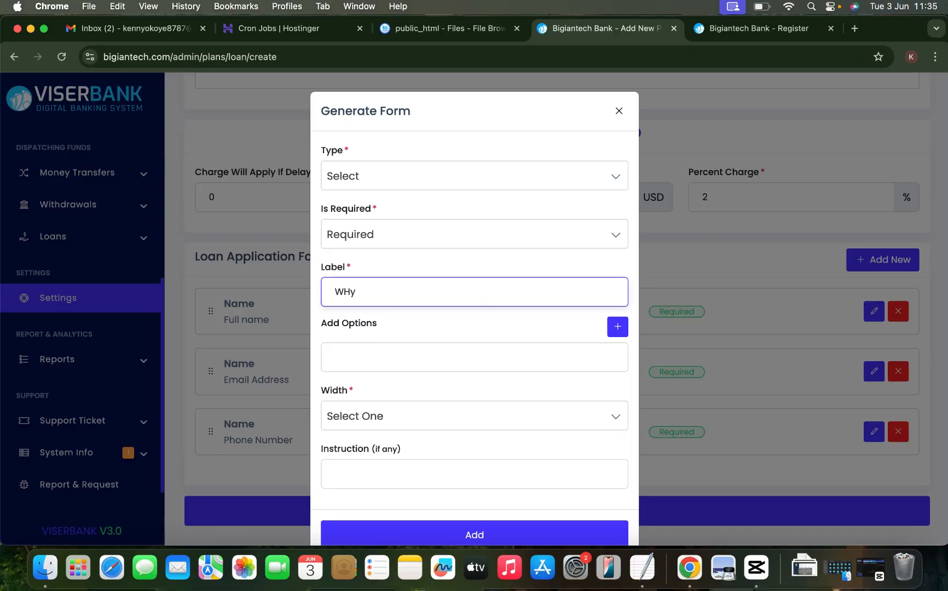
text( you need the loan)
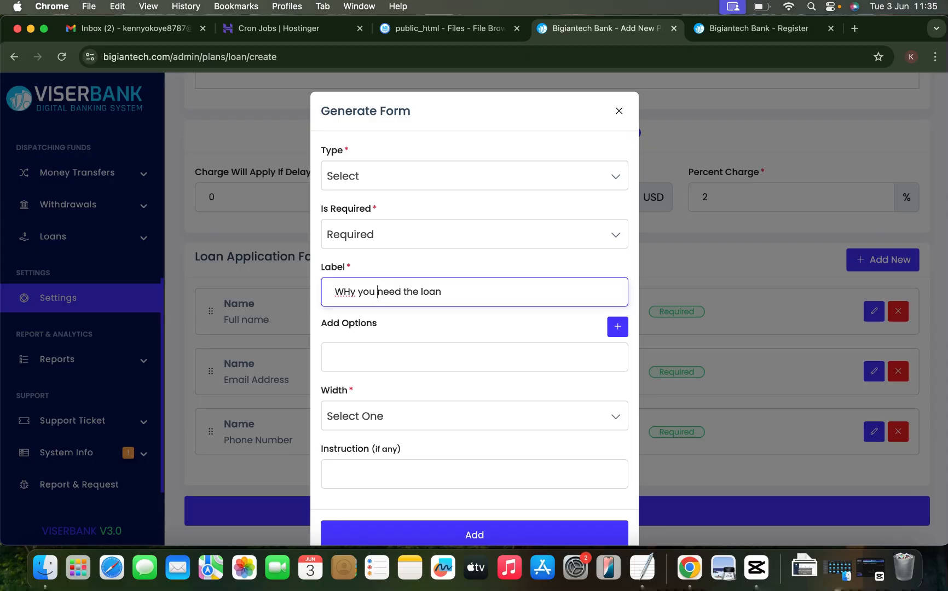
key(BackSpace)
key(BackSpace)
text(hy)
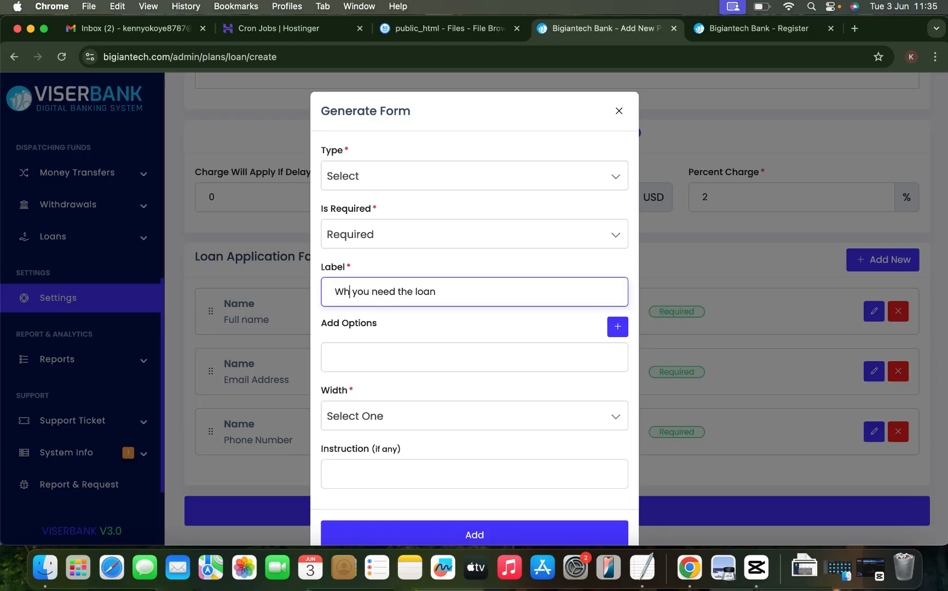
click(477, 293)
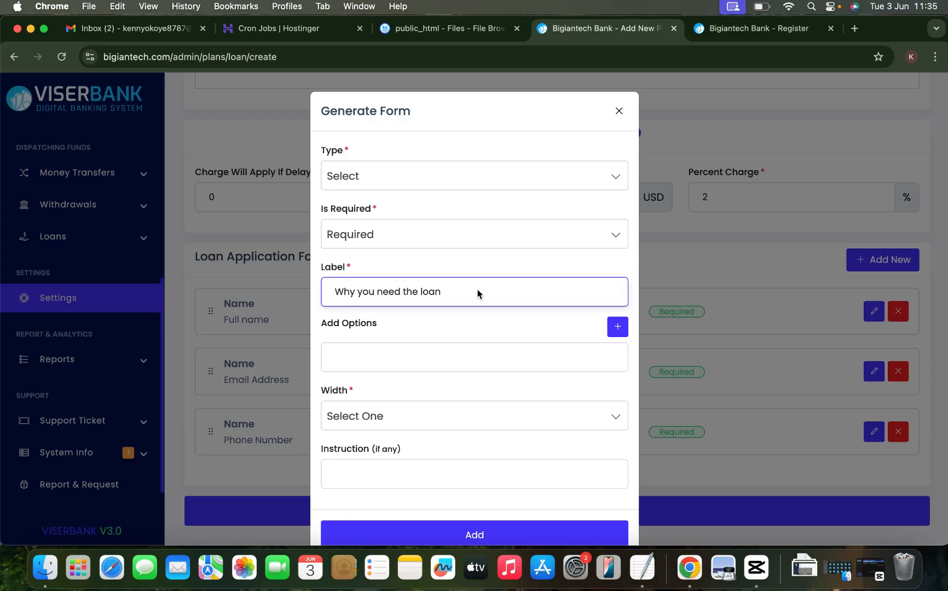
text(?)
Give it options food stuff, school fees and medical care, 100% width, and add it
click(616, 326)
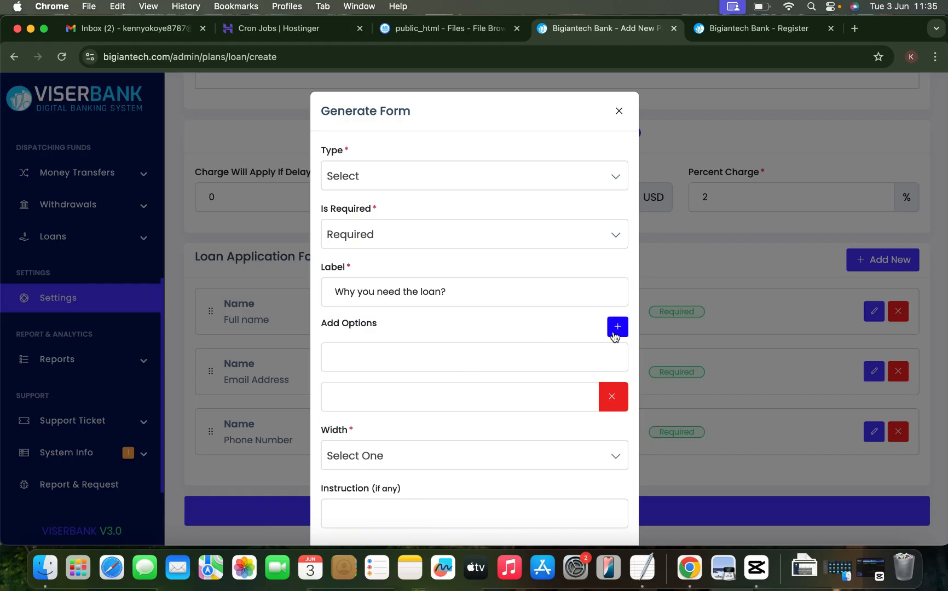
click(615, 331)
click(452, 368)
text(food stuff)
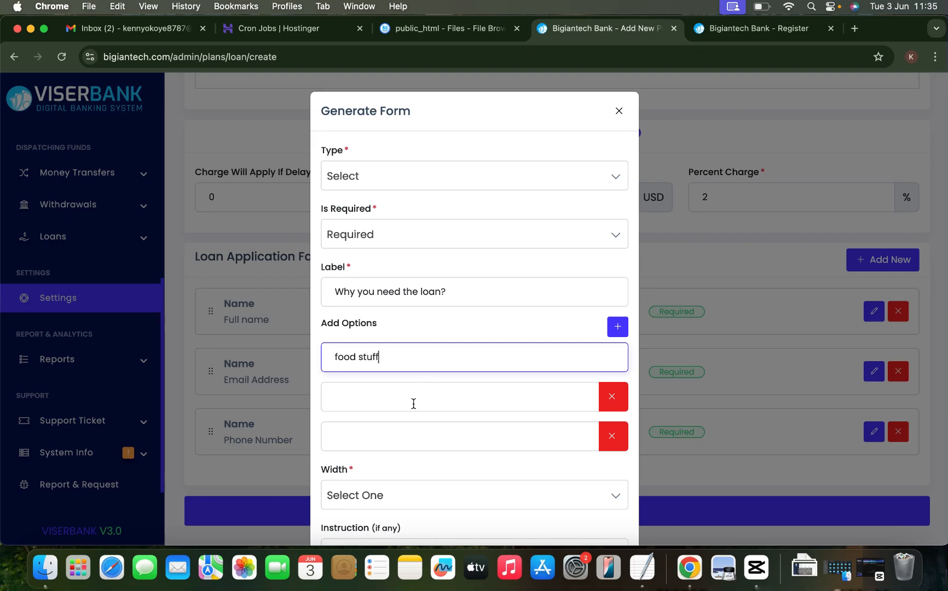
click(413, 403)
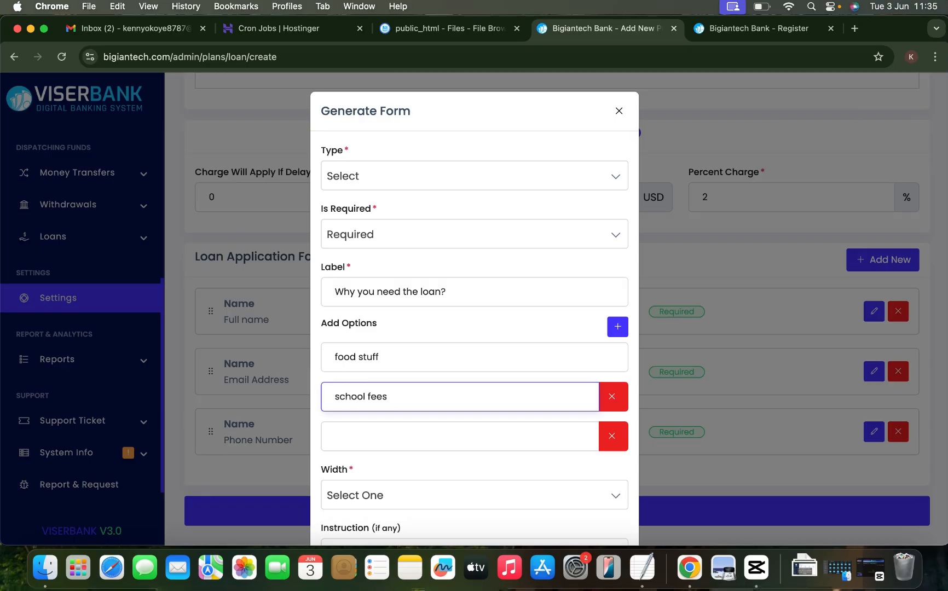
click(386, 446)
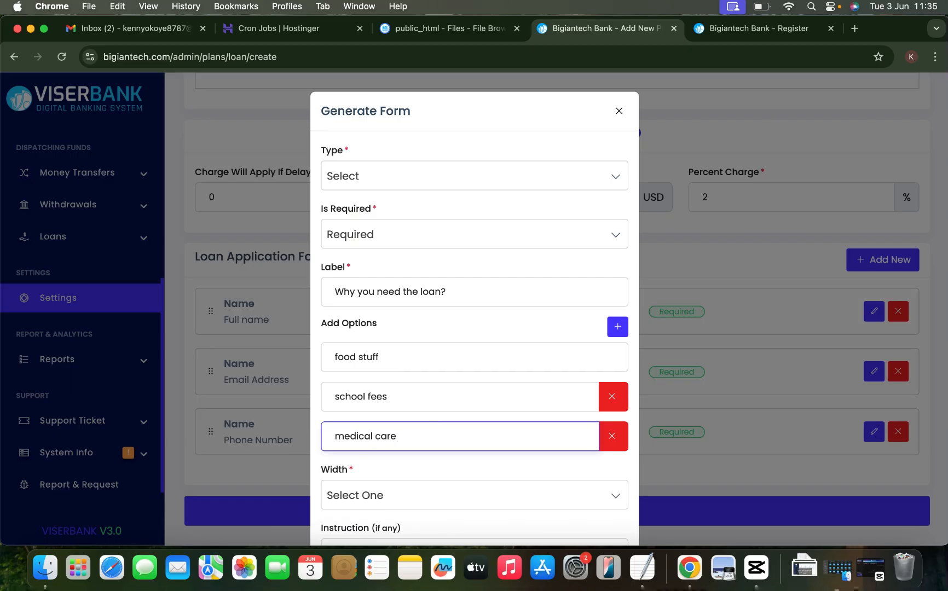
scroll(474, 306, down, 2)
click(425, 381)
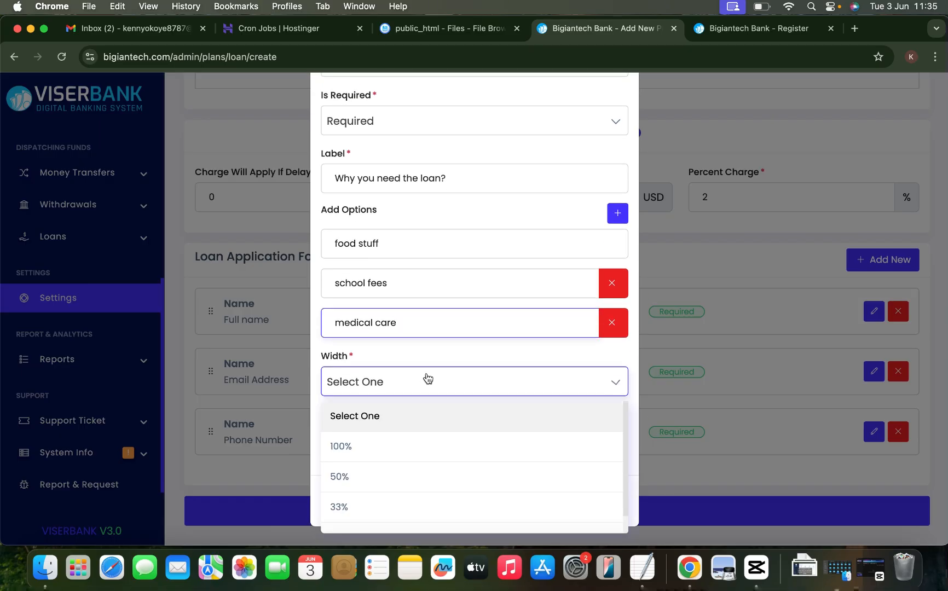
click(397, 442)
click(458, 500)
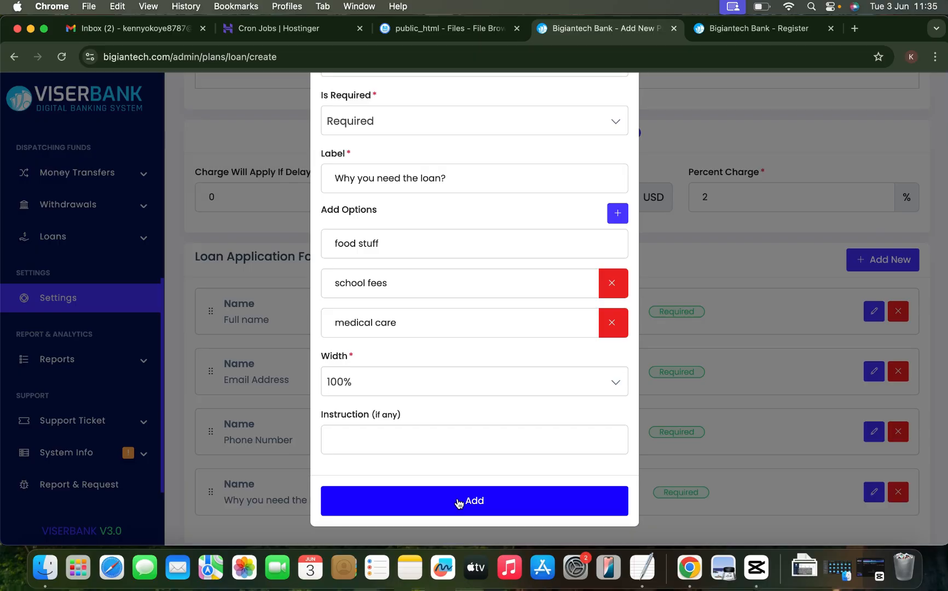
click(870, 263)
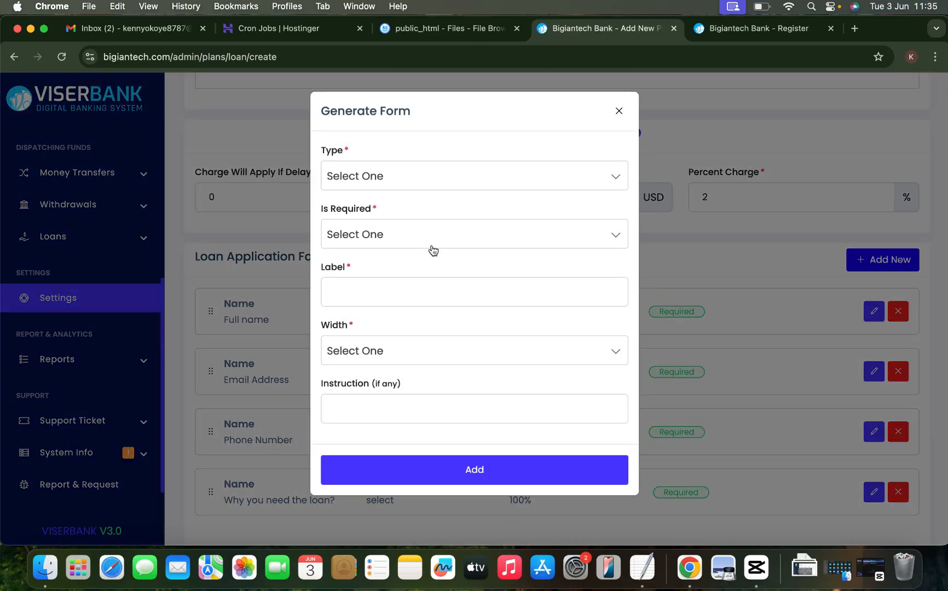
Start a required File field labelled 'Upload School Id Card'
click(435, 188)
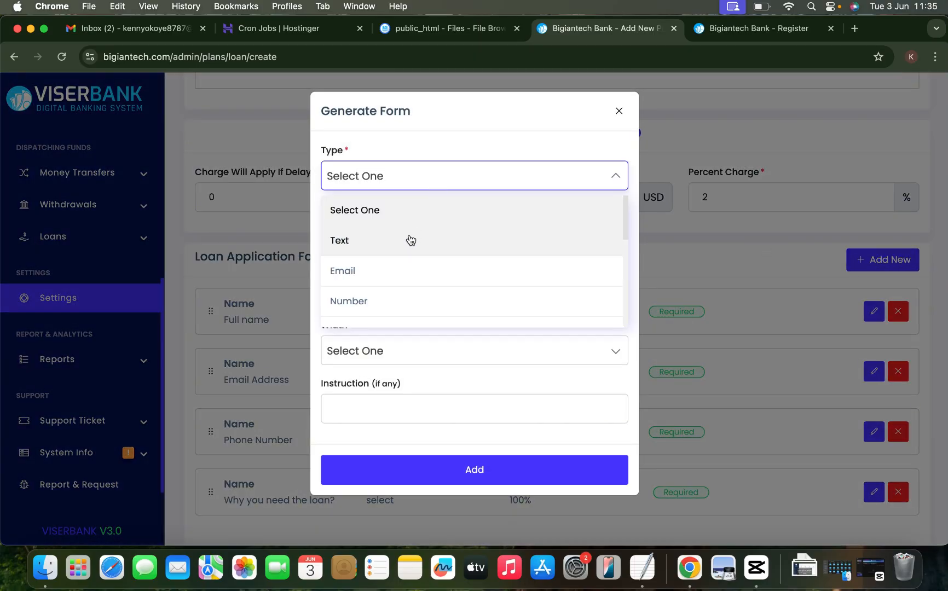
scroll(404, 276, down, 3)
scroll(403, 276, down, 5)
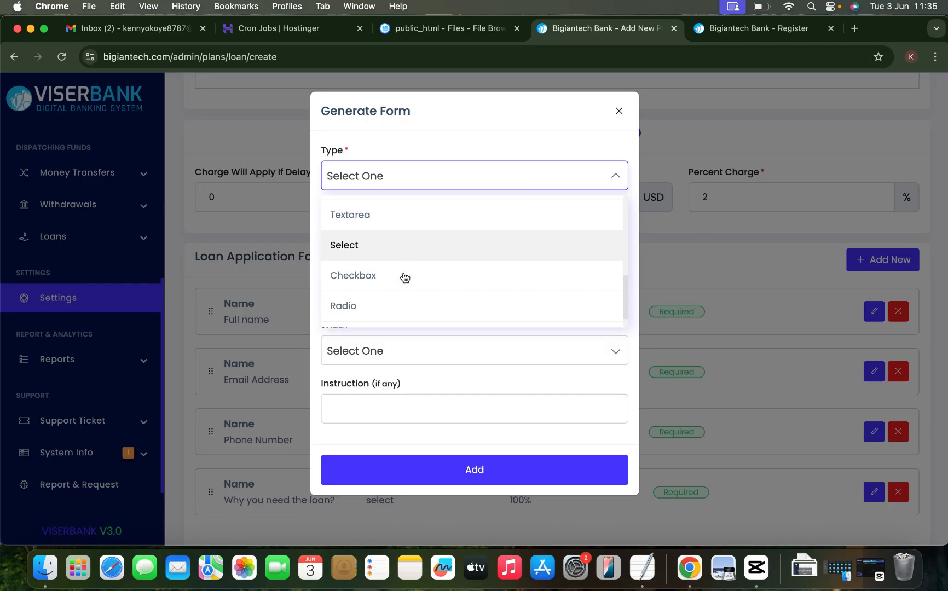
click(374, 320)
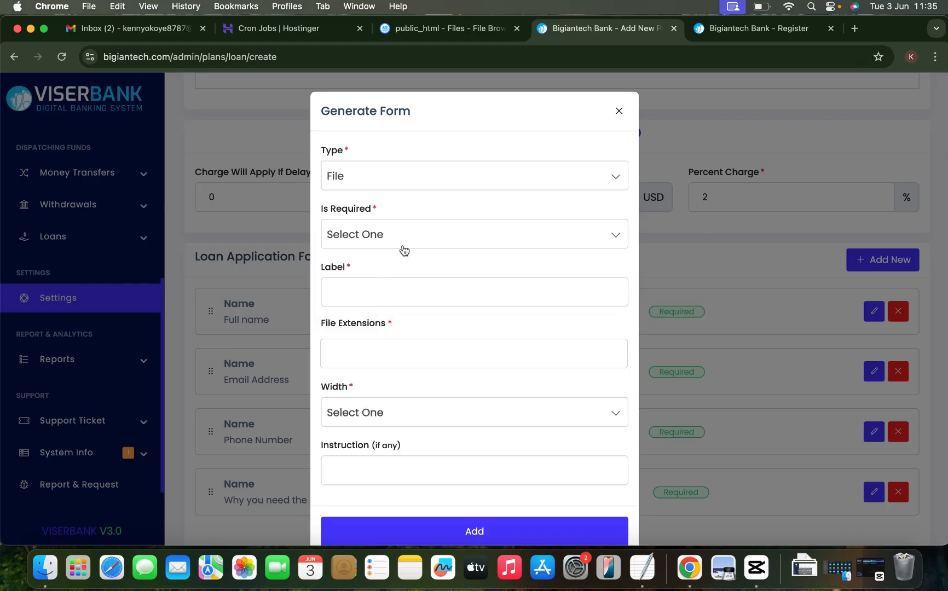
click(418, 242)
click(394, 300)
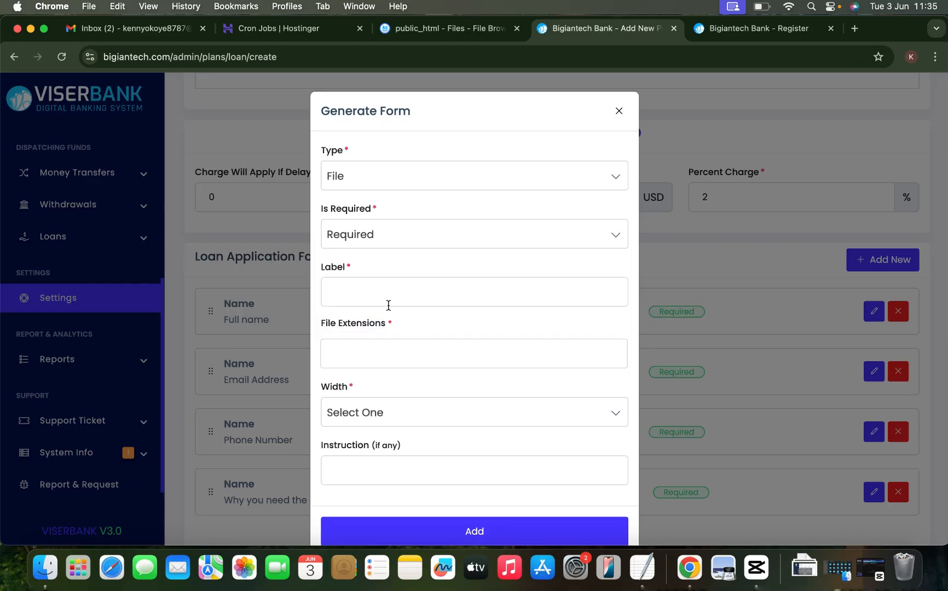
click(388, 303)
text(U)
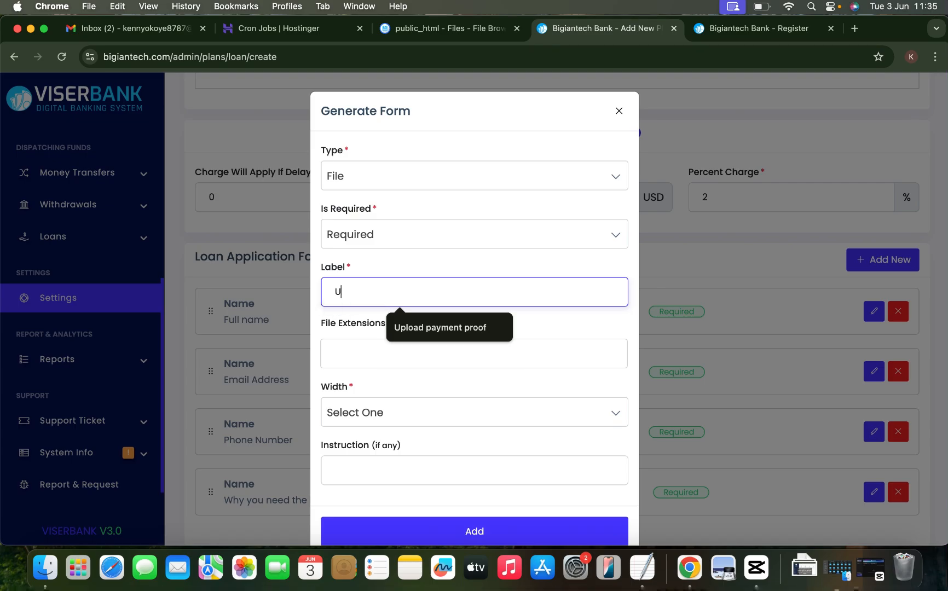
text(pload School Id Car)
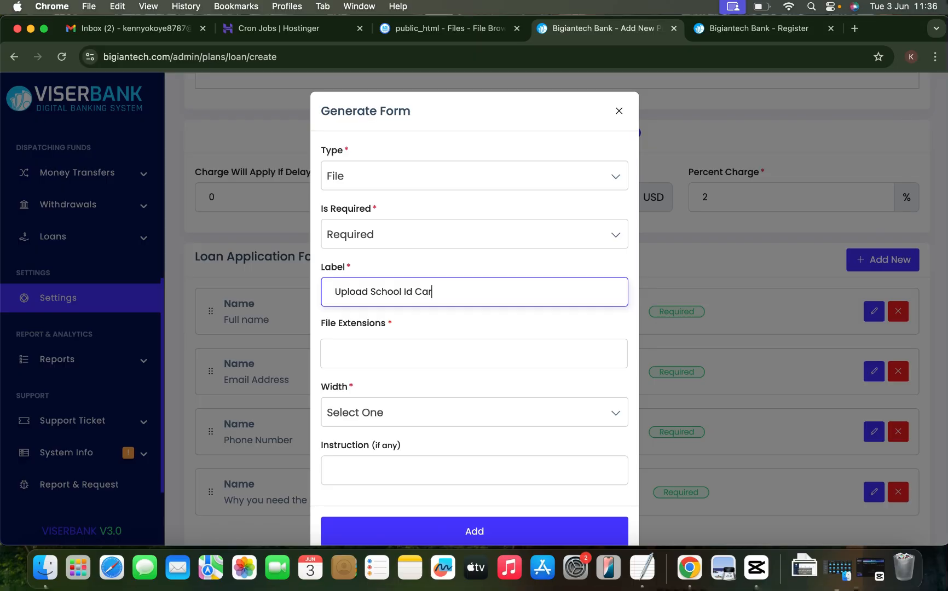
Allow JPEG, JPG and PNG extensions, set width 100%, and add the field
scroll(391, 338, down, 1)
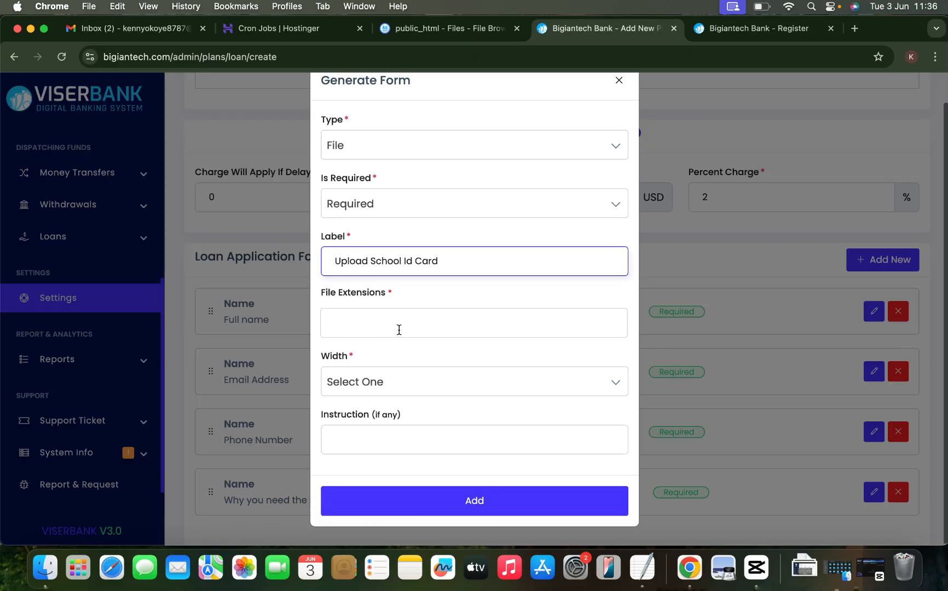
click(402, 331)
click(407, 351)
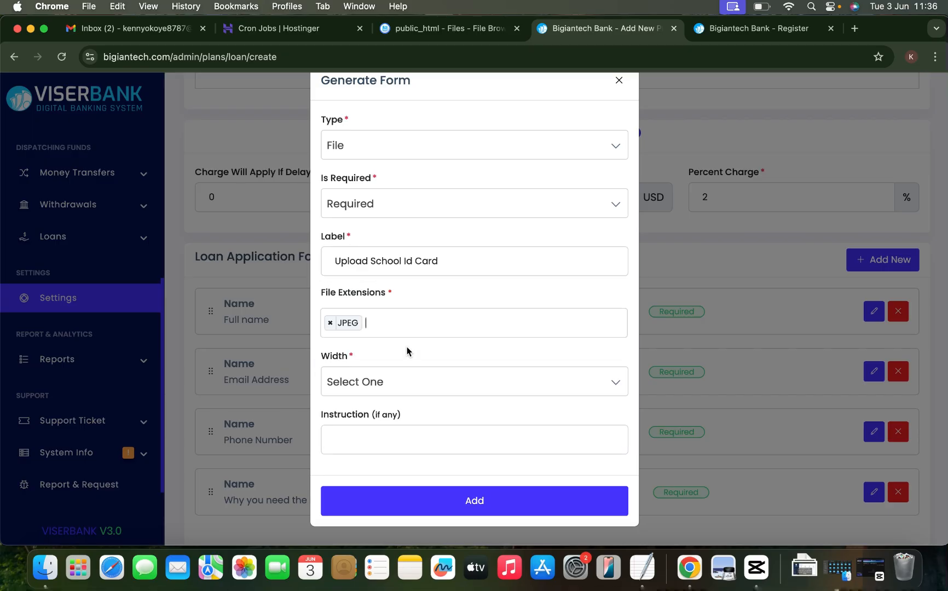
click(431, 324)
click(432, 330)
click(445, 316)
click(421, 389)
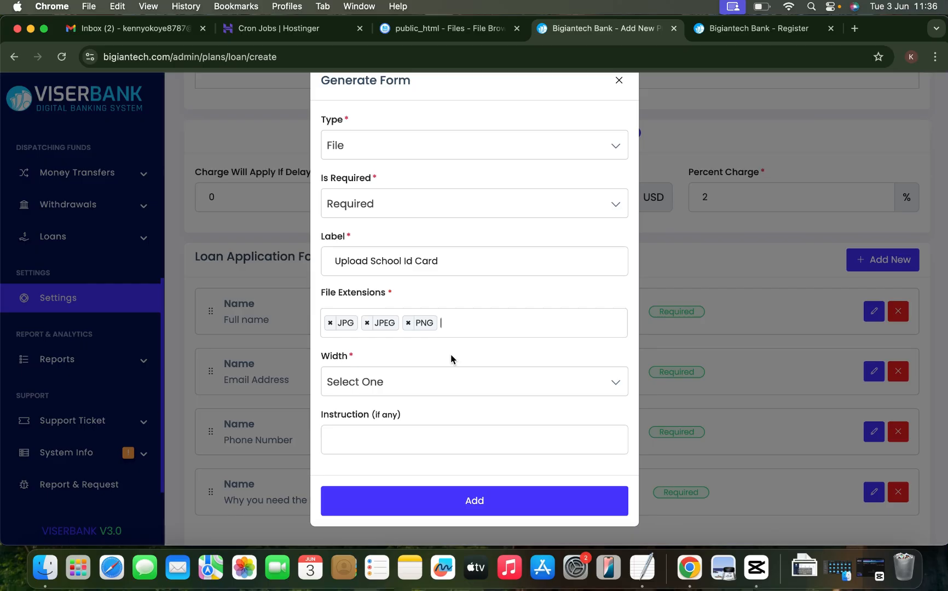
click(444, 383)
click(419, 452)
click(457, 499)
scroll(456, 499, down, 3)
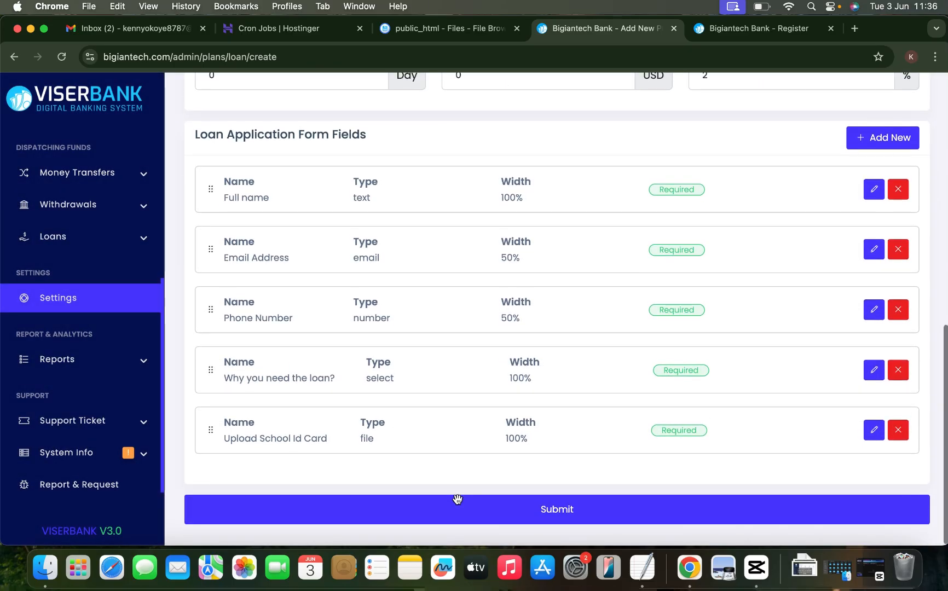
After the zero-delay error, set the delay charge to apply after 100 days and resubmit
click(513, 508)
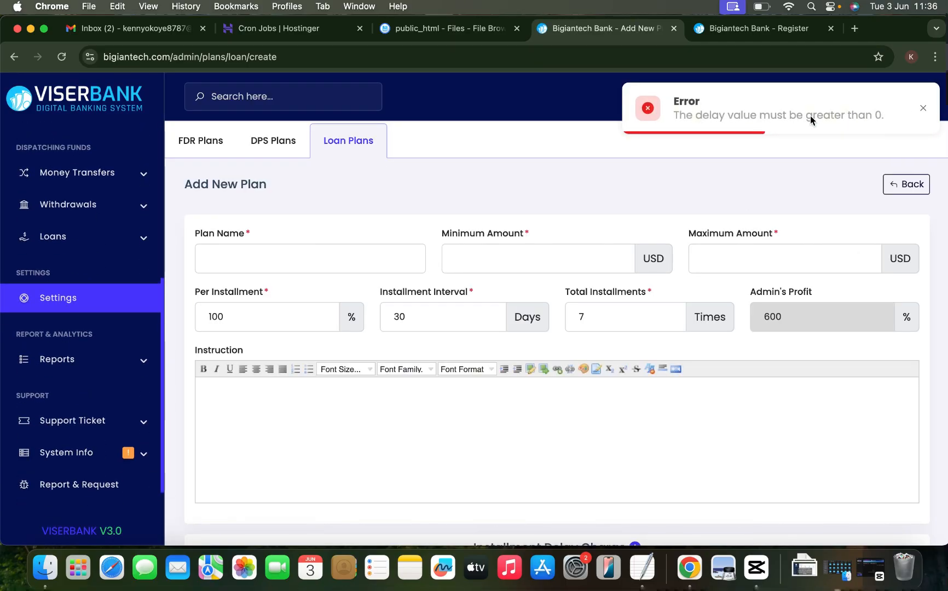
scroll(690, 268, down, 5)
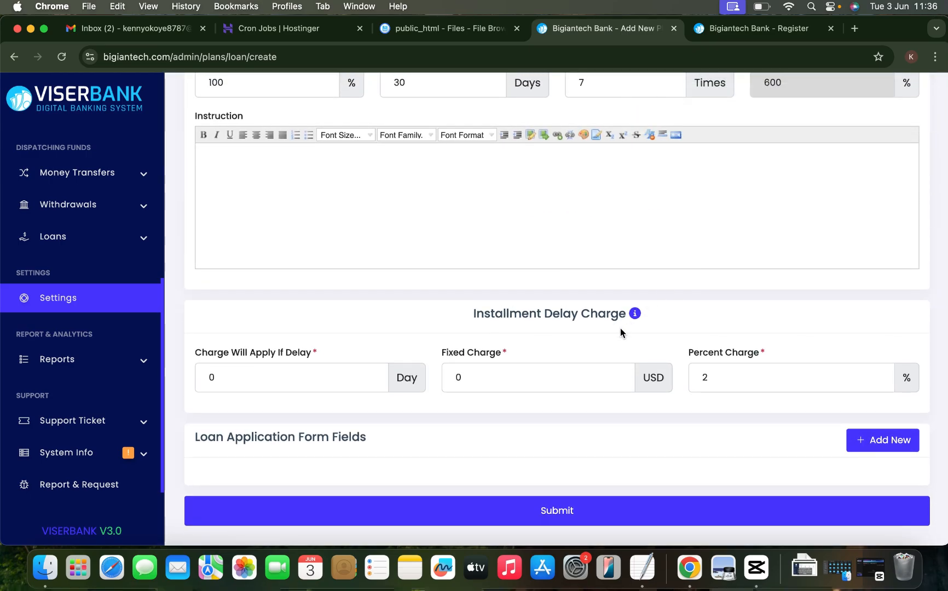
click(309, 377)
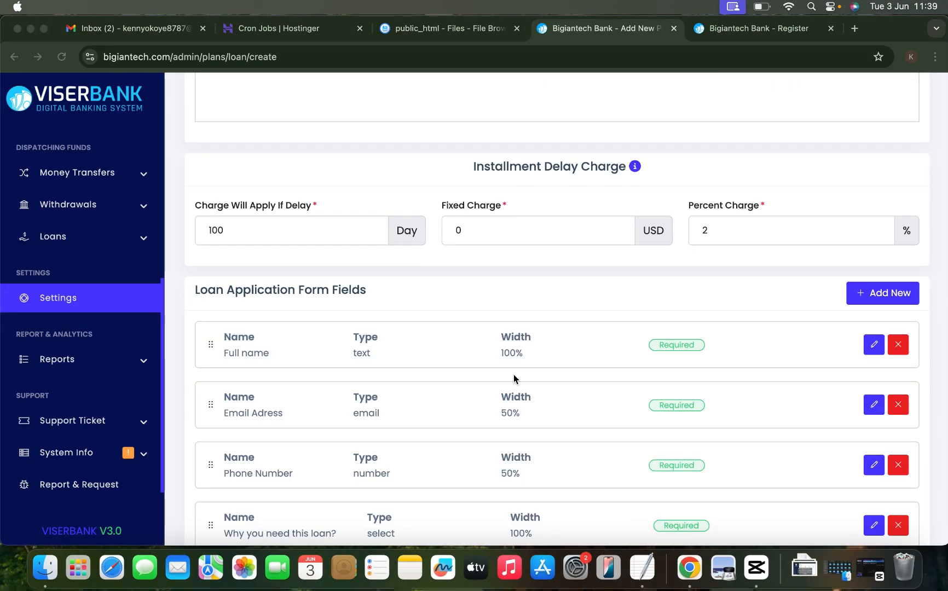
scroll(513, 376, down, 3)
scroll(513, 373, up, 1)
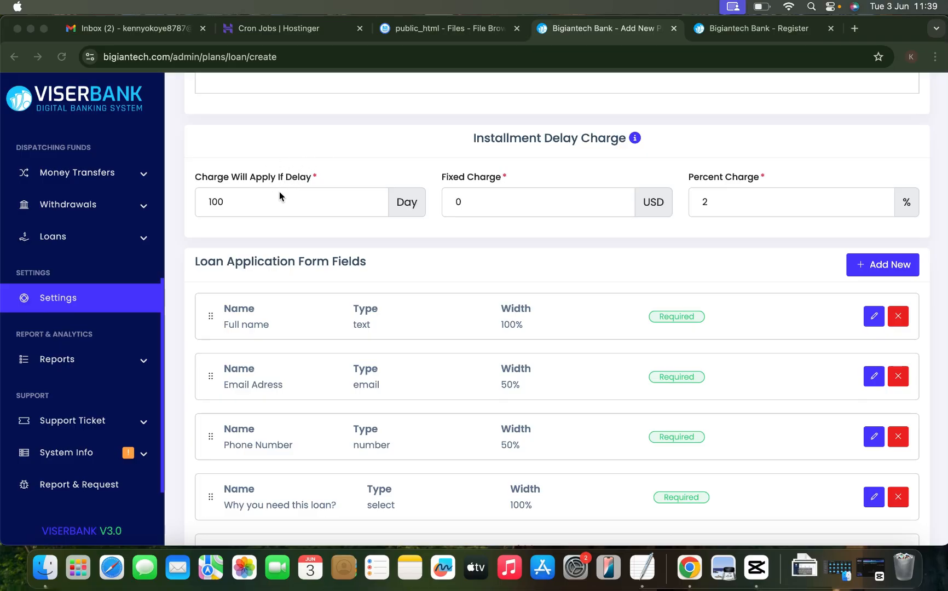
scroll(388, 273, down, 3)
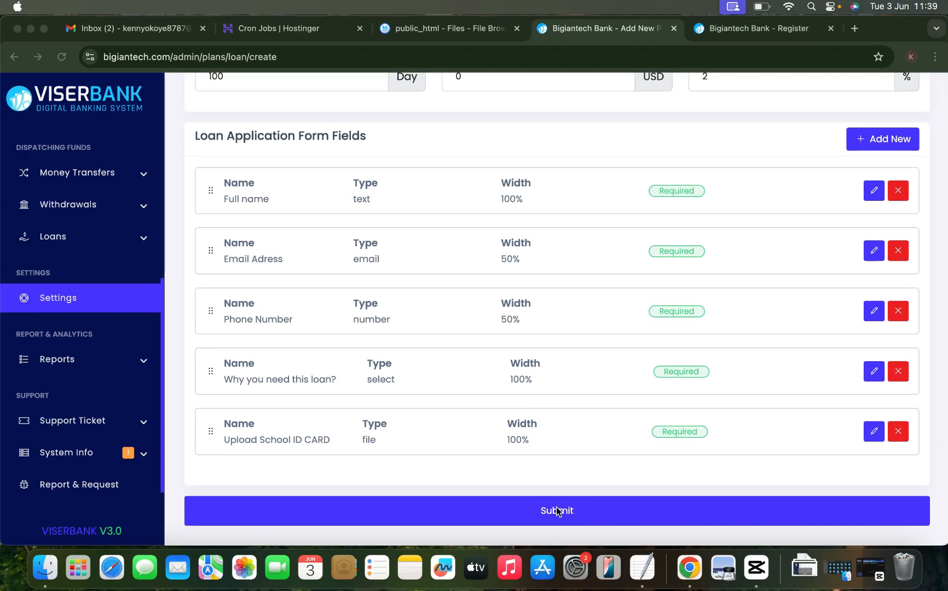
click(569, 508)
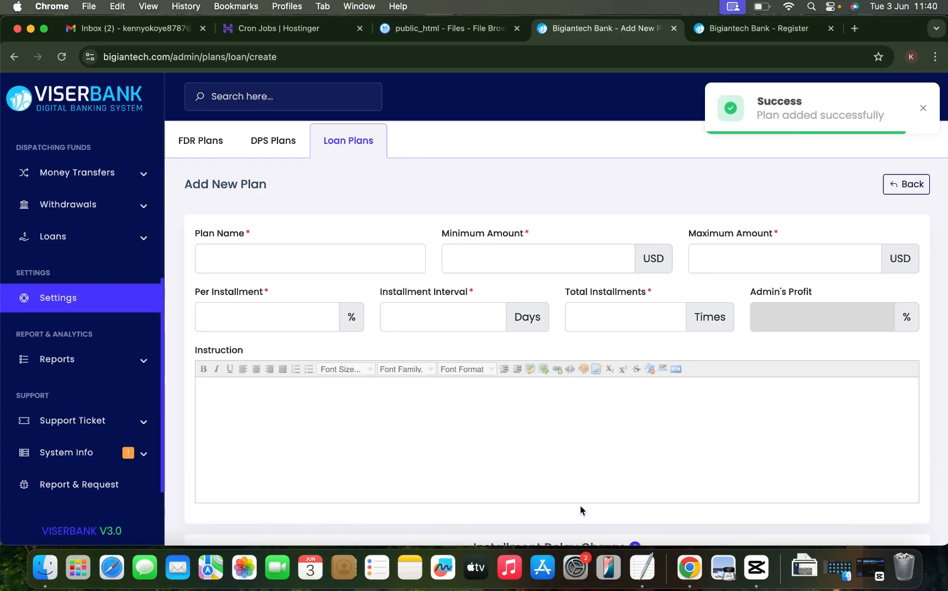
Review the DPS and Loan Plans lists, then browse the system settings overview
click(290, 143)
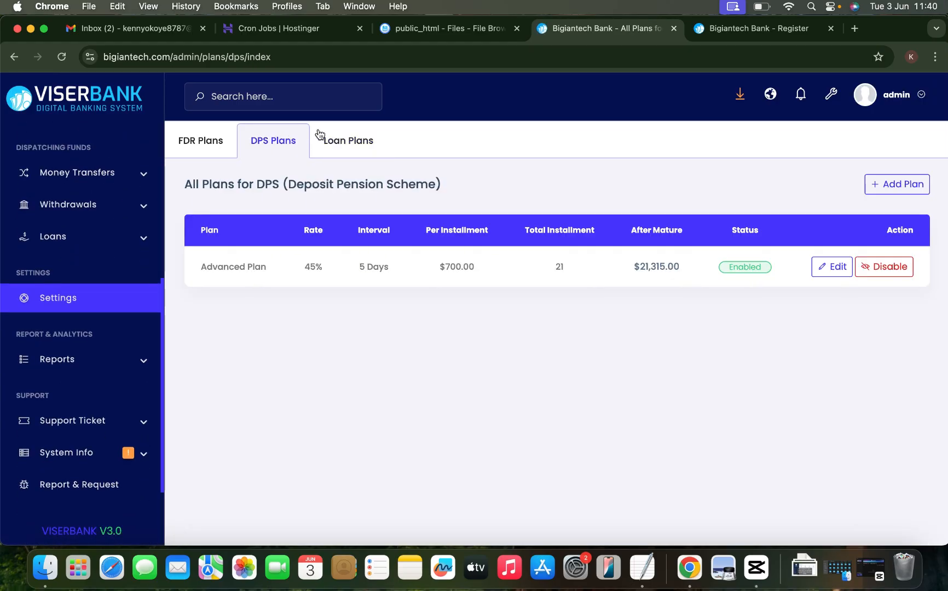
click(343, 146)
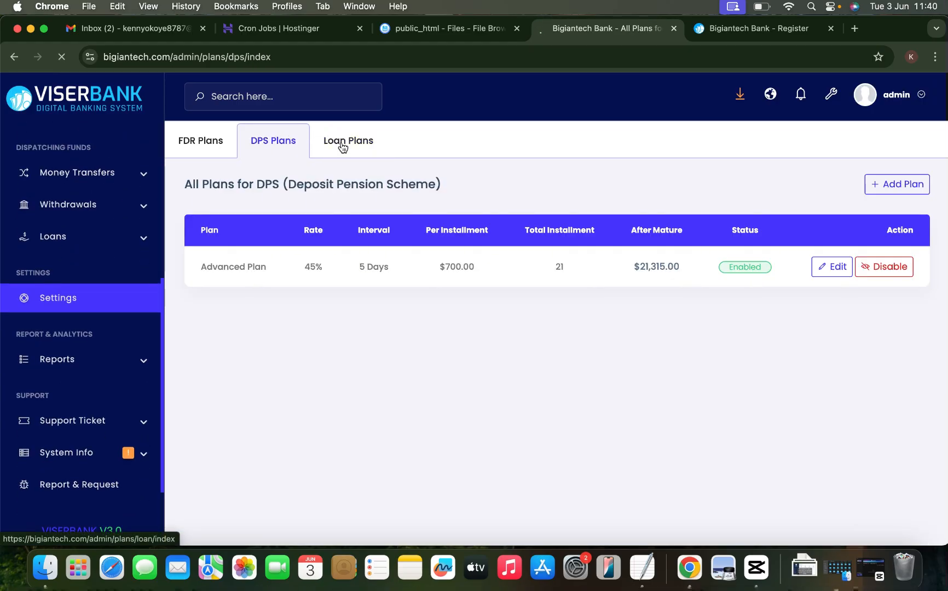
click(94, 304)
scroll(677, 288, down, 3)
scroll(677, 287, down, 5)
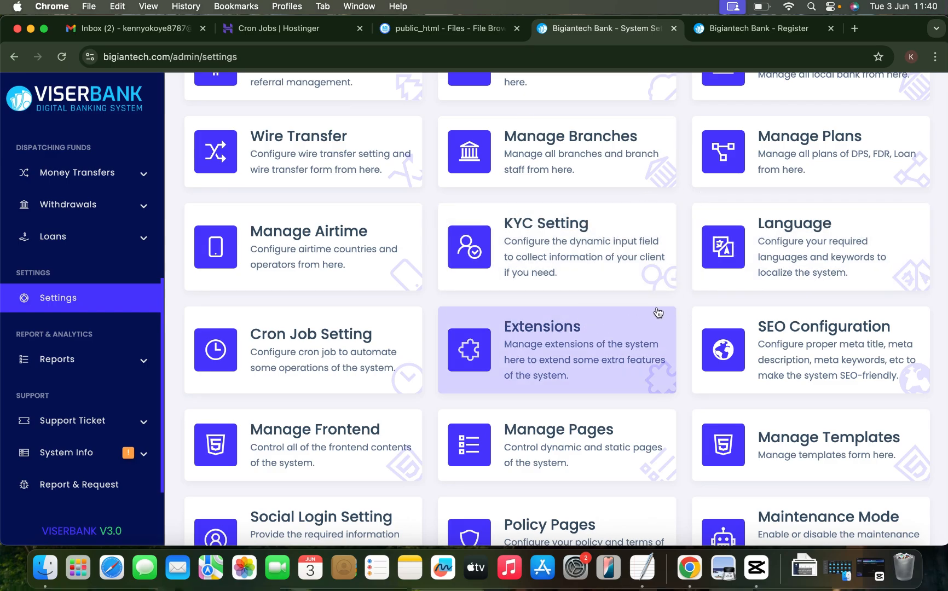
scroll(631, 274, up, 2)
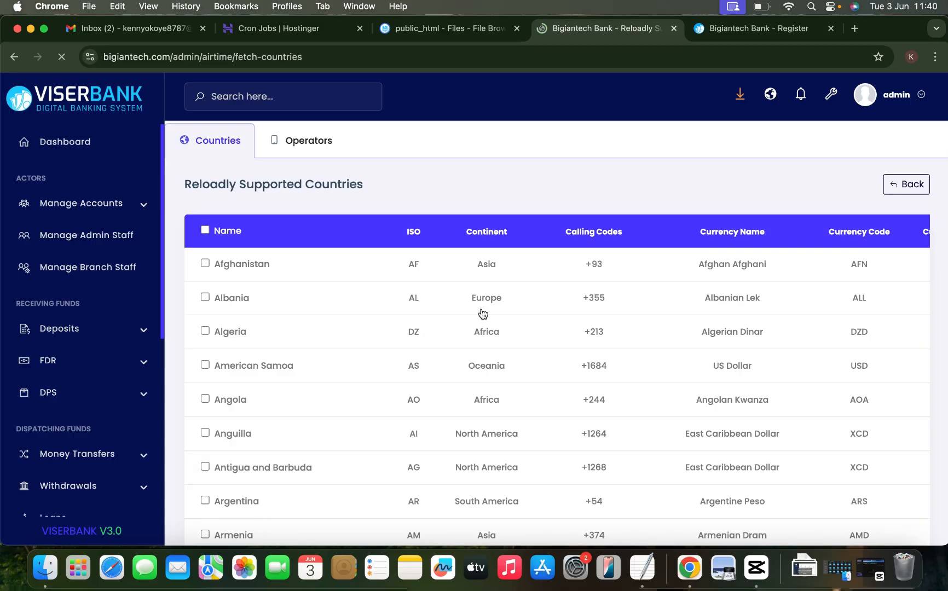
Browse the airtime countries list, glance at the Operators list, and return to Countries
scroll(481, 313, down, 20)
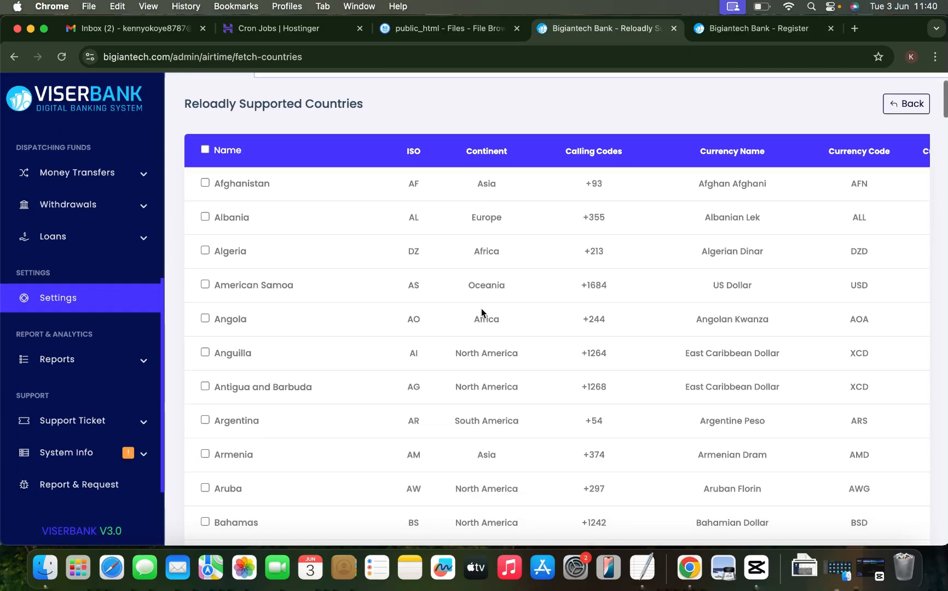
scroll(481, 309, down, 20)
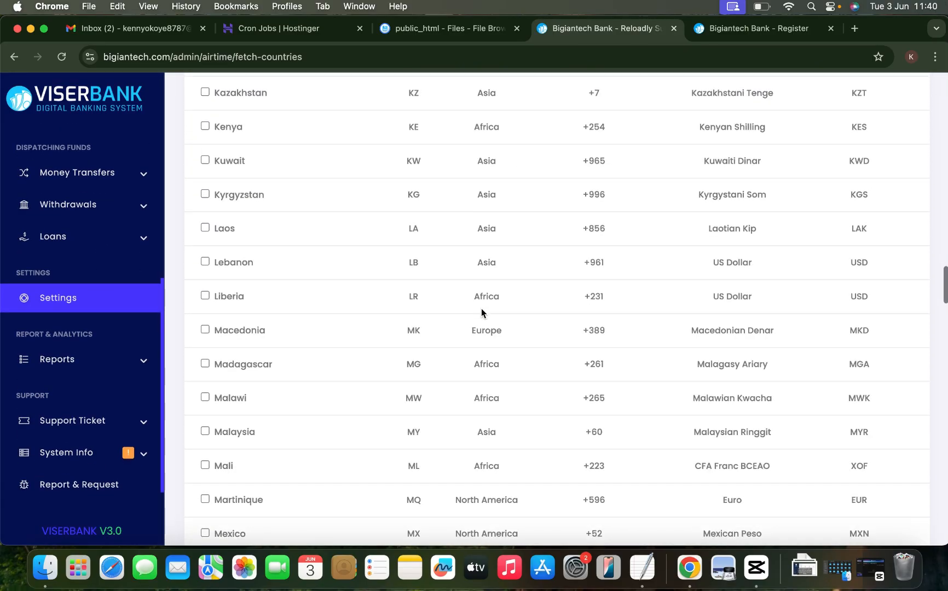
scroll(481, 308, down, 3)
scroll(482, 308, up, 10)
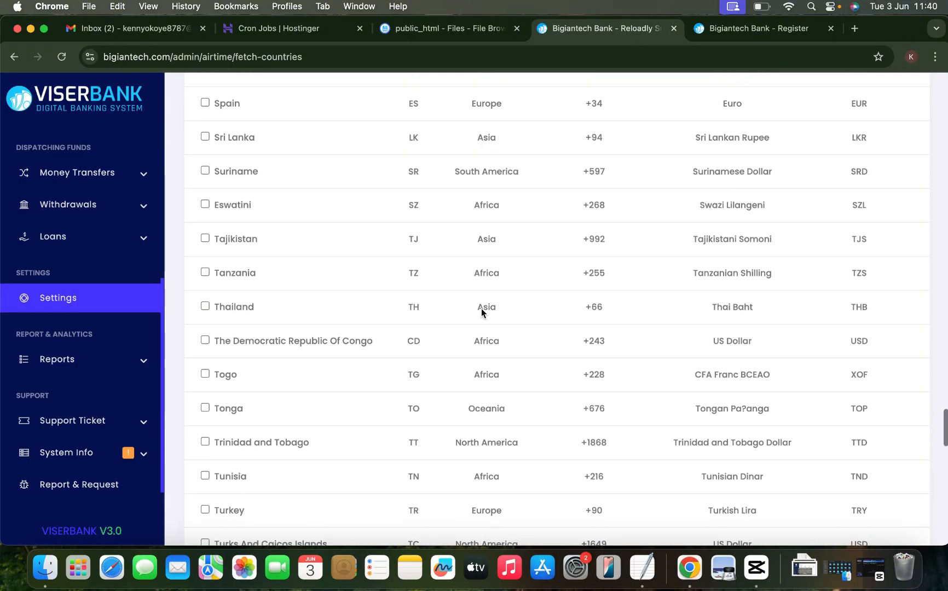
scroll(481, 308, down, 10)
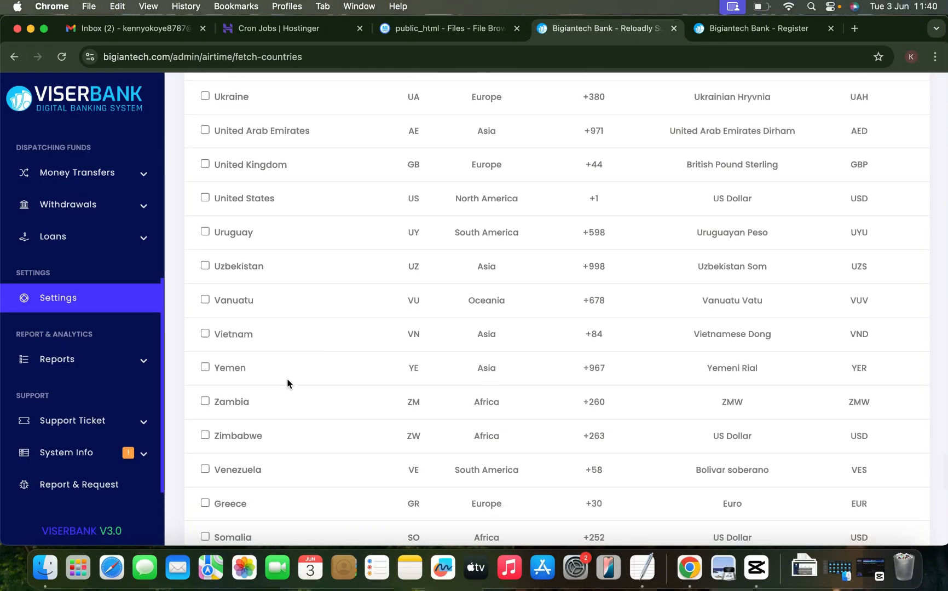
scroll(287, 380, down, 5)
scroll(287, 383, down, 7)
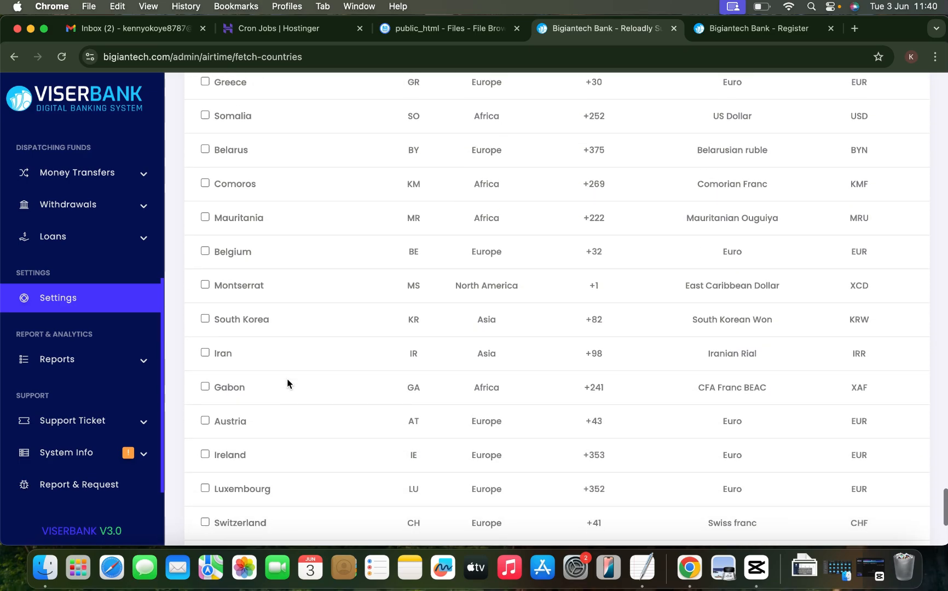
scroll(288, 383, up, 7)
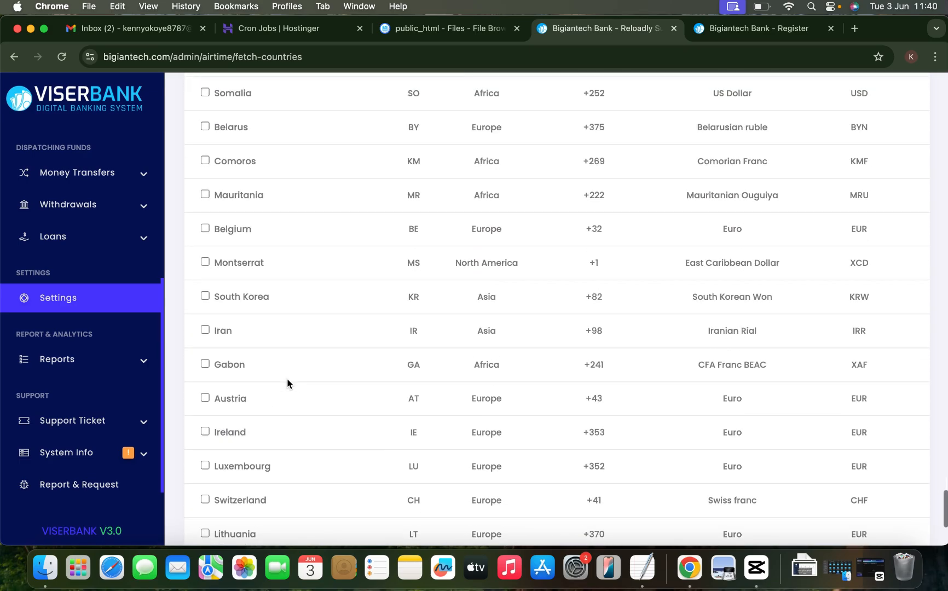
scroll(286, 378, up, 7)
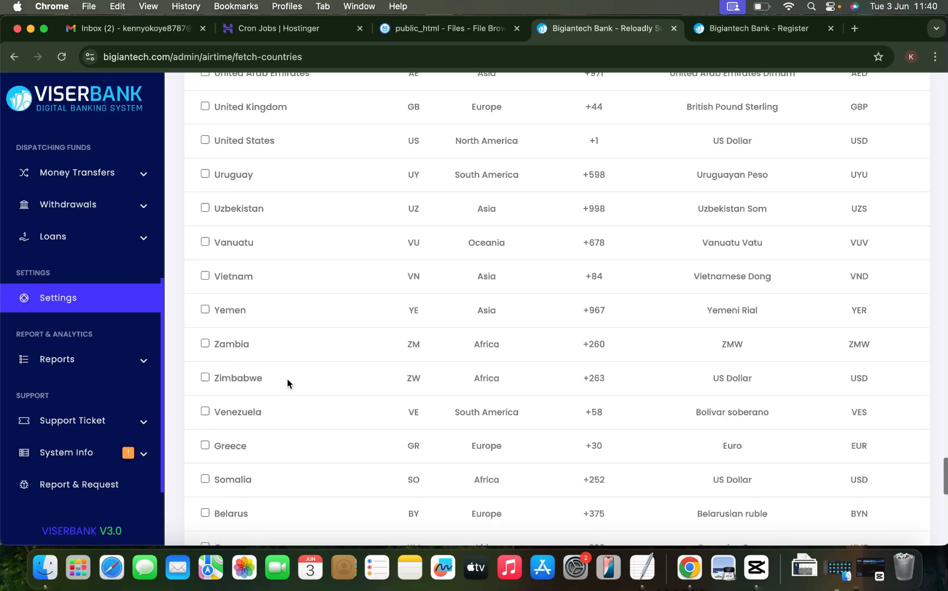
scroll(287, 378, up, 7)
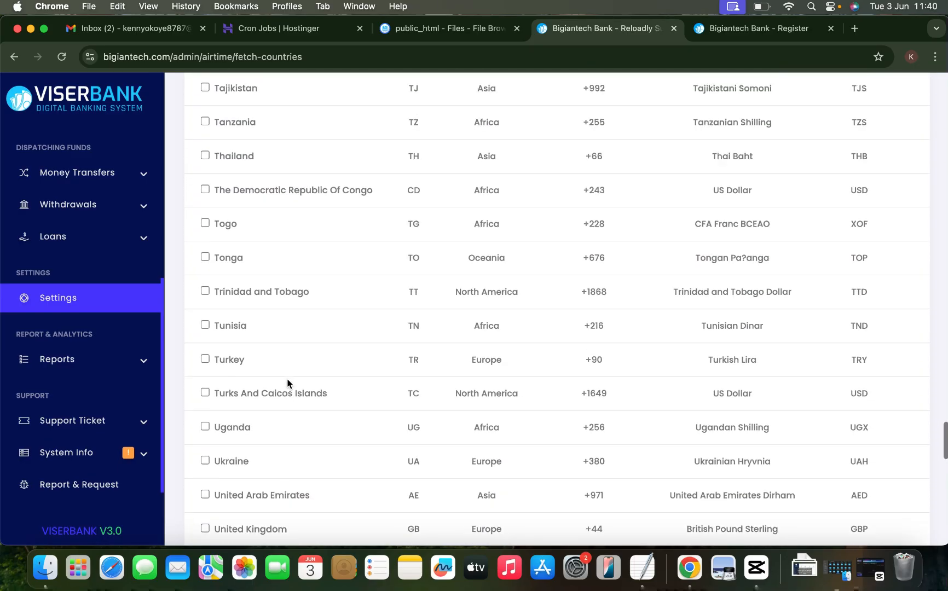
scroll(287, 378, up, 7)
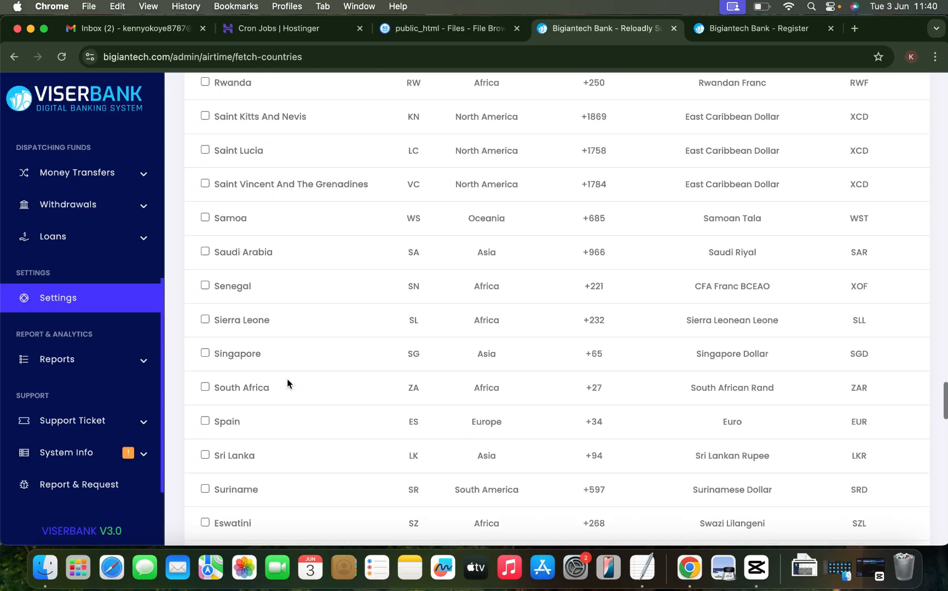
scroll(286, 378, up, 7)
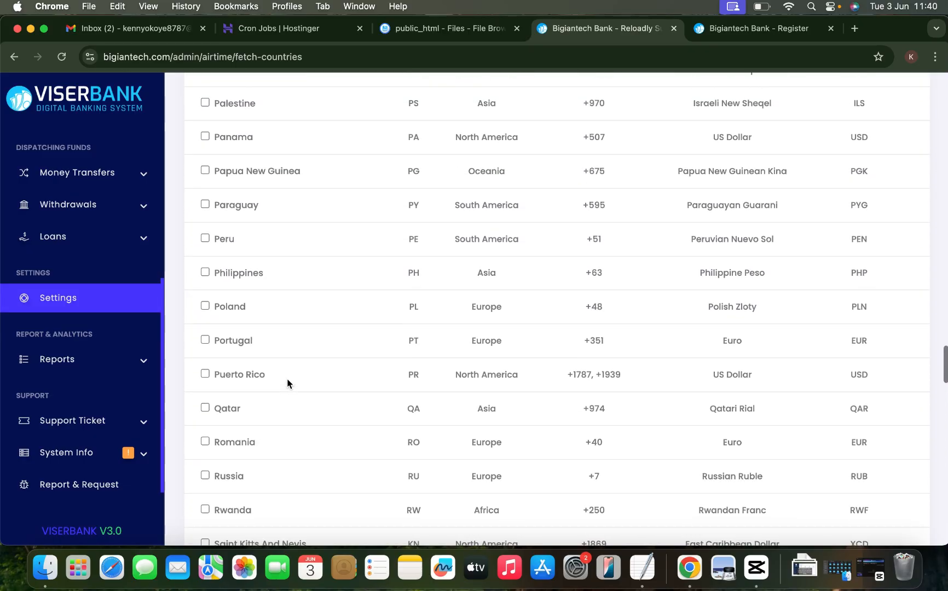
scroll(287, 380, up, 1)
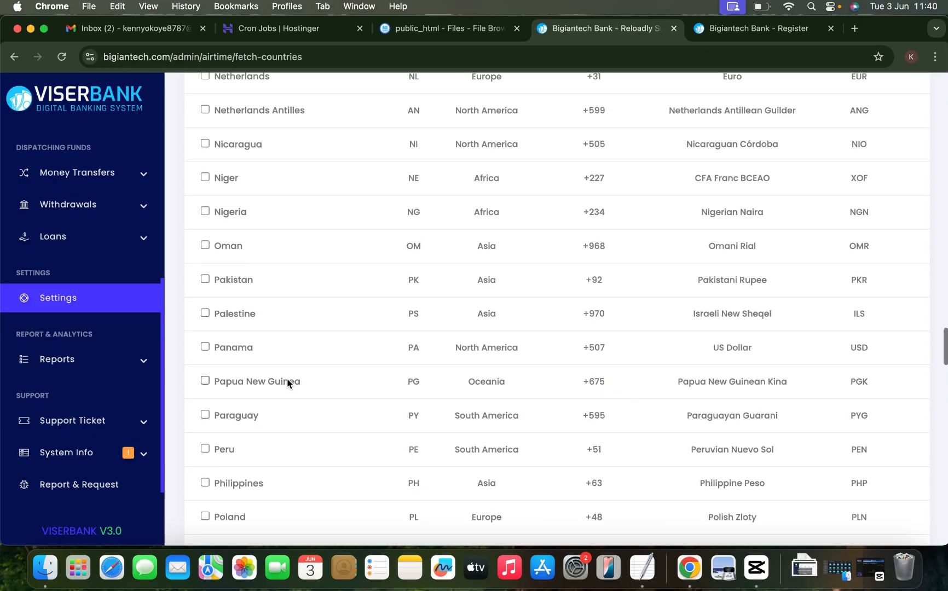
click(205, 211)
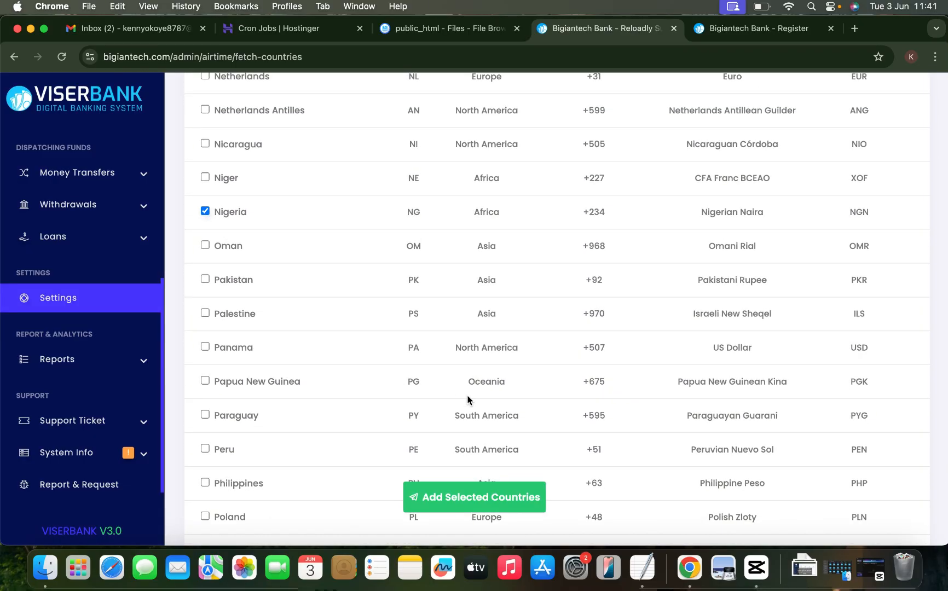
scroll(467, 396, up, 6)
scroll(467, 398, up, 20)
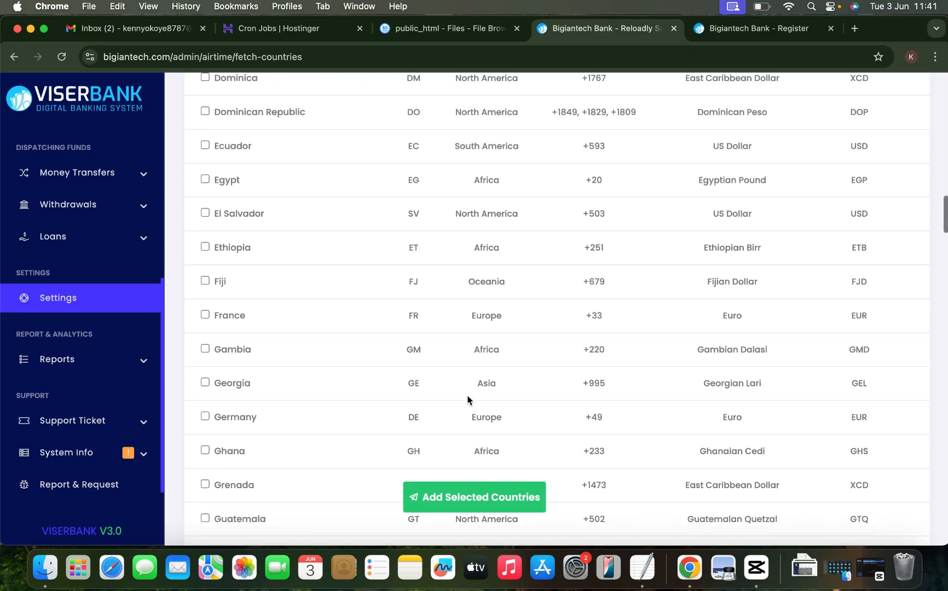
scroll(469, 400, up, 5)
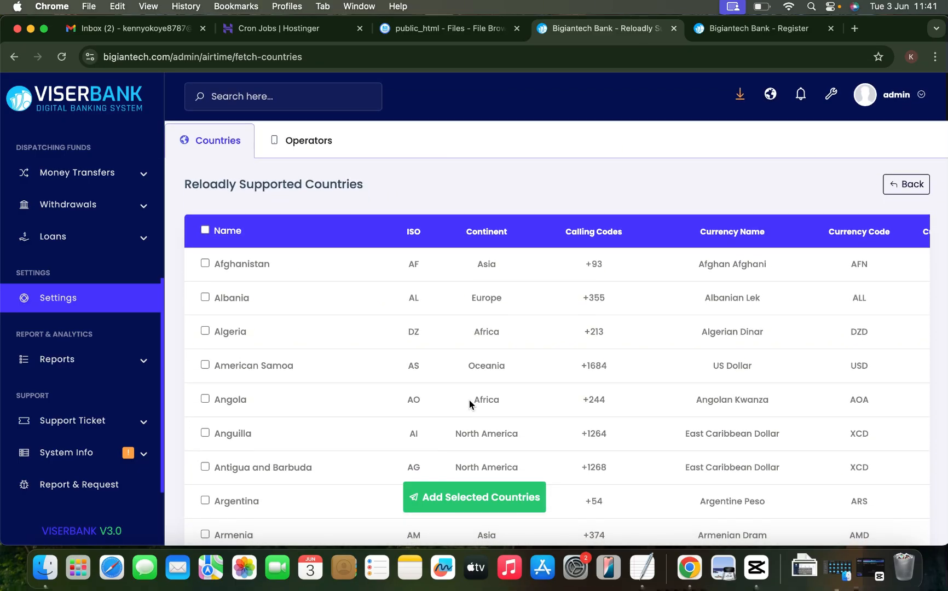
scroll(469, 400, down, 20)
scroll(469, 400, down, 20)
scroll(468, 400, up, 20)
scroll(469, 400, up, 15)
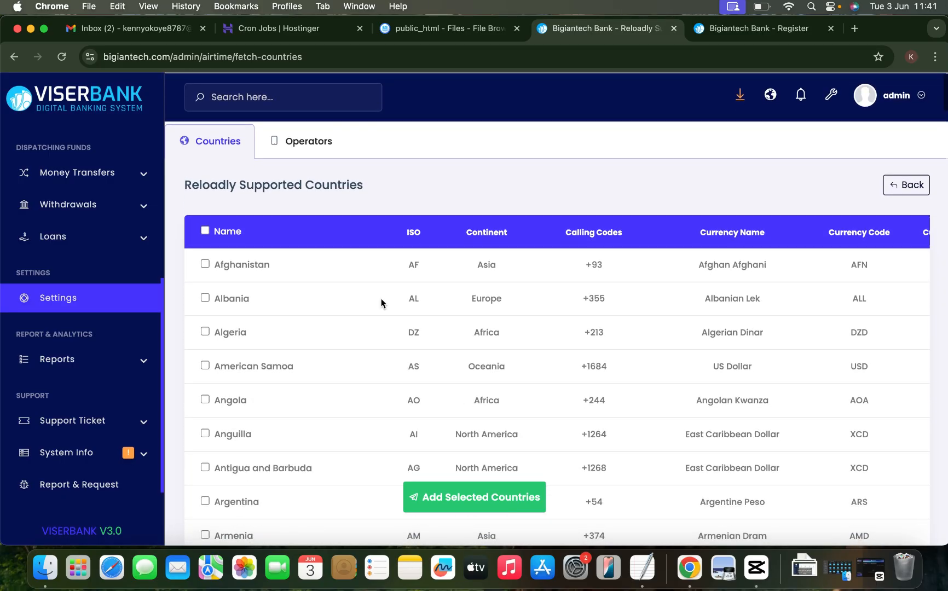
click(298, 142)
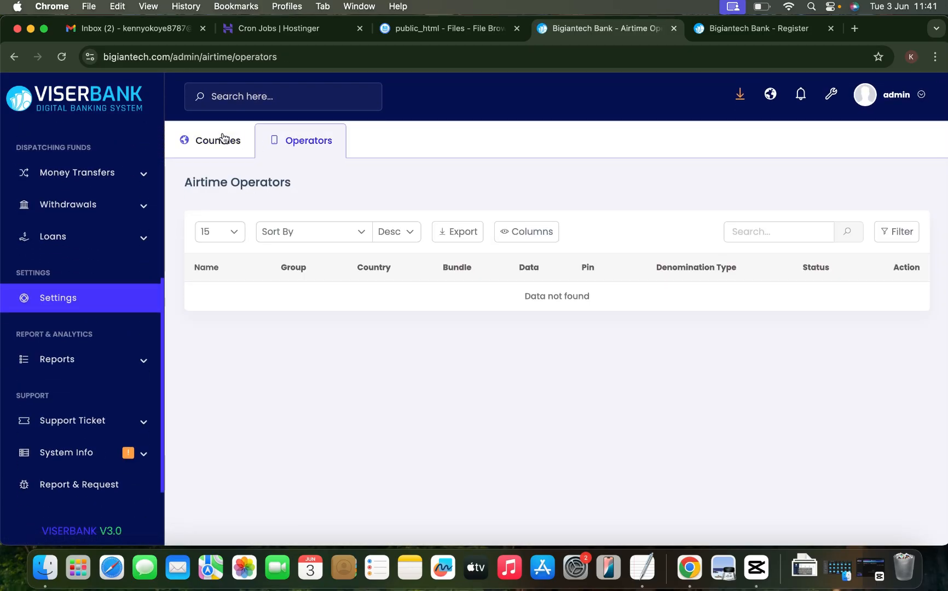
click(220, 141)
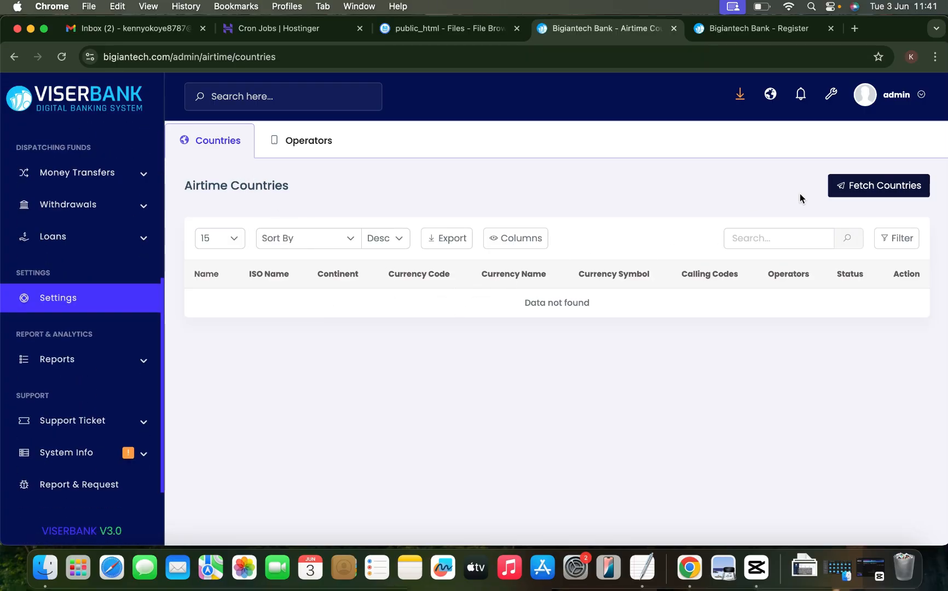
Fetch Reloadly's supported countries and add Nigeria to the airtime countries
click(861, 192)
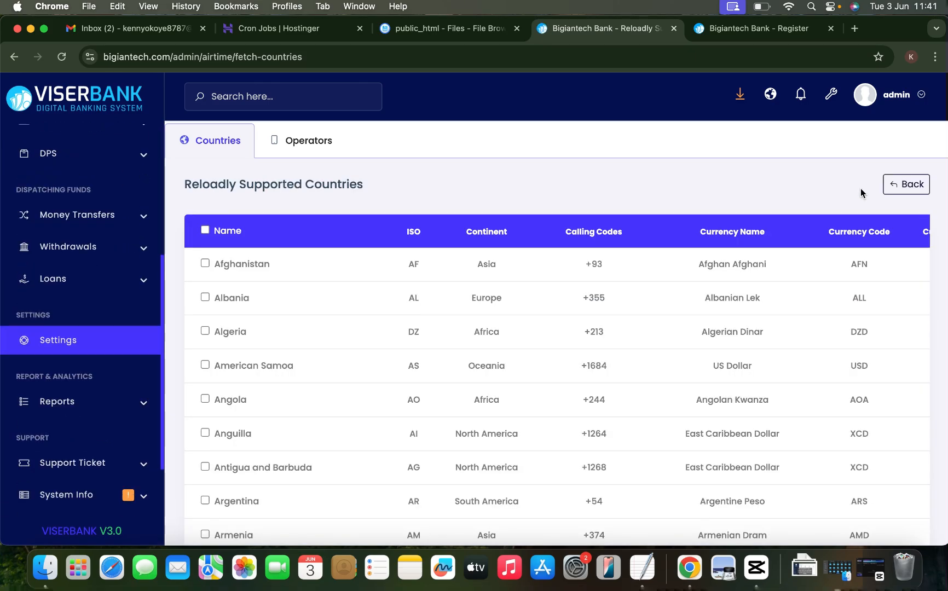
scroll(209, 425, down, 2)
scroll(209, 426, down, 10)
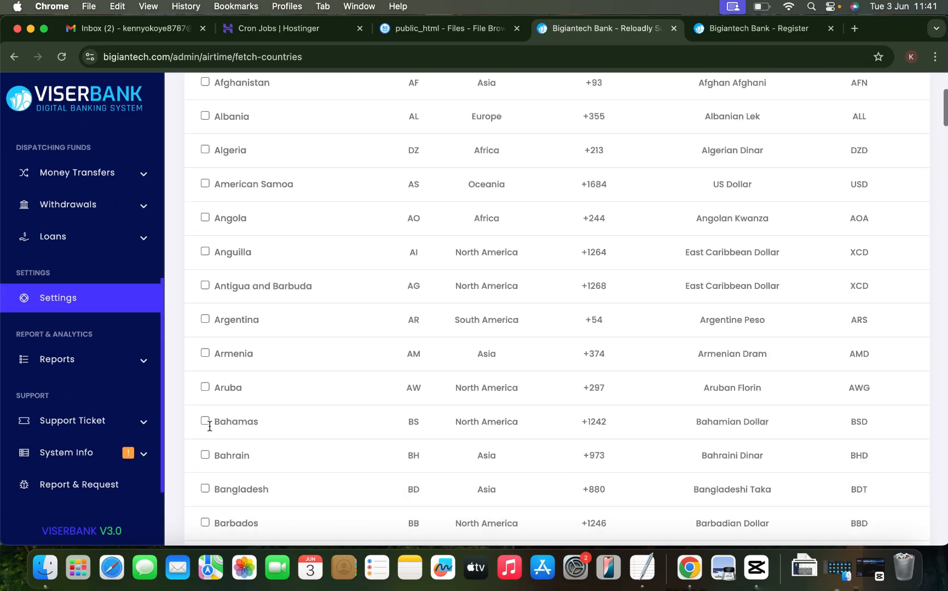
scroll(209, 425, down, 10)
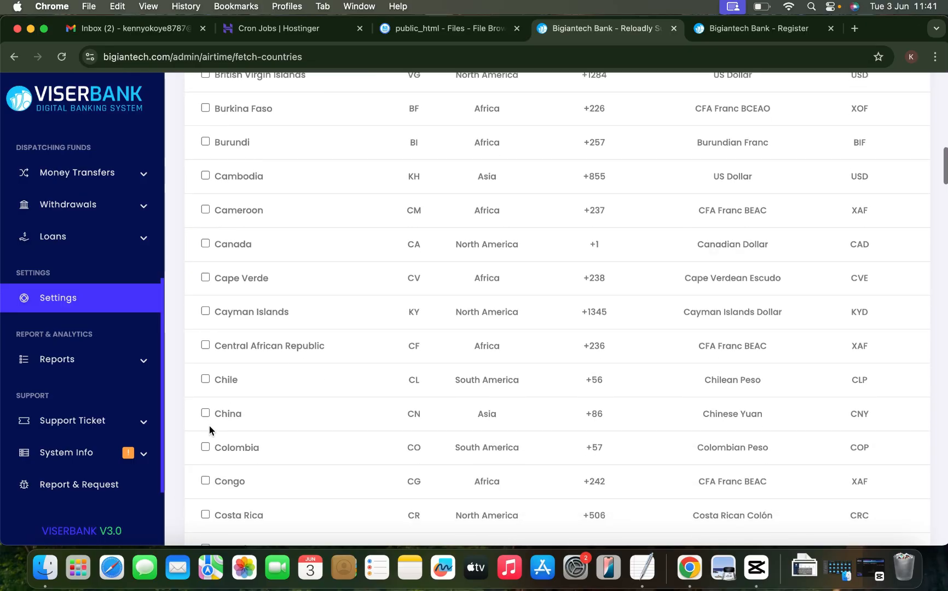
scroll(209, 426, down, 10)
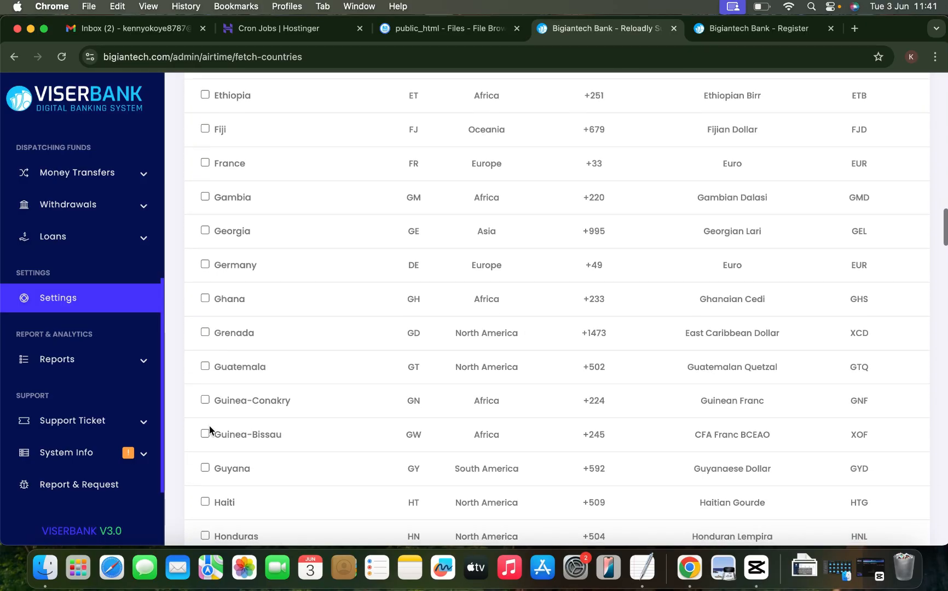
scroll(209, 425, down, 10)
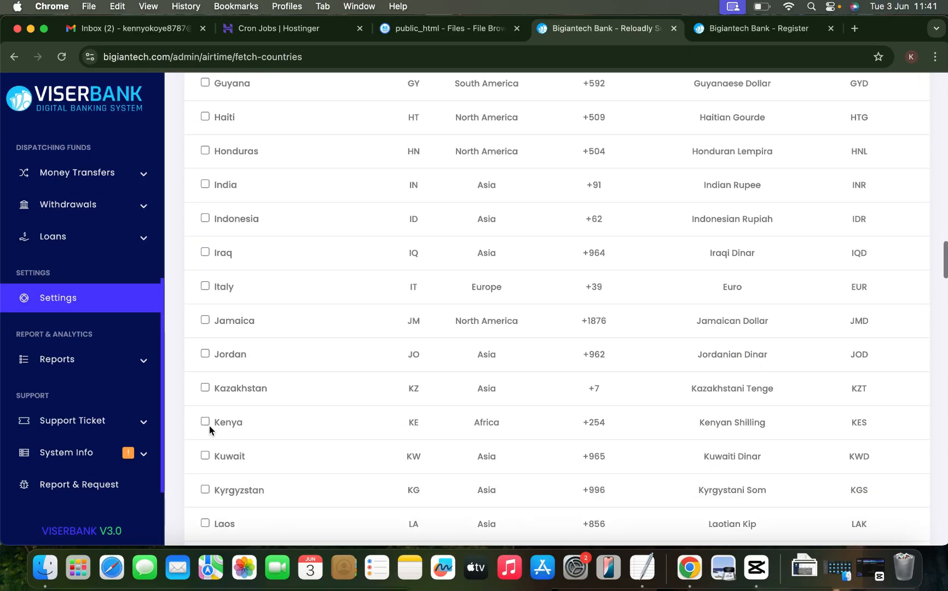
scroll(209, 425, down, 5)
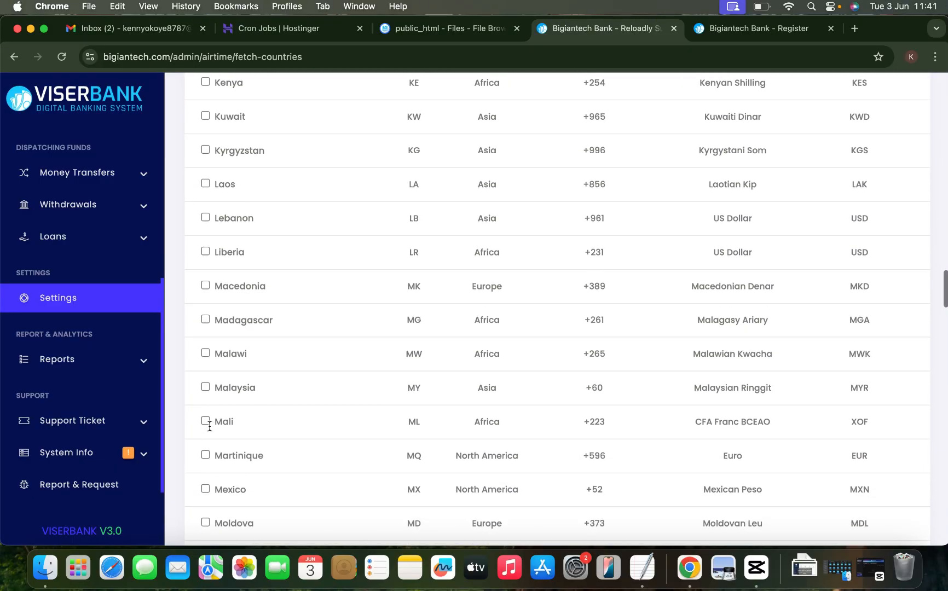
scroll(209, 425, down, 4)
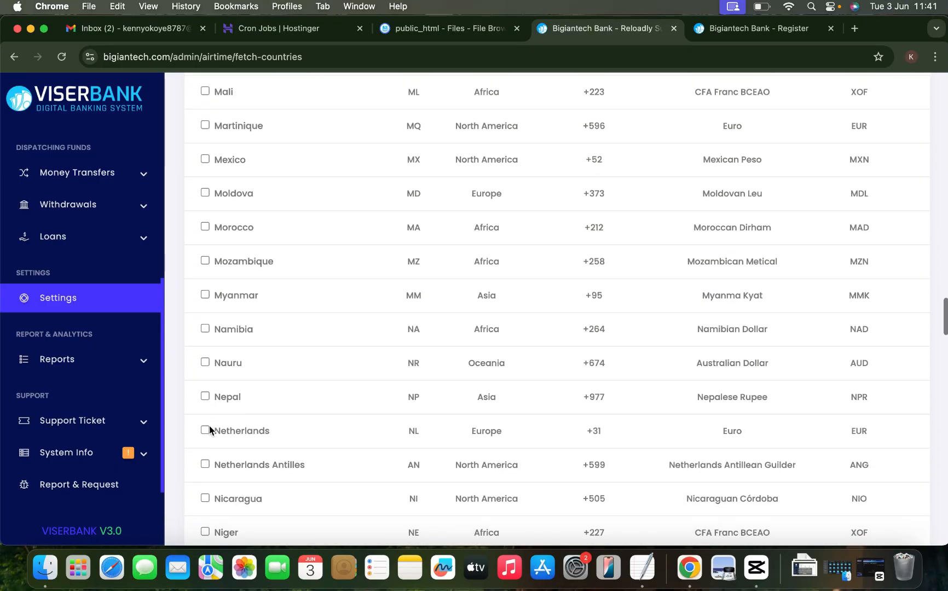
click(206, 443)
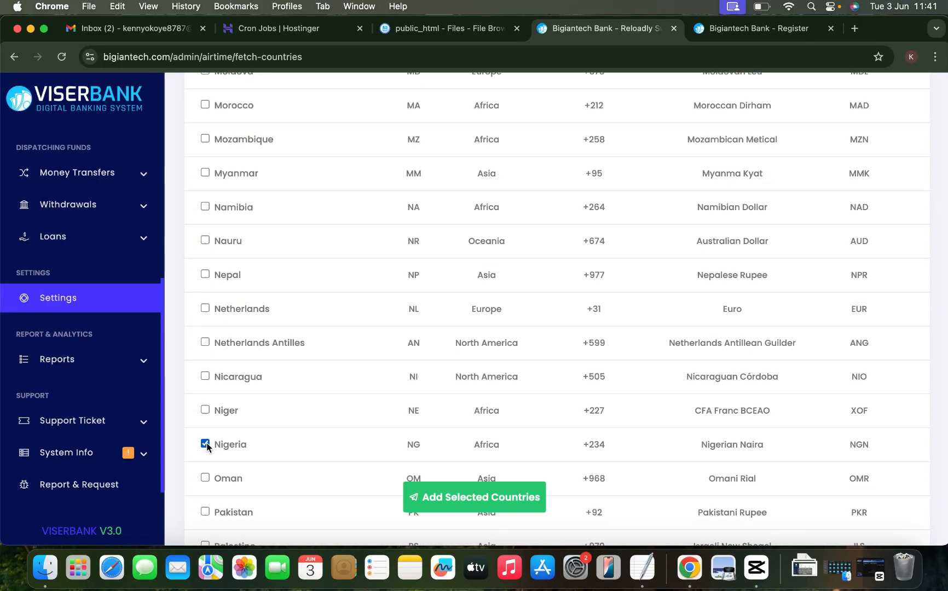
click(437, 498)
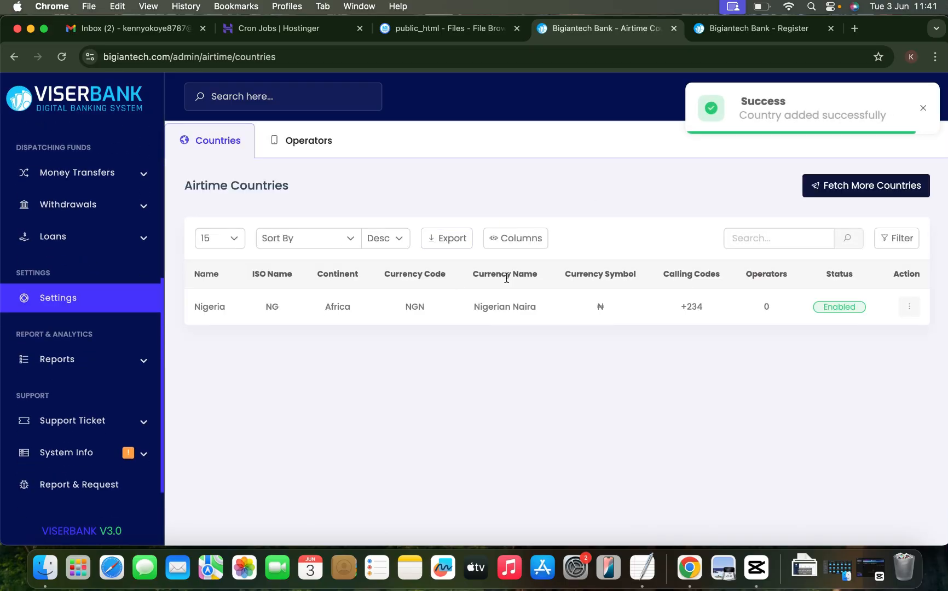
Check the general airtime operators and Nigeria's operators, both empty, ending on the Operators list
click(313, 154)
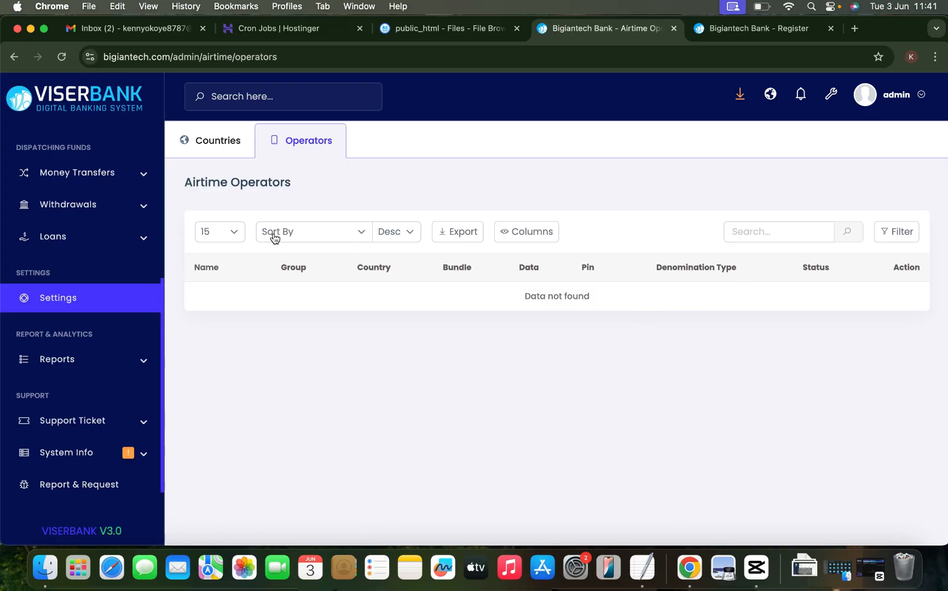
click(198, 143)
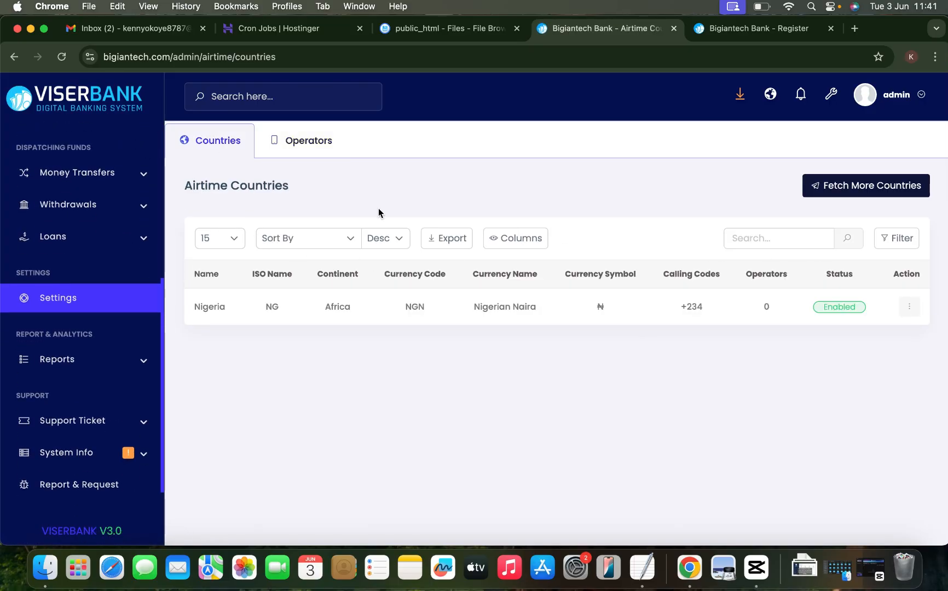
click(909, 308)
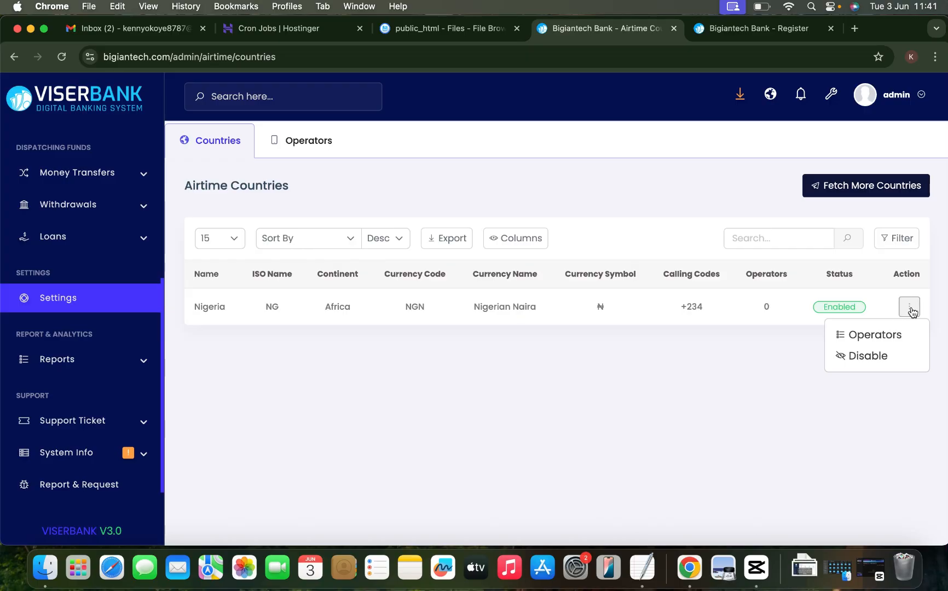
click(889, 334)
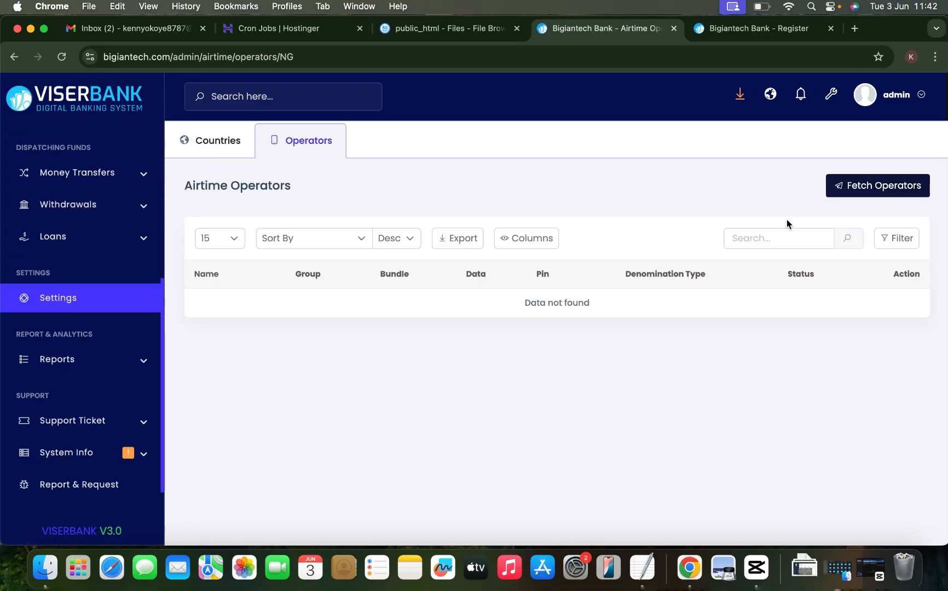
click(221, 141)
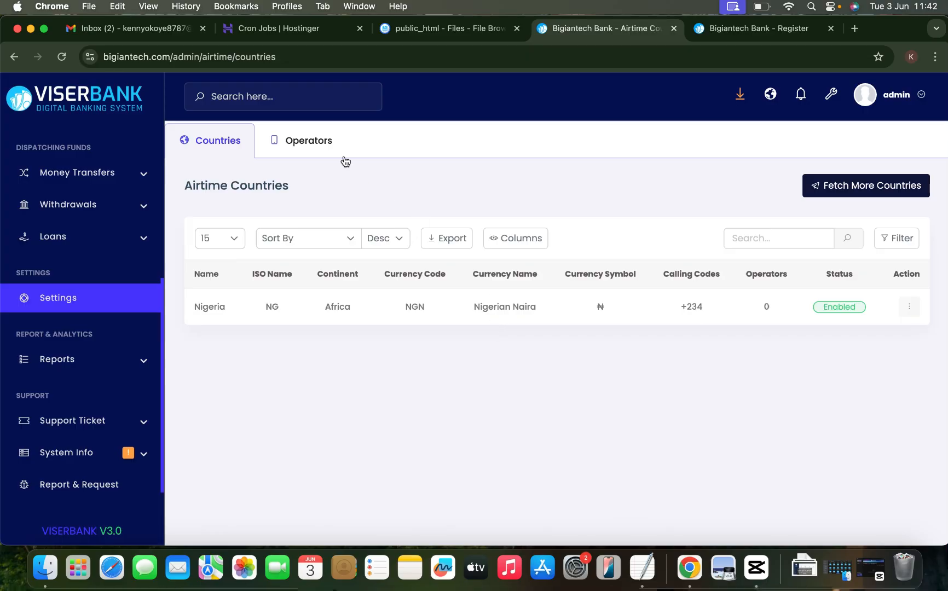
click(324, 147)
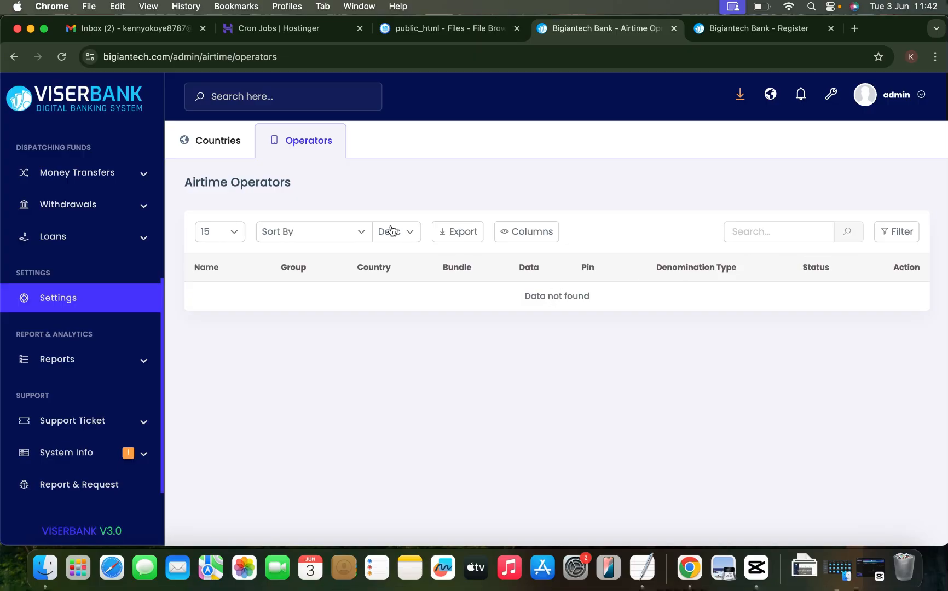
Go from the system settings overview to the KYC form settings
click(121, 303)
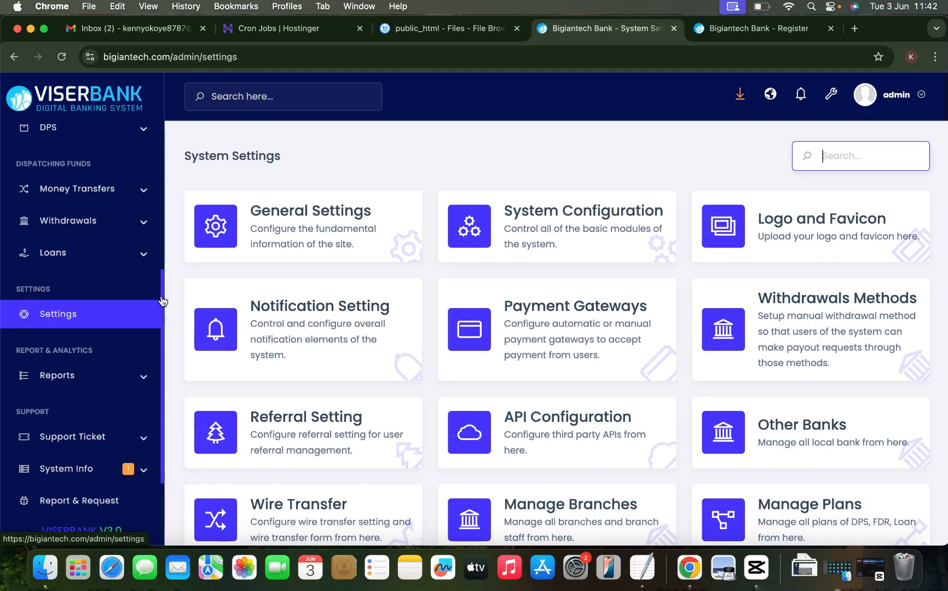
scroll(803, 421, down, 8)
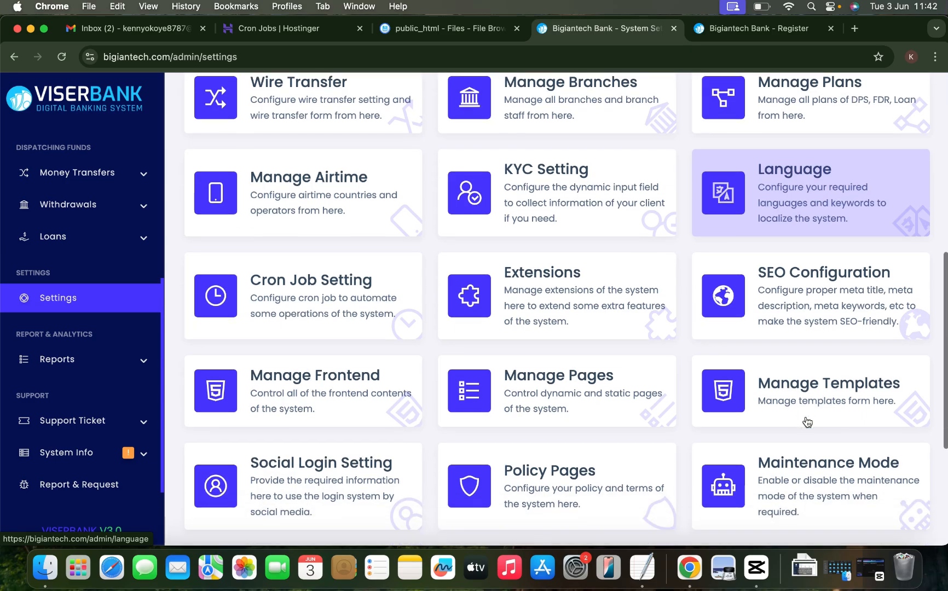
scroll(806, 420, down, 6)
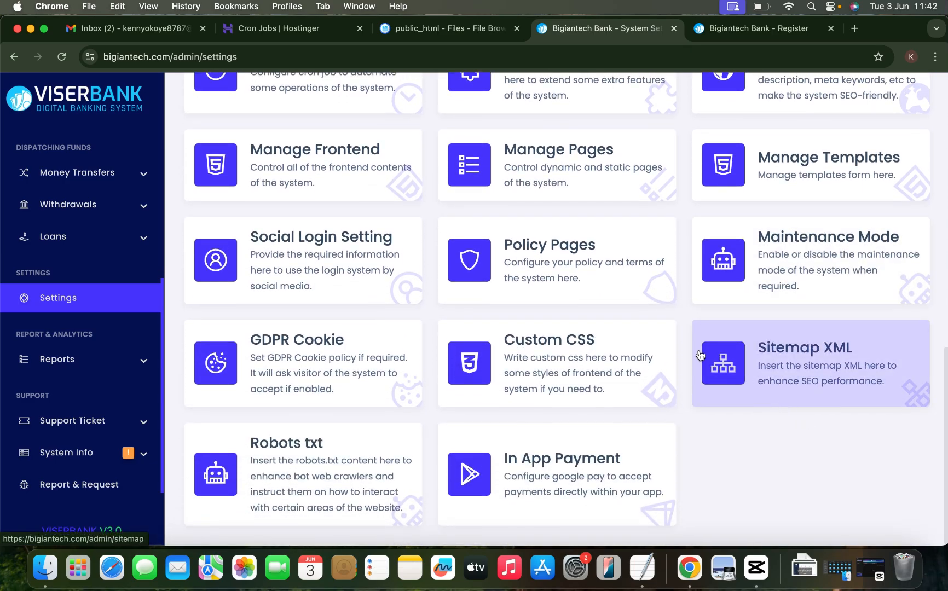
scroll(618, 244, up, 4)
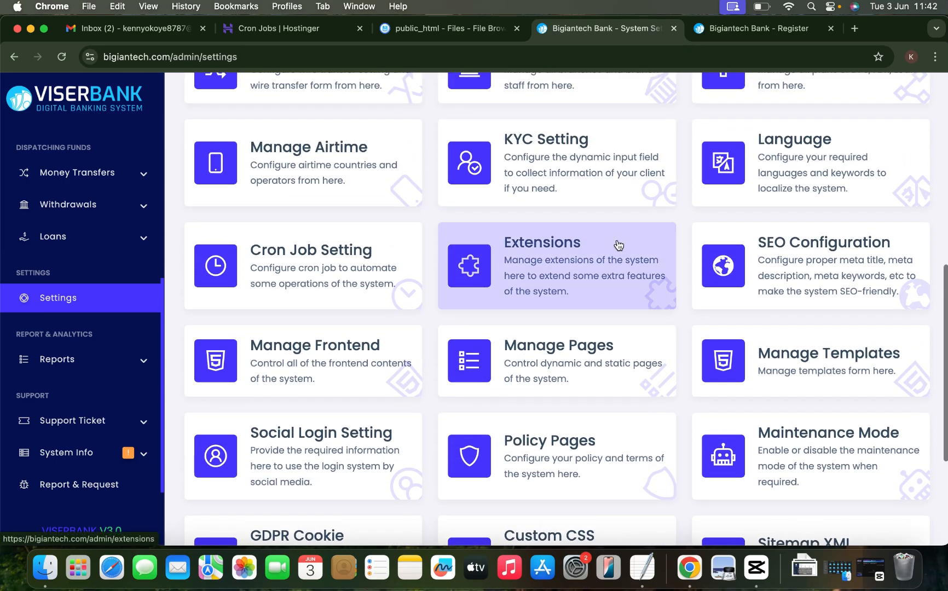
click(574, 139)
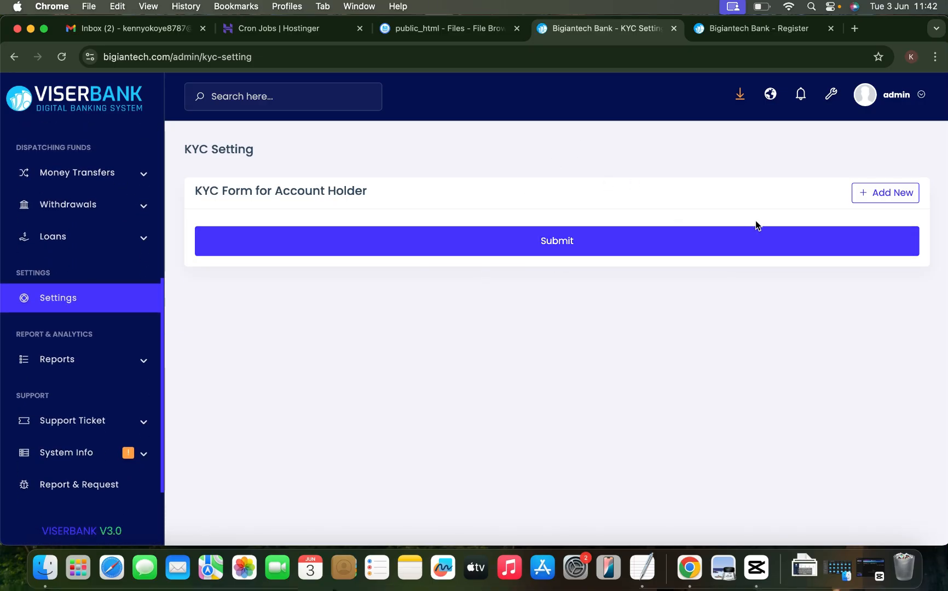
Add a required Text field labelled 'Full name' at 100% width to the KYC form
click(889, 192)
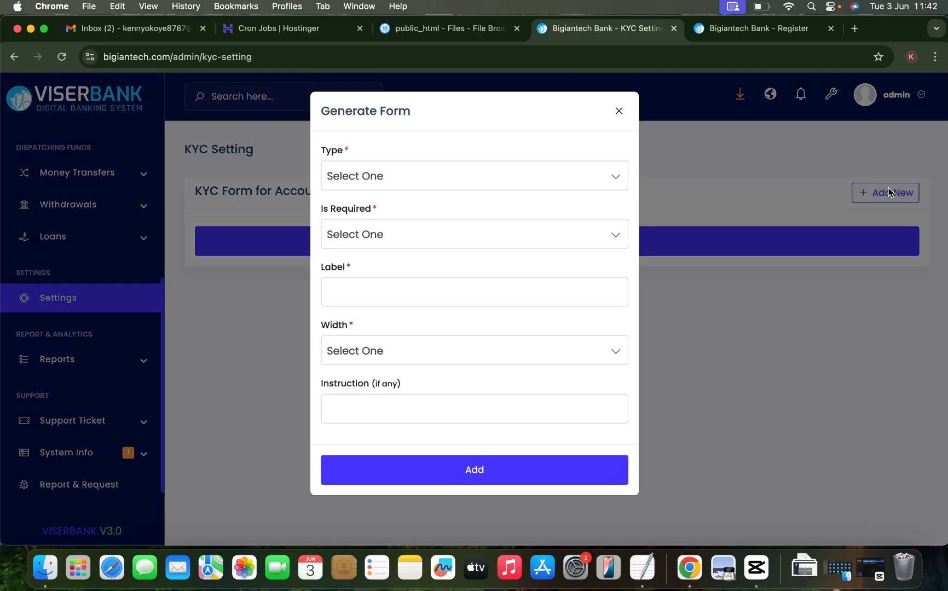
click(536, 189)
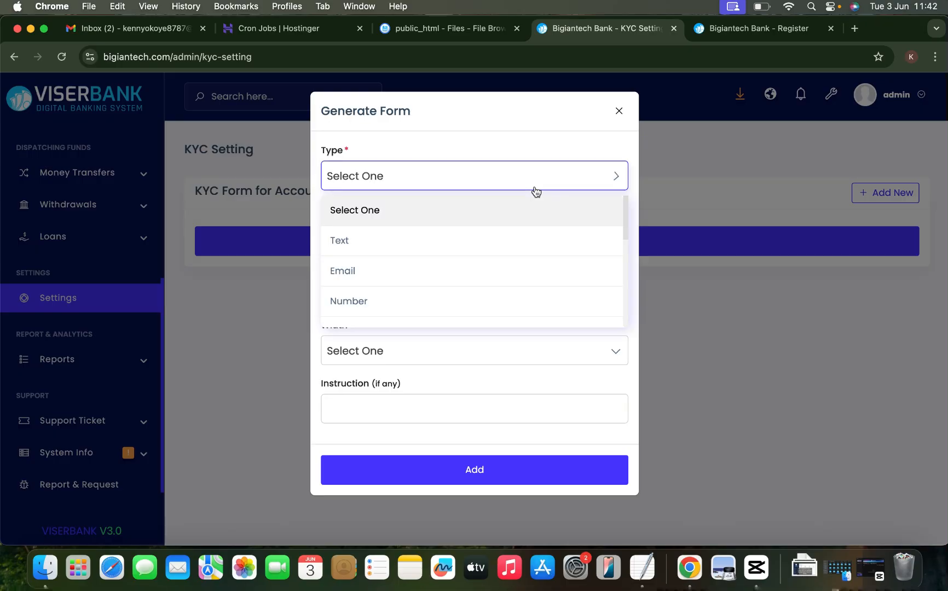
click(446, 244)
click(446, 244)
click(408, 302)
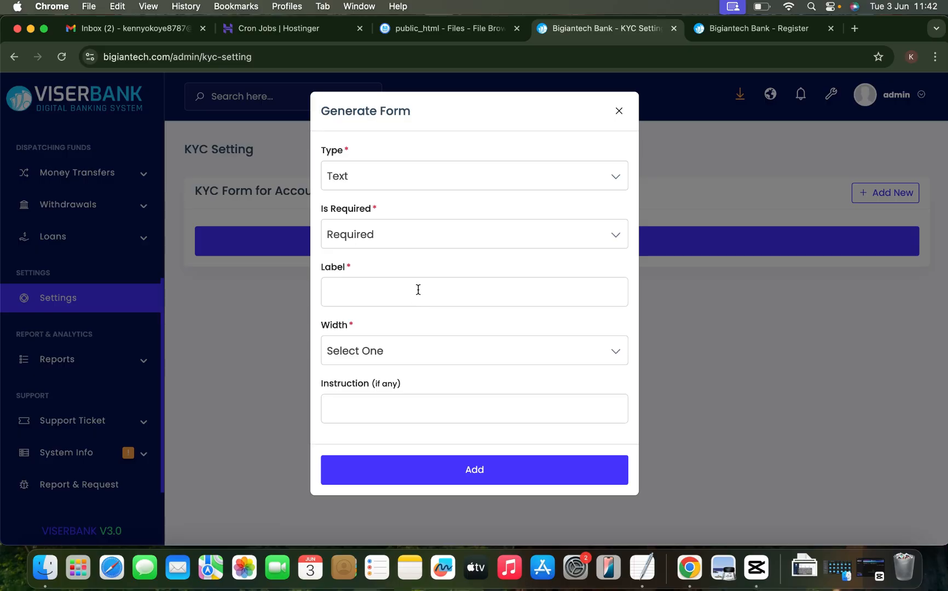
click(418, 289)
click(426, 328)
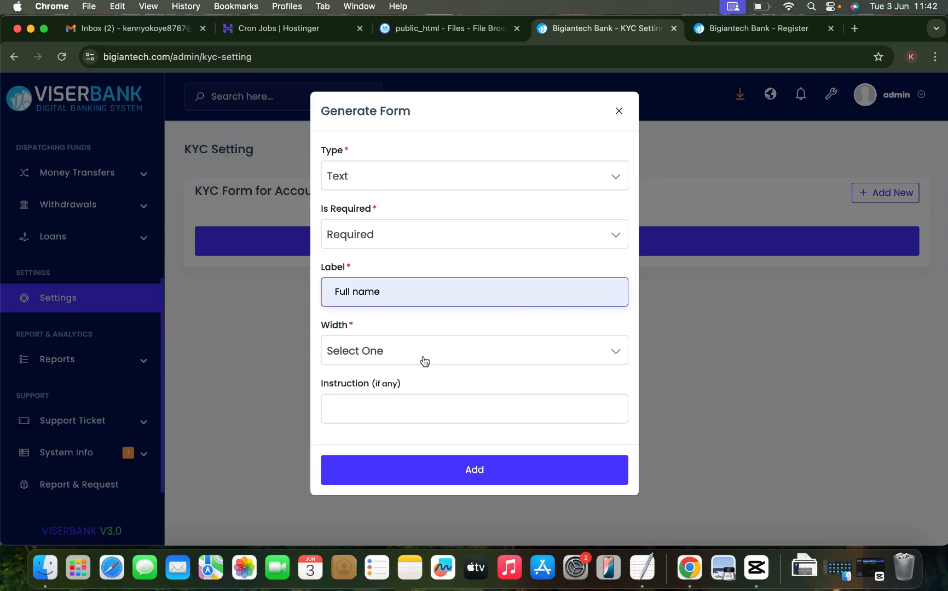
click(423, 356)
click(400, 415)
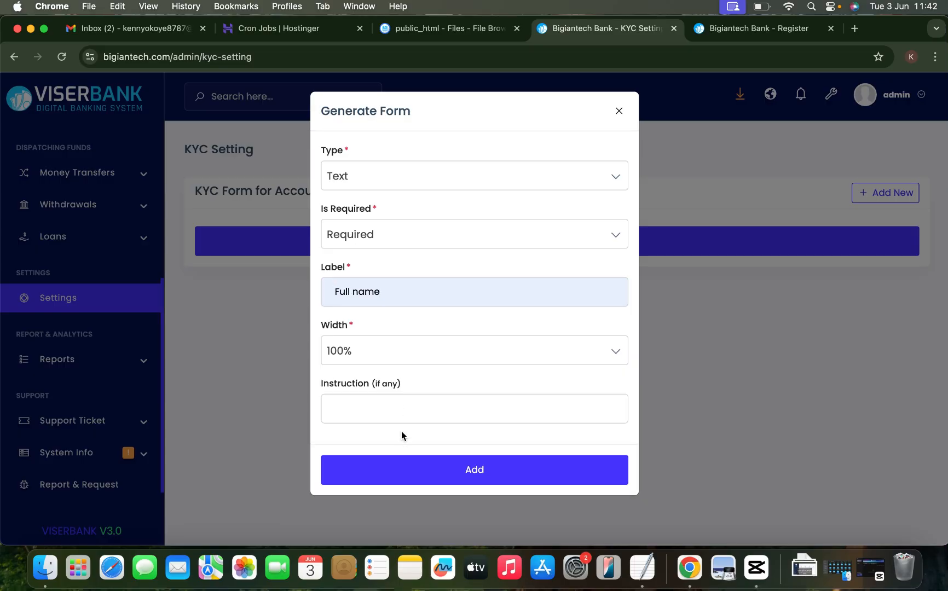
click(415, 480)
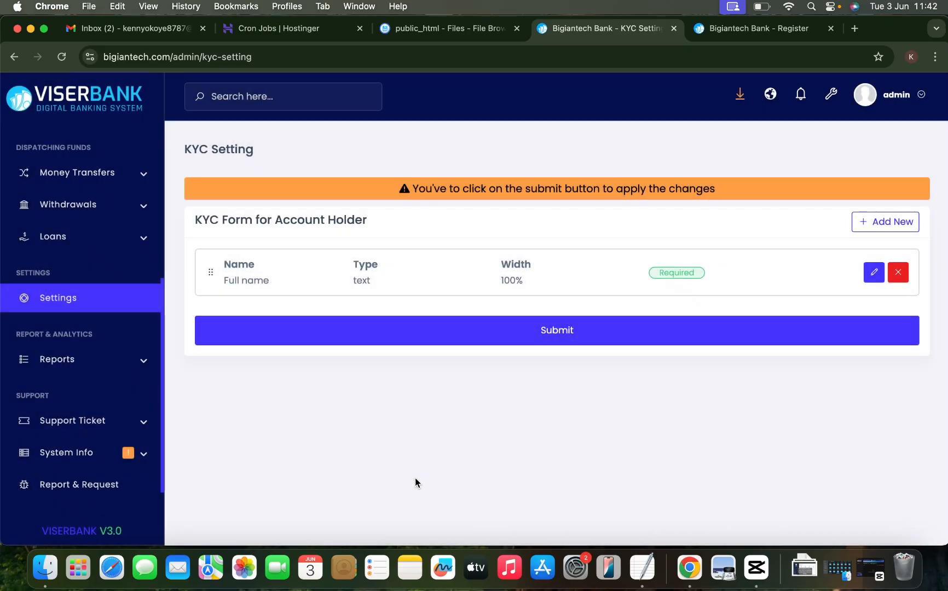
click(867, 221)
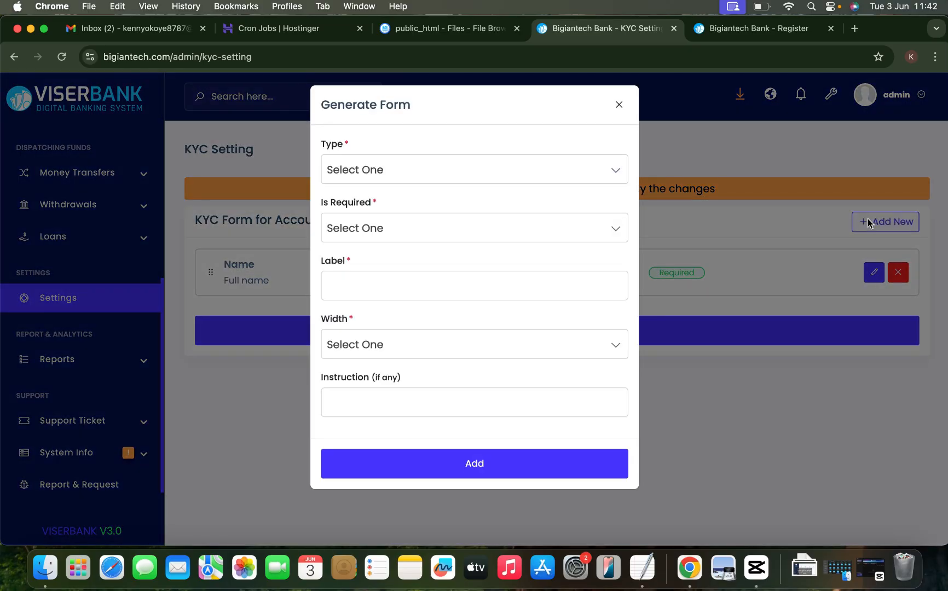
Rename the Full name field's label to 'ID CARD' and update it
click(619, 112)
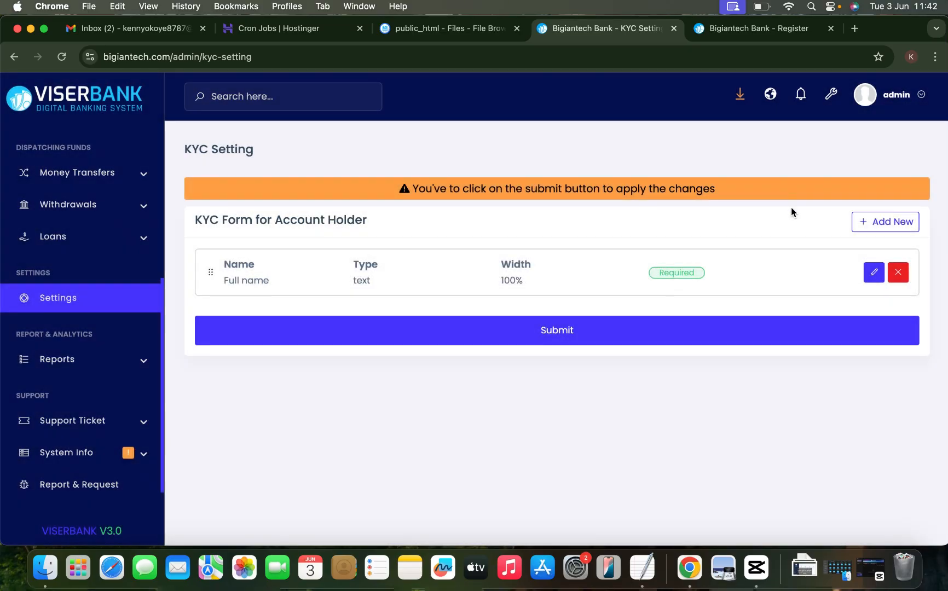
click(874, 272)
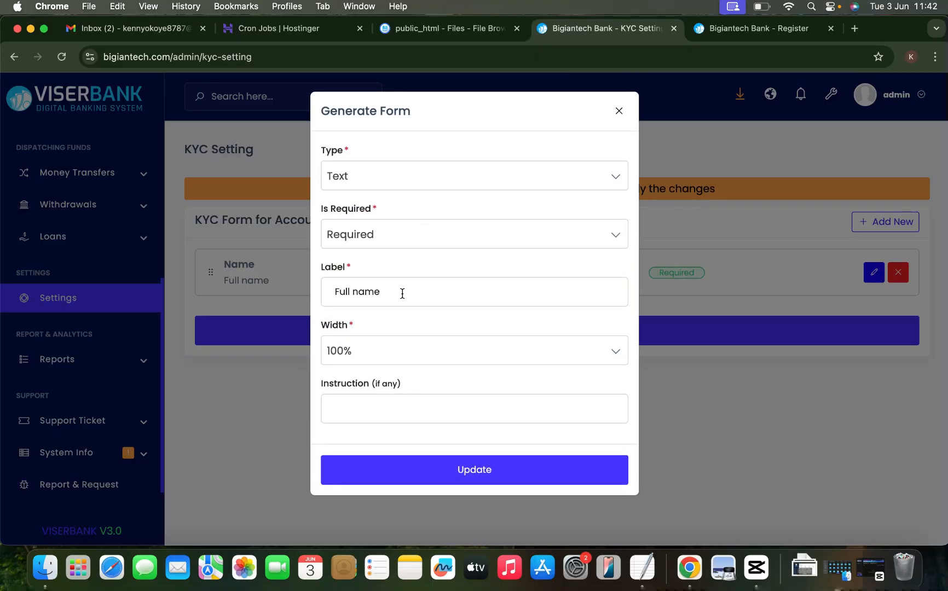
click(402, 294)
key(BackSpace)
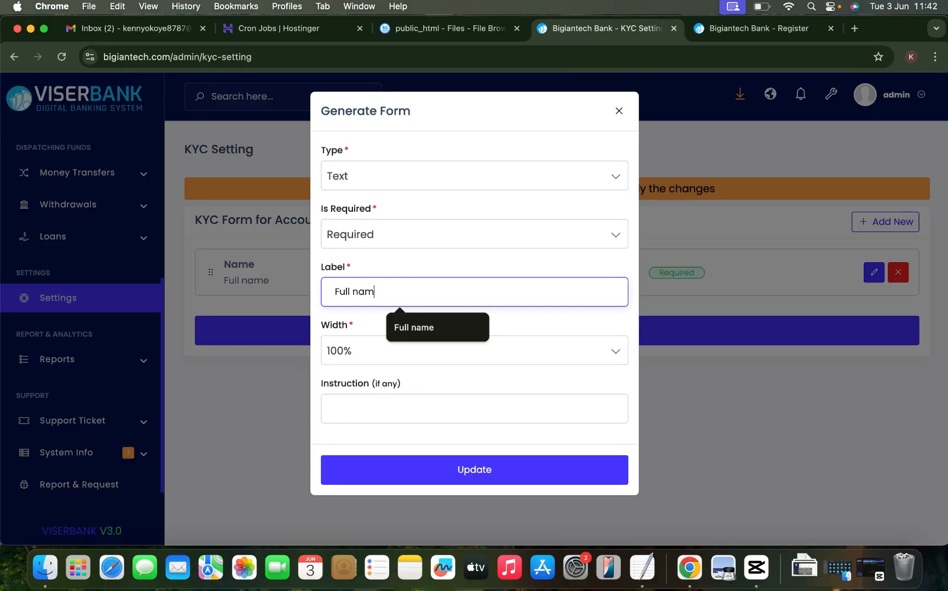
key(BackSpace)
key(BackSpace)
key(Caps_Lock)
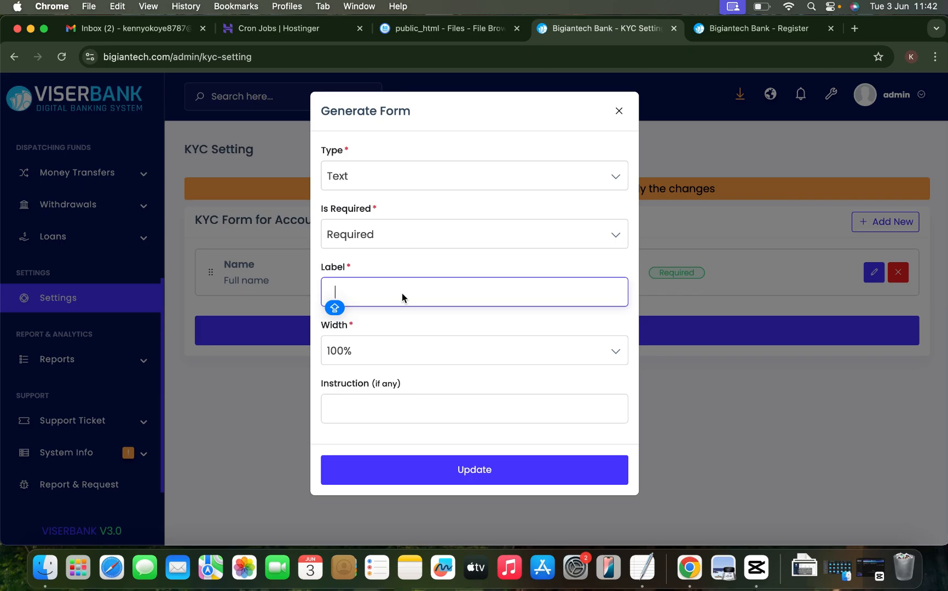
text(ID)
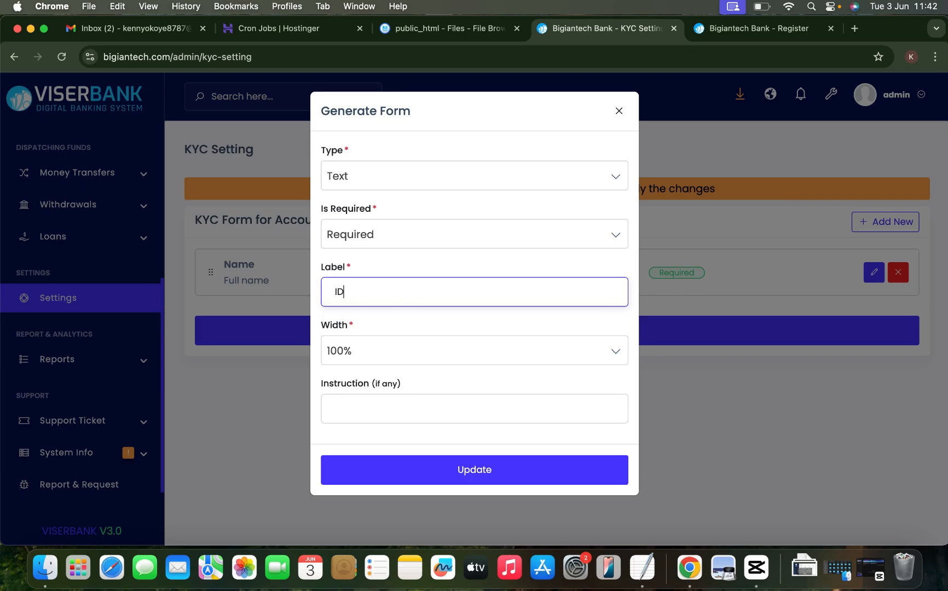
key(Caps_Lock)
text(CARD)
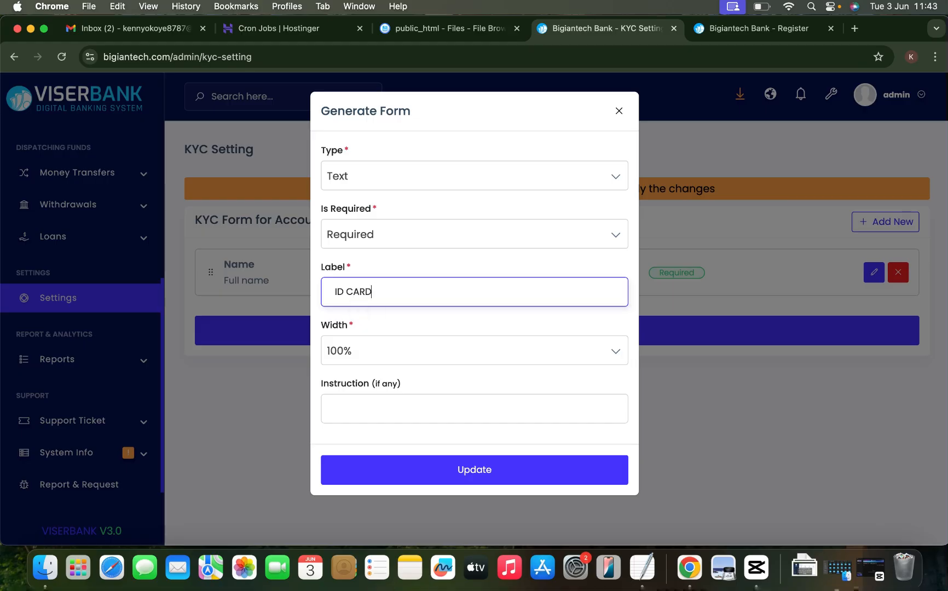
click(478, 477)
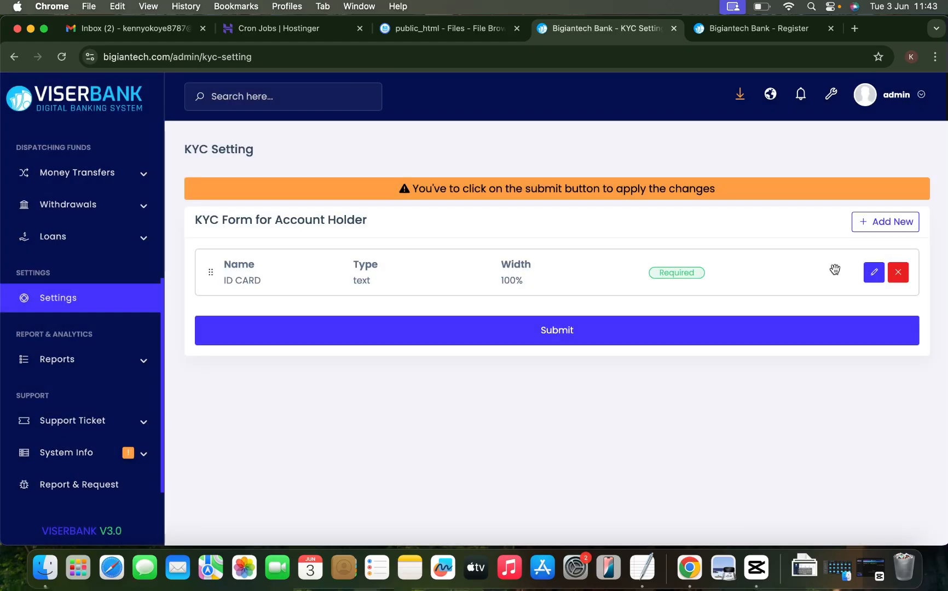
Start a new required Select field labelled 'ID CARD TYPE'
click(895, 226)
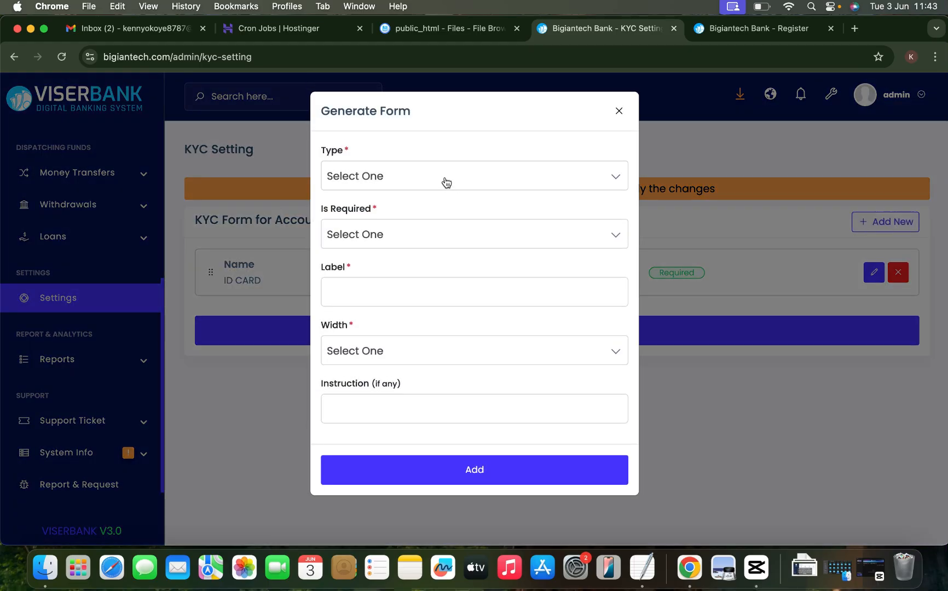
click(445, 180)
scroll(416, 249, down, 5)
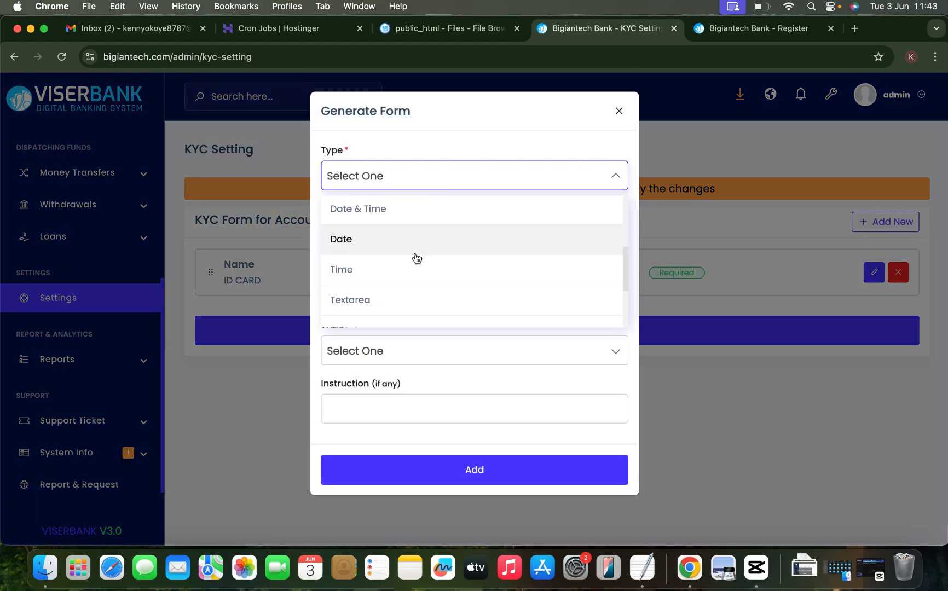
click(393, 279)
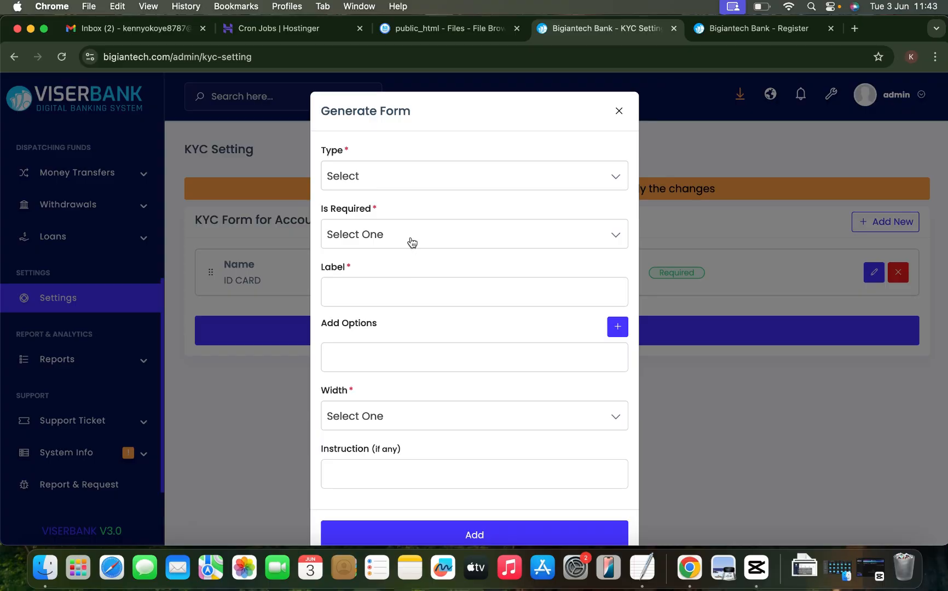
click(411, 241)
click(391, 299)
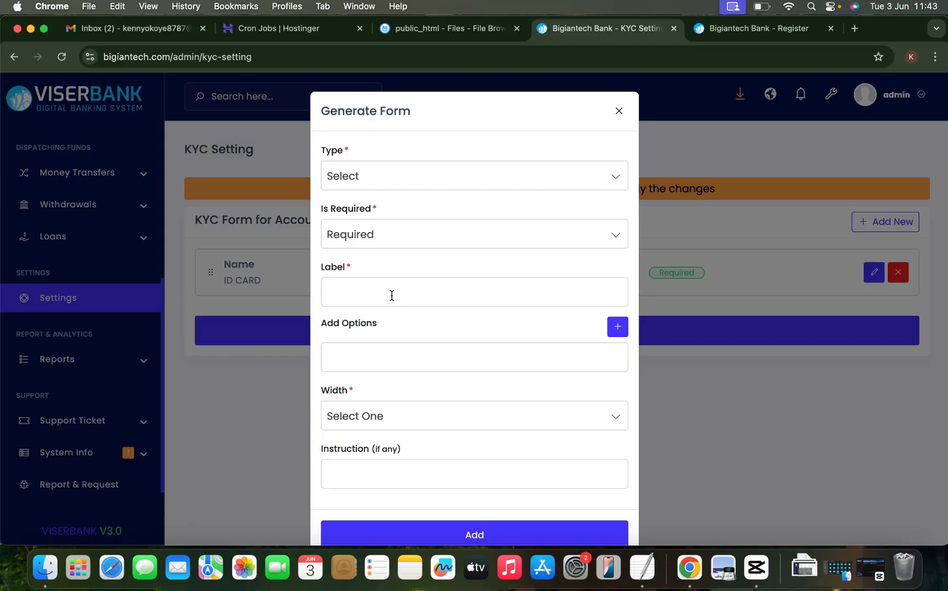
click(392, 296)
key(Caps_Lock)
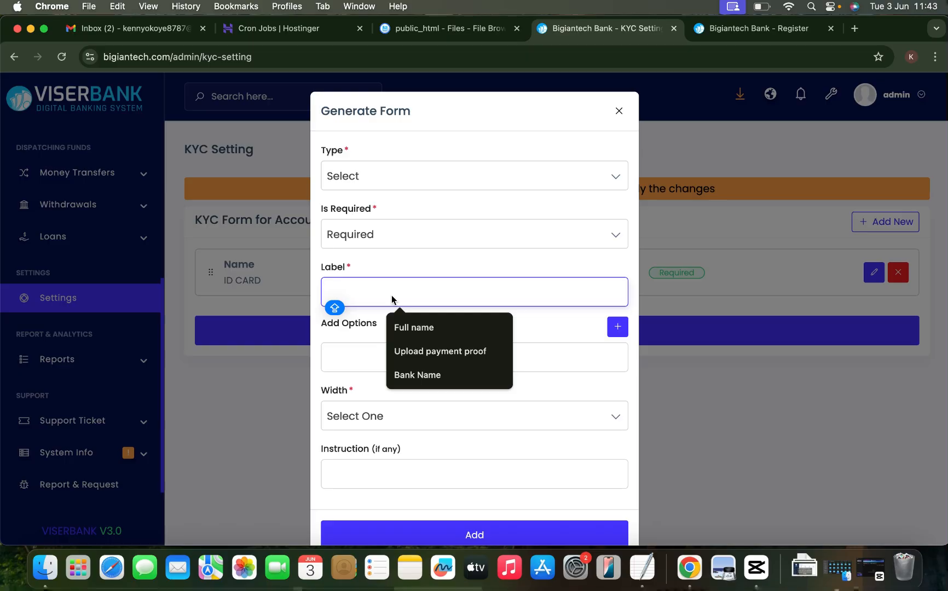
text(ID CARD TYPE)
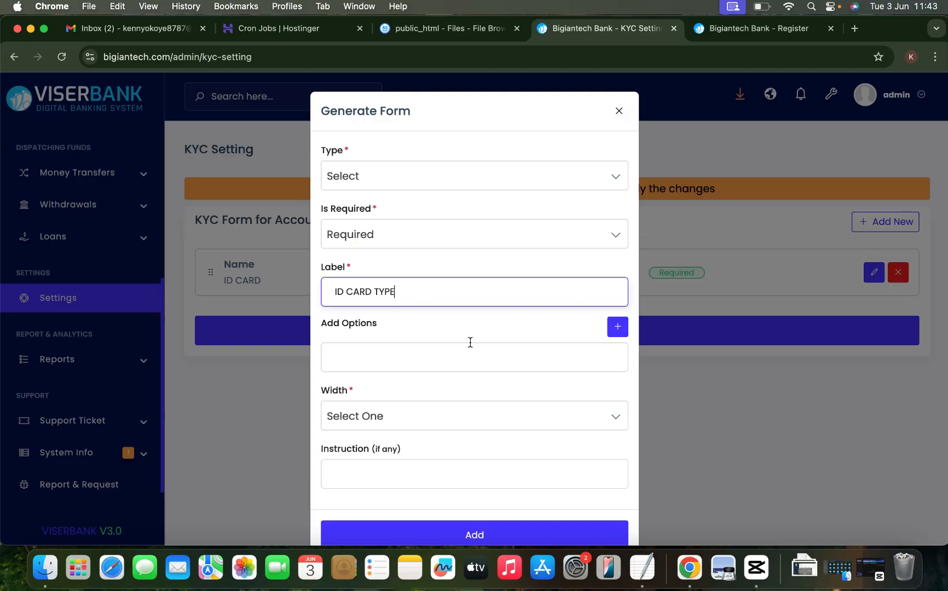
Give the select three options: Passports, Driver License and National ID
click(620, 334)
click(620, 334)
click(448, 368)
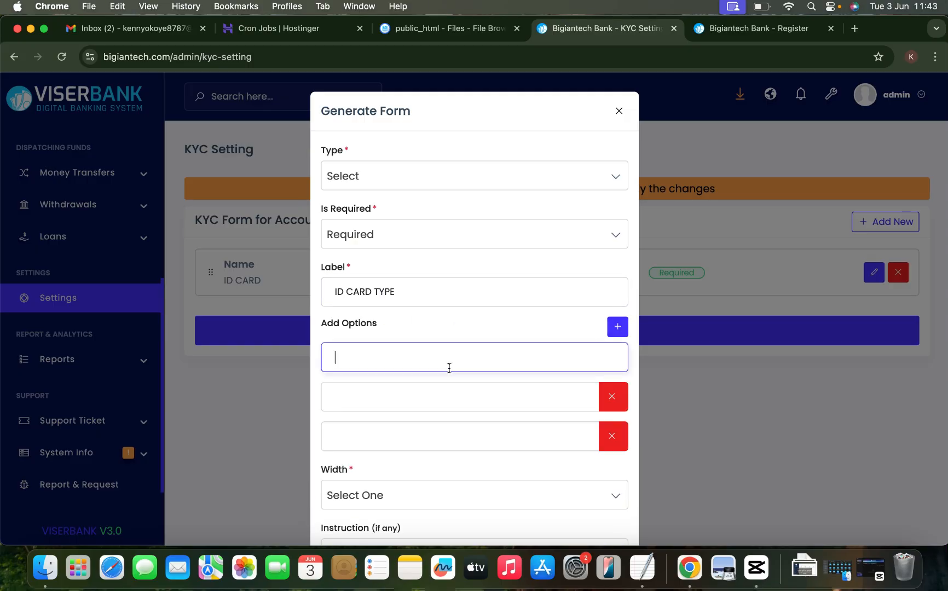
text(Passports)
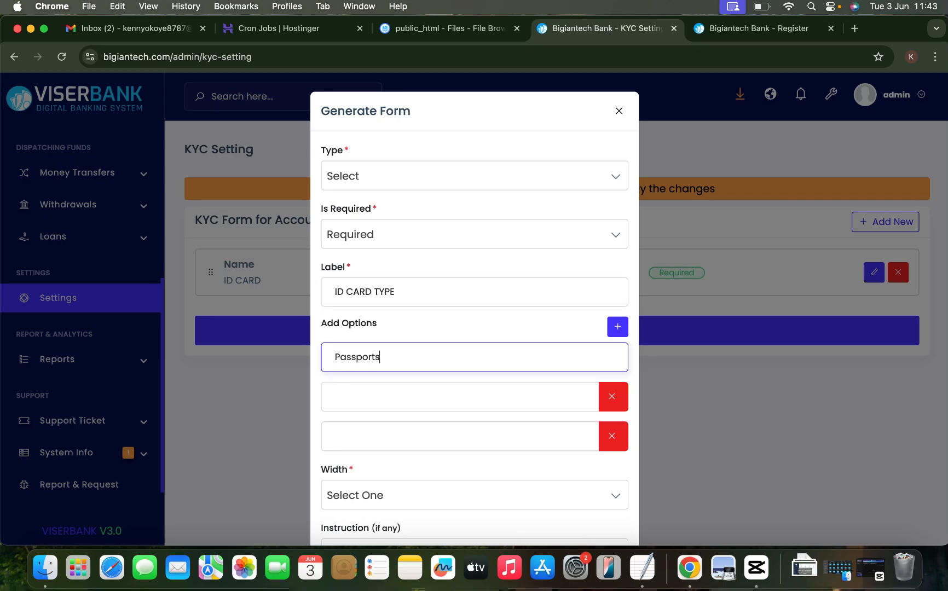
scroll(440, 377, down, 2)
click(422, 346)
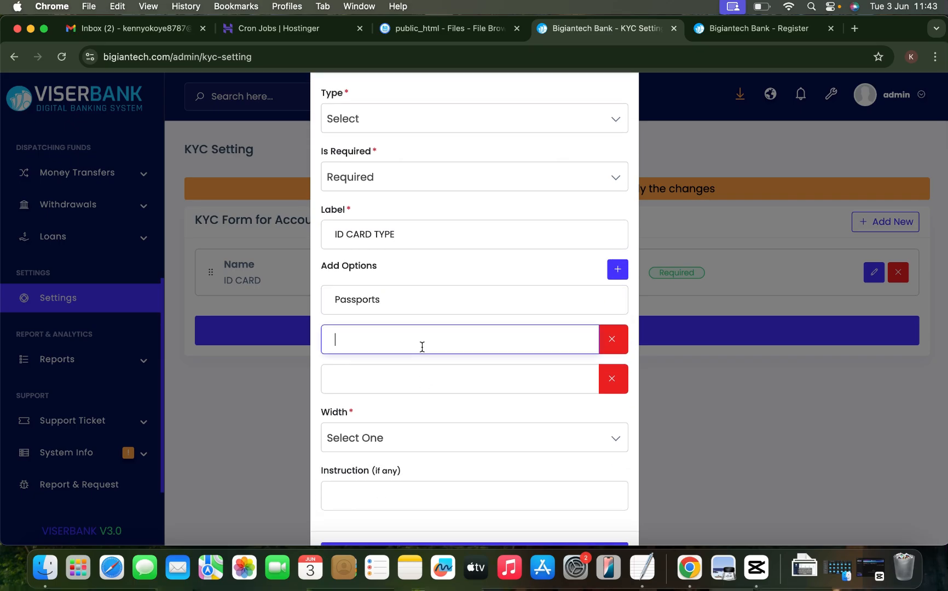
key(Caps_Lock)
text(D)
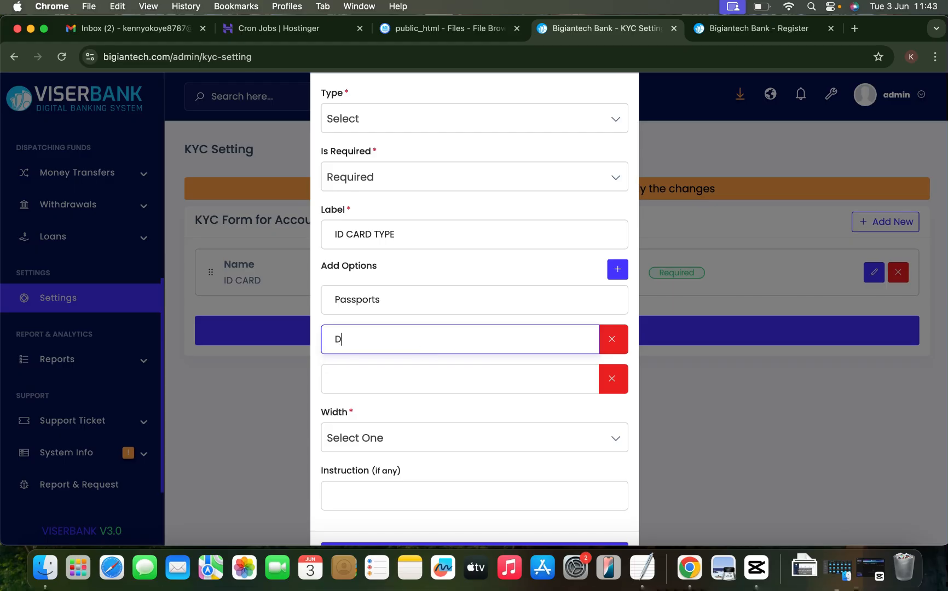
text(river)
key(Caps_Lock)
text(License)
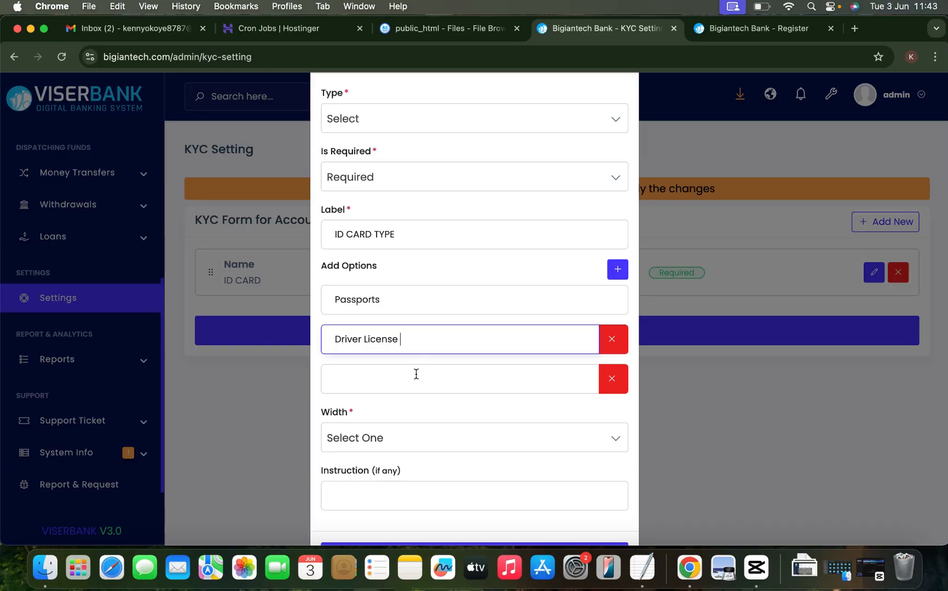
click(416, 374)
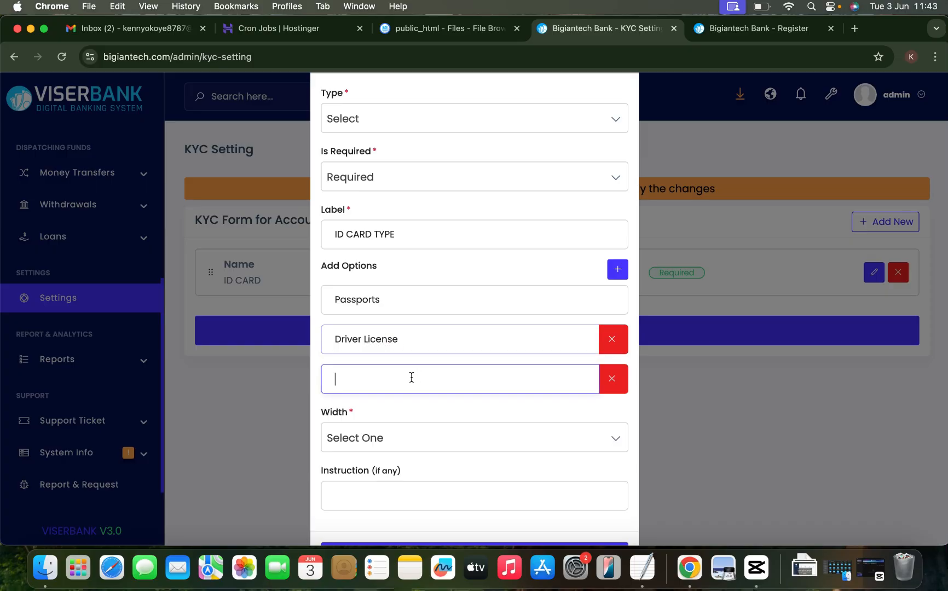
key(Caps_Lock)
text(Na)
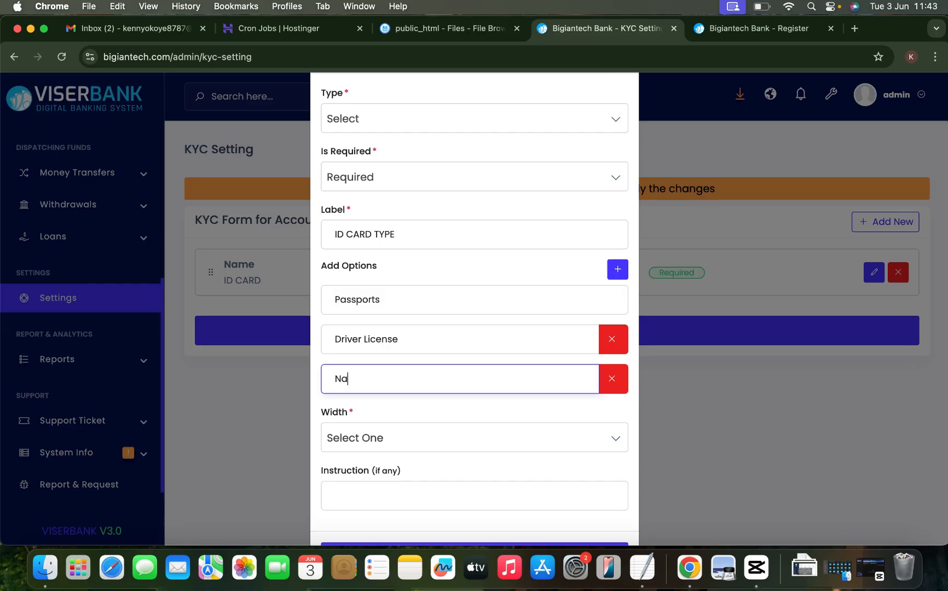
text(tional)
key(Caps_Lock)
text(ID)
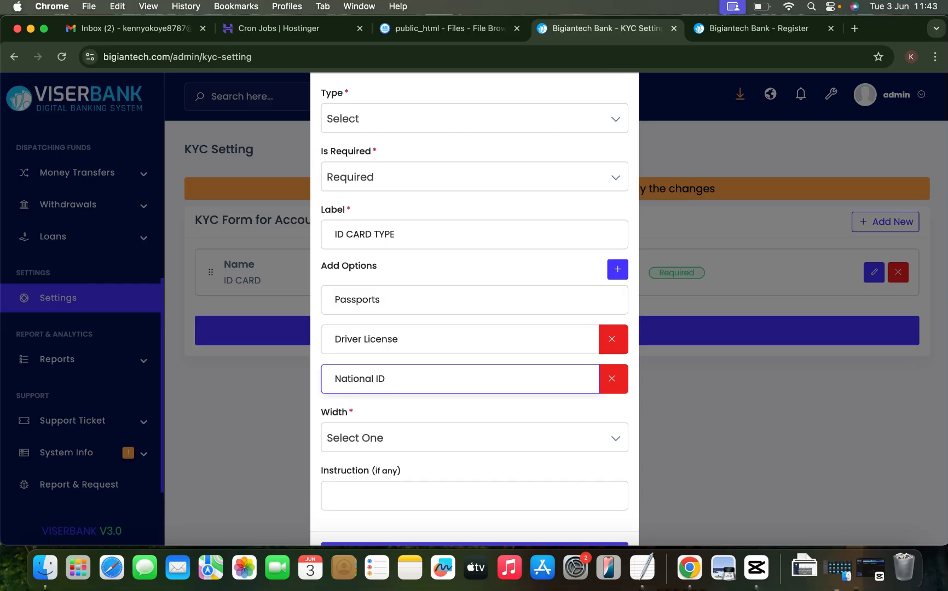
Set the ID CARD TYPE field width to 100% and add it to the form
scroll(388, 416, down, 2)
click(400, 392)
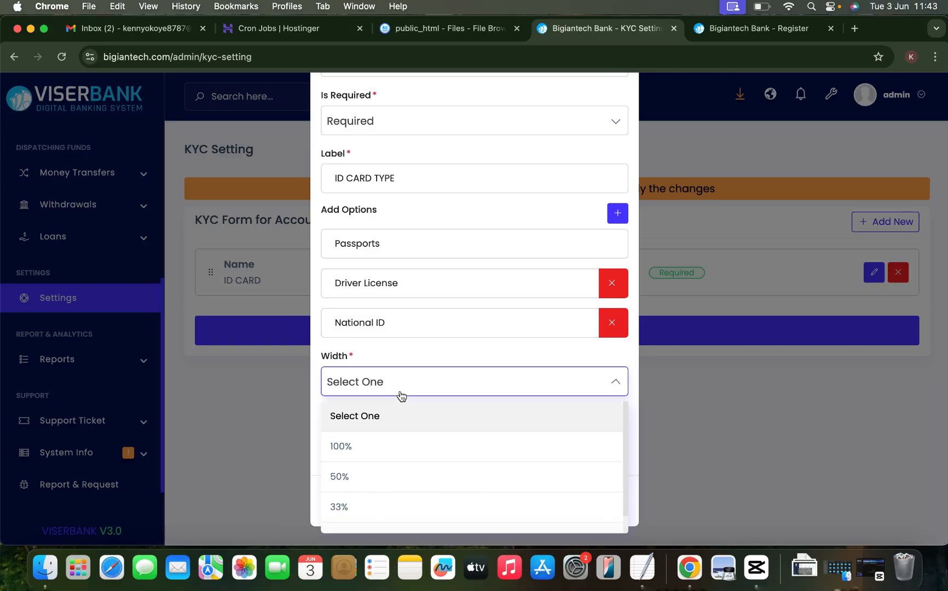
click(378, 441)
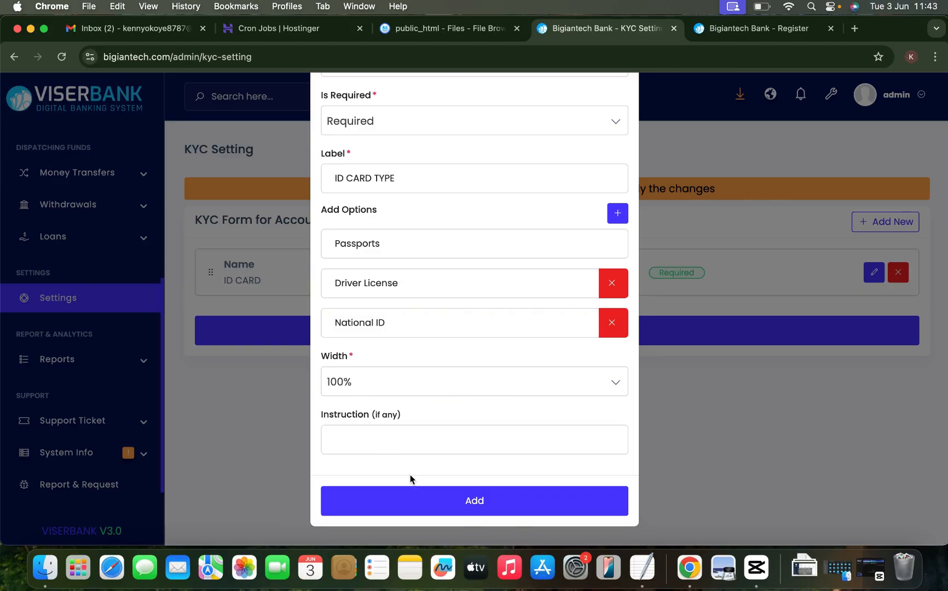
click(429, 507)
Start a new required File field labelled 'Upload ID CARD'
click(888, 222)
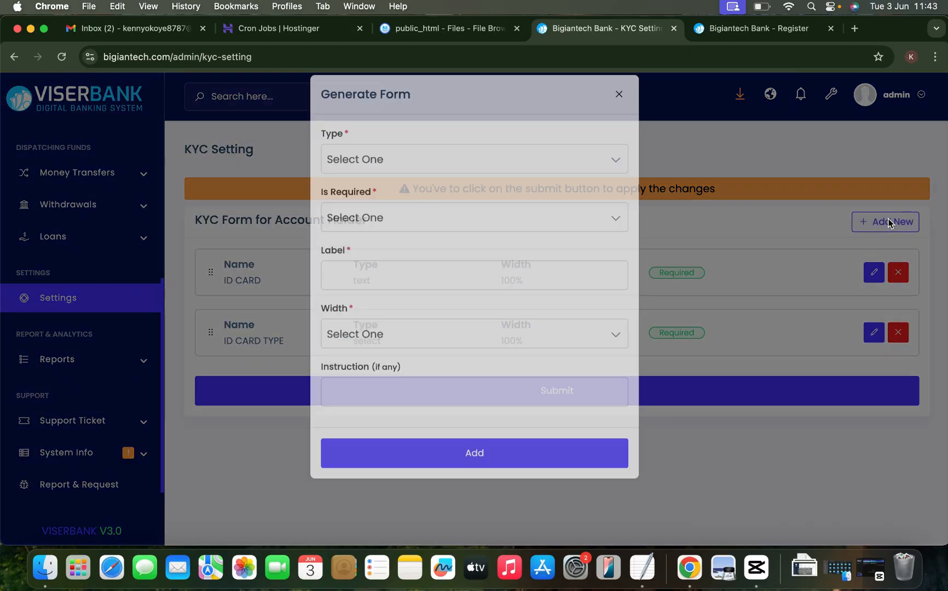
click(378, 177)
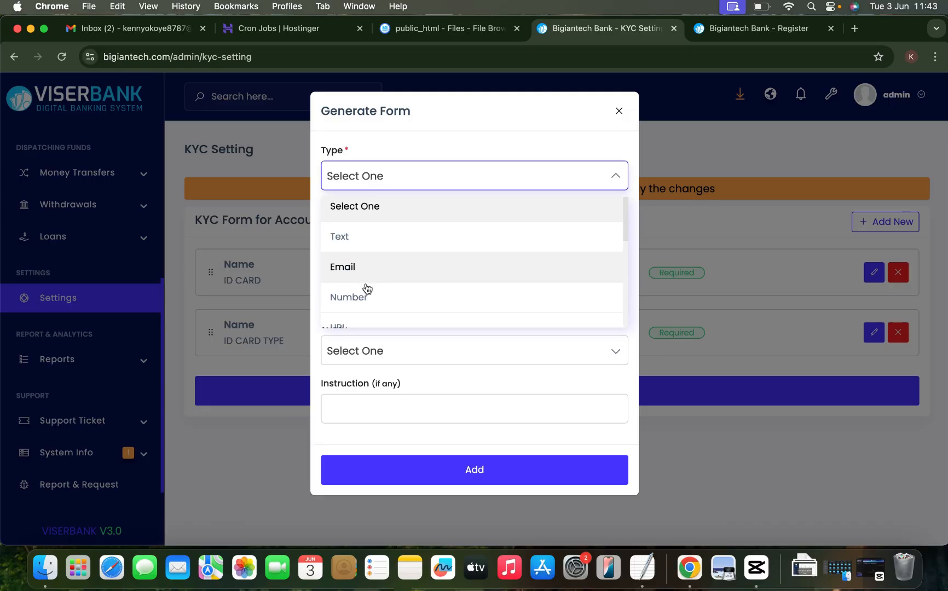
scroll(364, 285, down, 3)
click(366, 311)
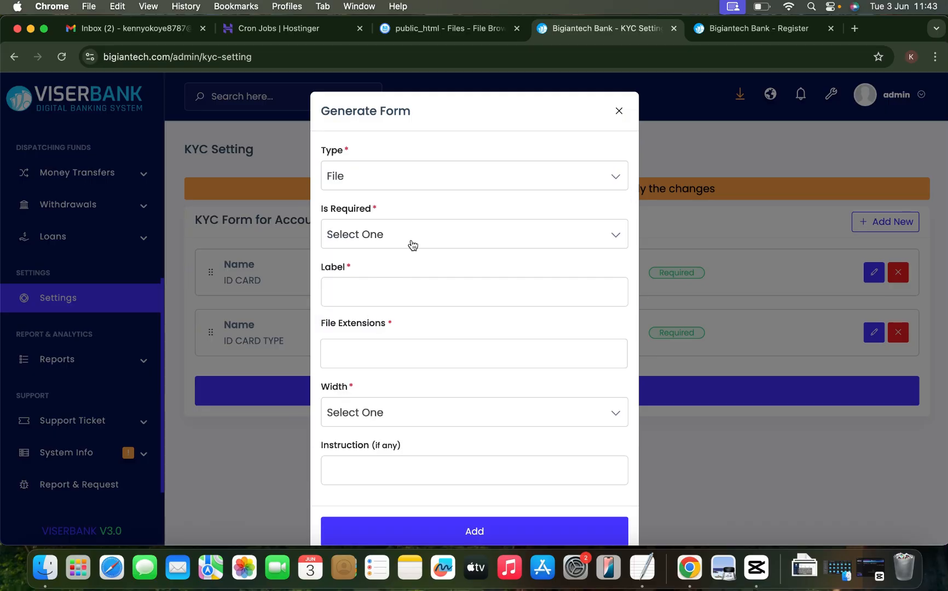
click(422, 235)
click(396, 298)
click(407, 296)
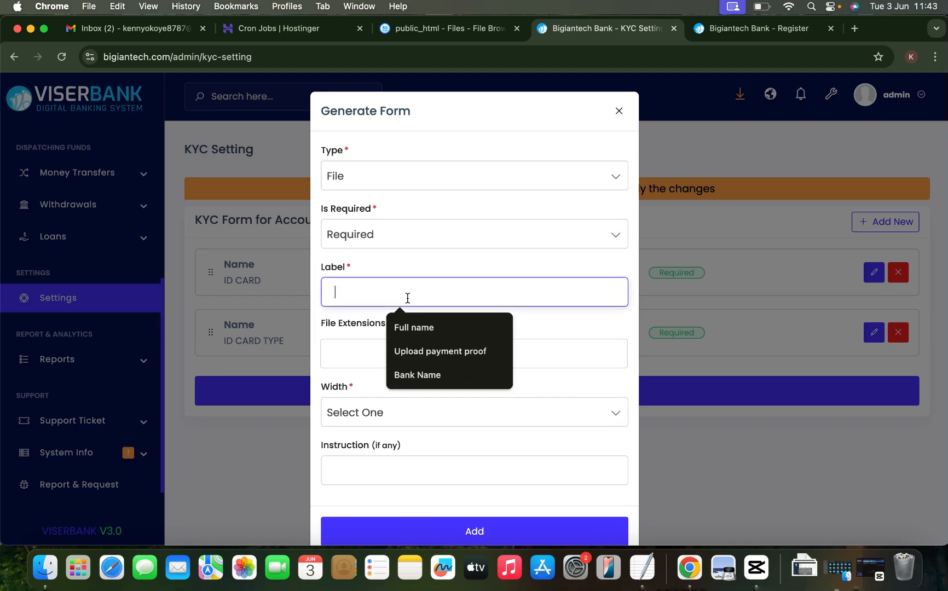
text(Upl)
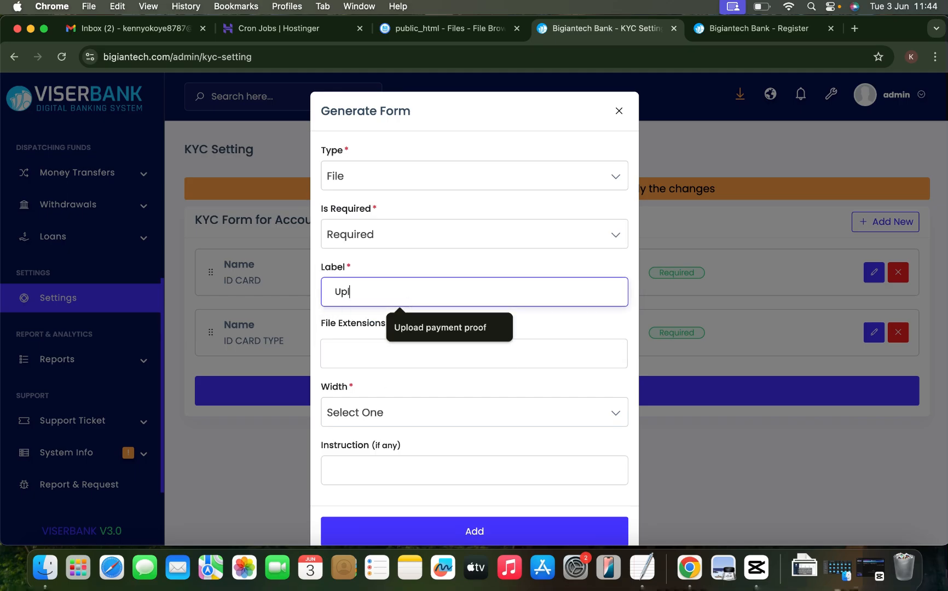
text(ao)
key(BackSpace)
text(oad )
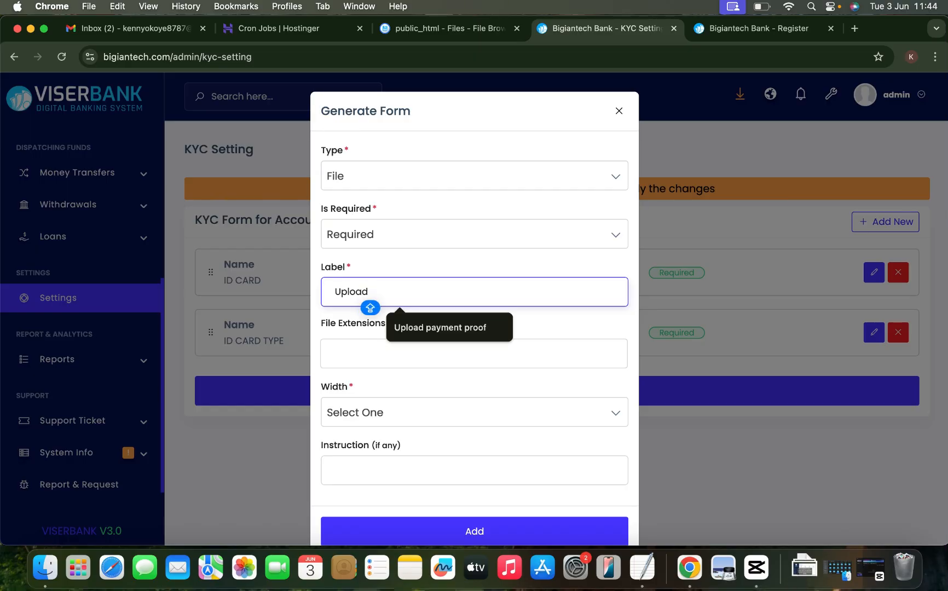
text(I)
text(D C)
text(ra)
key(Caps_Lock)
text(ARD)
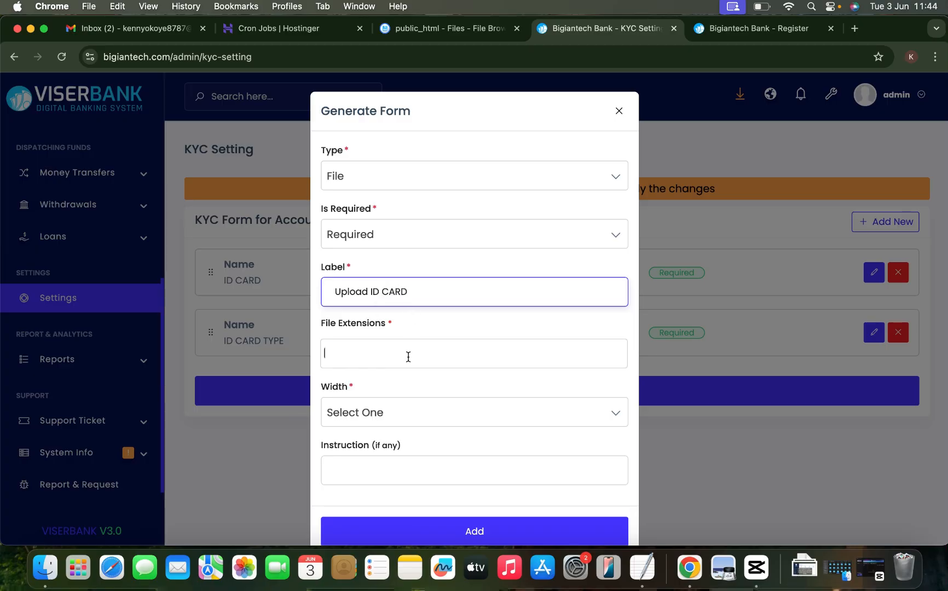
Allow JPG, JPEG and PNG extensions and set the field width to 100%
click(408, 357)
click(388, 391)
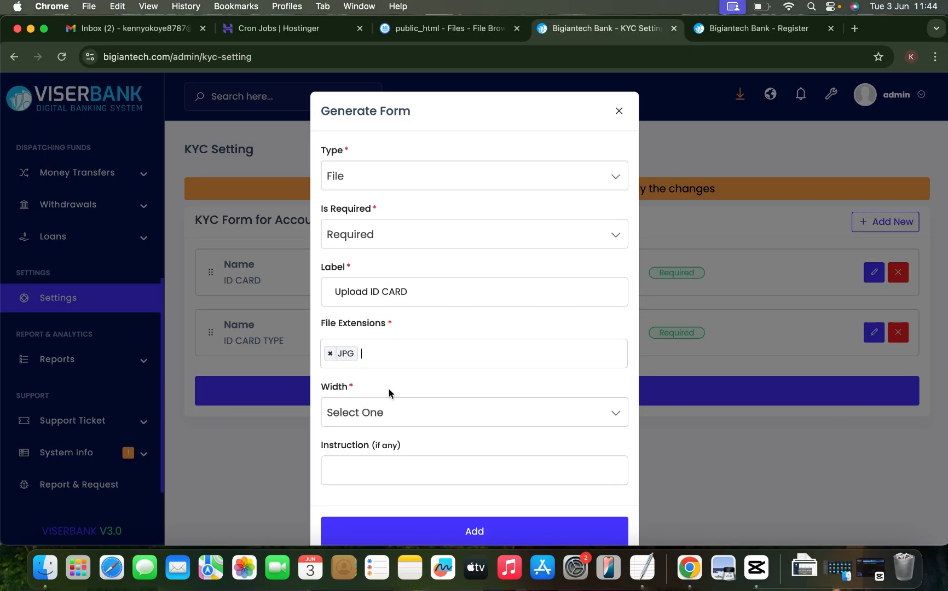
click(415, 361)
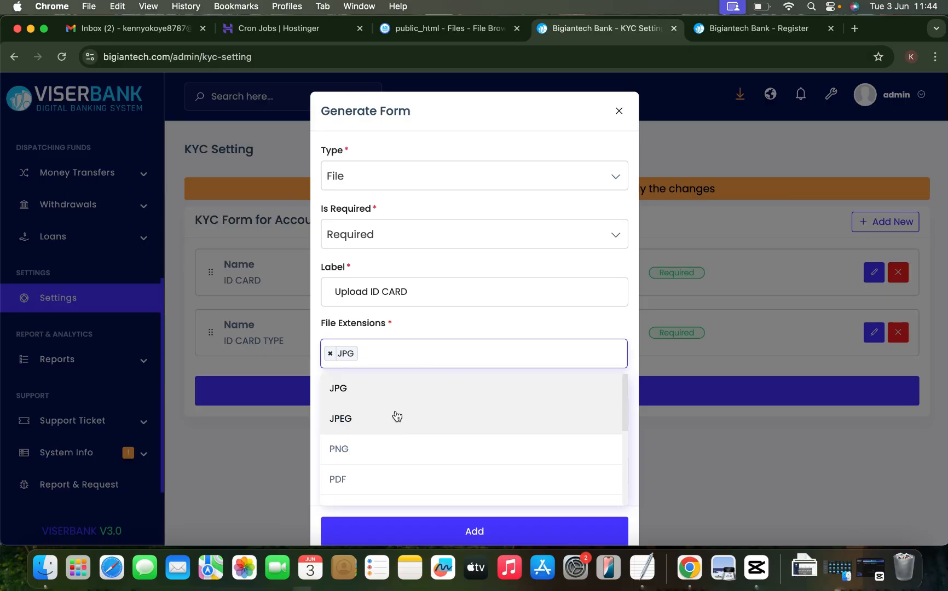
click(393, 419)
click(425, 358)
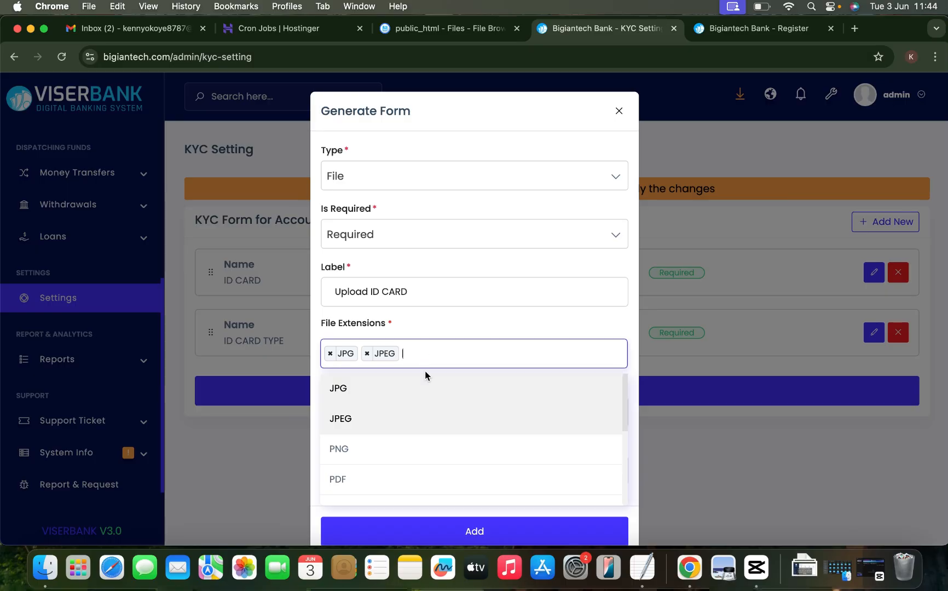
click(386, 449)
scroll(386, 449, down, 1)
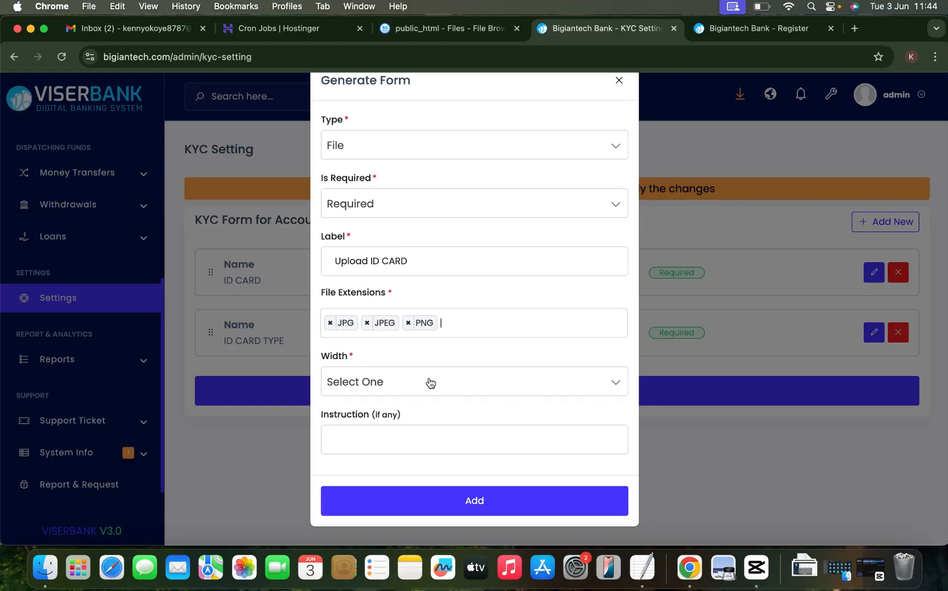
click(429, 383)
click(393, 457)
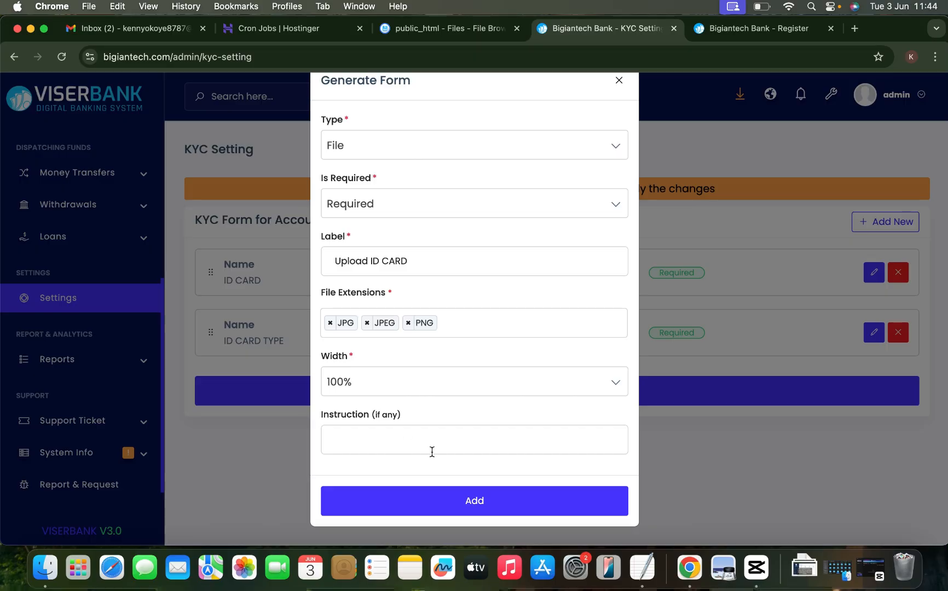
Change the label to 'Upload FRONT ID CARD' and add the field to the form
click(422, 251)
click(429, 264)
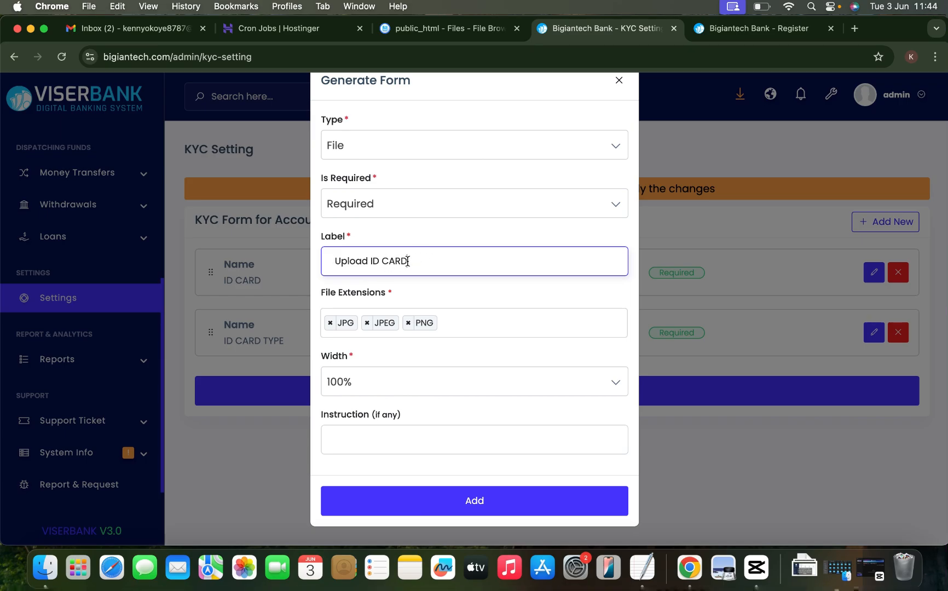
click(382, 260)
key(BackSpace)
key(BackSpace)
key(BackSpace)
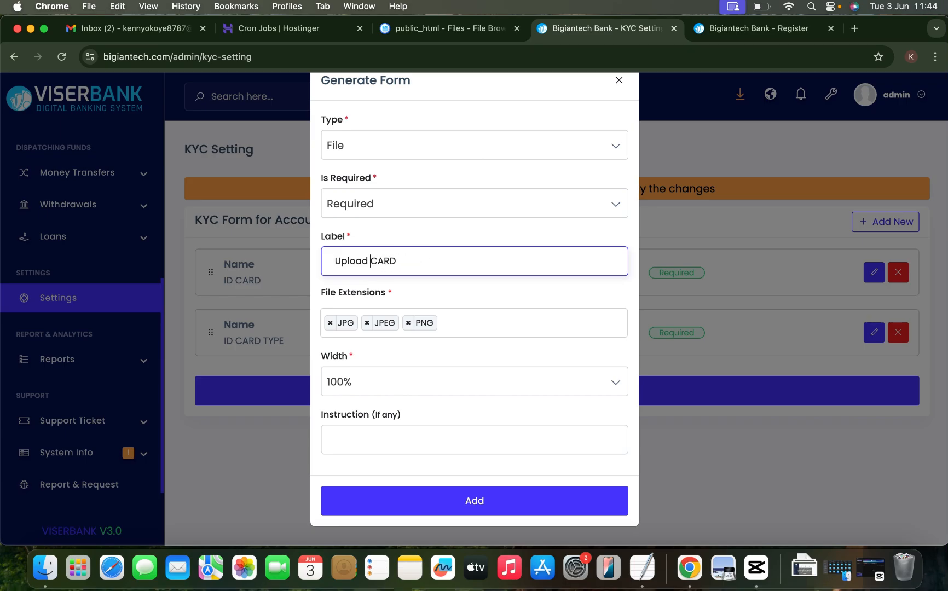
text(FRONT ID)
click(432, 501)
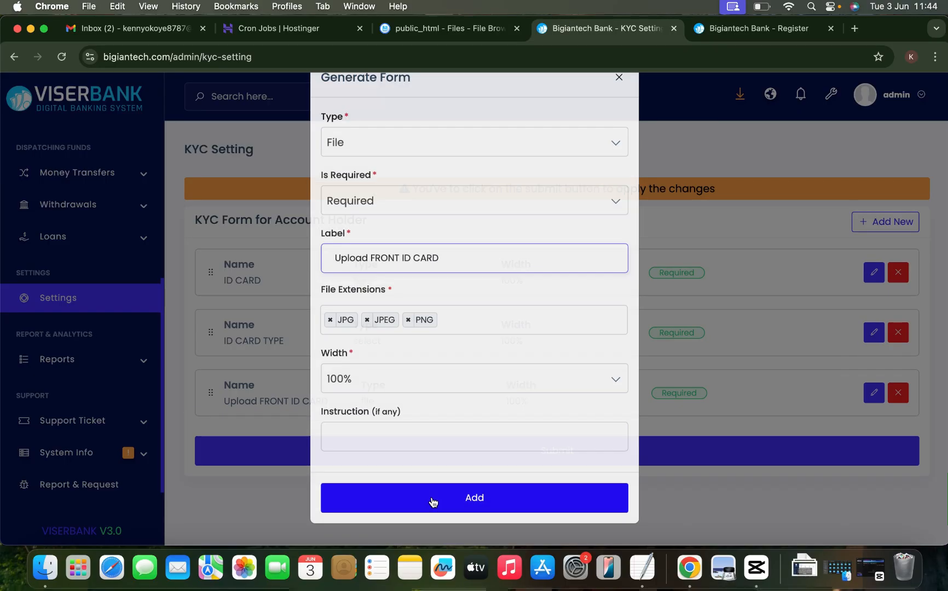
Add a new required File field labelled 'Upload Back ID Card'
click(884, 222)
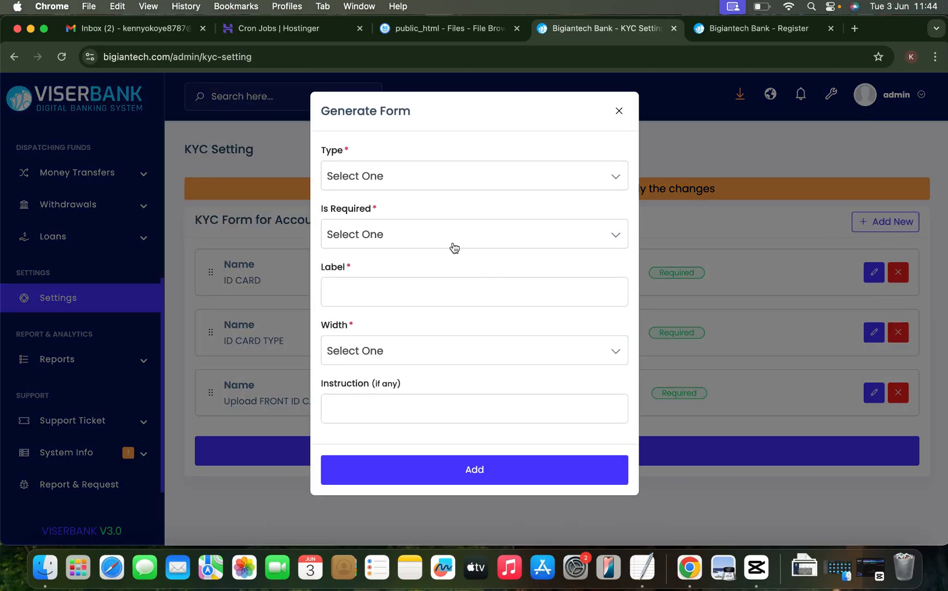
click(448, 181)
scroll(434, 226, down, 3)
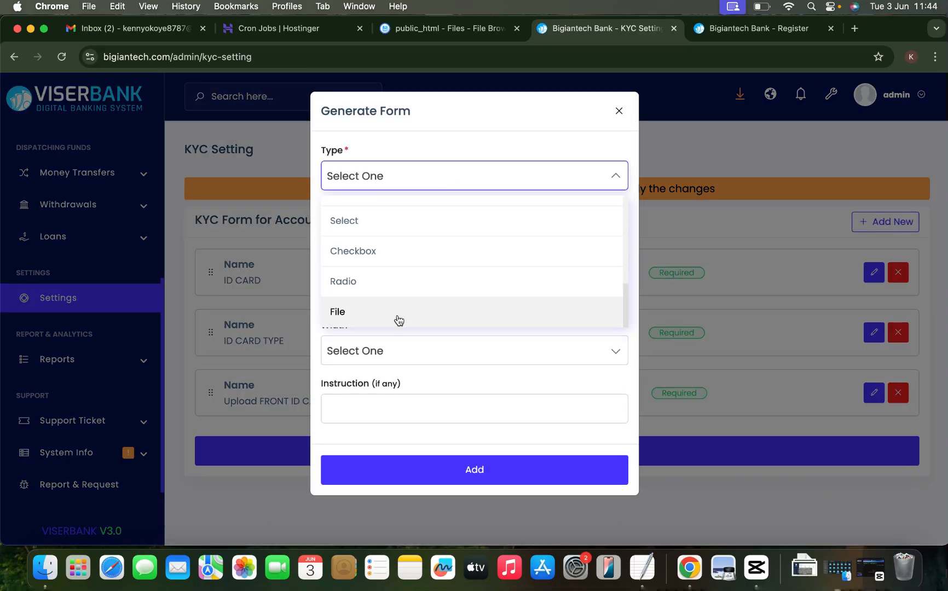
click(397, 318)
click(429, 239)
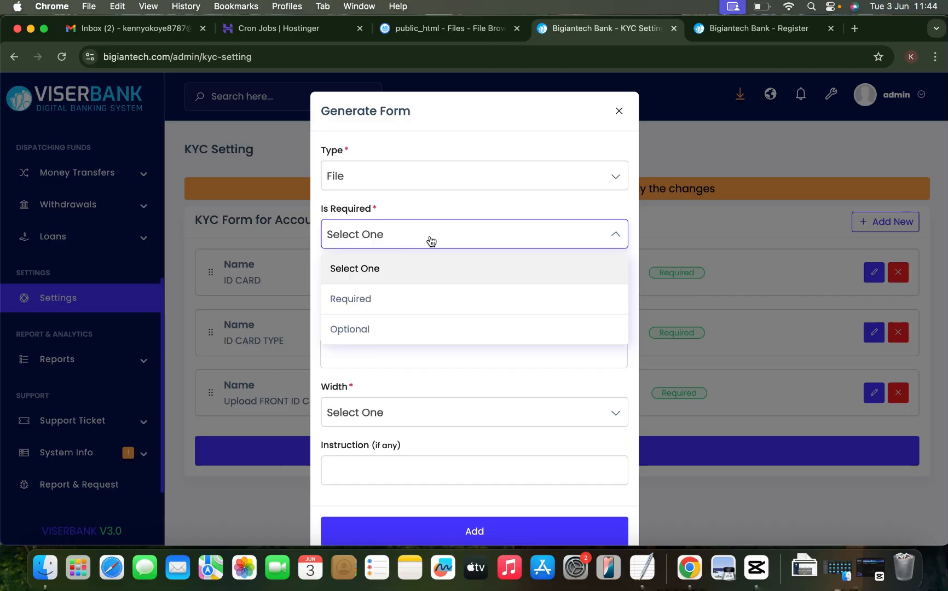
click(411, 297)
click(411, 295)
text(U)
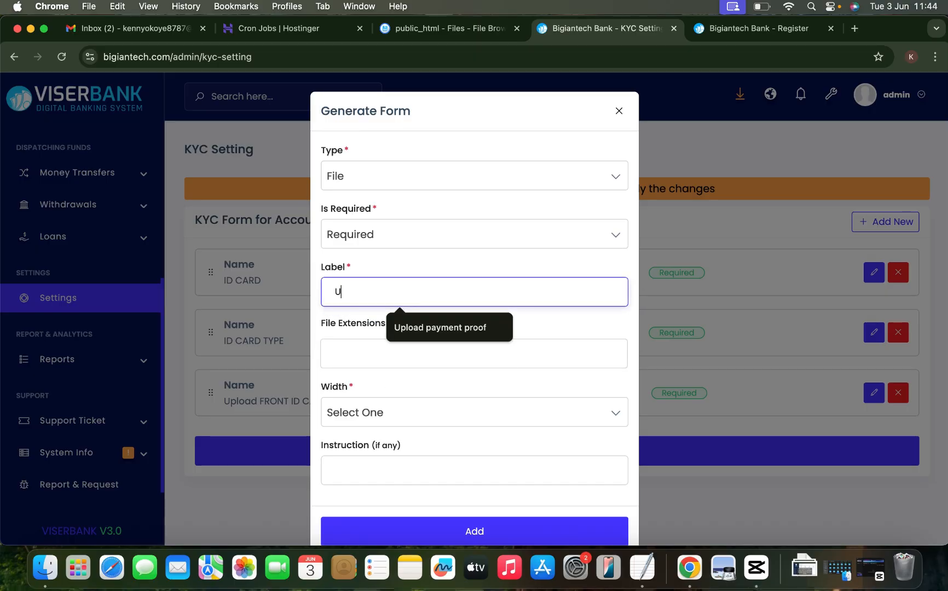
text(plaod)
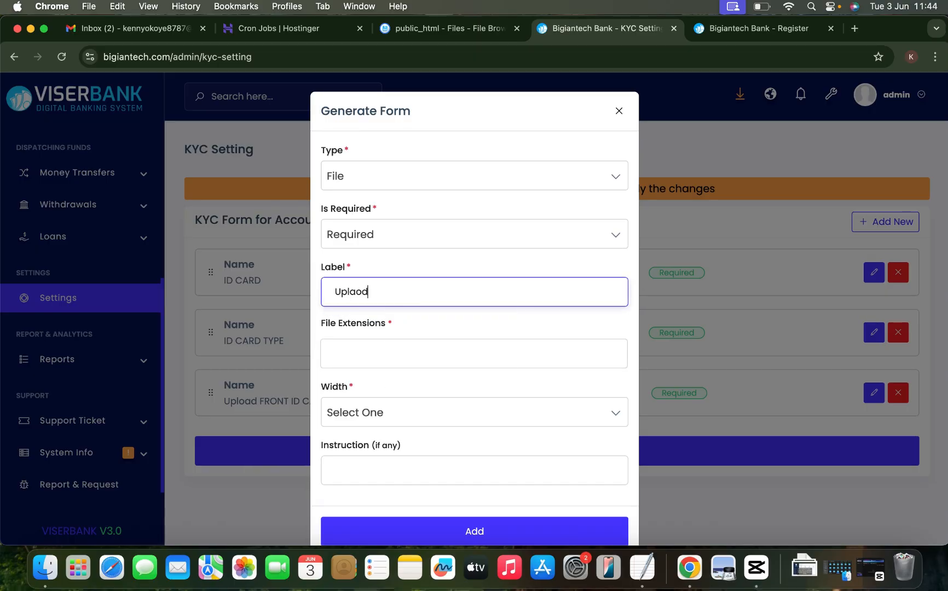
key(BackSpace)
key(BackSpace)
key(BackSpace)
text(oad )
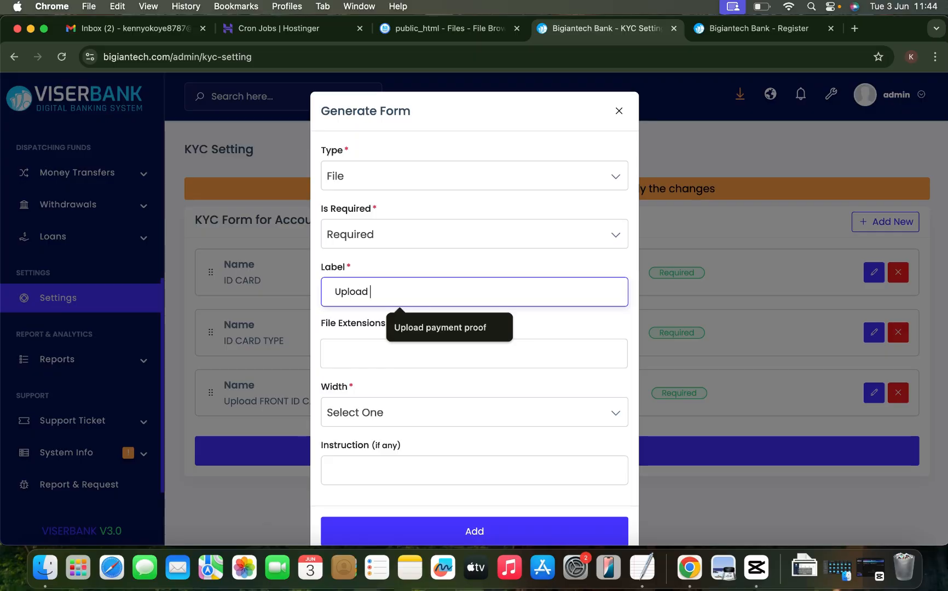
text(Back I)
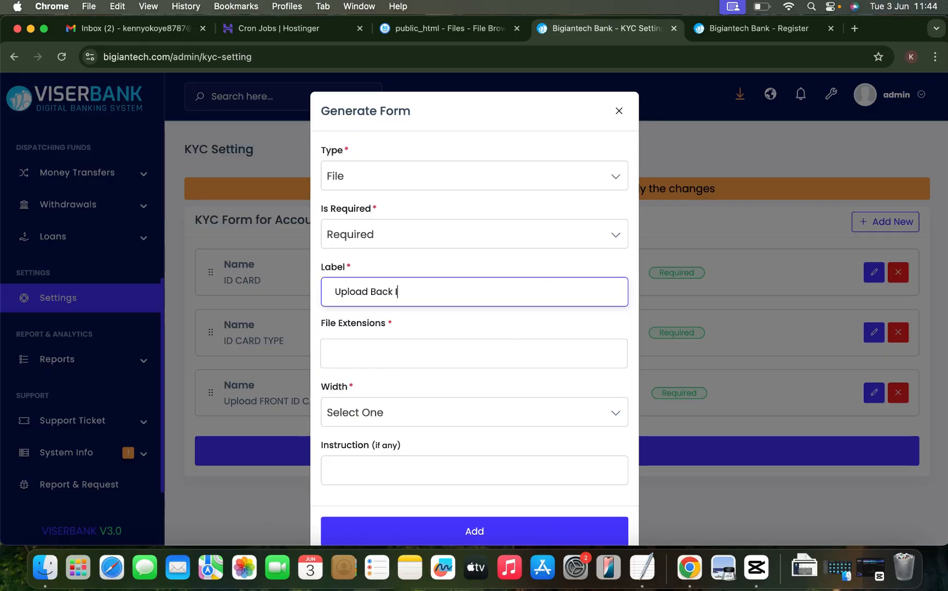
text(D Card)
Allow JPG, JPEG and PNG at 100% width, add the field and save the KYC form
click(410, 350)
click(404, 399)
click(441, 359)
click(418, 415)
click(455, 366)
click(413, 449)
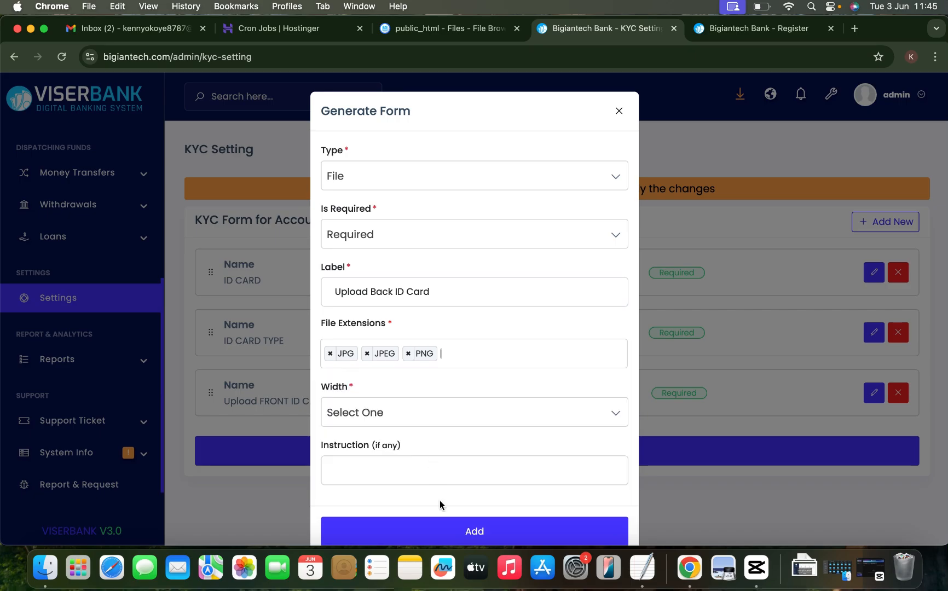
click(457, 414)
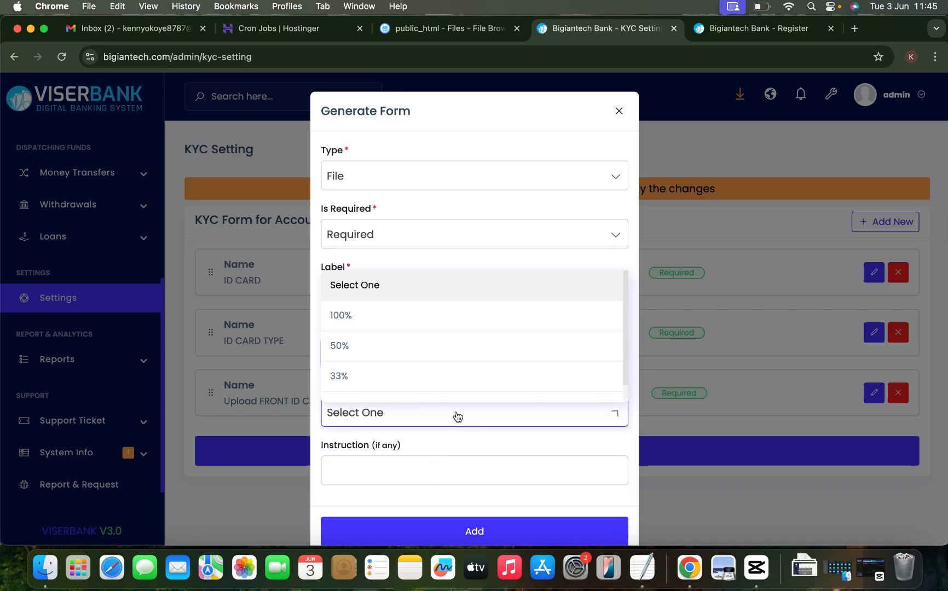
click(426, 315)
click(474, 540)
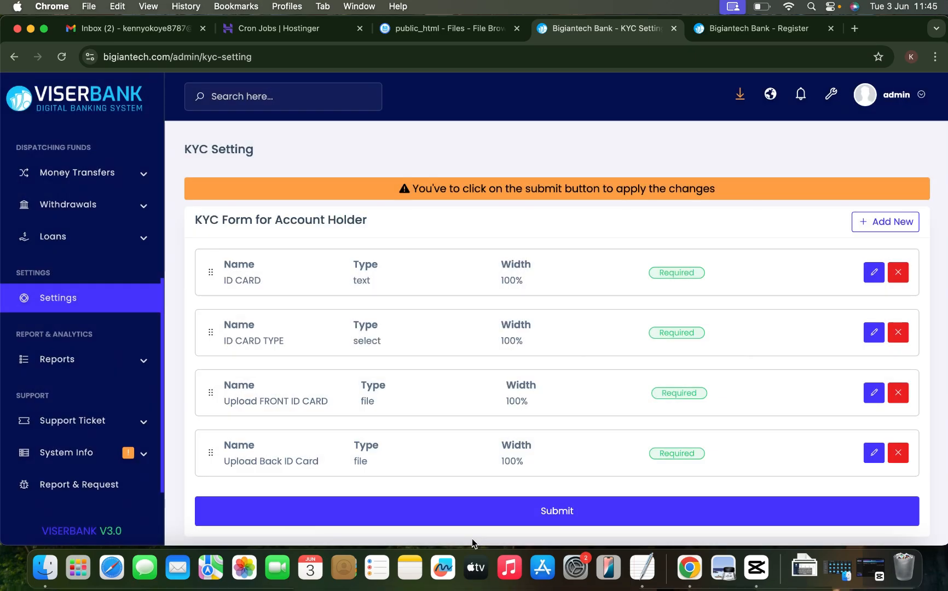
click(558, 510)
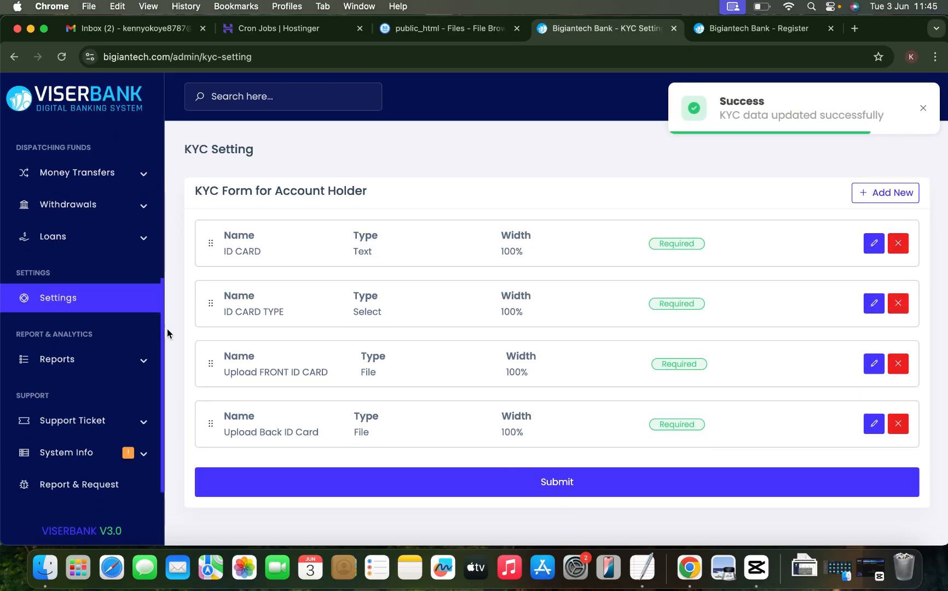
click(120, 301)
Glance at the language manager and return to the System Settings overview
scroll(616, 334, down, 10)
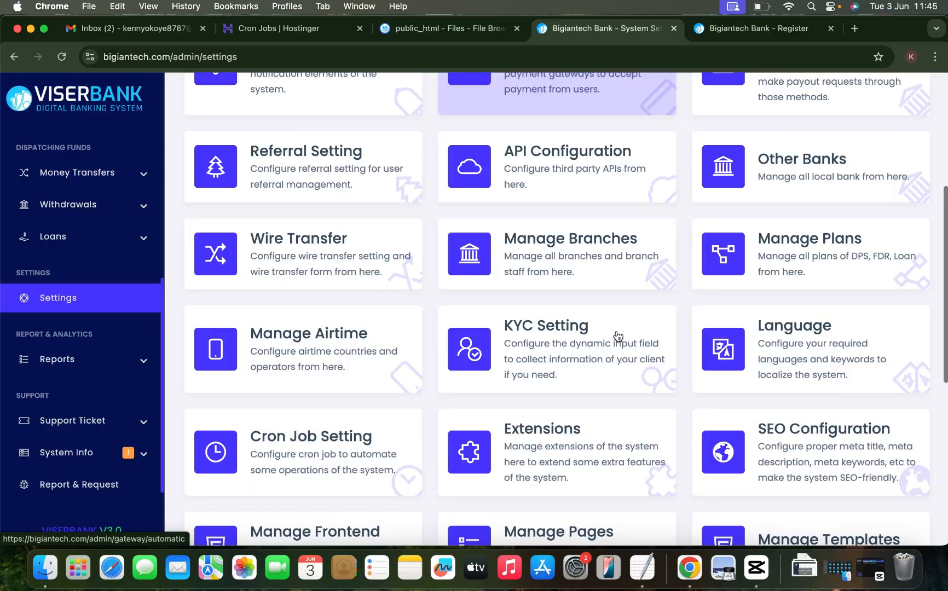
scroll(617, 335, down, 1)
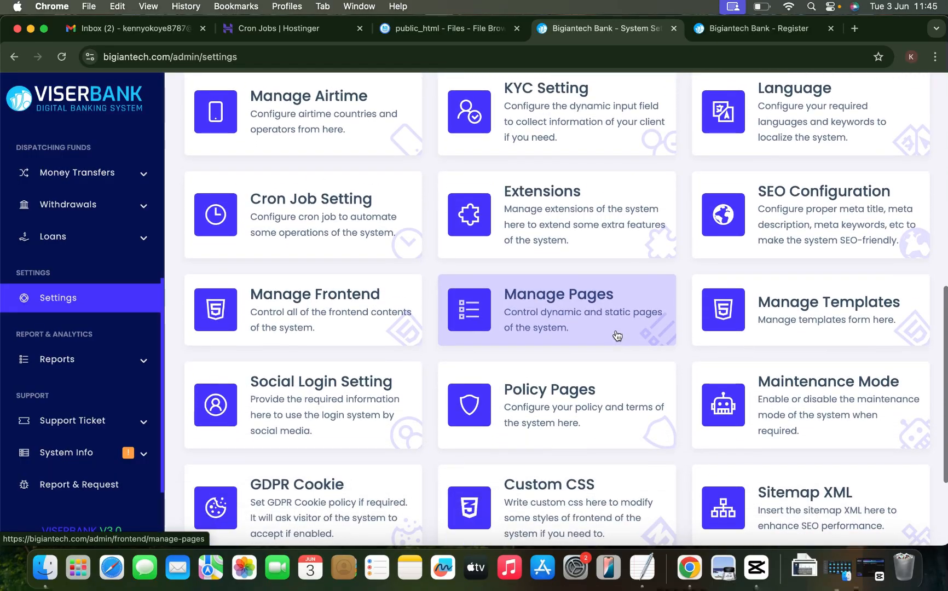
click(791, 108)
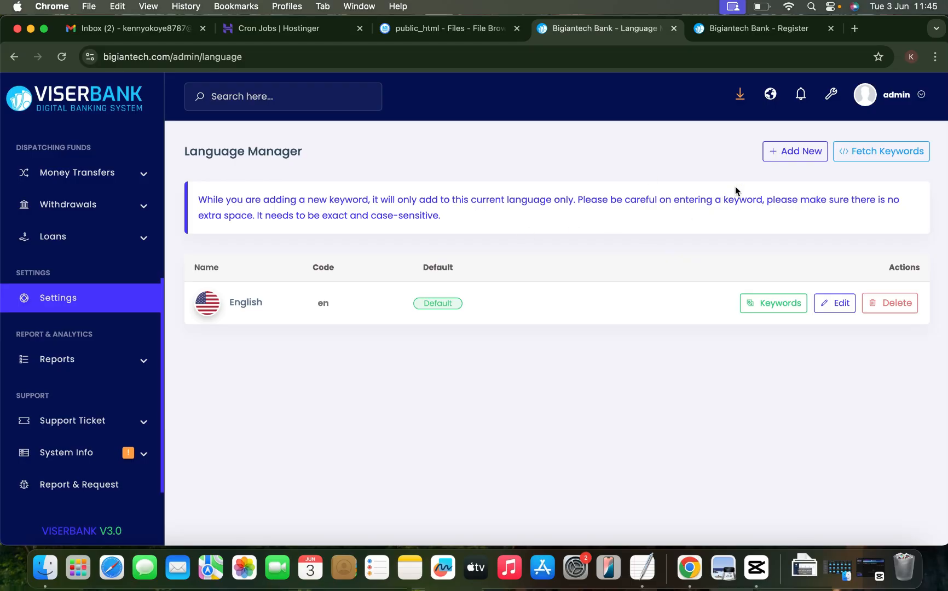
click(82, 300)
Browse the System Settings cards and open the Extensions card
scroll(451, 361, down, 10)
scroll(452, 361, up, 3)
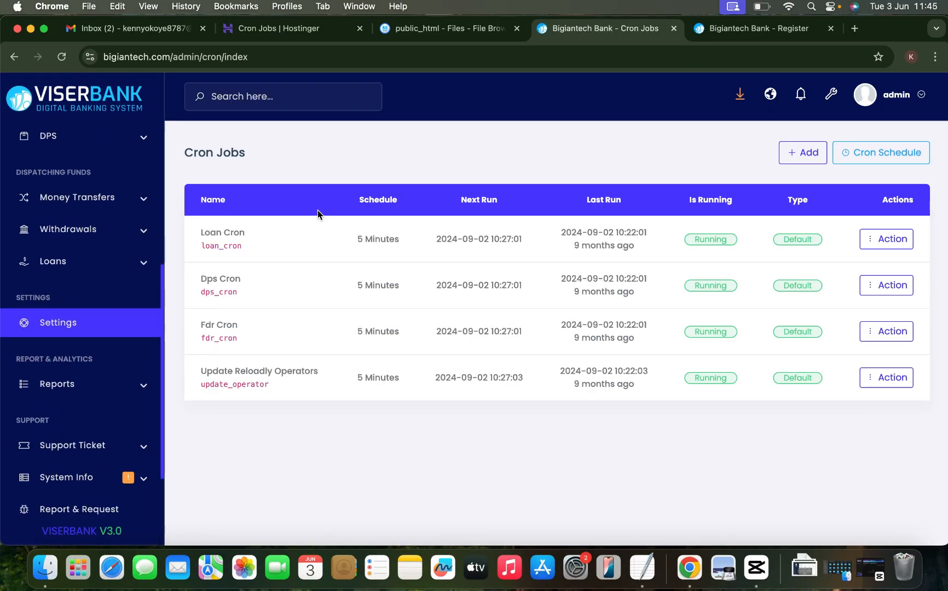
click(105, 303)
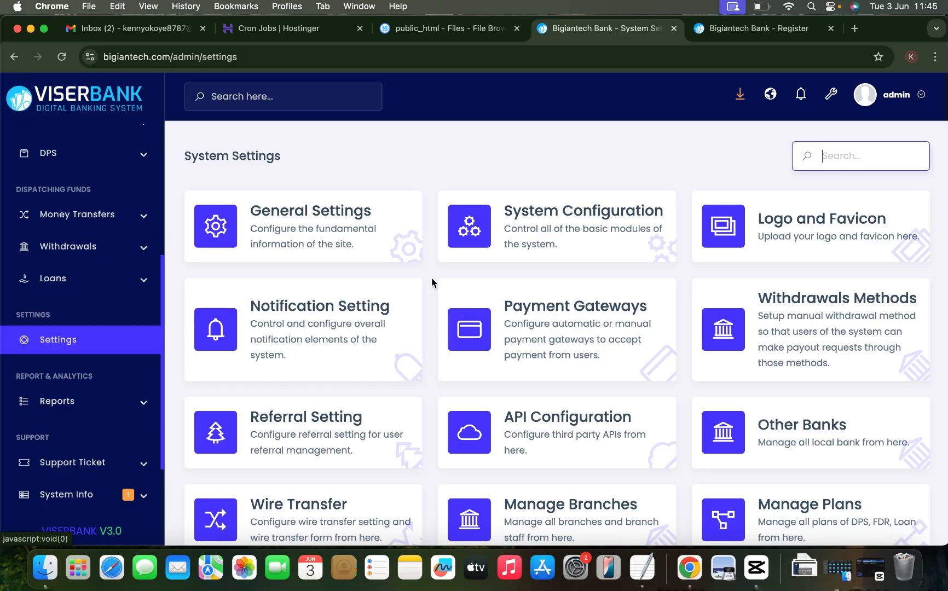
scroll(437, 279, down, 10)
scroll(524, 359, up, 2)
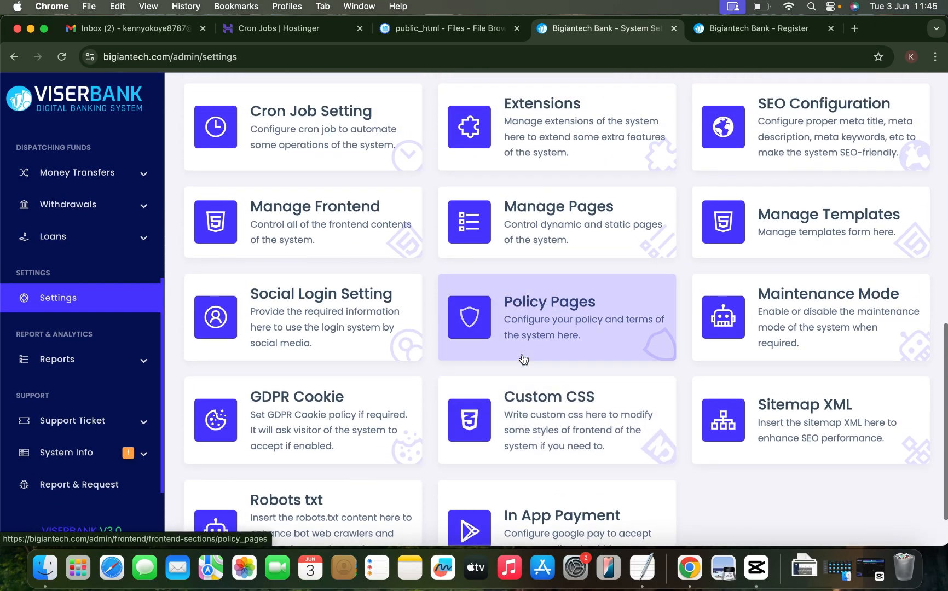
click(542, 121)
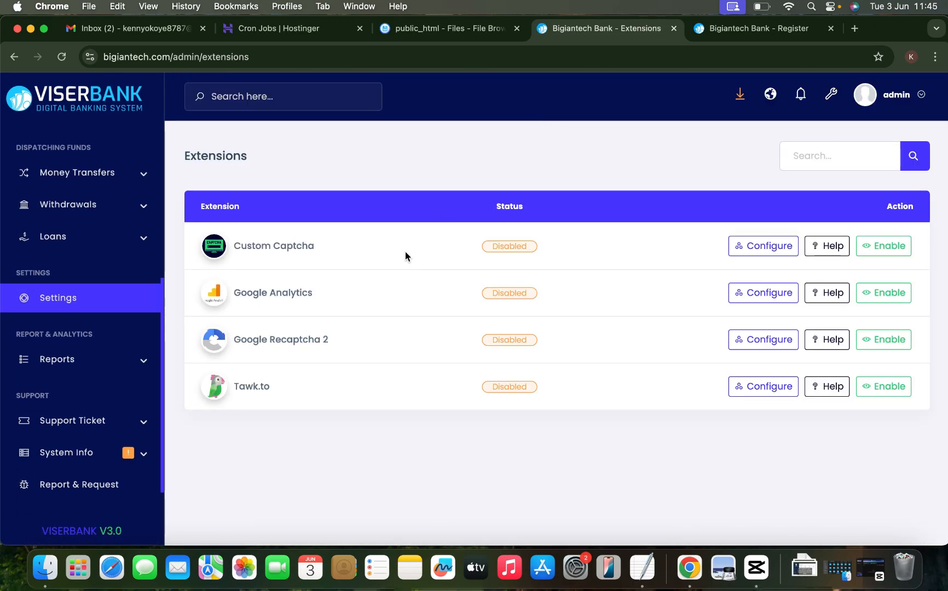
Enable the Custom Captcha extension without changing its configuration
click(764, 250)
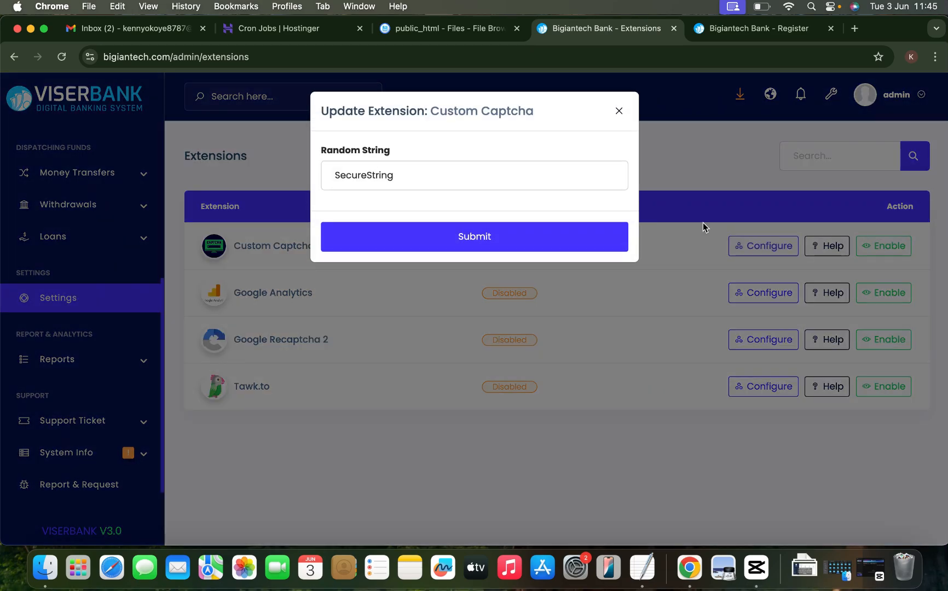
click(619, 113)
click(886, 245)
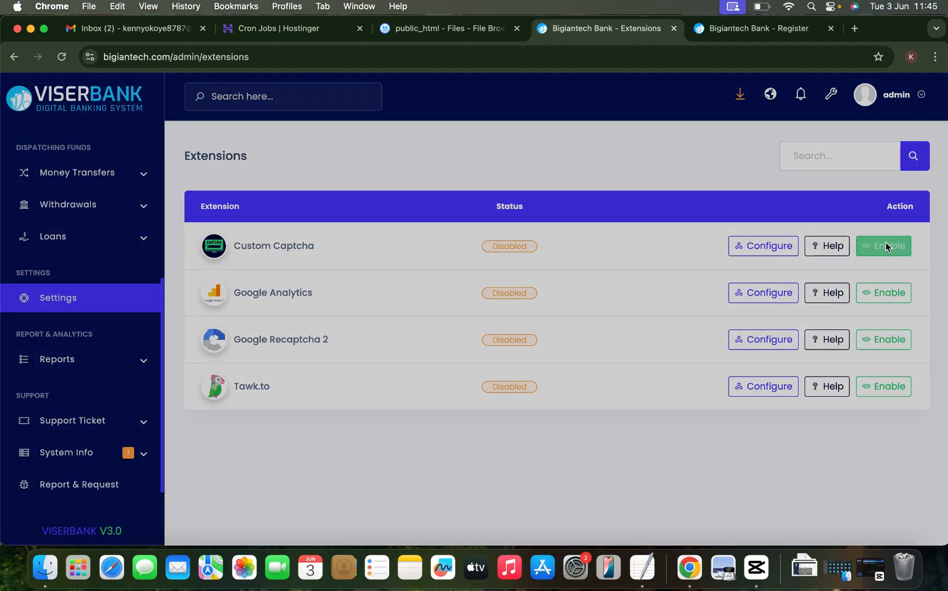
click(612, 196)
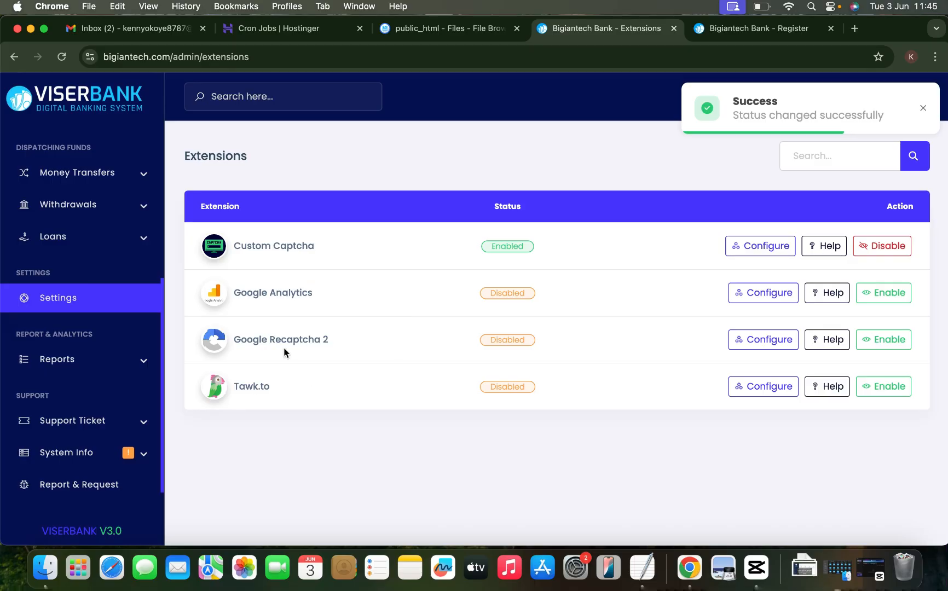
Return to System Settings and open SEO Configuration
click(62, 314)
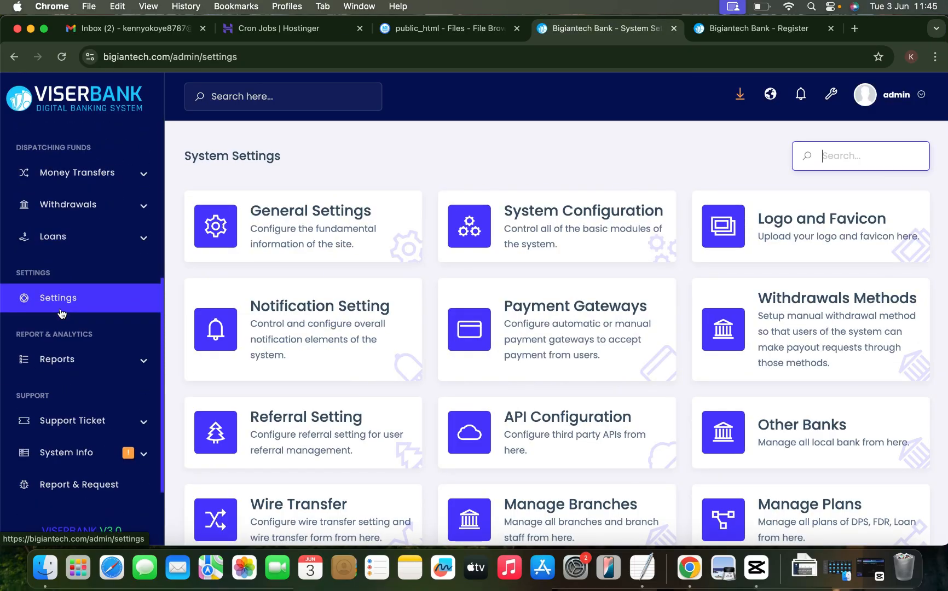
scroll(615, 356, down, 6)
scroll(616, 357, down, 3)
click(785, 209)
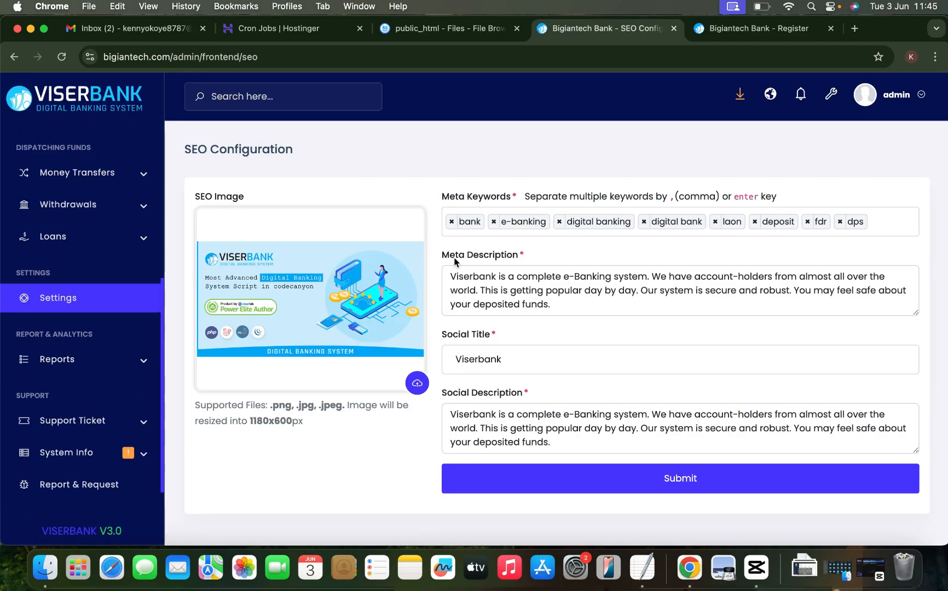
Open the DPS Plan Section editor from the frontend content management page
click(71, 298)
scroll(606, 392, down, 3)
scroll(606, 393, down, 10)
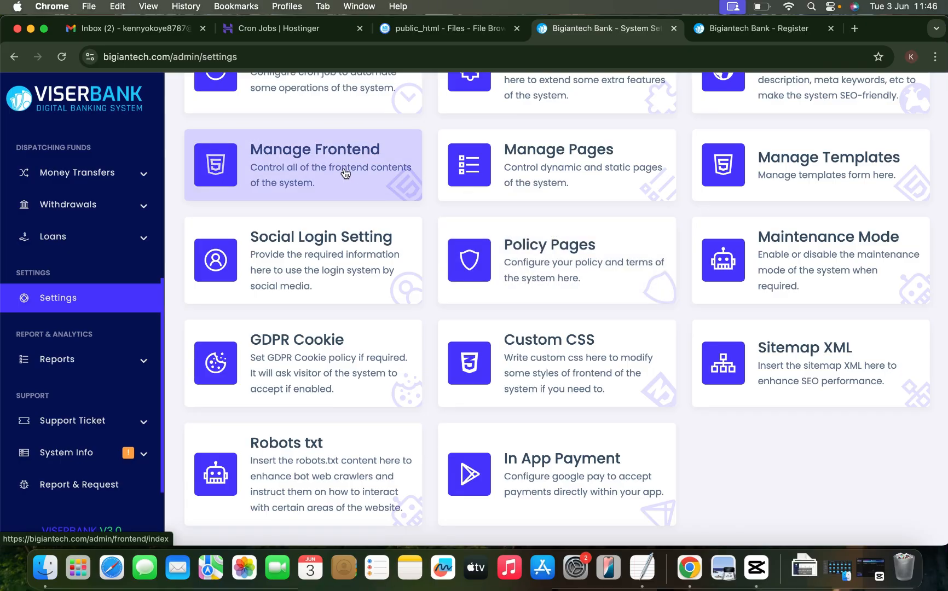
scroll(476, 297, down, 1)
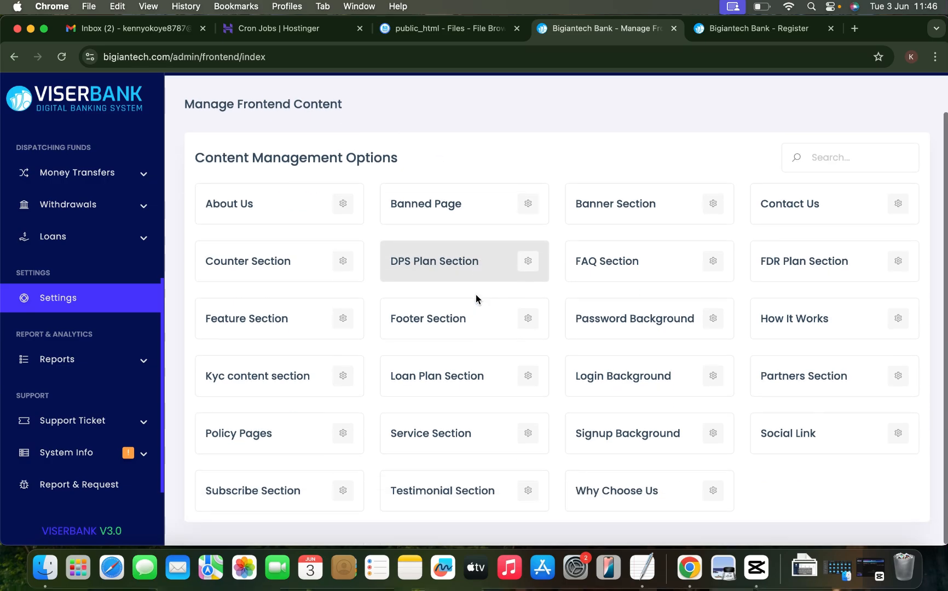
click(520, 262)
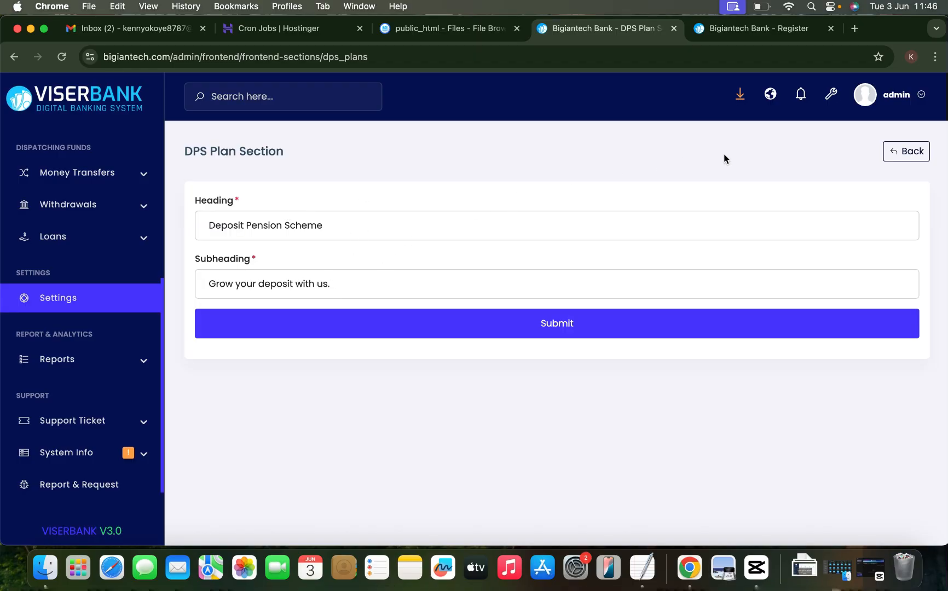
Scroll the public home page to the Deposit Pension Scheme plans, then go back to Manage Frontend Content
click(729, 31)
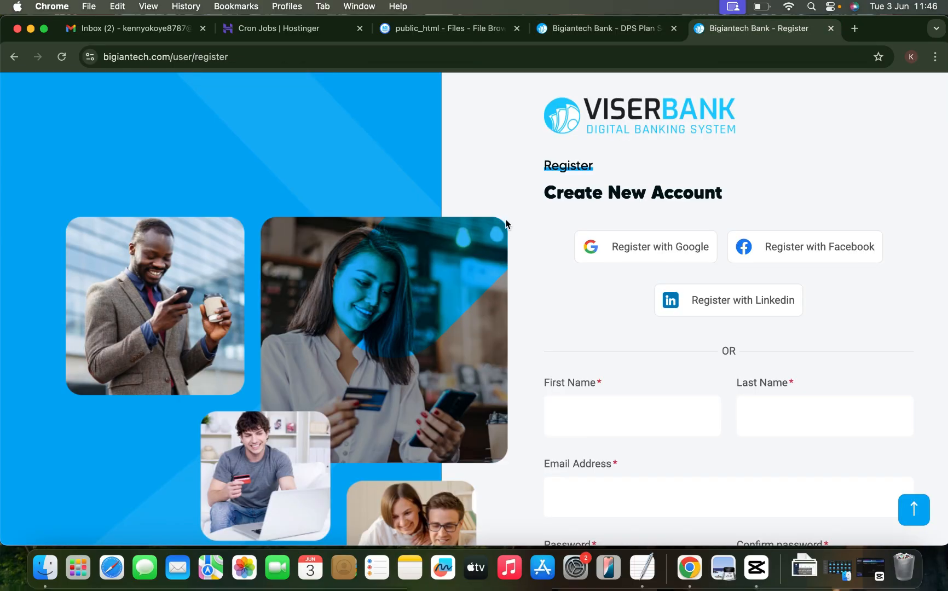
click(638, 124)
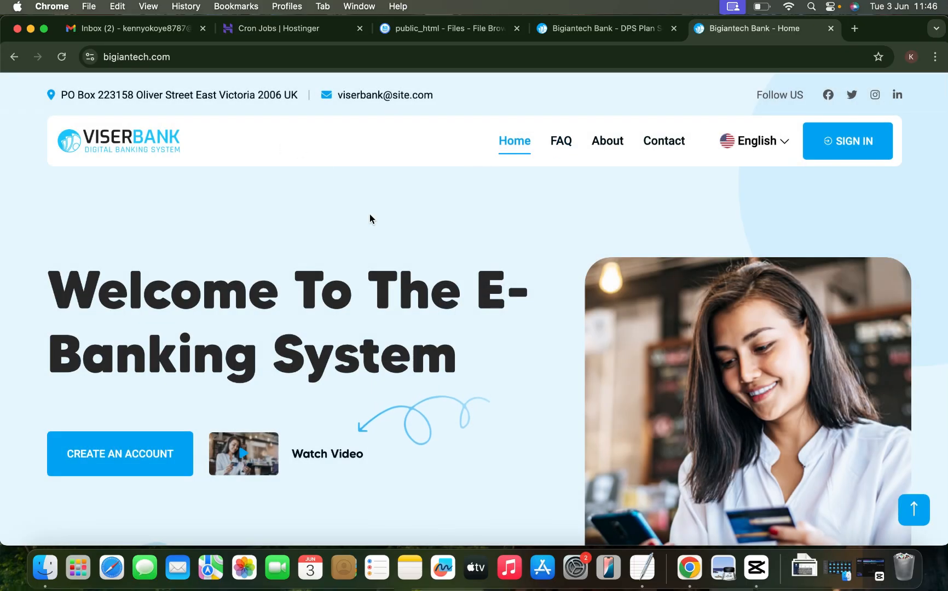
scroll(369, 218, down, 10)
scroll(370, 215, down, 15)
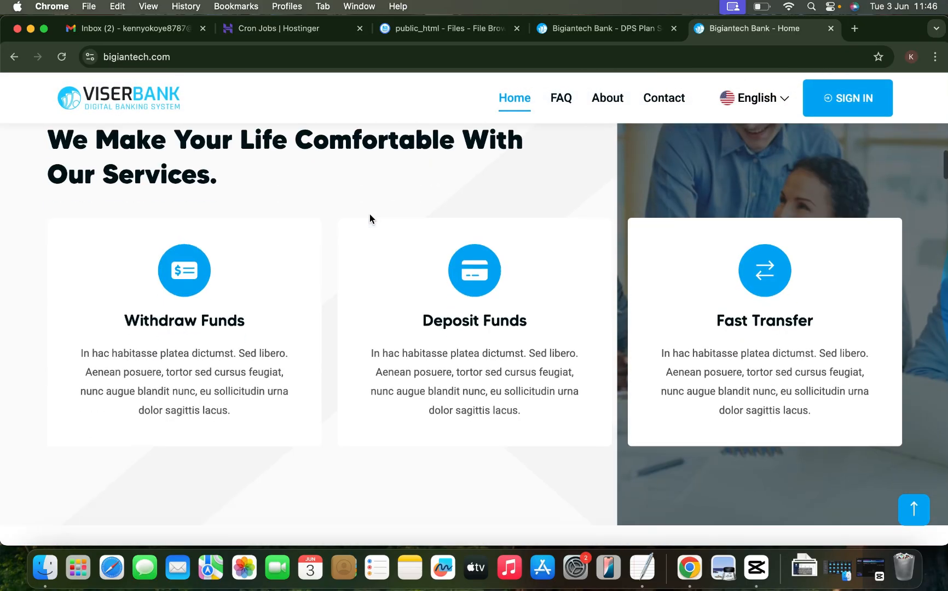
scroll(369, 214, down, 15)
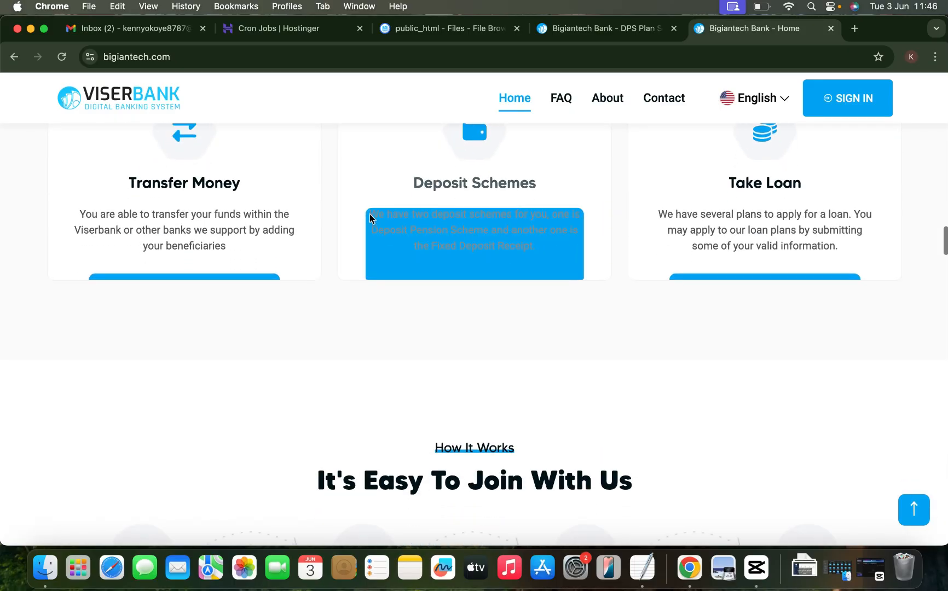
scroll(369, 214, down, 5)
scroll(370, 214, up, 4)
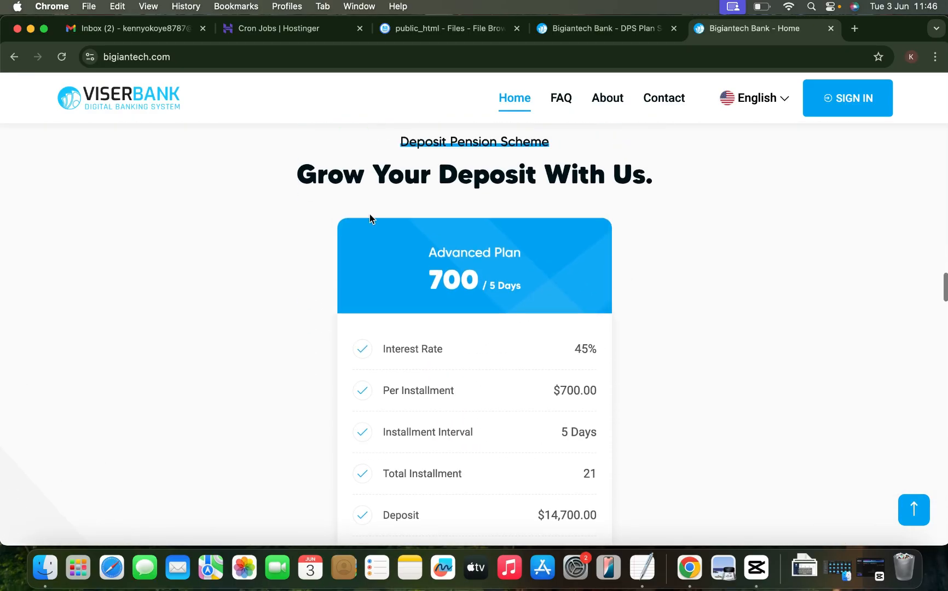
scroll(369, 214, down, 5)
scroll(370, 214, down, 10)
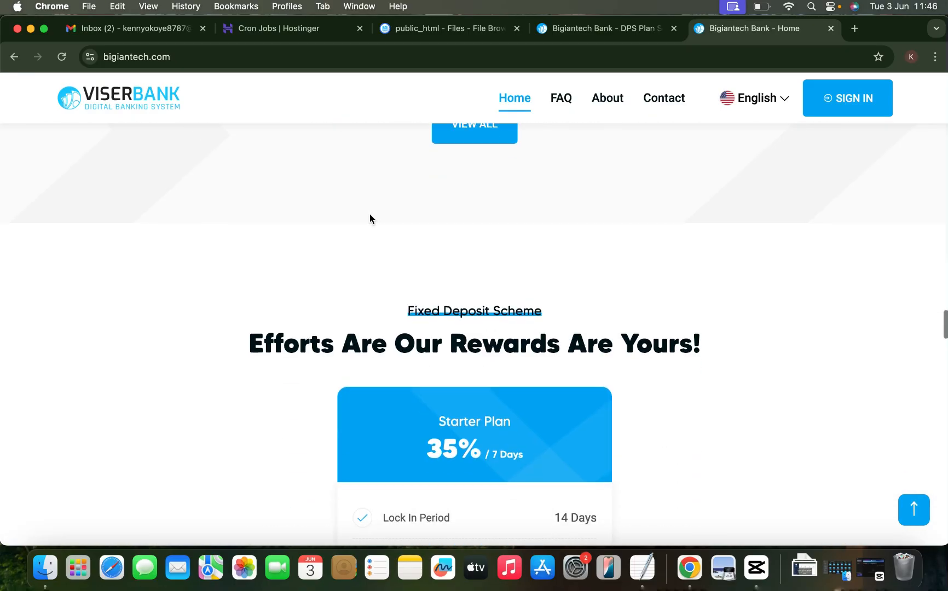
scroll(369, 217, down, 6)
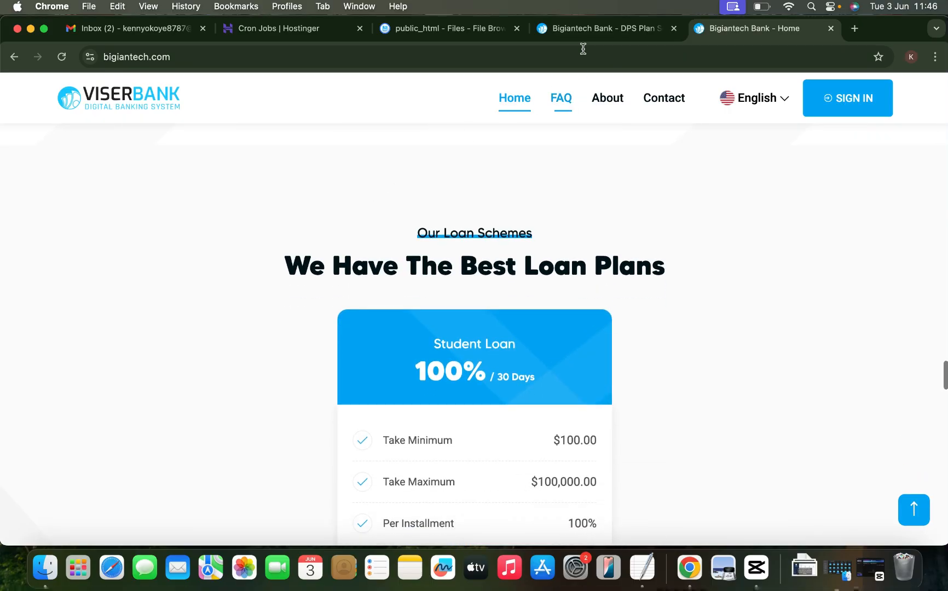
click(587, 29)
click(892, 152)
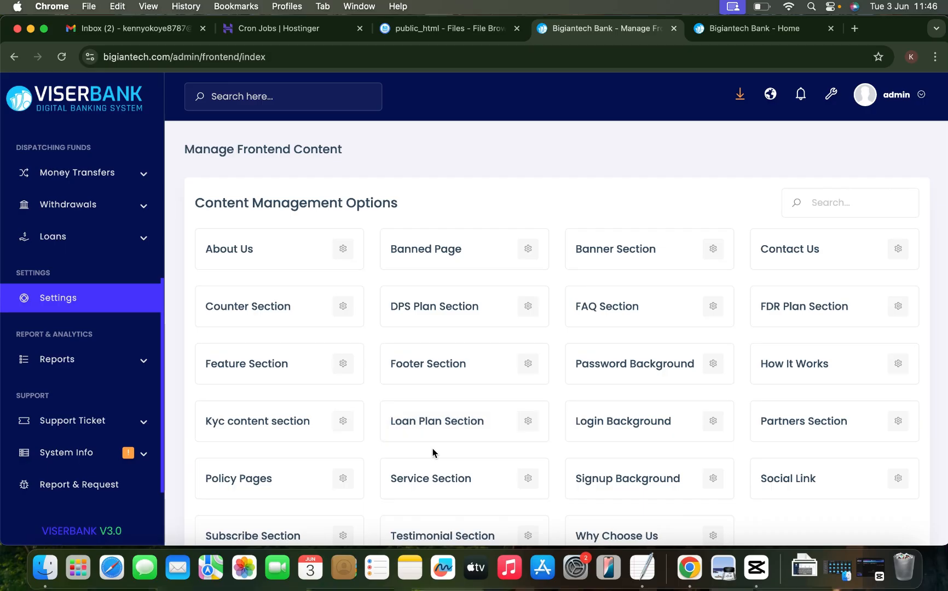
Open the Home page in Manage Pages, inspect its section lineup, then go back to Settings
scroll(432, 448, down, 2)
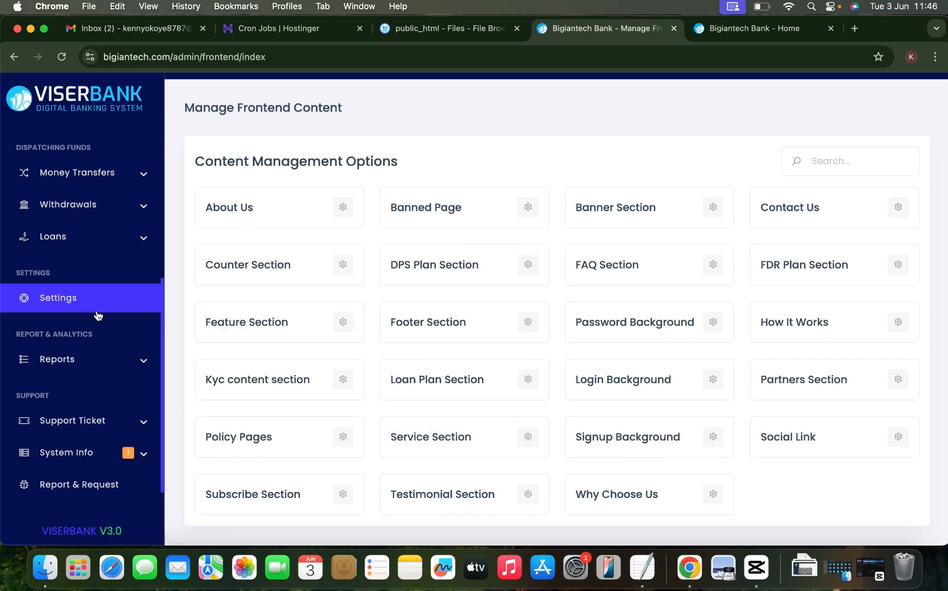
click(98, 314)
scroll(607, 403, down, 3)
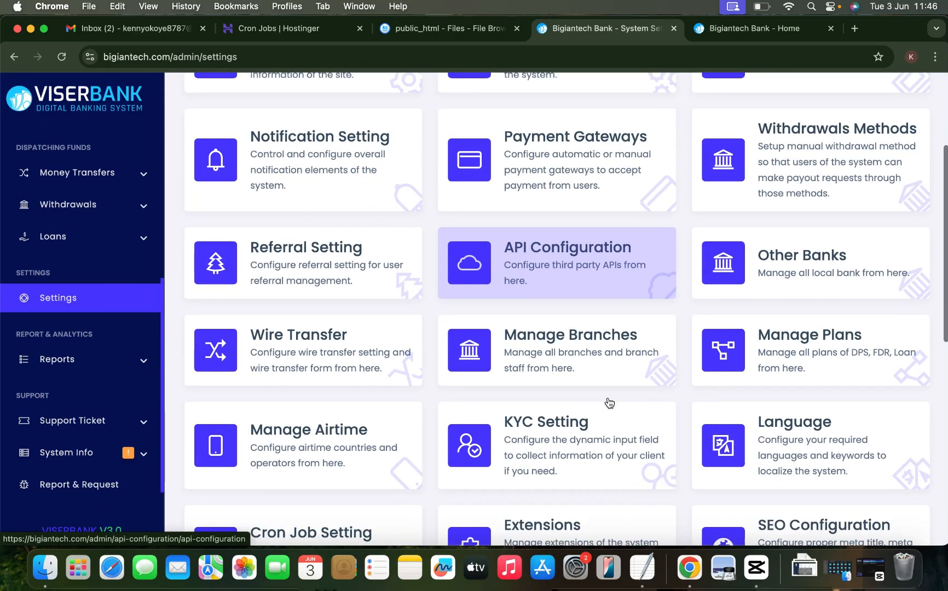
scroll(607, 403, down, 7)
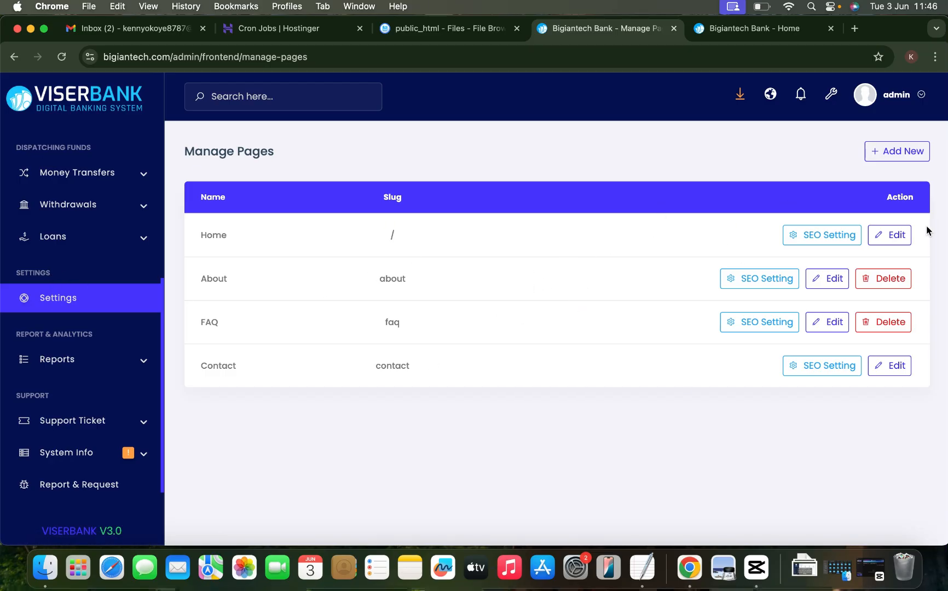
click(910, 235)
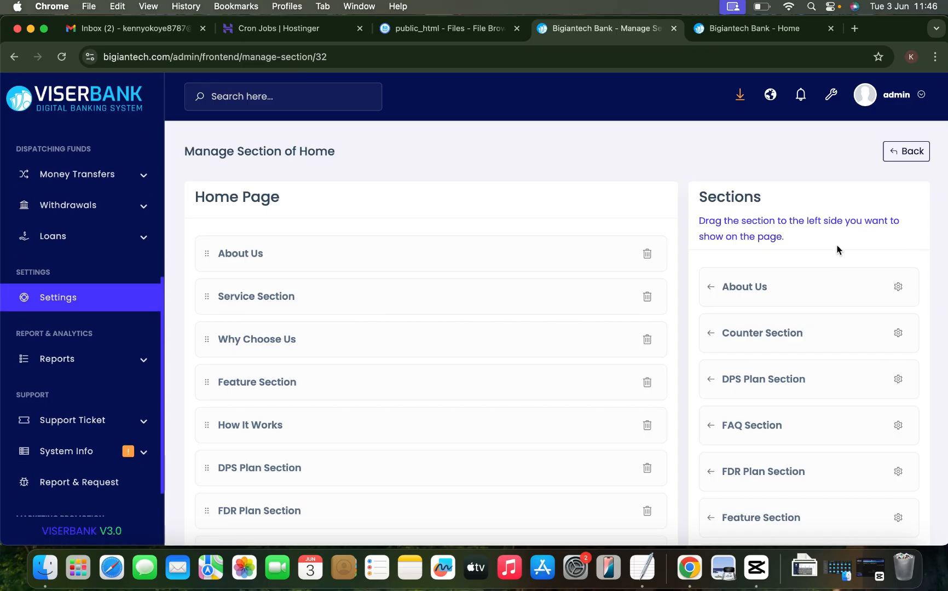
scroll(549, 310, down, 1)
scroll(549, 310, down, 6)
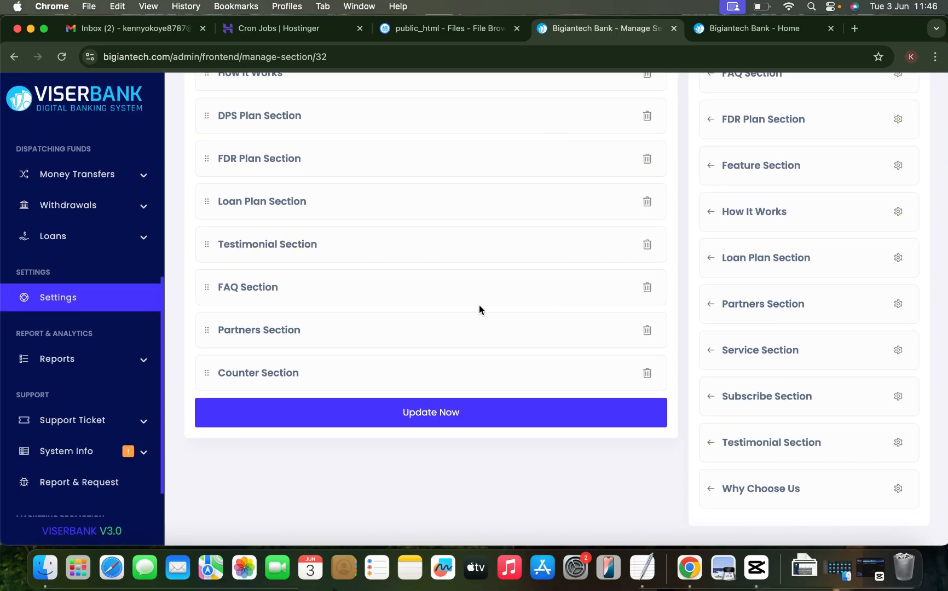
click(99, 299)
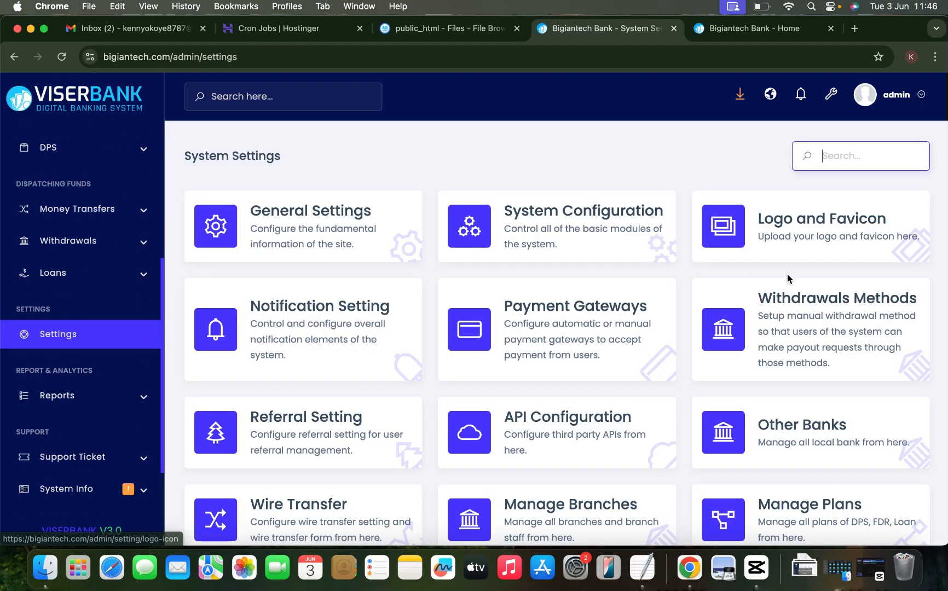
scroll(757, 425, down, 10)
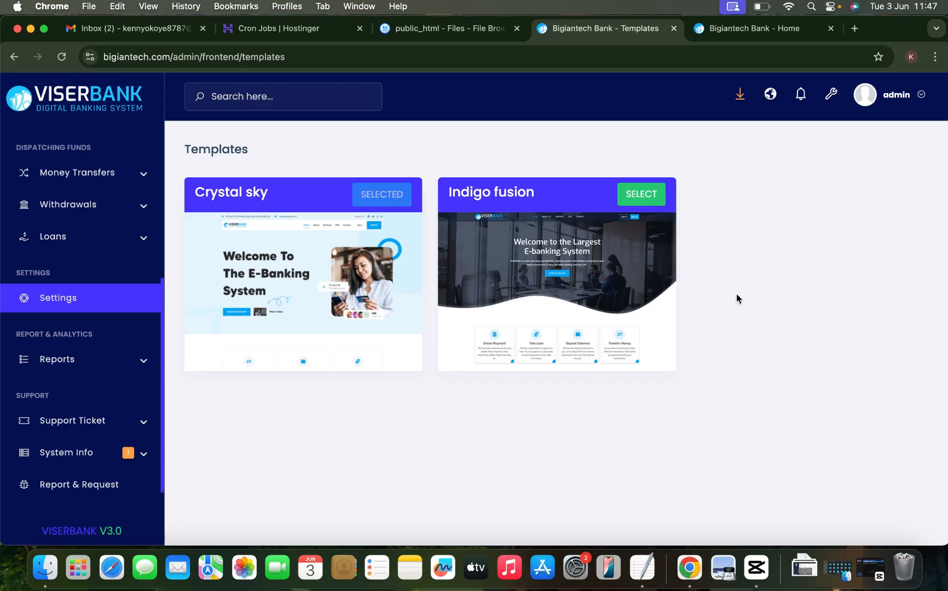
click(75, 302)
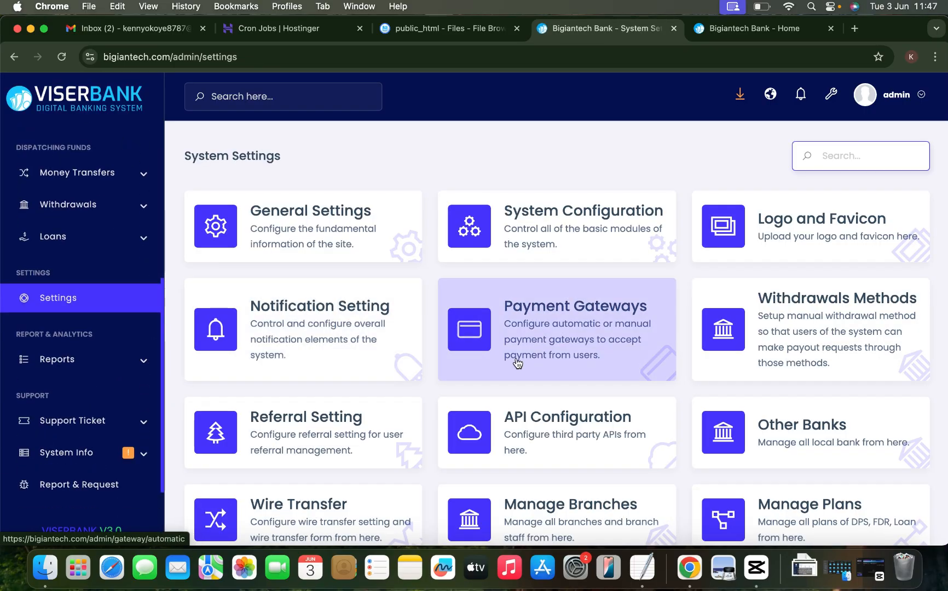
scroll(516, 362, down, 10)
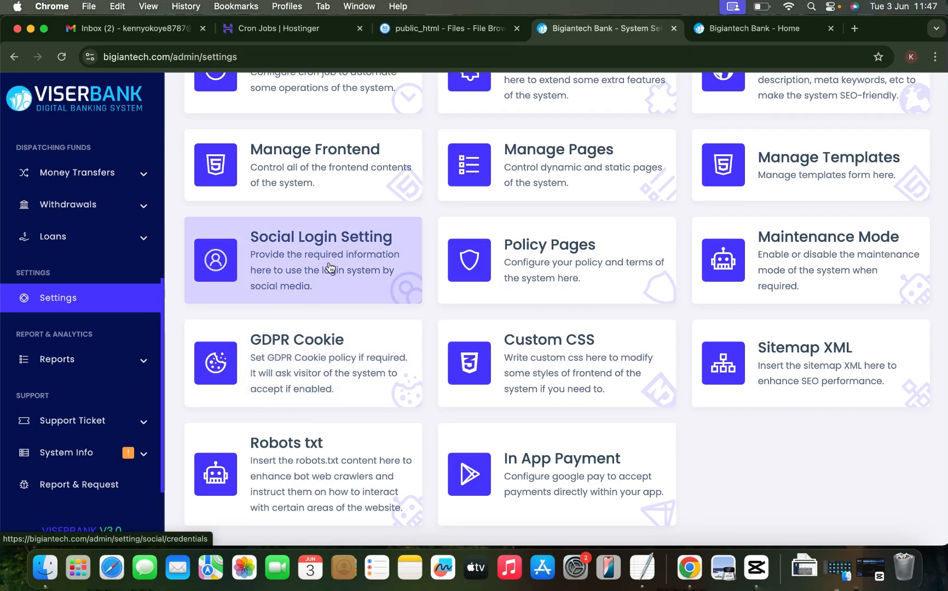
click(332, 261)
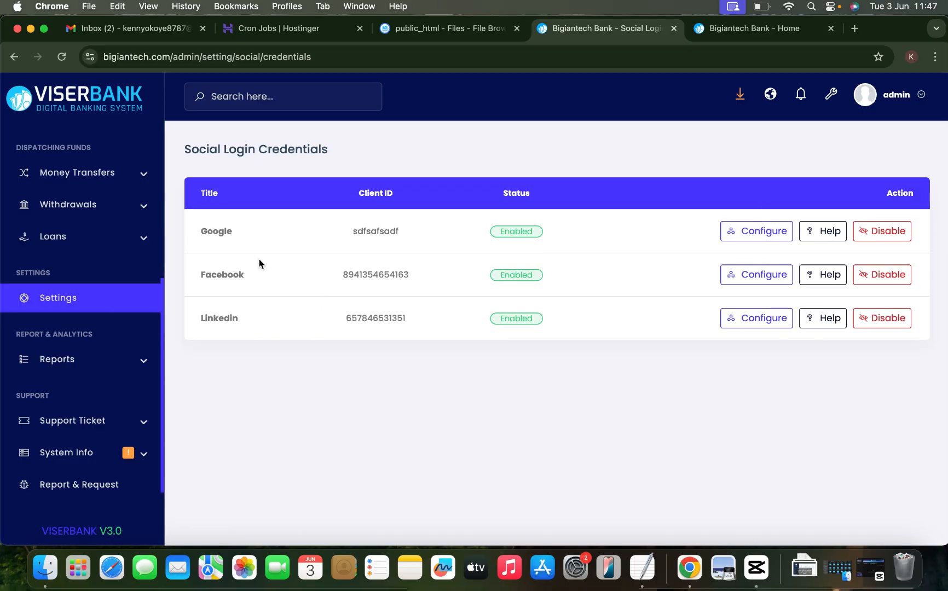
click(124, 309)
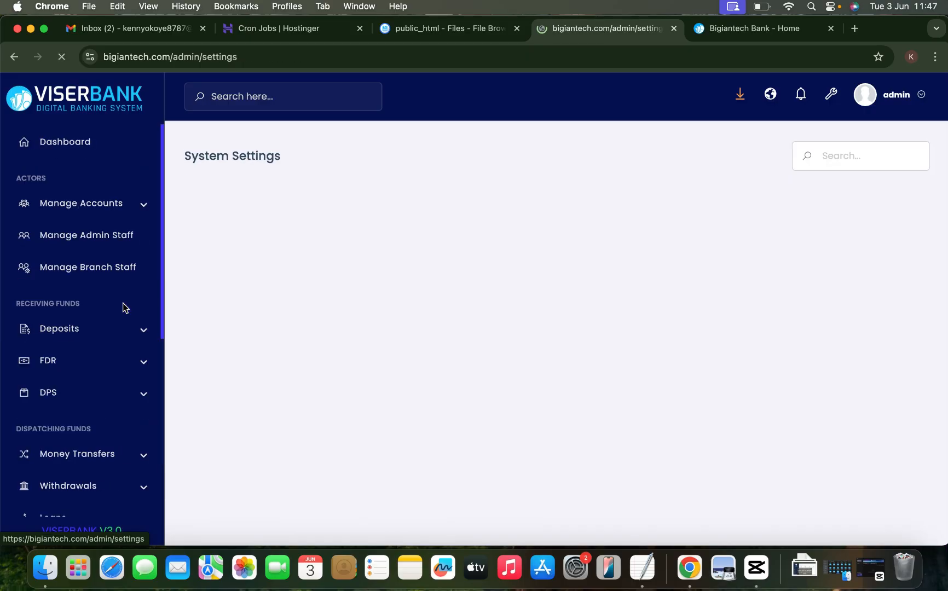
Leave the empty Sitemap XML page, check the empty Robots txt page, and return to Settings
scroll(711, 346, down, 10)
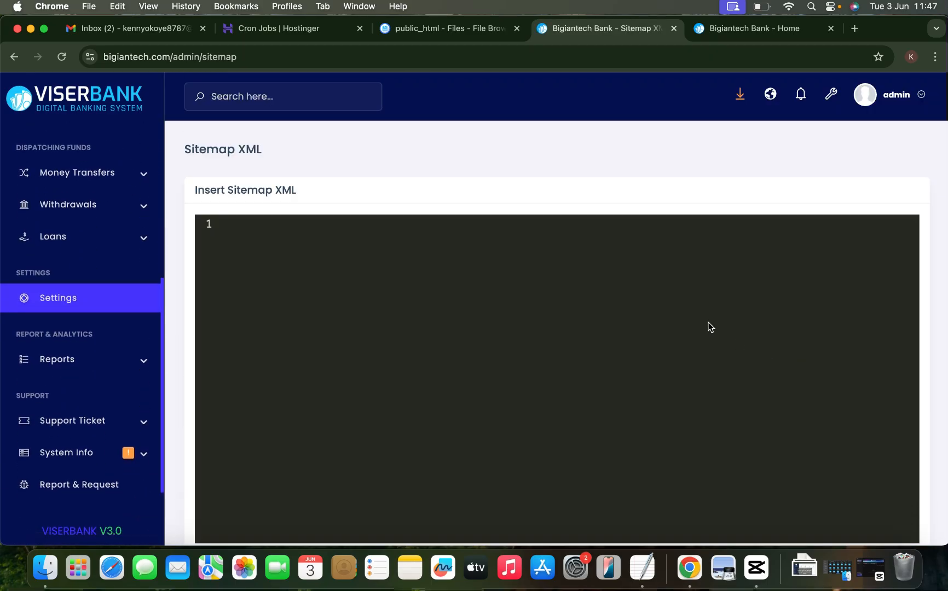
scroll(461, 206, down, 3)
scroll(461, 205, up, 3)
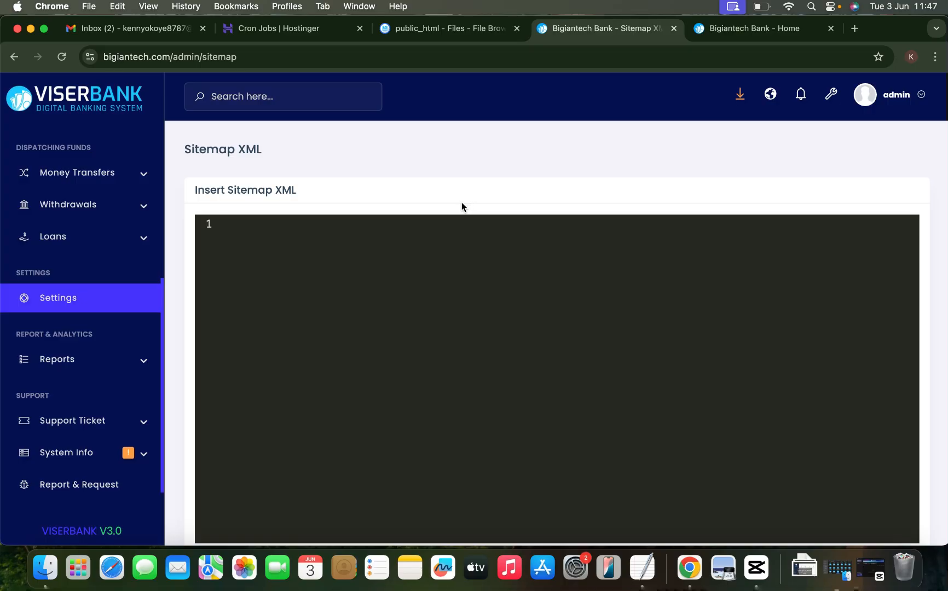
scroll(461, 205, down, 3)
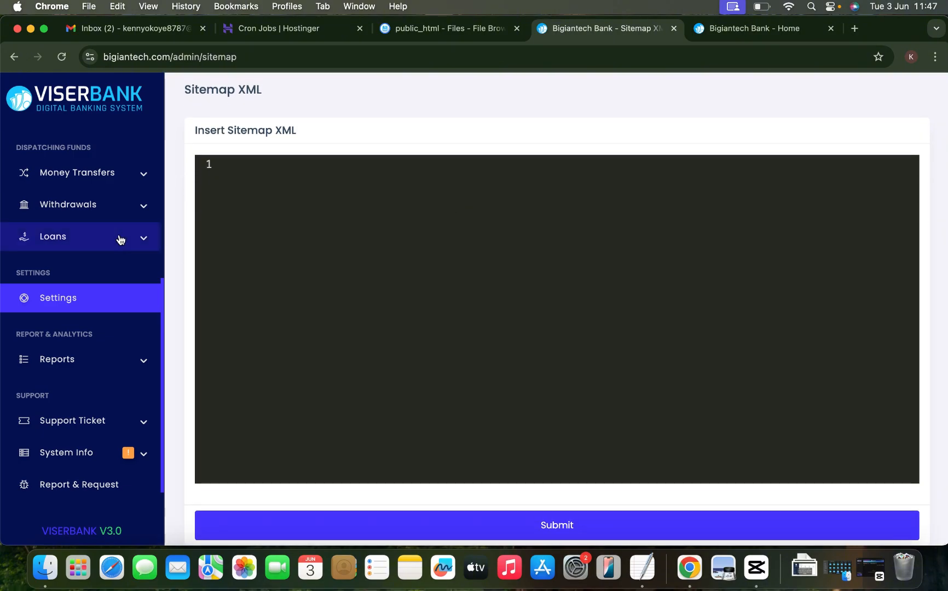
click(89, 304)
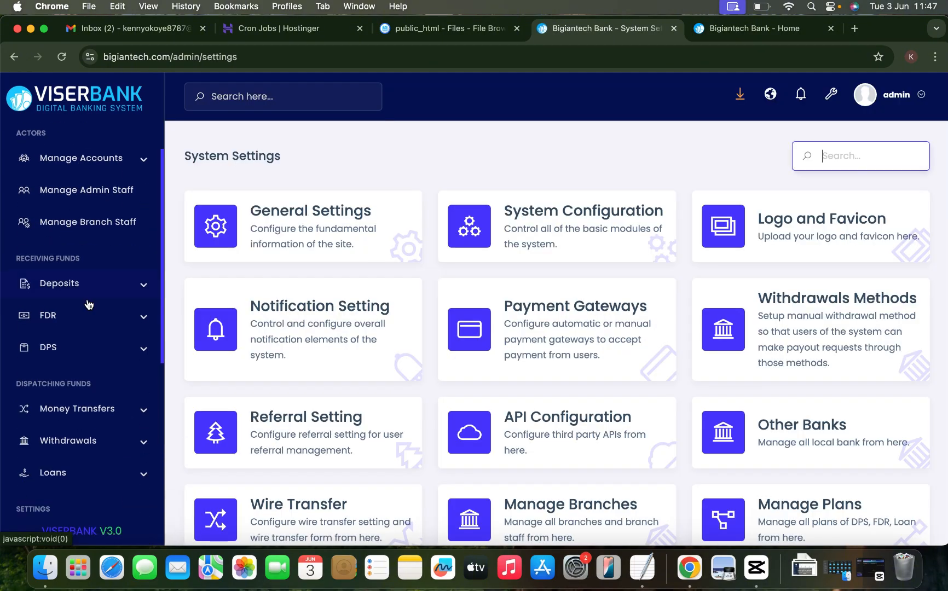
scroll(698, 320, down, 8)
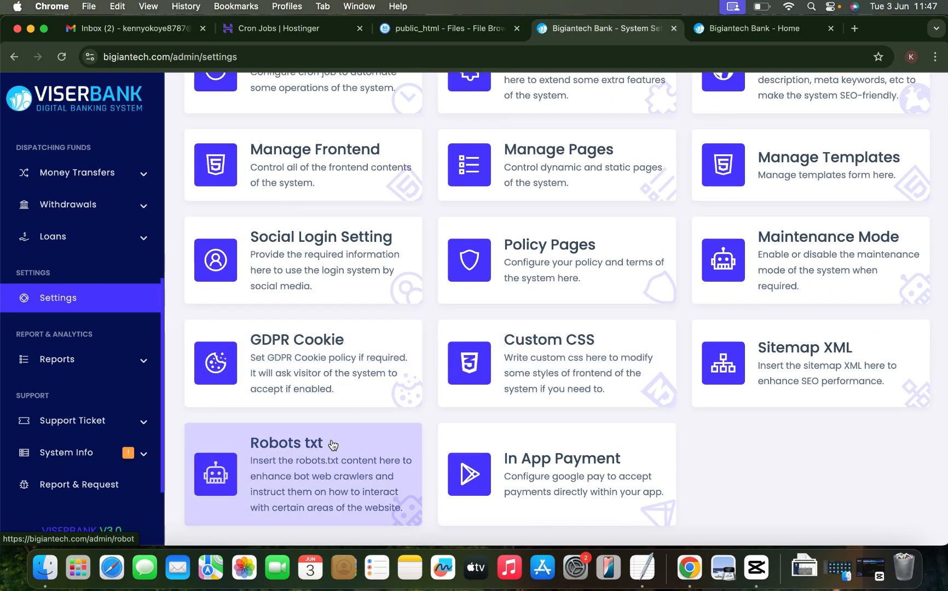
click(330, 455)
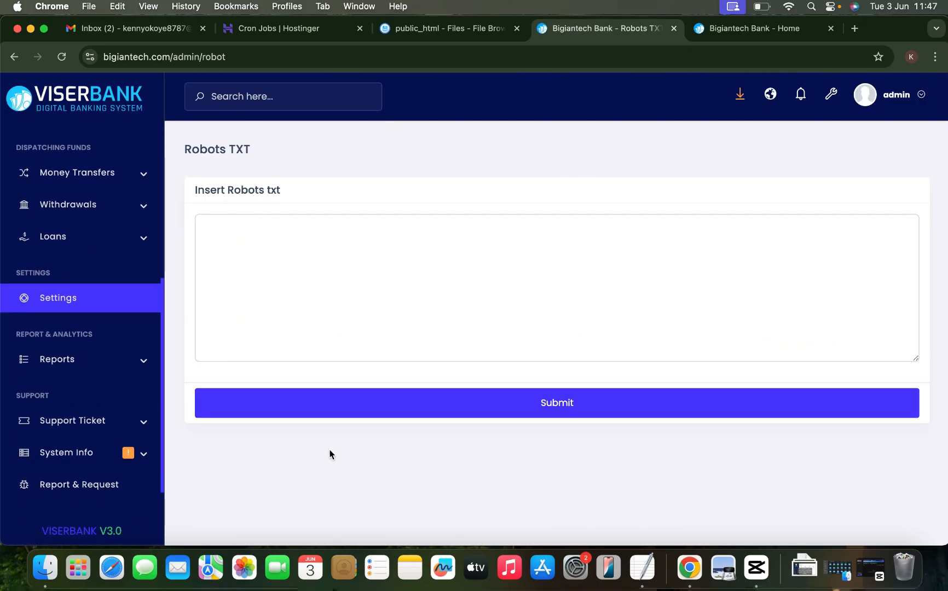
click(80, 302)
scroll(755, 241, down, 10)
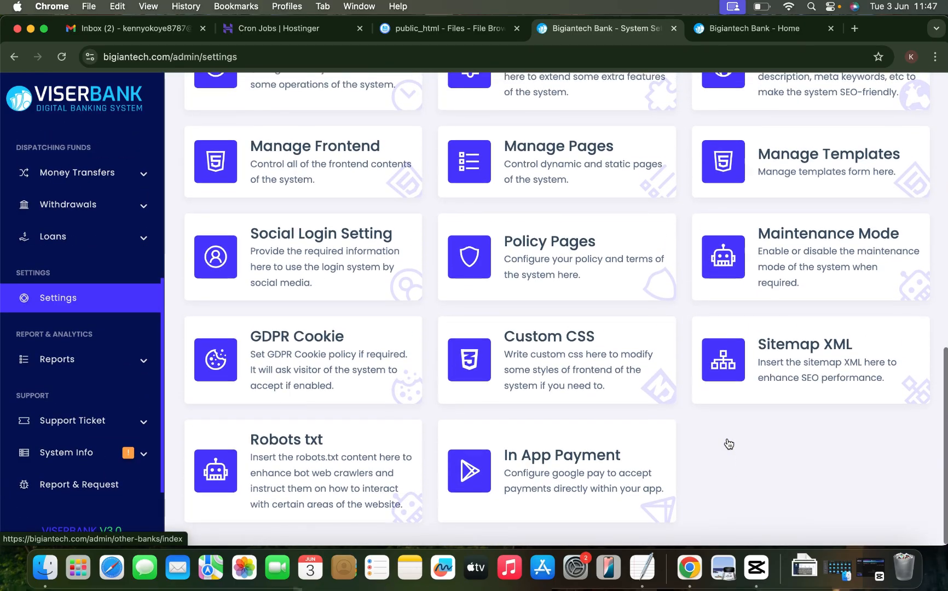
Read through the In App Payment configuration guide for Google Play
click(618, 463)
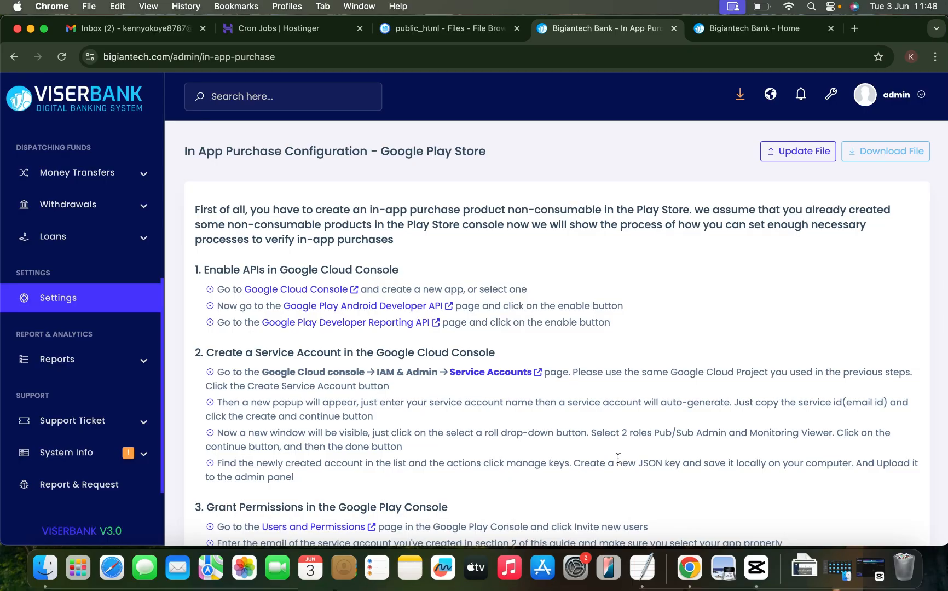
scroll(618, 458, down, 3)
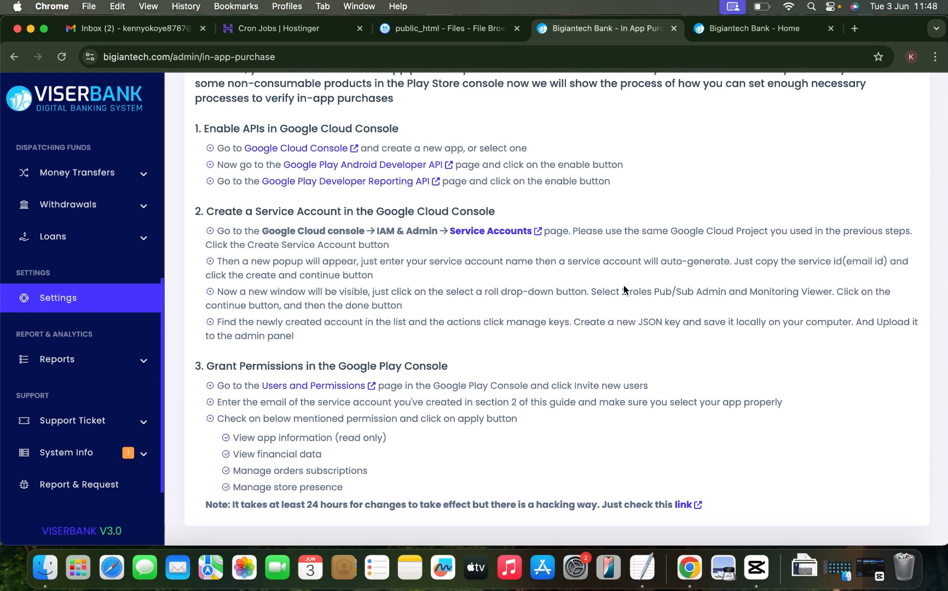
scroll(542, 336, up, 3)
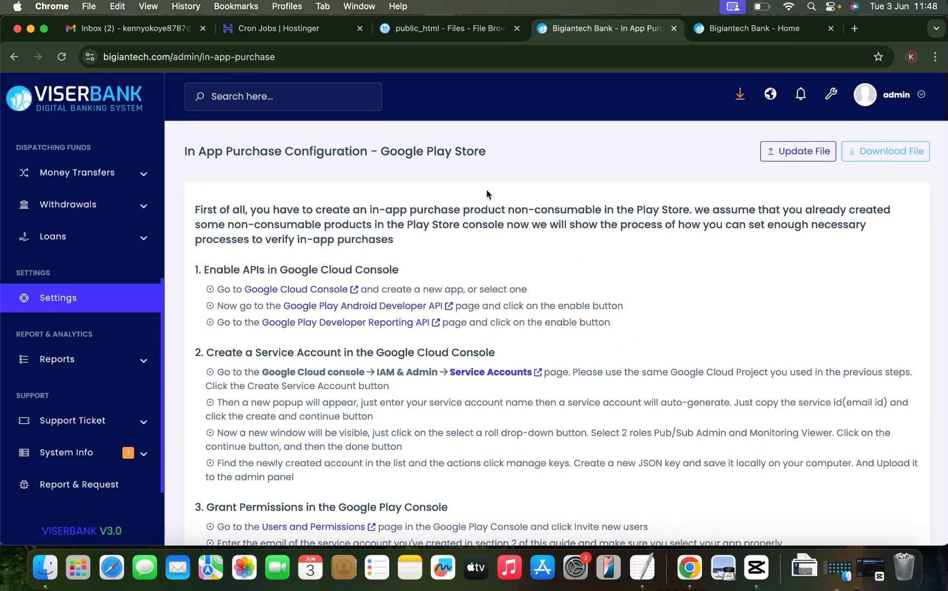
scroll(552, 268, down, 3)
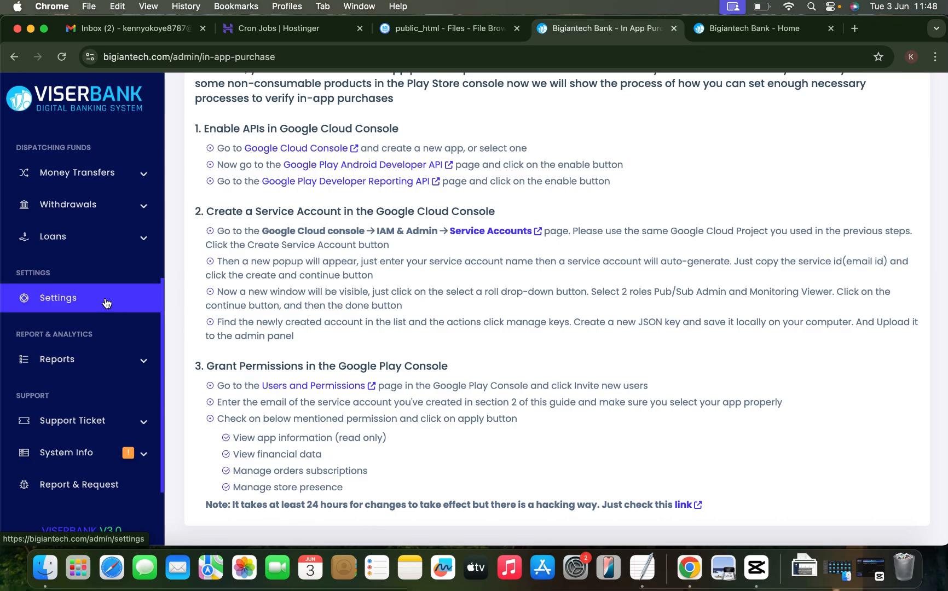
Expand and collapse the System Info, Reports and Deposits menus, then switch to the public home page
click(143, 456)
scroll(134, 450, down, 4)
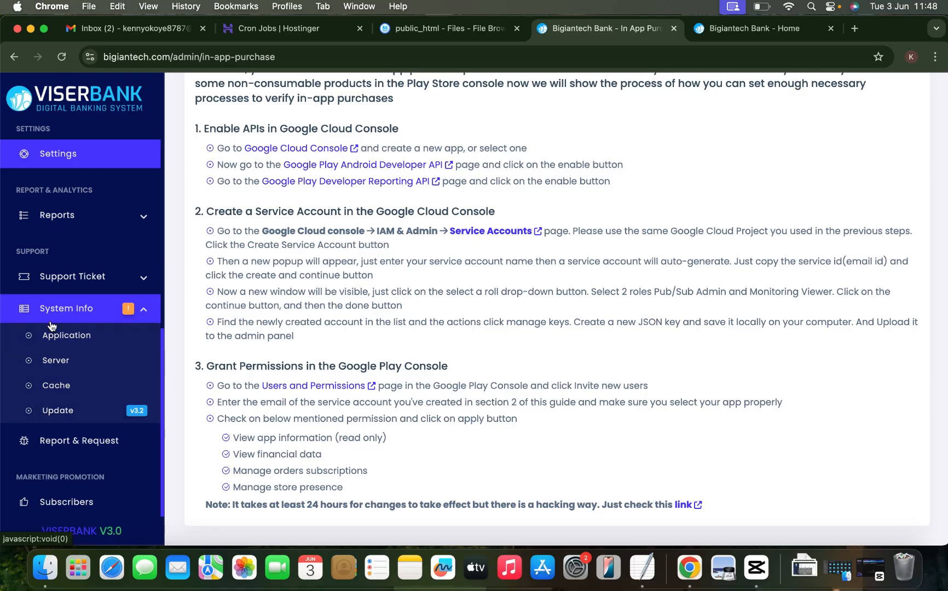
click(141, 309)
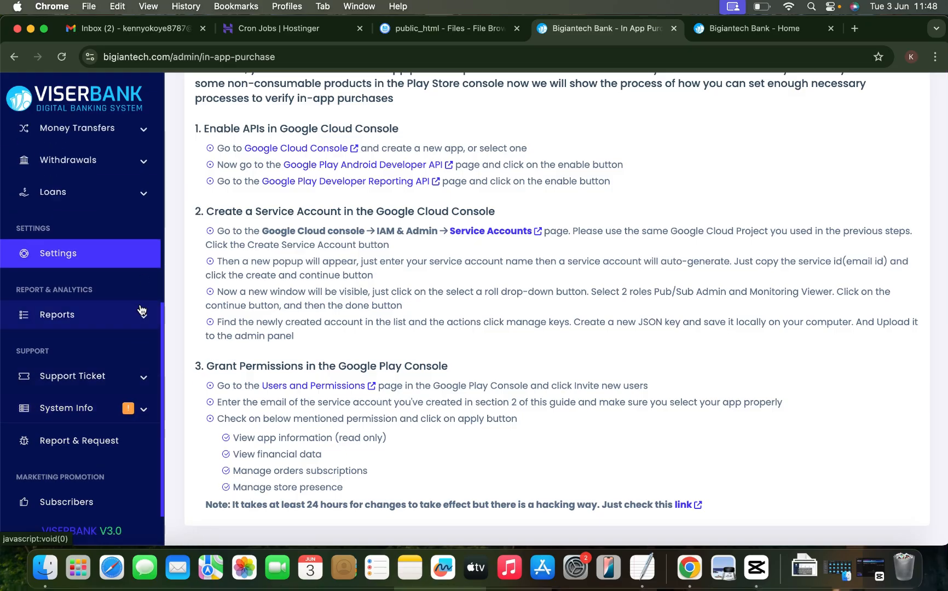
click(116, 324)
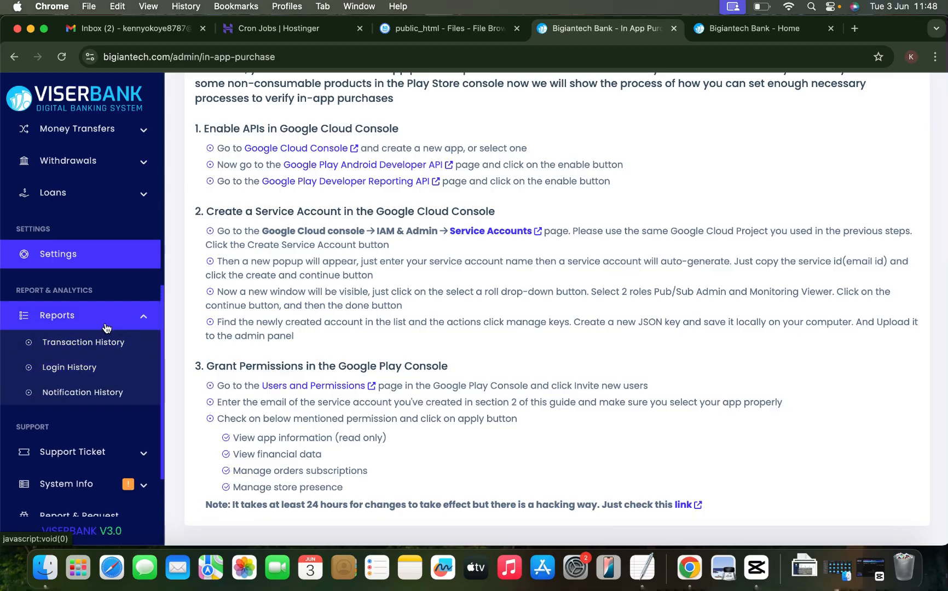
scroll(105, 332, up, 6)
scroll(107, 328, up, 1)
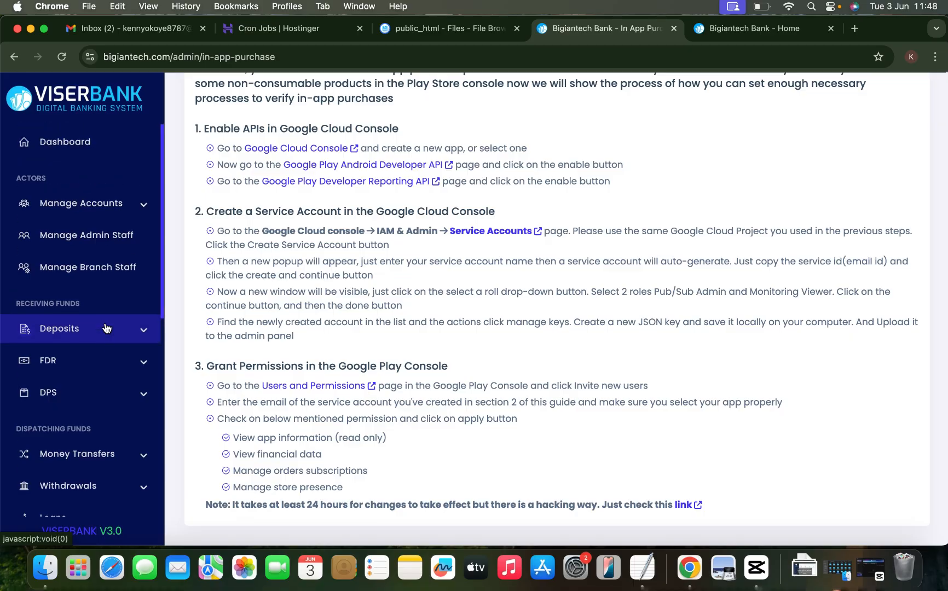
click(85, 331)
click(85, 331)
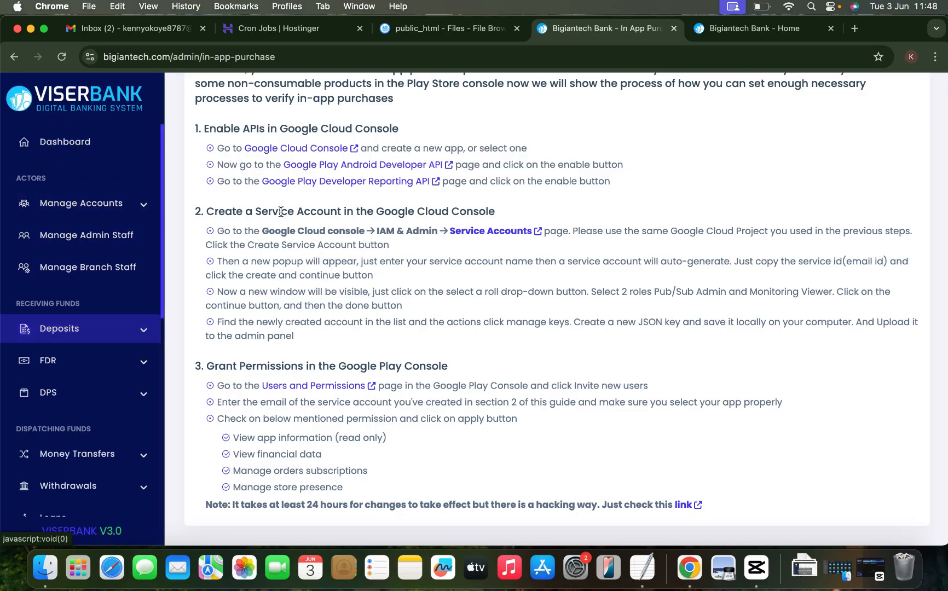
click(715, 27)
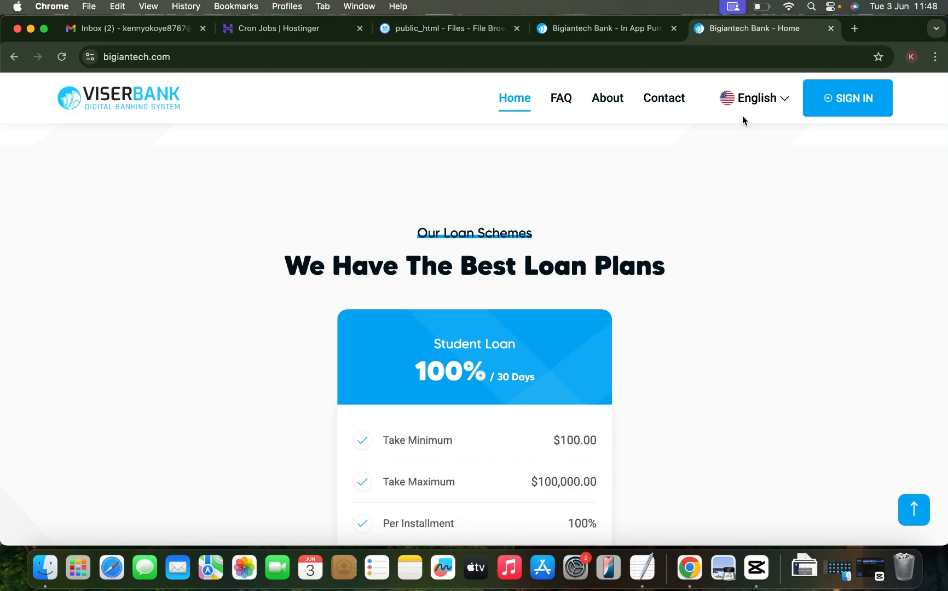
scroll(739, 189, up, 10)
Go from the user sign-in page to the new account registration form
scroll(738, 189, up, 5)
click(837, 145)
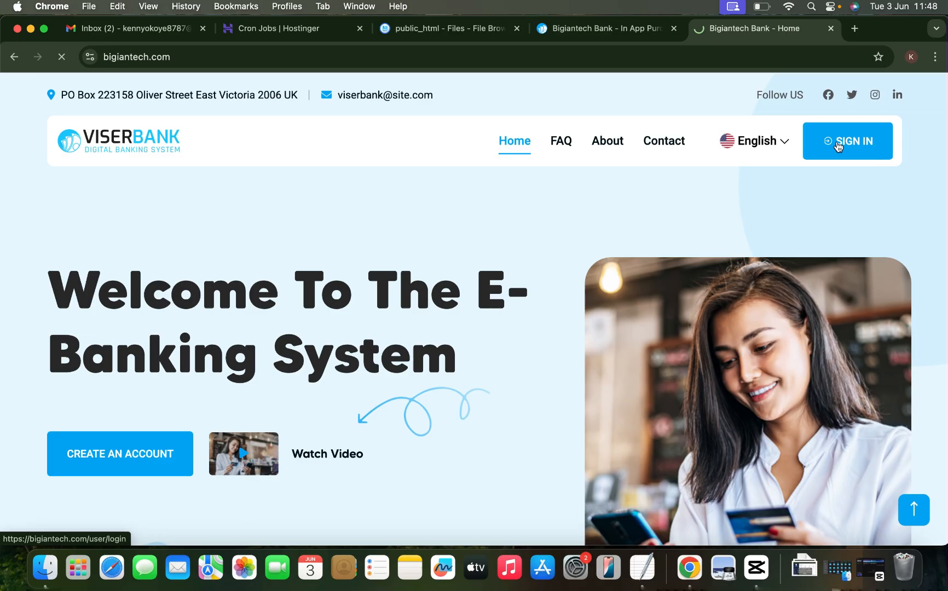
scroll(701, 190, down, 3)
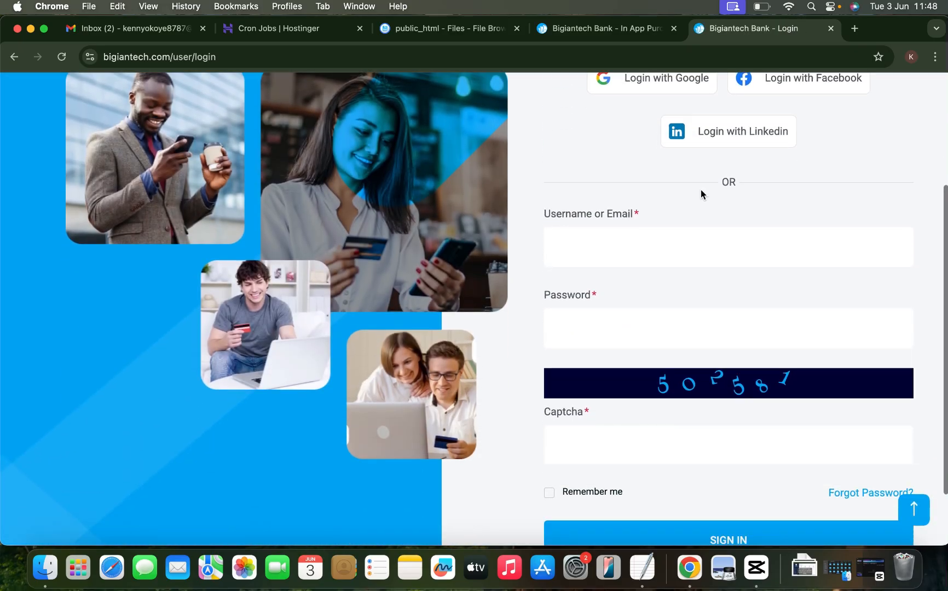
scroll(700, 190, down, 2)
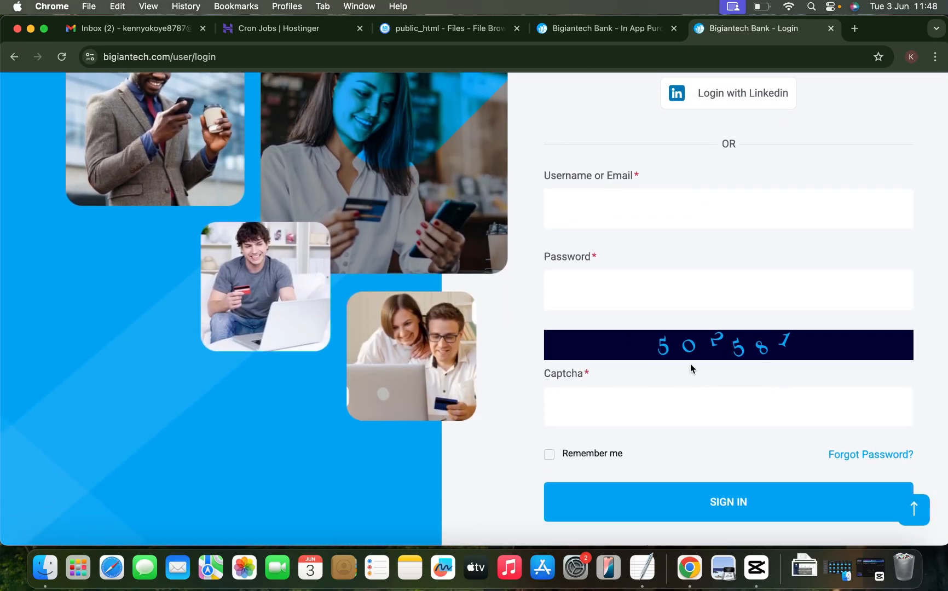
scroll(695, 372, down, 1)
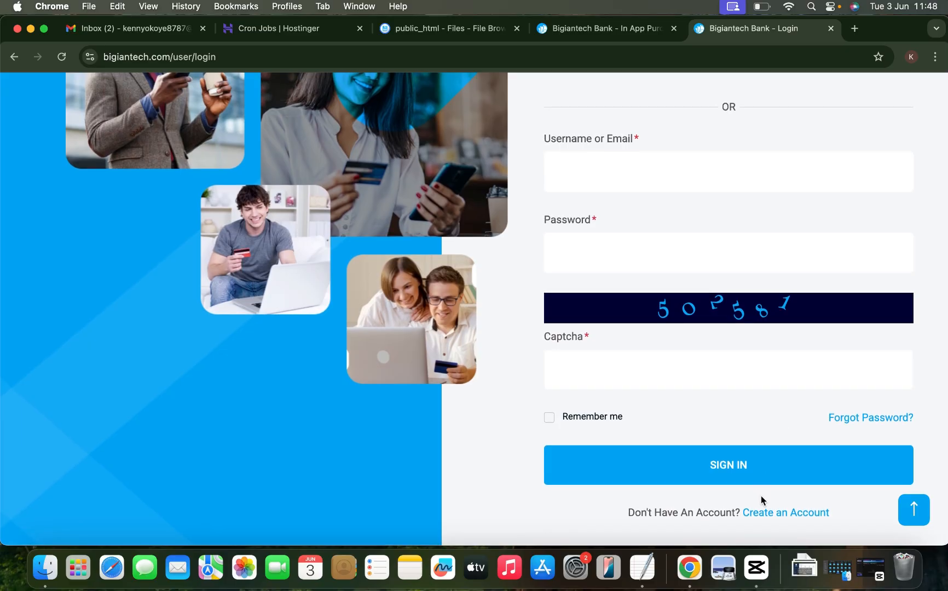
click(773, 513)
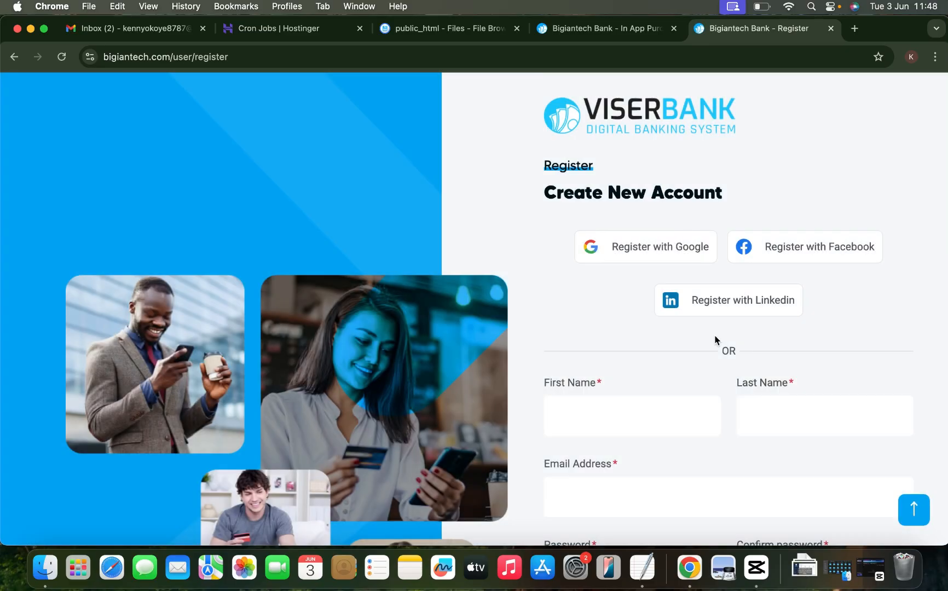
scroll(722, 328, down, 1)
scroll(735, 315, down, 5)
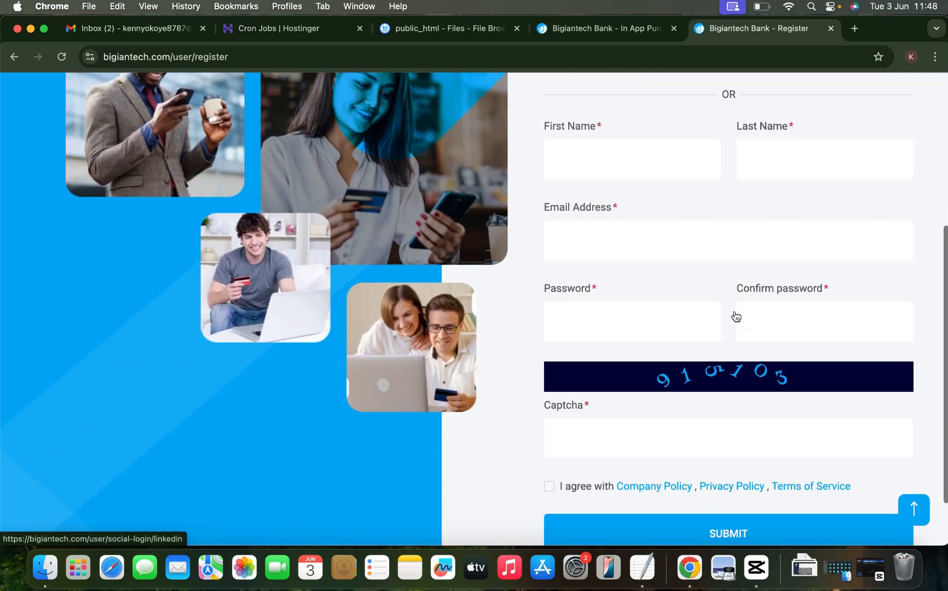
Fill the first and last name from saved autofill suggestions
click(651, 168)
click(647, 192)
click(776, 153)
click(822, 199)
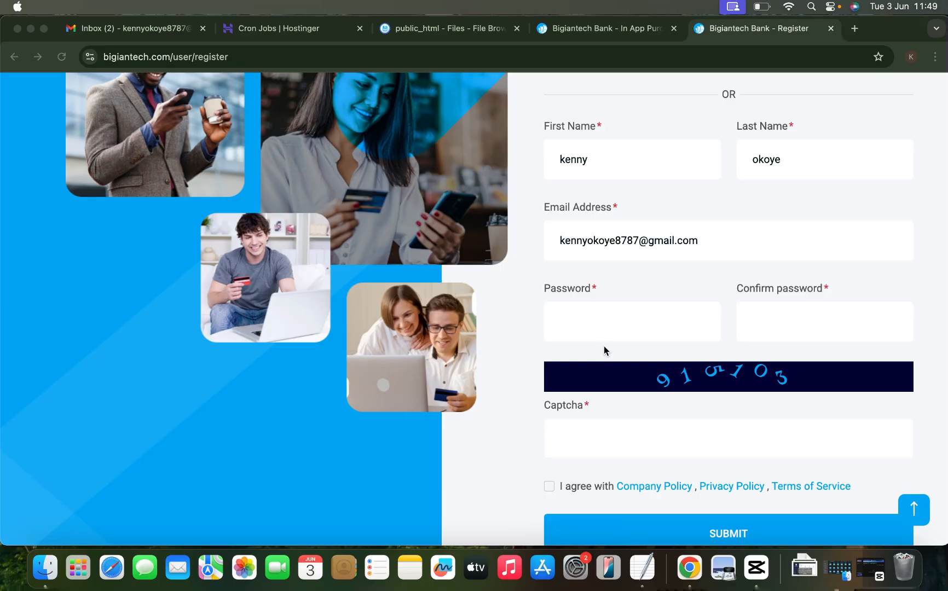
click(608, 319)
Copy the account password from the notes document into both password fields
click(608, 319)
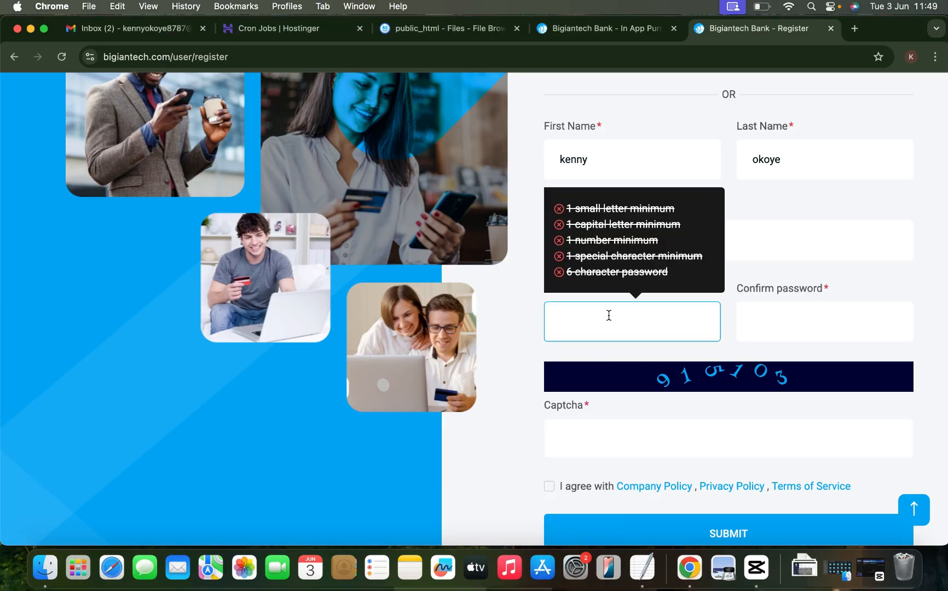
click(642, 567)
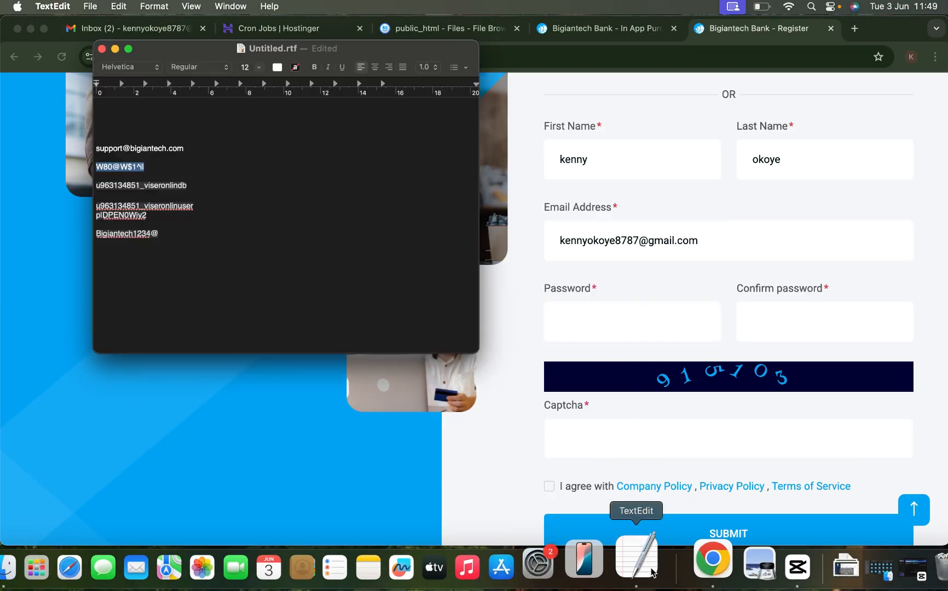
click(176, 231)
drag(176, 230, 93, 234)
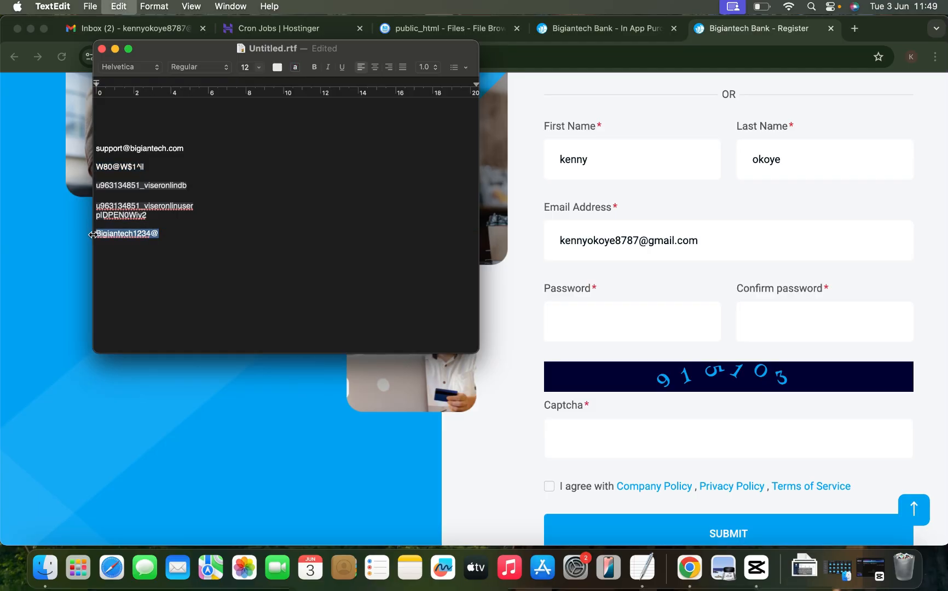
click(573, 326)
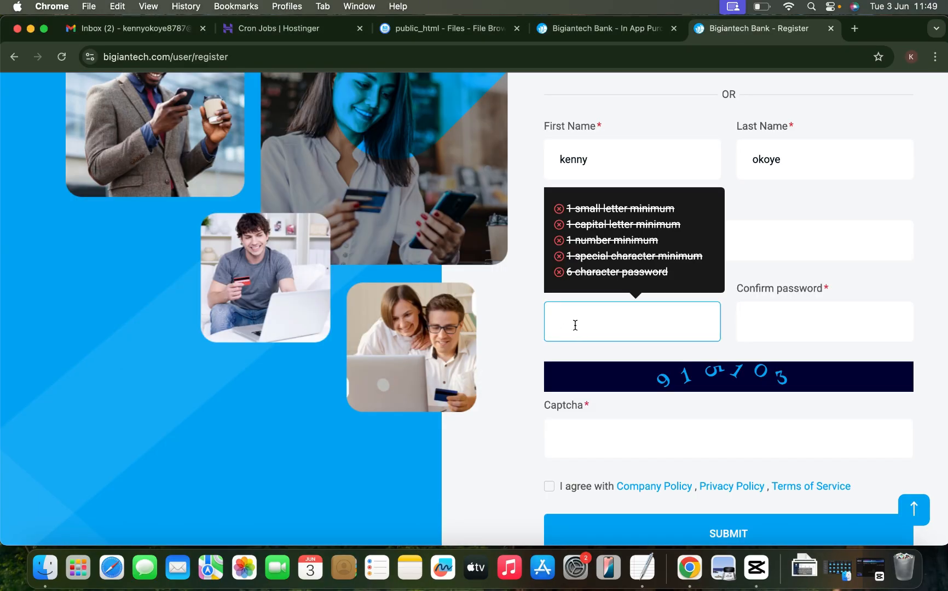
key(super+v)
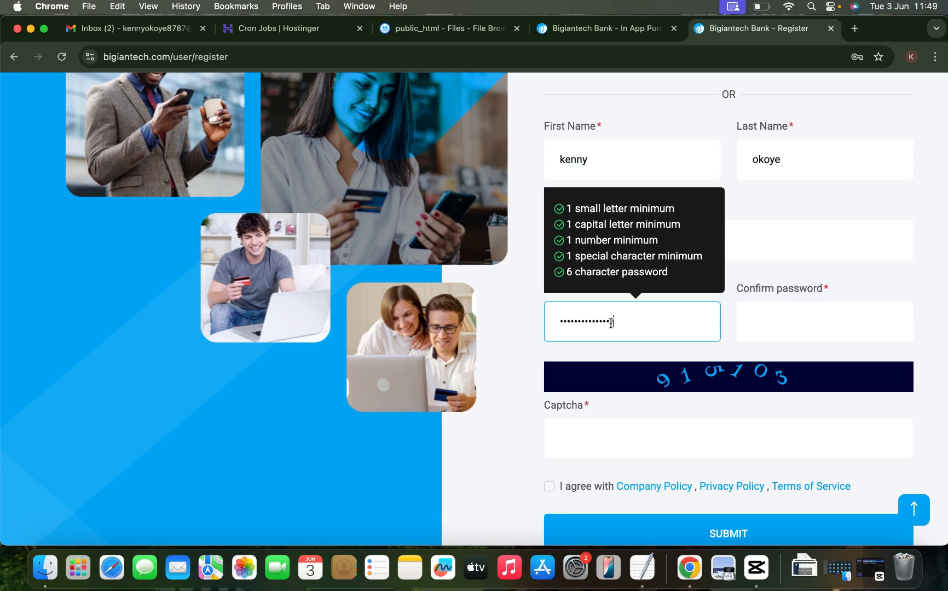
click(759, 323)
key(super+v)
Fill the captcha, accept the company policies, and submit the registration
click(627, 440)
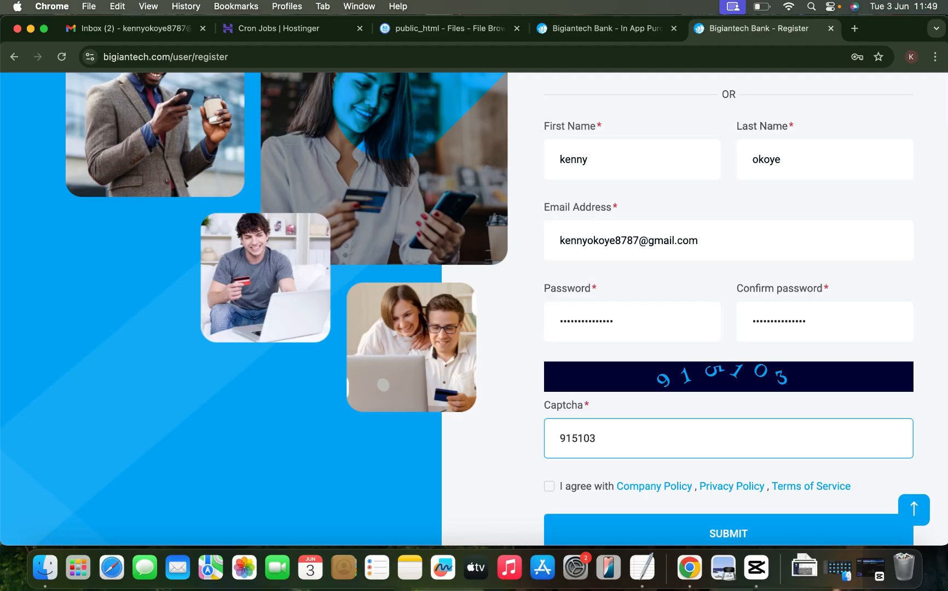
scroll(546, 425, down, 2)
click(548, 419)
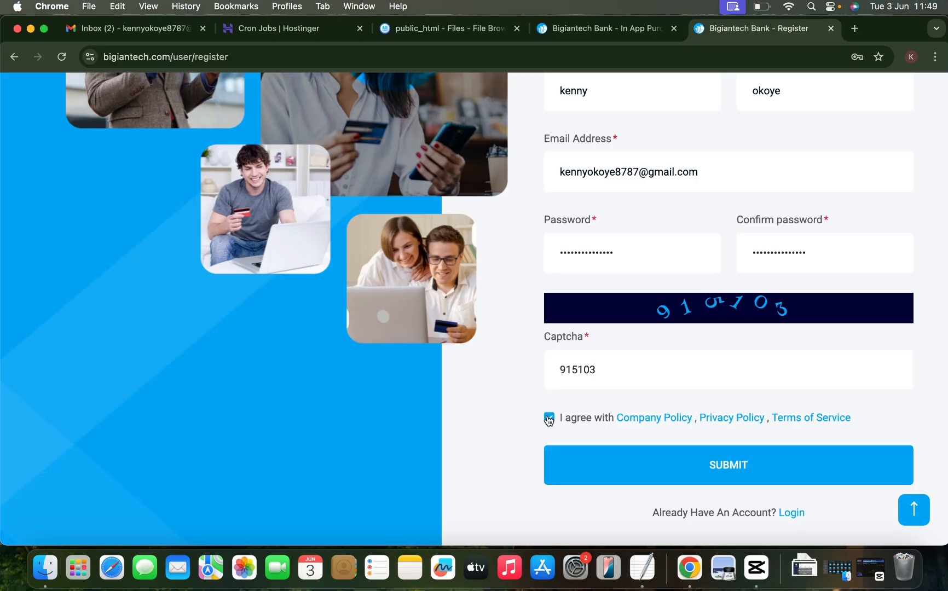
click(654, 475)
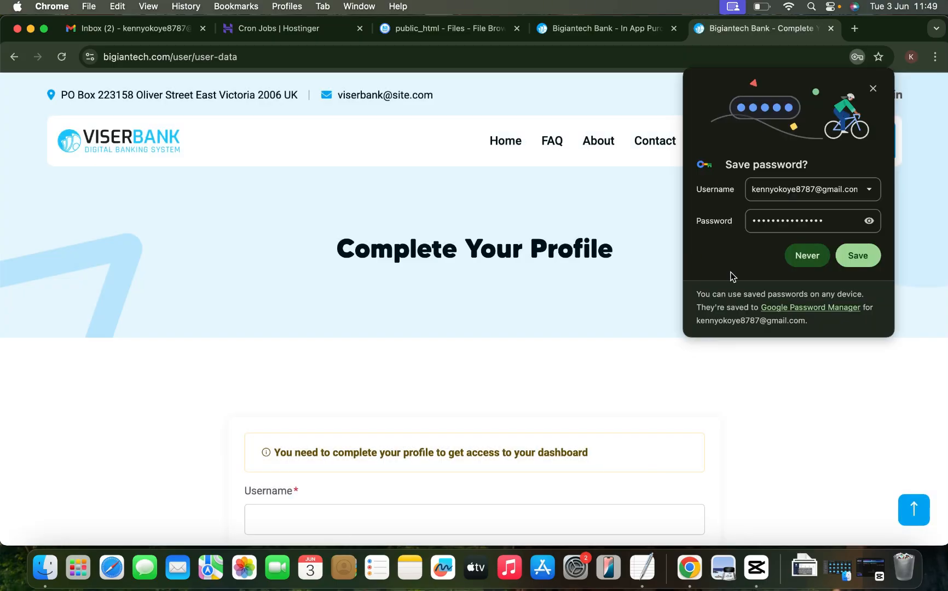
Dismiss the save-password prompt and look over the profile form
click(873, 89)
scroll(610, 297, down, 5)
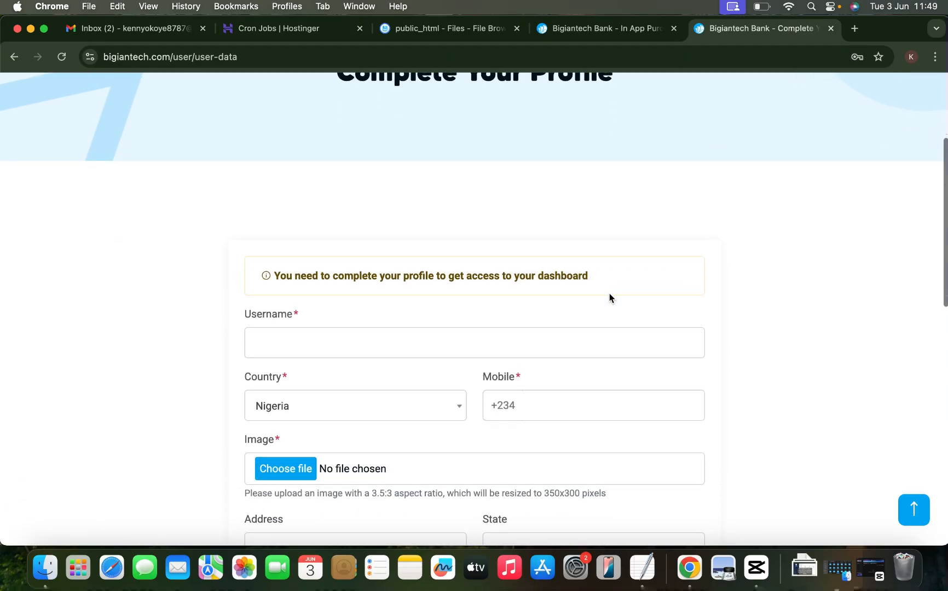
scroll(610, 297, down, 5)
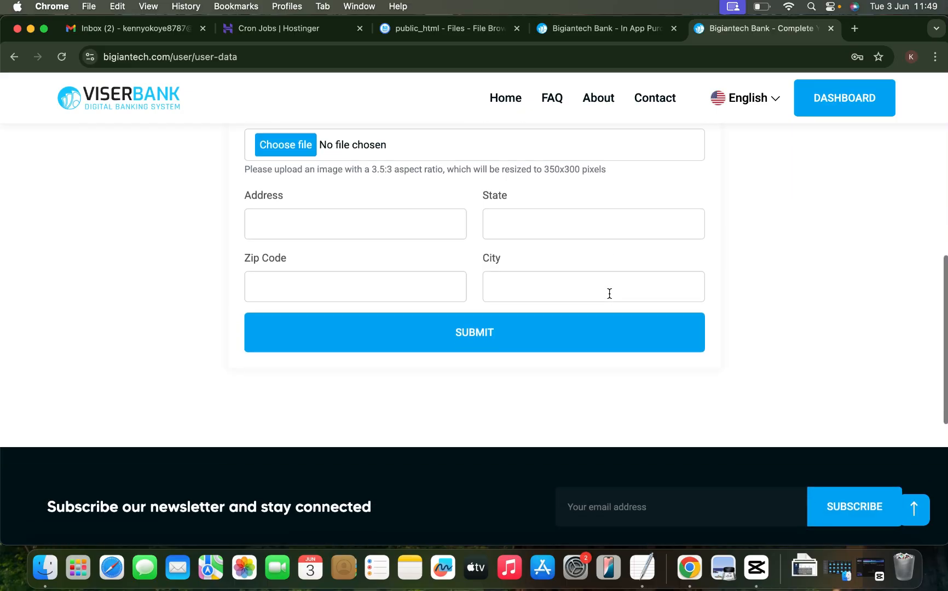
scroll(610, 297, up, 6)
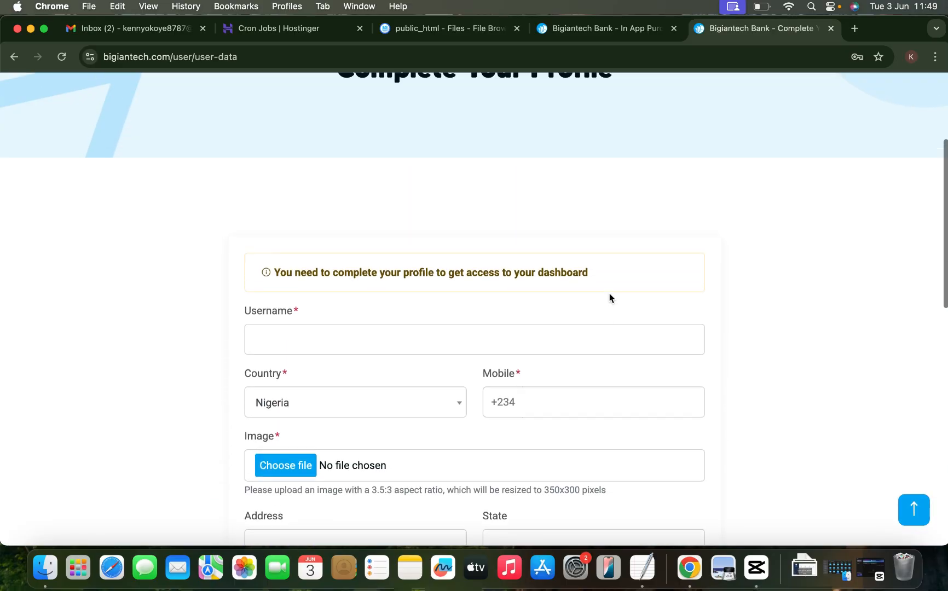
scroll(609, 293, down, 1)
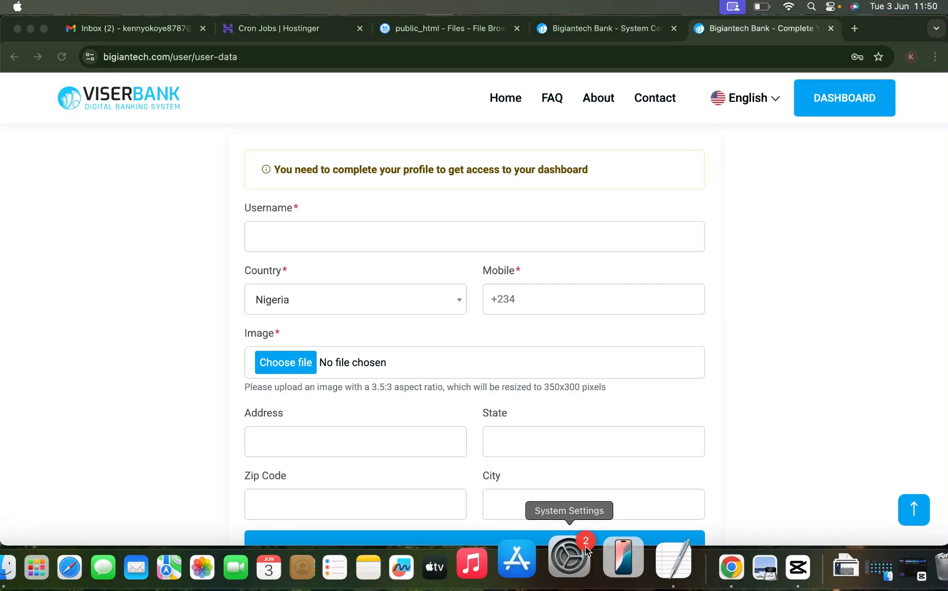
click(572, 569)
scroll(630, 382, down, 2)
scroll(630, 382, up, 3)
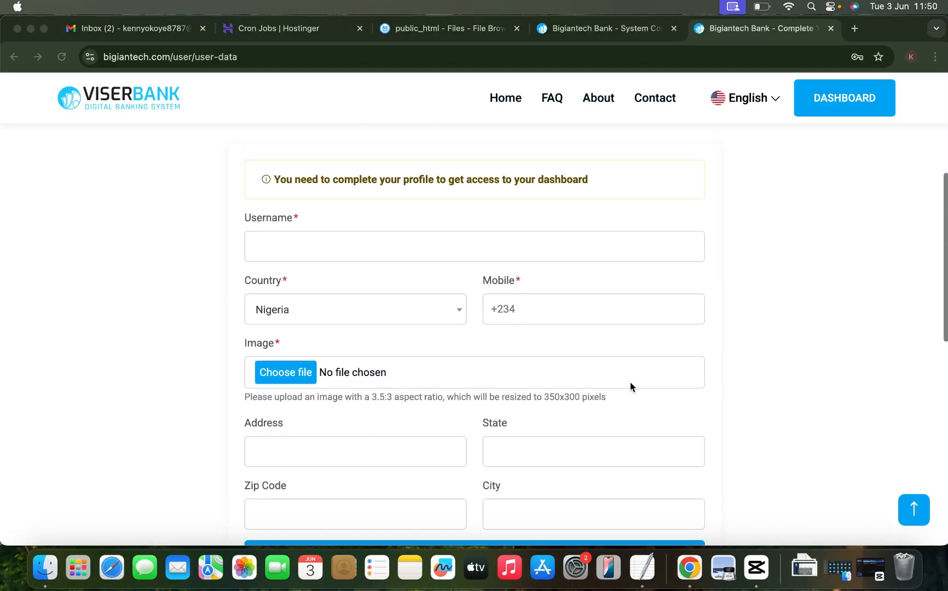
Fill the username from a saved autofill suggestion
click(458, 249)
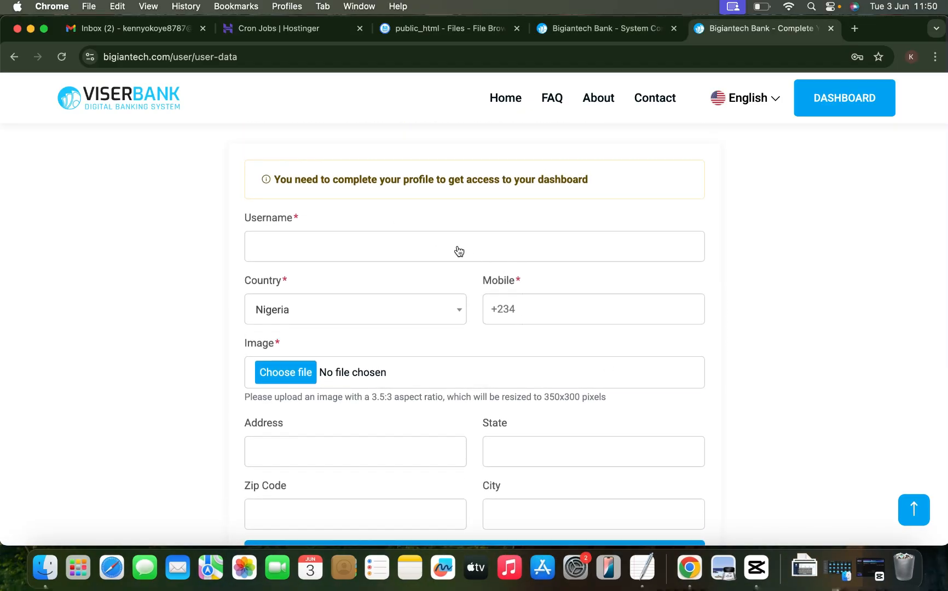
click(457, 246)
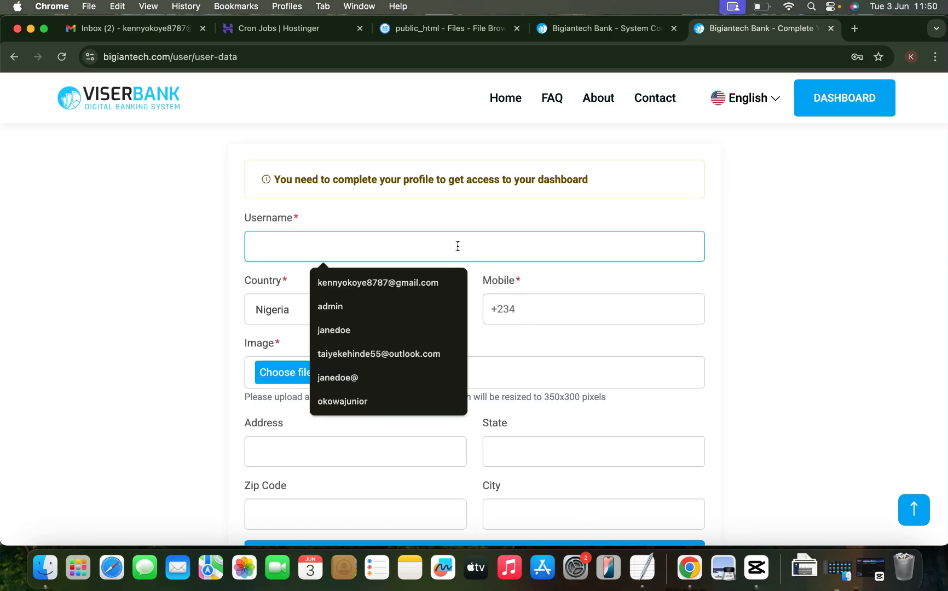
click(361, 331)
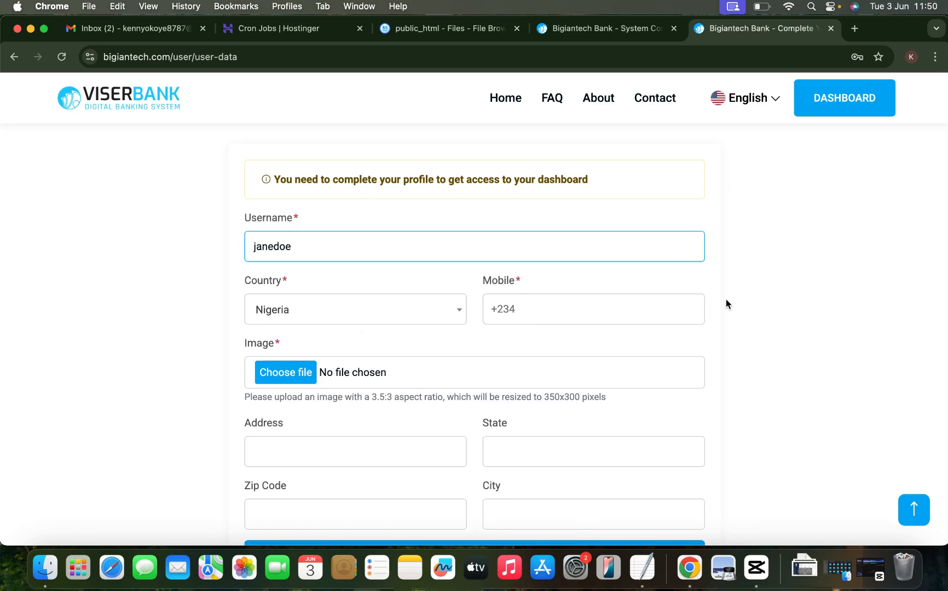
scroll(725, 299, down, 5)
scroll(661, 263, up, 2)
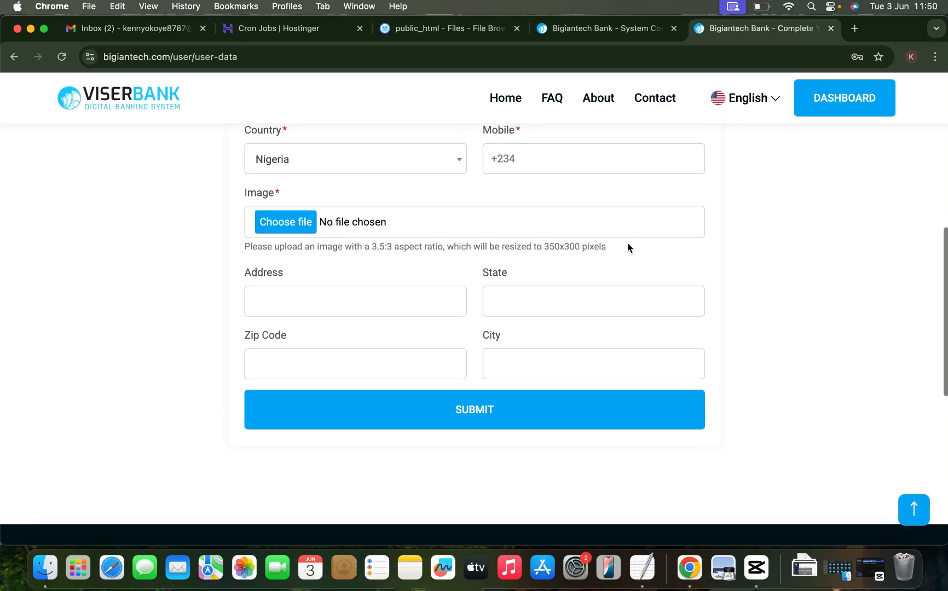
Enter the mobile number and city, then submit the completed profile
click(589, 190)
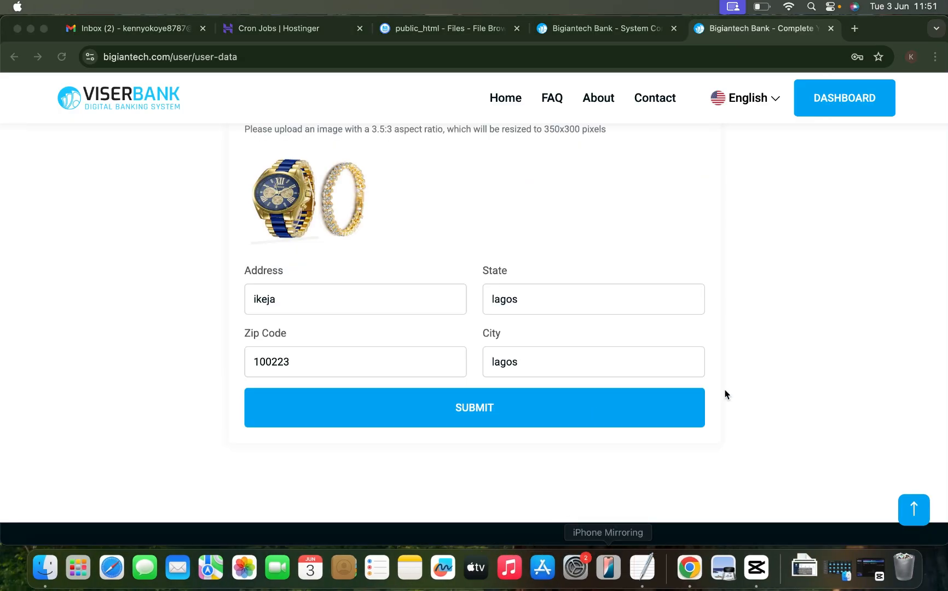
scroll(725, 394, up, 4)
scroll(724, 394, up, 2)
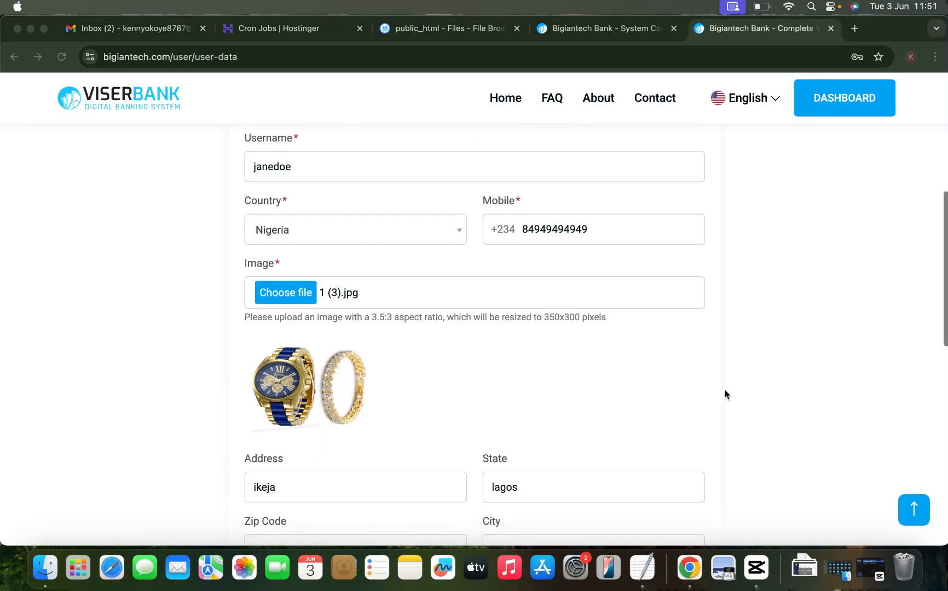
scroll(725, 394, down, 5)
click(543, 407)
click(543, 405)
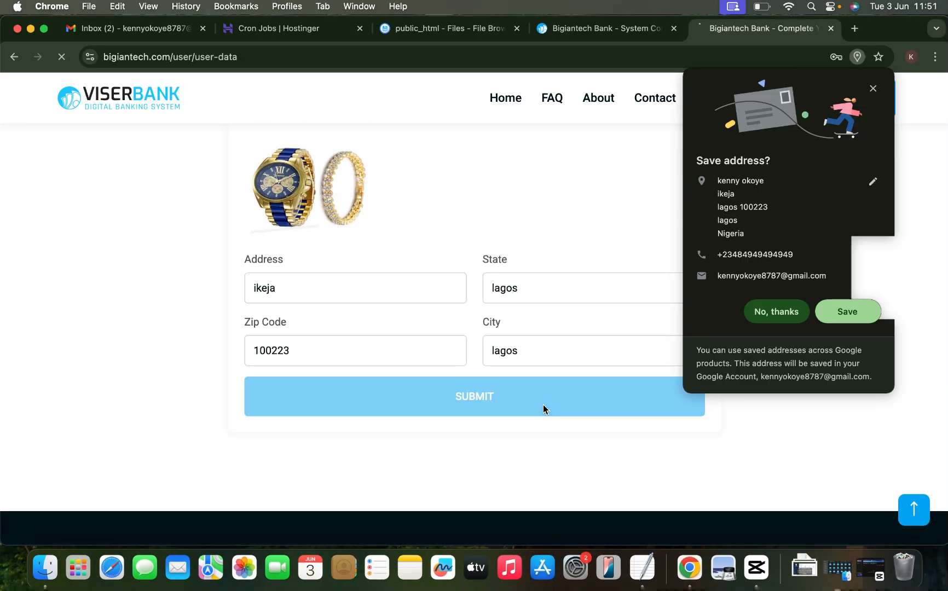
Dismiss Chrome's save-address offer, reach the Verify Email page, then go to the Gmail inbox
click(873, 90)
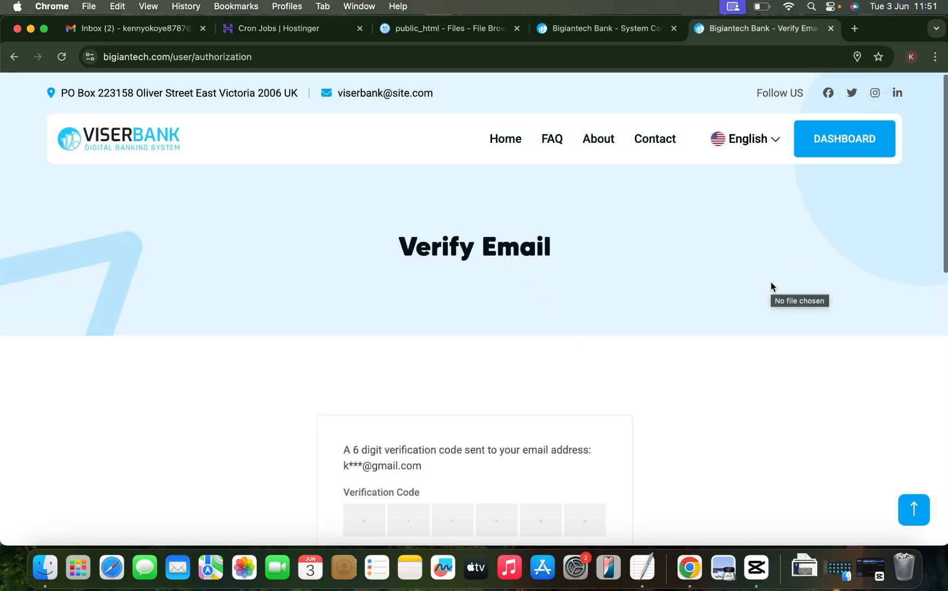
scroll(771, 284, down, 3)
scroll(693, 329, down, 3)
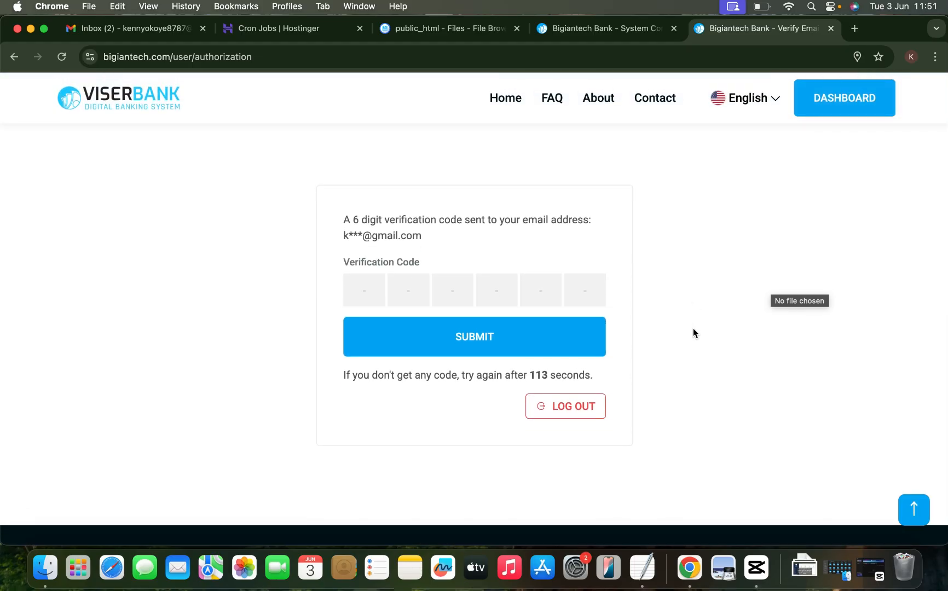
click(131, 31)
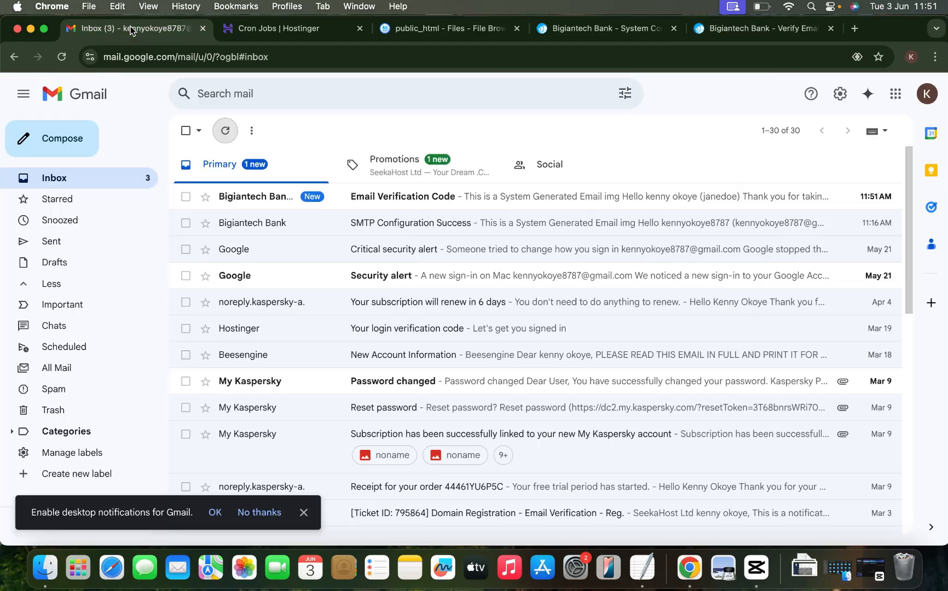
Read the code in the Email Verification Code message, then return to the Verify Email page
click(385, 196)
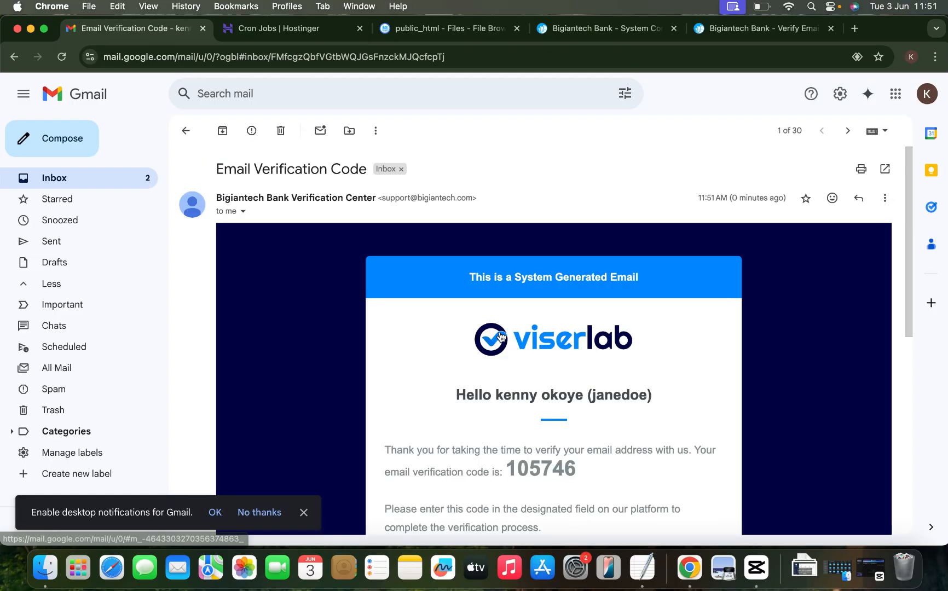
scroll(499, 333, down, 3)
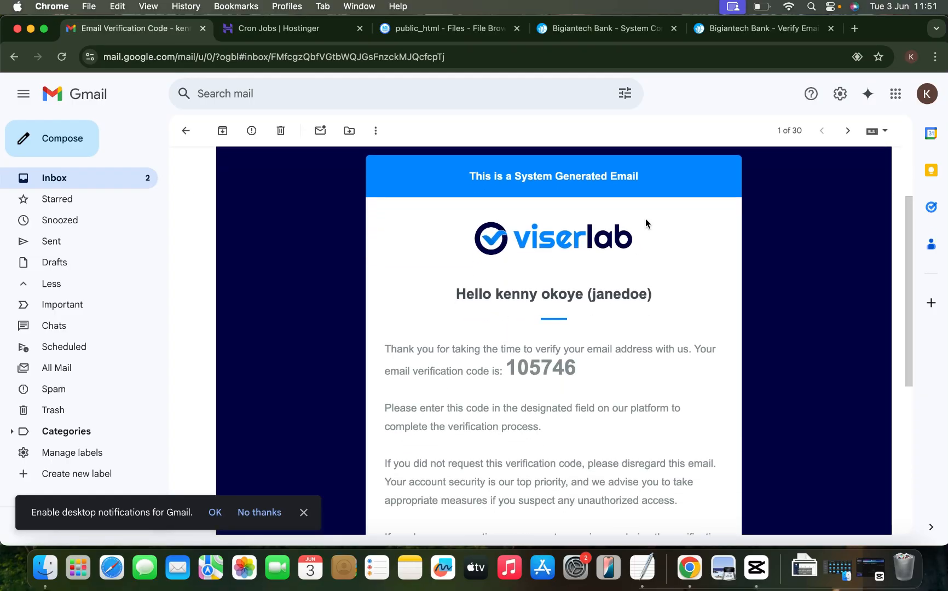
click(734, 32)
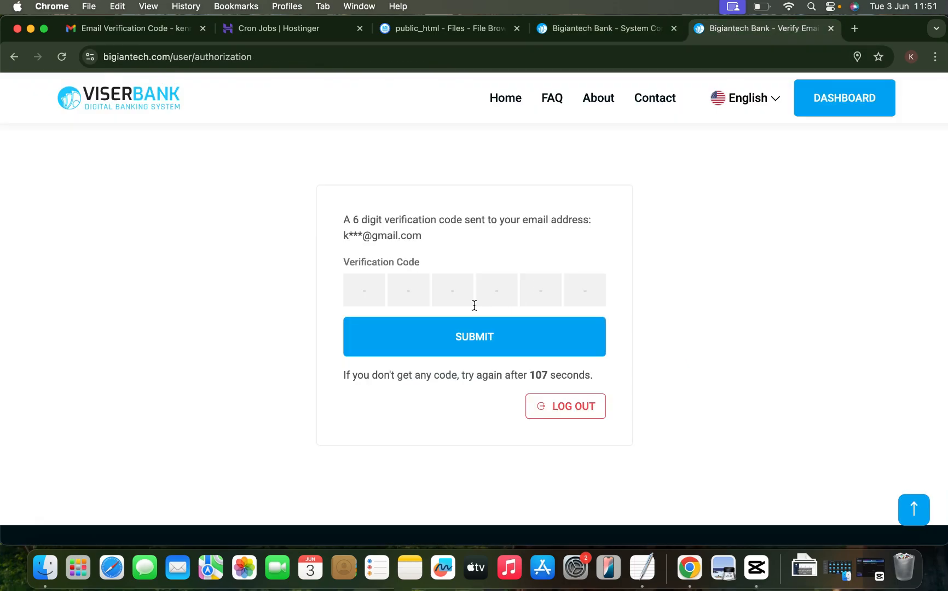
Enter the 6-digit email verification code, then log out at the Verify Mobile Number step
click(371, 289)
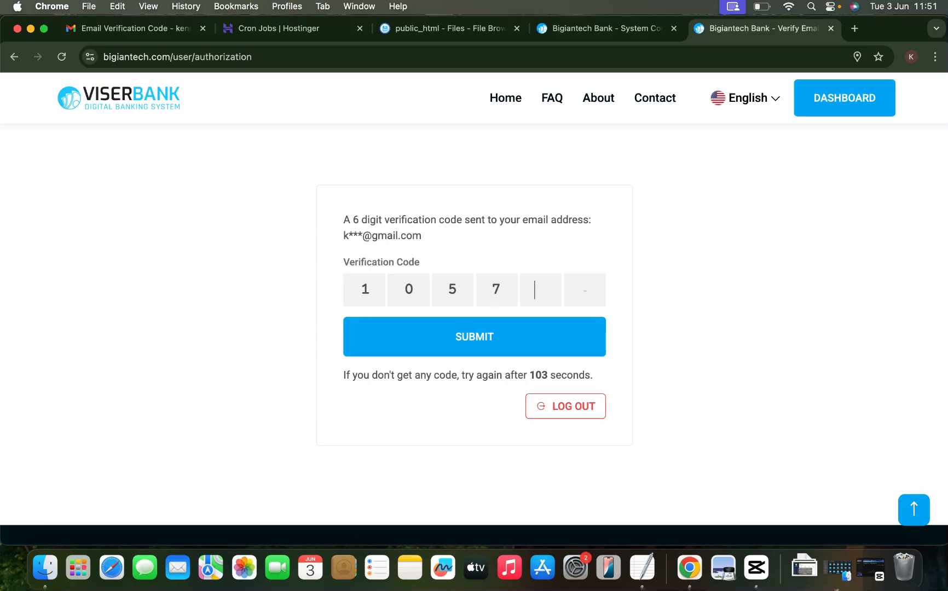
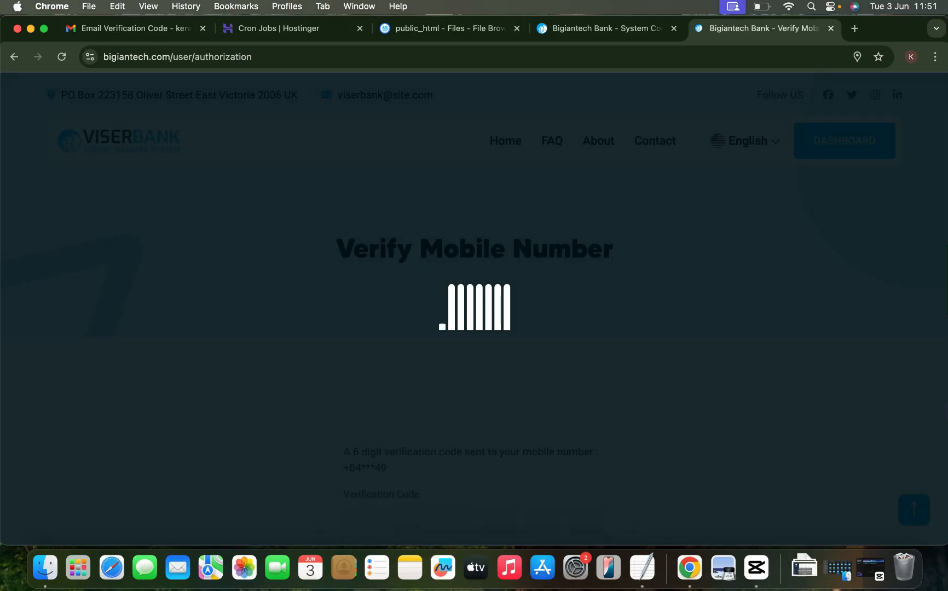
scroll(517, 332, down, 2)
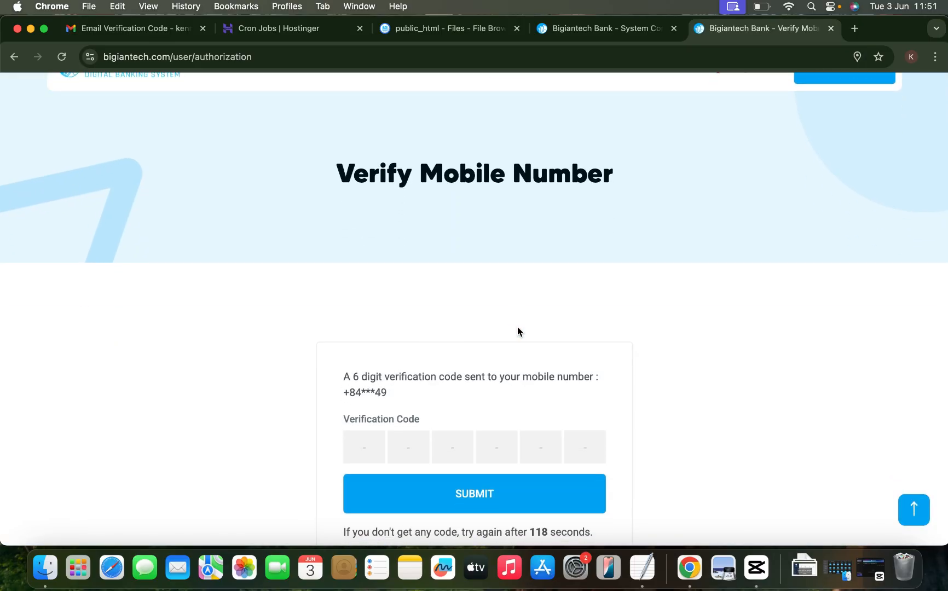
scroll(517, 327, down, 1)
scroll(517, 327, down, 1)
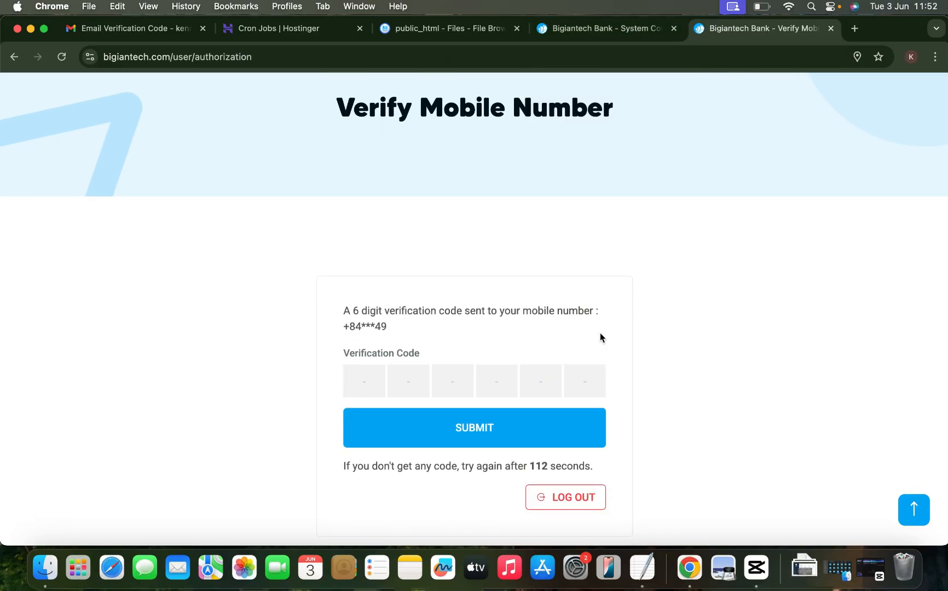
click(552, 496)
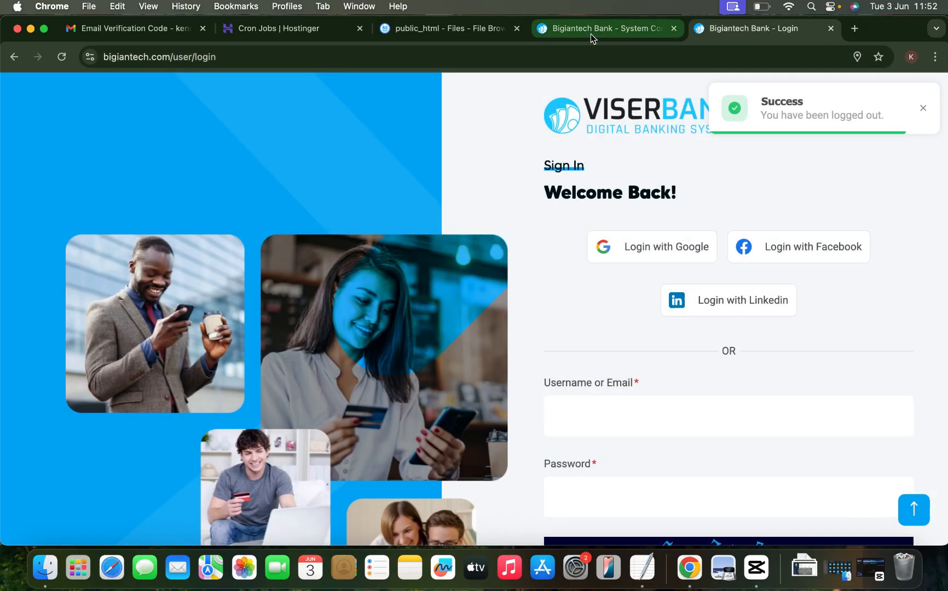
Switch Mobile Verification to Disable in the admin System Configuration page
click(589, 29)
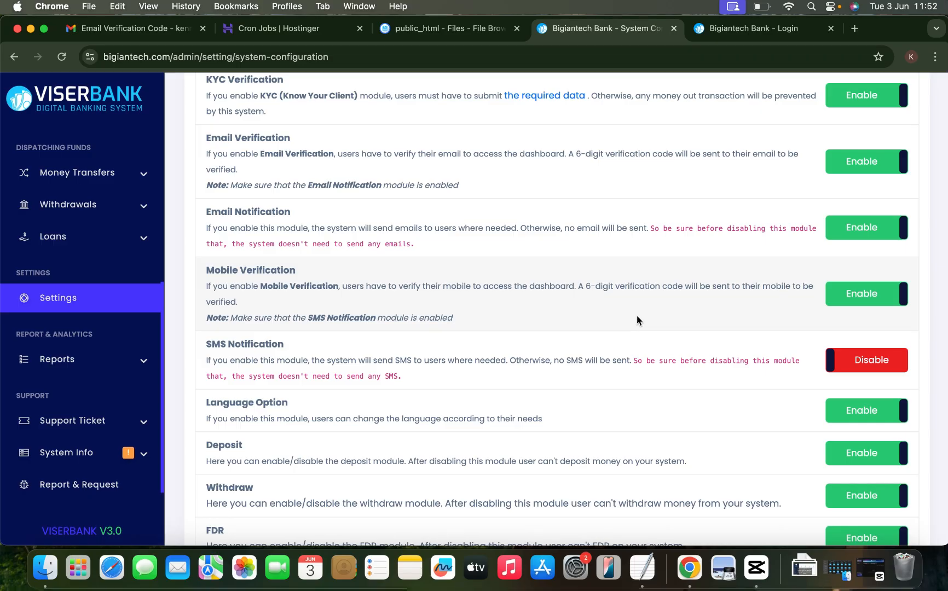
click(860, 294)
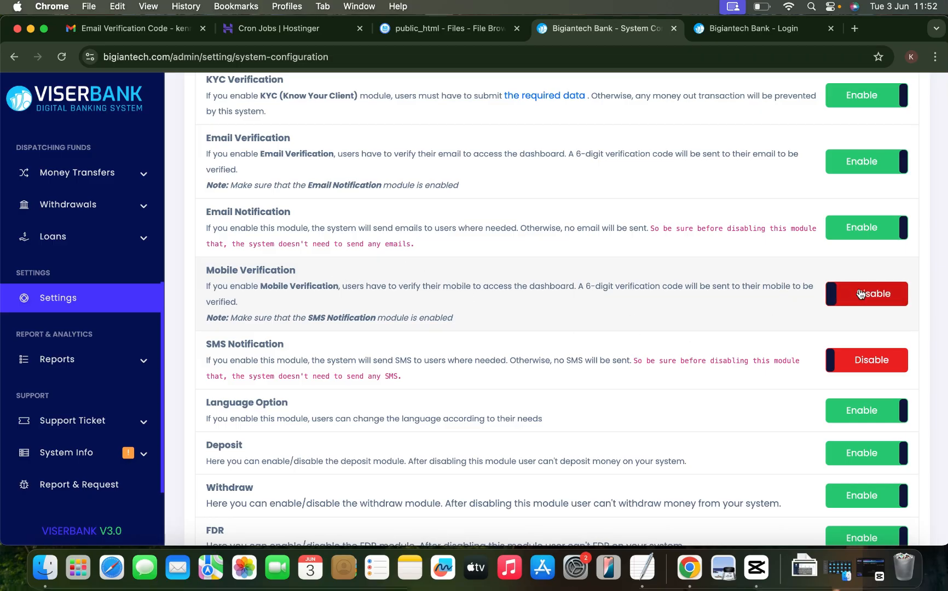
scroll(662, 276, down, 10)
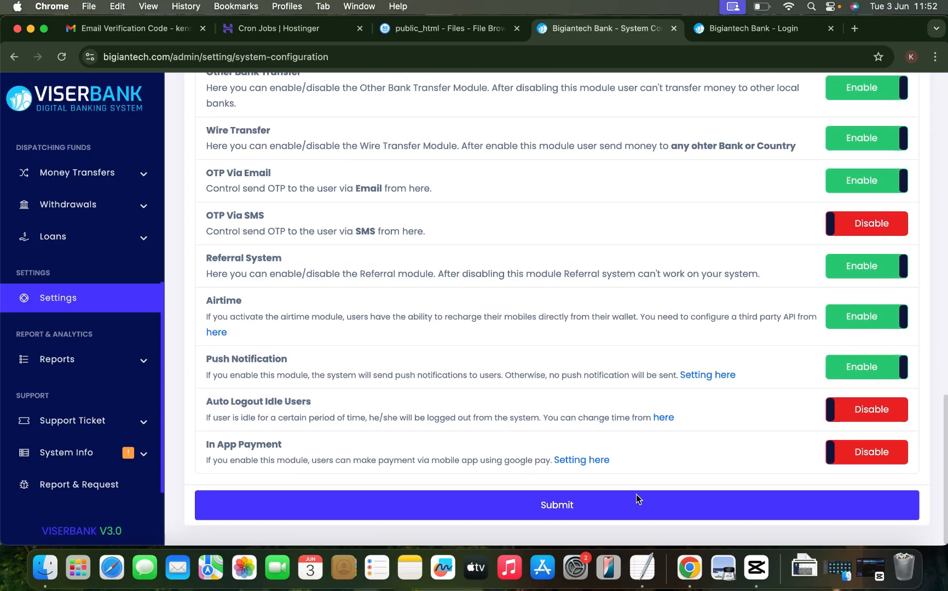
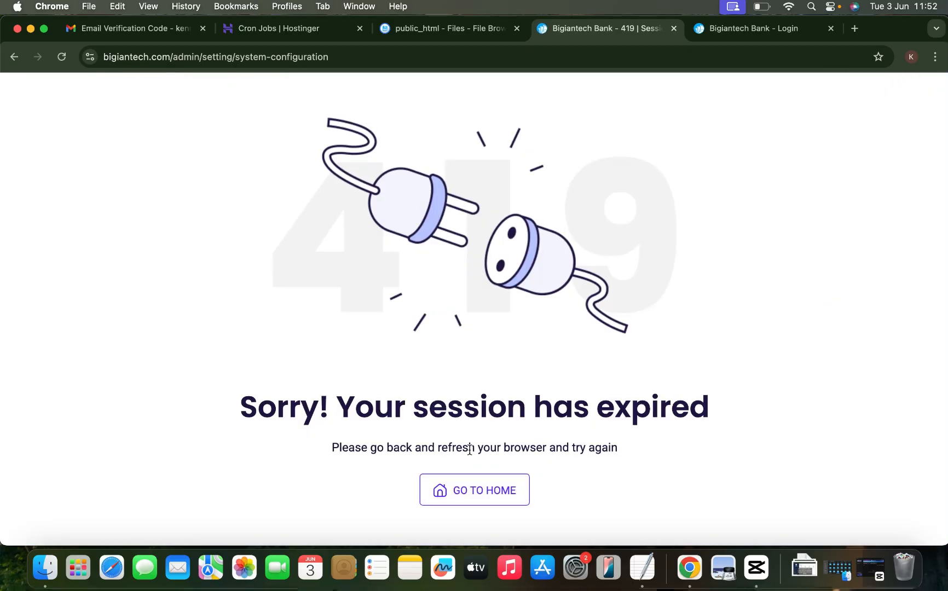
Go to the admin login page, log in as admin and dismiss the password and cron popups
click(505, 490)
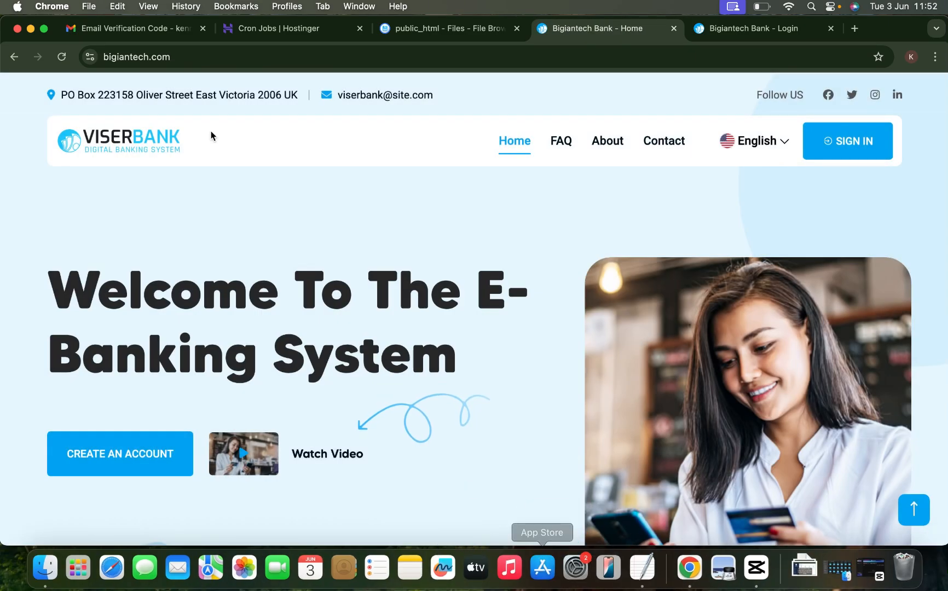
click(215, 55)
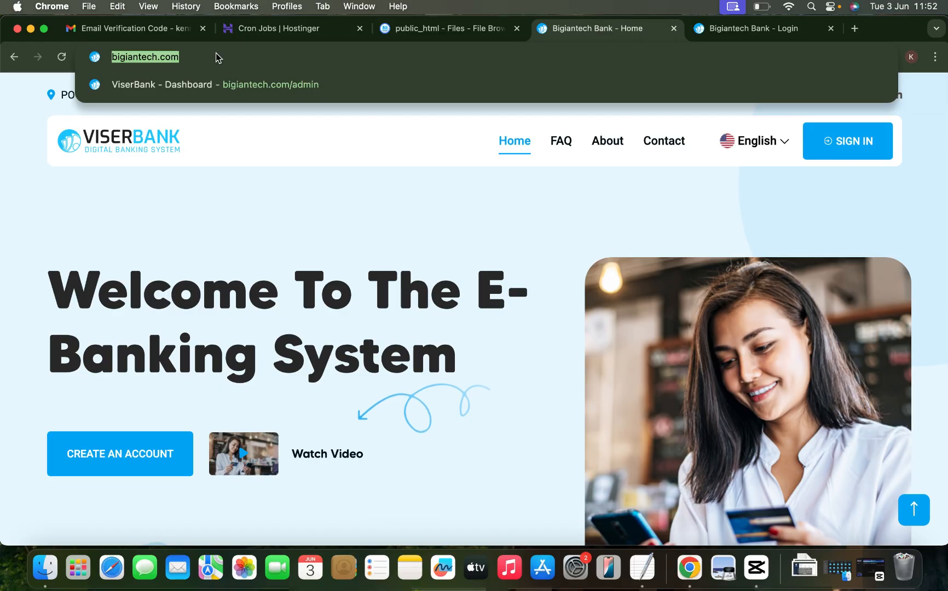
click(242, 81)
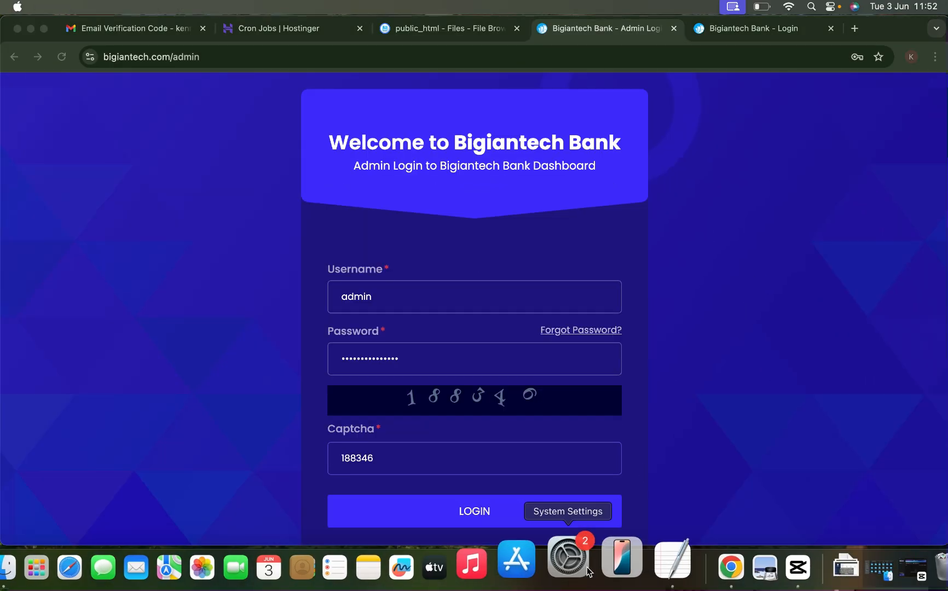
click(484, 510)
click(484, 511)
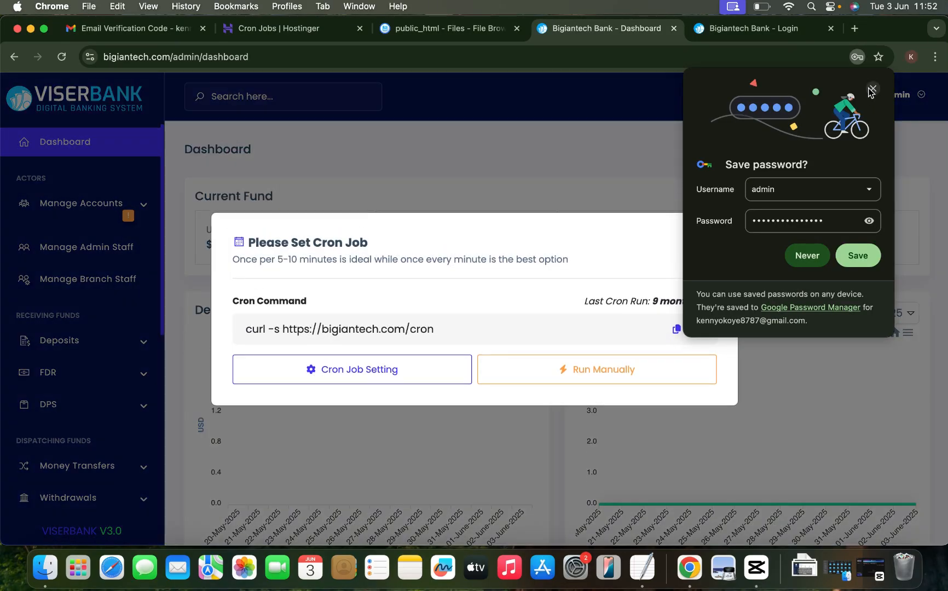
click(872, 89)
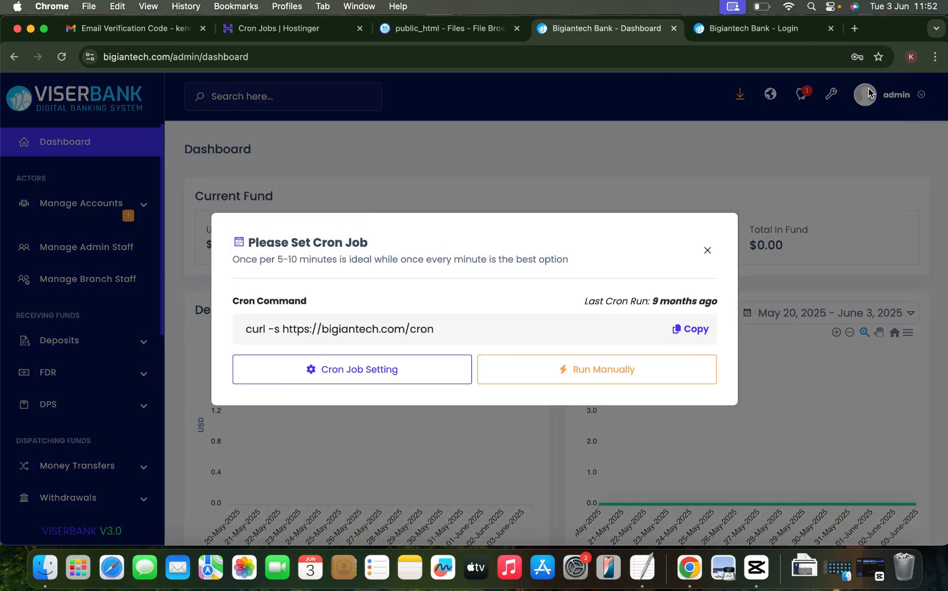
click(706, 253)
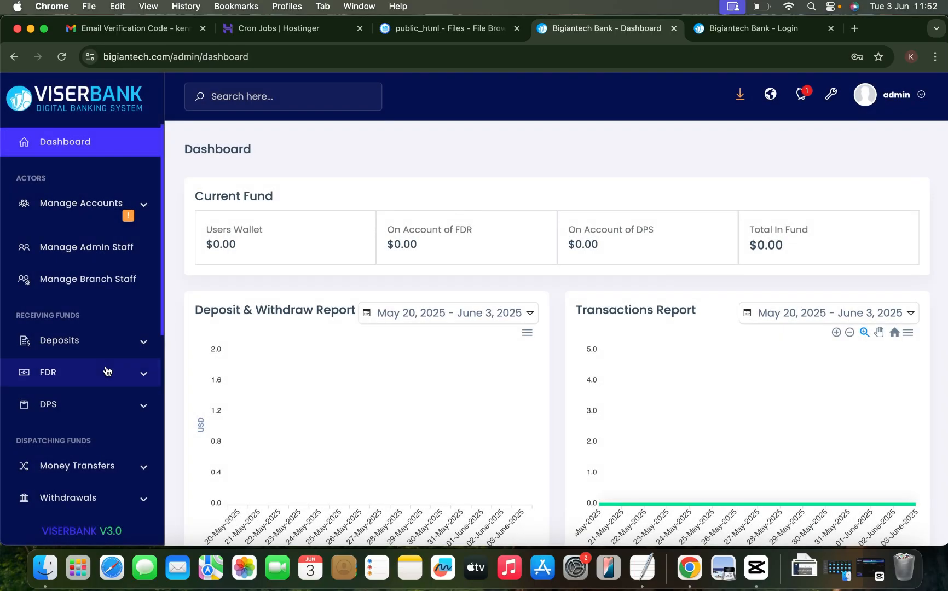
Turn off Mobile Verification in System Configuration, then go to the user sign-in page
scroll(107, 371, down, 6)
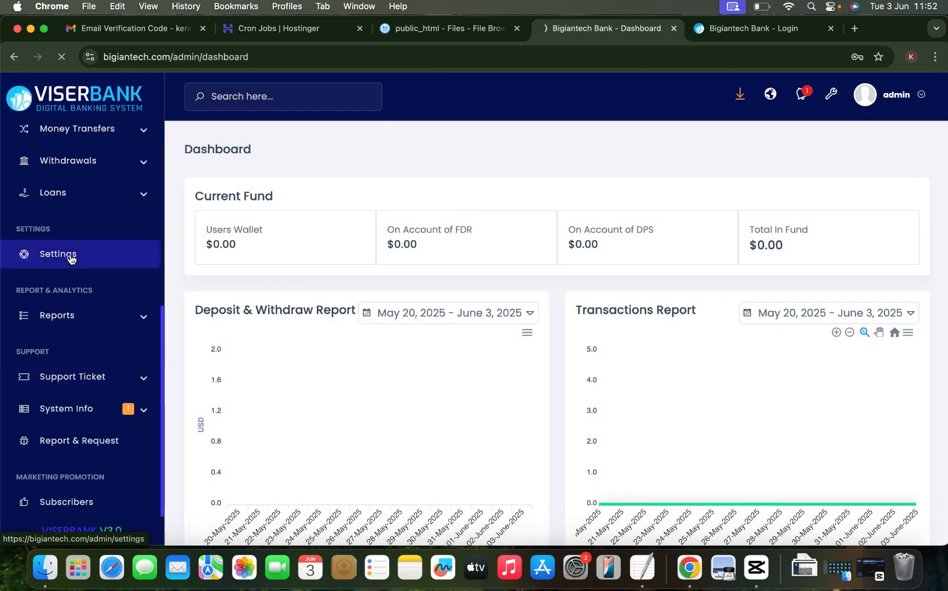
scroll(516, 302, down, 3)
scroll(516, 302, up, 2)
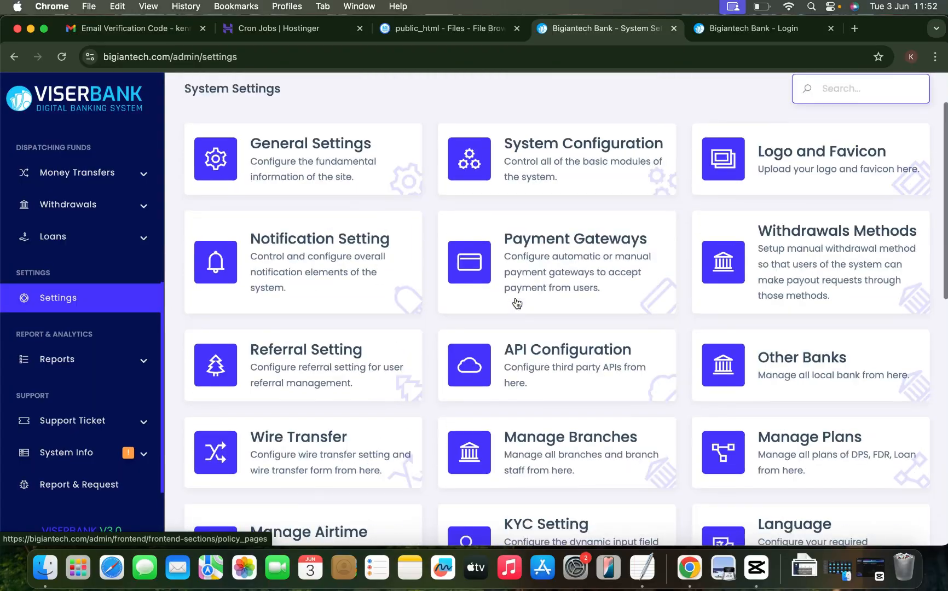
scroll(516, 302, up, 2)
click(539, 169)
scroll(540, 225, down, 6)
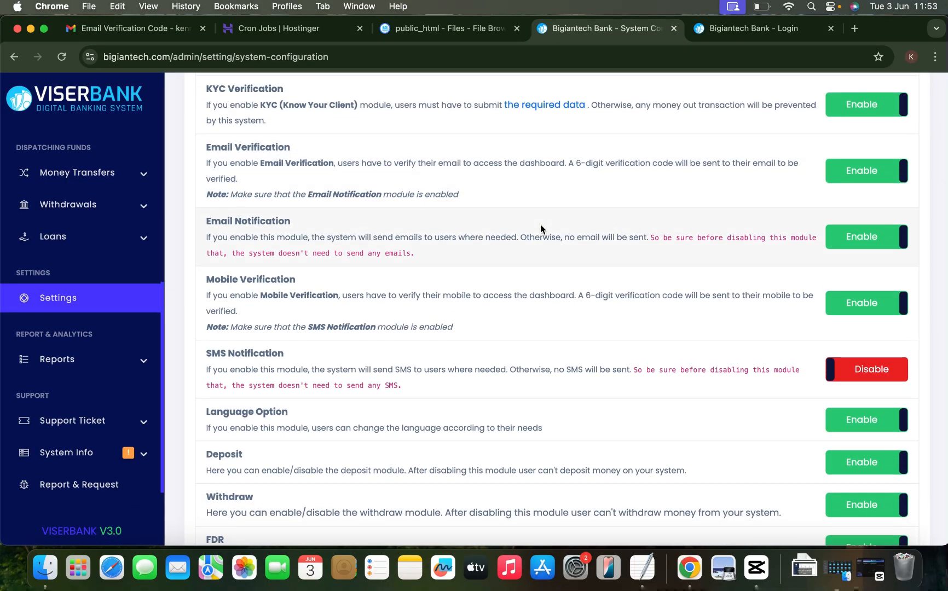
click(857, 303)
scroll(639, 326, down, 1)
scroll(639, 328, down, 15)
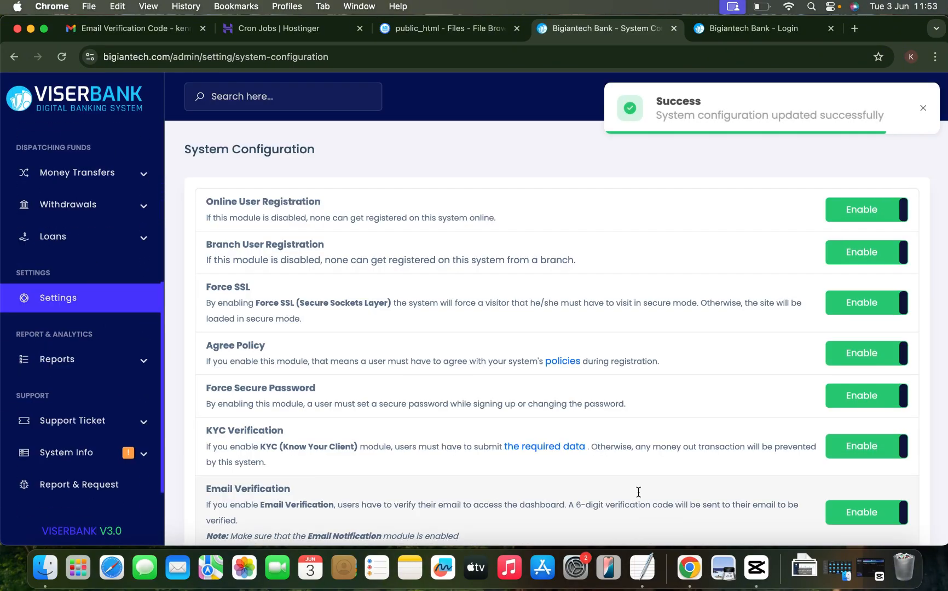
click(721, 35)
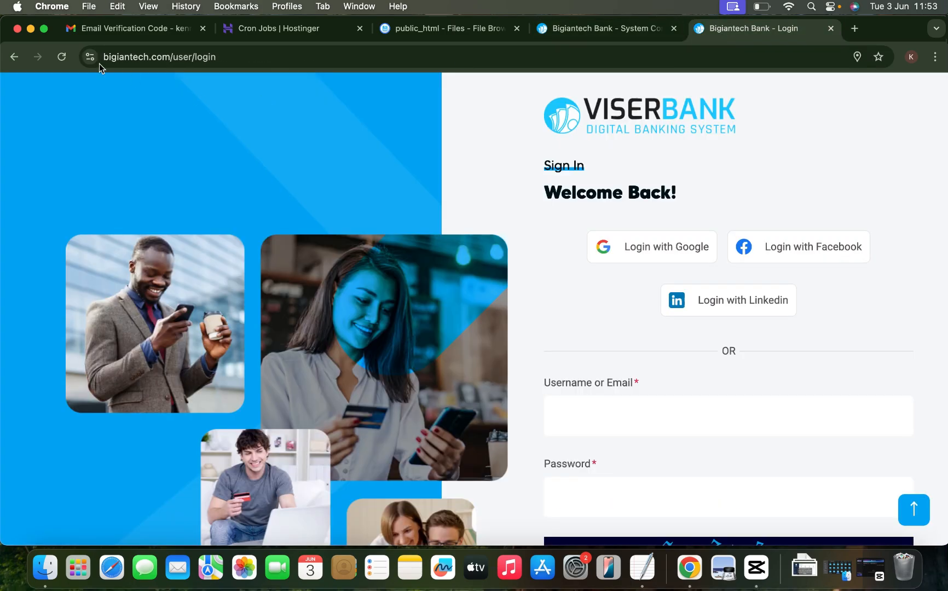
Sign in as the customer, which still lands on Verify Mobile Number, then return to the admin dashboard
click(62, 57)
scroll(659, 349, down, 3)
scroll(659, 350, down, 2)
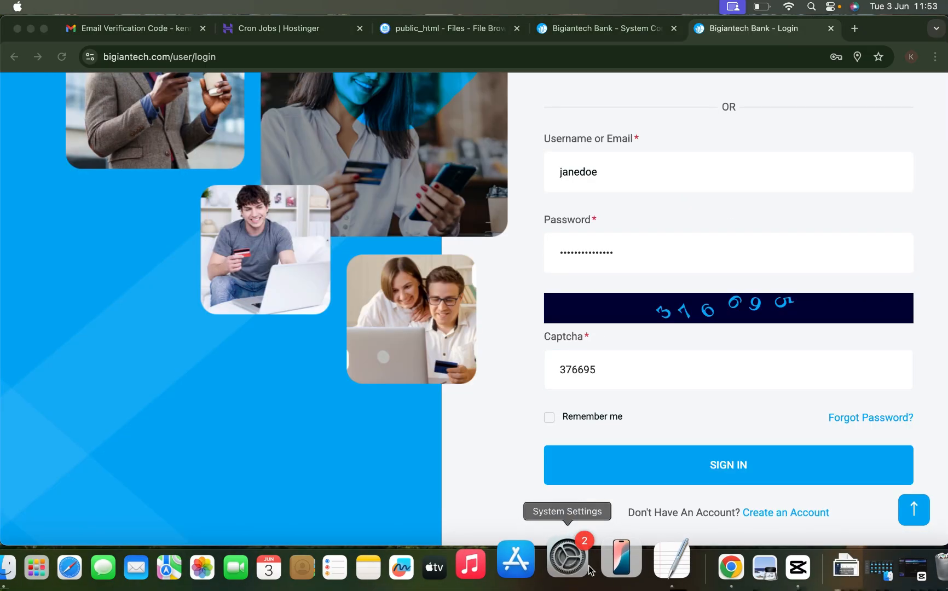
click(548, 420)
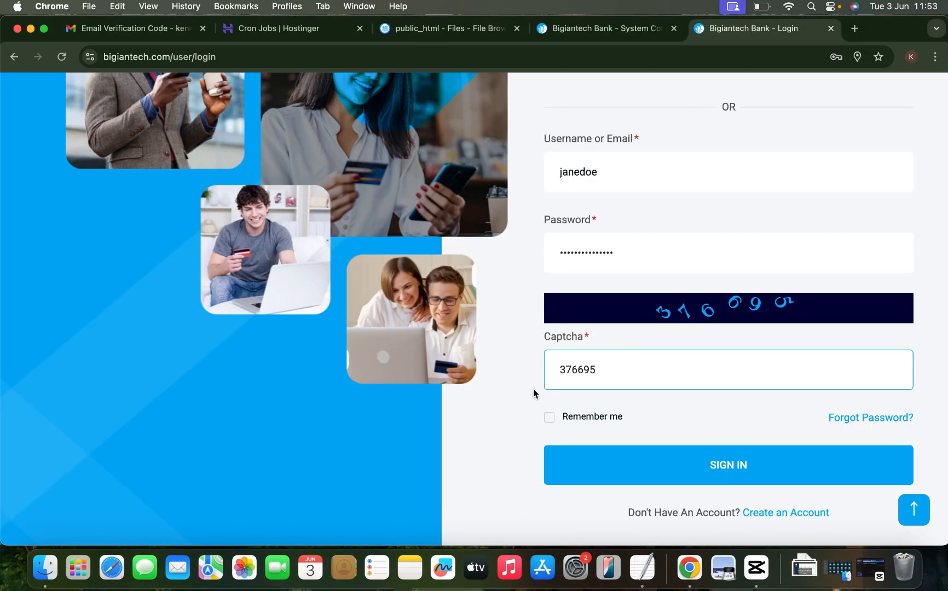
click(668, 462)
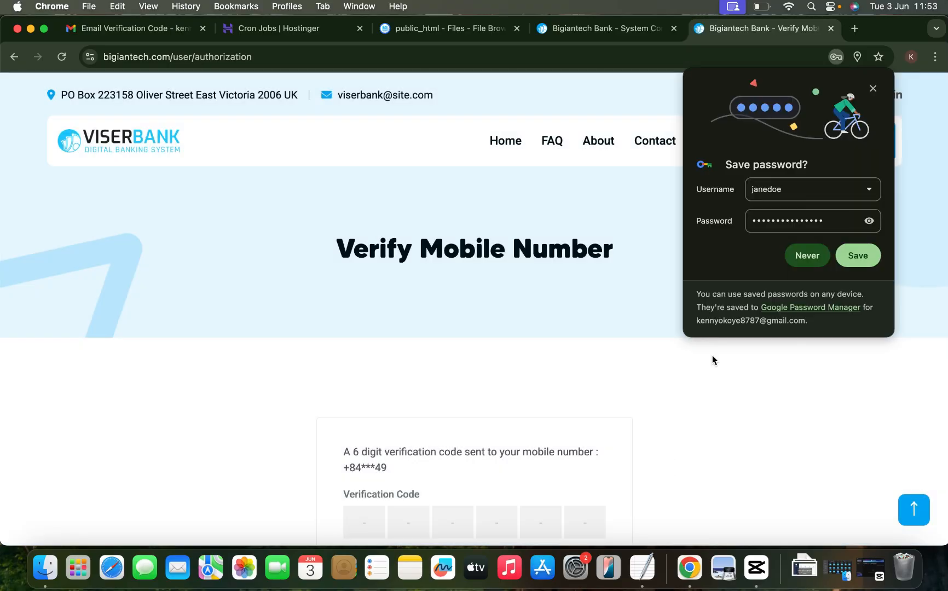
click(873, 90)
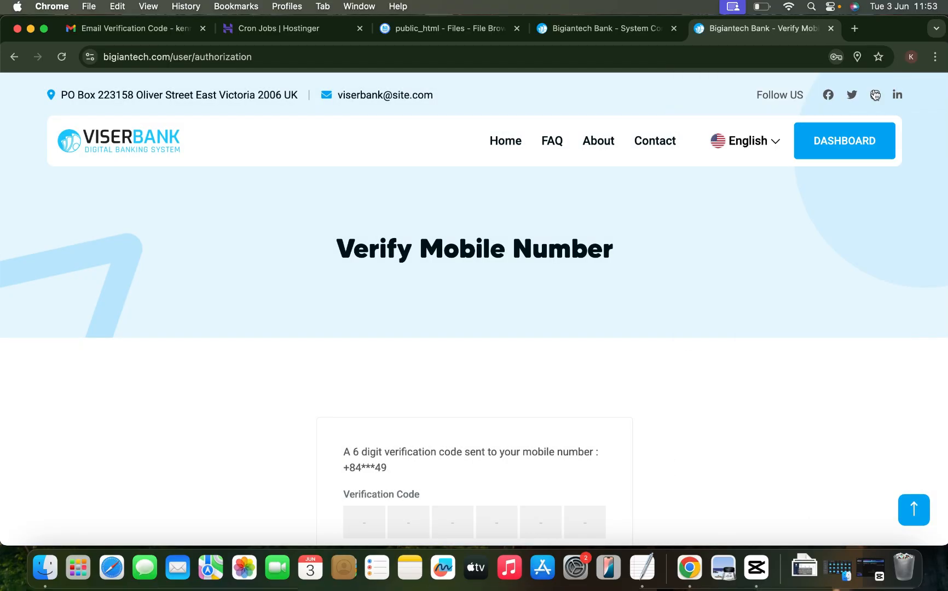
scroll(693, 308, down, 4)
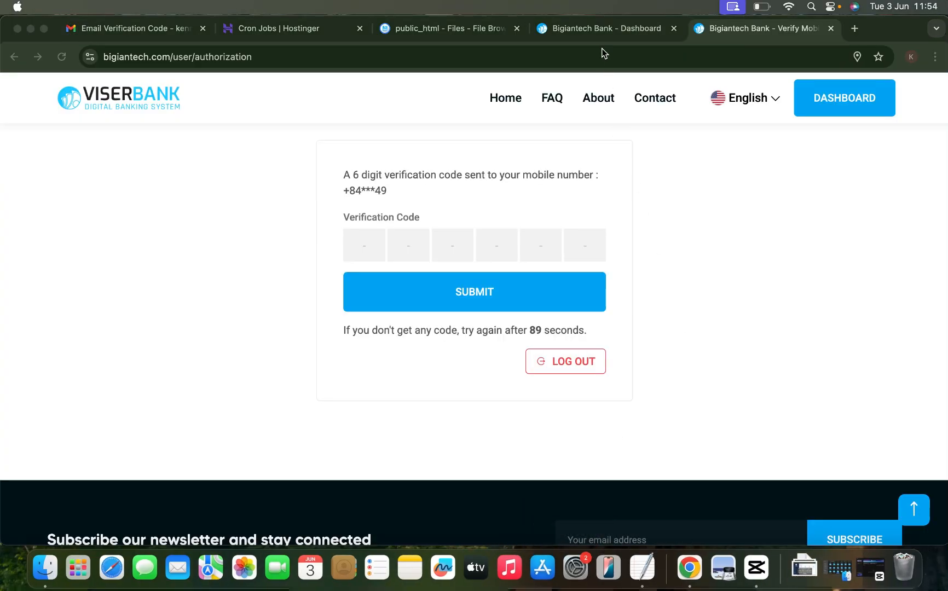
click(602, 29)
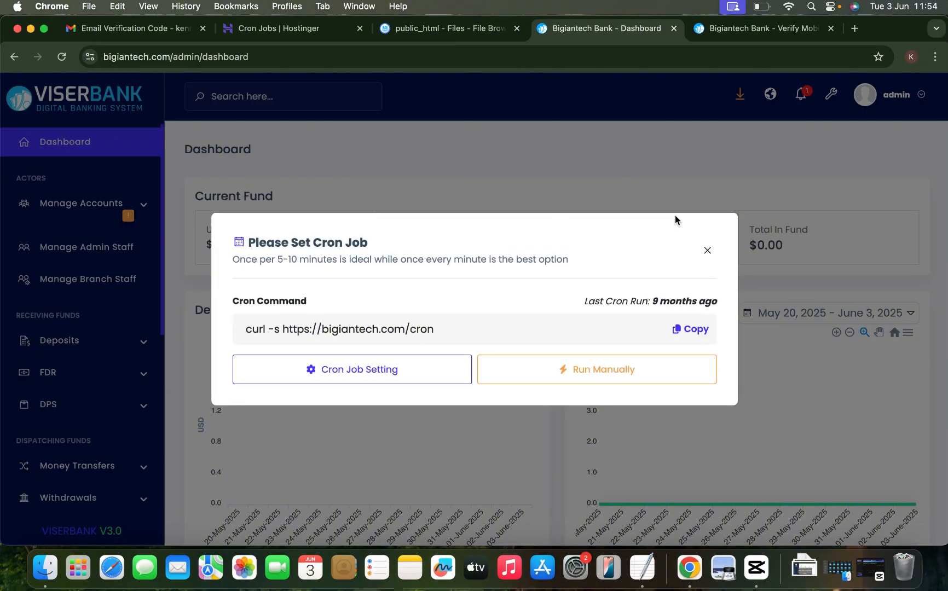
Set the Mobile Unverified customer's Mobile Verification to Verified and save, then return to the user tab
click(707, 251)
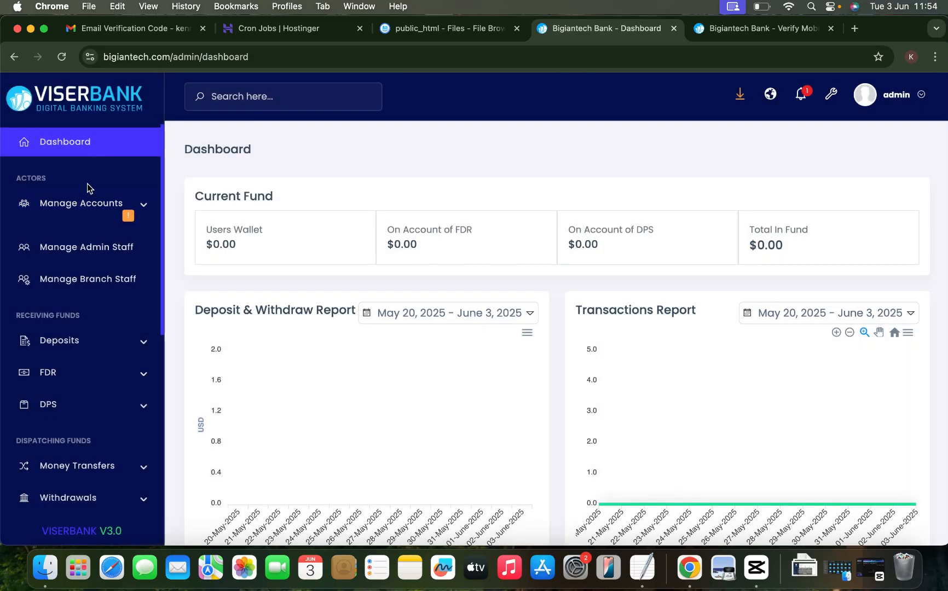
click(115, 205)
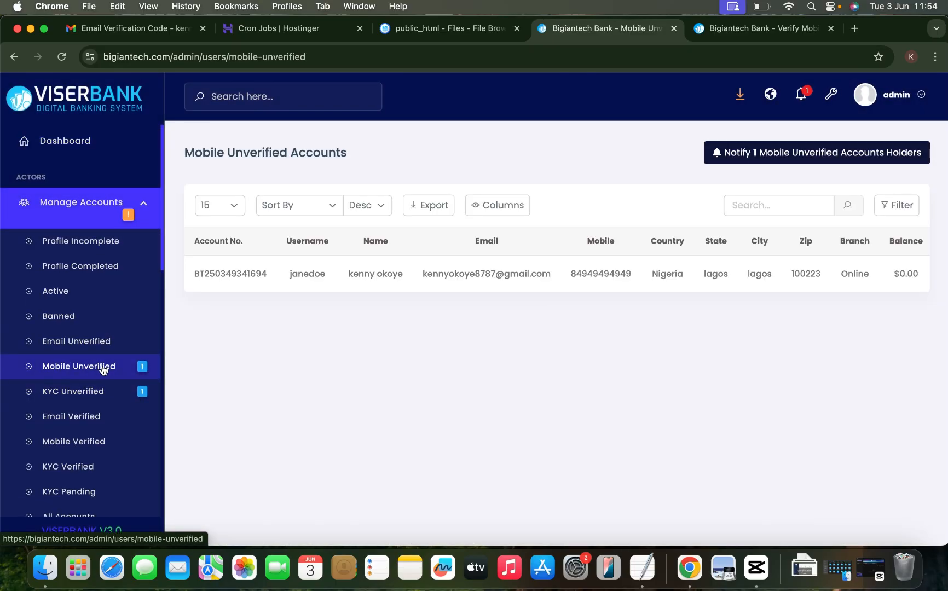
scroll(829, 285, right, 5)
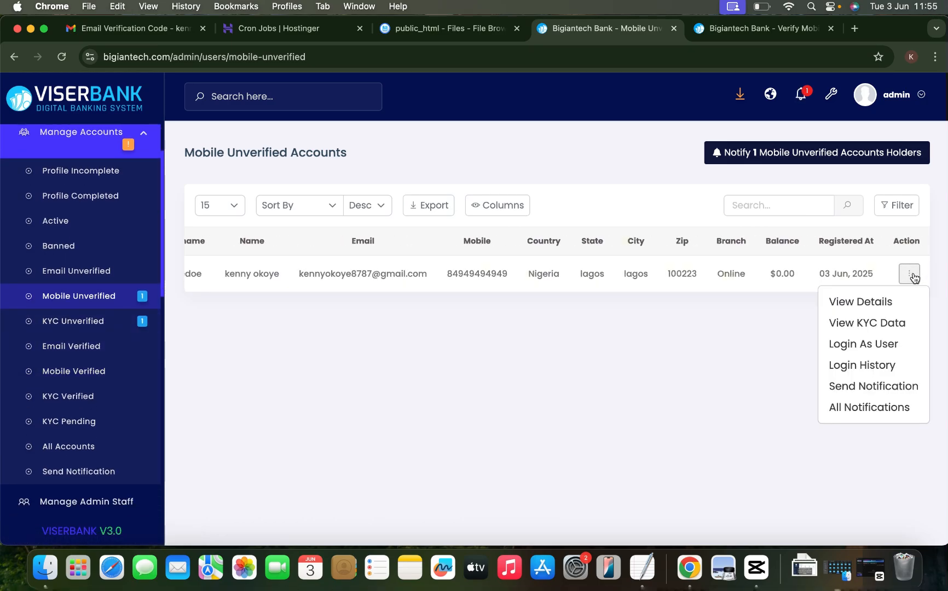
click(878, 300)
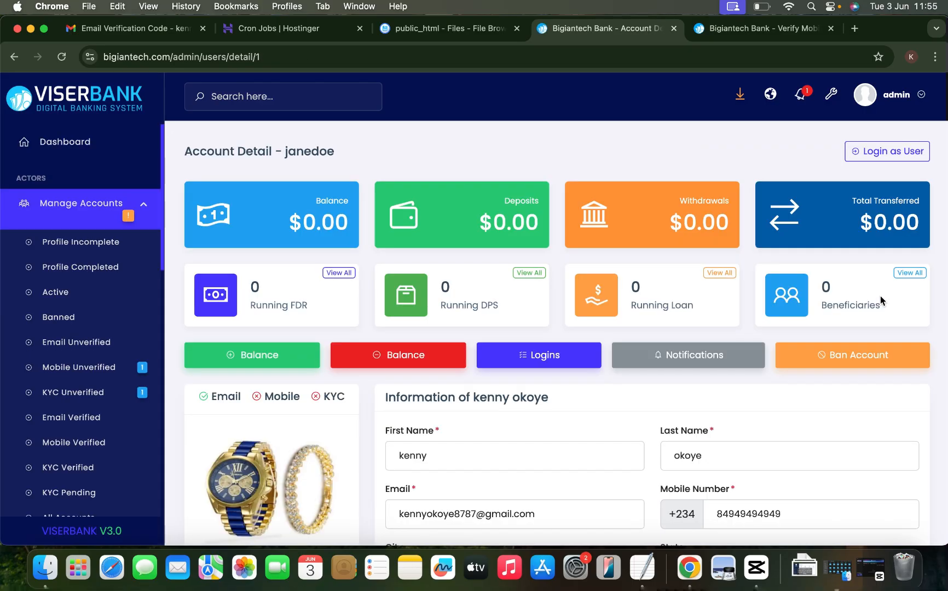
scroll(569, 308, down, 2)
scroll(569, 308, down, 4)
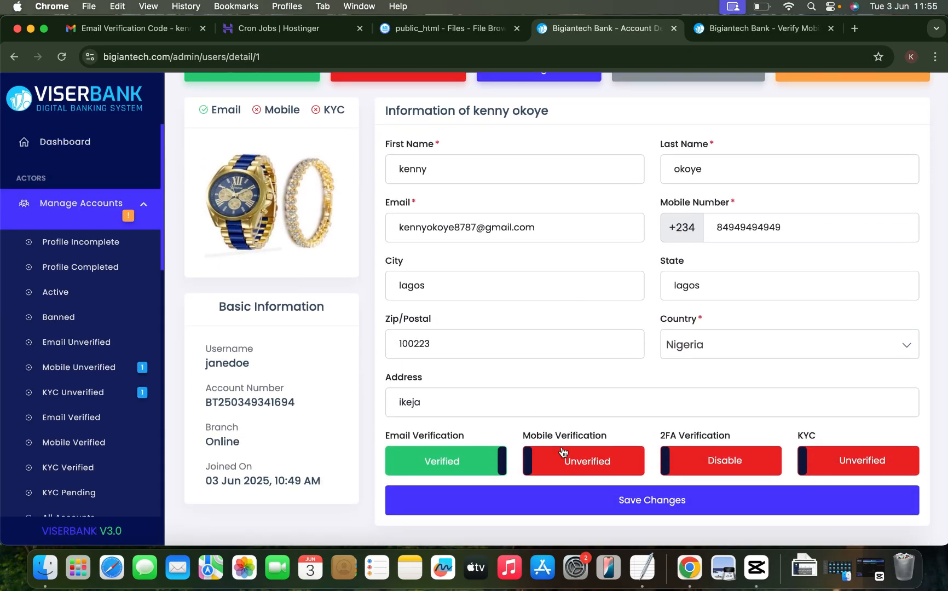
click(573, 464)
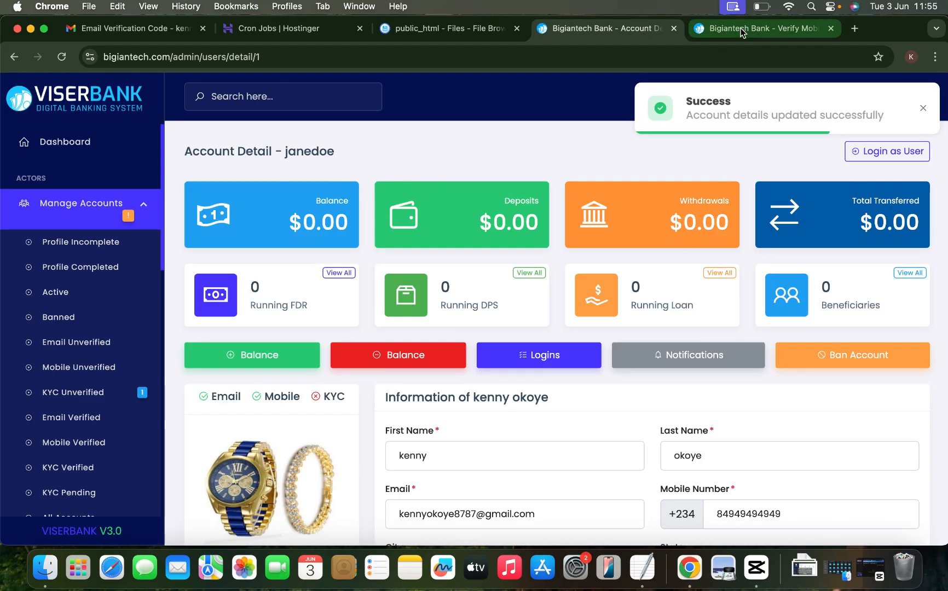
click(741, 33)
Reload the verification page to reach the KYC form and look it over
click(62, 57)
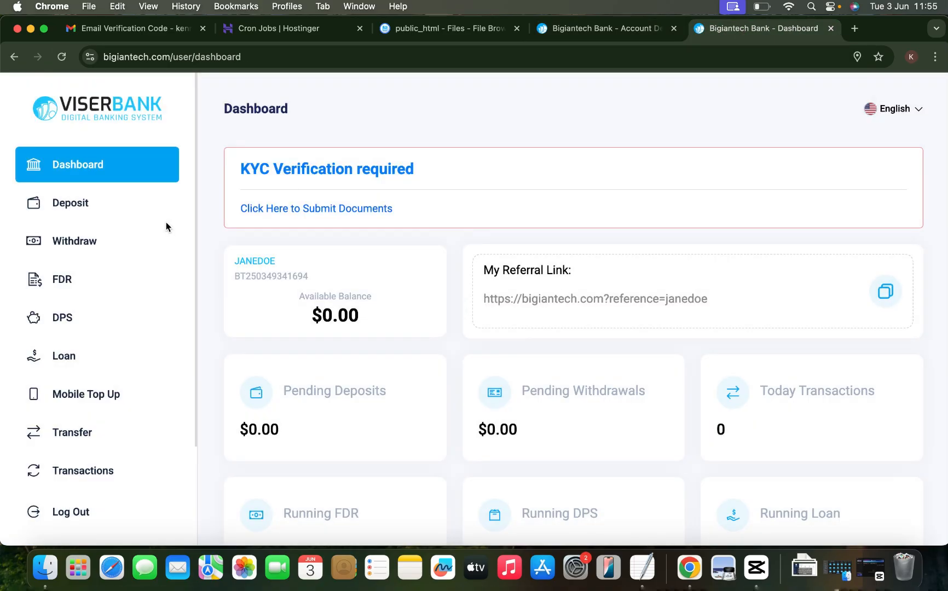
scroll(166, 226, down, 5)
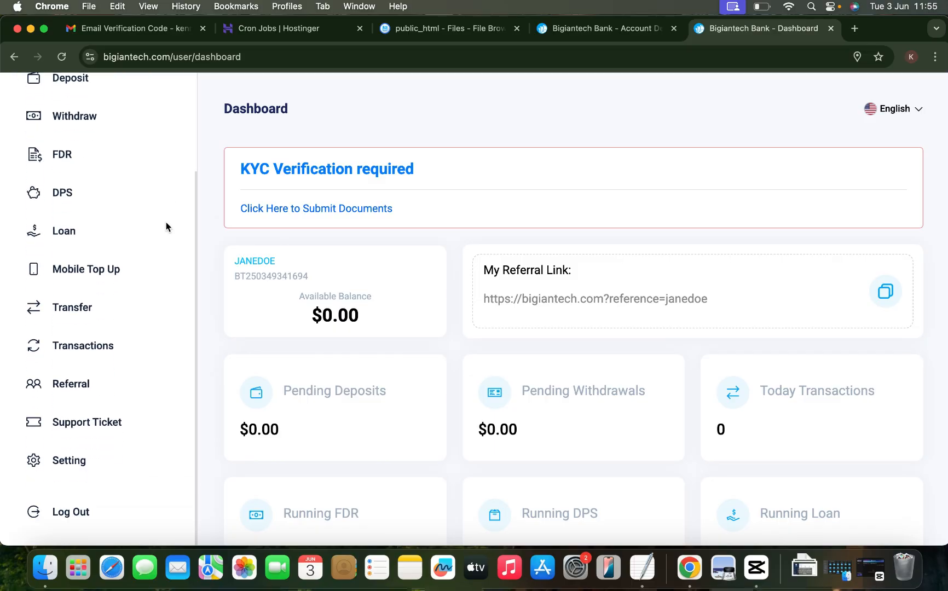
scroll(252, 323, down, 4)
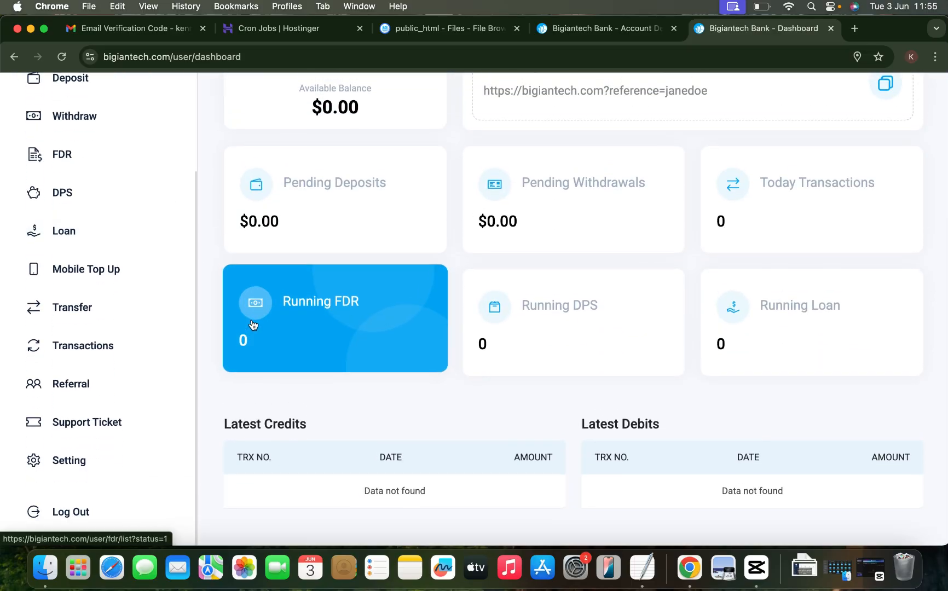
scroll(150, 289, up, 3)
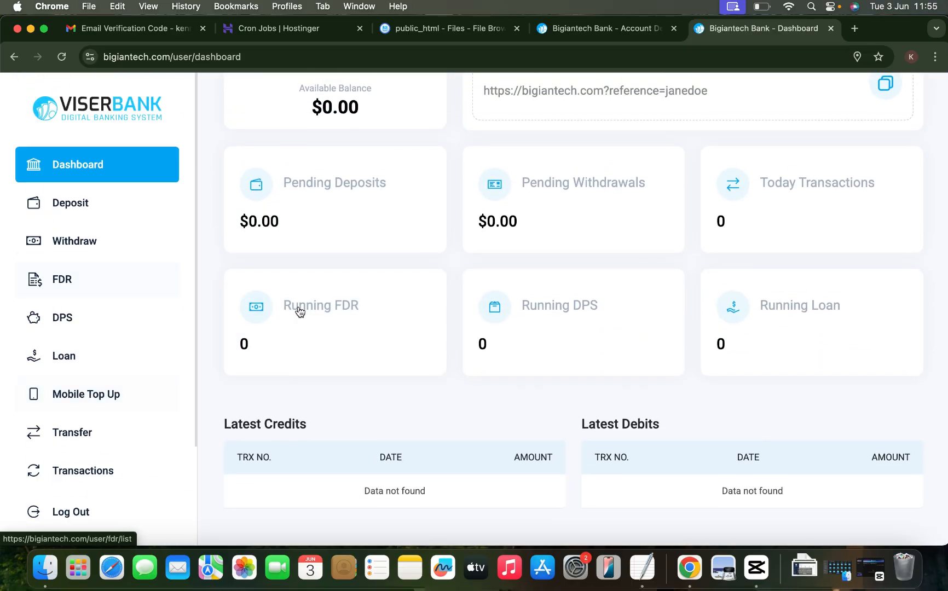
scroll(385, 342, up, 4)
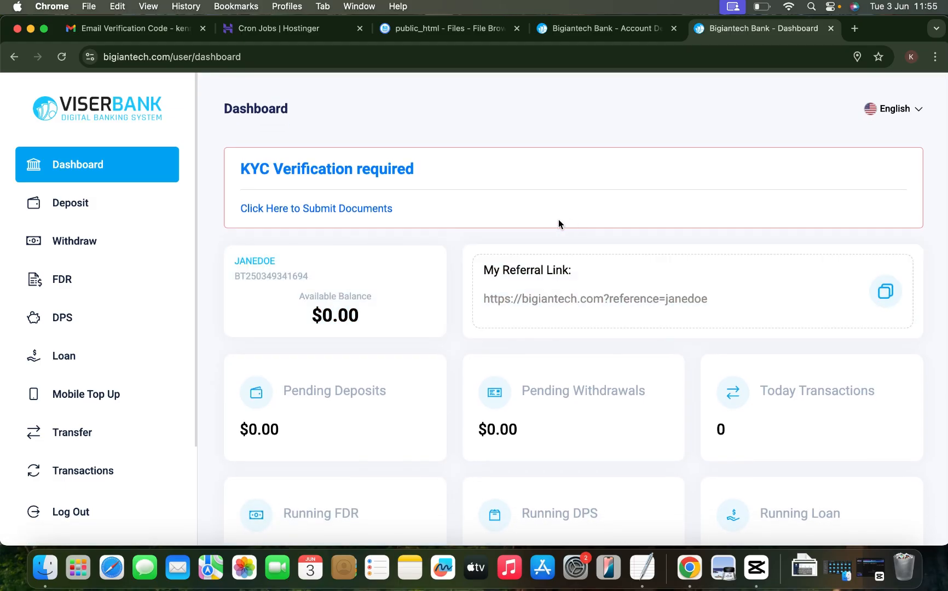
scroll(565, 129, down, 4)
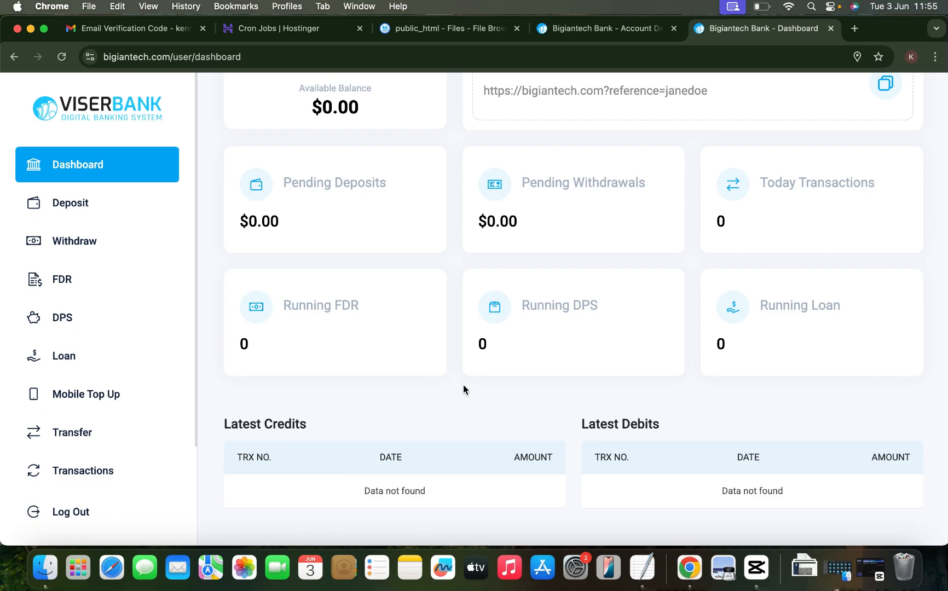
scroll(463, 385, up, 4)
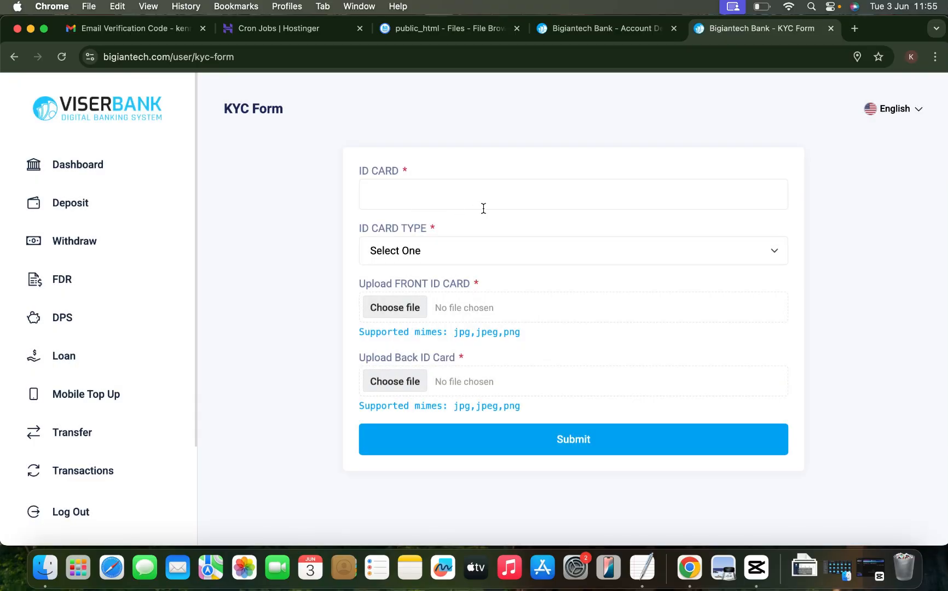
Fill the KYC form with Passport as ID card name and Passports as type, and submit it
click(428, 190)
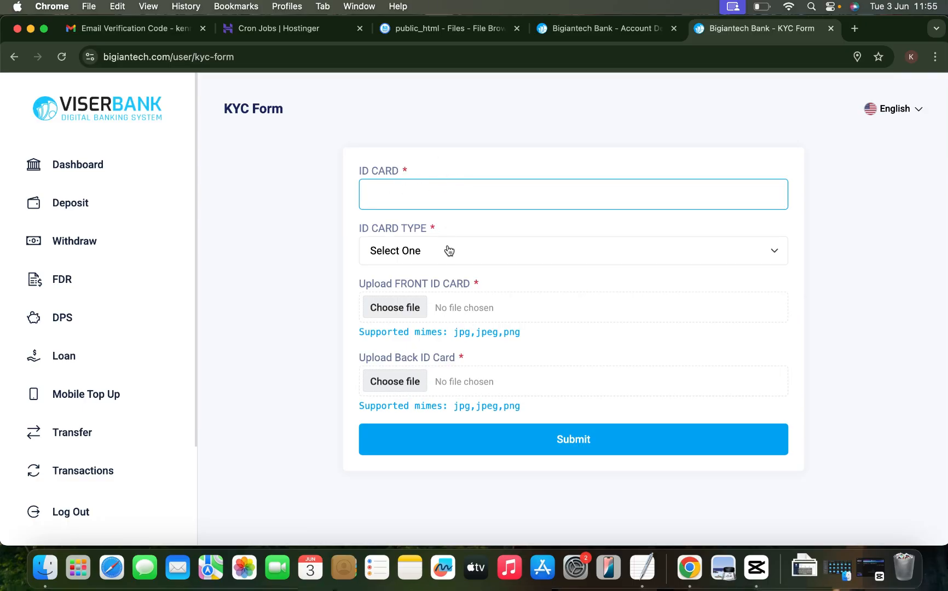
click(448, 250)
click(439, 271)
click(432, 194)
text(Passport)
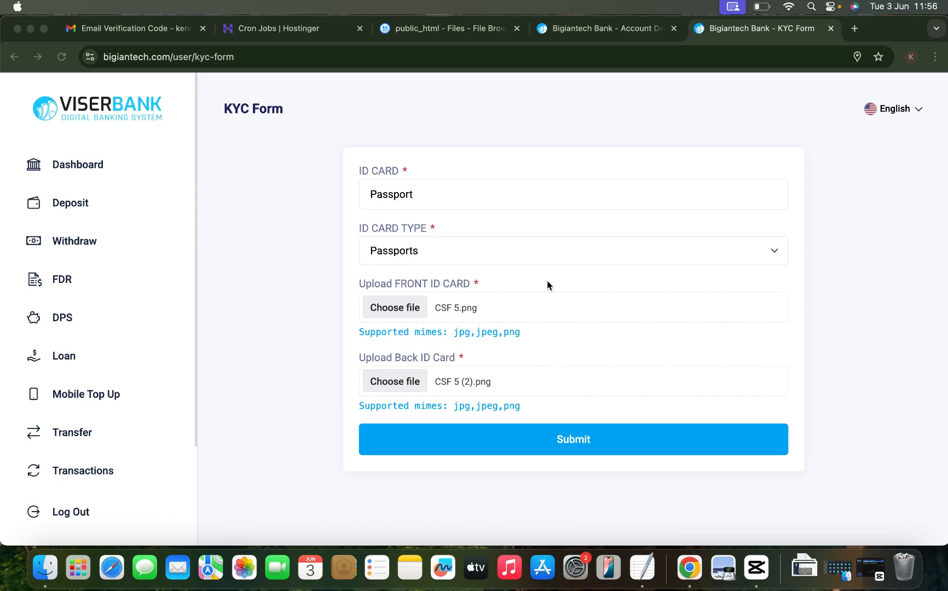
click(585, 442)
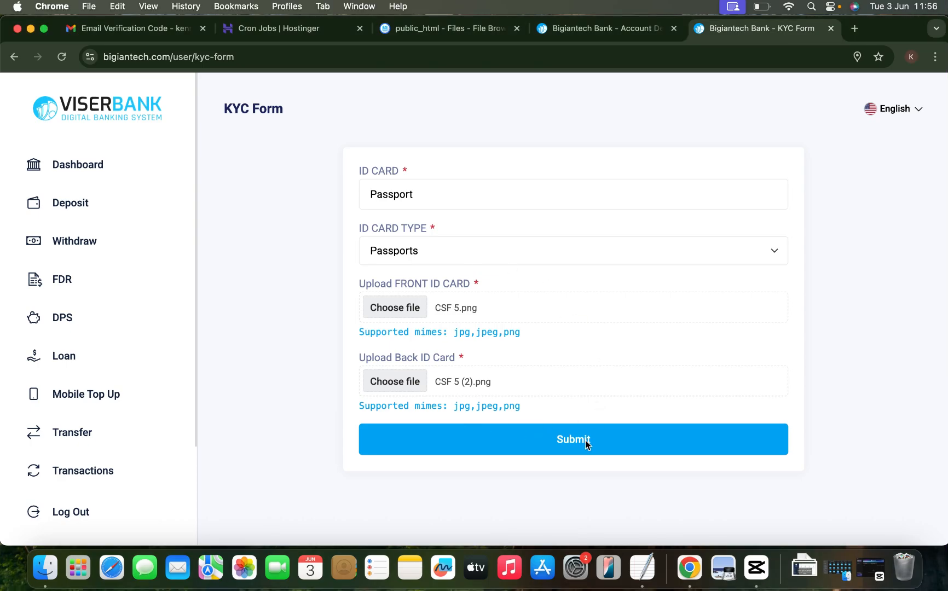
click(585, 443)
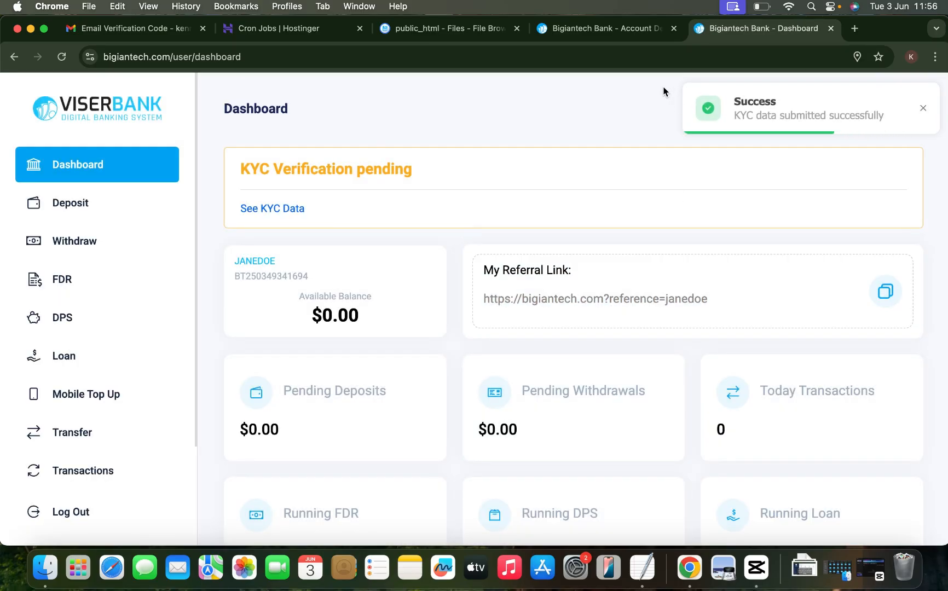
Glance at the Gmail inbox, then return to the admin account details page
click(149, 30)
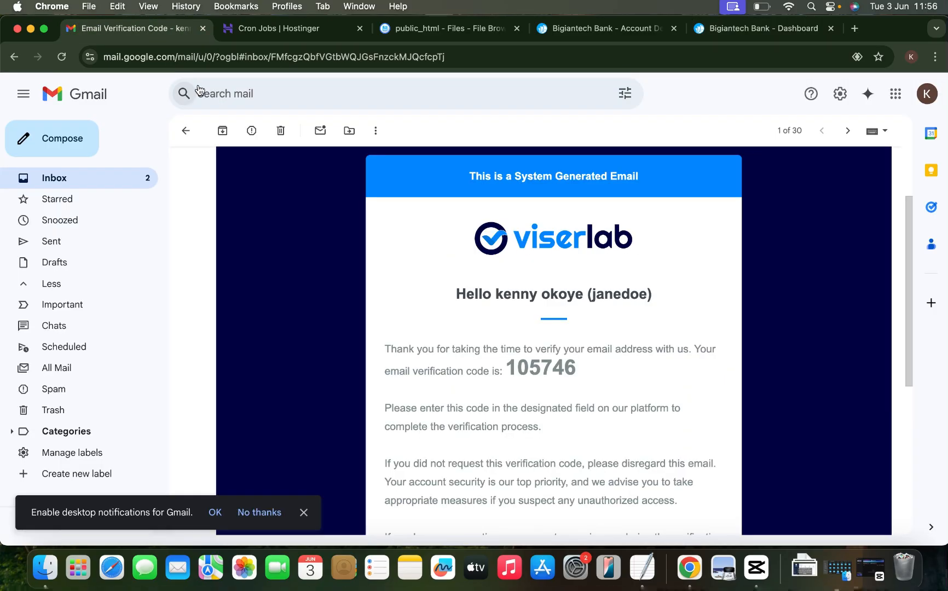
click(190, 130)
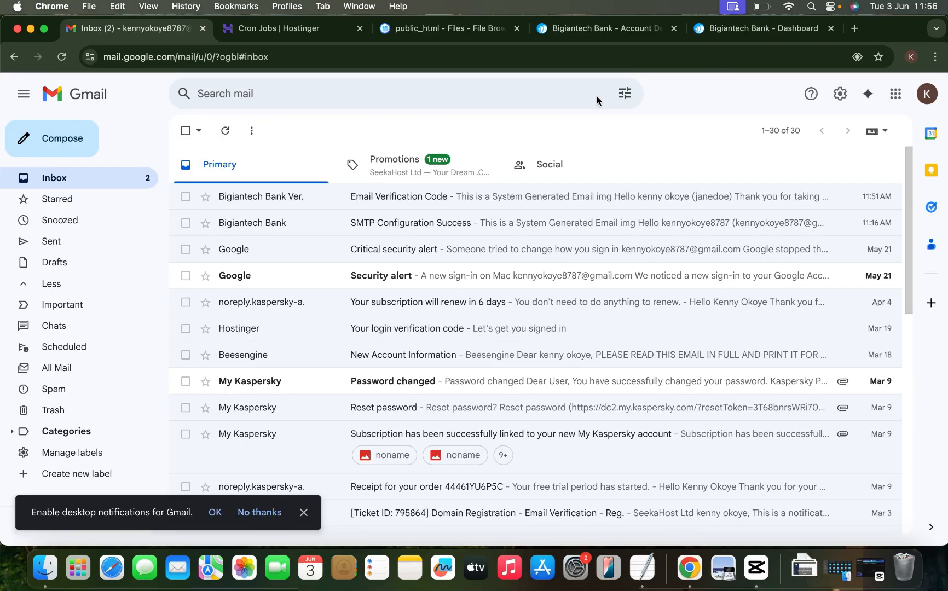
click(623, 30)
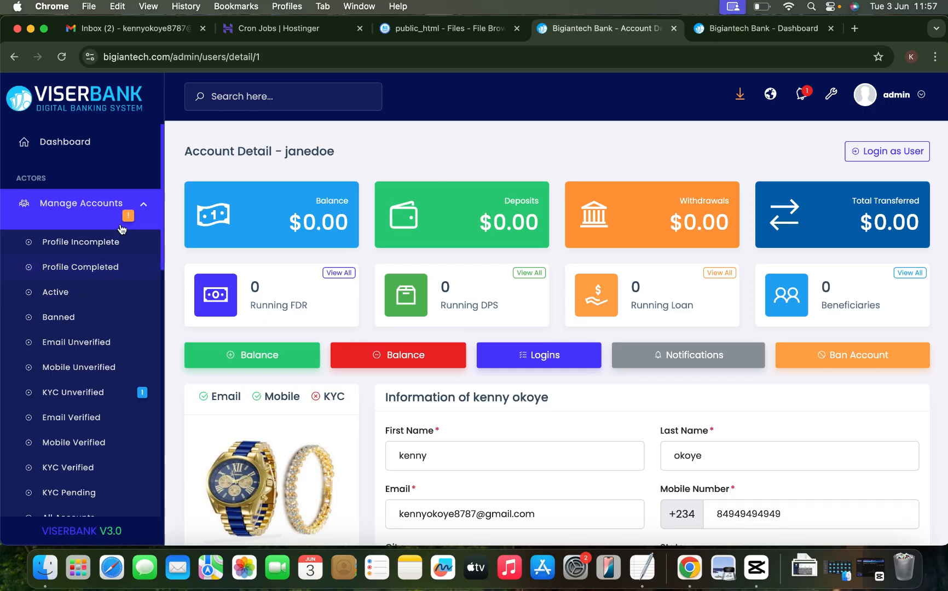
Approve the account's submitted KYC data from the KYC Pending list and confirm with Yes
scroll(112, 328, down, 2)
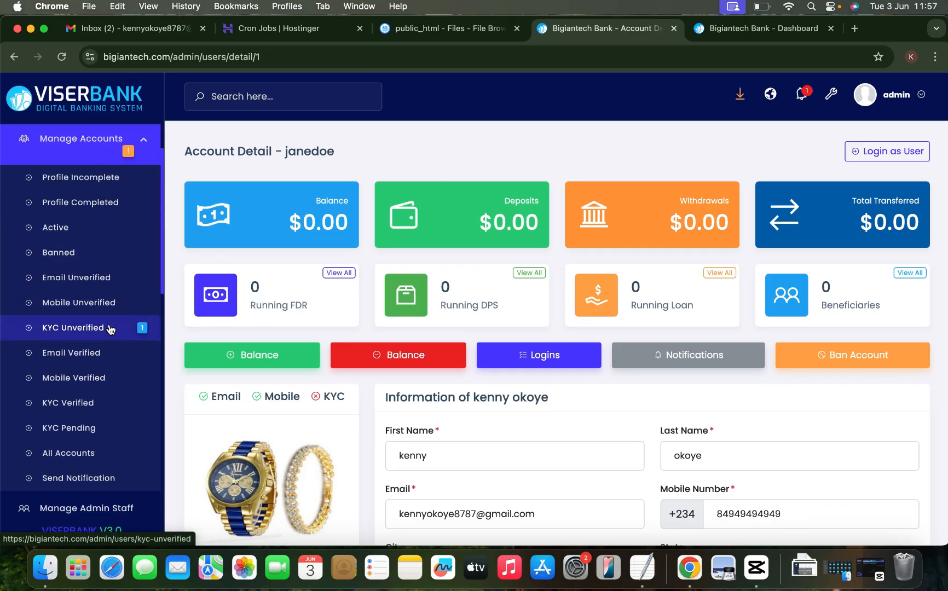
click(93, 328)
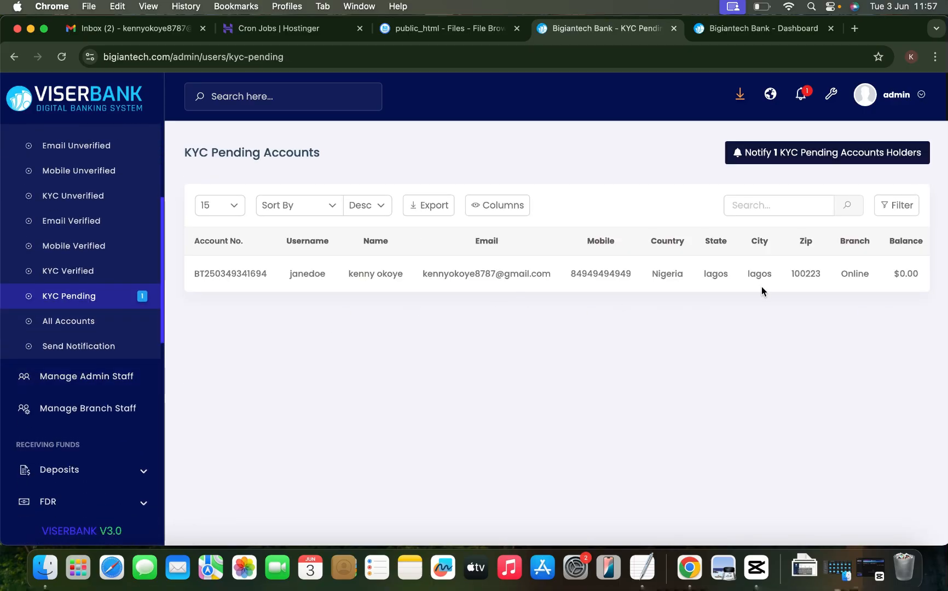
scroll(806, 263, right, 5)
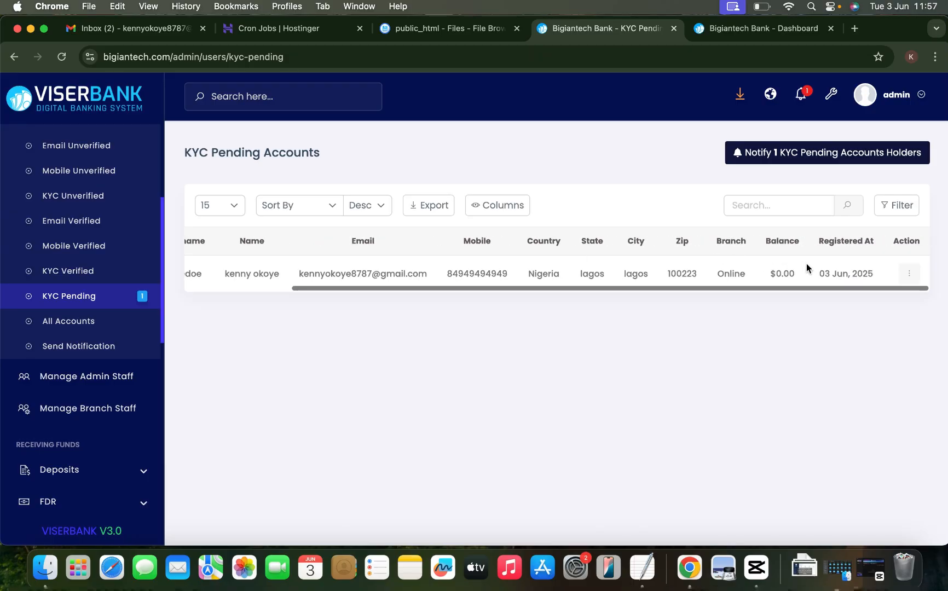
click(913, 275)
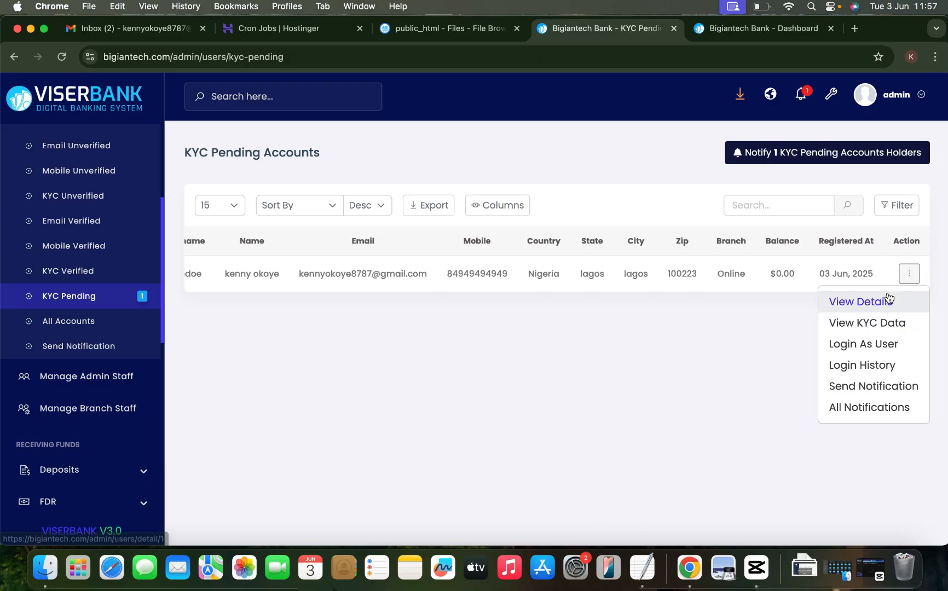
click(873, 328)
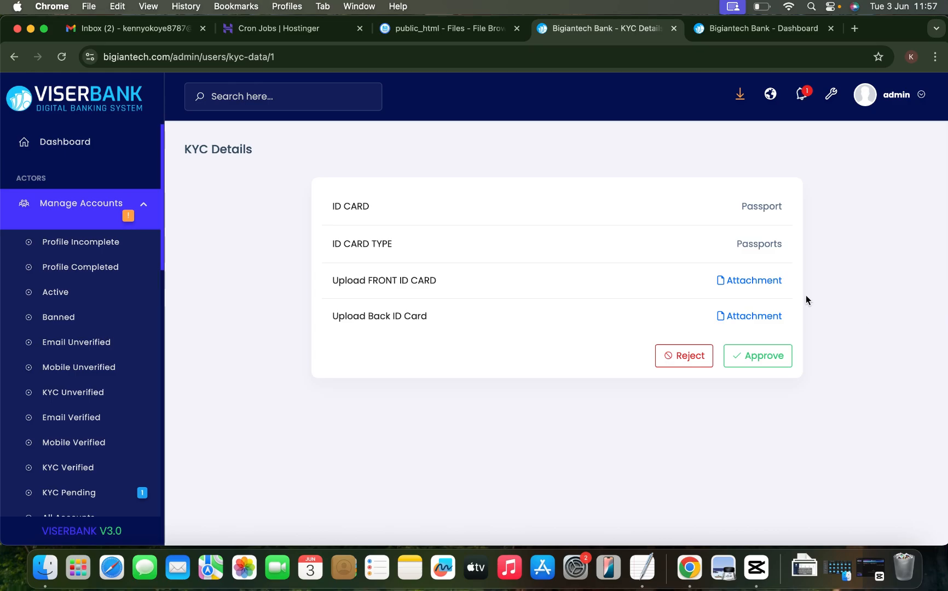
click(735, 354)
click(611, 191)
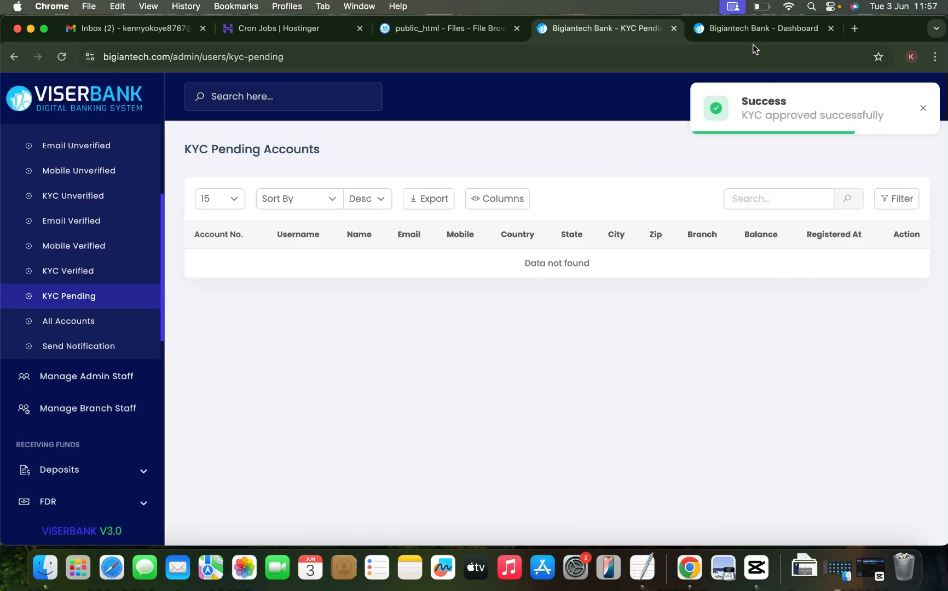
click(747, 28)
Reload the user dashboard to confirm the KYC pending notice is gone
click(62, 56)
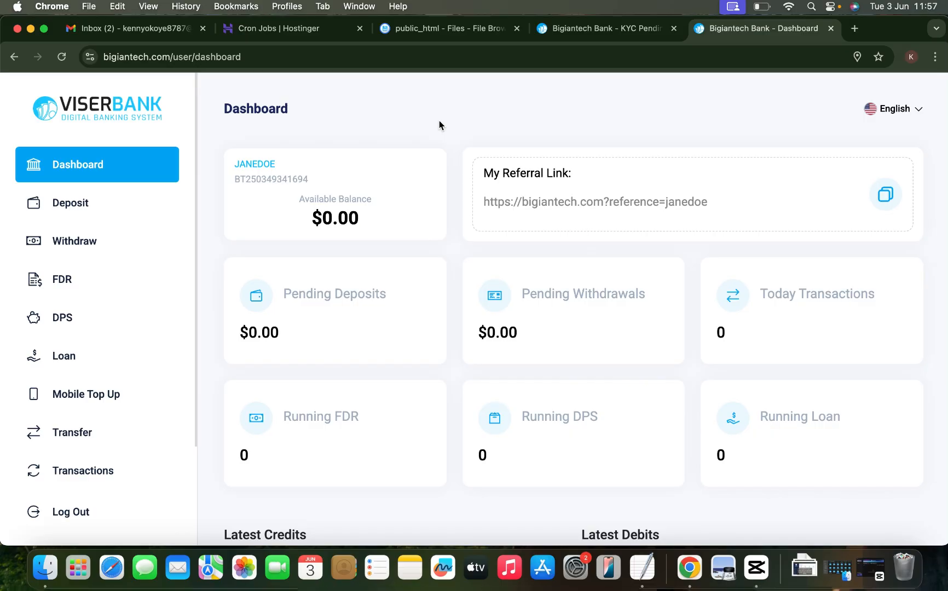
scroll(106, 398, down, 3)
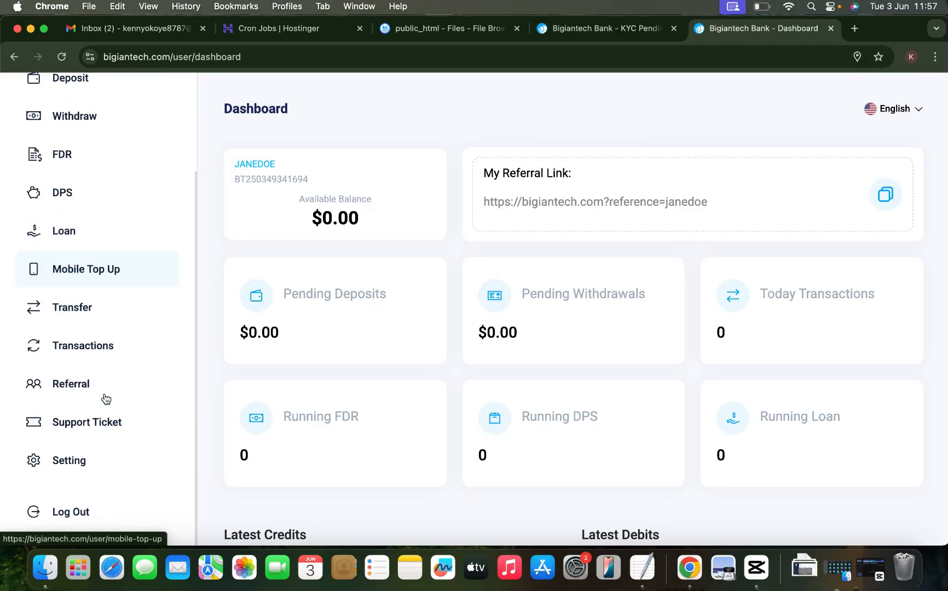
scroll(392, 322, down, 3)
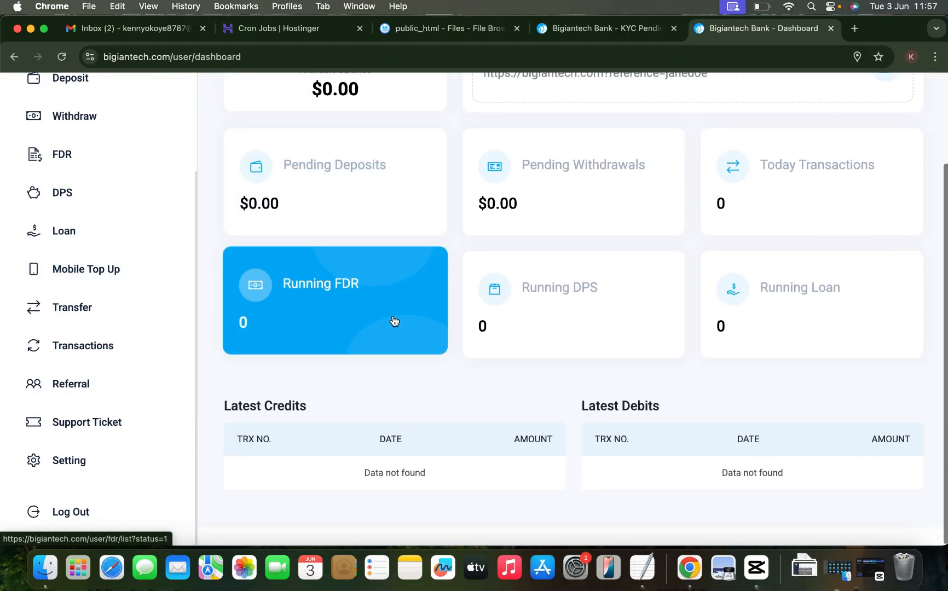
scroll(394, 321, up, 3)
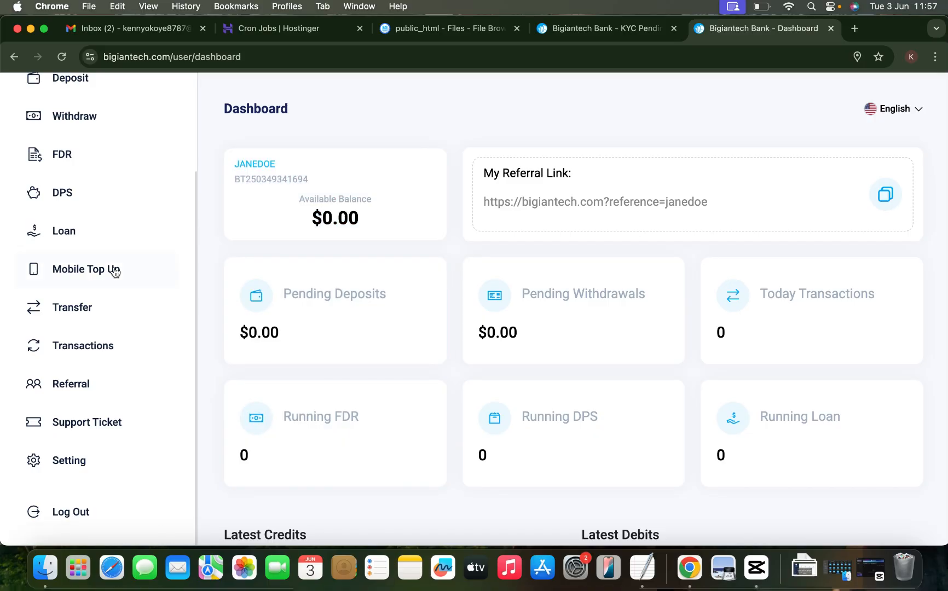
Look over the Mobile Top Up form's country options without entering a number
click(90, 270)
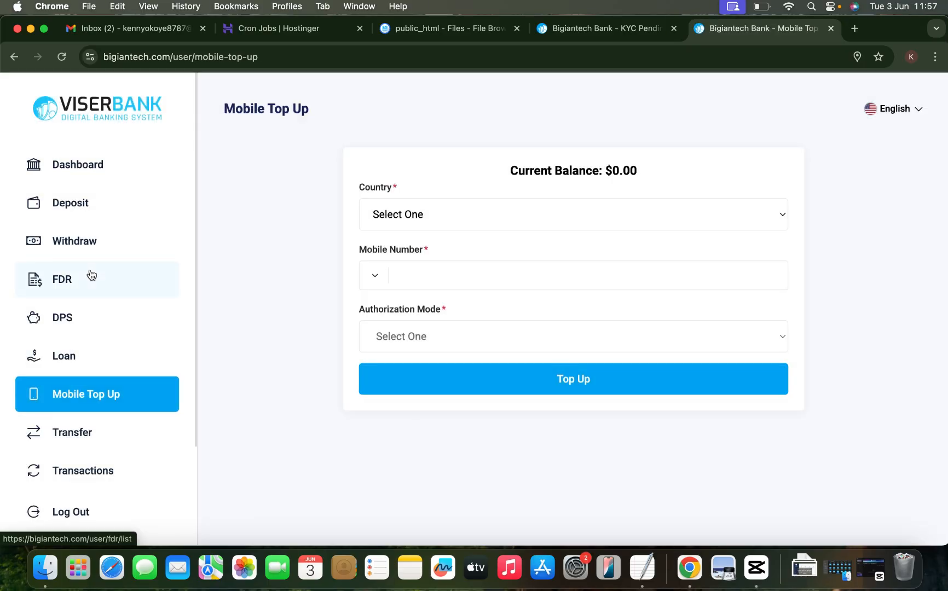
click(548, 219)
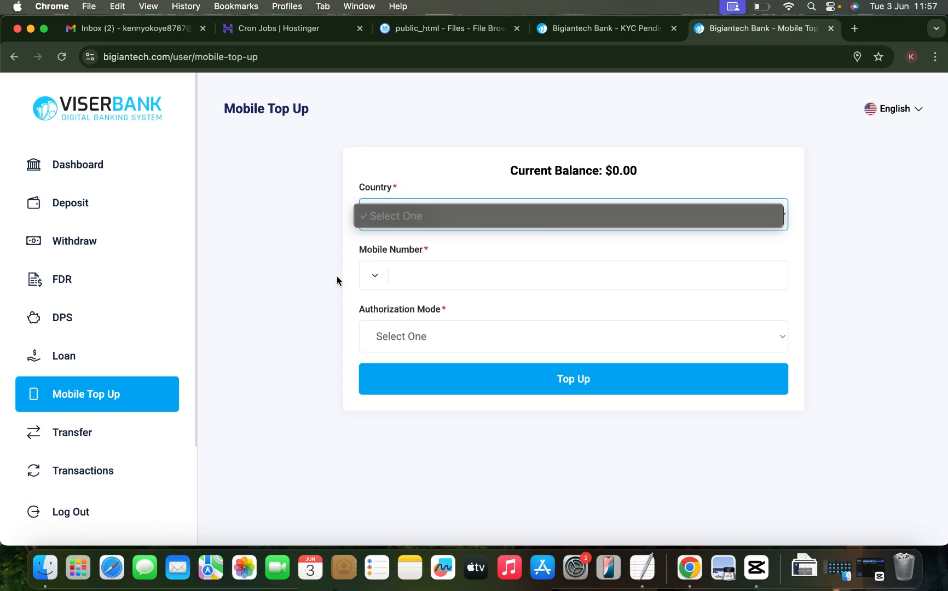
click(290, 255)
click(435, 226)
click(441, 264)
click(438, 275)
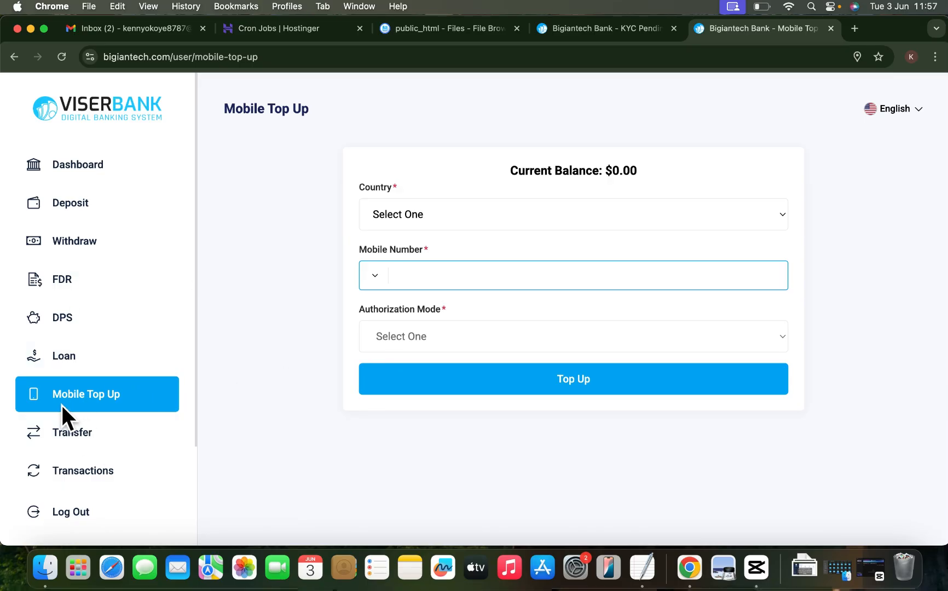
click(203, 387)
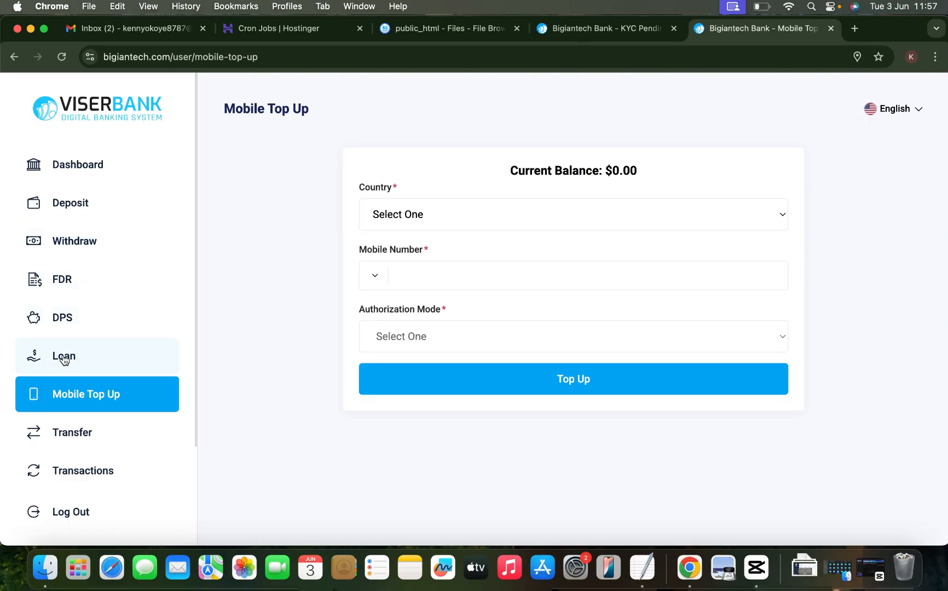
Browse the FDR Plans and DPS Plans, then open the Deposit History
click(81, 284)
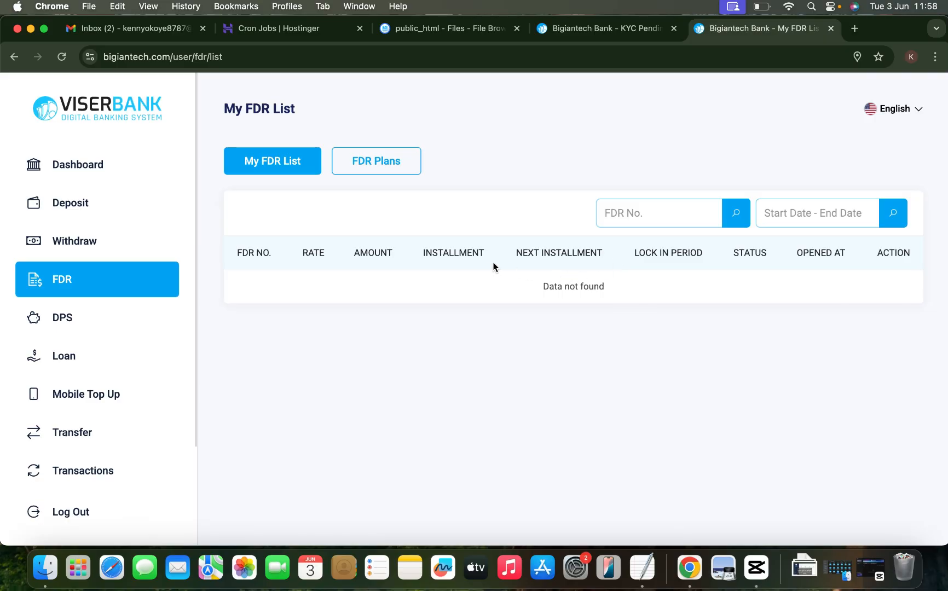
click(400, 170)
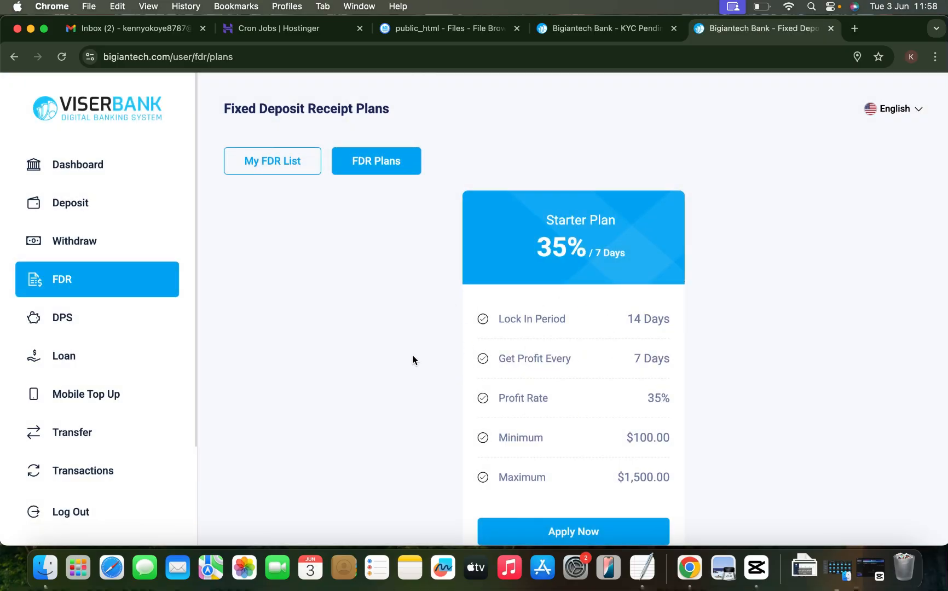
click(86, 323)
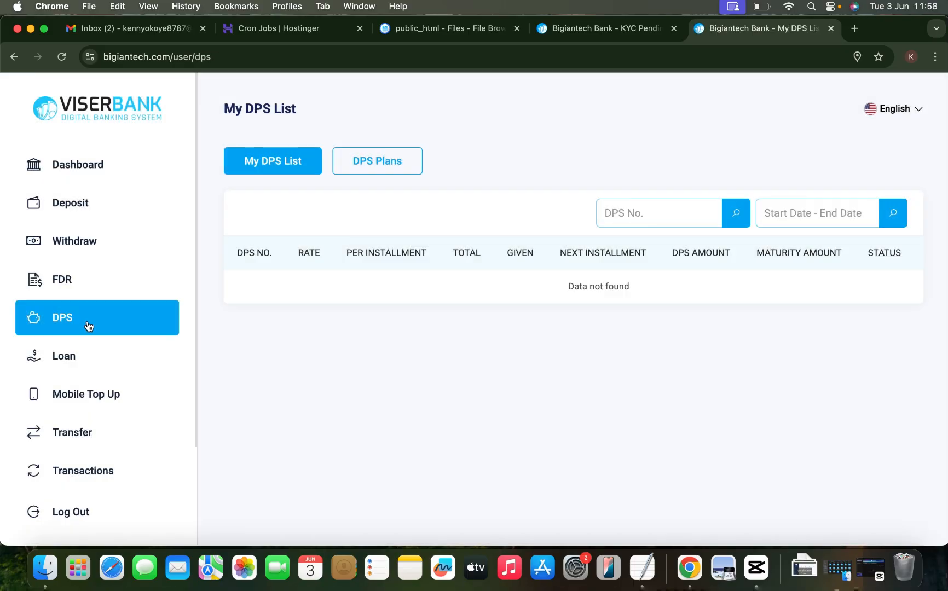
click(377, 155)
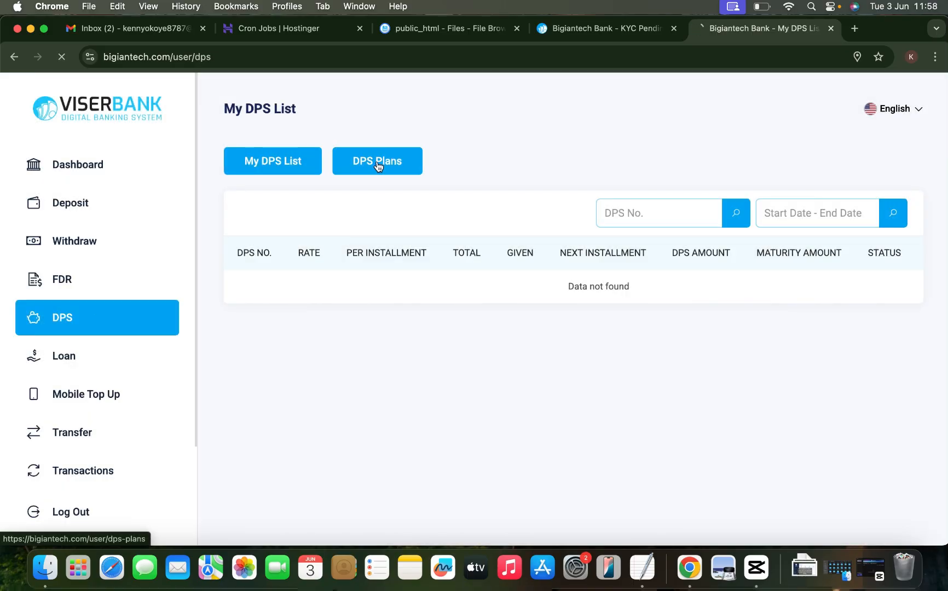
scroll(452, 429, down, 3)
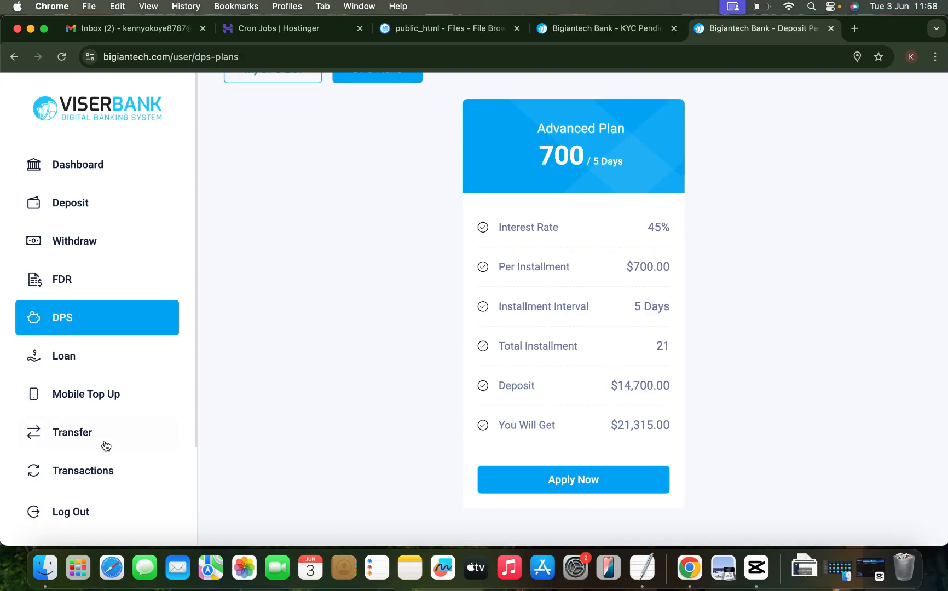
click(72, 203)
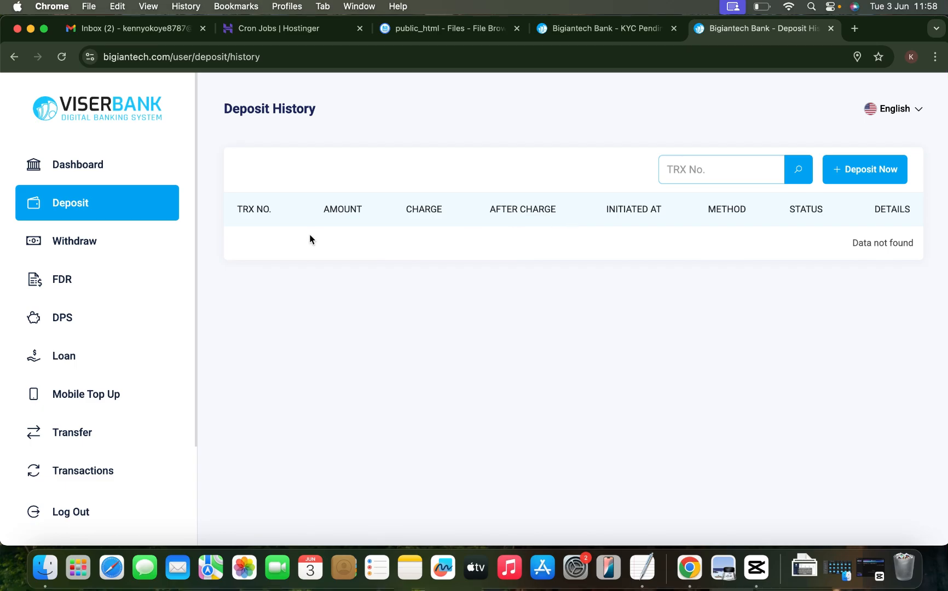
Start a new bank-transfer deposit with 40000 as the amount
click(874, 170)
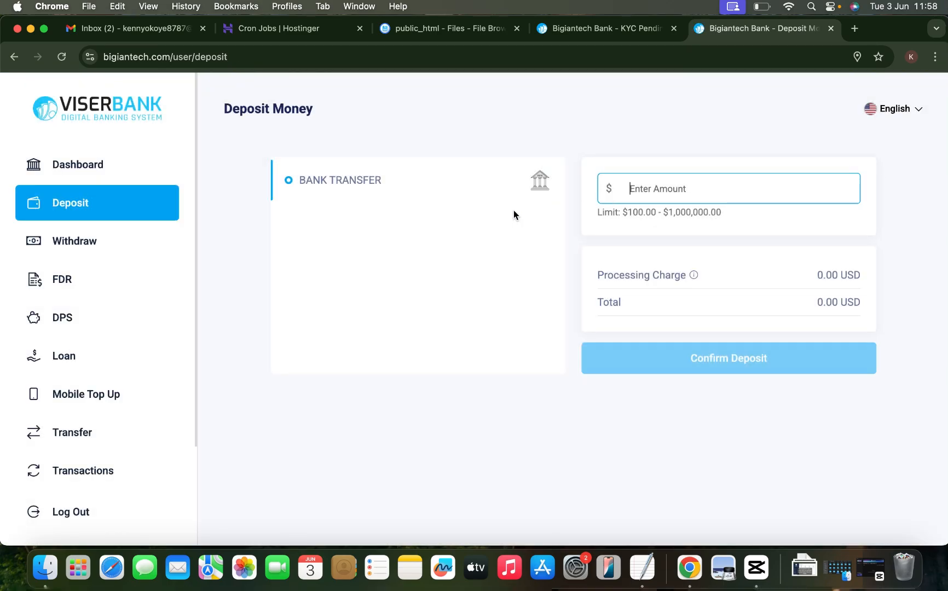
scroll(449, 257, down, 3)
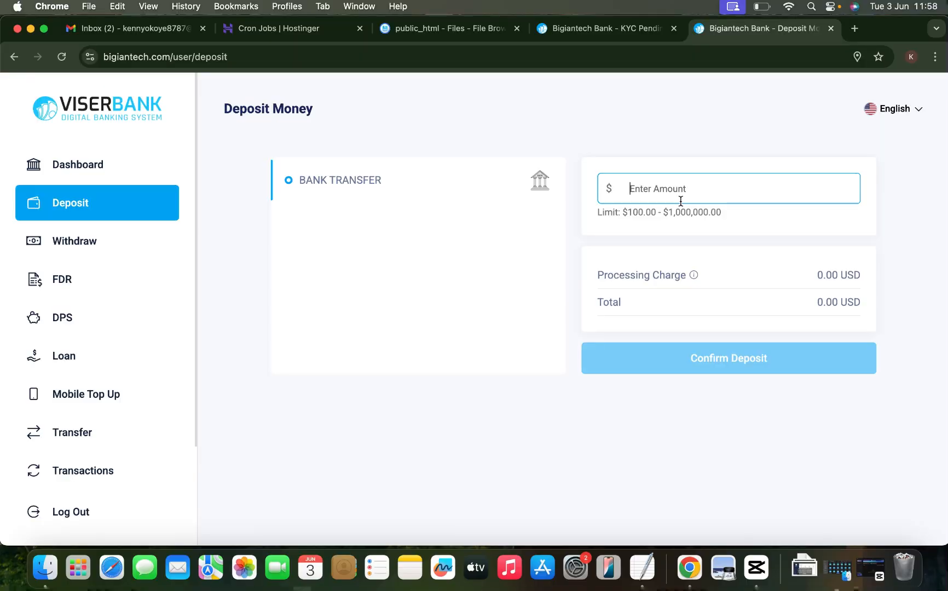
text(40000)
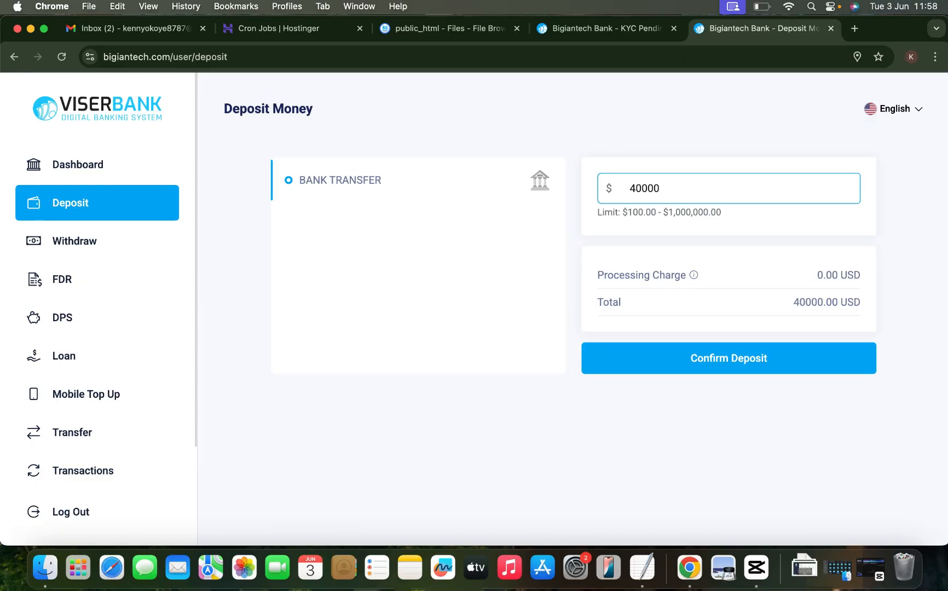
click(716, 359)
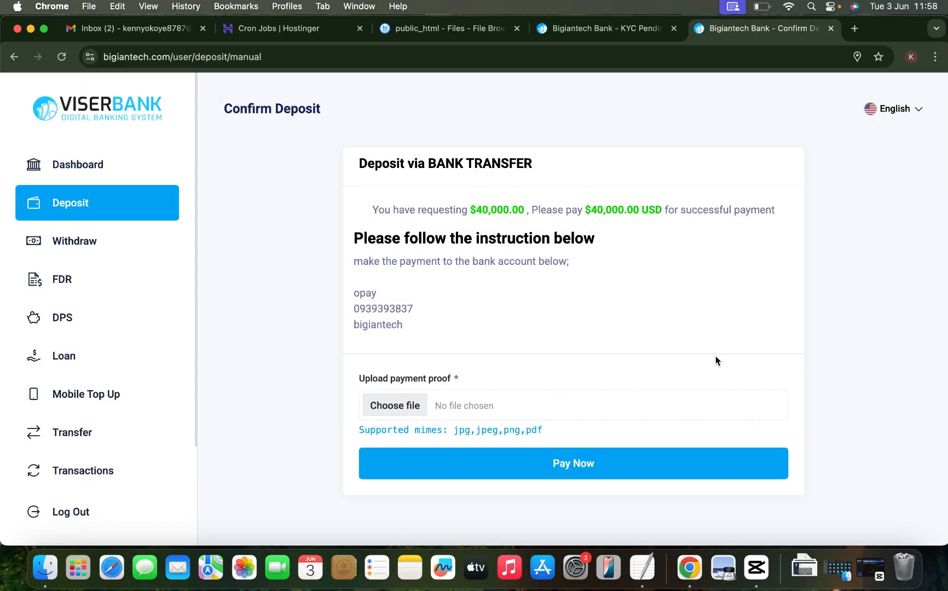
Submit the deposit with its payment proof, then go to the dashboard and the admin panel
scroll(715, 356, down, 2)
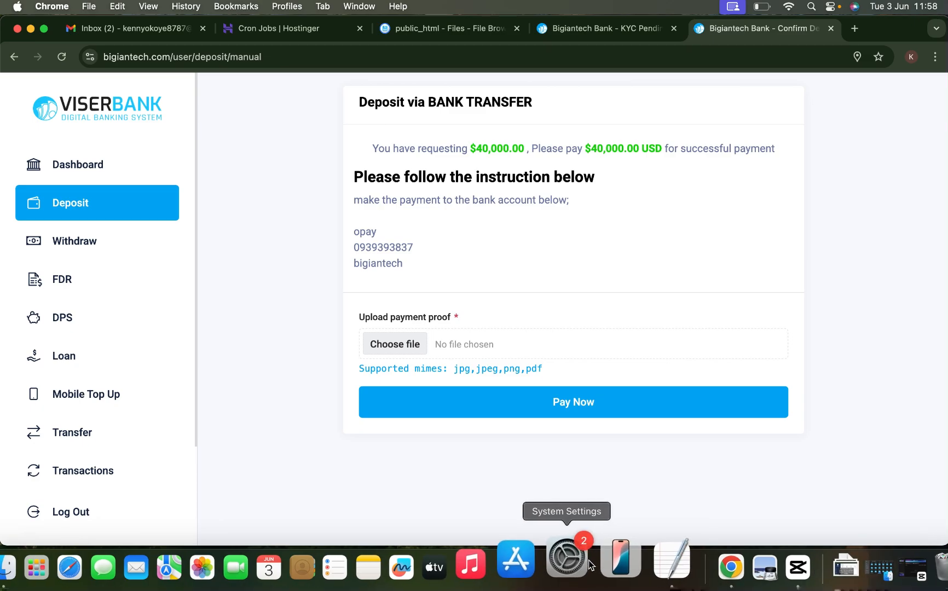
double_click(565, 404)
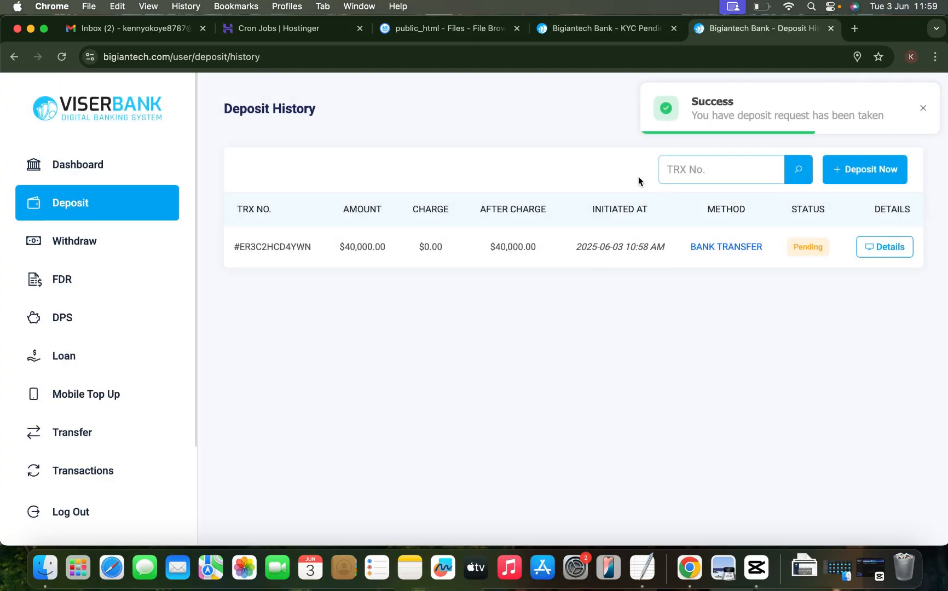
click(97, 167)
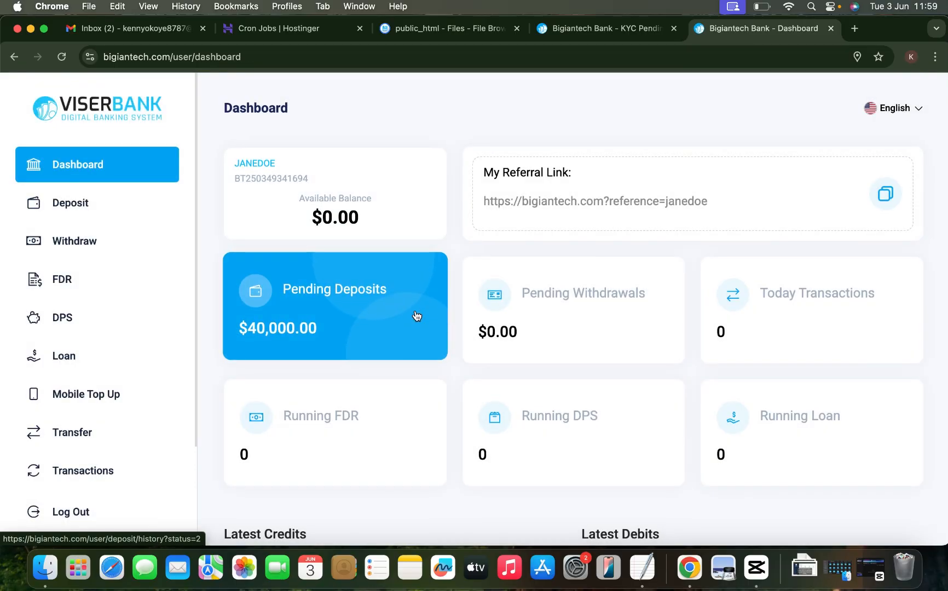
scroll(410, 313, down, 2)
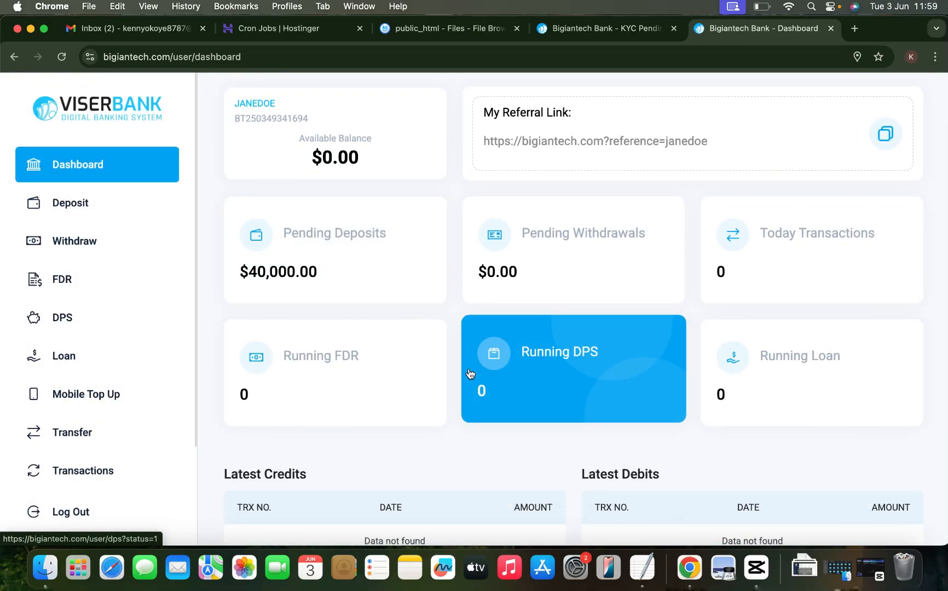
scroll(454, 392, down, 2)
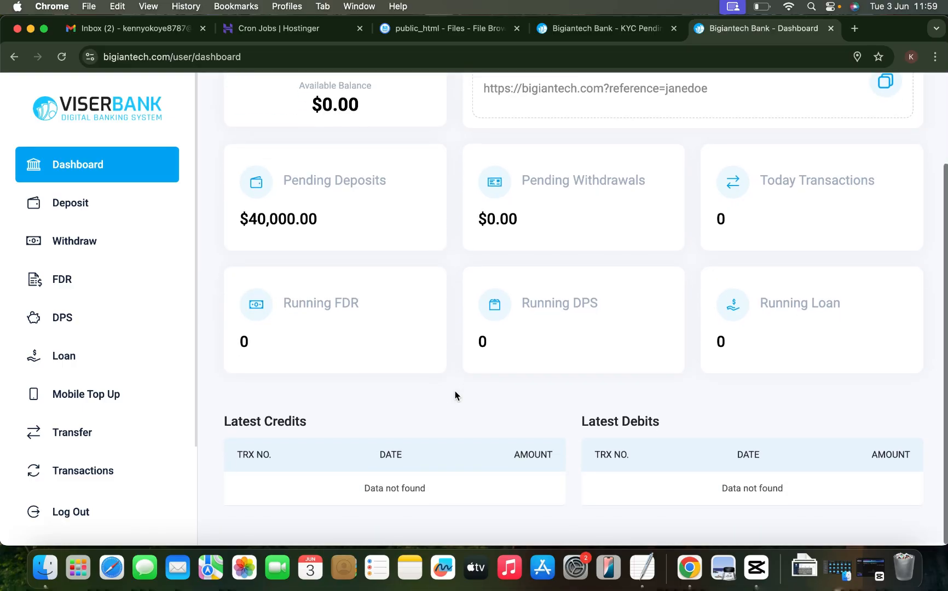
click(602, 28)
scroll(106, 230, up, 1)
scroll(107, 232, down, 6)
Approve the $40,000 deposit from Deposits > Pending Deposits details
click(109, 183)
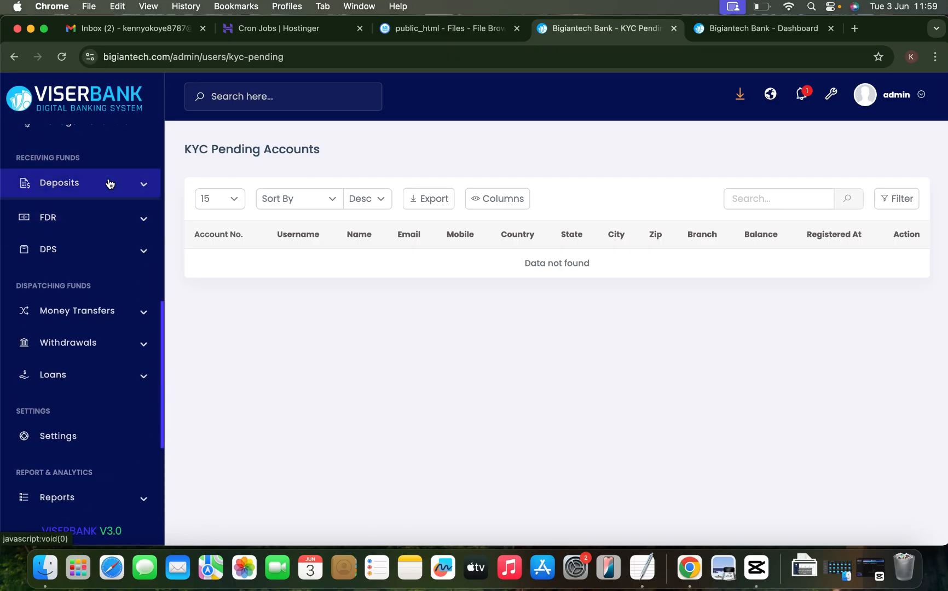
click(95, 210)
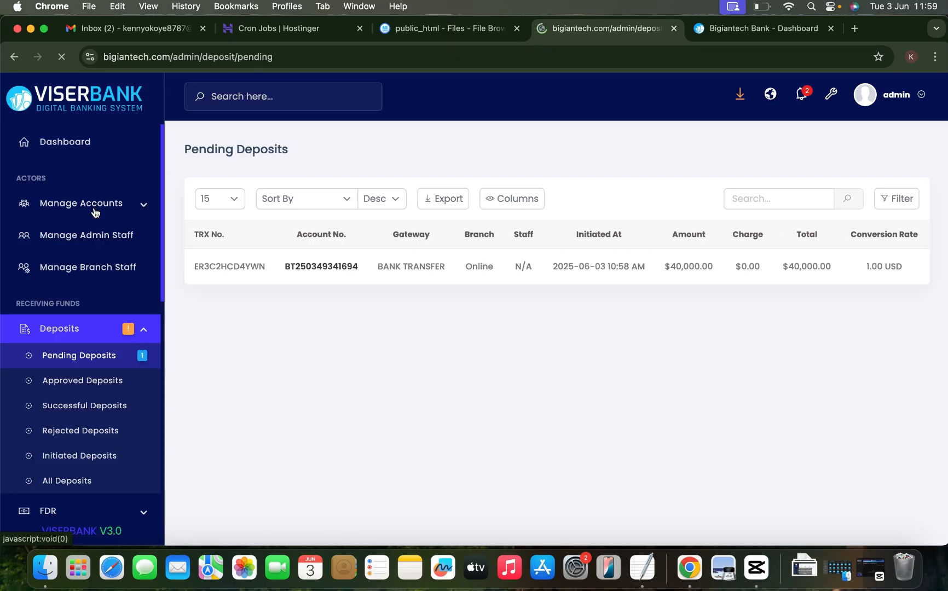
scroll(787, 267, right, 5)
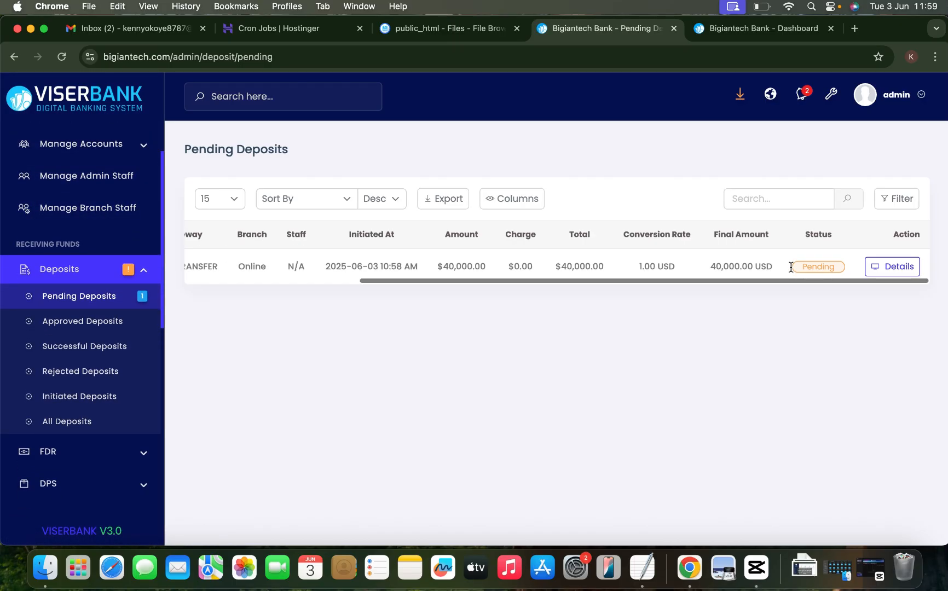
click(882, 268)
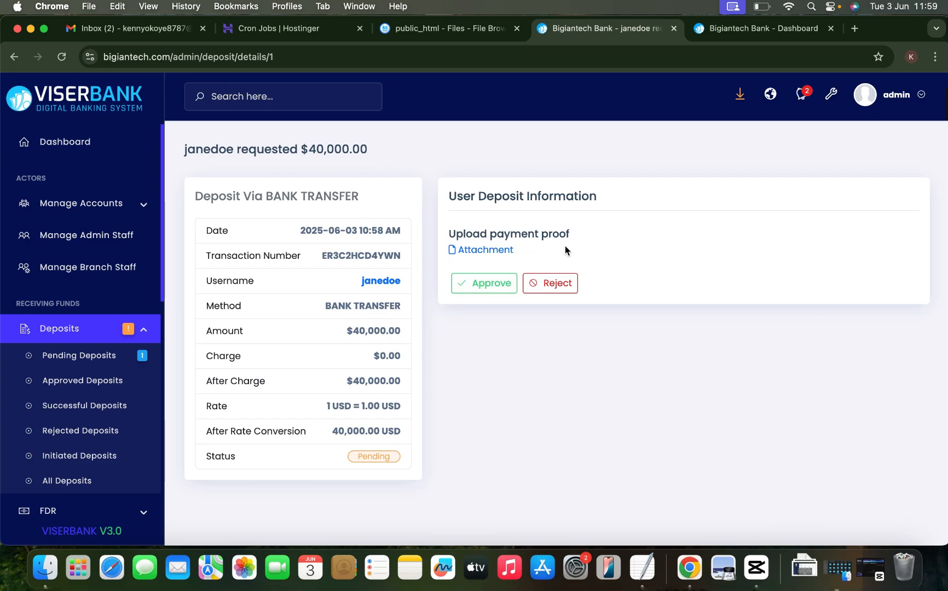
click(487, 285)
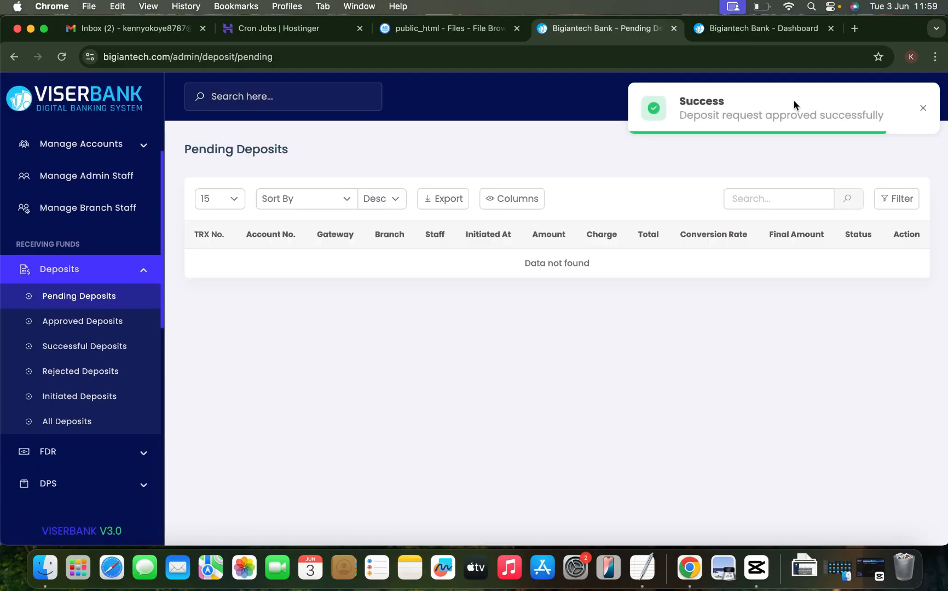
Reload the user dashboard to see the updated $40,000 balance
click(720, 35)
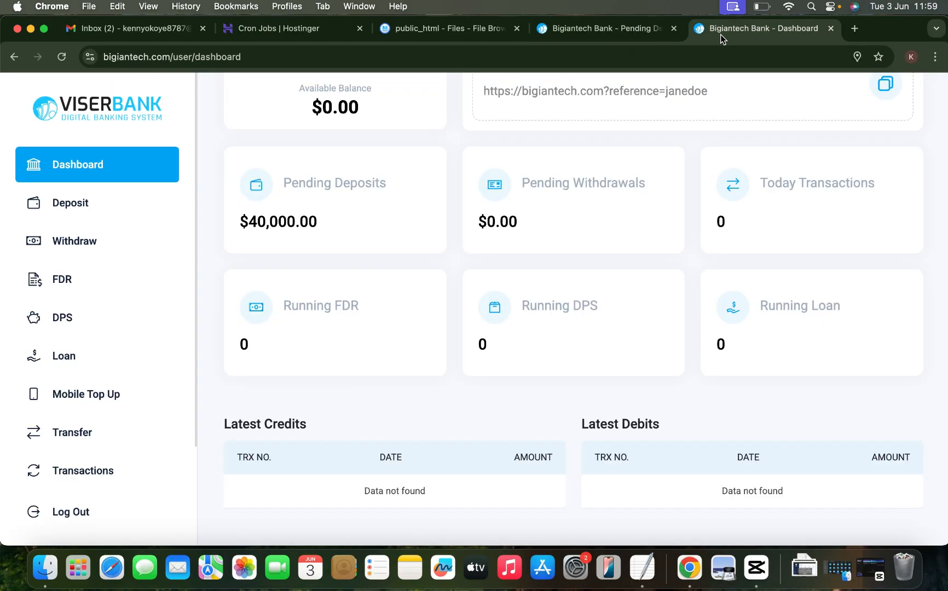
click(120, 172)
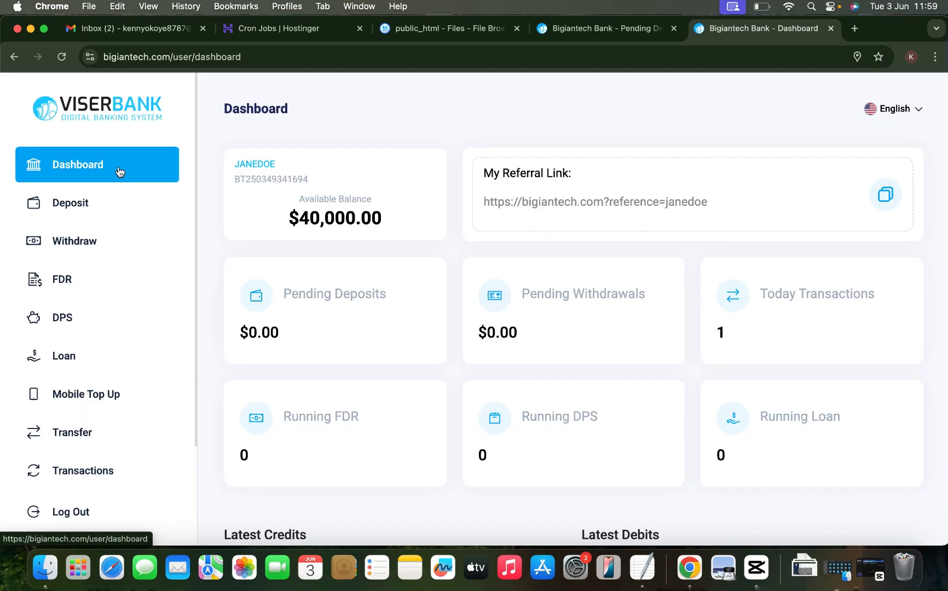
scroll(388, 270, down, 2)
scroll(386, 269, up, 2)
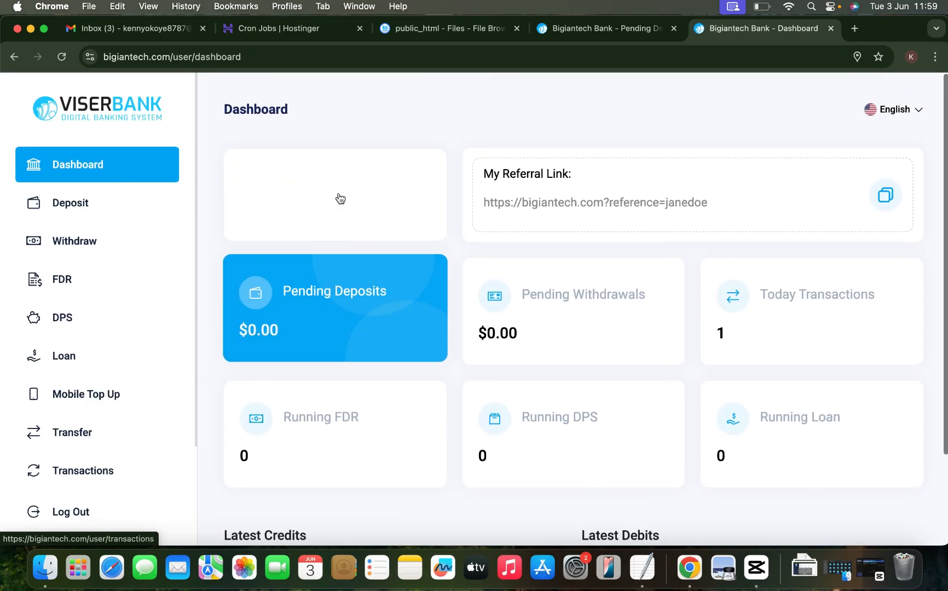
Read the Deposit Request Approved email for 40,000 USD, then go back to the bank dashboard
click(144, 28)
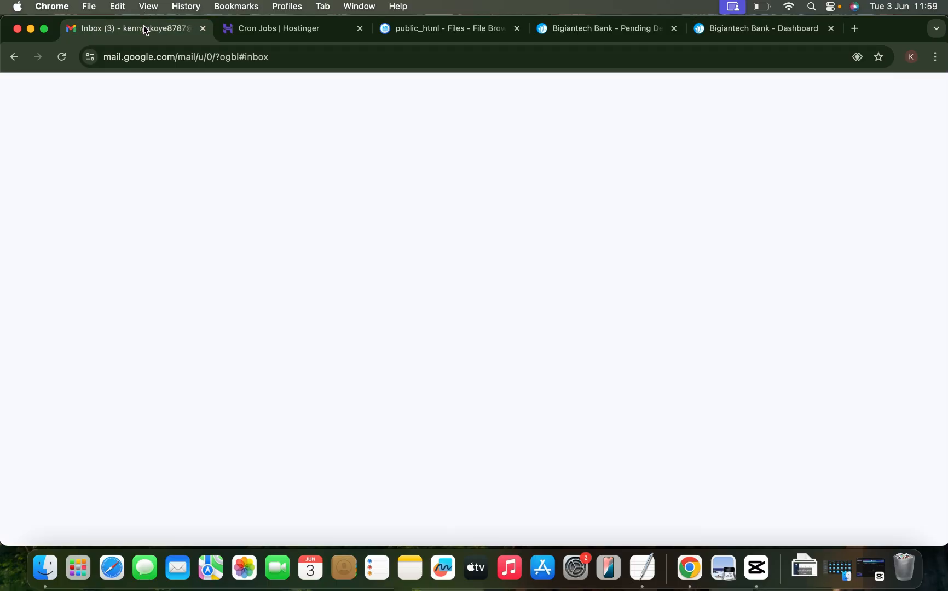
click(399, 198)
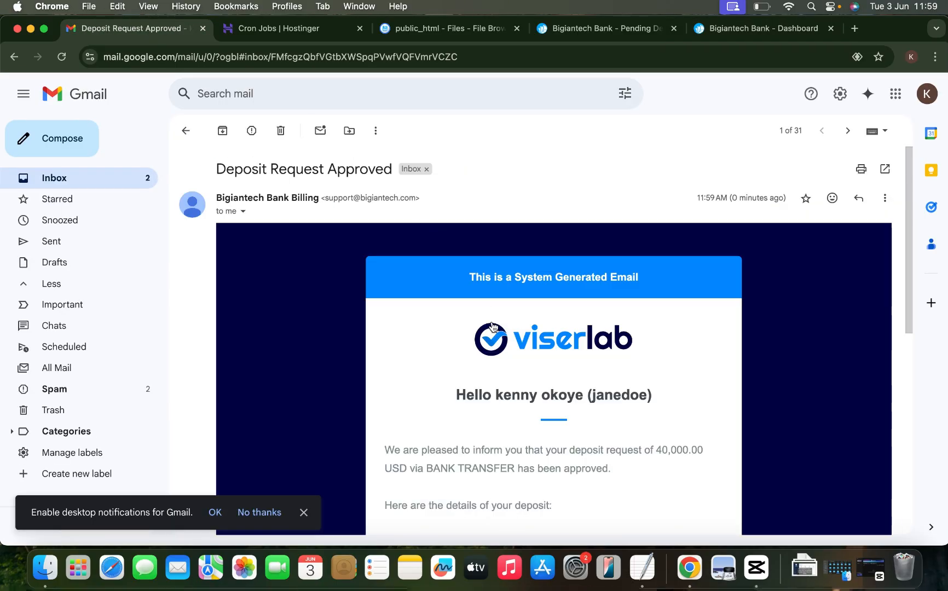
scroll(491, 323, down, 10)
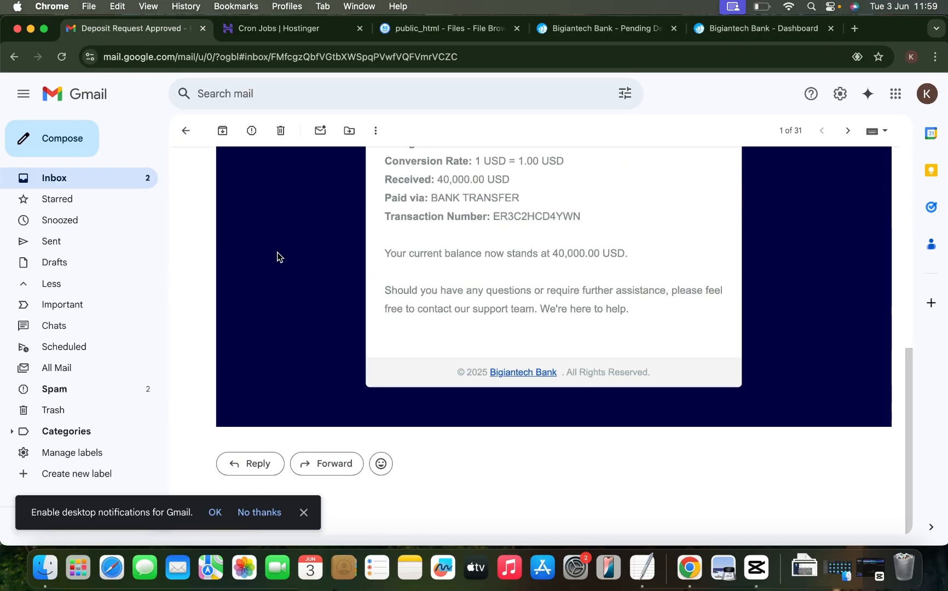
click(186, 131)
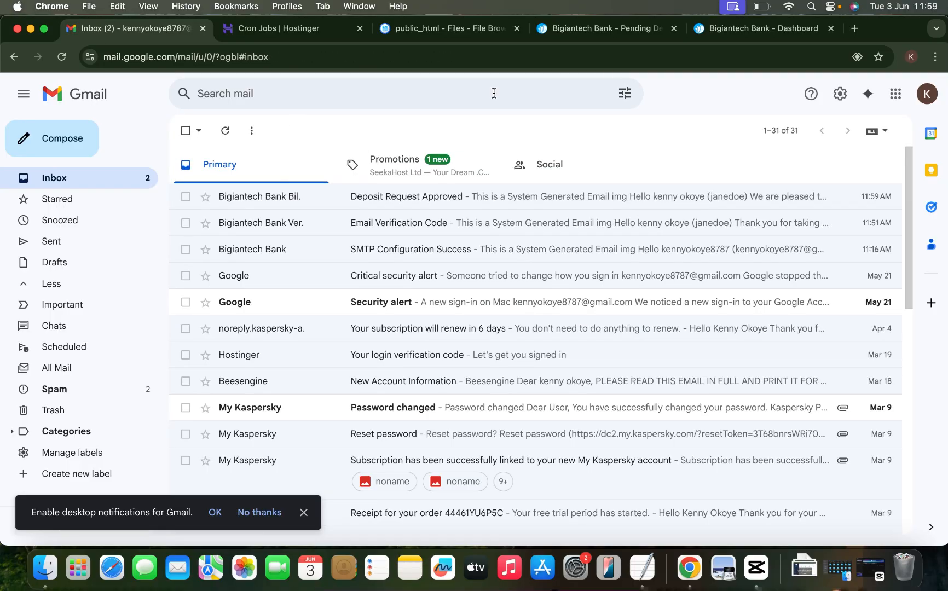
click(732, 38)
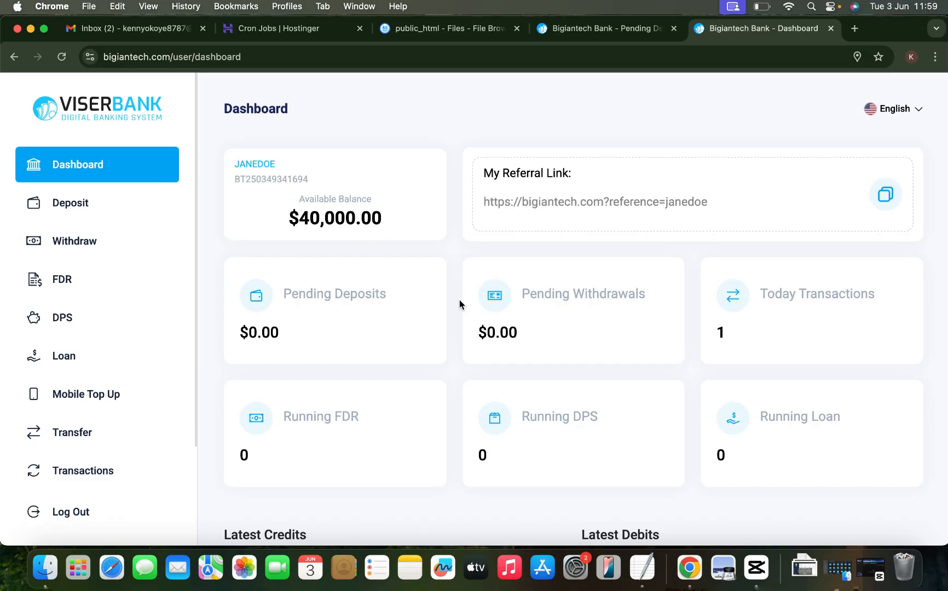
Apply for the Student Loan from Loan Plans with 80000 as the amount
scroll(459, 299, down, 2)
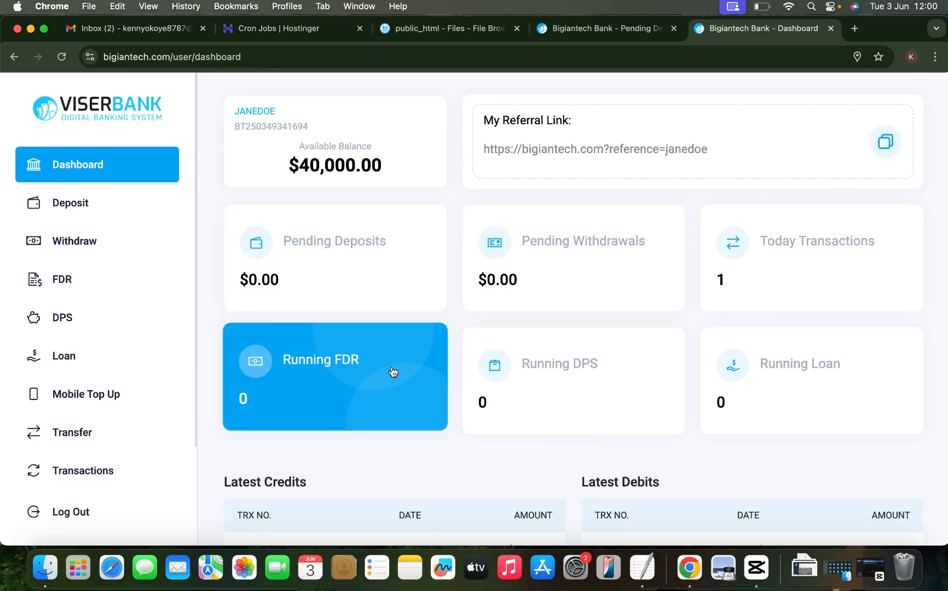
click(81, 364)
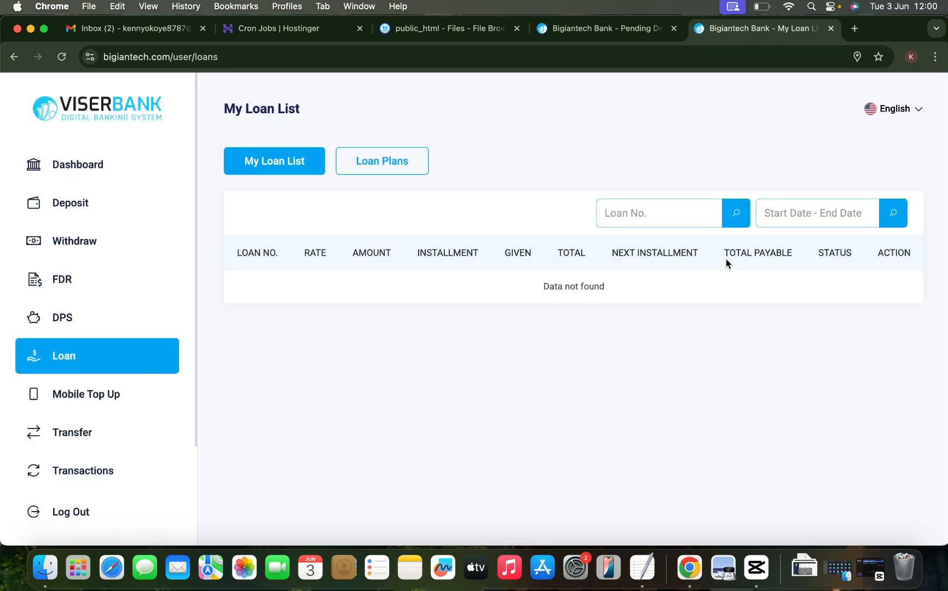
click(383, 167)
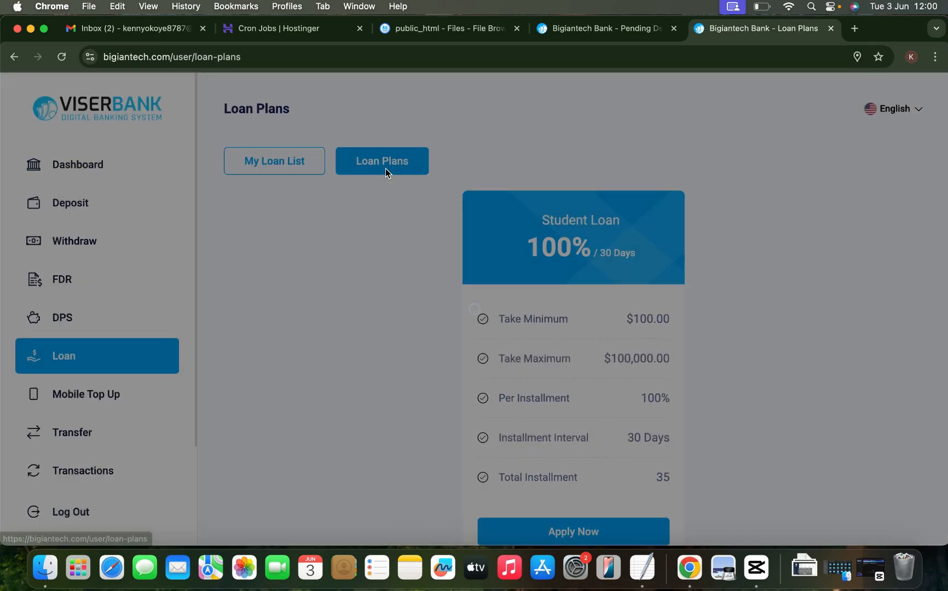
scroll(572, 289, down, 2)
click(563, 474)
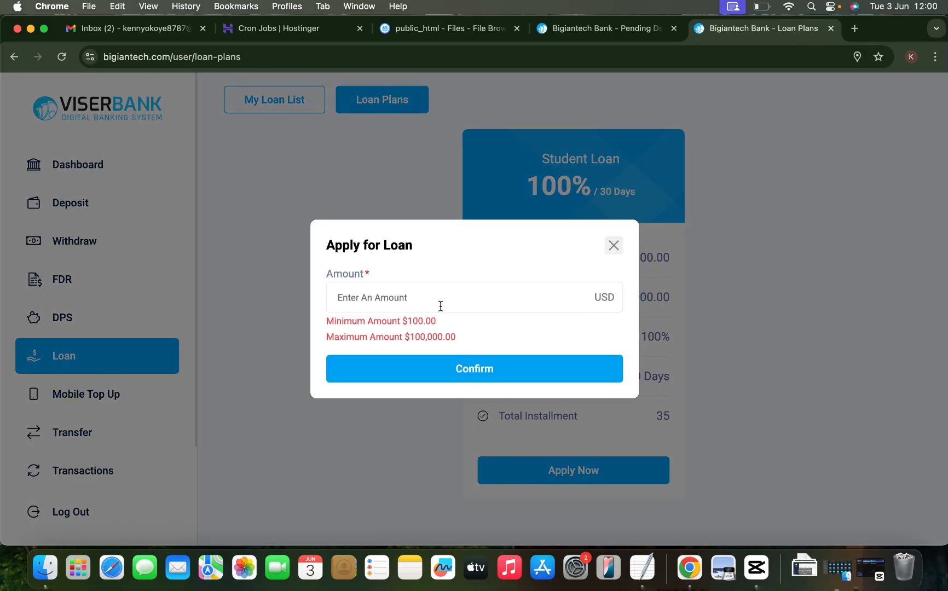
click(440, 306)
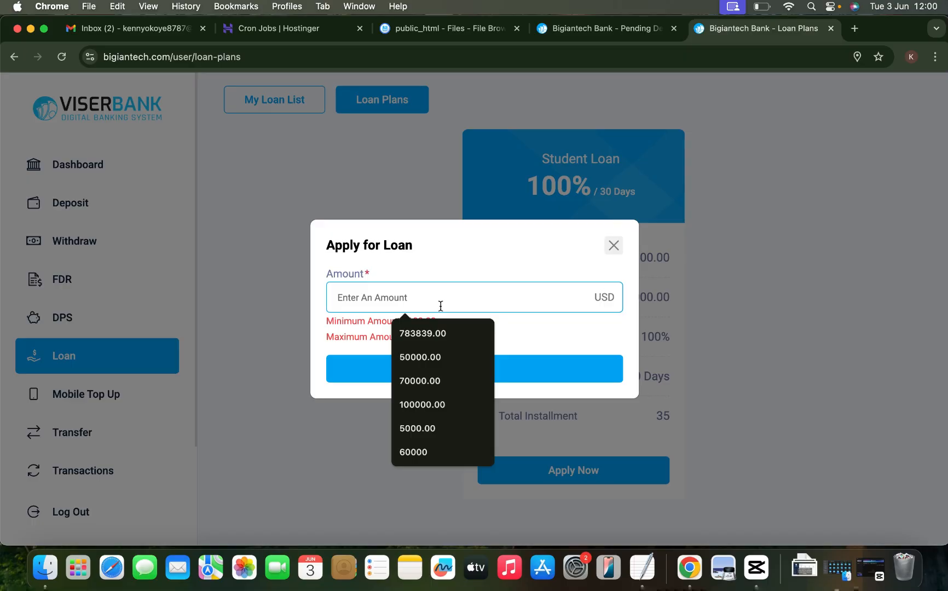
text(80000)
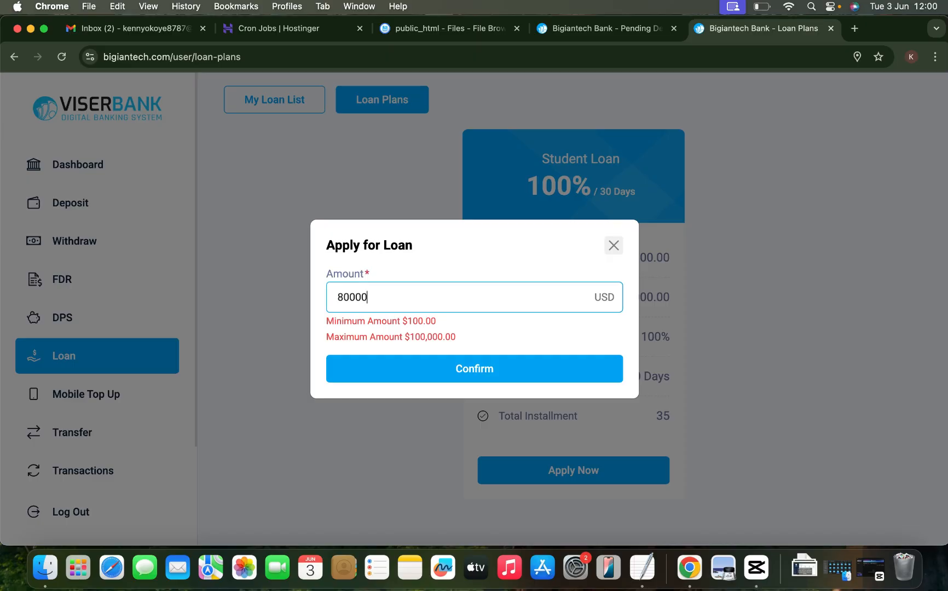
click(486, 368)
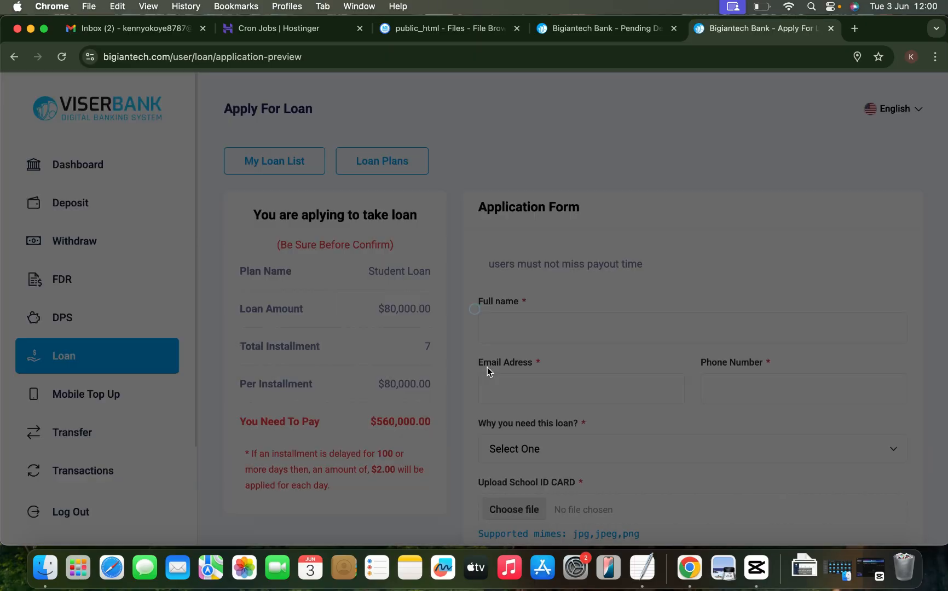
Fill in the phone number on the $80,000 Student Loan form and pick Food Stuff as the reason
scroll(487, 367, down, 3)
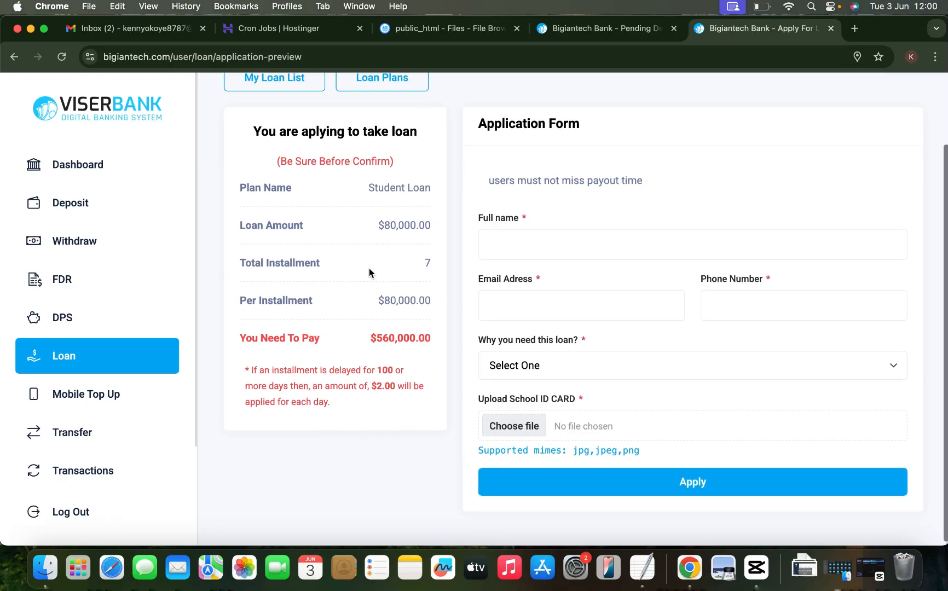
scroll(368, 268, up, 2)
scroll(369, 268, up, 1)
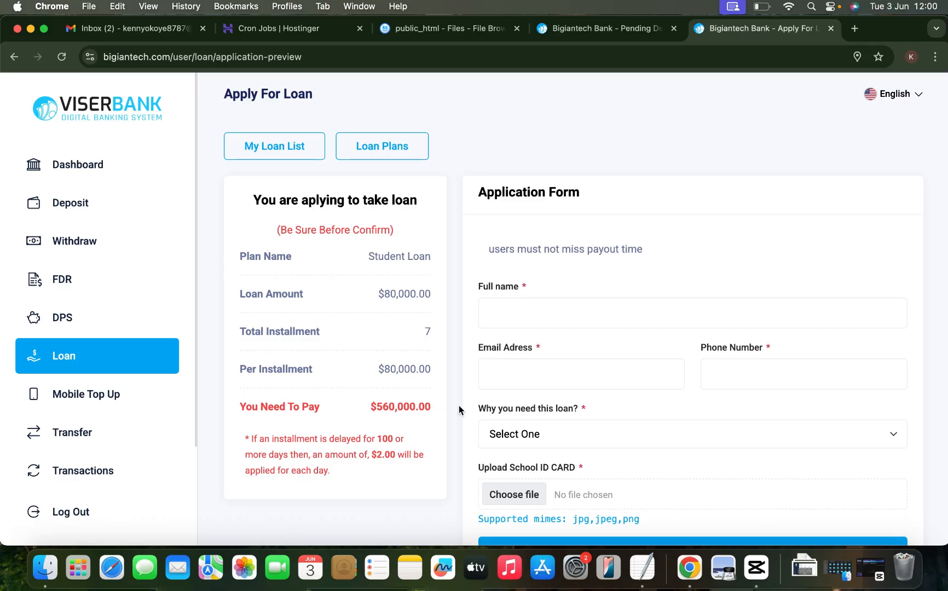
scroll(458, 409, down, 3)
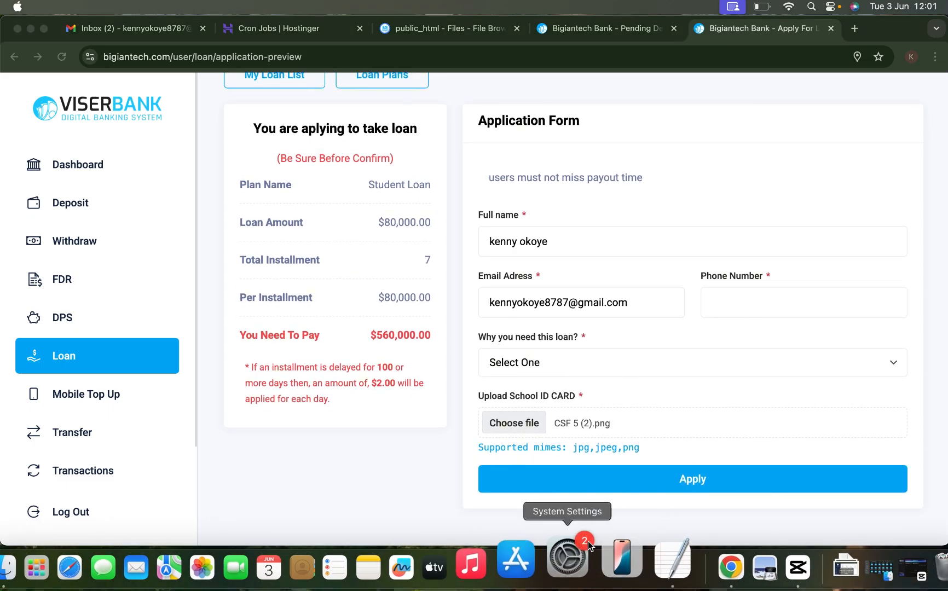
click(726, 308)
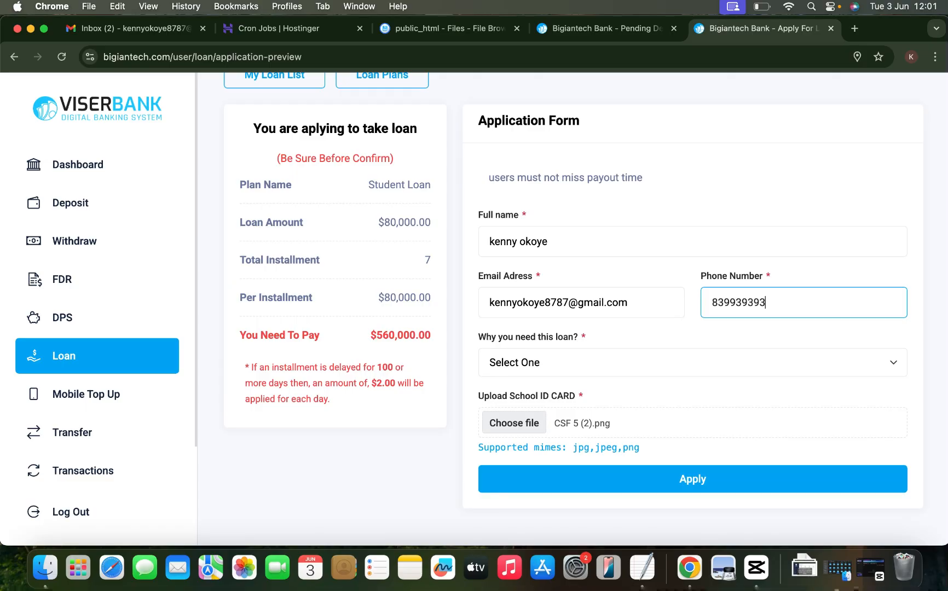
click(619, 360)
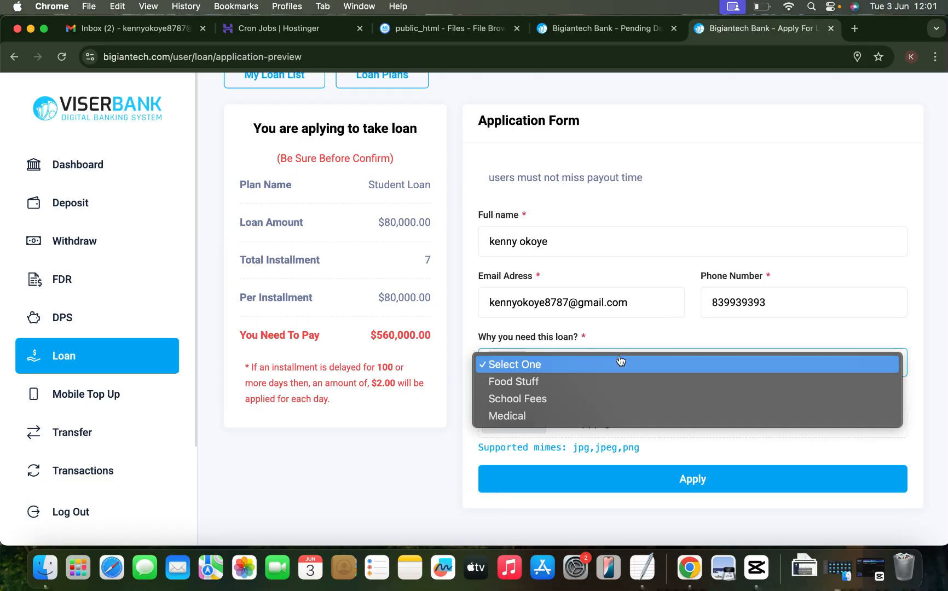
click(576, 381)
Submit the Student Loan application and review its pending Loan Details page
click(636, 480)
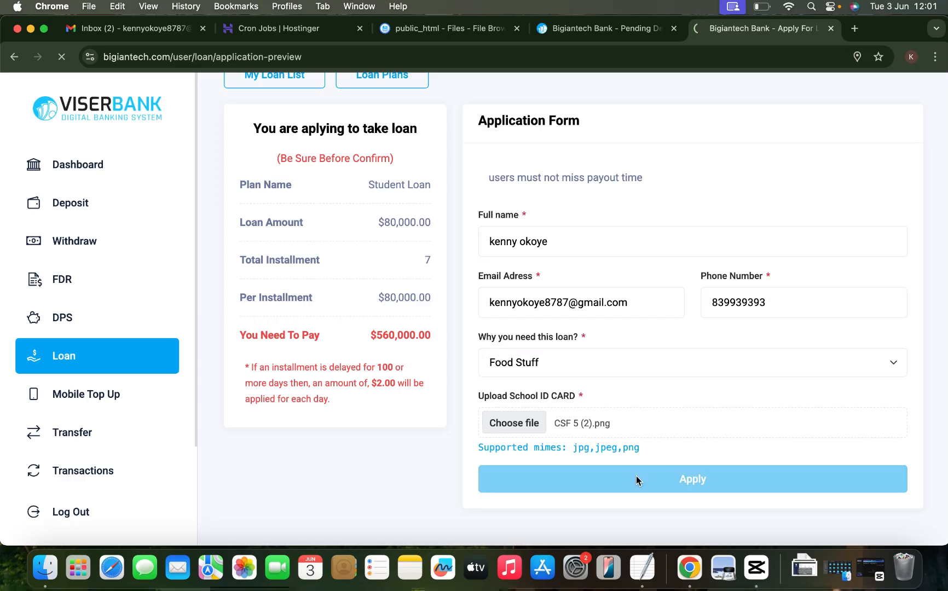
scroll(641, 333, down, 3)
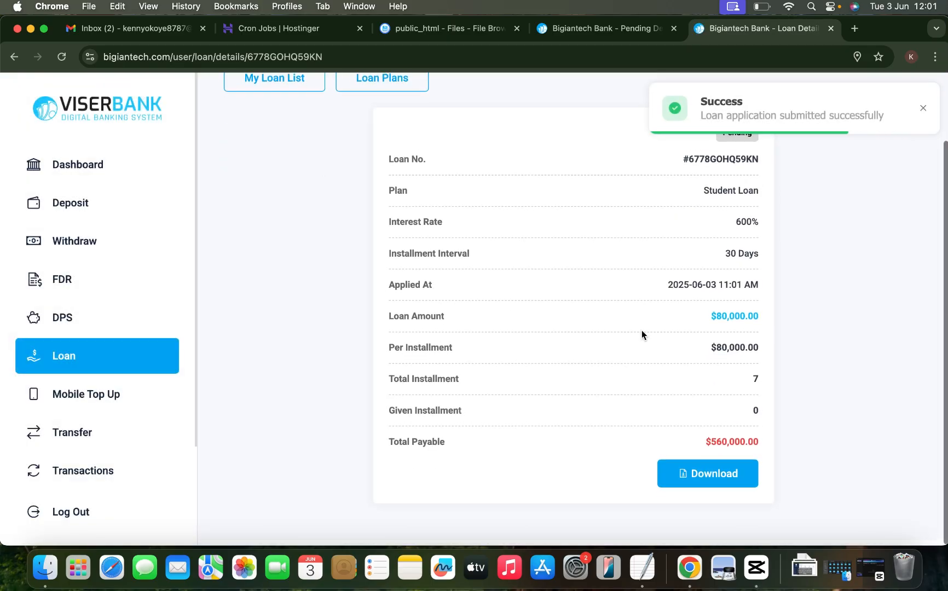
scroll(641, 330, up, 3)
scroll(641, 330, down, 3)
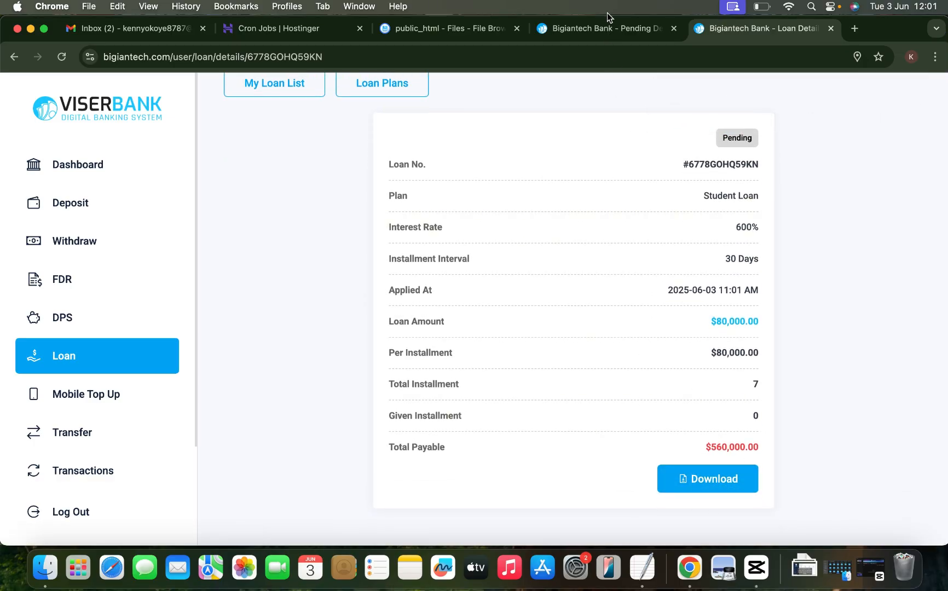
Approve the pending $80,000 Student Loan from its details under Loans > Pending Loans
click(603, 30)
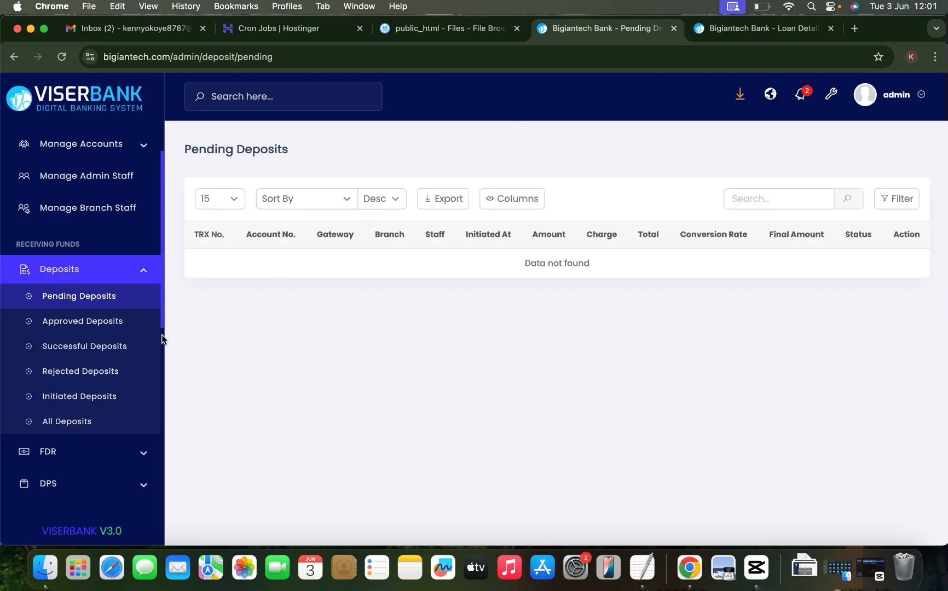
click(135, 270)
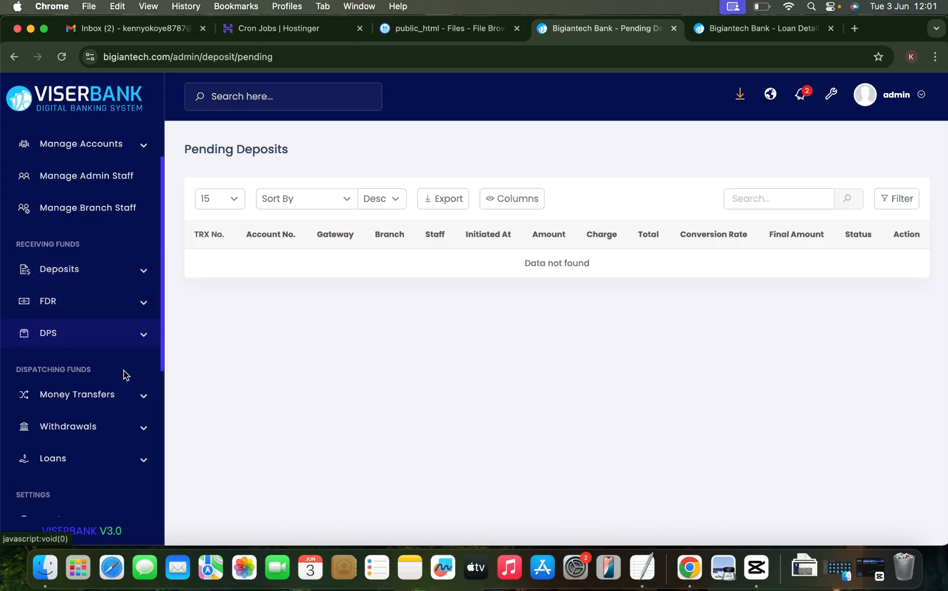
click(114, 461)
scroll(114, 464, down, 4)
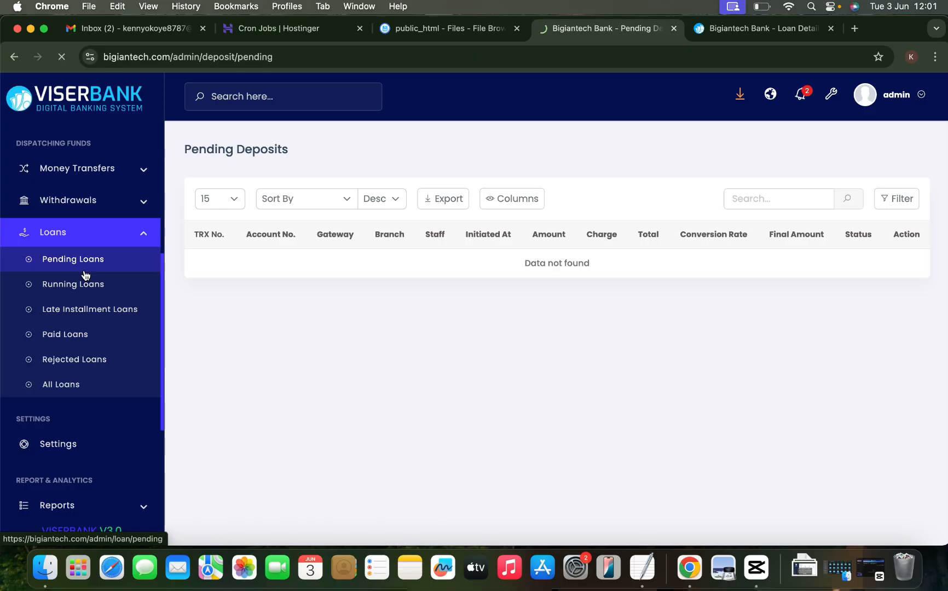
scroll(815, 268, right, 10)
scroll(828, 265, right, 3)
click(909, 267)
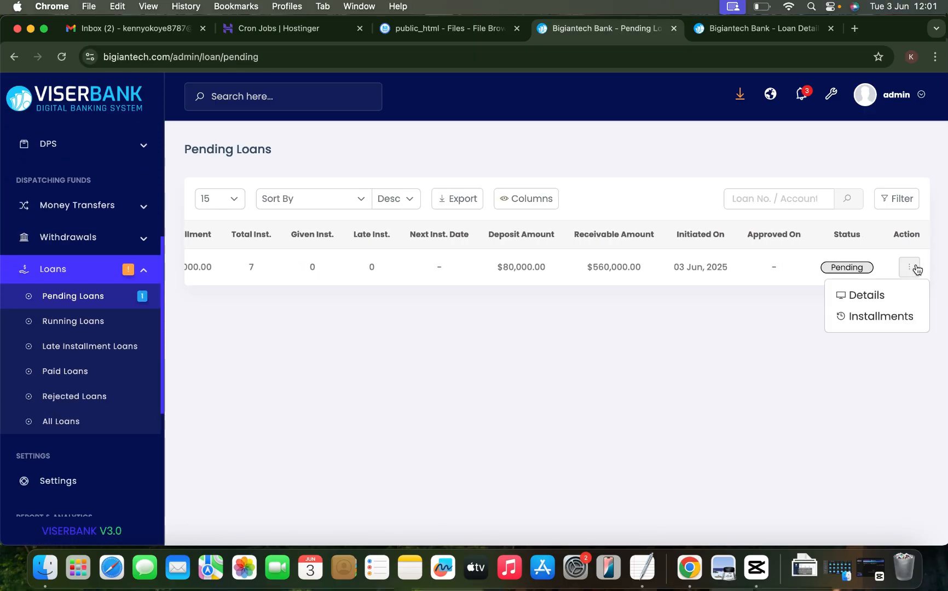
click(887, 296)
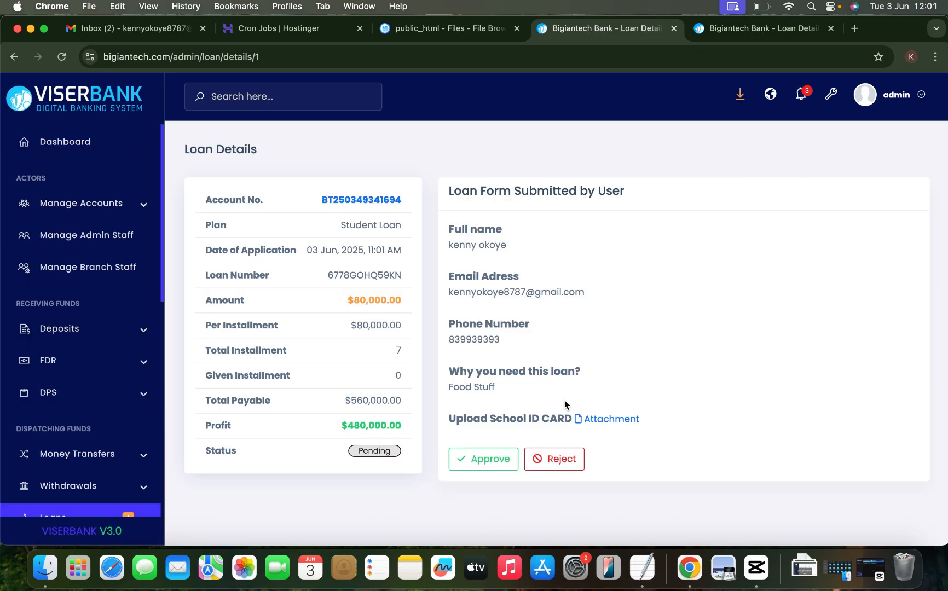
click(486, 460)
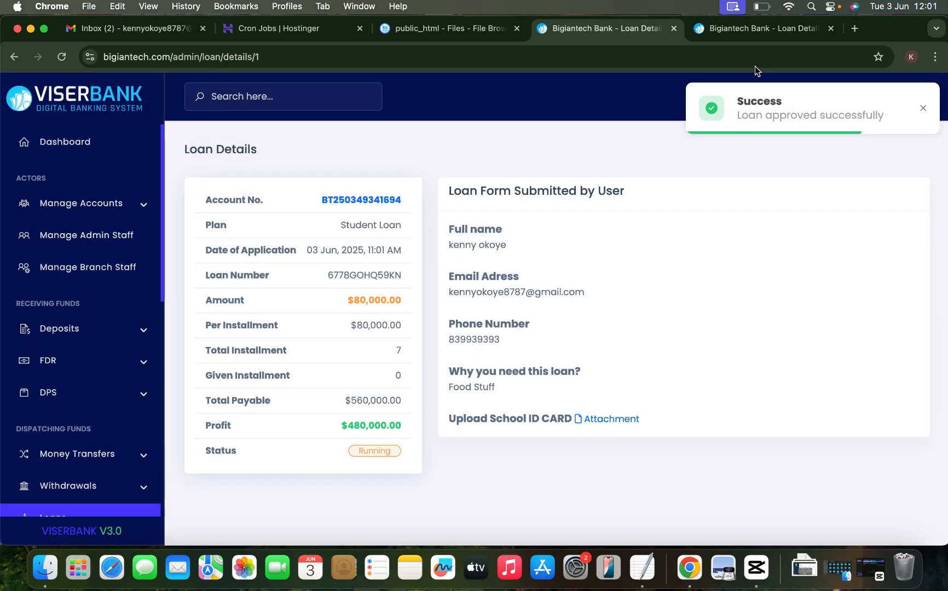
click(744, 33)
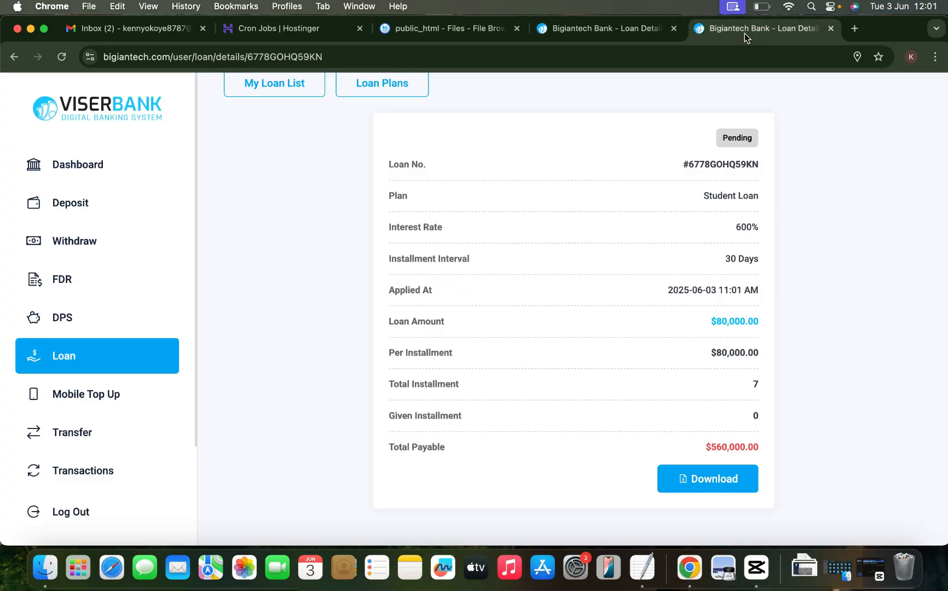
Open the running Student Loan's details from the user dashboard to confirm it is Running
click(80, 168)
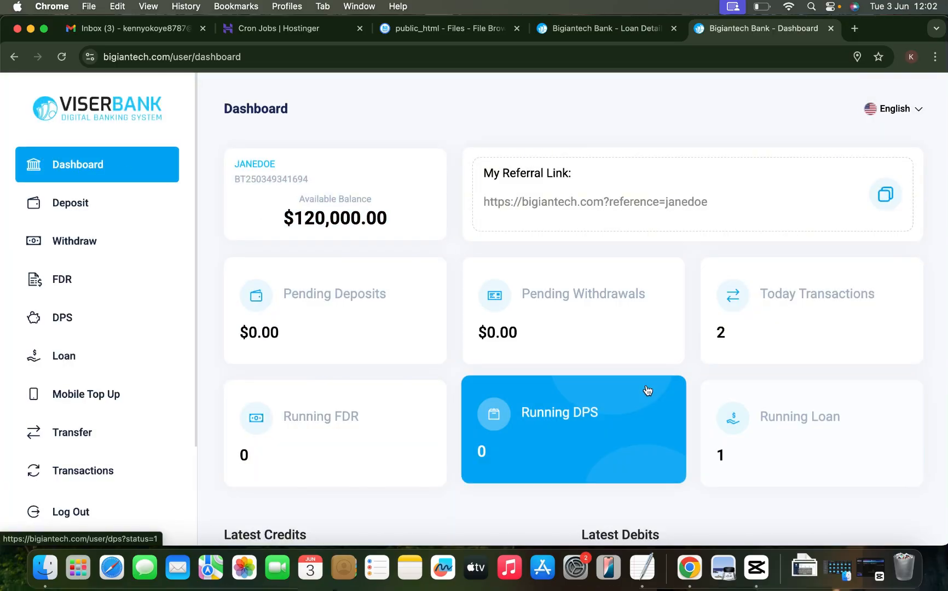
click(753, 413)
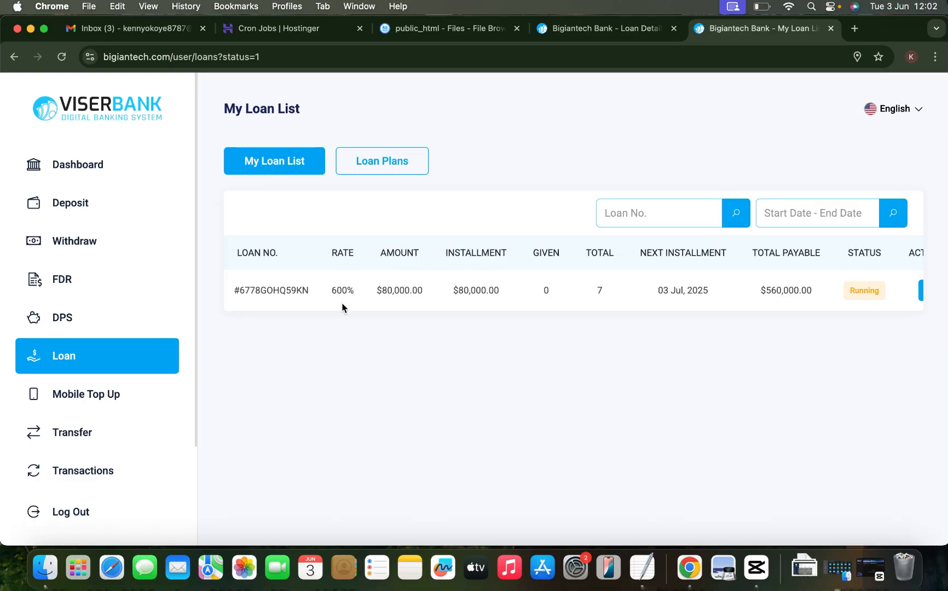
scroll(532, 281, right, 2)
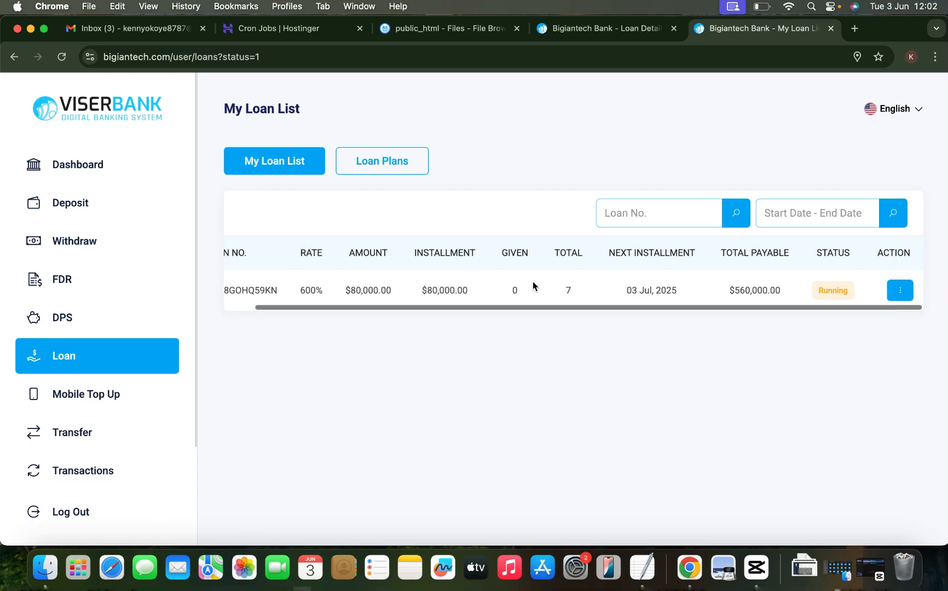
click(904, 293)
click(877, 317)
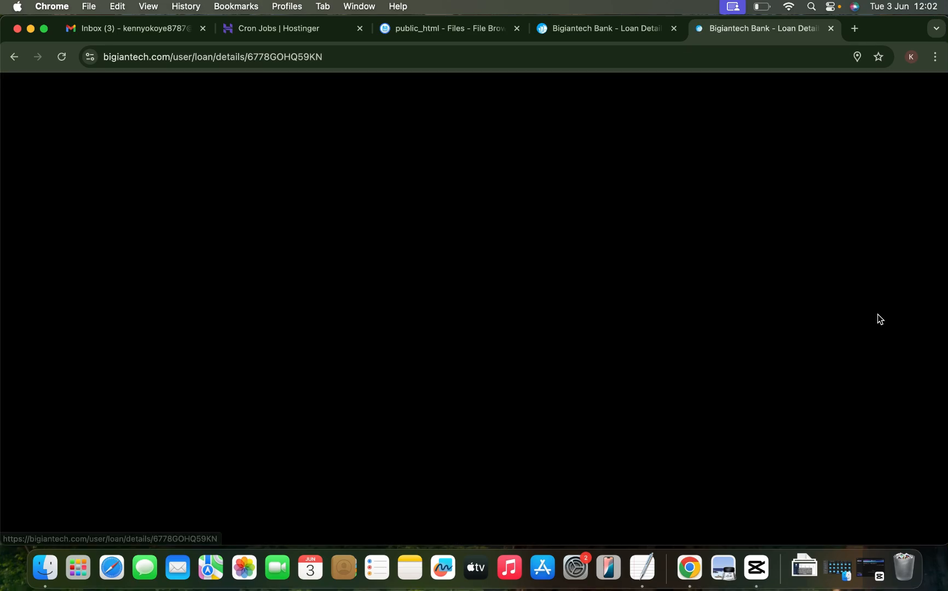
scroll(809, 356, down, 3)
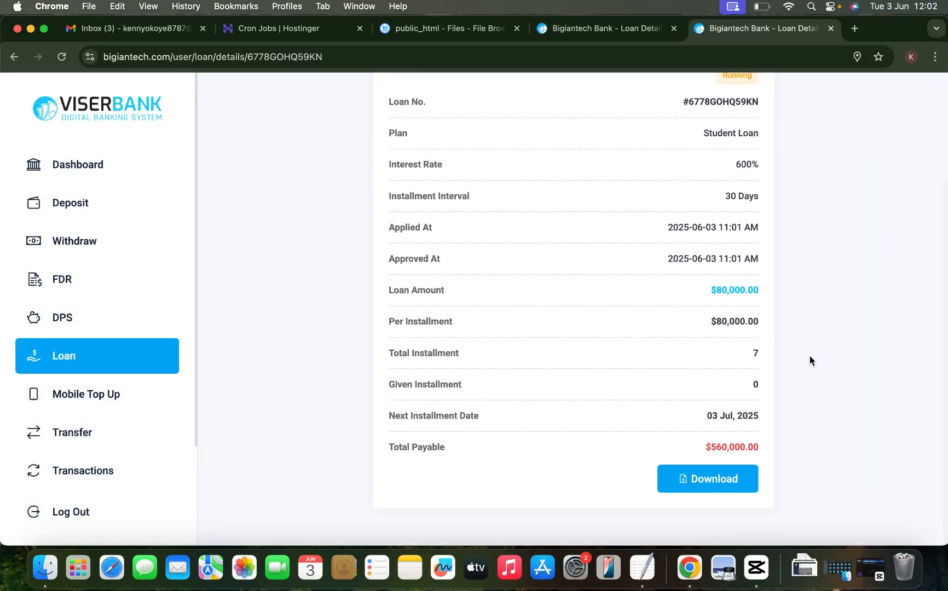
scroll(809, 356, up, 3)
scroll(618, 359, down, 3)
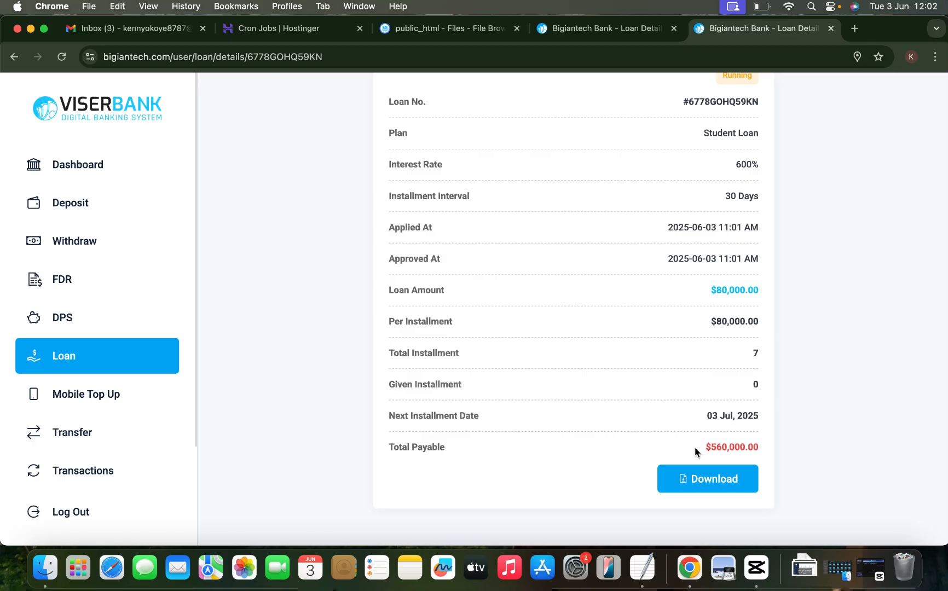
scroll(684, 440, up, 3)
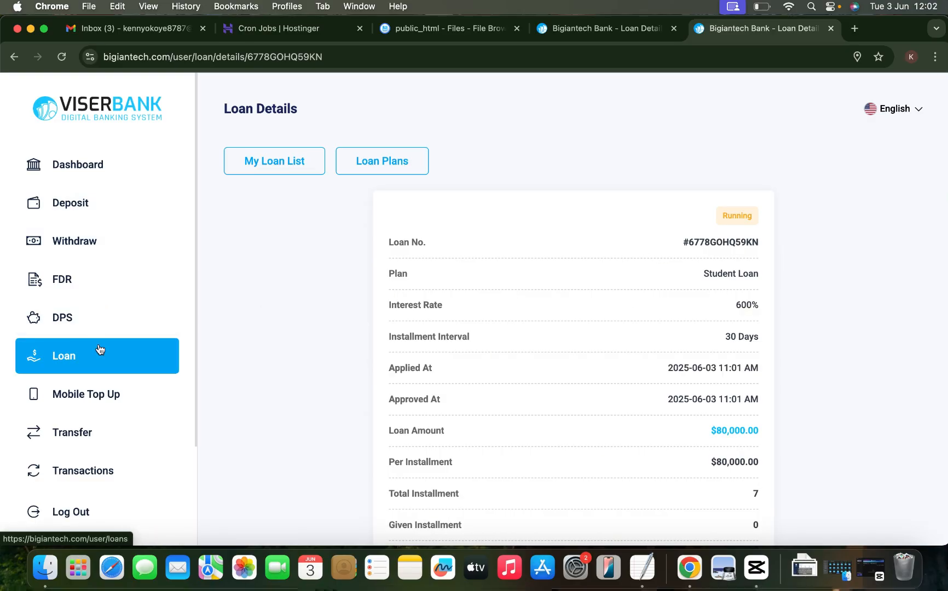
scroll(99, 350, down, 4)
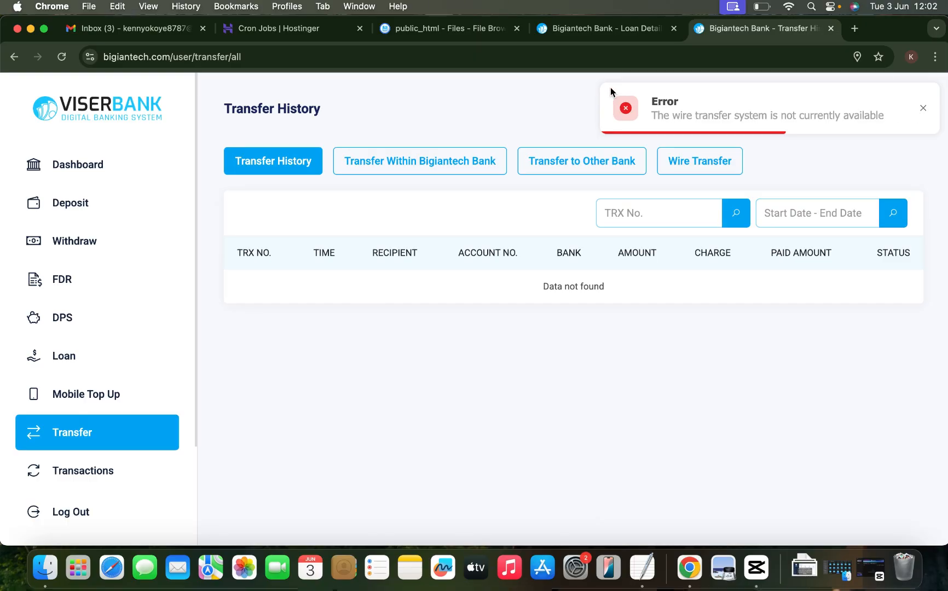
click(592, 32)
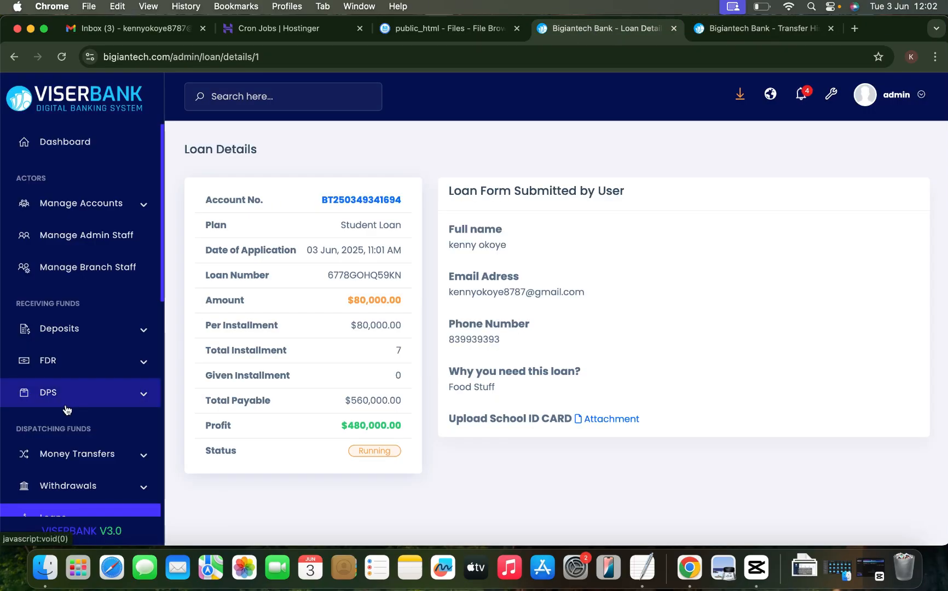
Check in Settings > System Configuration that the Wire Transfer module is enabled
scroll(66, 408, down, 10)
click(60, 317)
click(536, 241)
scroll(681, 343, down, 10)
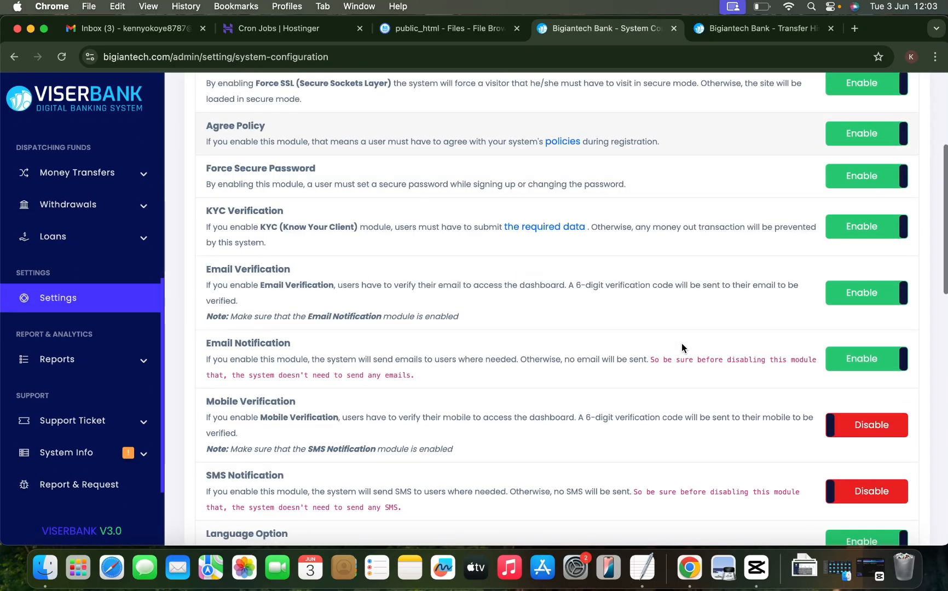
scroll(681, 344, down, 10)
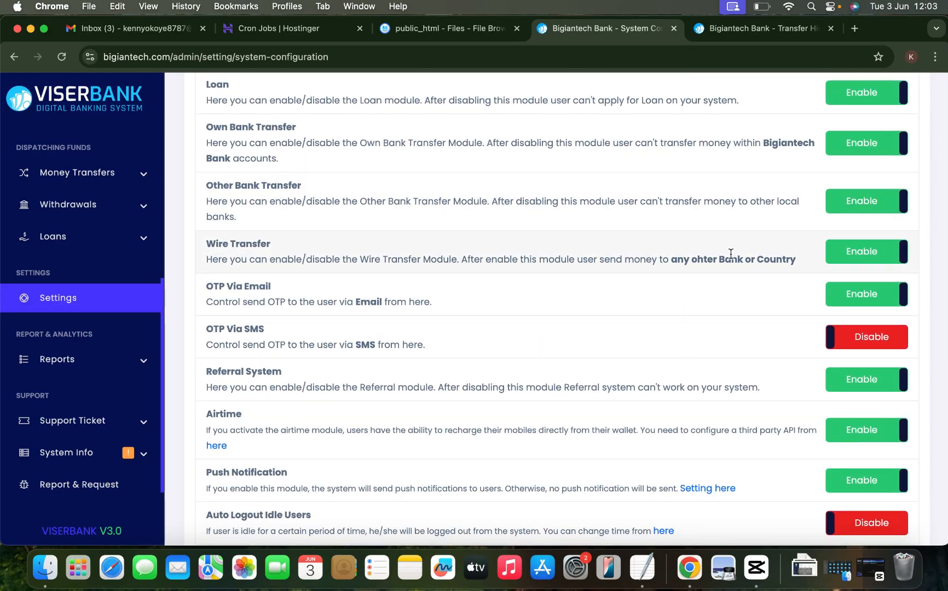
scroll(332, 236, up, 10)
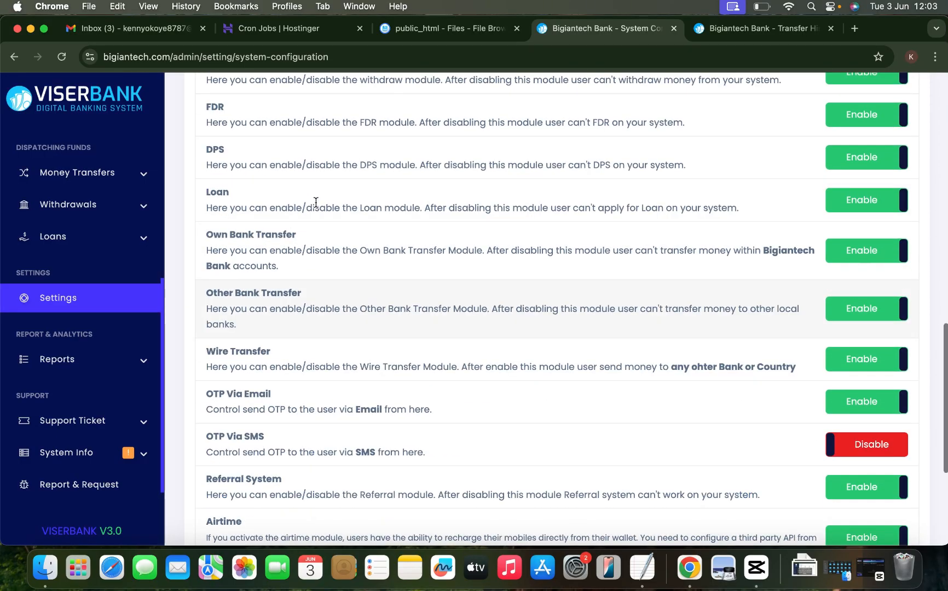
Go back to Settings and bring up the Wire Transfer Setting page
click(107, 298)
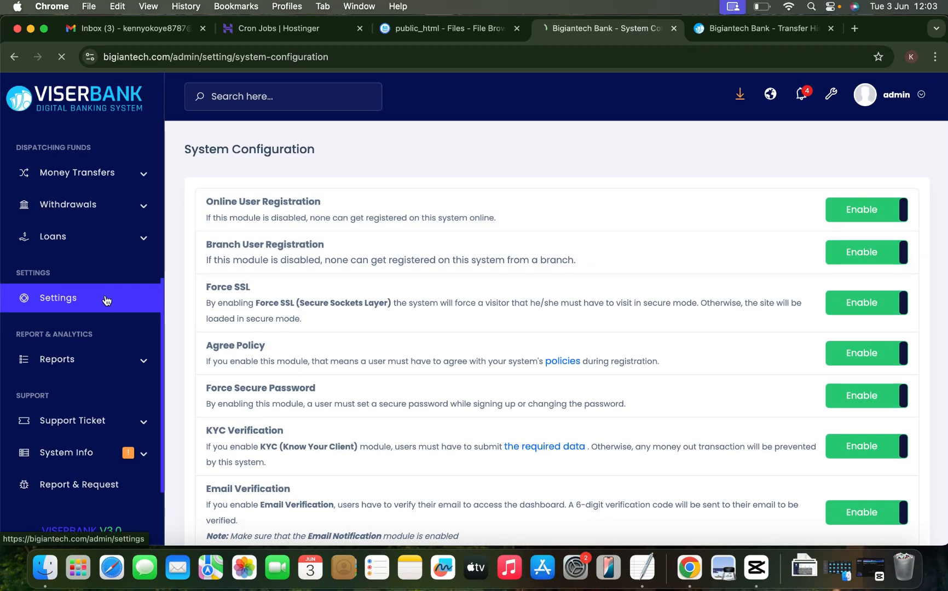
scroll(377, 341, down, 5)
scroll(377, 342, up, 1)
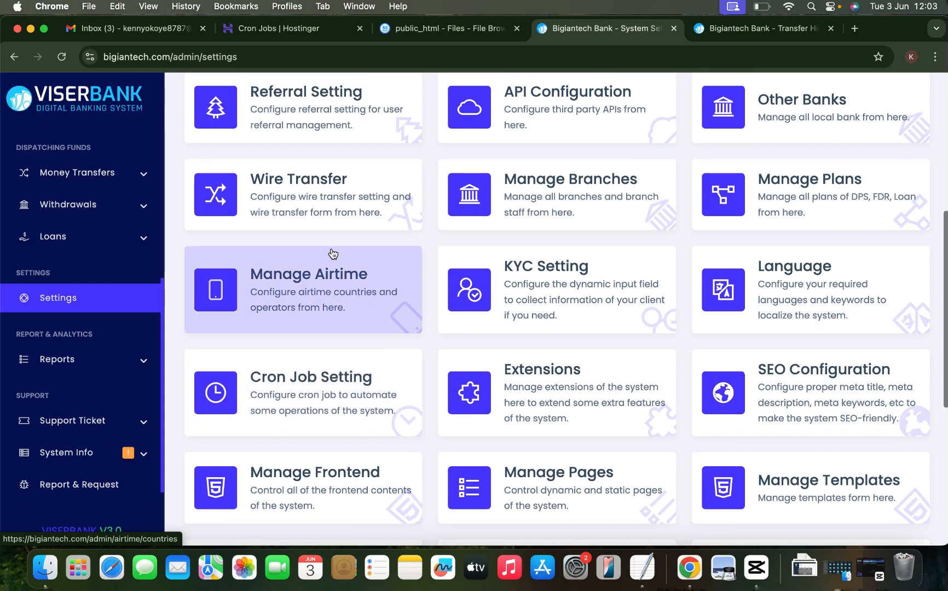
click(314, 198)
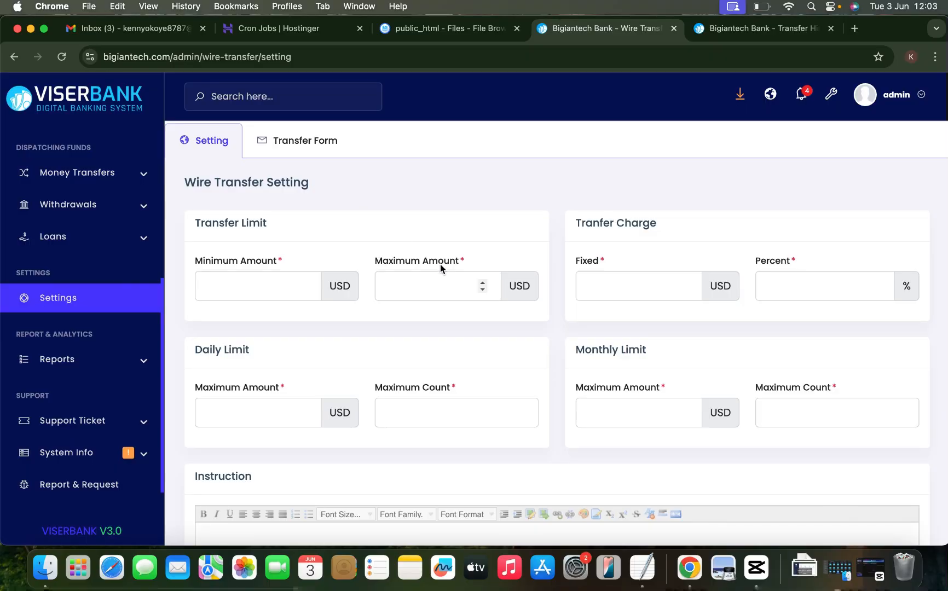
Enter a 100–100000 USD transfer range, zero charge, and a daily maximum of 300000 over 4 transfers
click(291, 141)
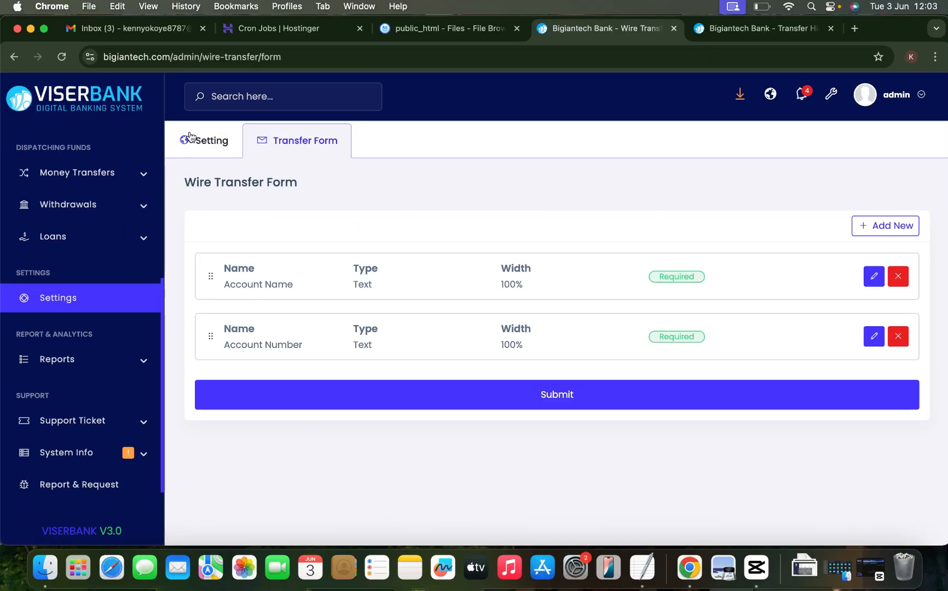
click(203, 143)
scroll(296, 262, down, 3)
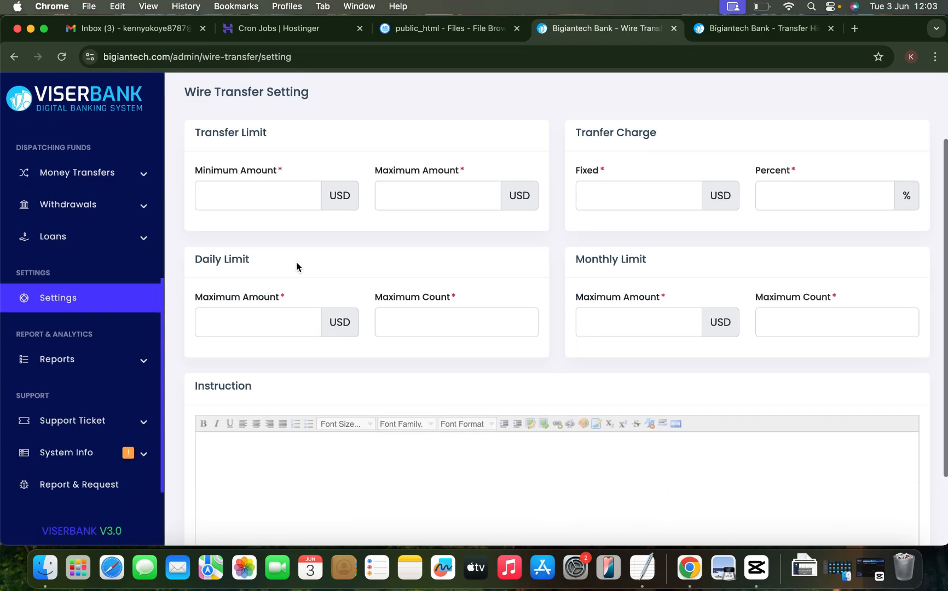
click(262, 194)
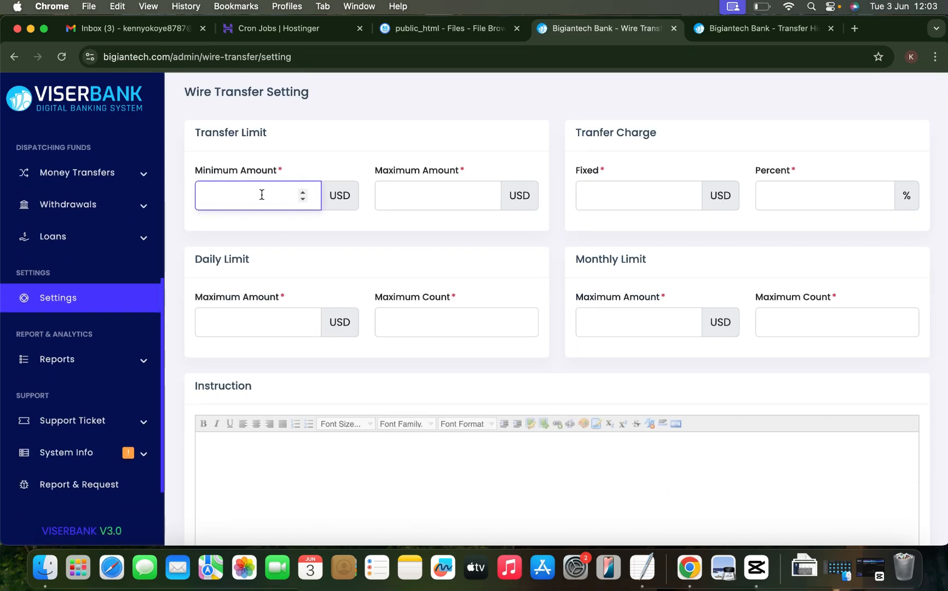
click(406, 185)
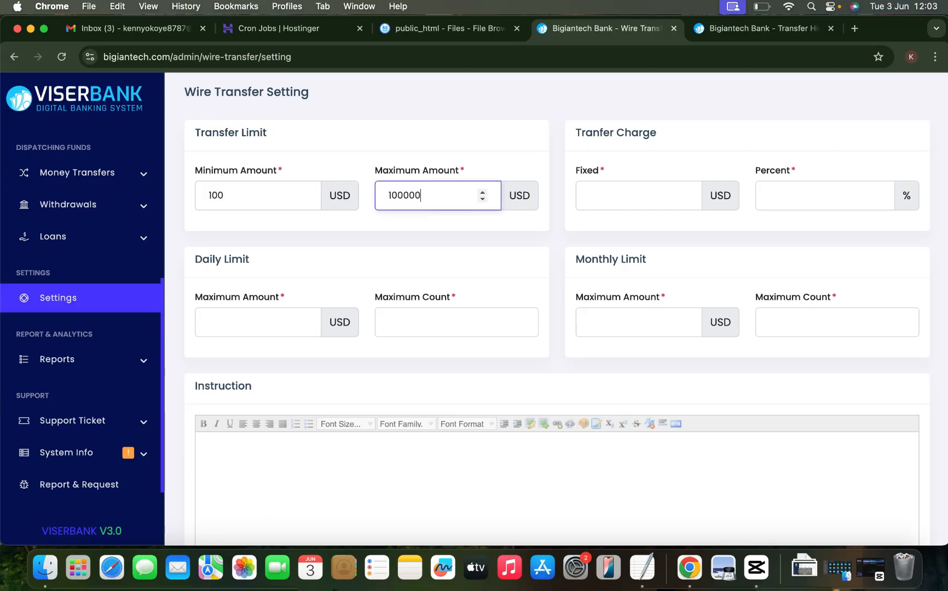
click(611, 203)
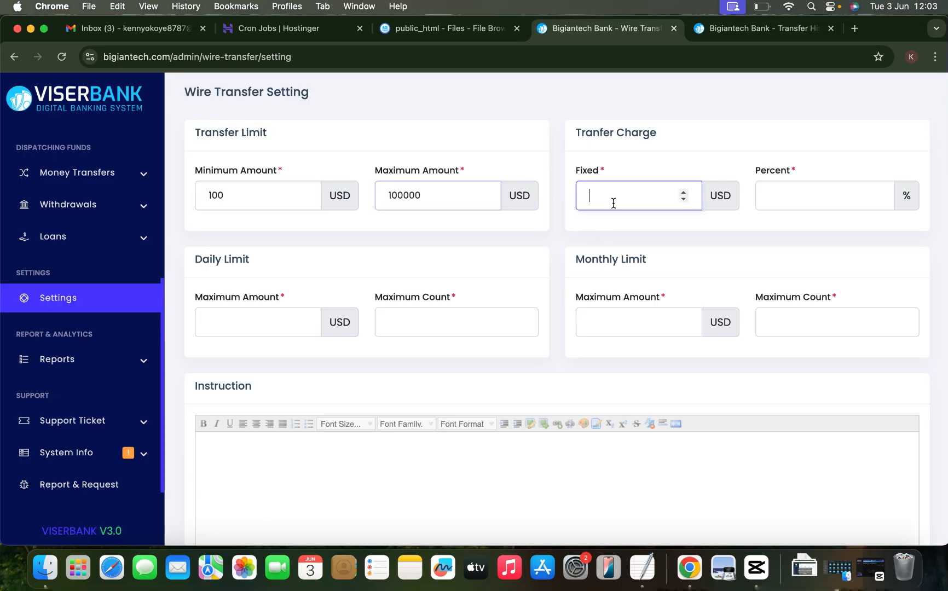
text(0)
click(791, 185)
click(239, 325)
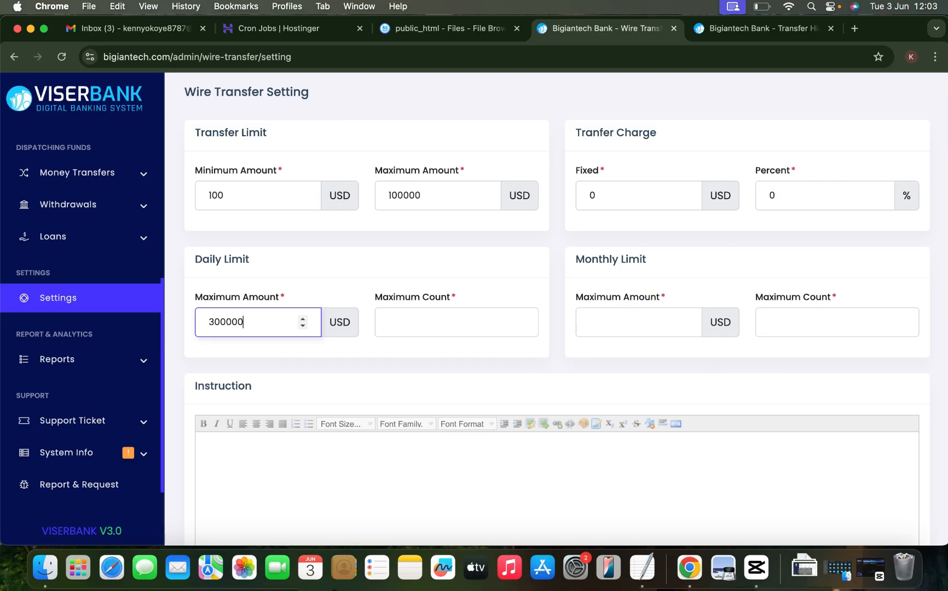
click(444, 323)
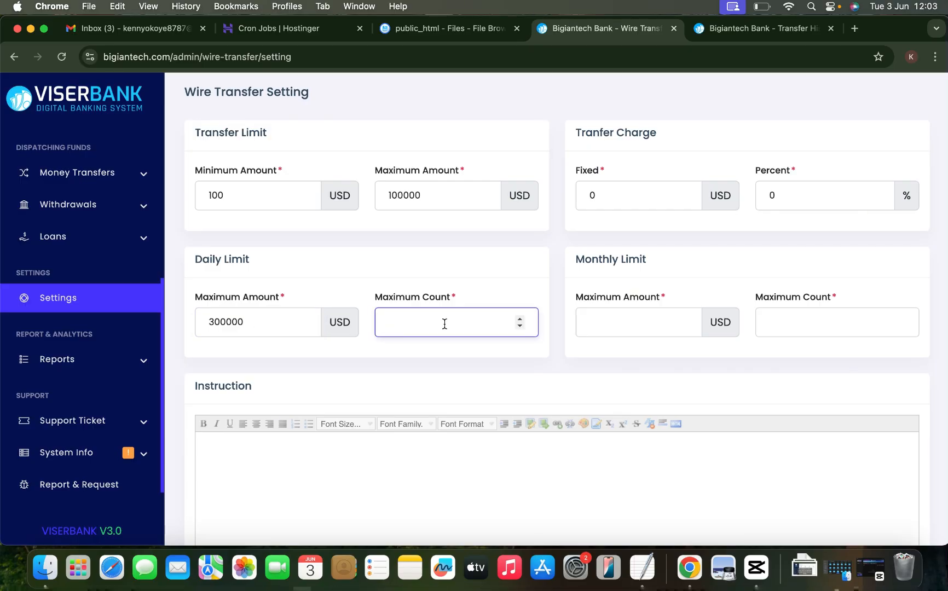
click(633, 322)
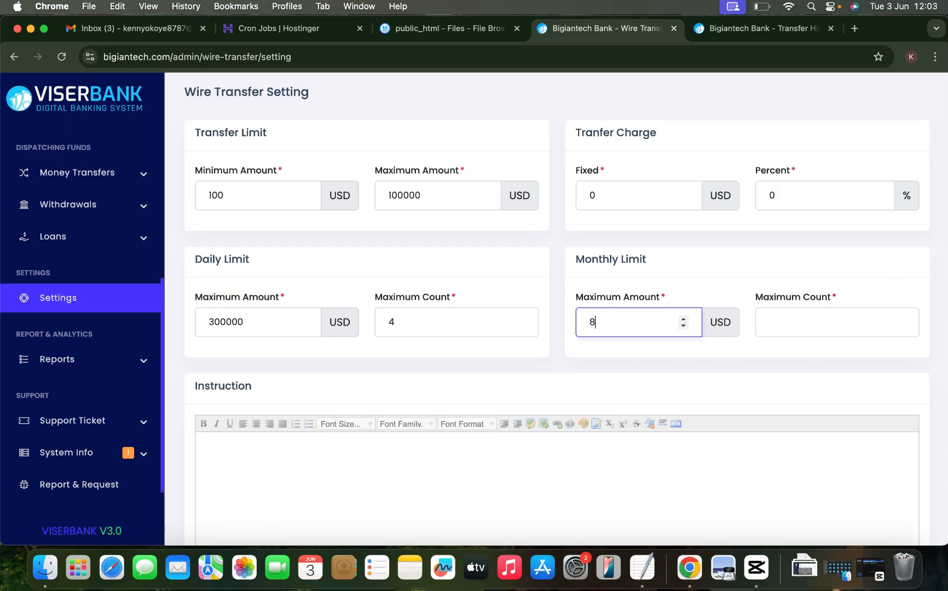
Set the monthly maximum to 1000000 USD and 10 transfers, add instruction 'wire transfer', and submit
click(799, 322)
click(645, 322)
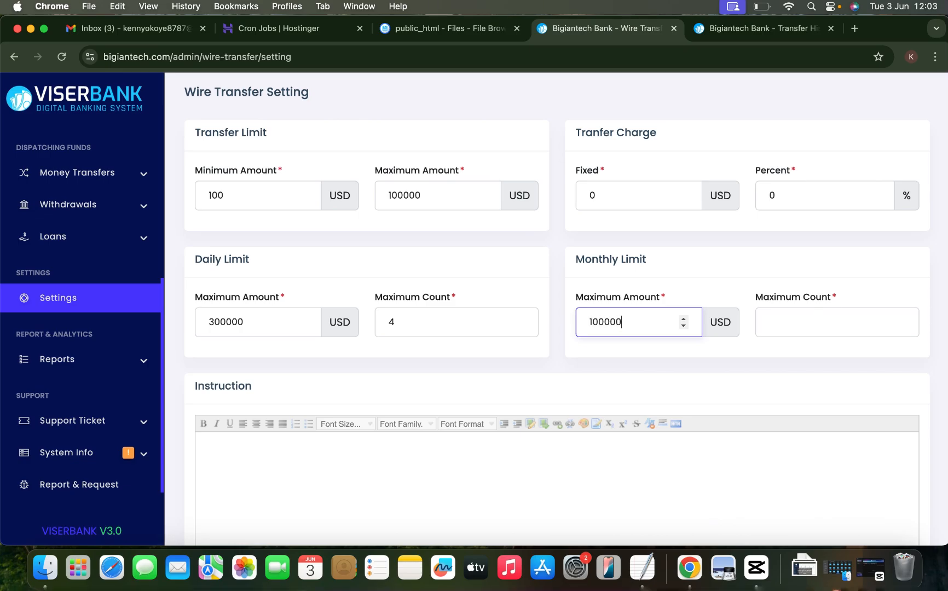
click(775, 323)
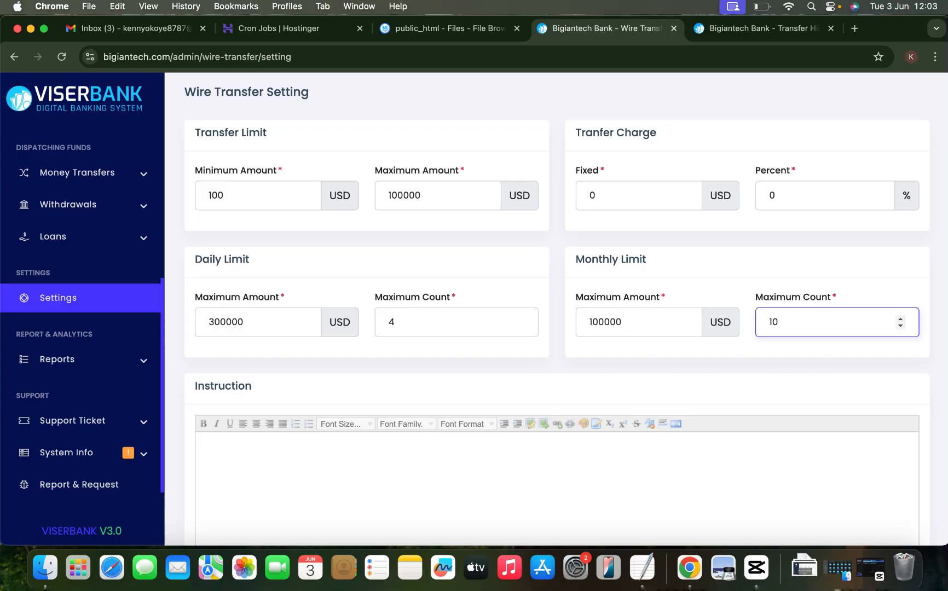
scroll(425, 399, down, 2)
click(425, 399)
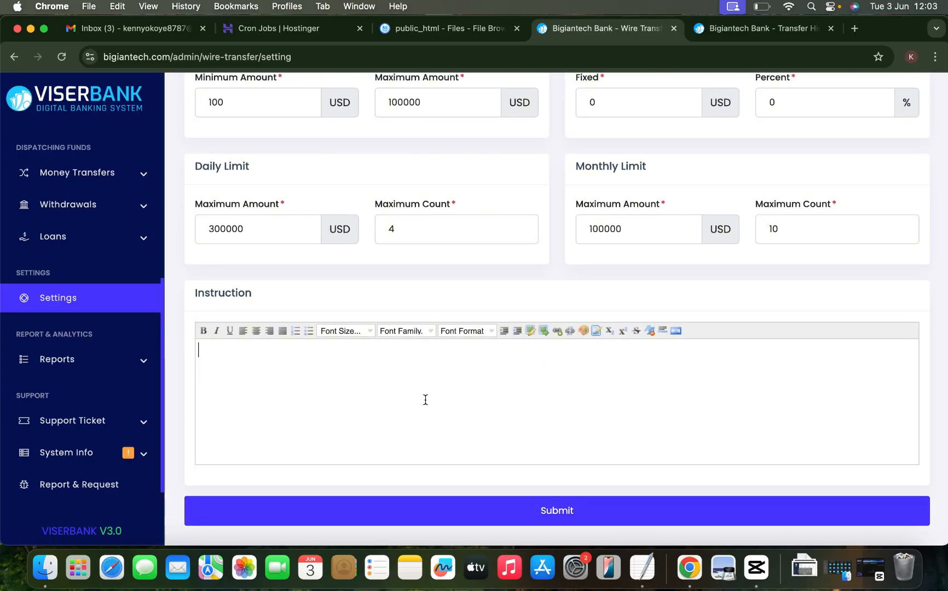
text(wire transfer)
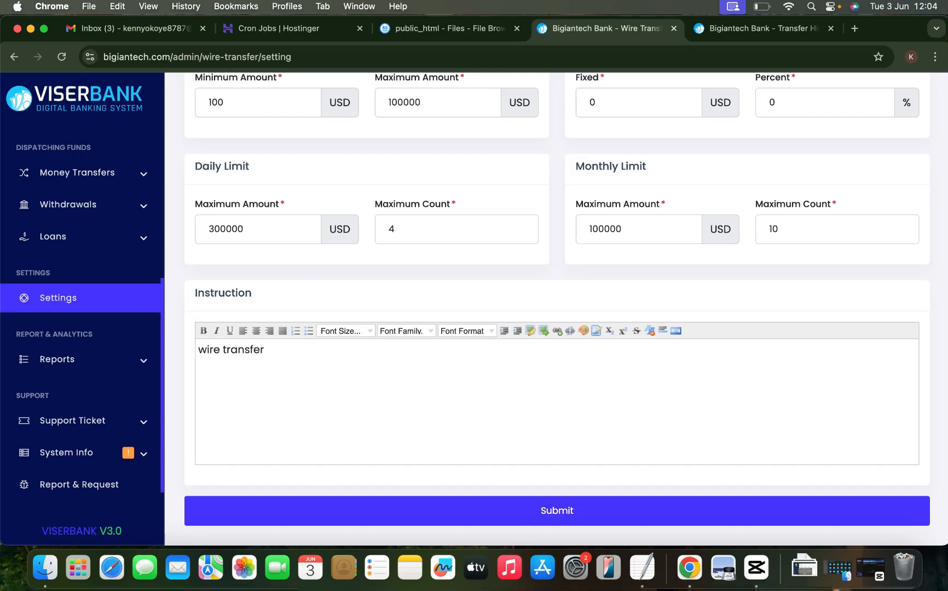
click(576, 512)
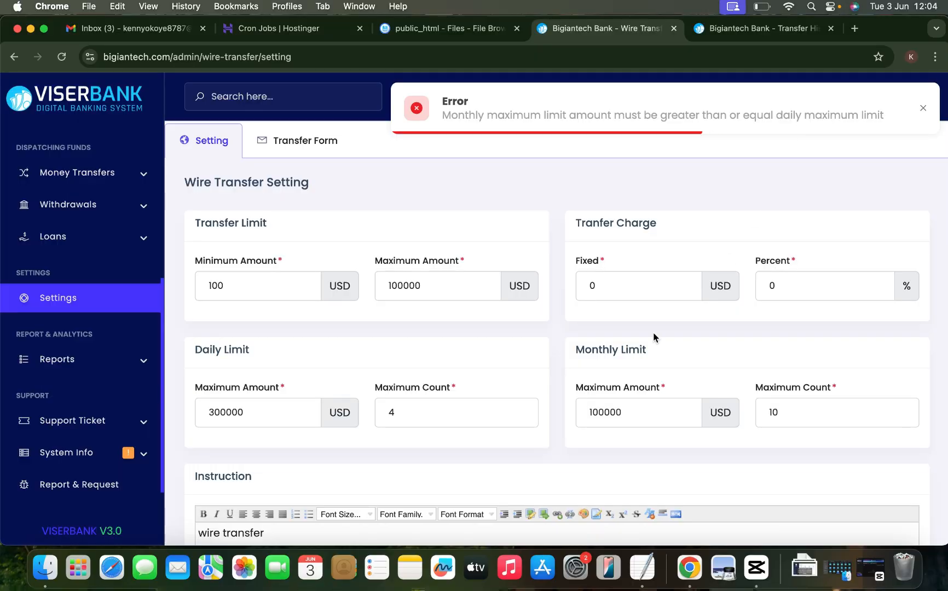
Correct the monthly maximum amount and save the wire transfer settings again
scroll(623, 421, down, 2)
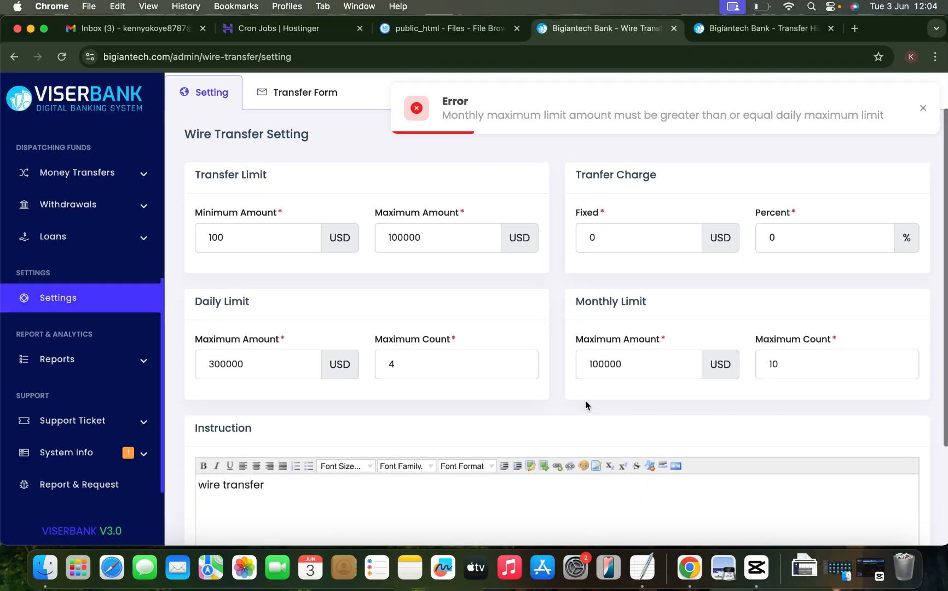
scroll(540, 364, down, 2)
scroll(539, 361, down, 1)
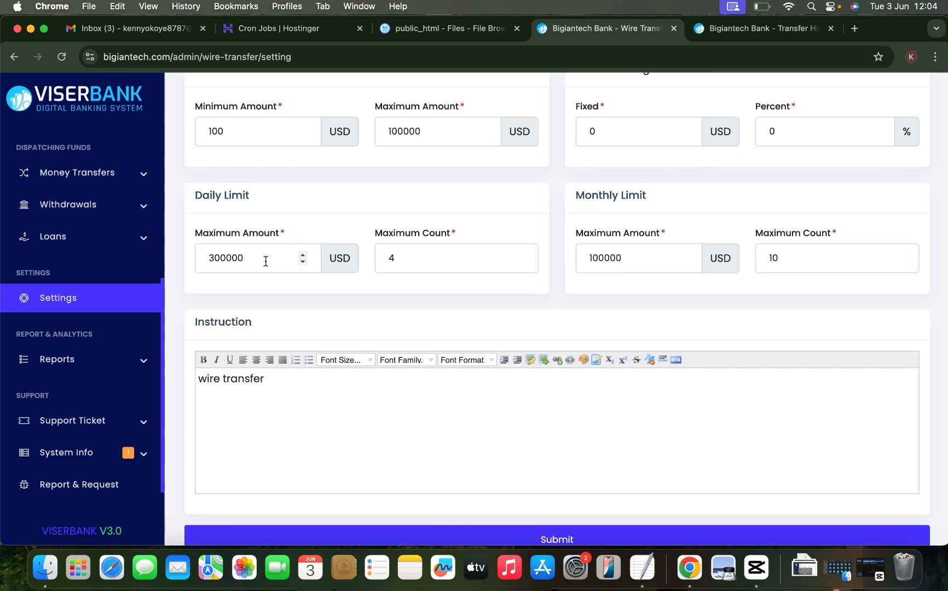
click(630, 258)
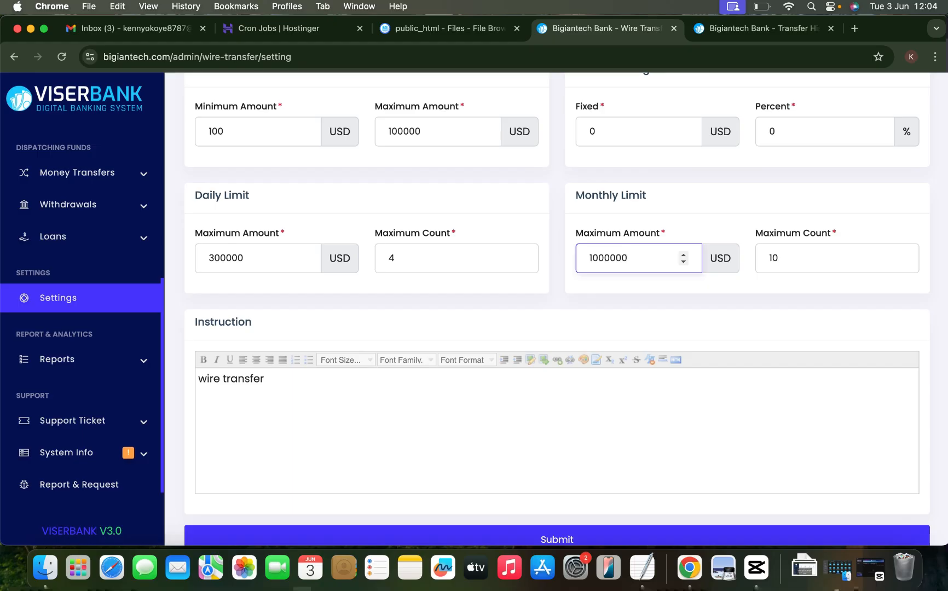
scroll(575, 413, down, 1)
click(575, 413)
click(532, 516)
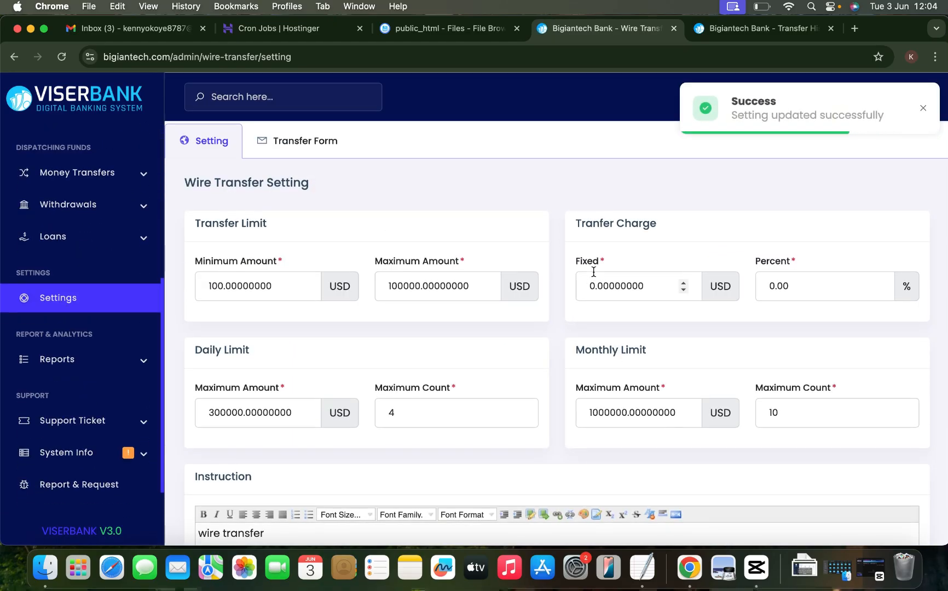
click(314, 143)
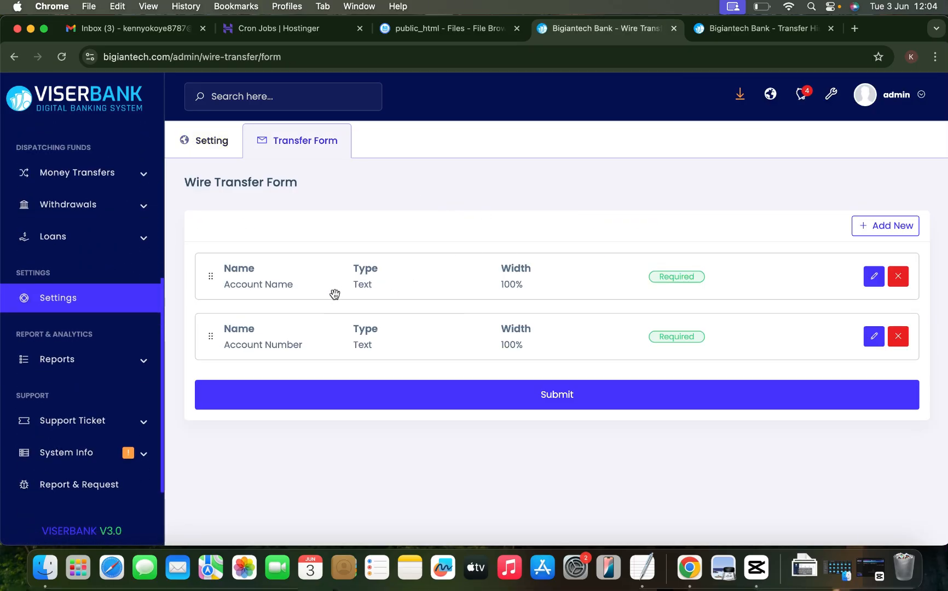
Define a new required Text field labelled IBAN CODE with 100% width
click(906, 233)
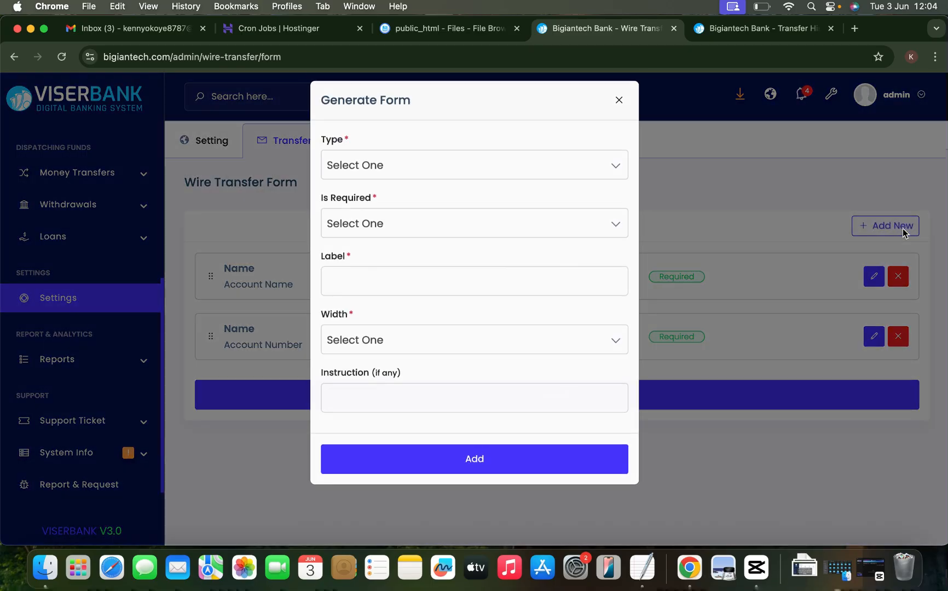
click(514, 183)
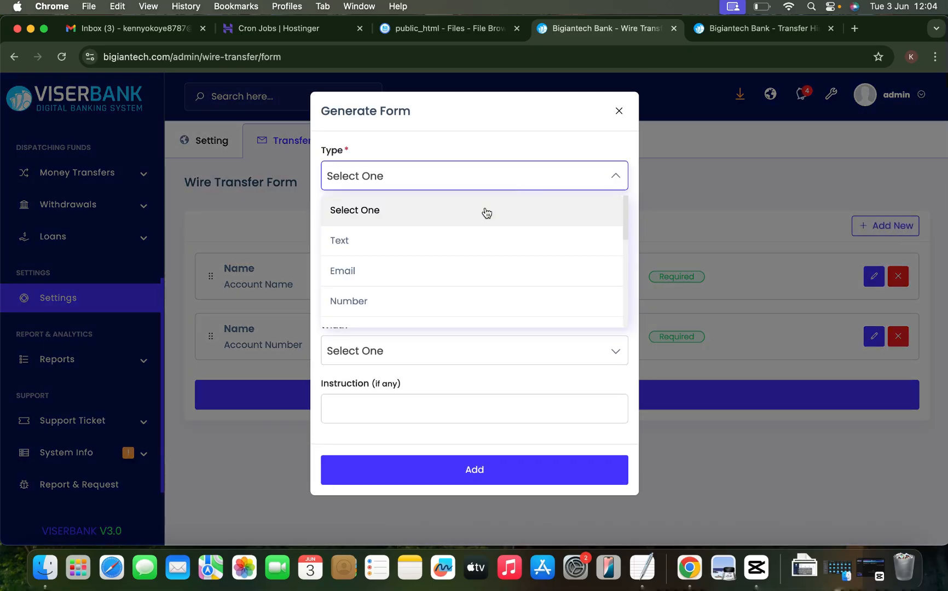
click(460, 250)
click(441, 246)
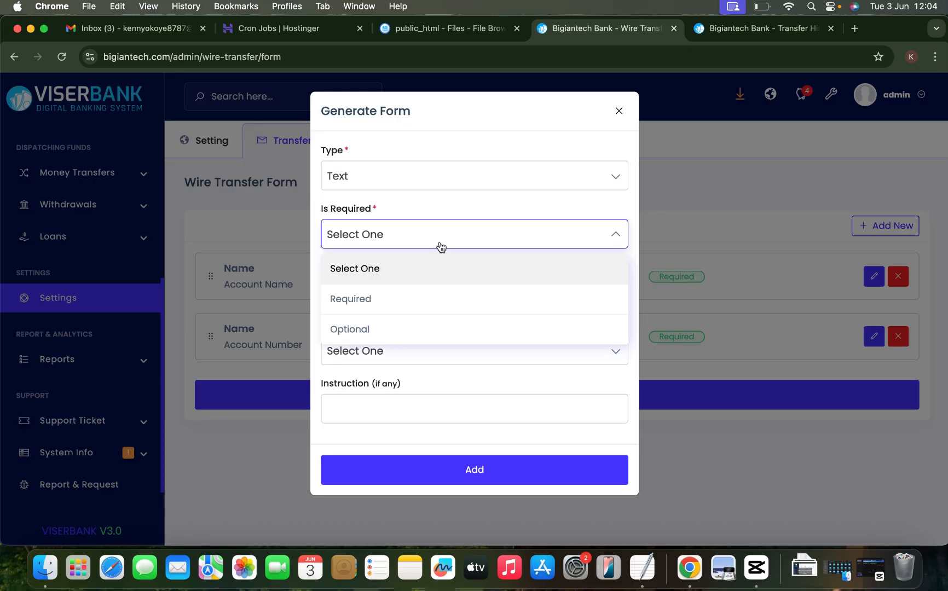
click(419, 302)
click(409, 296)
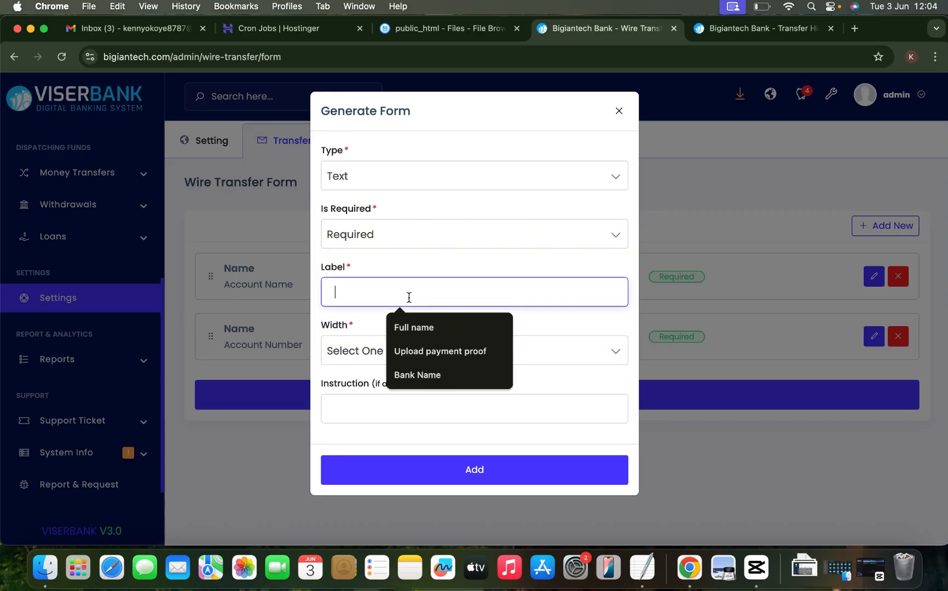
text(IBAN)
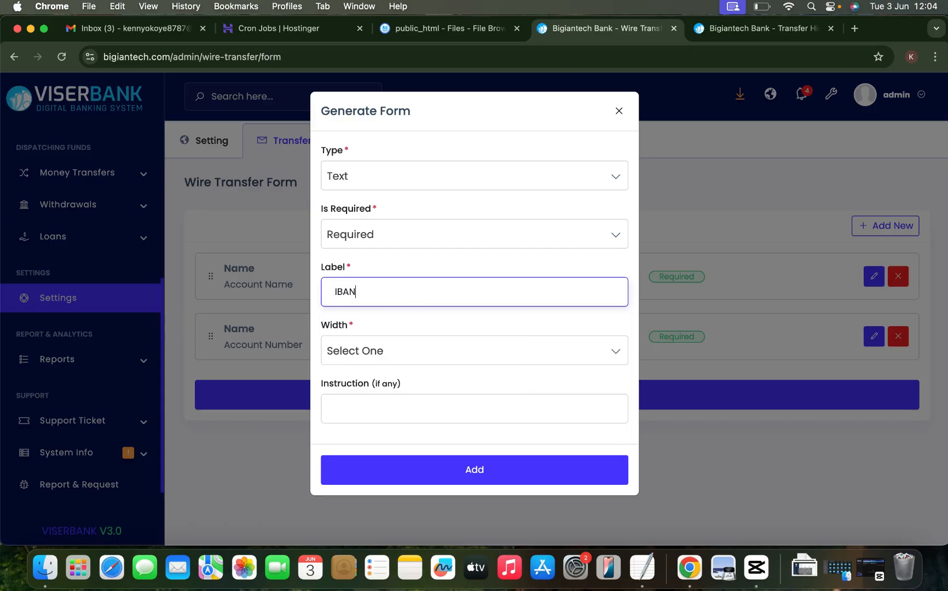
key(Caps_Lock)
text(CODE)
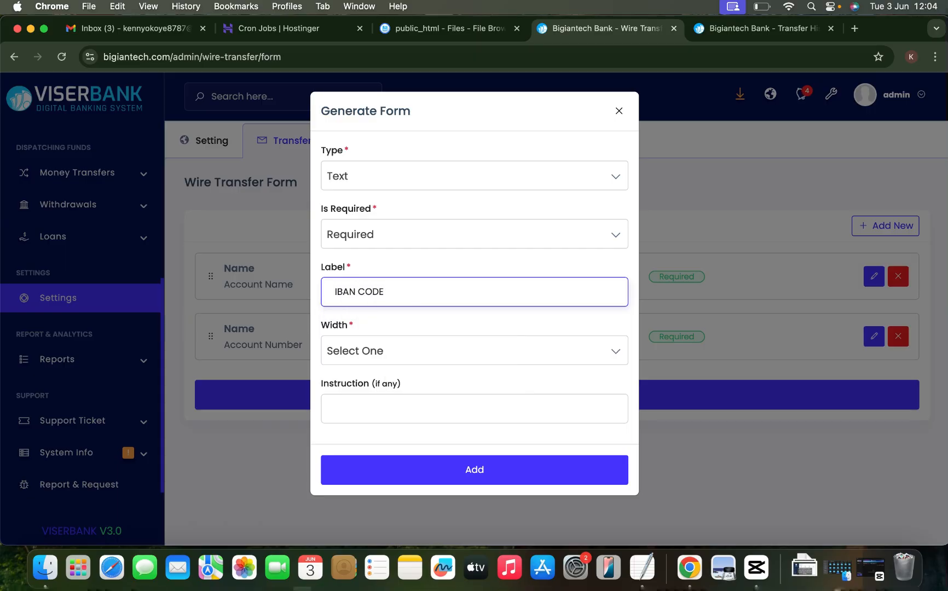
click(453, 353)
click(402, 416)
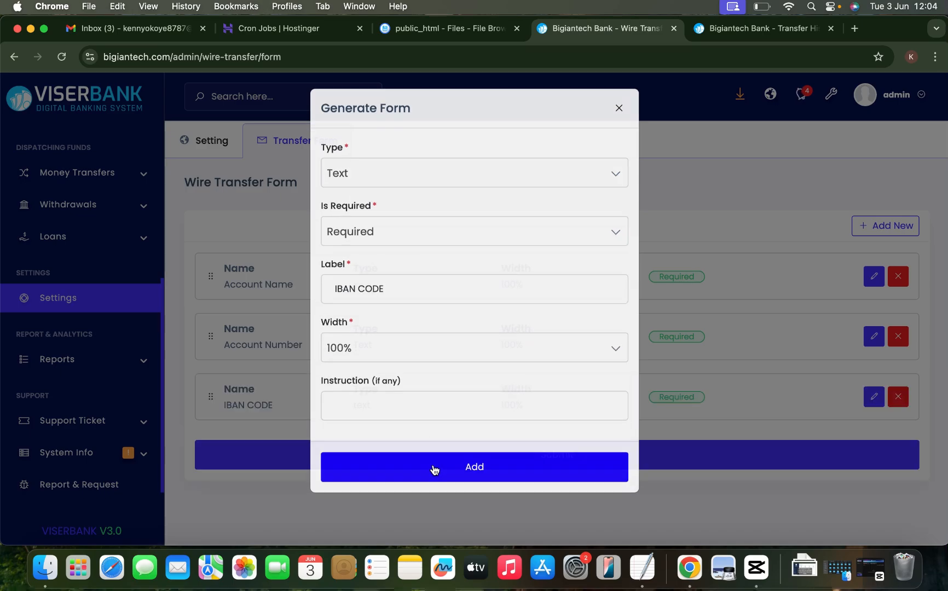
Add the IBAN CODE field and save the updated wire transfer form
click(434, 467)
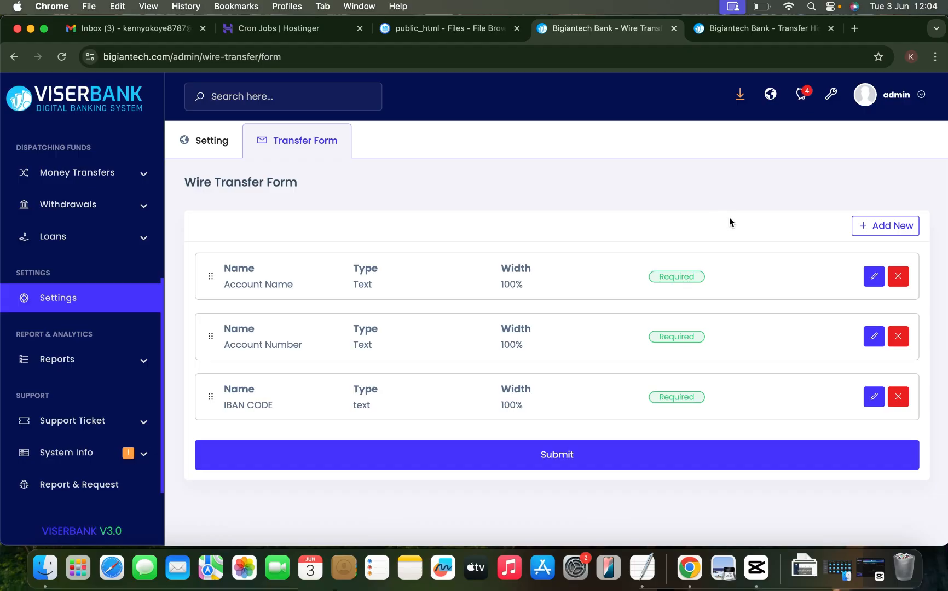
click(565, 459)
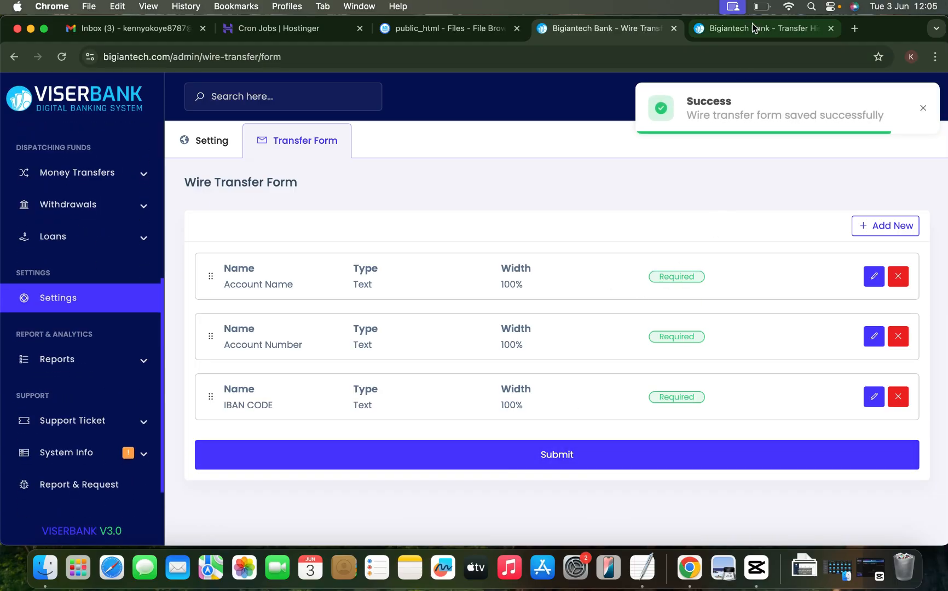
click(751, 24)
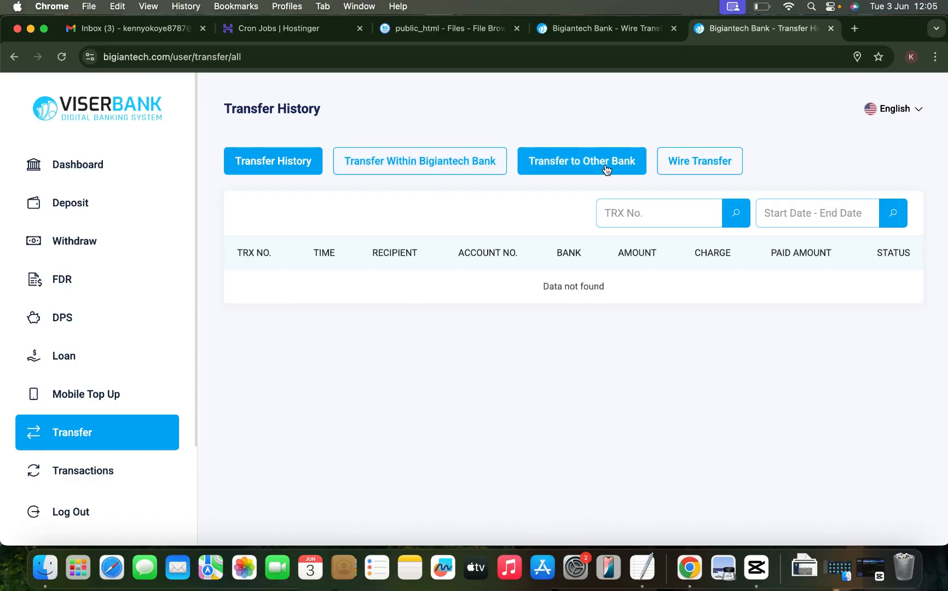
Enter a 4000 USD wire transfer with the recipient's account name, account number and IBAN code
click(677, 159)
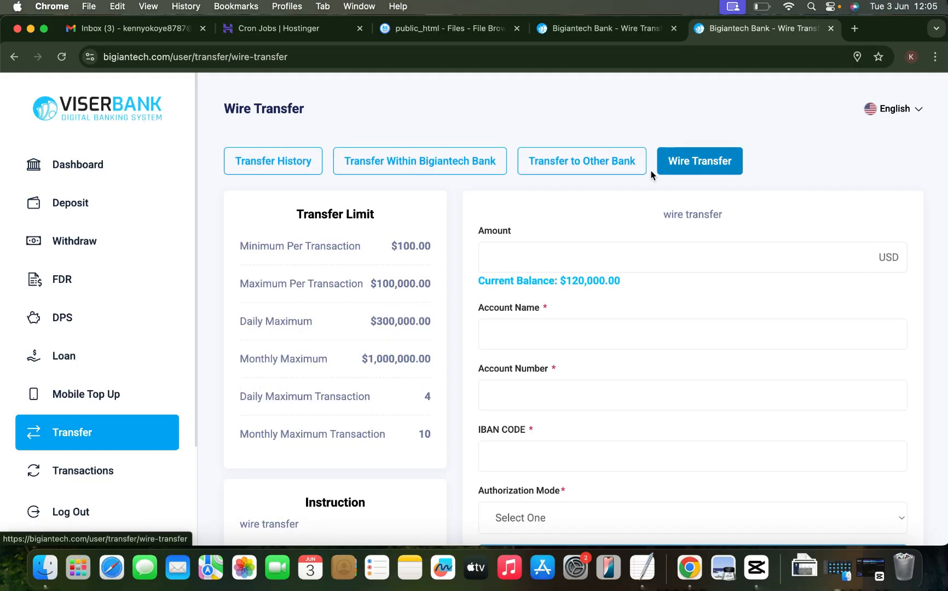
scroll(491, 299, down, 3)
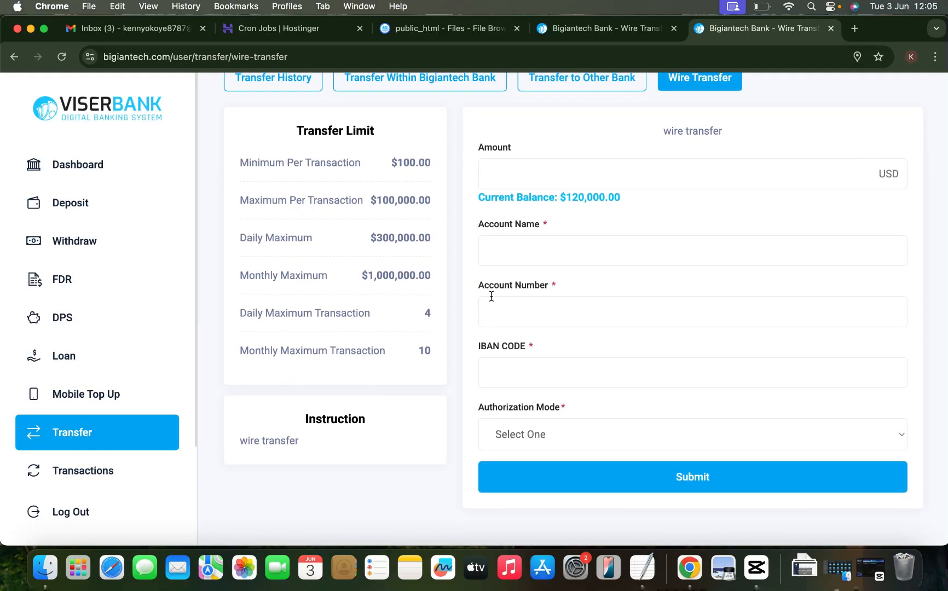
click(508, 173)
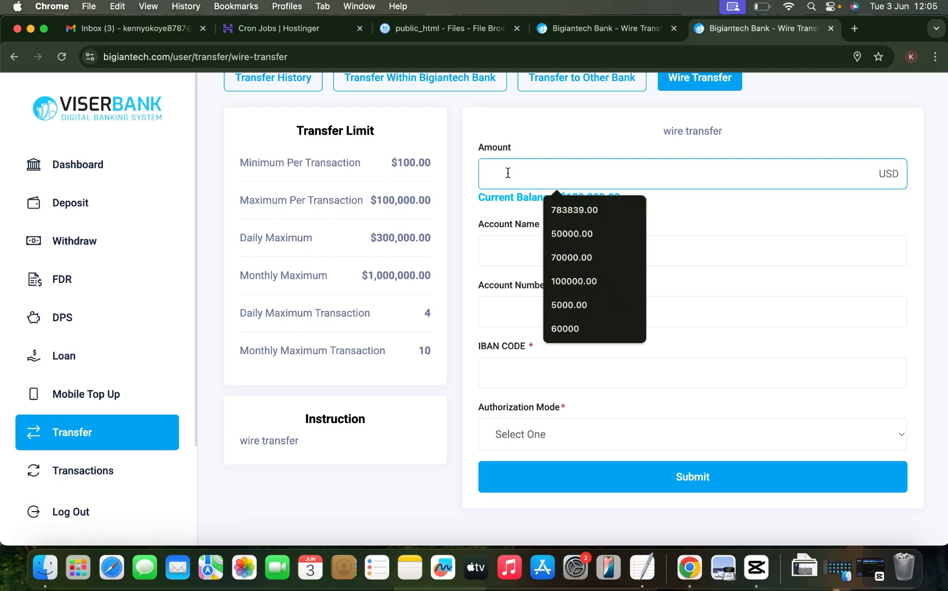
text(4000)
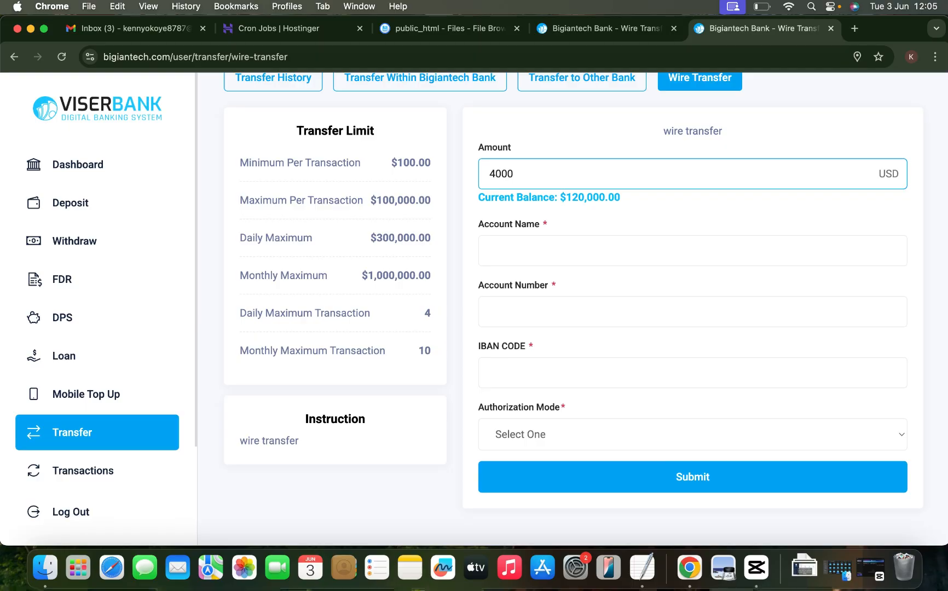
click(539, 251)
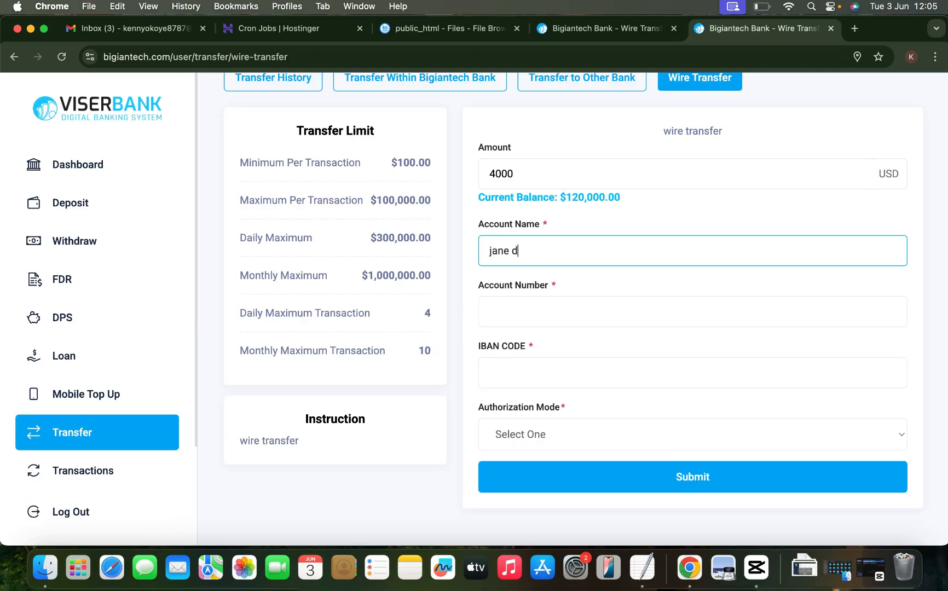
click(533, 311)
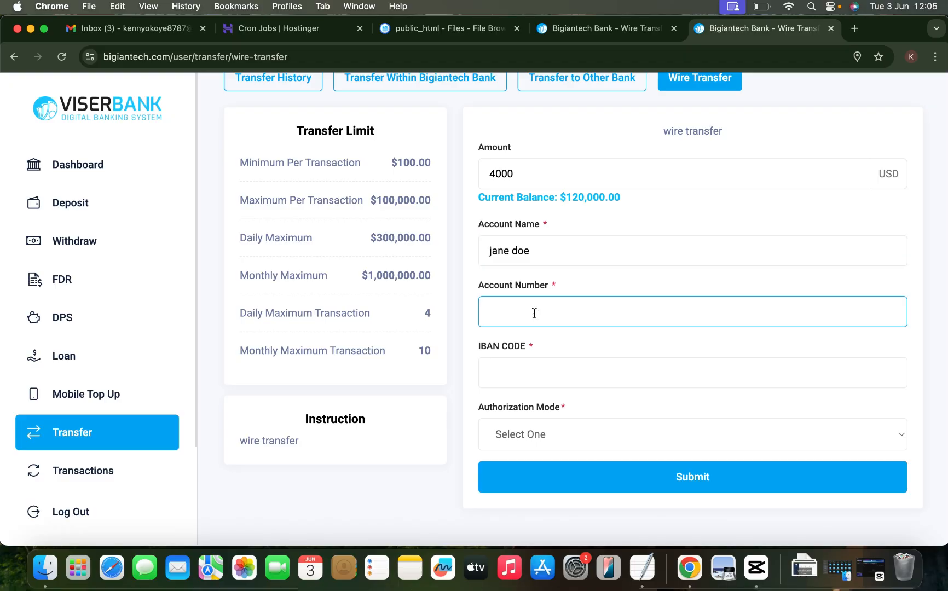
click(527, 362)
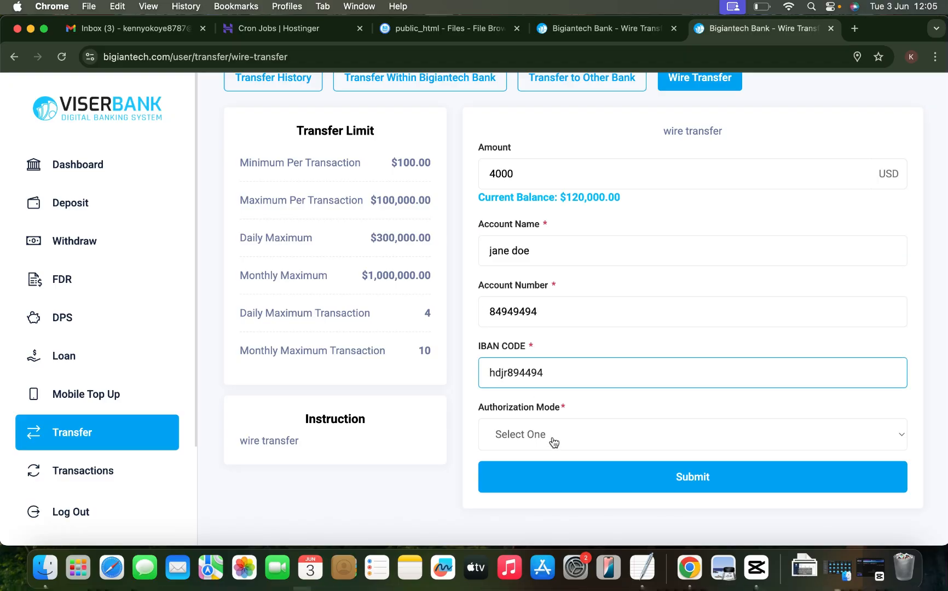
Choose Email as the authorization mode and submit the wire transfer request
click(560, 435)
click(545, 454)
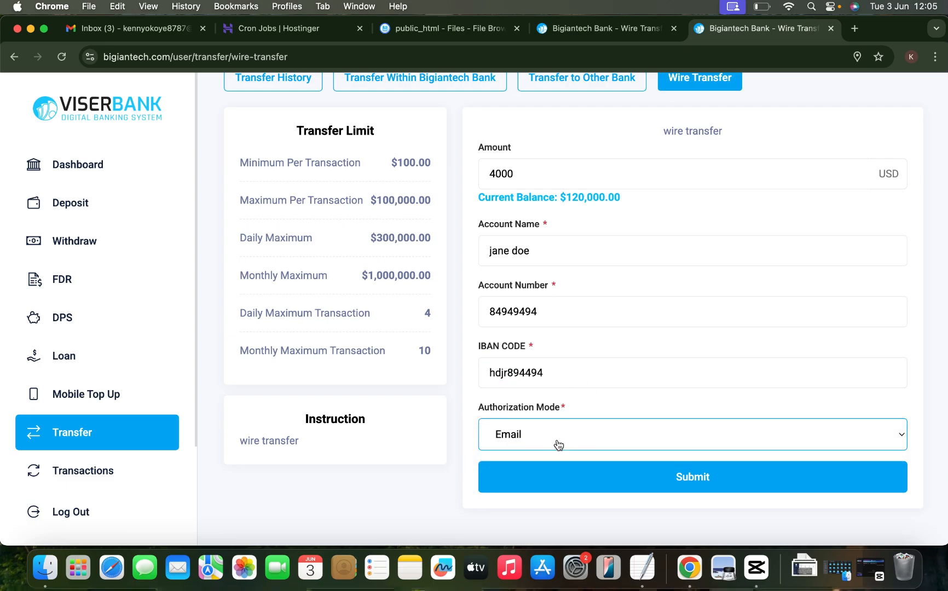
click(655, 480)
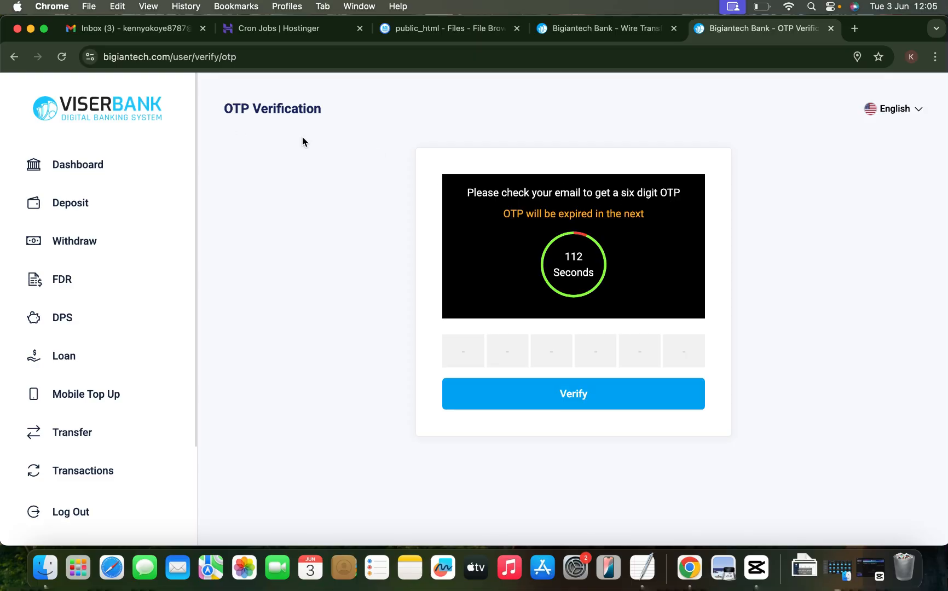
Copy the six-digit code from Gmail's 'OTP for Wire Transfer Request' email
click(153, 30)
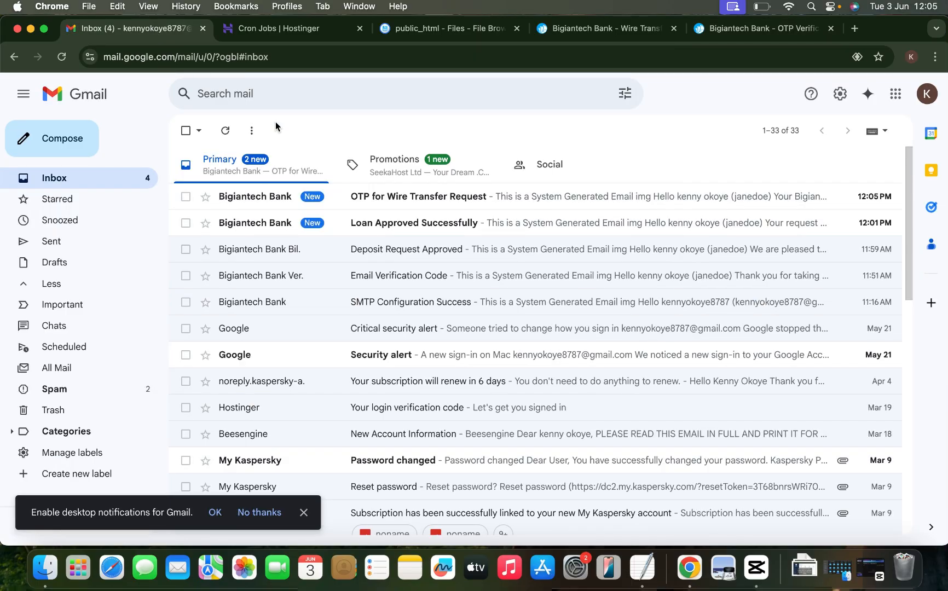
click(365, 200)
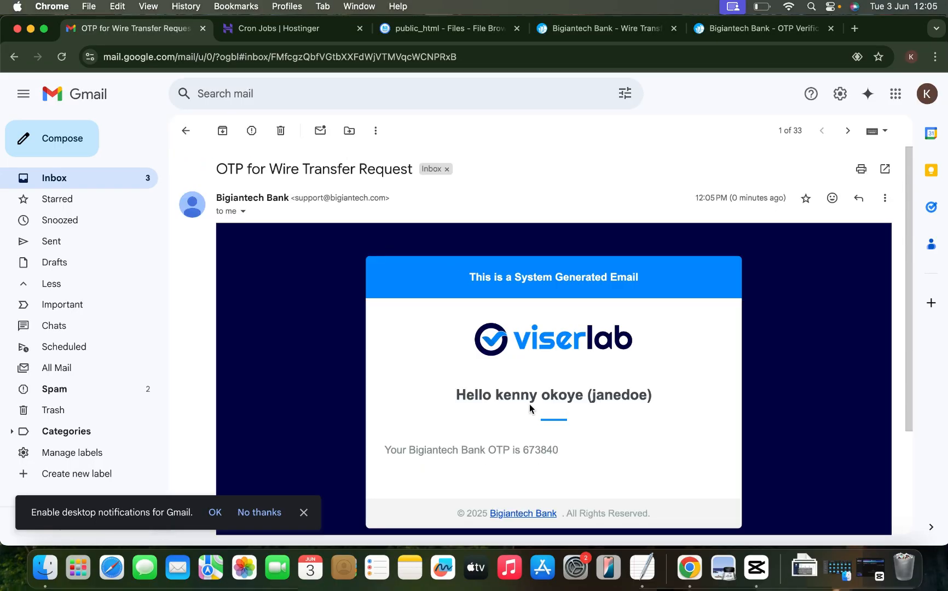
double_click(549, 451)
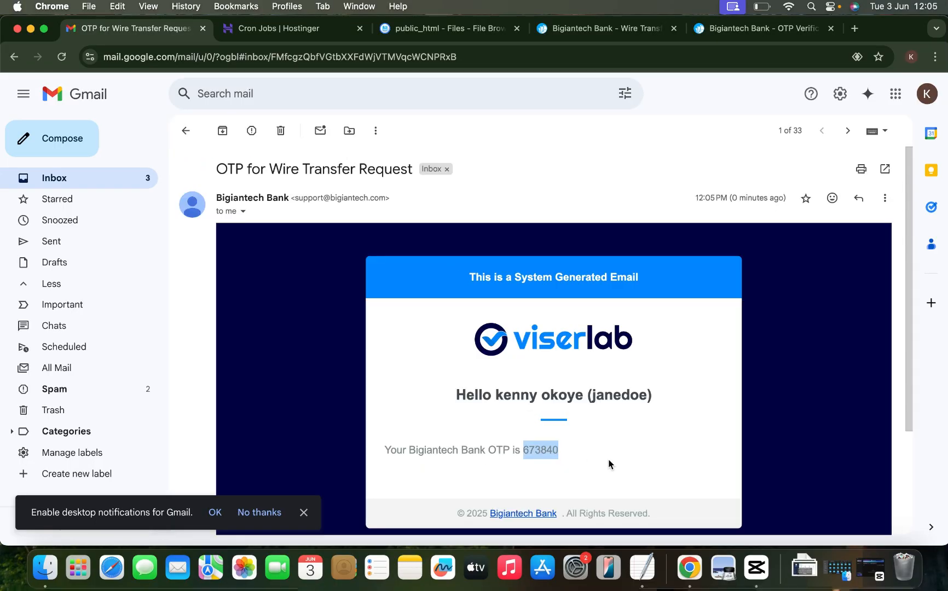
key(super+c)
click(726, 31)
Paste the emailed code into the OTP boxes and dismiss the 4,000.00 USD transfer success toast
click(466, 358)
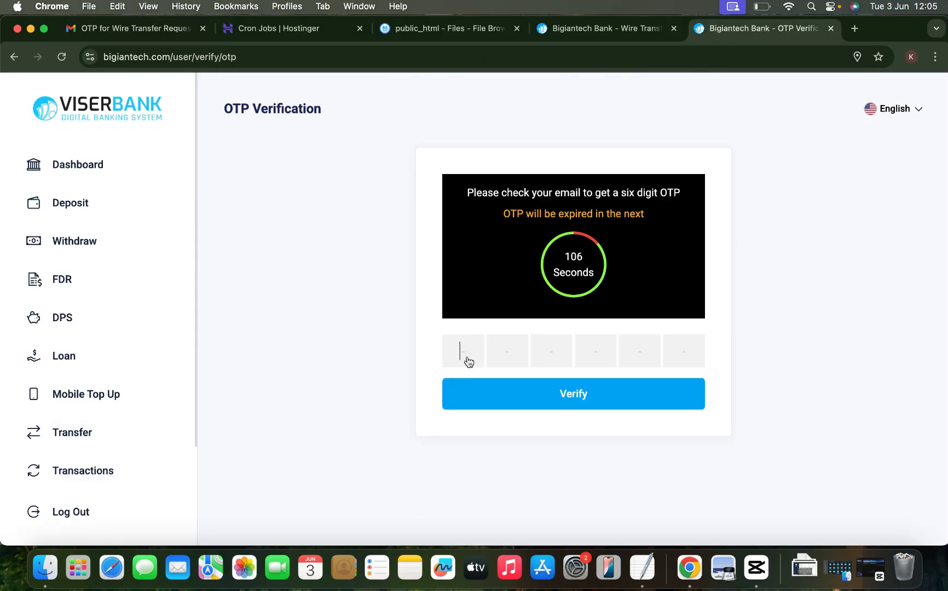
key(super+v)
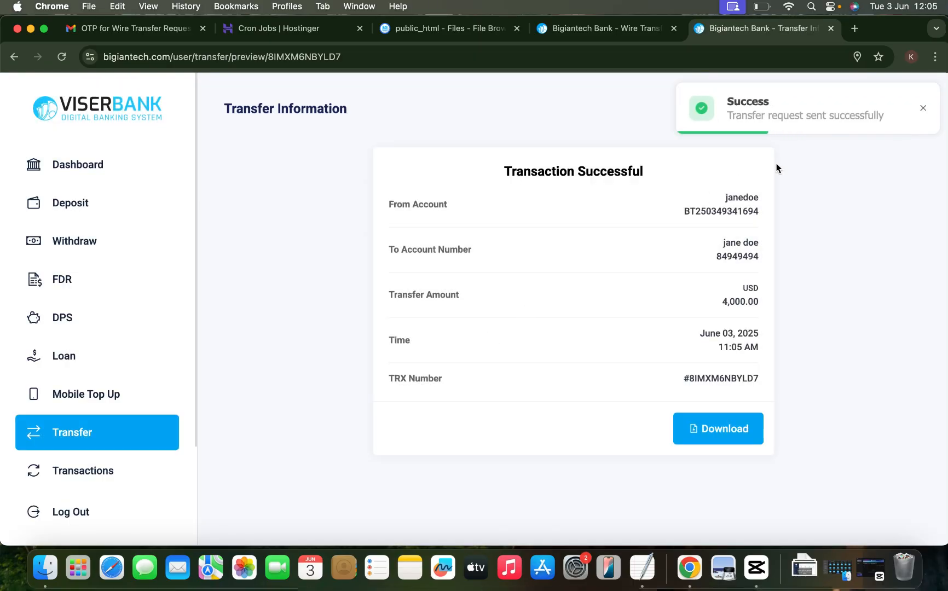
click(921, 112)
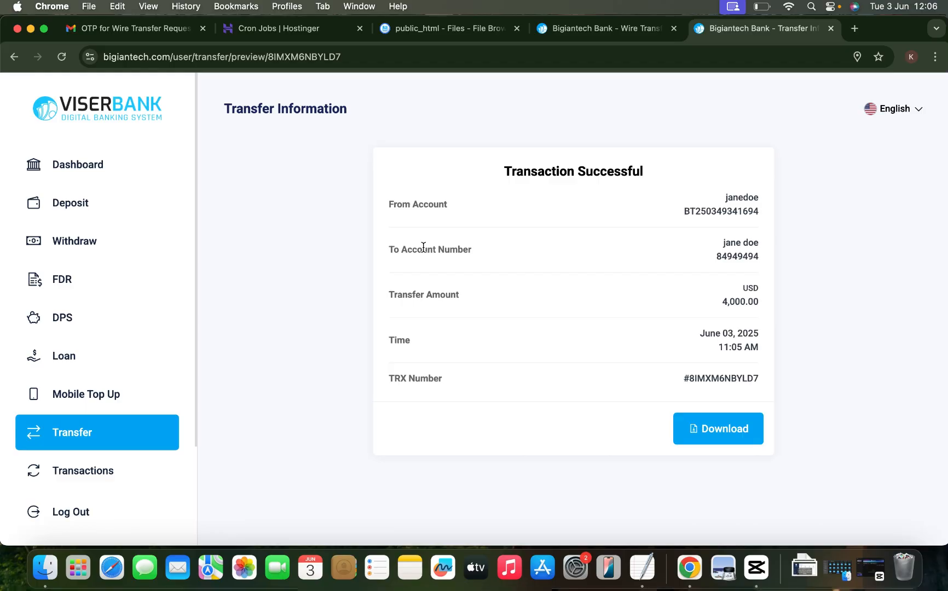
Go from the admin dashboard to Money Transfers > Pending Transfers
click(569, 28)
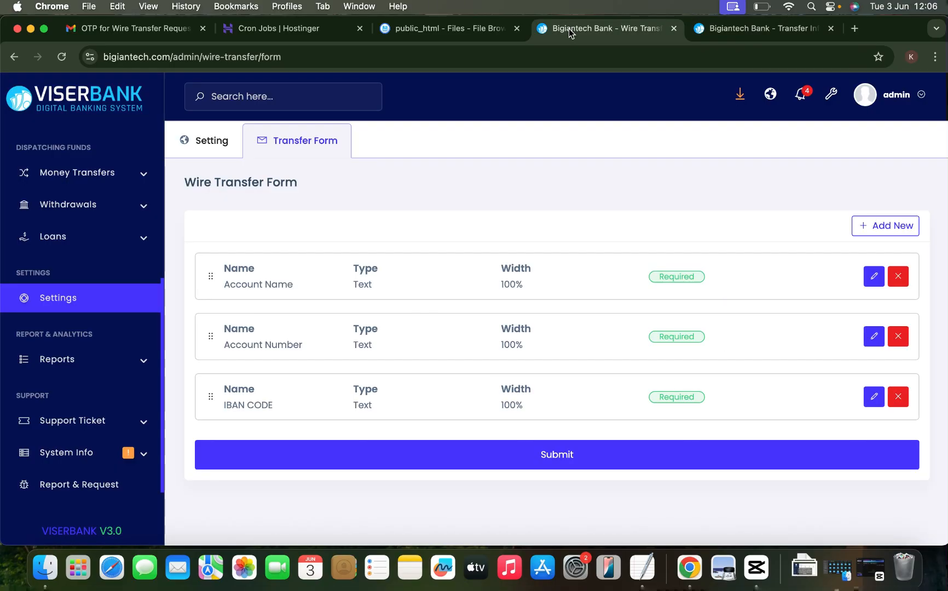
scroll(96, 367, down, 2)
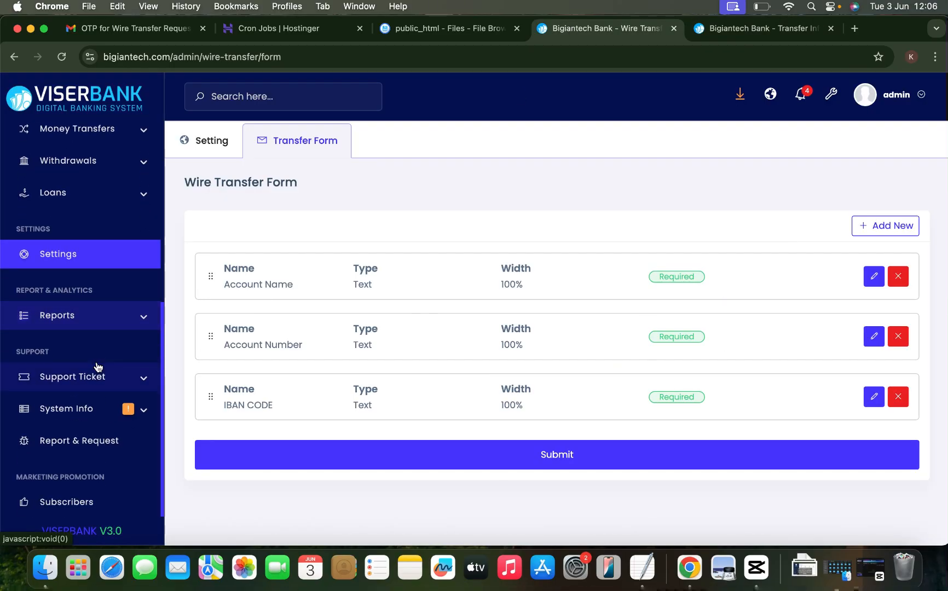
scroll(96, 364, up, 5)
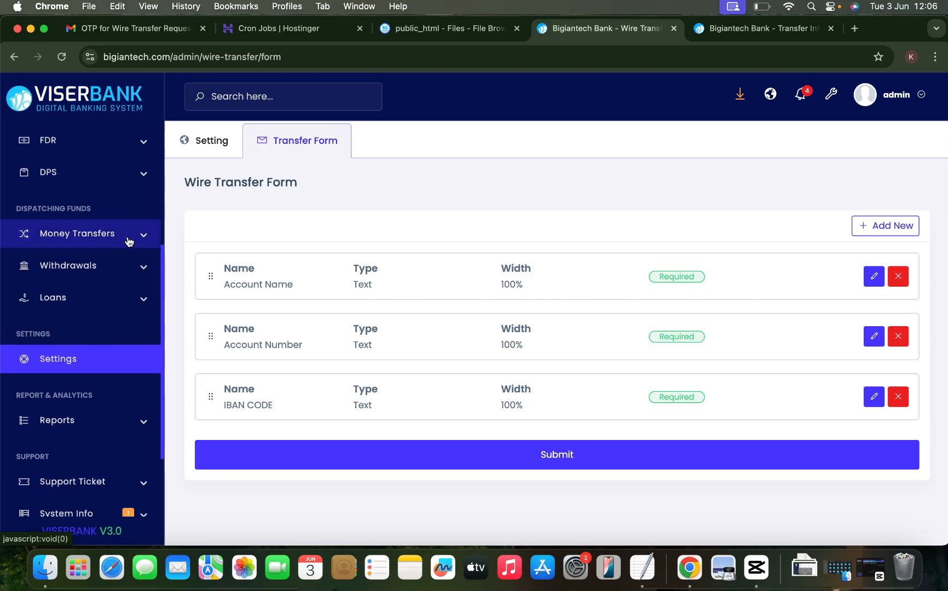
scroll(90, 309, up, 10)
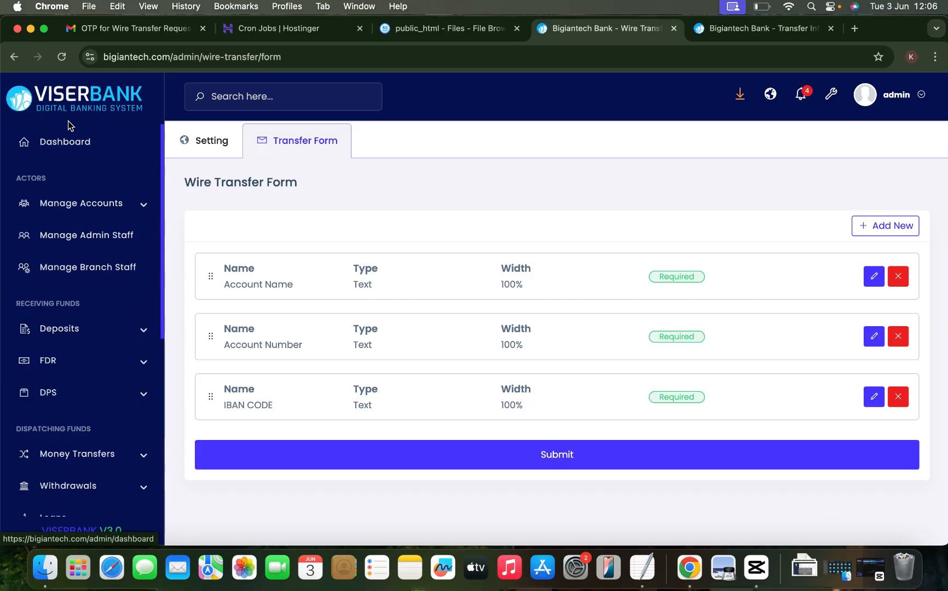
click(62, 143)
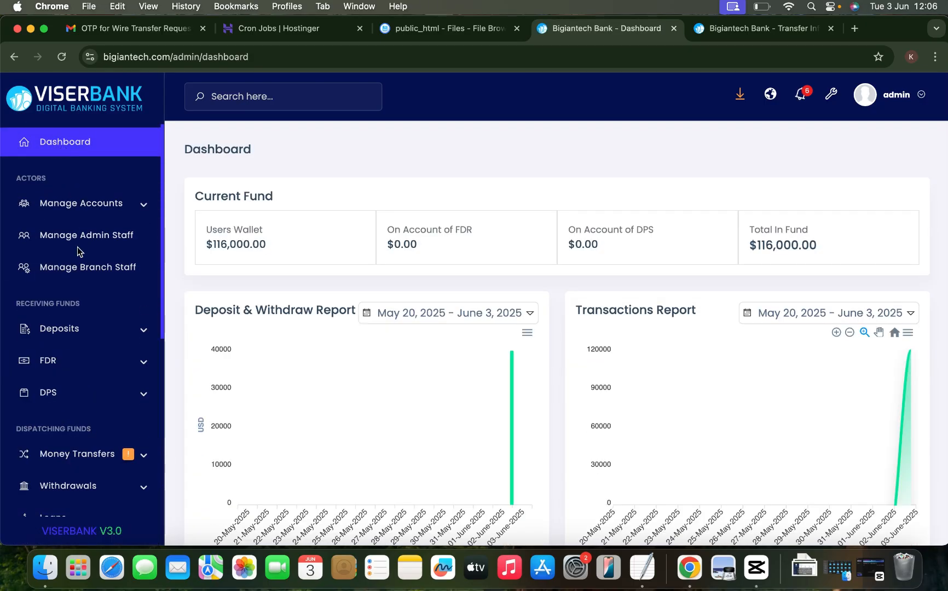
scroll(80, 252, down, 4)
scroll(79, 252, down, 8)
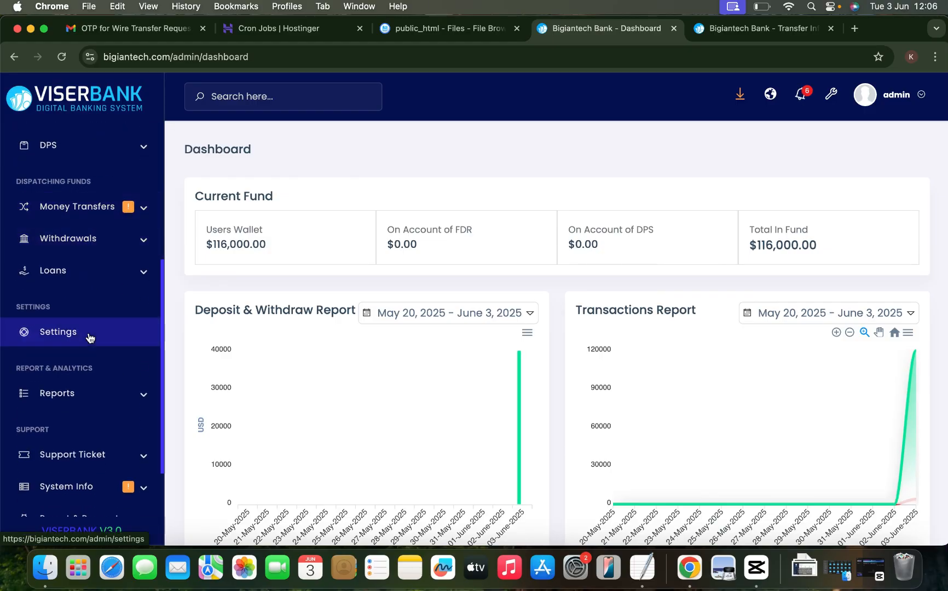
scroll(90, 338, up, 4)
click(141, 223)
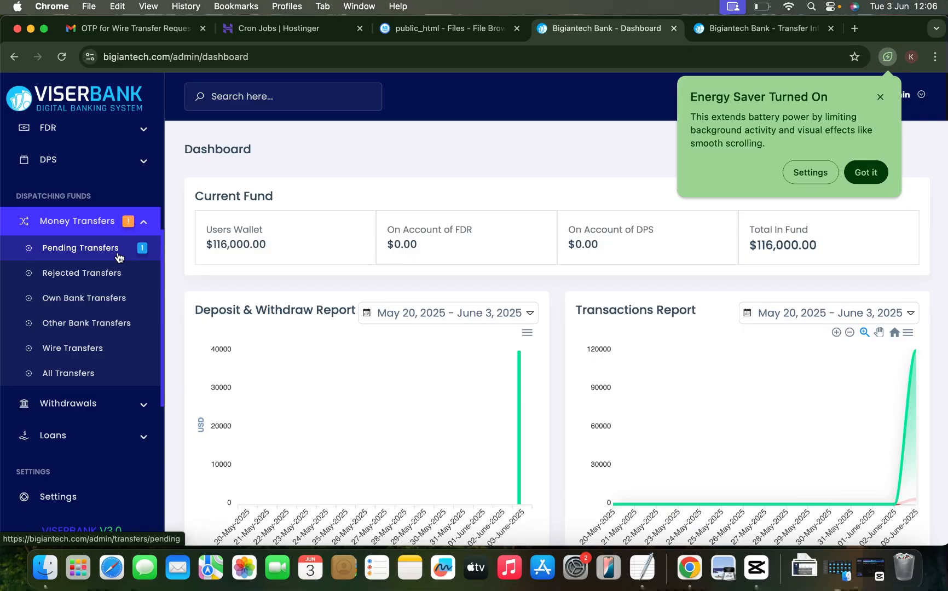
click(118, 256)
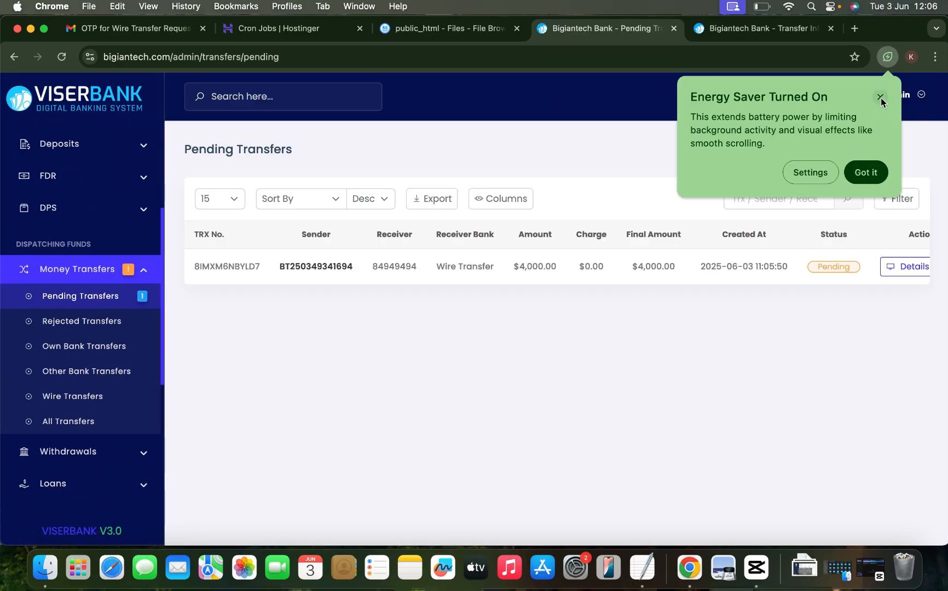
Dismiss the Energy Saver popup and view the pending $4,000.00 transfer's details
click(880, 98)
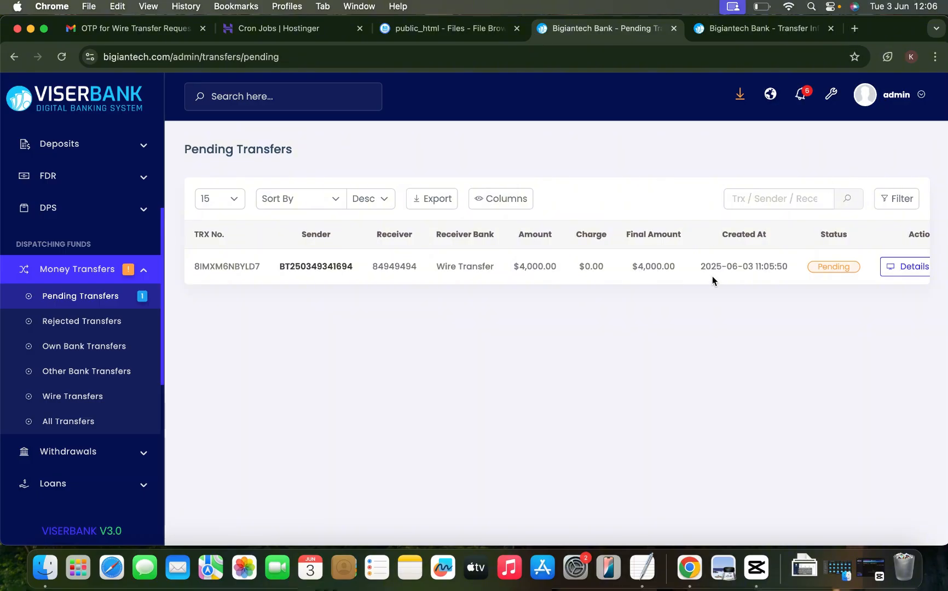
scroll(712, 280, right, 2)
click(894, 267)
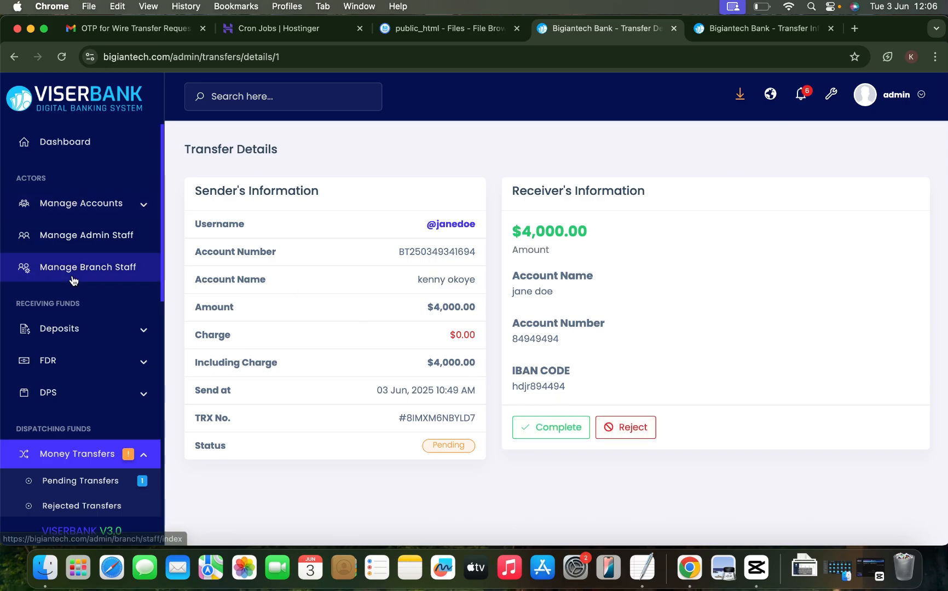
click(88, 212)
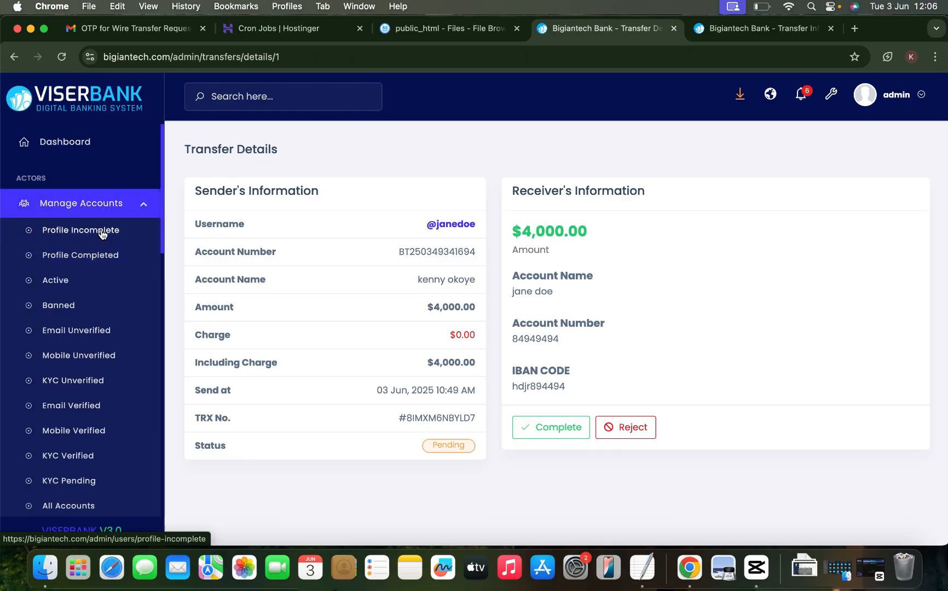
scroll(98, 351, down, 2)
Open the full account details of the customer from the Profile Completed accounts list
scroll(98, 351, down, 1)
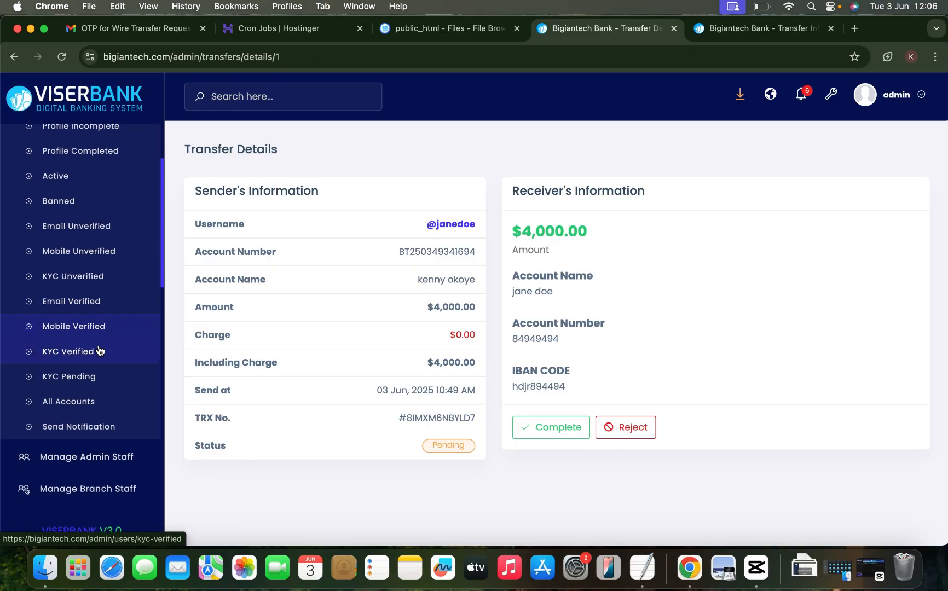
scroll(102, 350, up, 3)
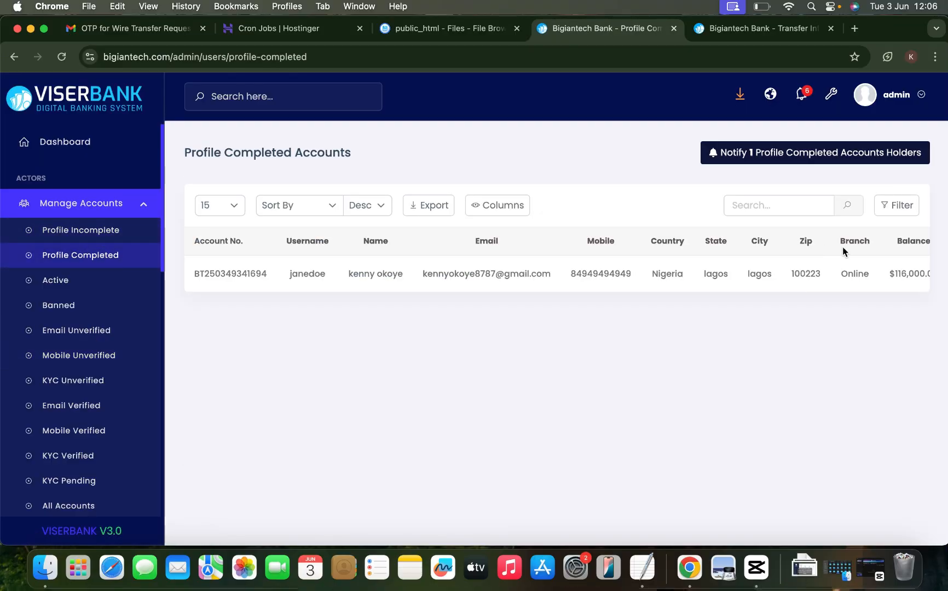
scroll(873, 273, right, 5)
click(911, 273)
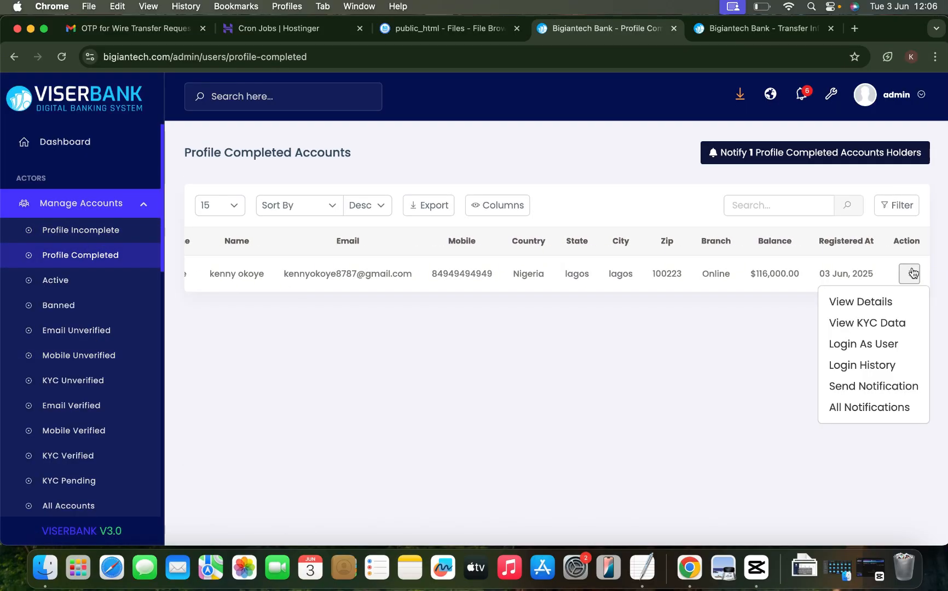
click(875, 301)
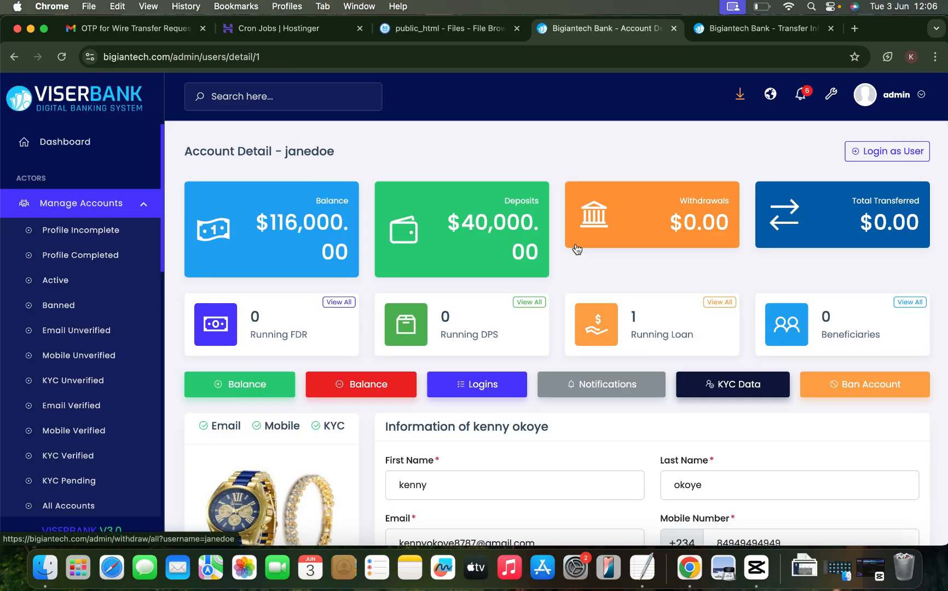
Review the customer's $40,000.00 deposit history, then go back to the transfer confirmation
scroll(575, 249, down, 5)
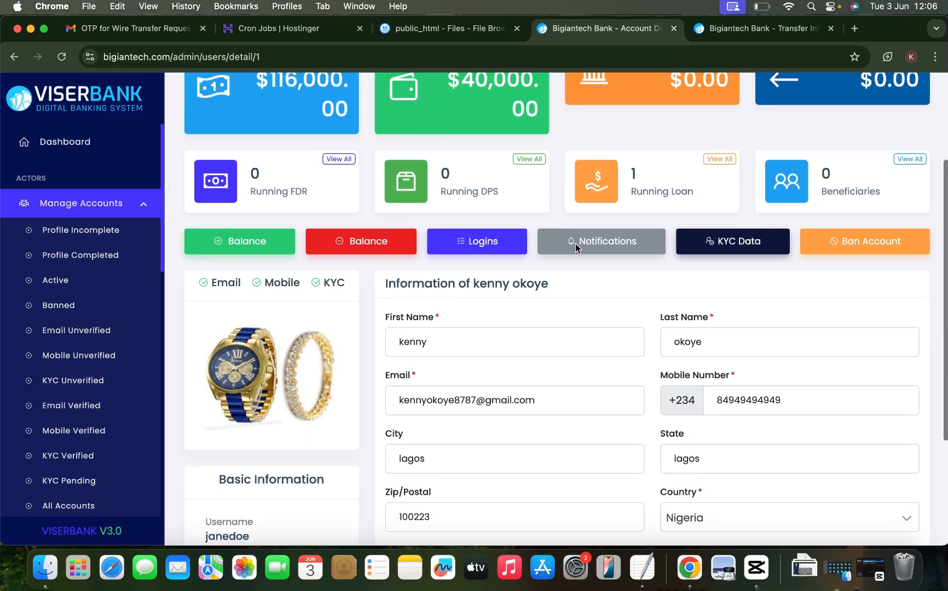
scroll(575, 243, down, 5)
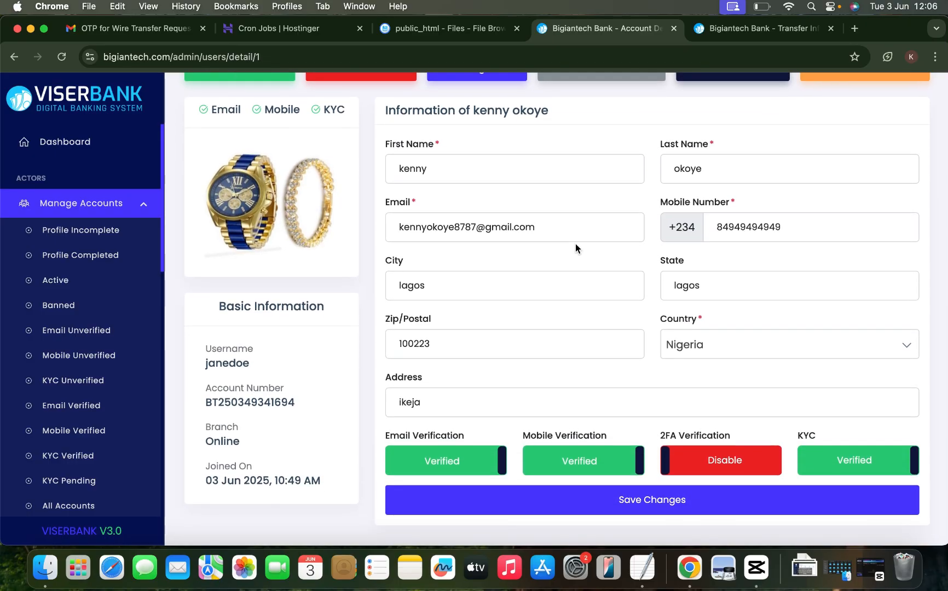
scroll(520, 278, up, 9)
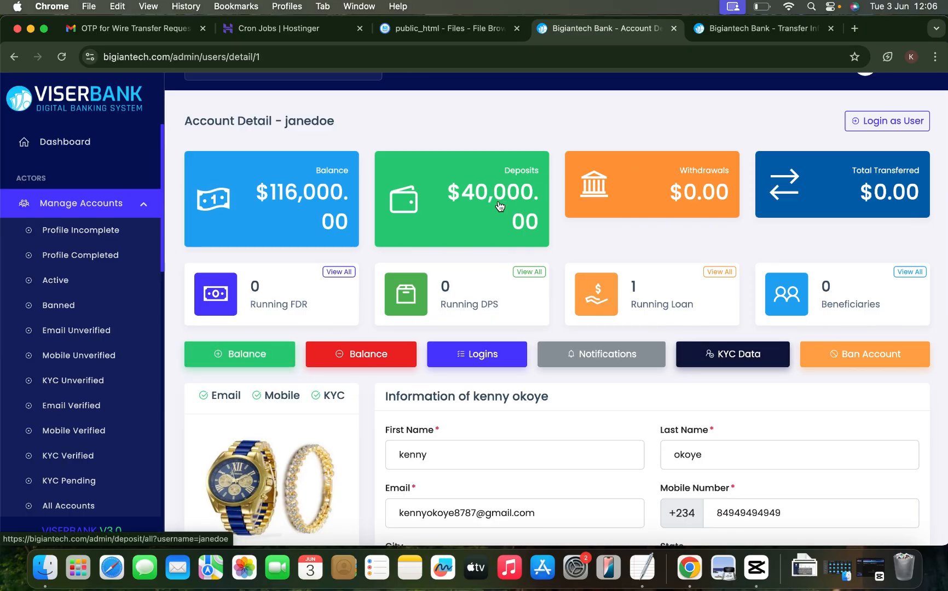
scroll(441, 248, up, 1)
click(440, 248)
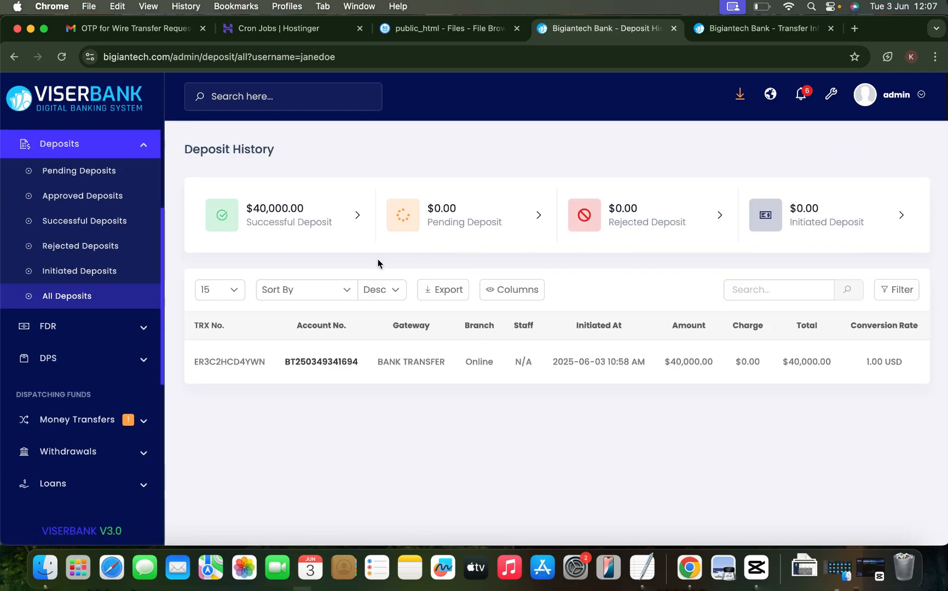
scroll(117, 344, down, 5)
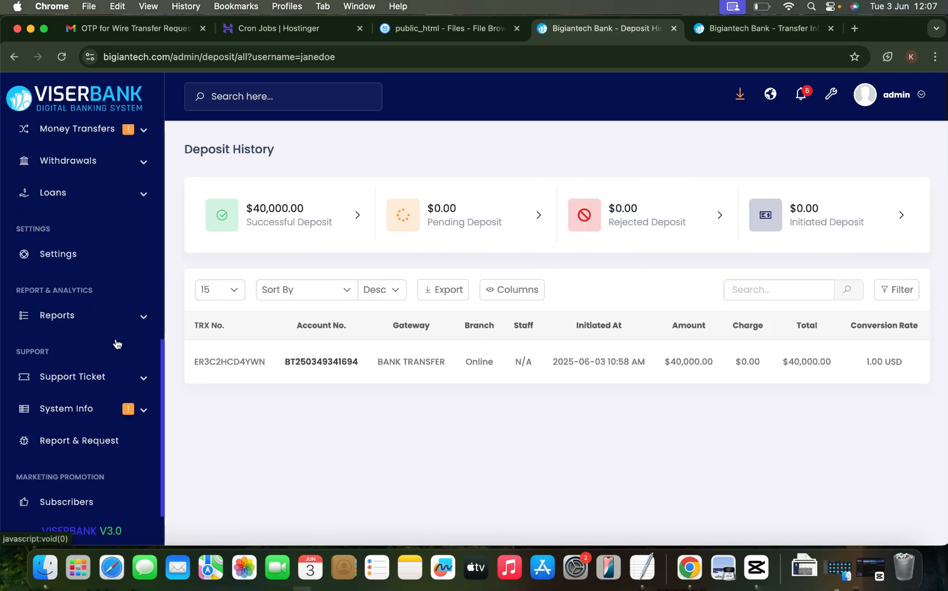
click(737, 30)
Browse the DPS plans and start an application for the Advanced Plan
click(61, 320)
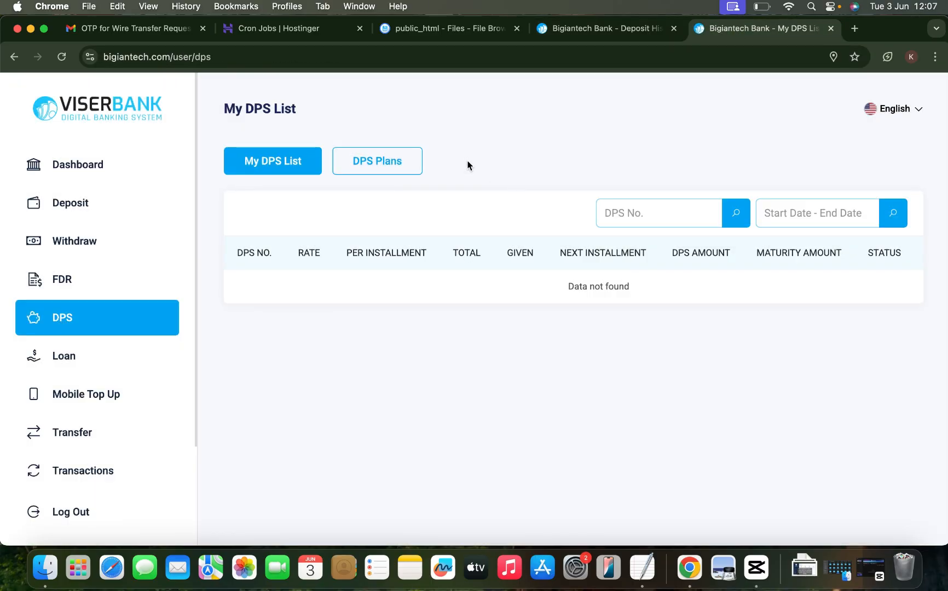
click(408, 165)
scroll(682, 327, down, 3)
click(583, 486)
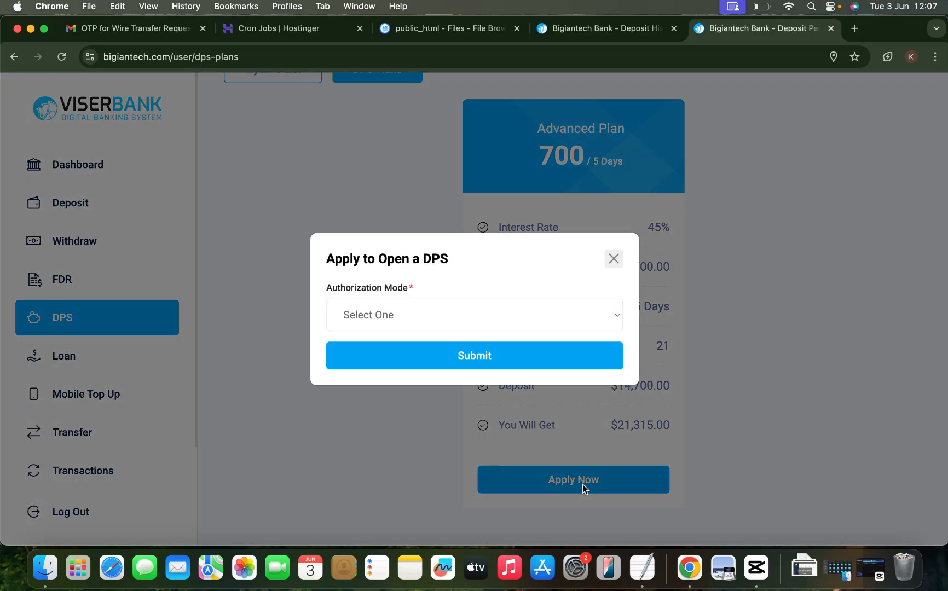
Choose Email as the authorization mode and submit the Advanced Plan application
click(541, 321)
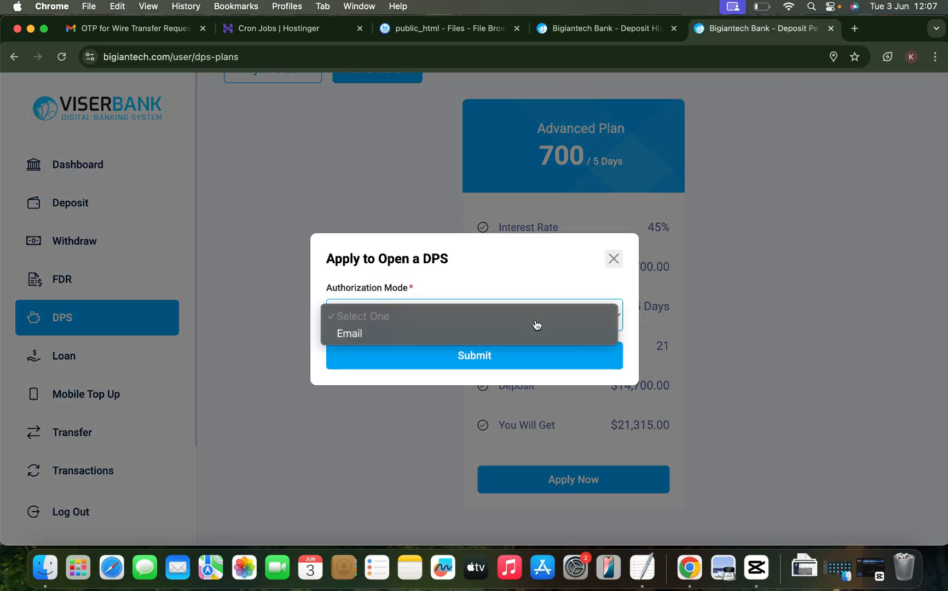
click(508, 335)
click(493, 357)
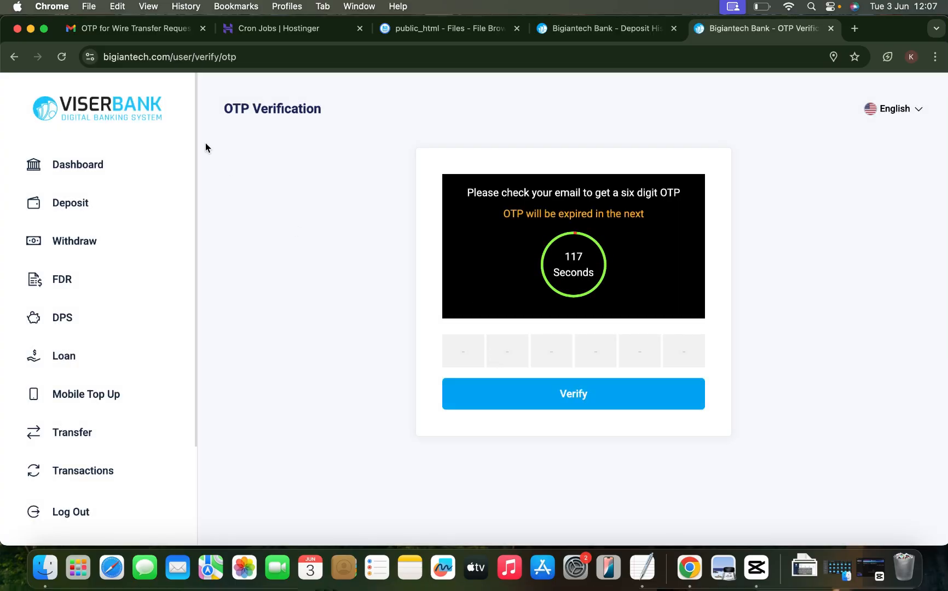
Open the 'OTP for DPS Apply' email in Gmail and select its six-digit code
click(145, 28)
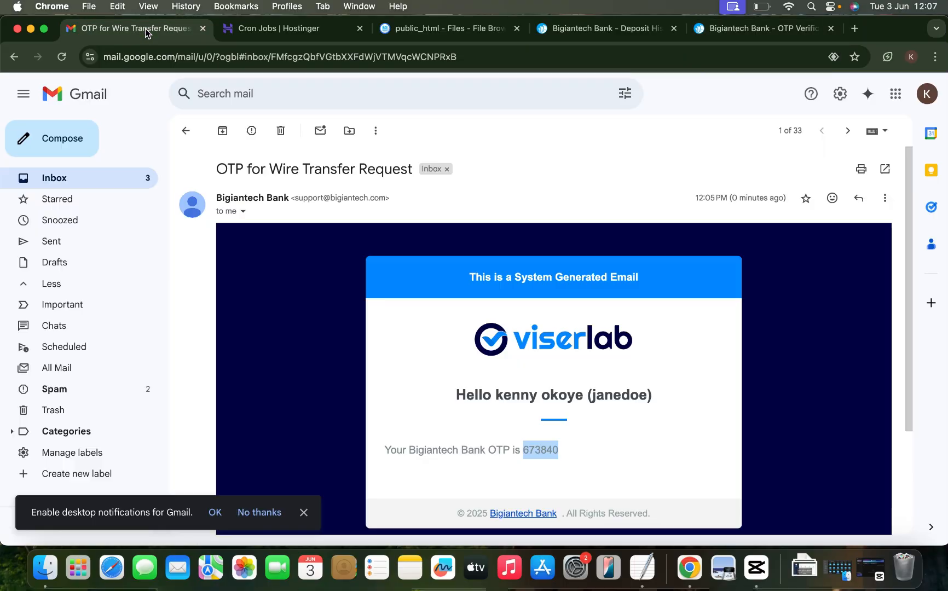
click(187, 132)
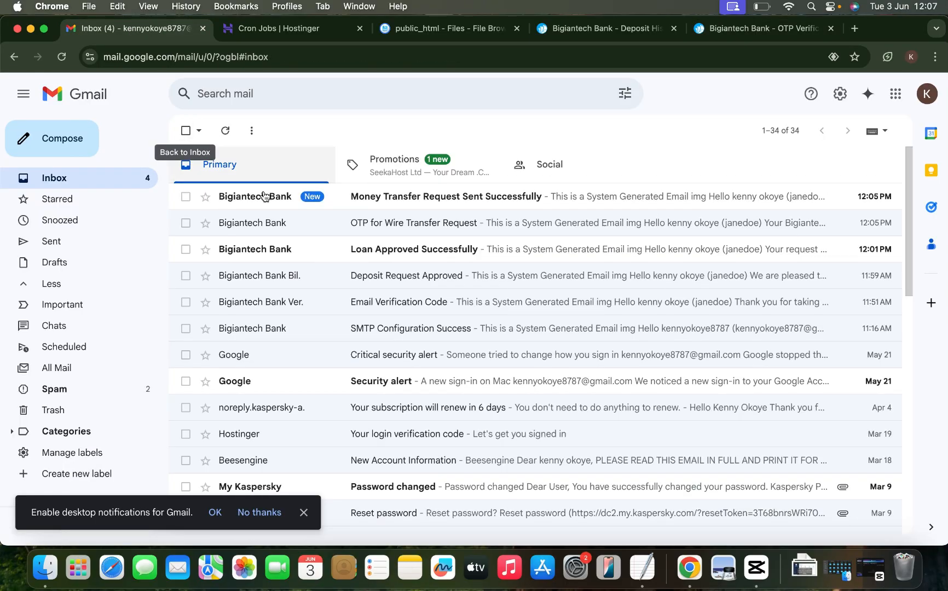
click(392, 203)
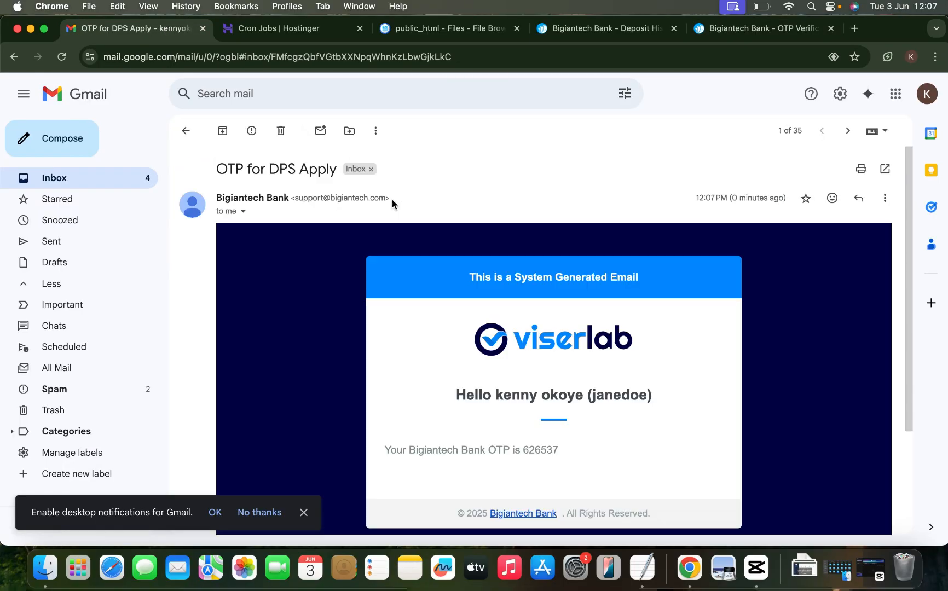
click(185, 130)
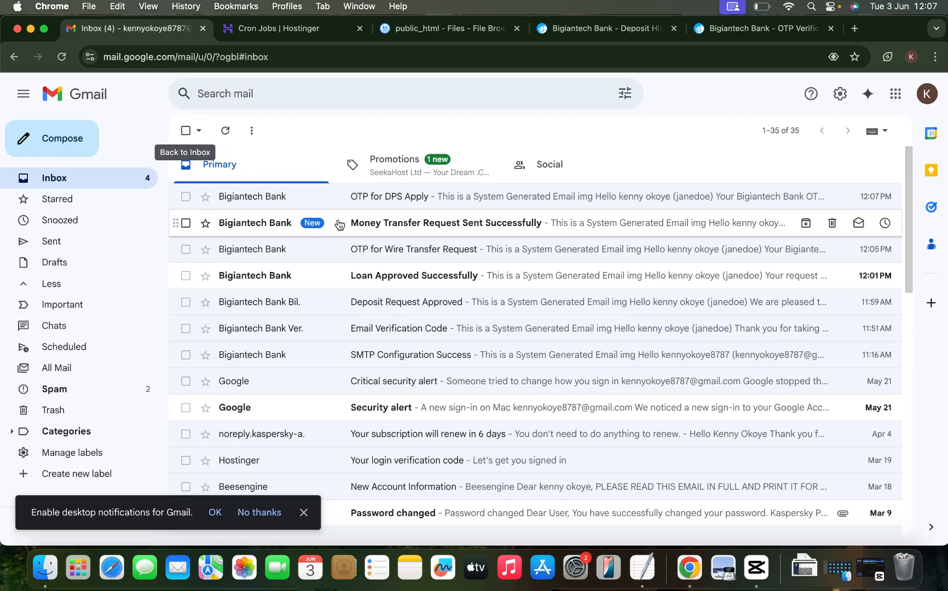
click(408, 203)
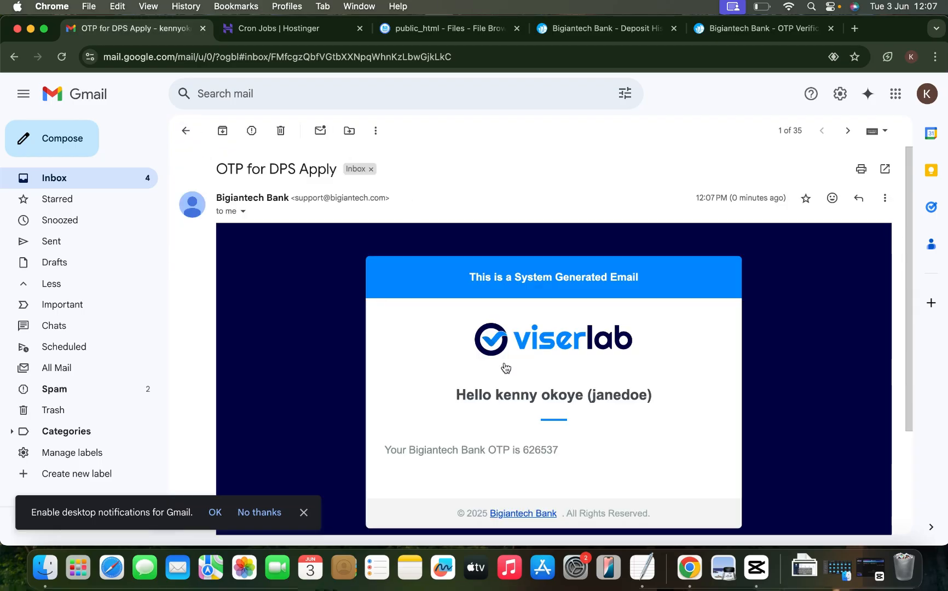
double_click(536, 446)
key(super+c)
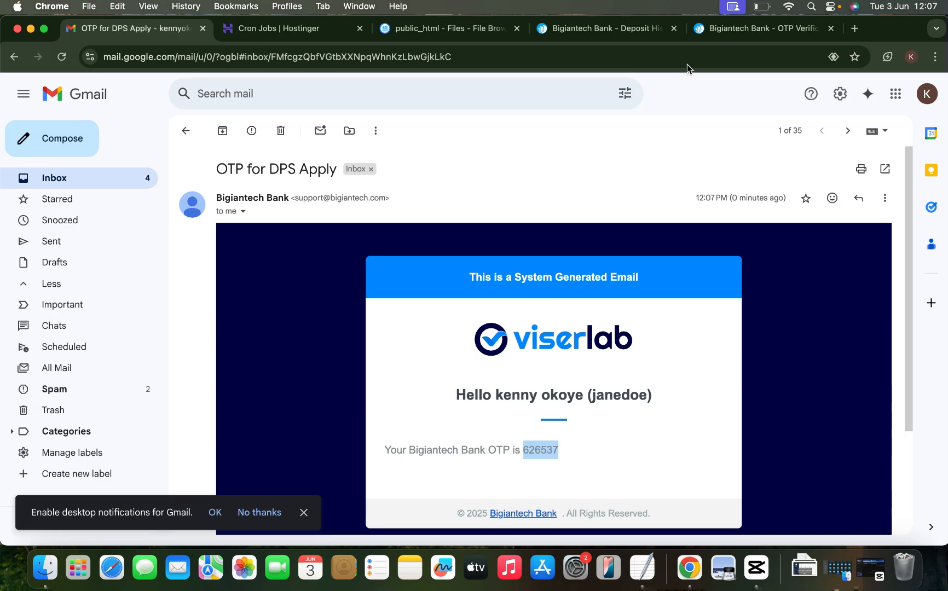
Paste the emailed six-digit code into the OTP verification boxes
click(735, 30)
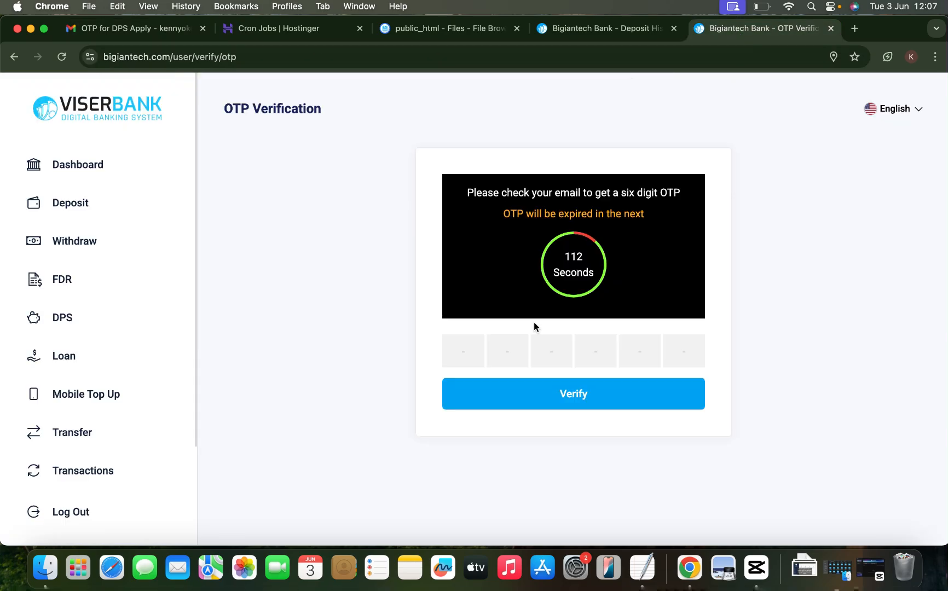
click(475, 346)
key(super+v)
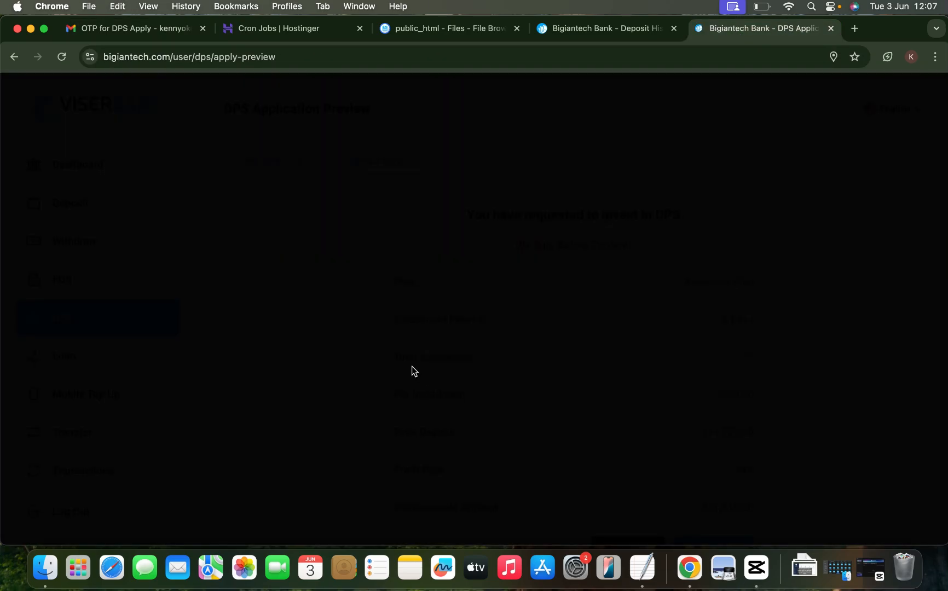
Confirm the Advanced Plan DPS so it starts running with the first $700 installment paid
scroll(400, 361, down, 3)
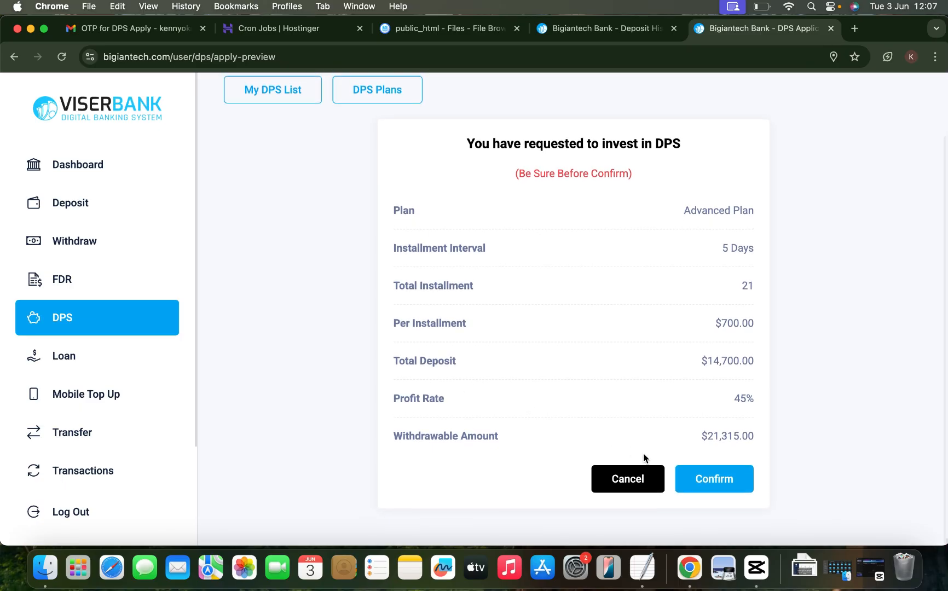
click(709, 480)
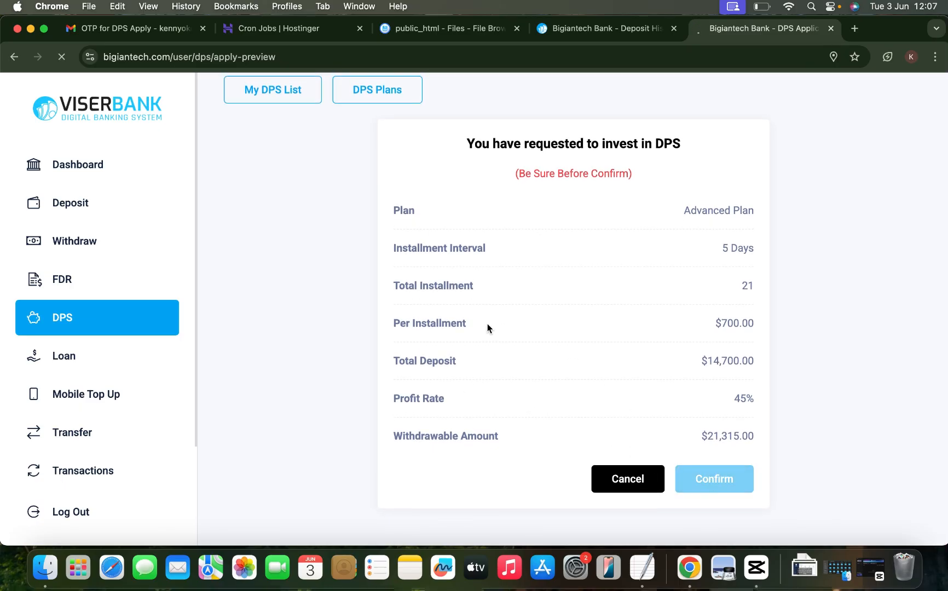
scroll(487, 324, down, 5)
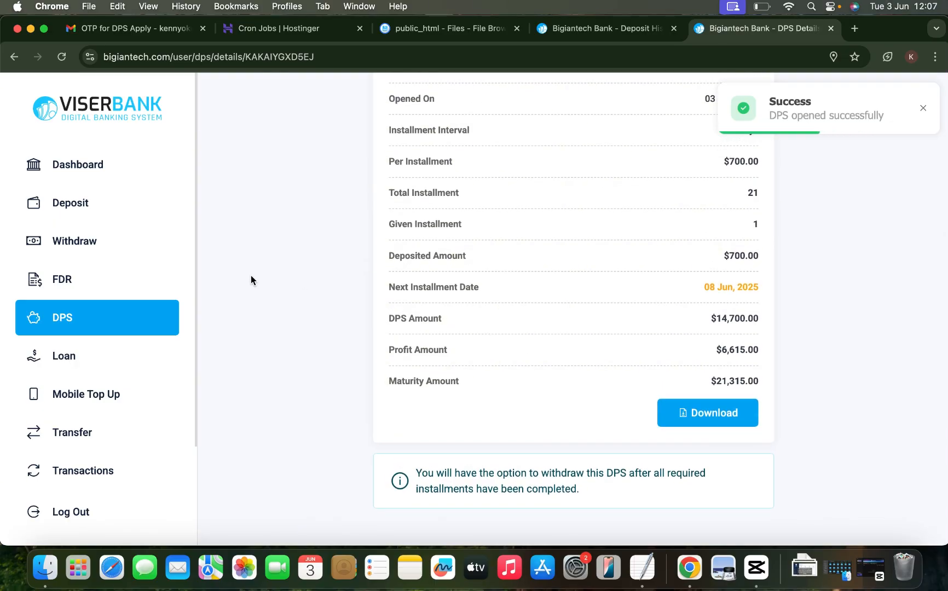
click(571, 35)
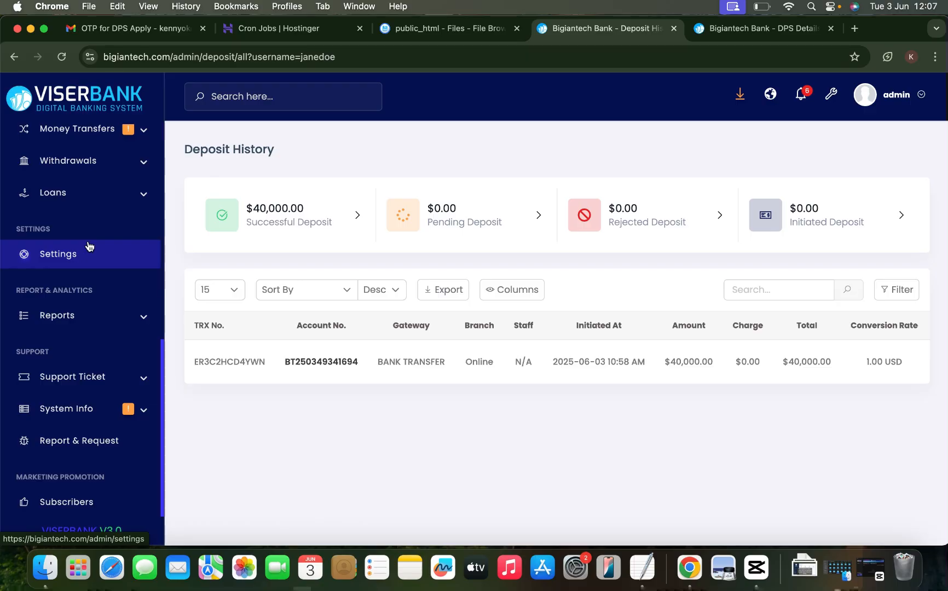
Open the Running DPS list from the admin sidebar's DPS section
scroll(78, 268, up, 3)
scroll(88, 249, up, 5)
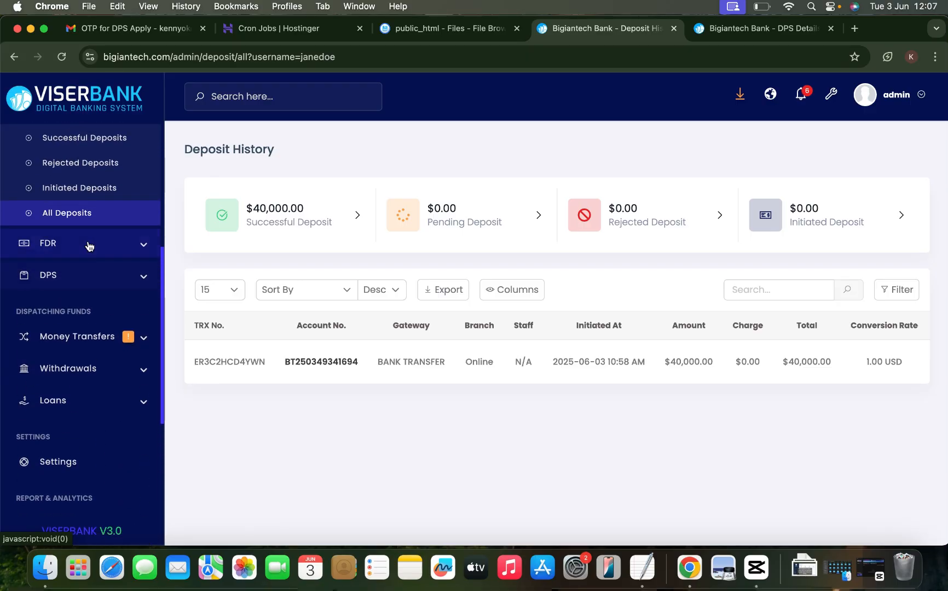
click(89, 279)
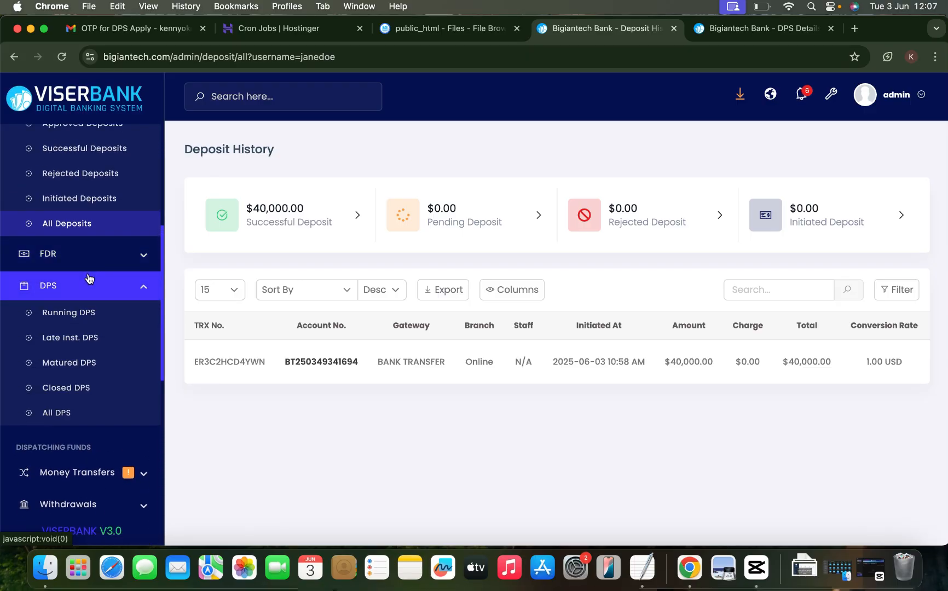
click(78, 320)
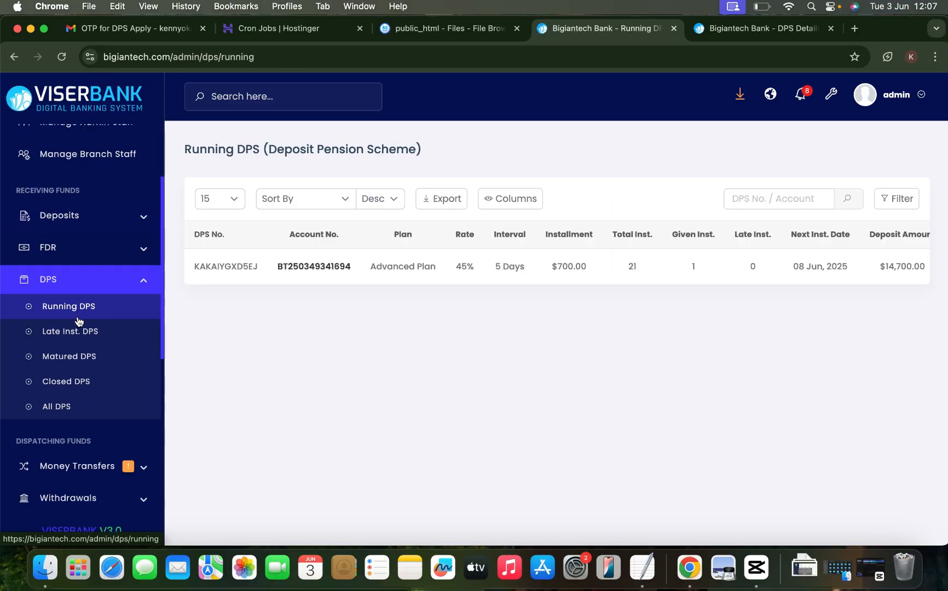
View the new DPS installments: Running, 1 of 21 paid, $21,315.00 with profit
scroll(664, 266, right, 5)
scroll(664, 266, right, 3)
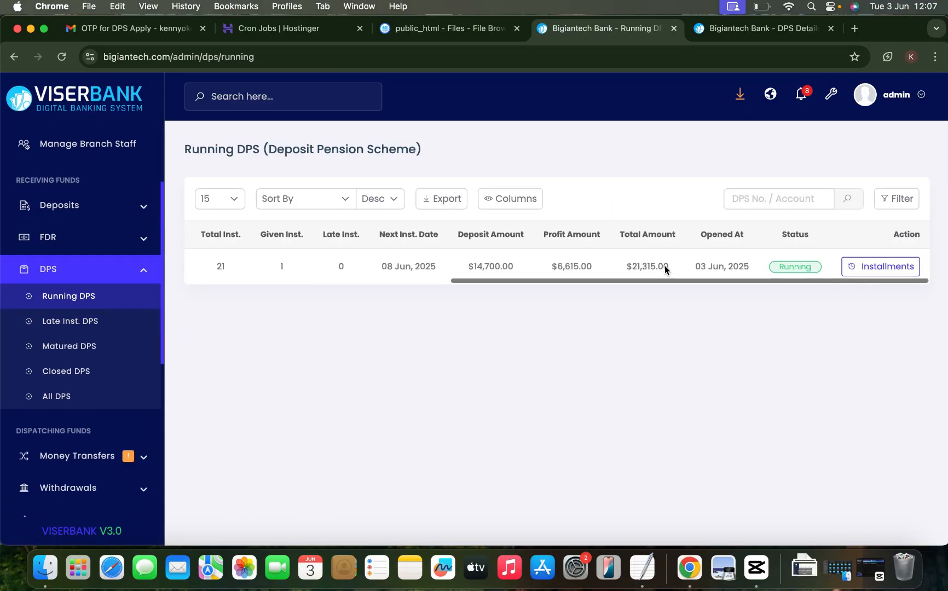
click(878, 267)
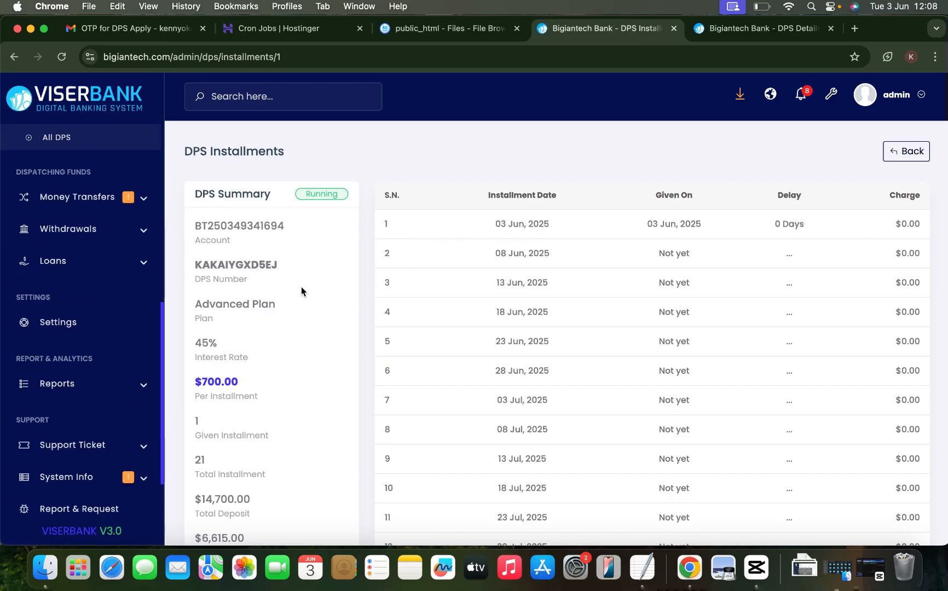
scroll(457, 305, down, 4)
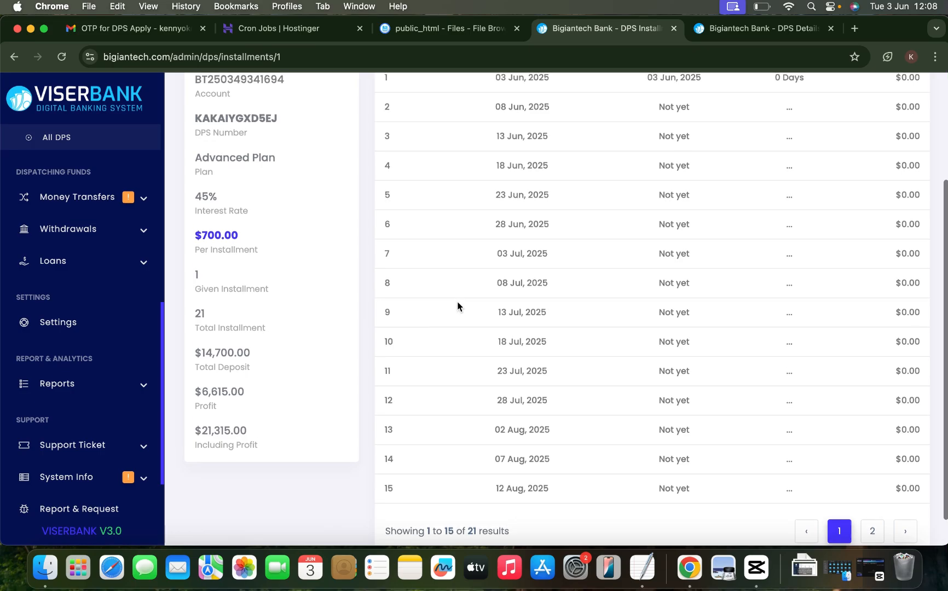
scroll(457, 302, up, 1)
scroll(457, 302, down, 1)
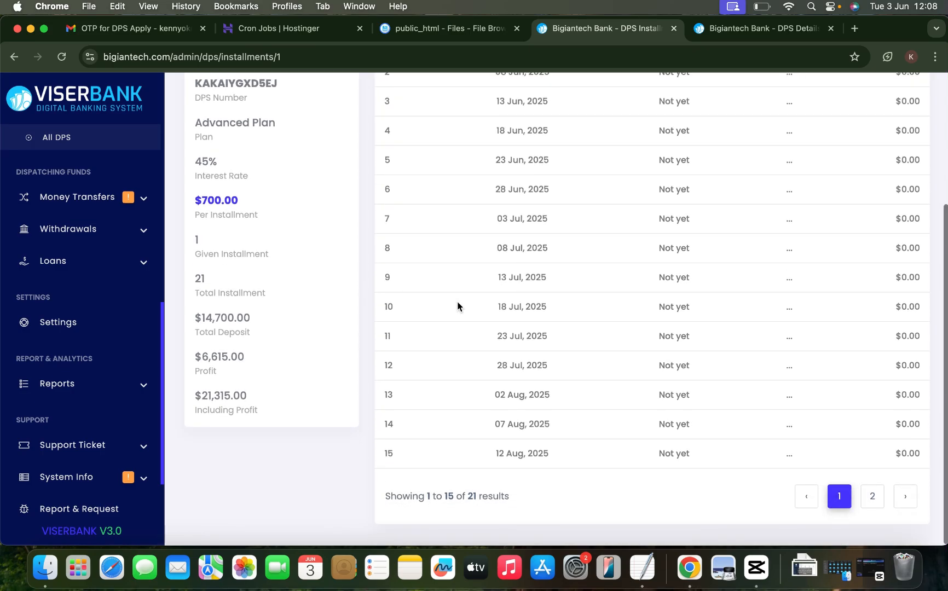
scroll(457, 305, up, 2)
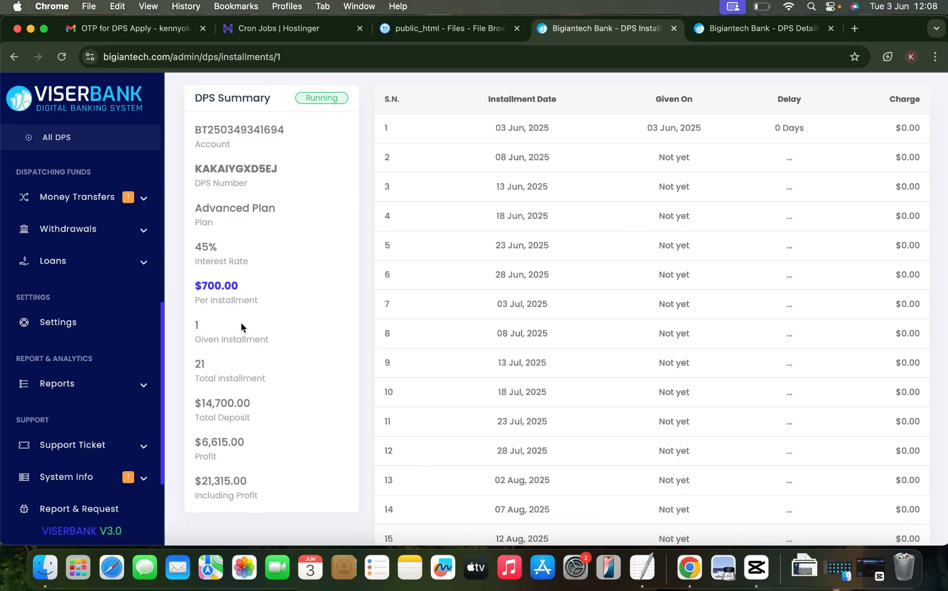
scroll(246, 350, up, 2)
scroll(89, 329, up, 2)
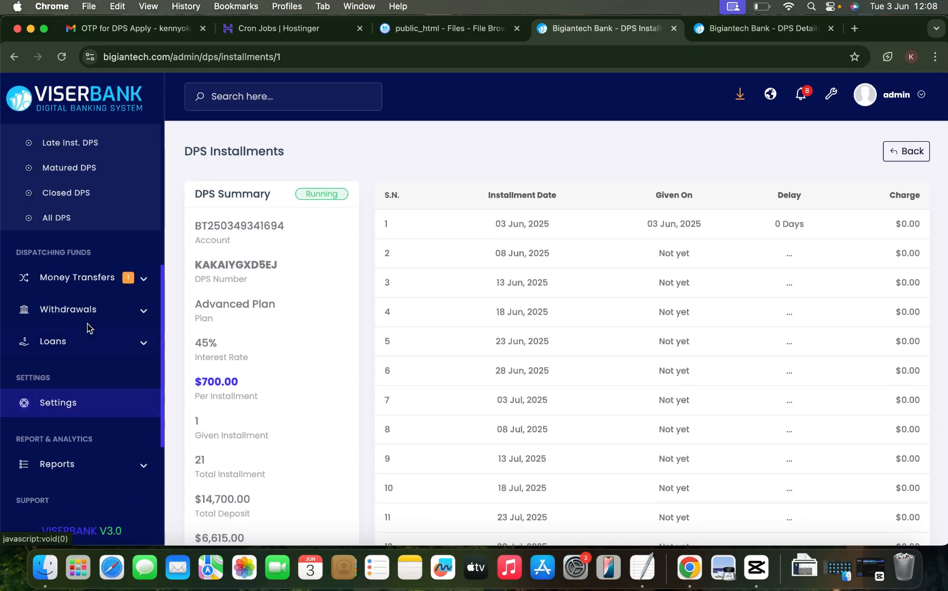
scroll(89, 328, up, 5)
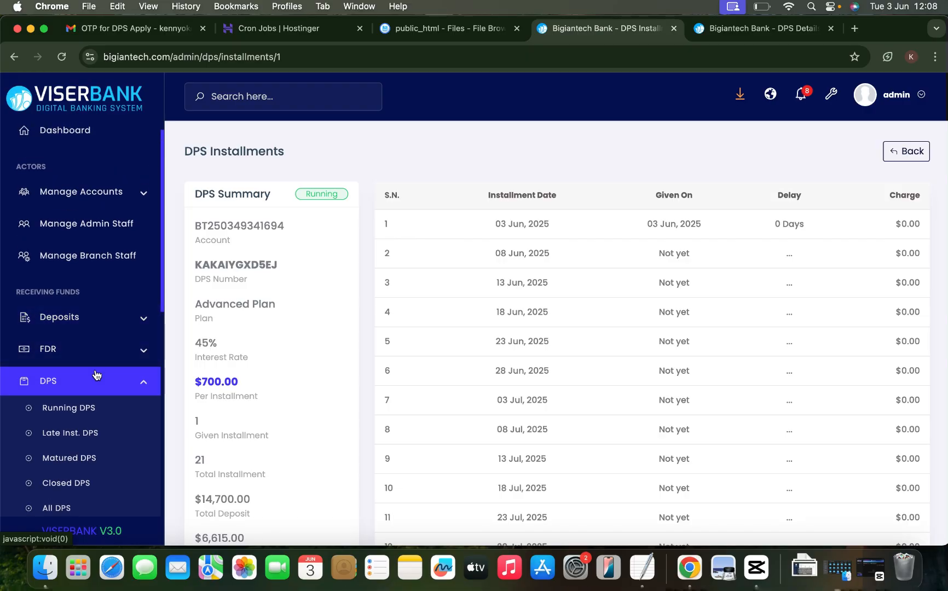
click(97, 372)
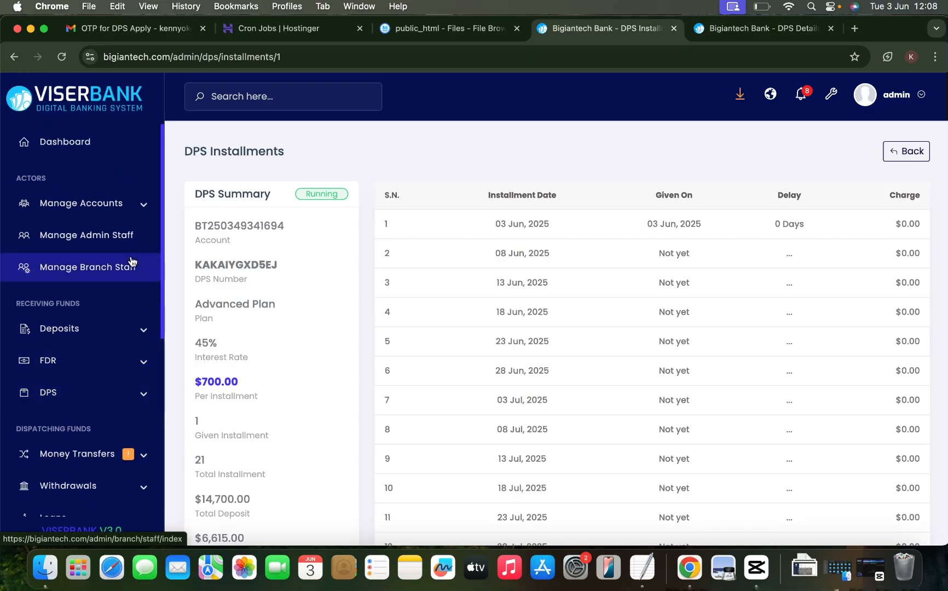
scroll(91, 350, down, 7)
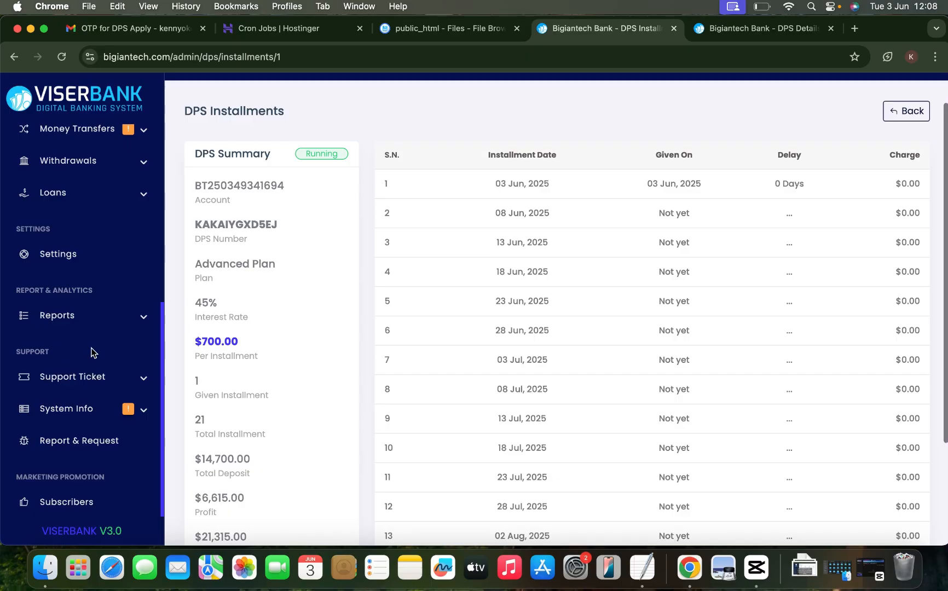
Check the wire transfer's recipient info in the user's transfer history, then close it
click(735, 26)
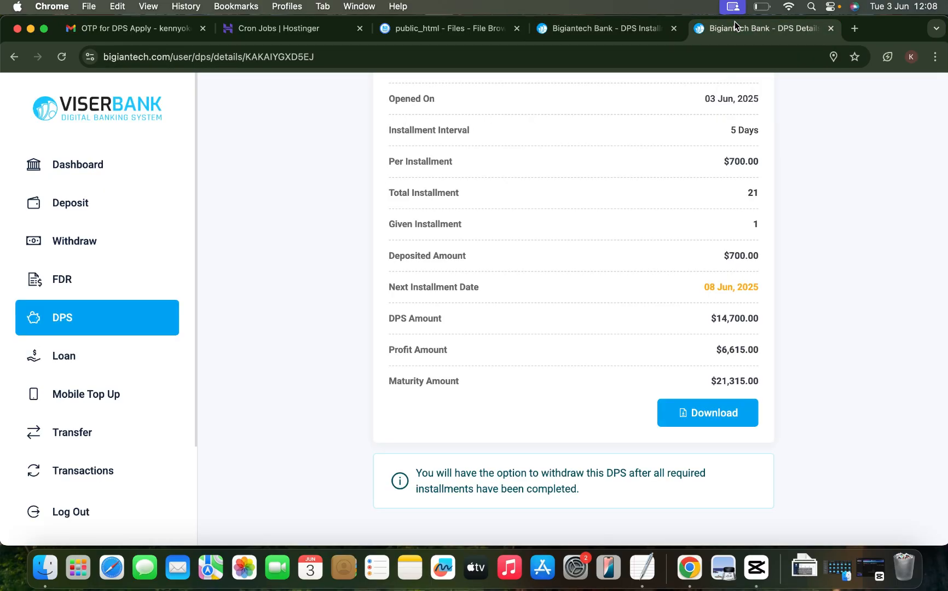
scroll(527, 265, up, 5)
scroll(527, 265, down, 5)
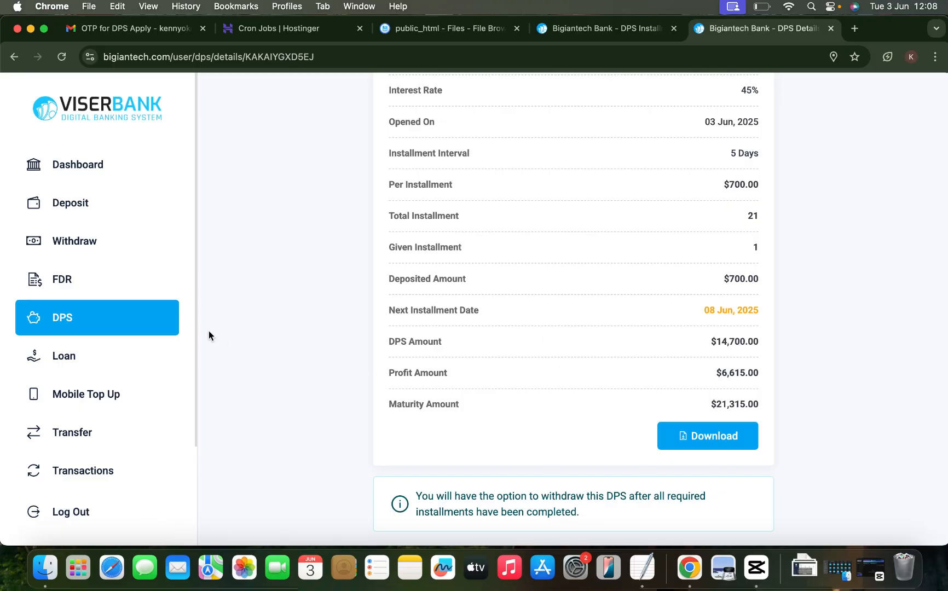
click(87, 437)
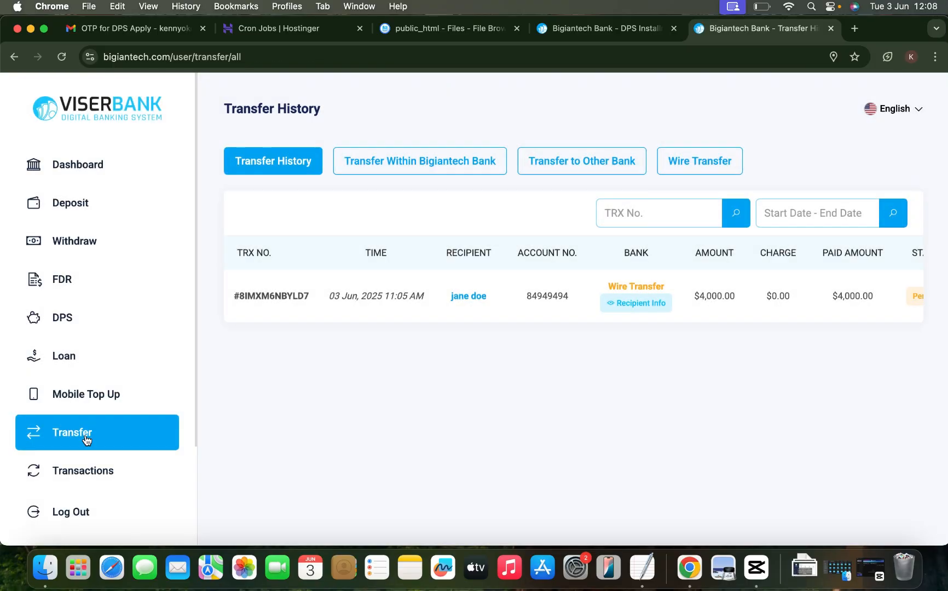
click(635, 304)
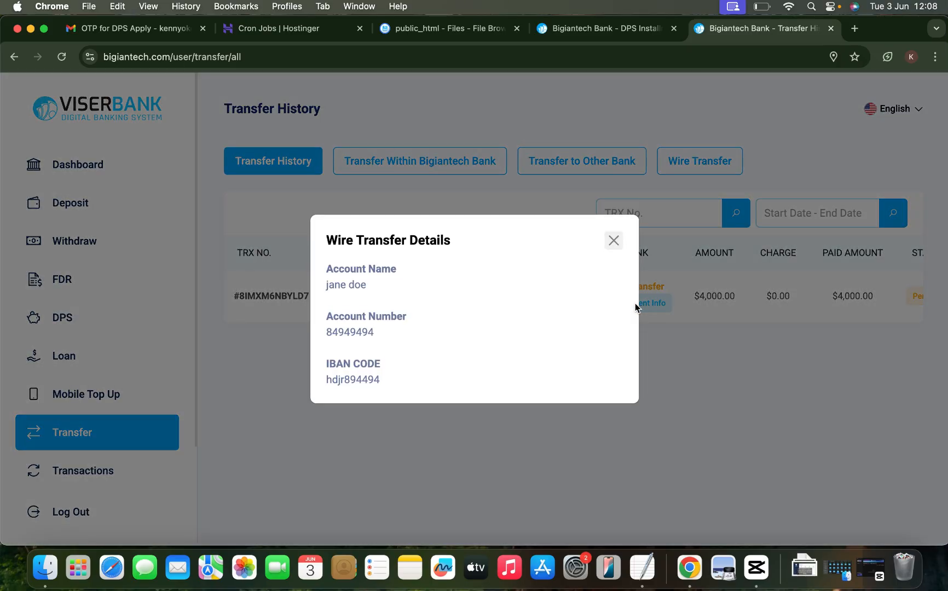
click(613, 240)
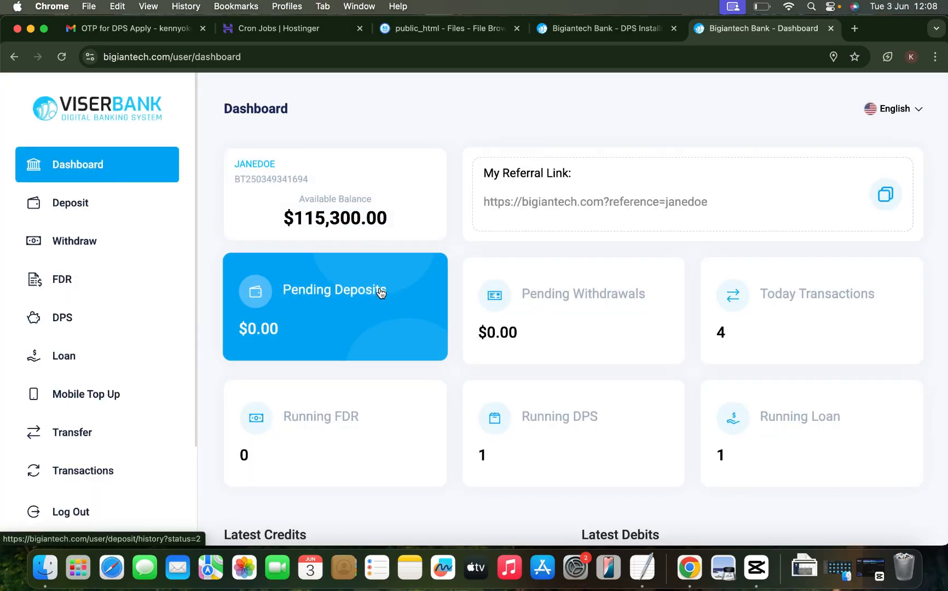
scroll(382, 291, down, 3)
scroll(382, 293, up, 3)
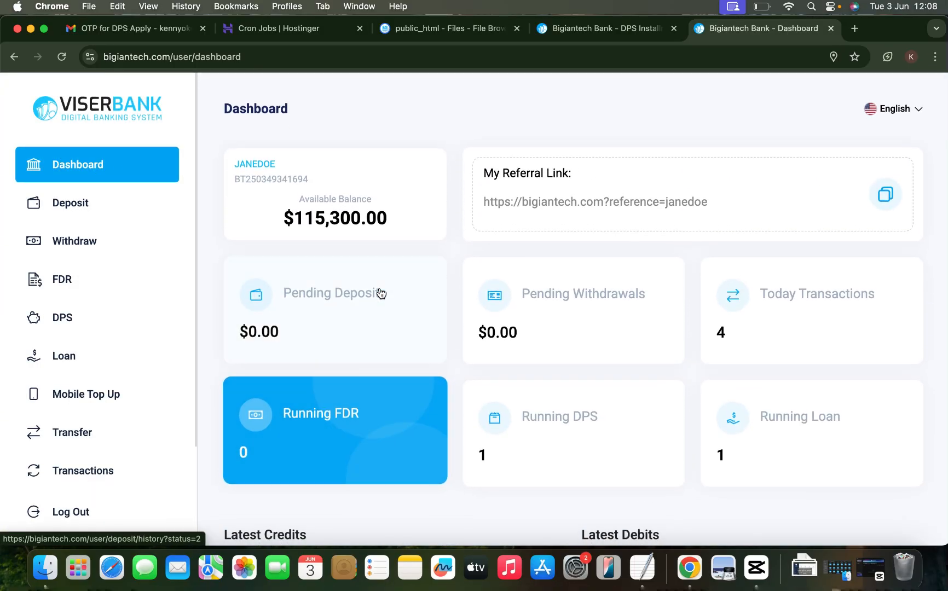